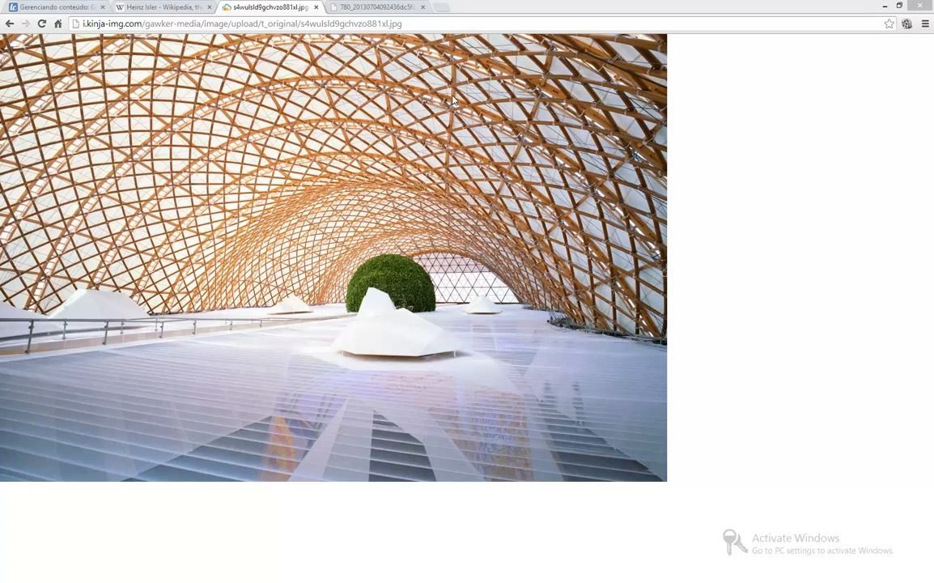
Step: View the photo of the wavy white pavilion, then switch to Rhino and its Grasshopper definition
click(399, 6)
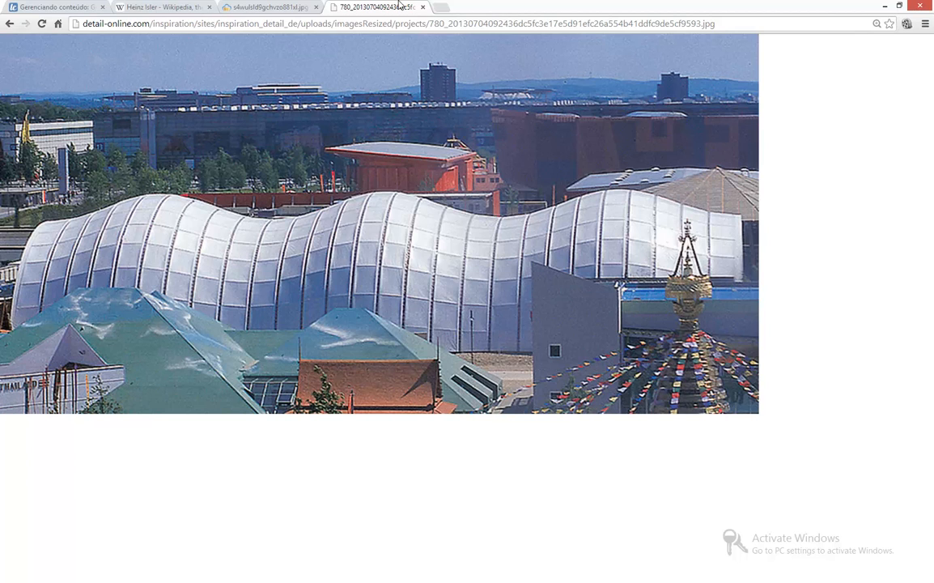
key(alt+Tab)
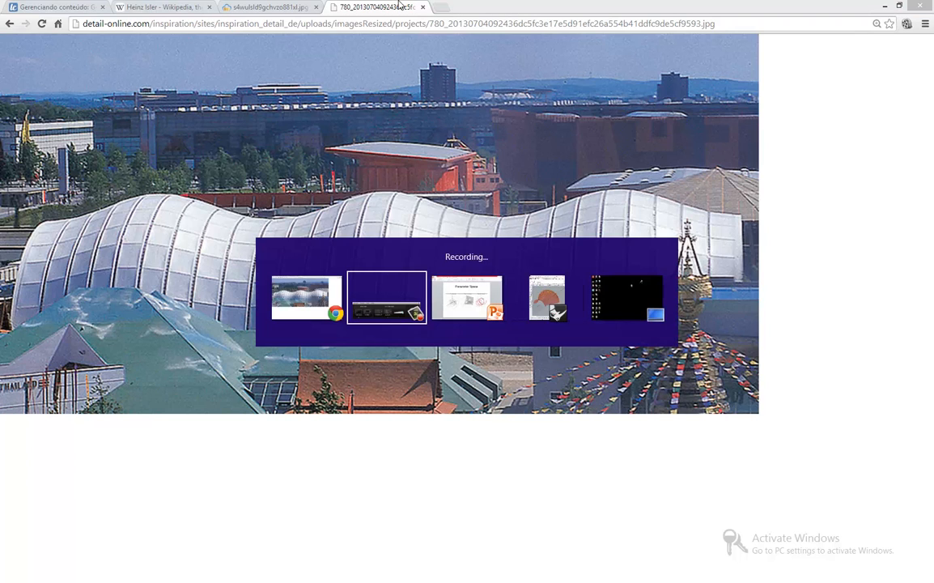
key(alt+Tab)
key(alt+Tab)
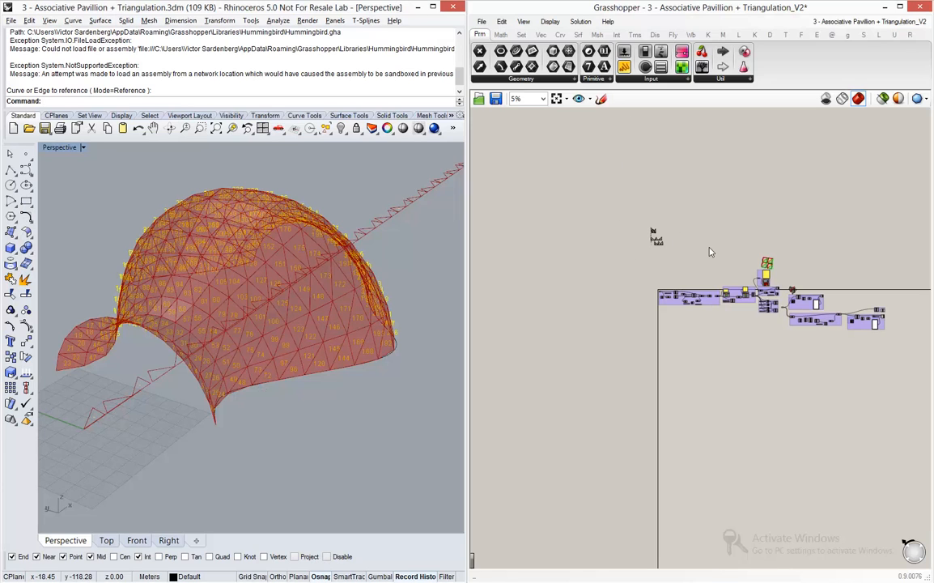
Step: Hide the preview of every component in the definition, leaving only the base curve in the Rhino viewport
scroll(583, 271, up, 3)
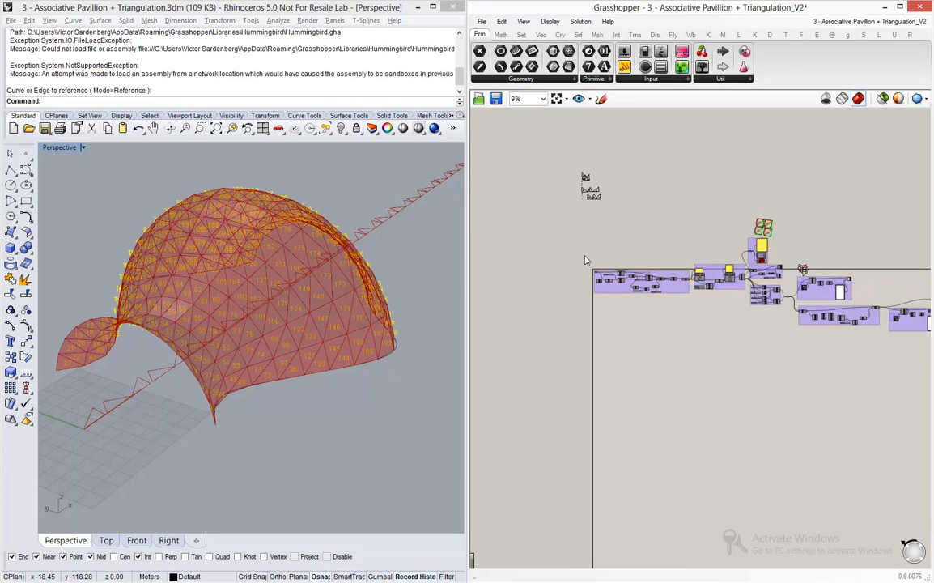
key(ctrl+a)
middle_click(584, 257)
click(619, 221)
right_drag(391, 284, 551, 346)
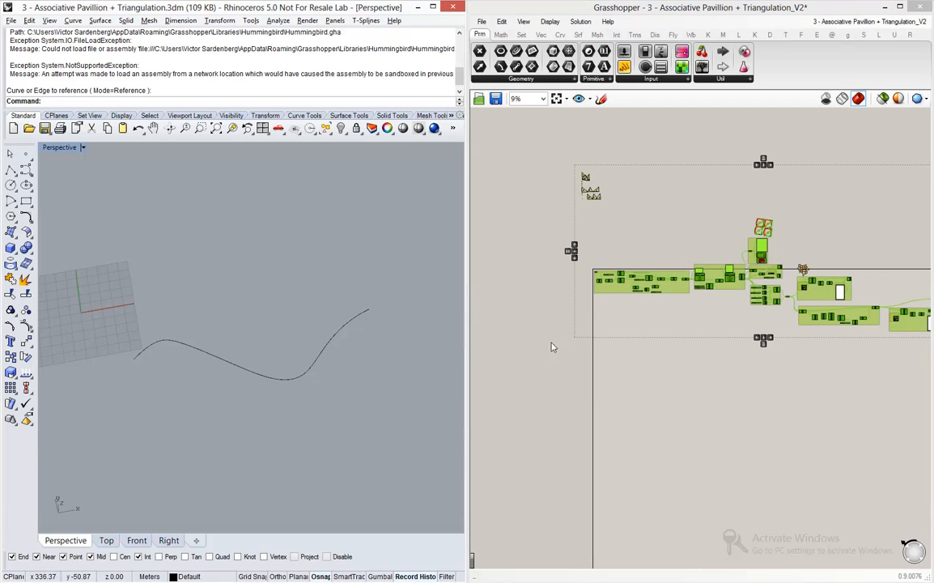
click(551, 346)
Step: Turn on the preview of the Mirror component in the CREATE SURFACE group
scroll(611, 309, up, 10)
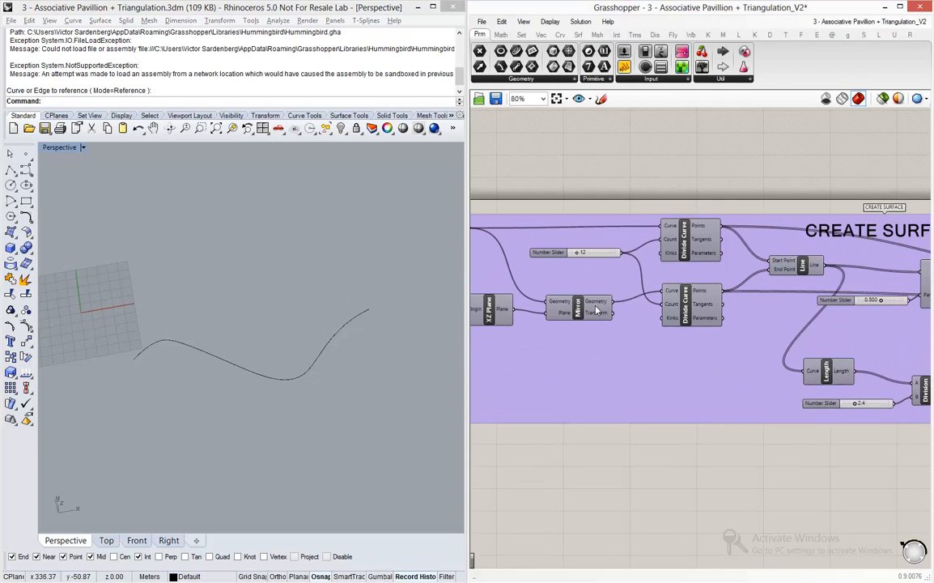
click(597, 310)
middle_click(596, 308)
click(616, 292)
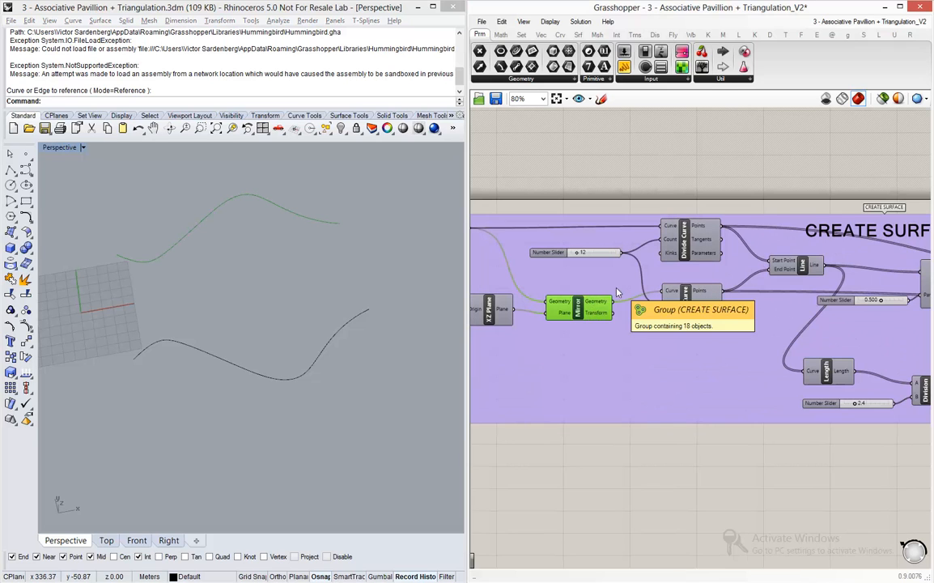
Step: Turn on the preview of both Divide Curve components together to show the division points on the two curves
click(645, 432)
click(694, 316)
shift+click(698, 249)
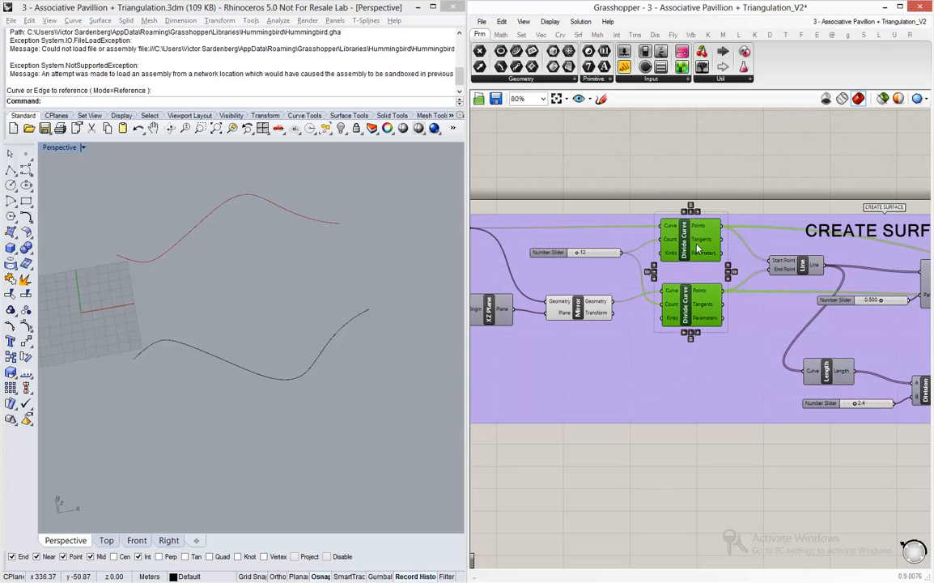
middle_click(693, 236)
click(717, 225)
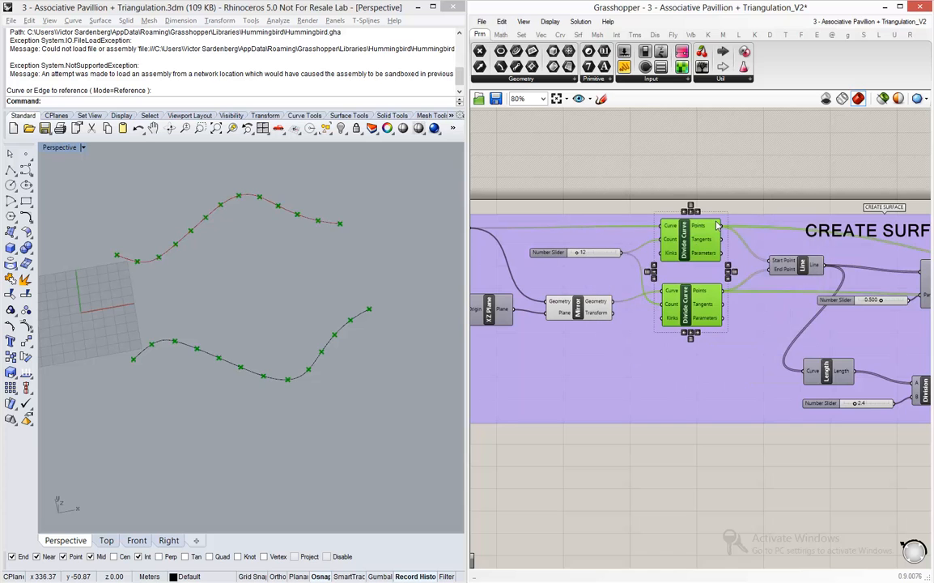
Step: Turn on the preview of the Line component that connects the paired division points
right_drag(792, 239, 599, 245)
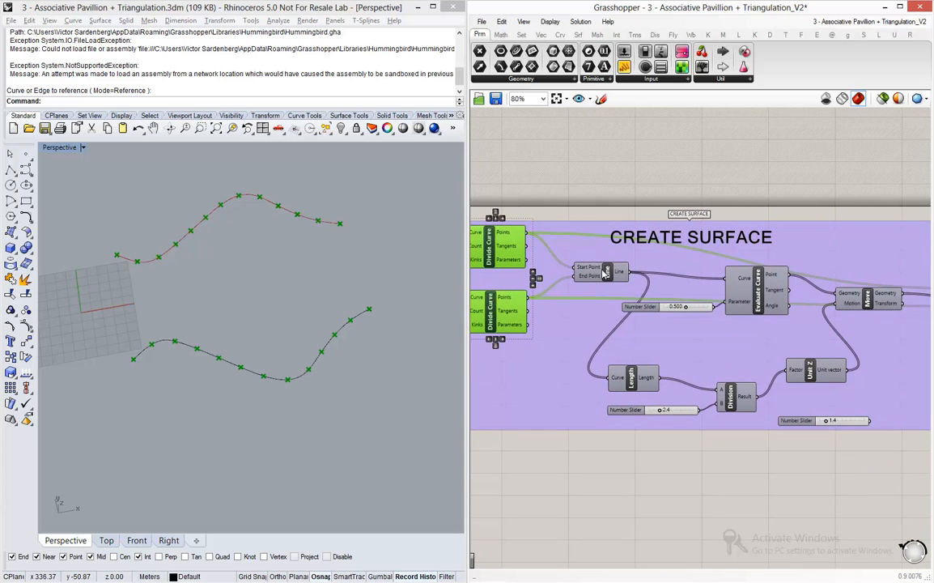
click(606, 275)
middle_click(606, 275)
click(629, 264)
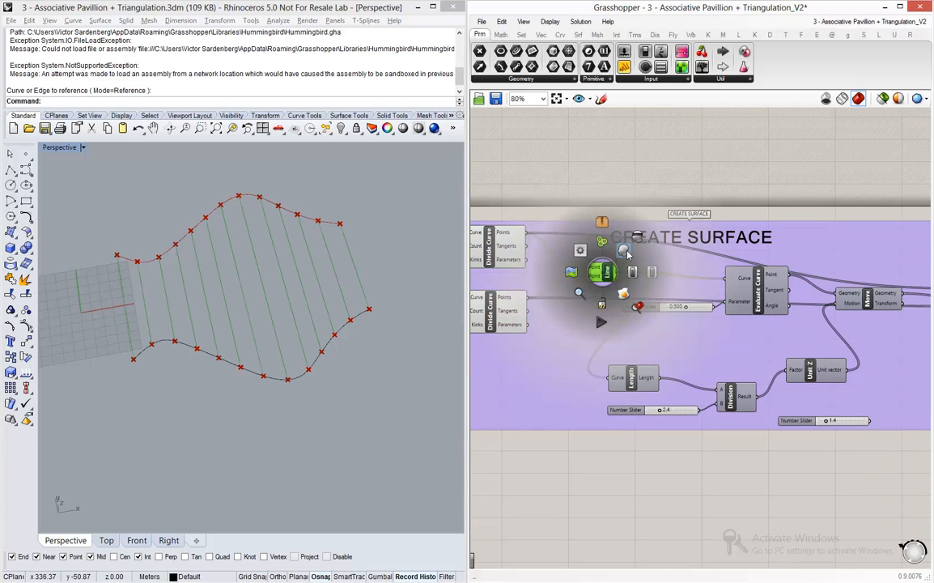
Step: Turn on the preview of the Evaluate Curve component and view the line midpoints in perspective
right_drag(720, 275, 640, 277)
click(657, 283)
middle_click(656, 284)
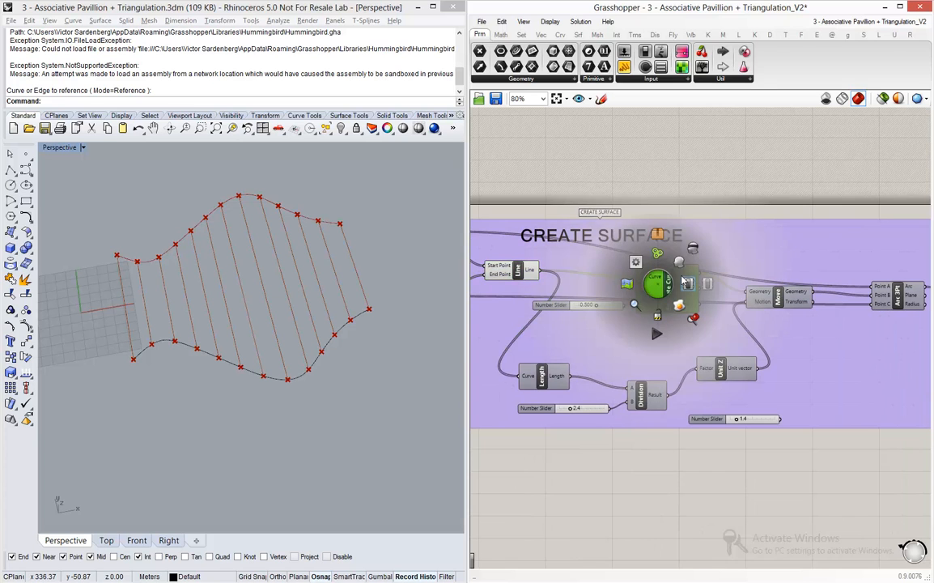
click(680, 267)
right_drag(399, 287, 279, 238)
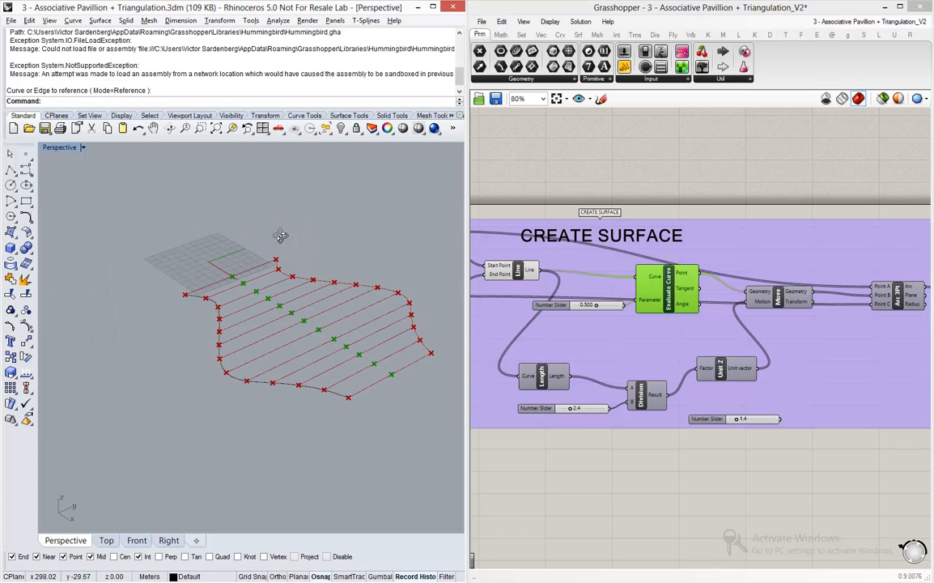
scroll(294, 274, down, 4)
scroll(293, 275, up, 2)
Step: Turn on the preview of the Move component to show the raised midpoints
click(777, 297)
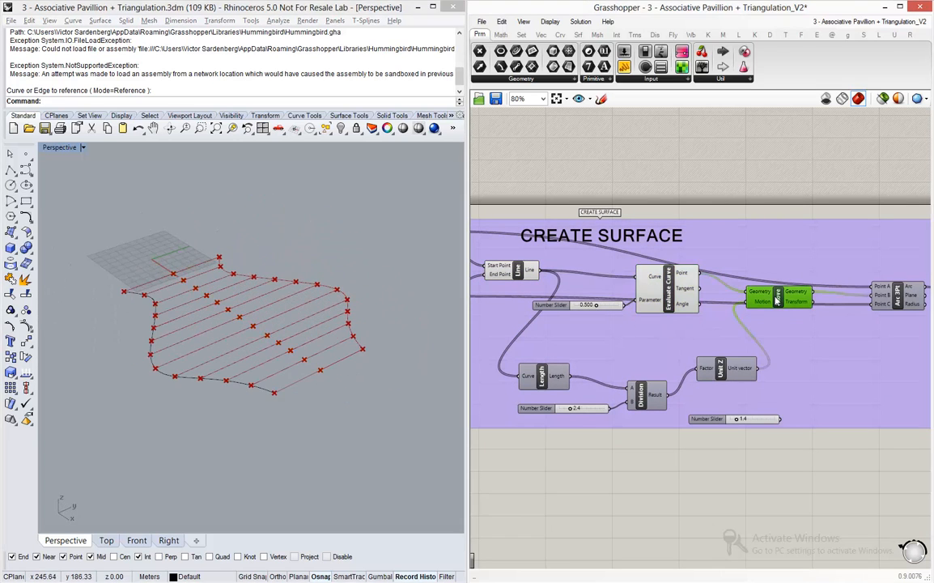
middle_click(775, 297)
click(799, 281)
right_drag(244, 348, 242, 326)
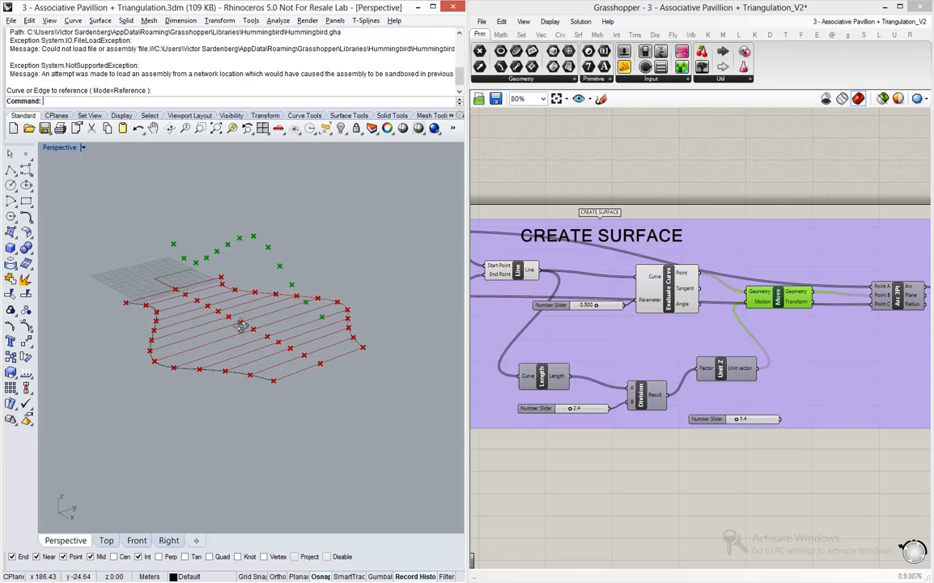
Step: Turn on the previews of the Arc 3Pt component and the Loft component in the CREATE SURFACE group
right_drag(777, 374, 566, 381)
click(683, 301)
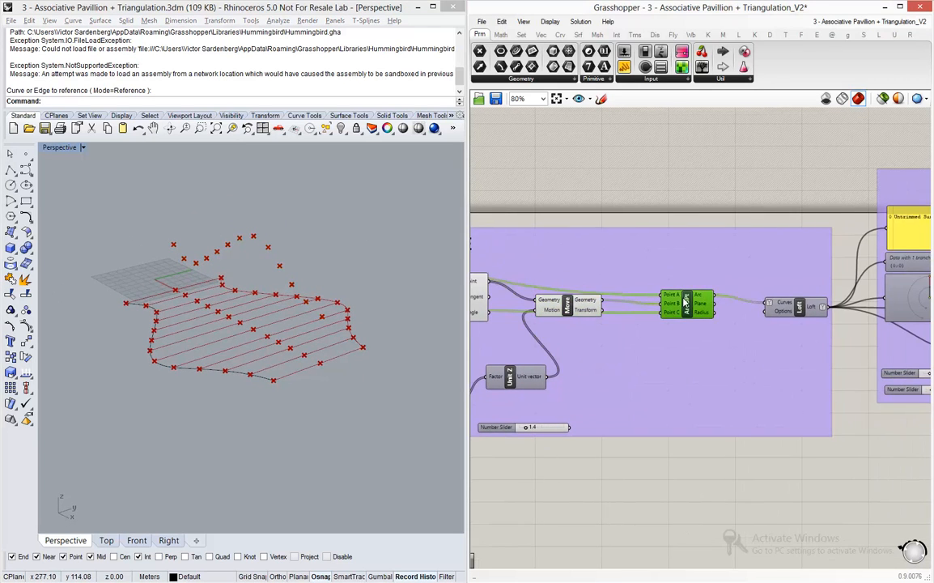
middle_click(682, 299)
click(705, 277)
click(787, 306)
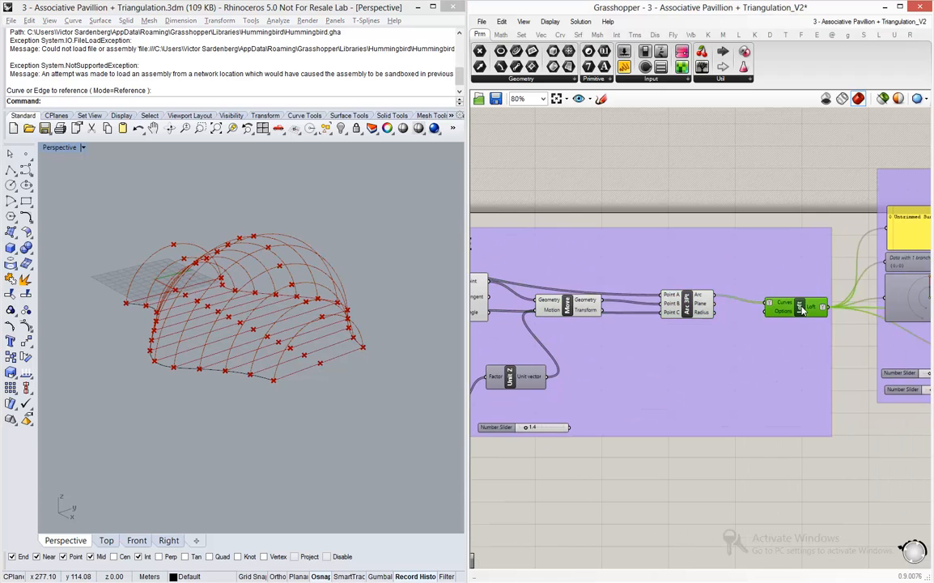
middle_click(796, 307)
click(820, 284)
Step: Hide the preview of all CREATE SURFACE components that come before the Loft
scroll(804, 341, down, 5)
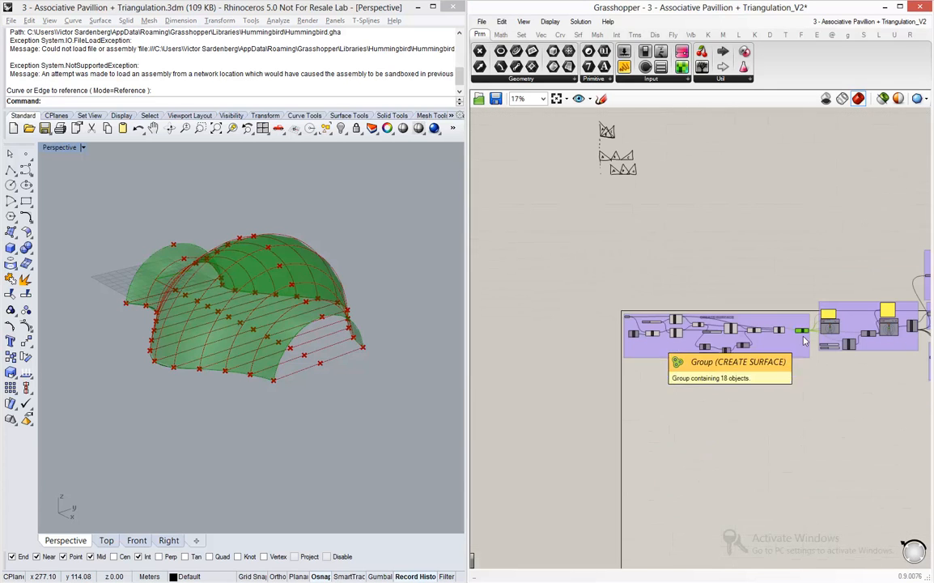
drag(597, 289, 792, 391)
middle_click(792, 390)
click(826, 357)
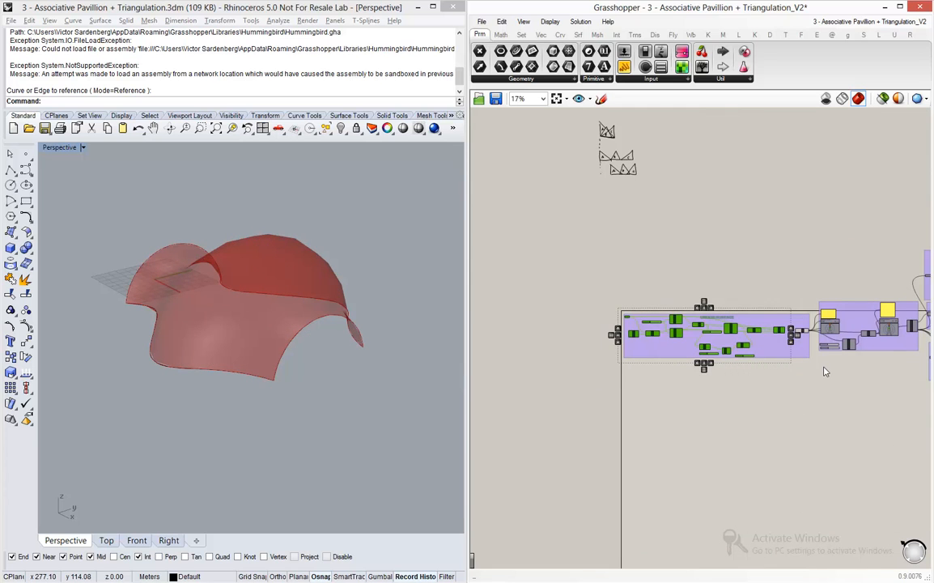
Step: Turn on the preview of the Isotrim component in the SUBDIVIDE SURFACE group
scroll(850, 340, up, 5)
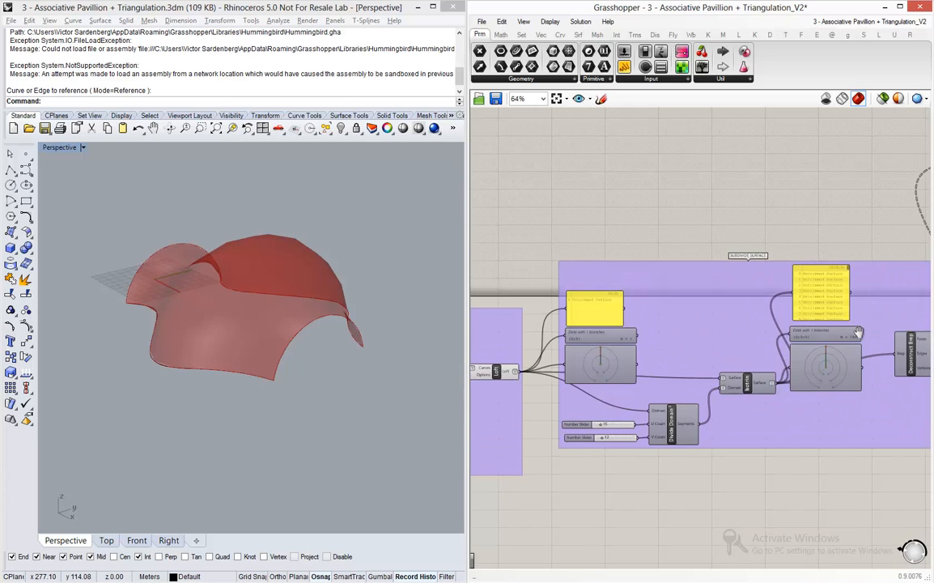
right_drag(858, 332, 773, 318)
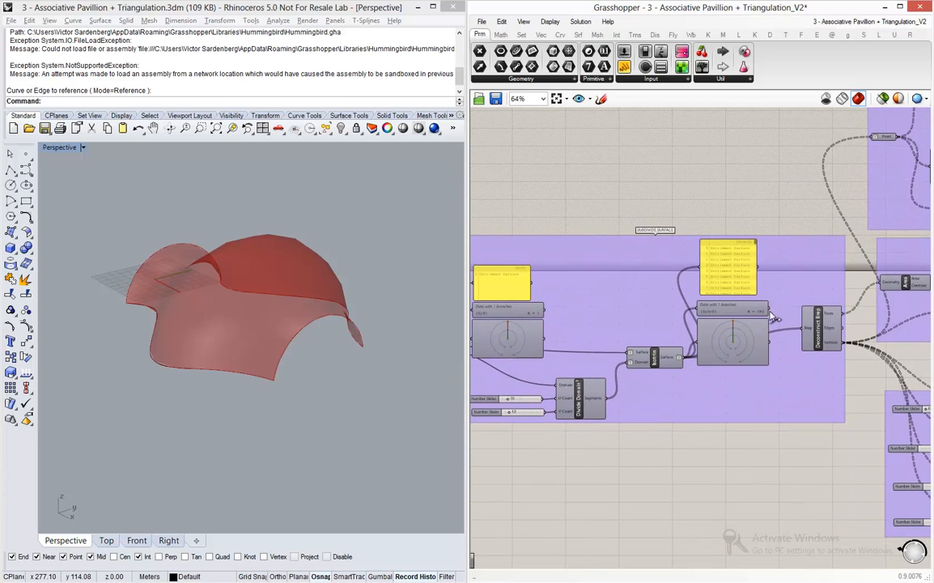
middle_click(663, 358)
click(697, 319)
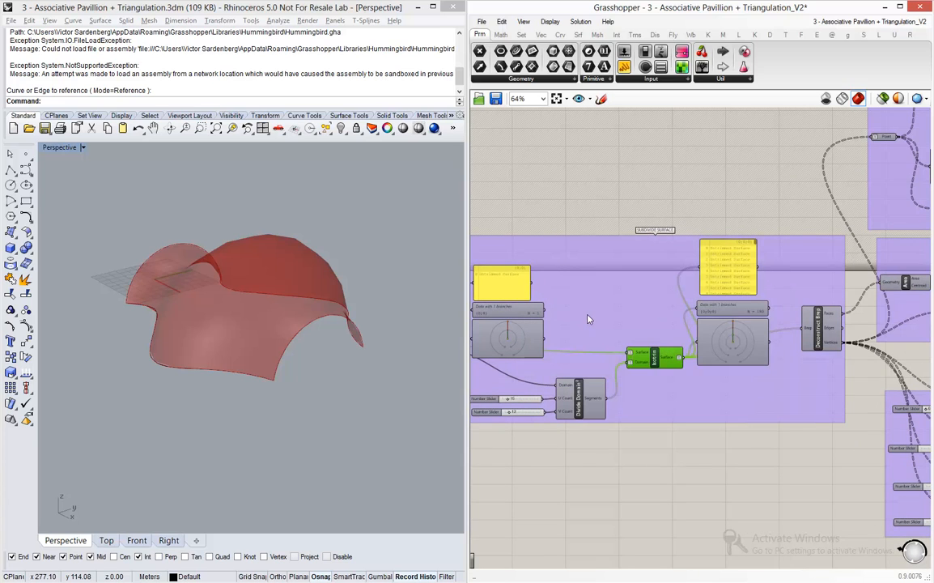
middle_click(659, 360)
click(623, 320)
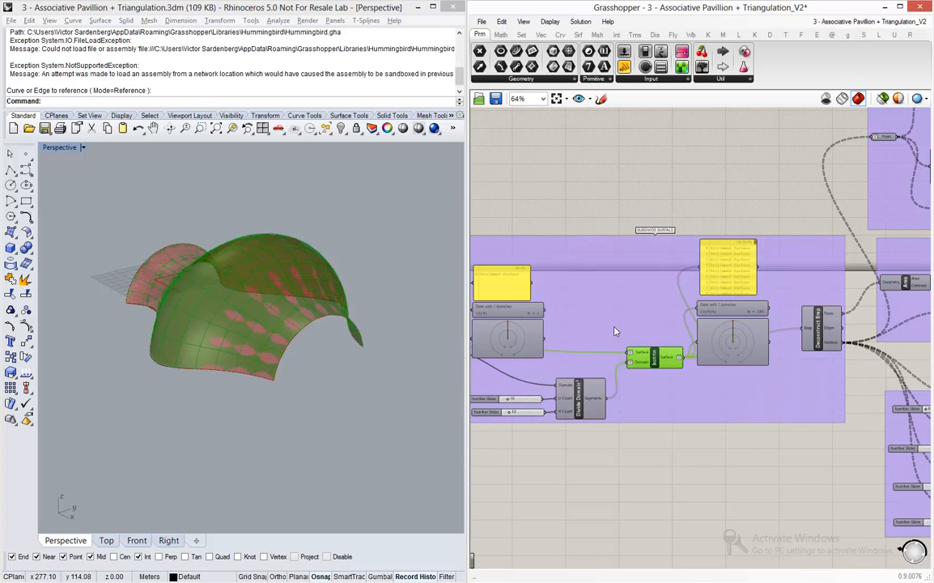
Step: Hide the preview of the Loft component so only the subdivided panels are shown
right_drag(637, 332, 785, 345)
click(551, 358)
middle_click(551, 360)
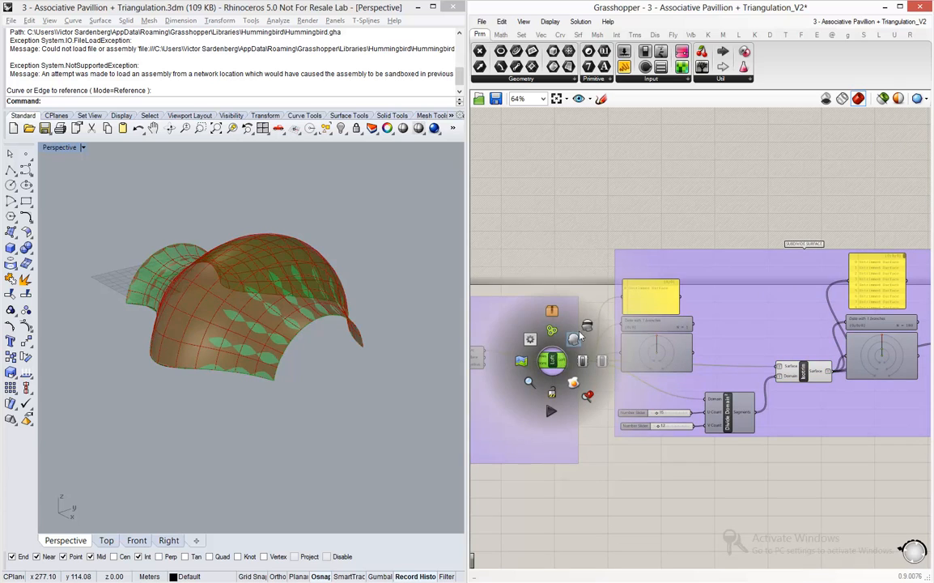
Step: Turn on the preview of the Surface parameter that collects both 4Point Surface outputs after the triangulation group
right_drag(644, 316, 530, 309)
scroll(587, 340, down, 5)
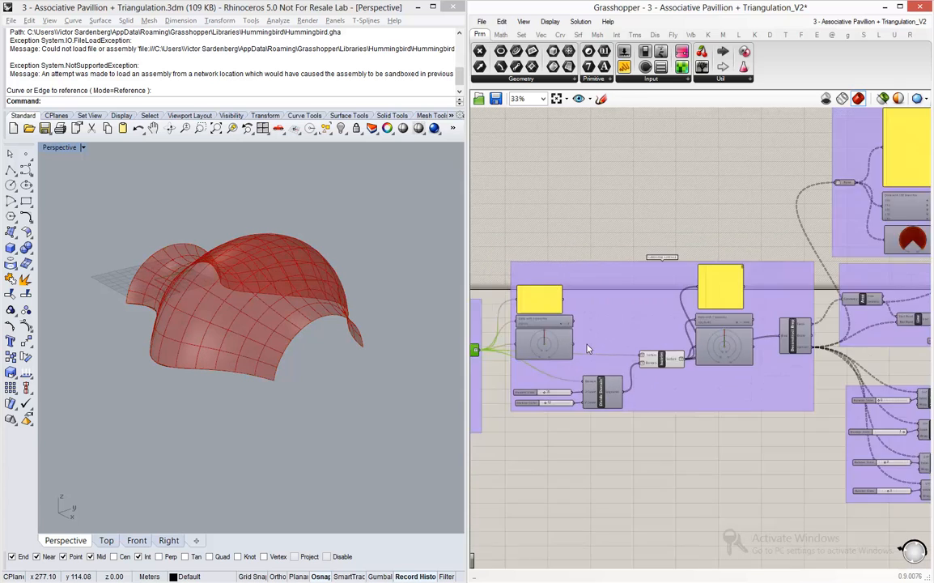
scroll(749, 347, up, 4)
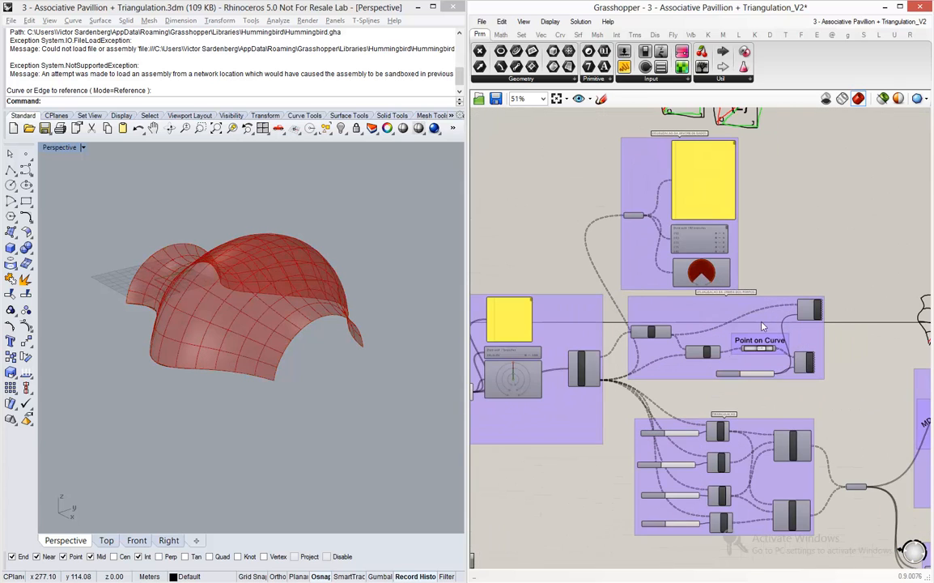
scroll(793, 327, up, 2)
scroll(829, 321, down, 1)
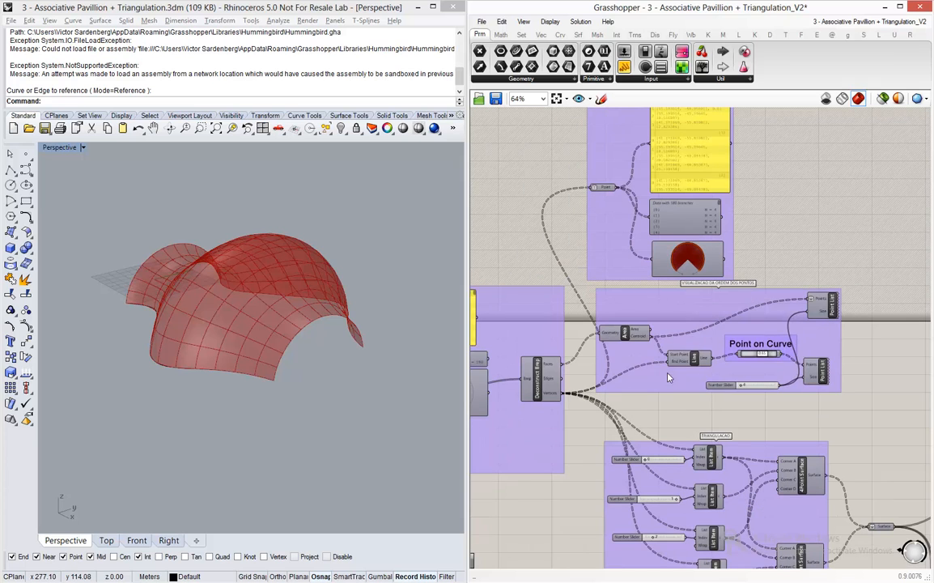
right_drag(661, 374, 612, 303)
click(782, 415)
middle_click(782, 415)
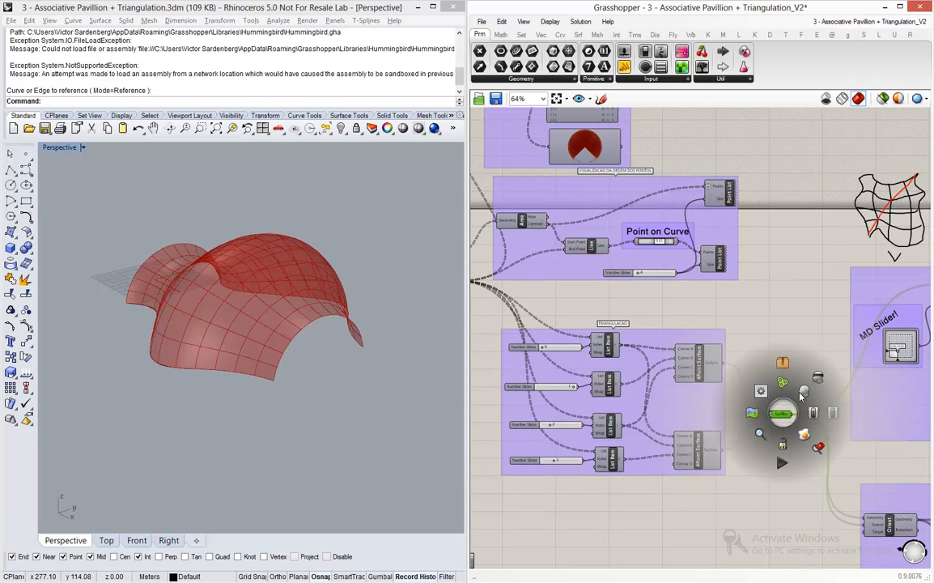
click(803, 393)
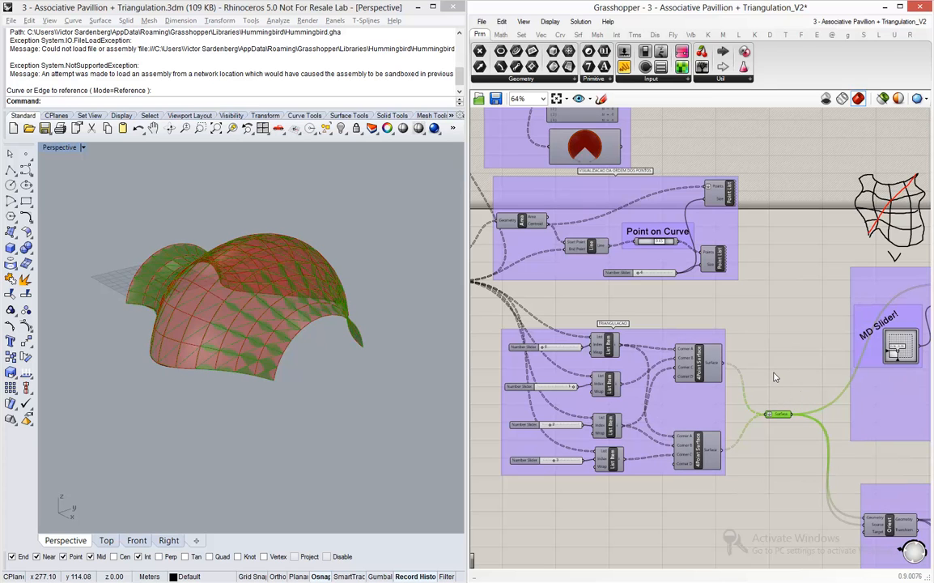
Step: Hide the preview of the surface subdivision, point-order and triangulation components that feed the Surface parameter
click(778, 375)
scroll(782, 374, down, 3)
drag(740, 456, 460, 247)
middle_click(559, 265)
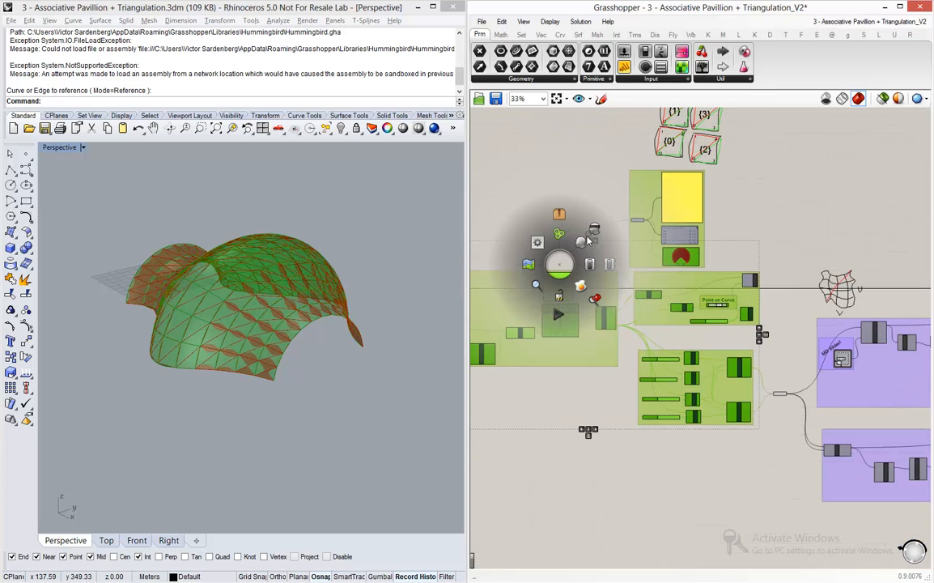
click(594, 226)
Step: Turn on the preview of the Text Tag component beside the Colour Picker and inspect the panel numbers on the pavilion
right_drag(739, 331, 568, 289)
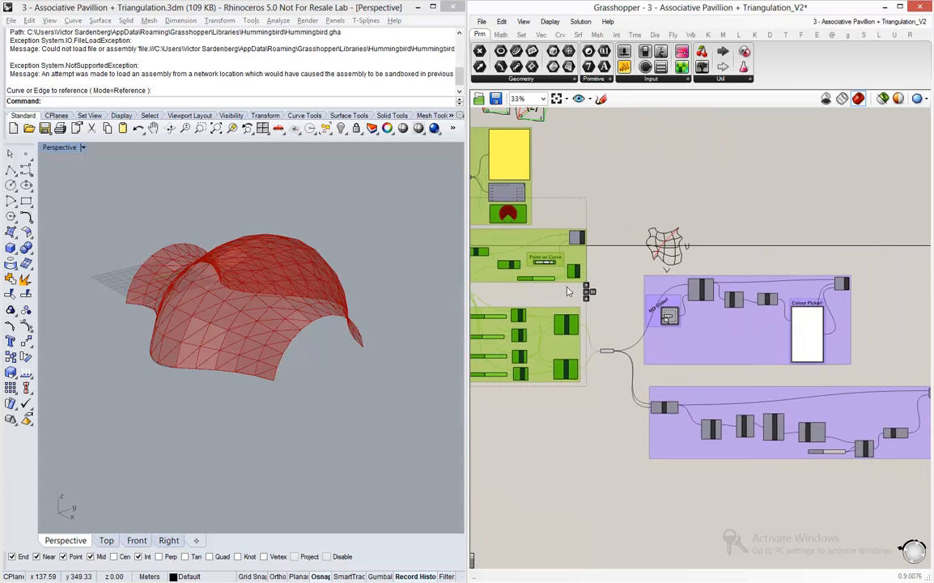
scroll(840, 283, up, 5)
middle_click(859, 285)
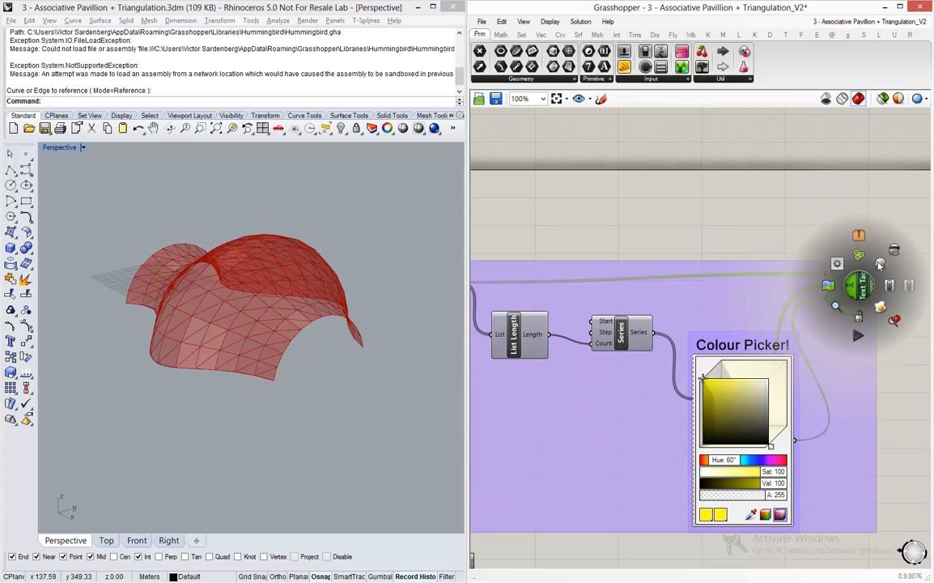
click(880, 266)
scroll(136, 270, up, 3)
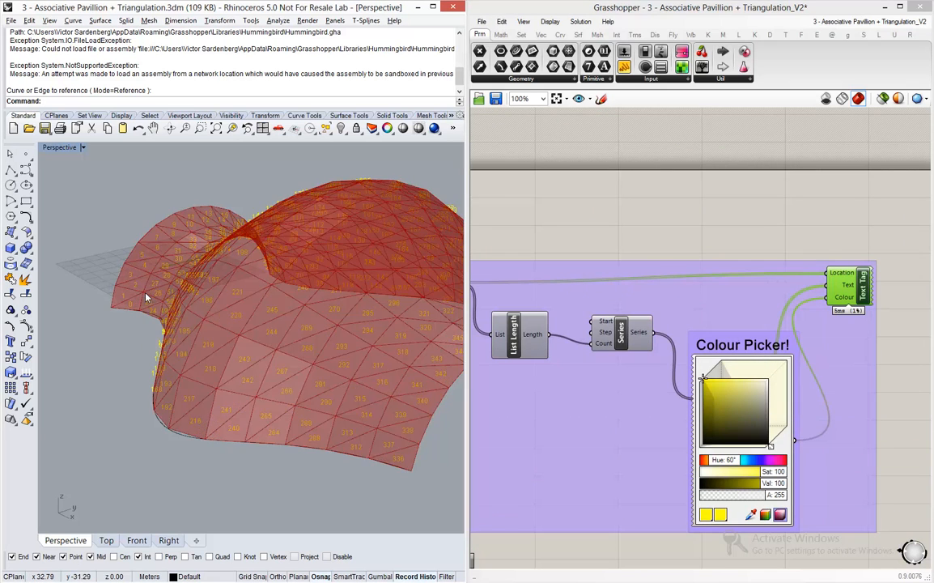
right_drag(147, 297, 332, 297)
scroll(333, 297, down, 5)
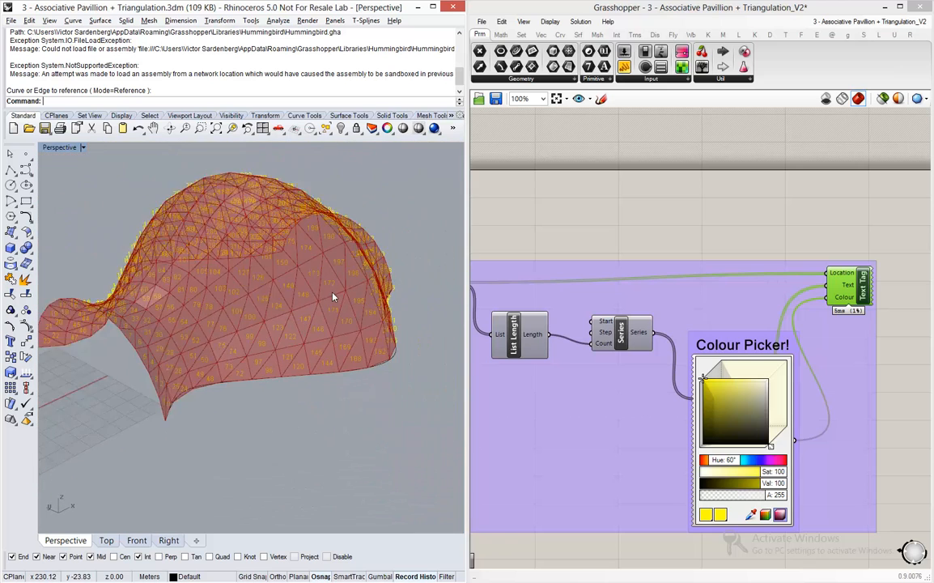
scroll(333, 297, down, 2)
right_drag(826, 455, 563, 331)
scroll(677, 348, down, 3)
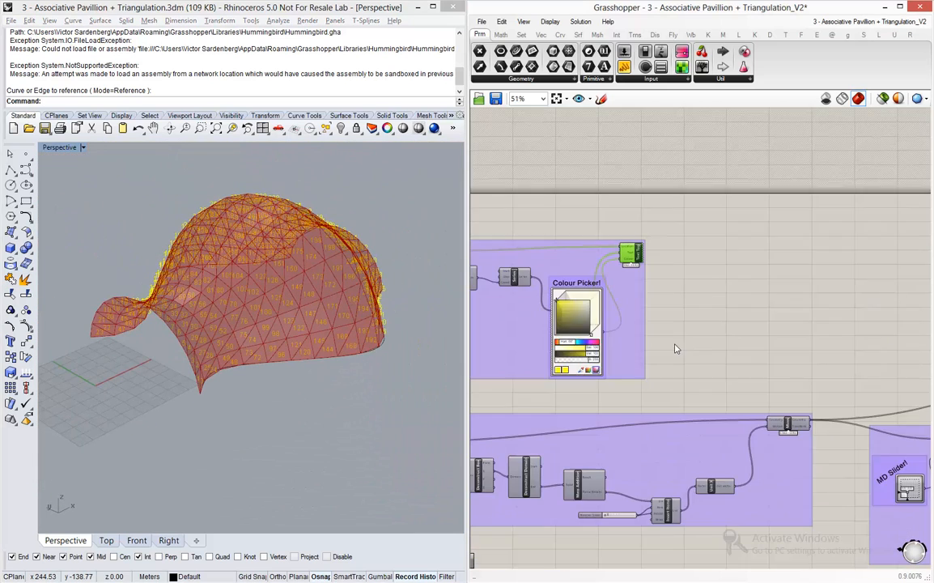
Step: Turn on the preview of the Join Curves component that follows Brep Wireframe at the end of the definition
scroll(677, 349, down, 3)
scroll(691, 366, down, 3)
scroll(742, 370, up, 4)
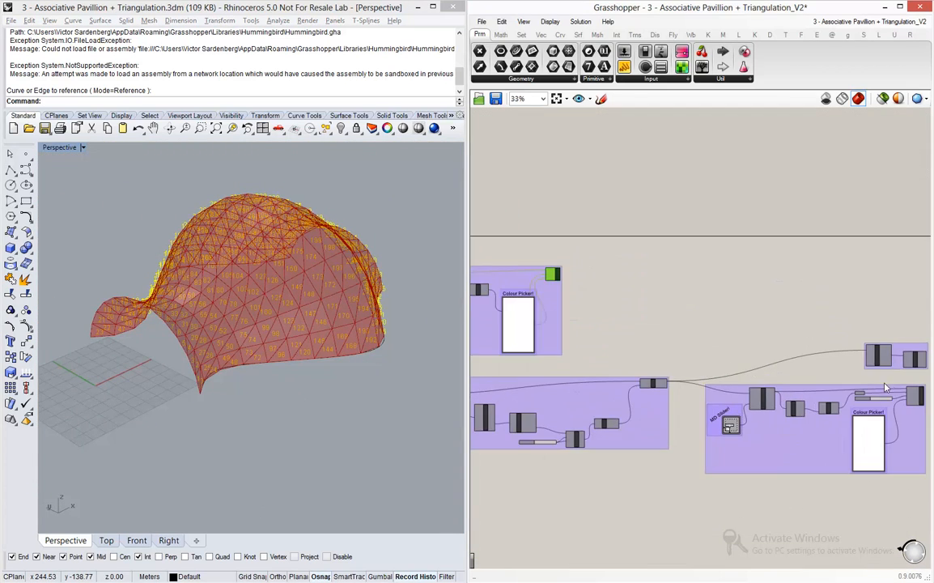
right_drag(886, 388, 723, 377)
scroll(765, 359, up, 6)
middle_click(726, 350)
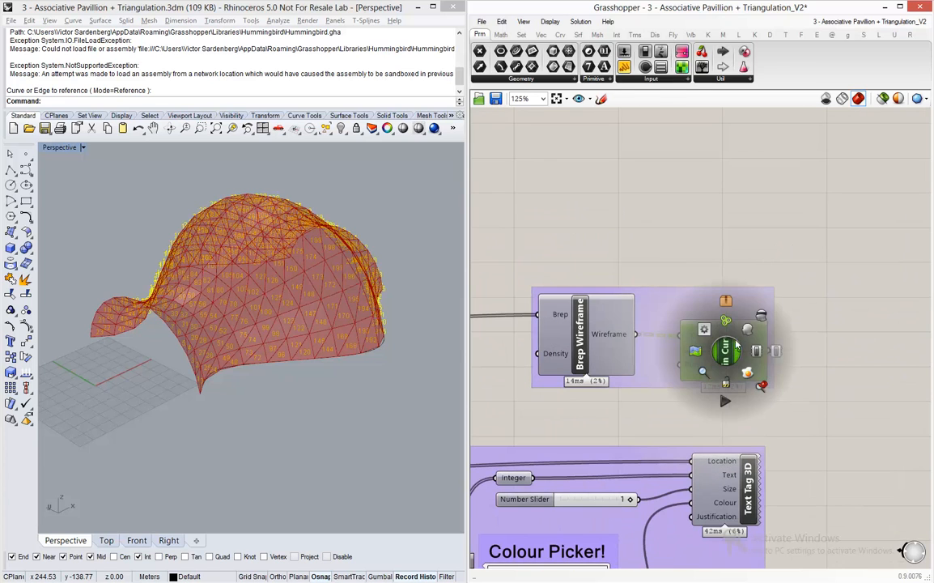
click(736, 343)
Step: Turn on the preview of the Text Tag 3D component and examine the numbered flat triangles in the maximized Top view
click(747, 486)
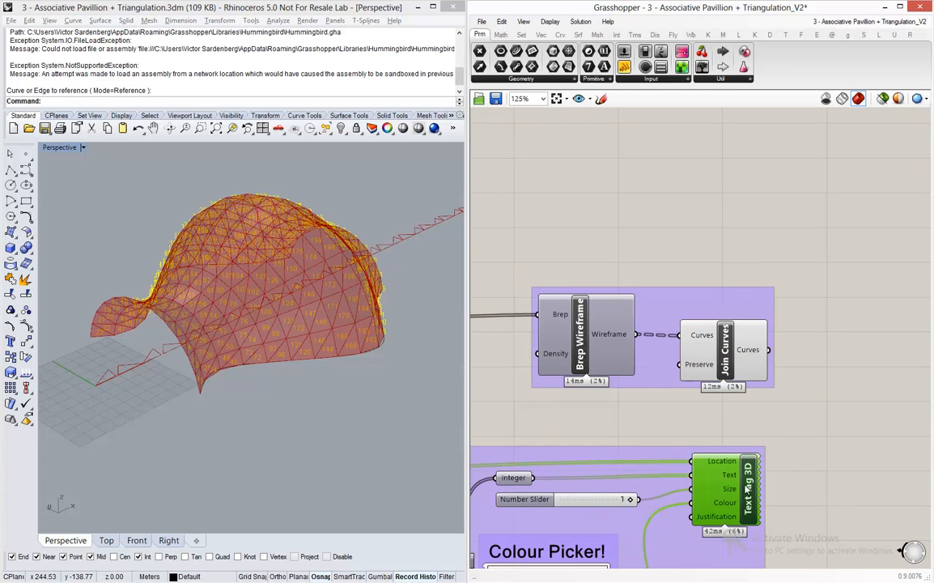
middle_click(734, 438)
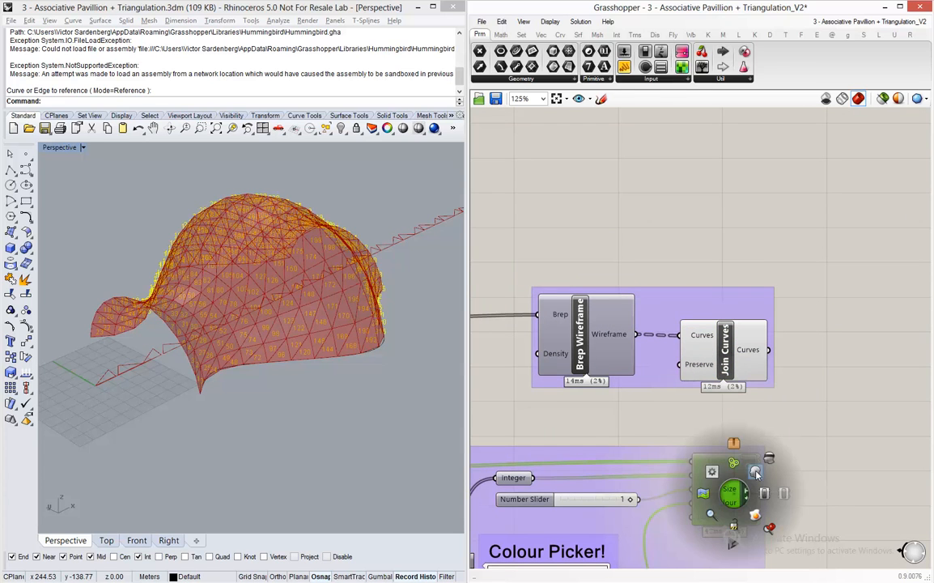
double_click(72, 148)
double_click(52, 149)
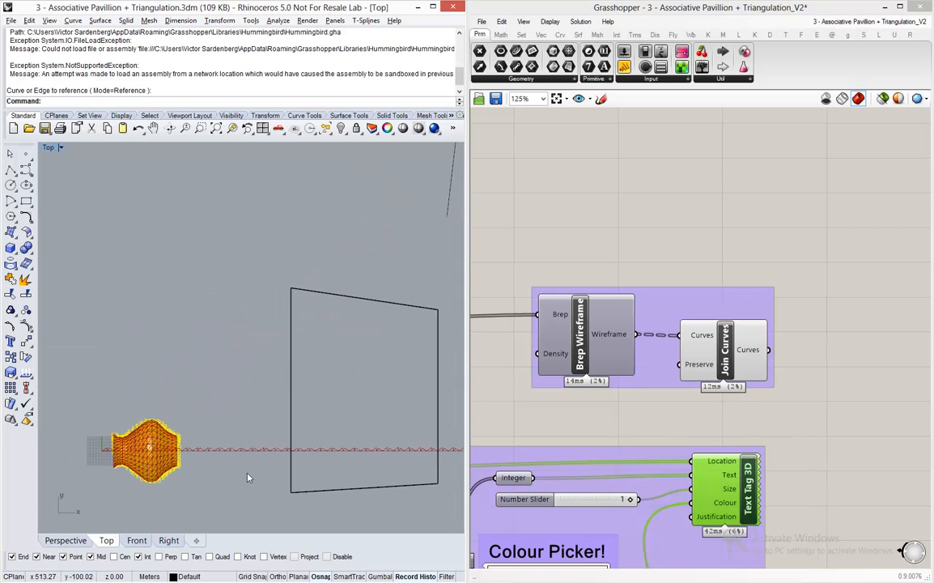
scroll(248, 478, up, 15)
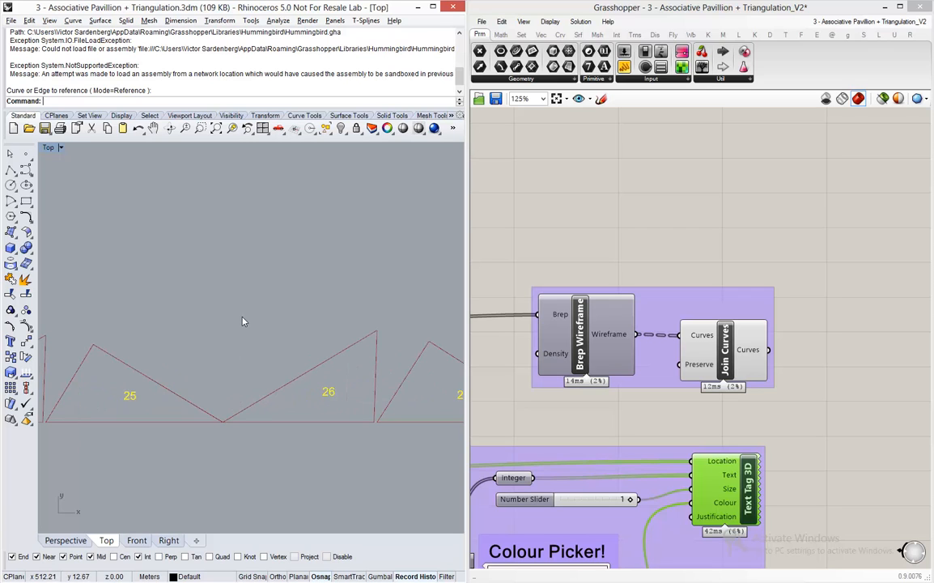
Step: Start a new Rhino model from the Large Objects - Millimeters template and a new blank Grasshopper definition
click(15, 131)
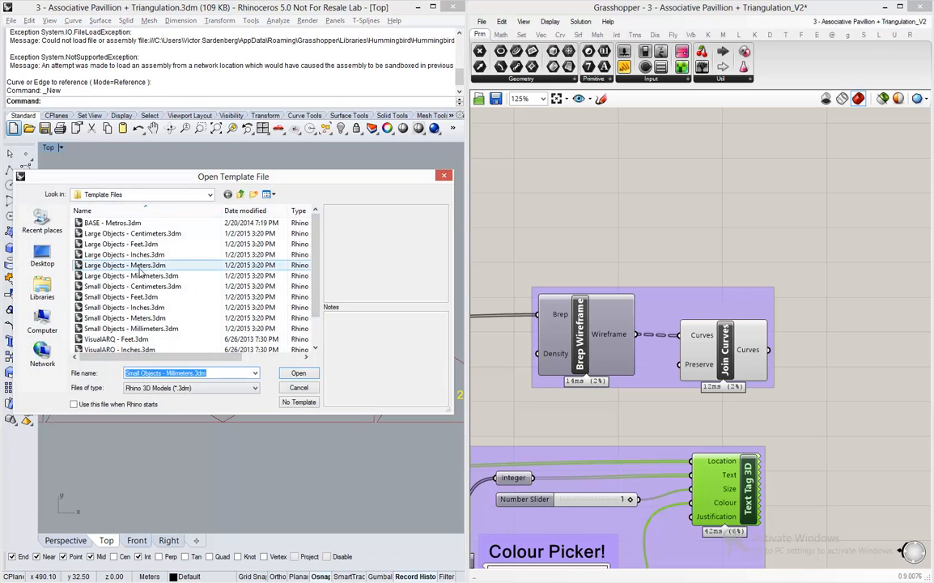
double_click(164, 277)
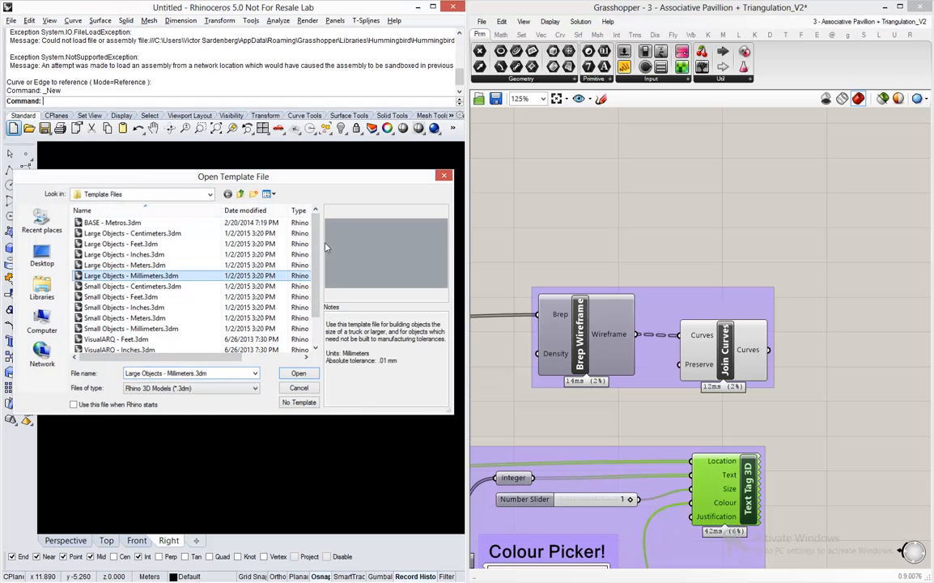
click(483, 21)
click(515, 35)
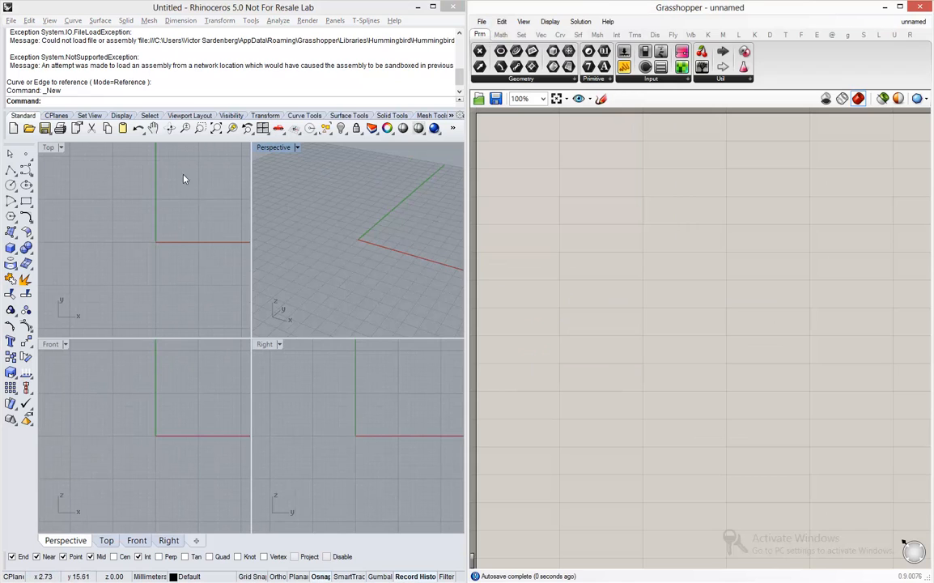
Step: Maximize the Perspective viewport and draw an open, wavy degree-3 curve with eight control points beside the red X axis
double_click(273, 147)
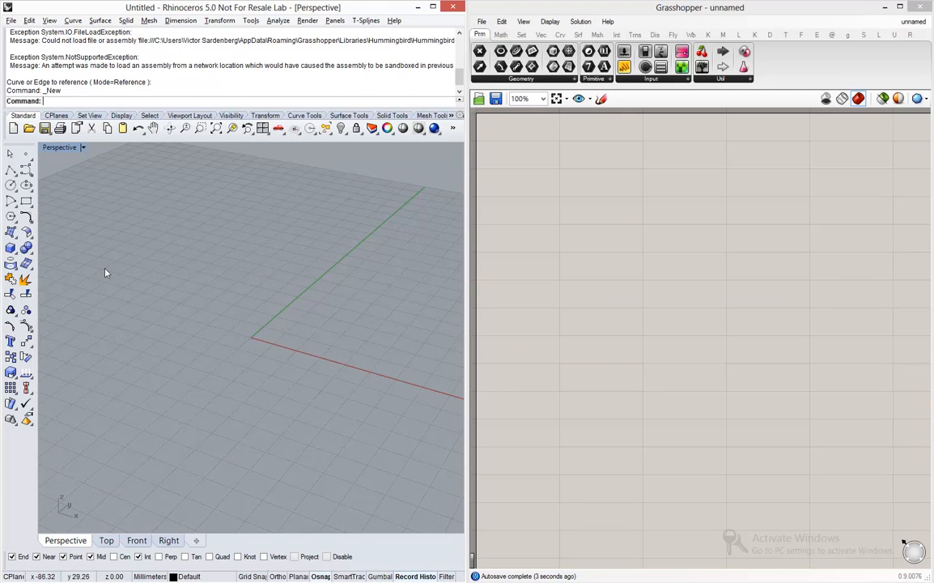
scroll(121, 263, down, 6)
right_drag(140, 236, 156, 324)
scroll(156, 320, up, 4)
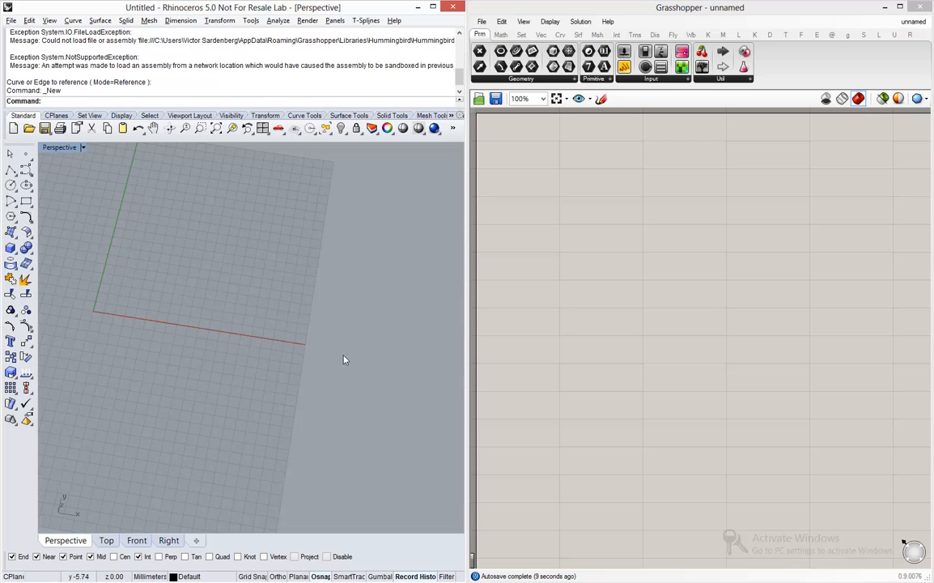
click(25, 169)
click(106, 349)
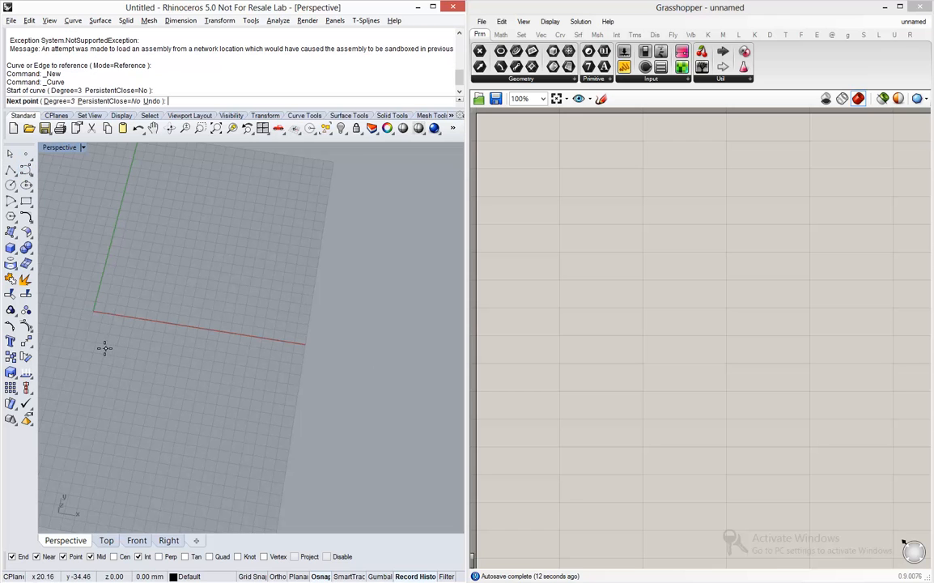
click(132, 410)
click(204, 387)
click(247, 373)
click(282, 411)
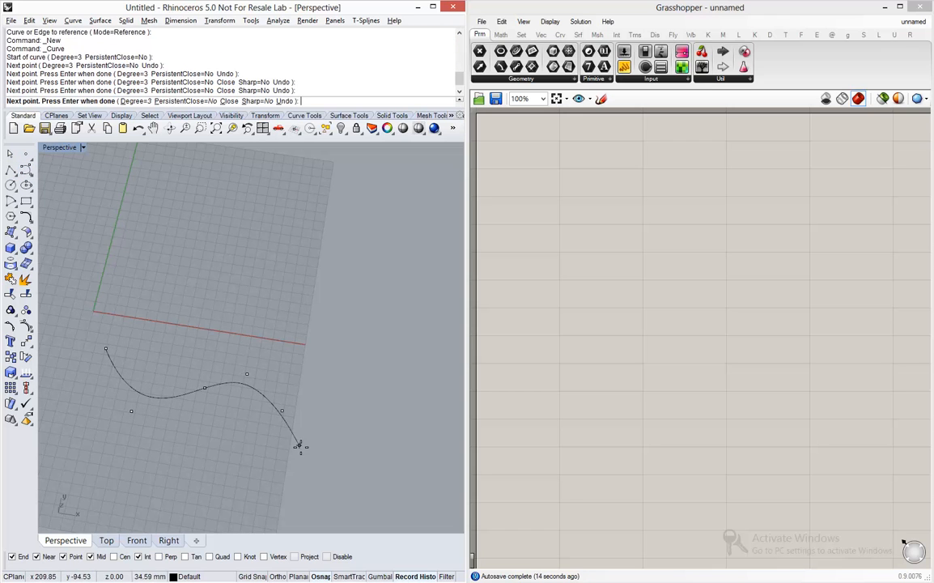
click(300, 447)
click(347, 423)
click(376, 398)
key(Return)
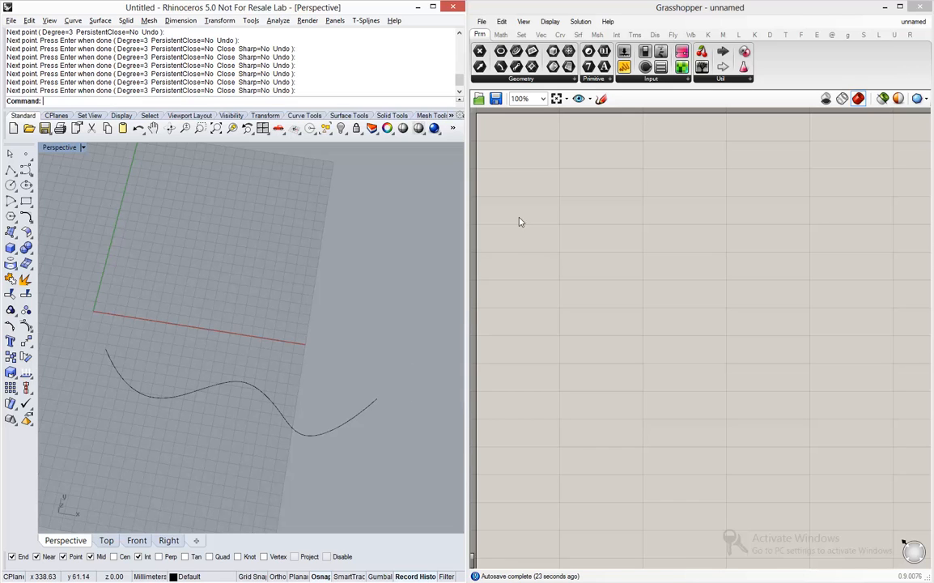
Step: Add a Curve parameter to the Grasshopper canvas and reference the drawn wavy Rhino curve in it
double_click(561, 186)
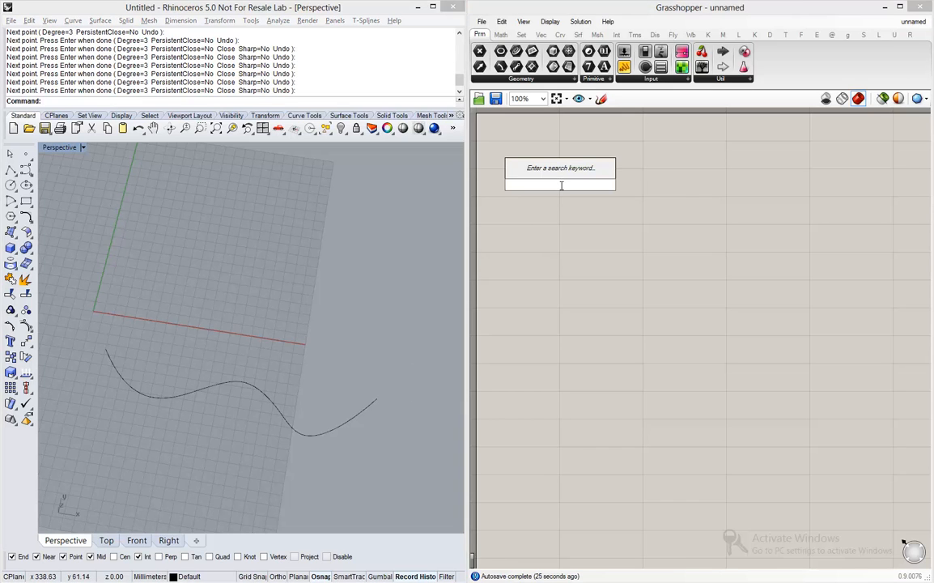
text(curve)
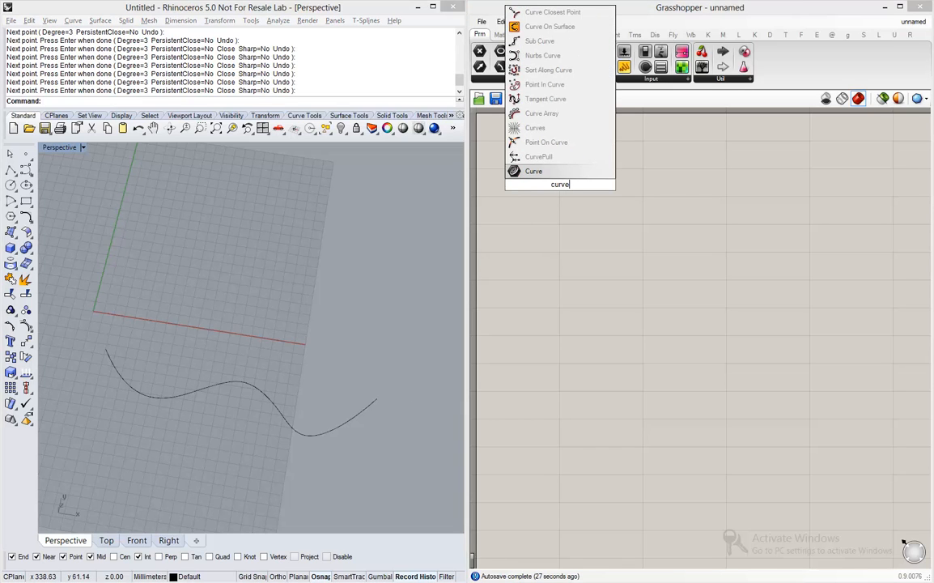
click(535, 171)
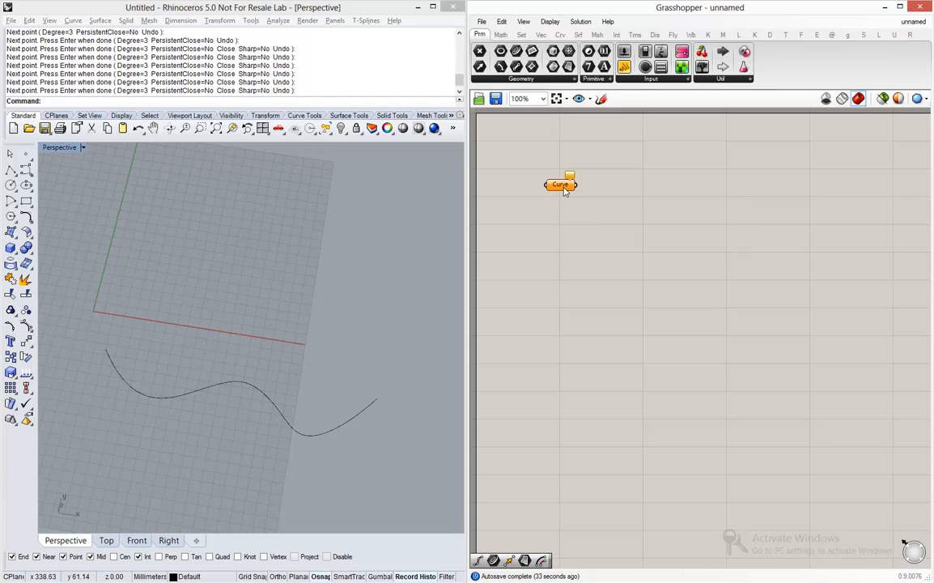
right_click(559, 185)
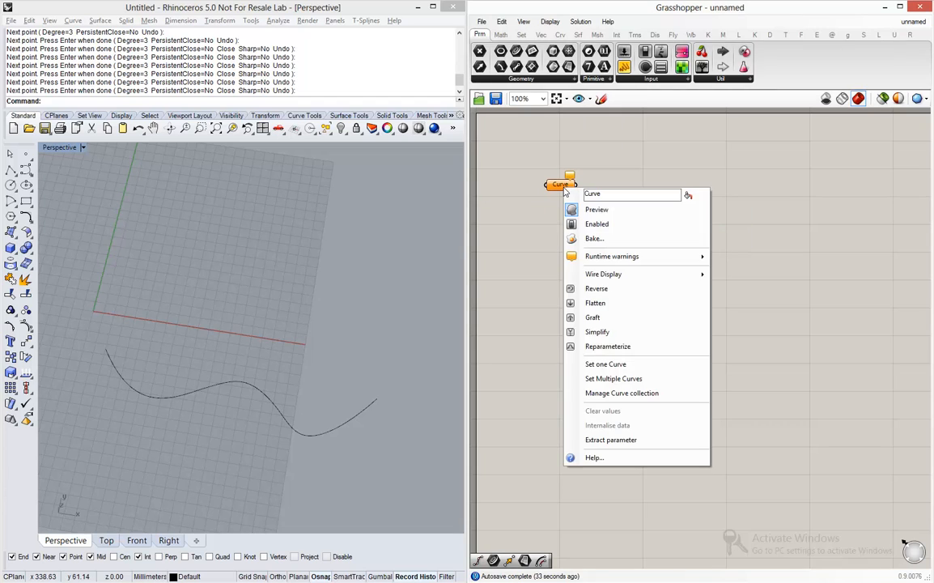
click(608, 369)
click(118, 377)
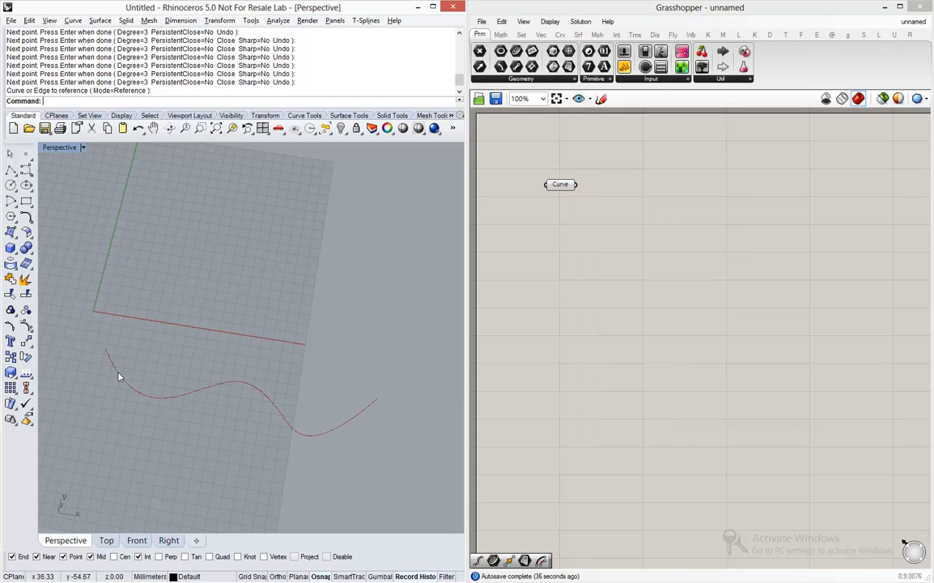
right_drag(351, 387, 263, 242)
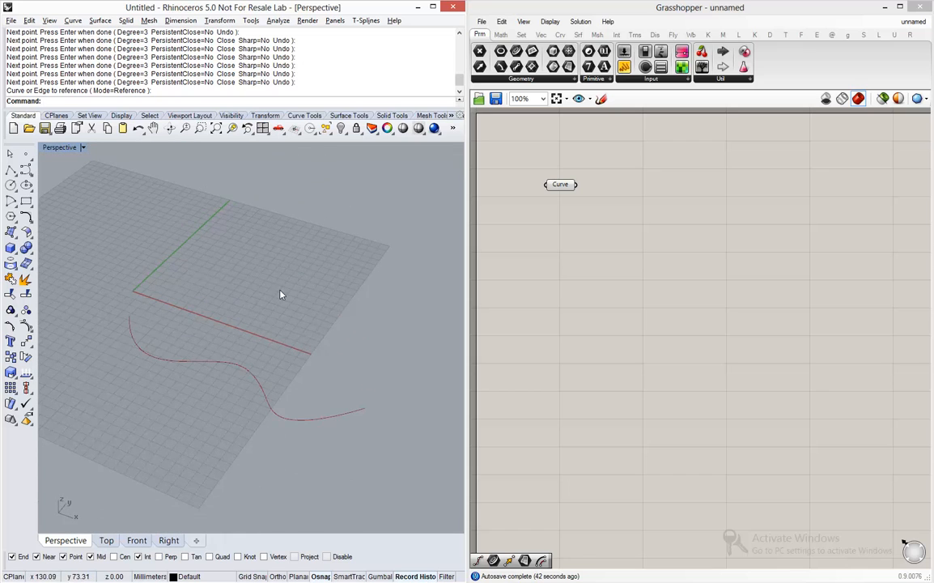
Step: Add the geometry Mirror component and connect the Curve parameter to its Geometry input
double_click(691, 202)
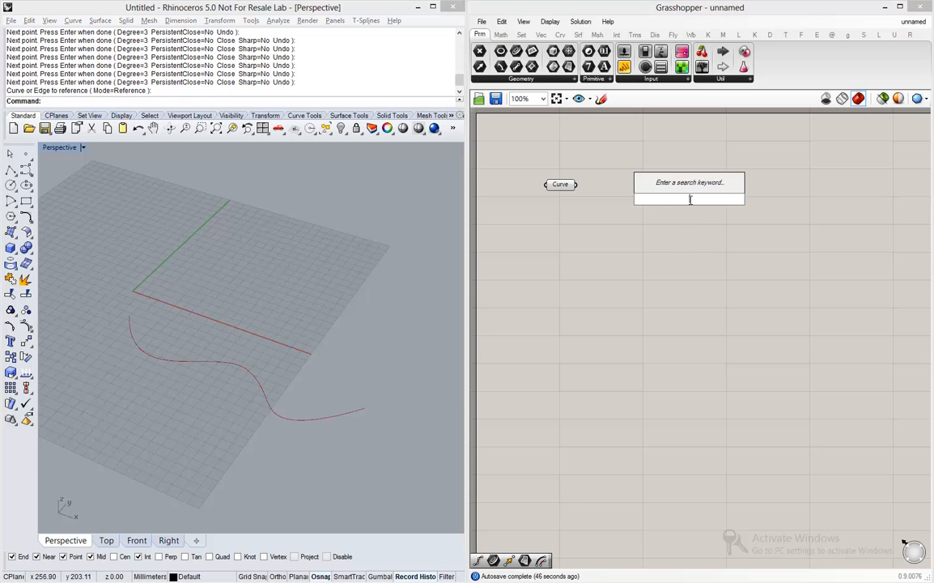
text(mirror)
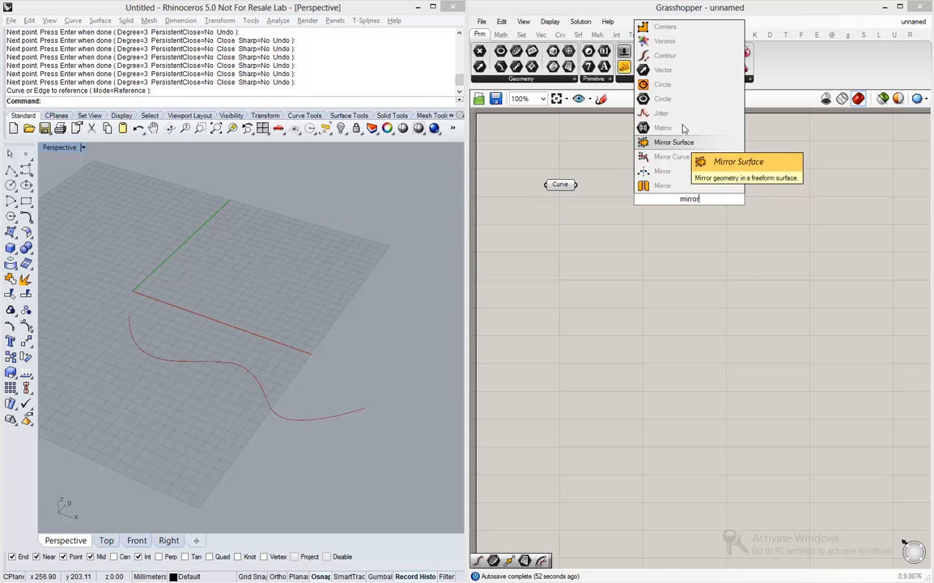
click(661, 186)
scroll(577, 174, up, 4)
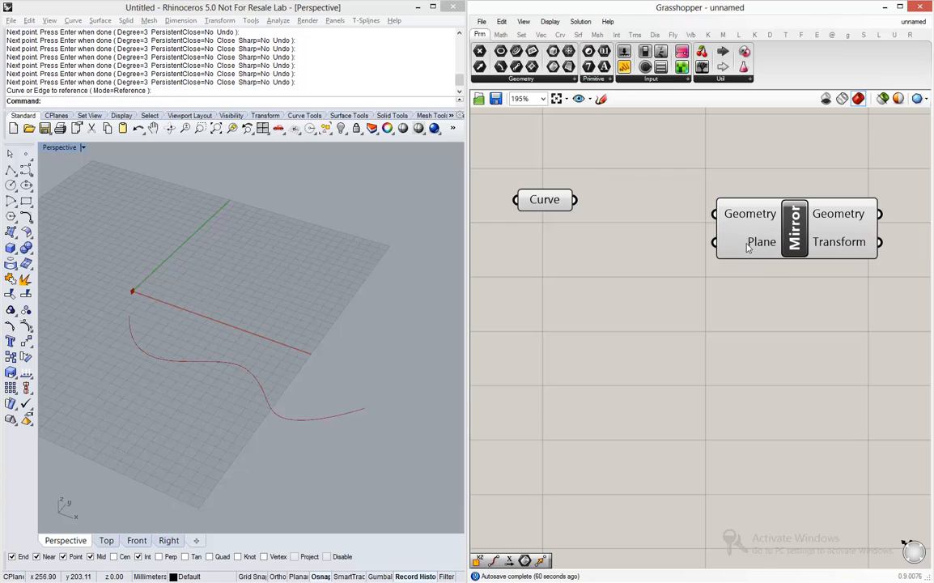
mouse_move(748, 248)
drag(574, 200, 714, 213)
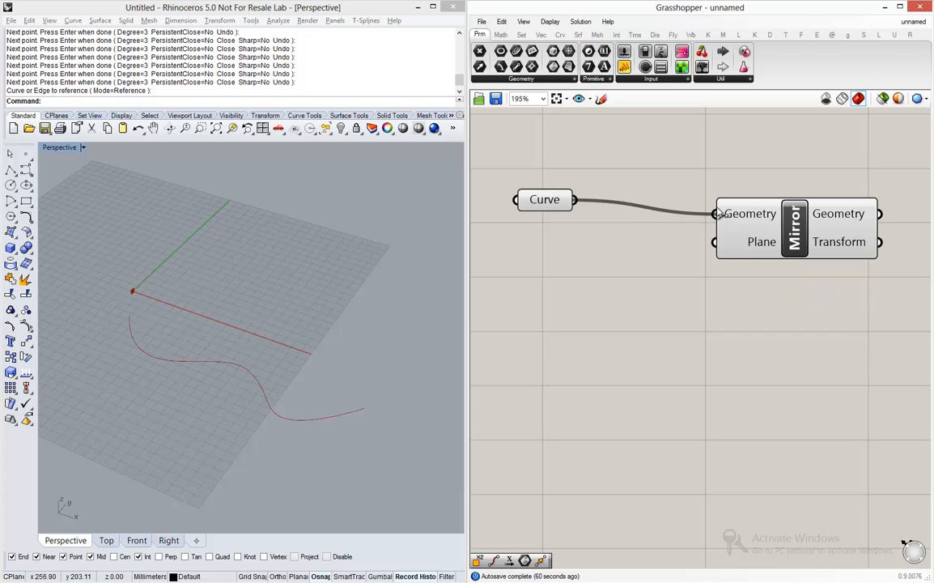
Step: Examine the Mirror component's default plane at the origin and how the curve is mirrored about it
scroll(377, 323, down, 3)
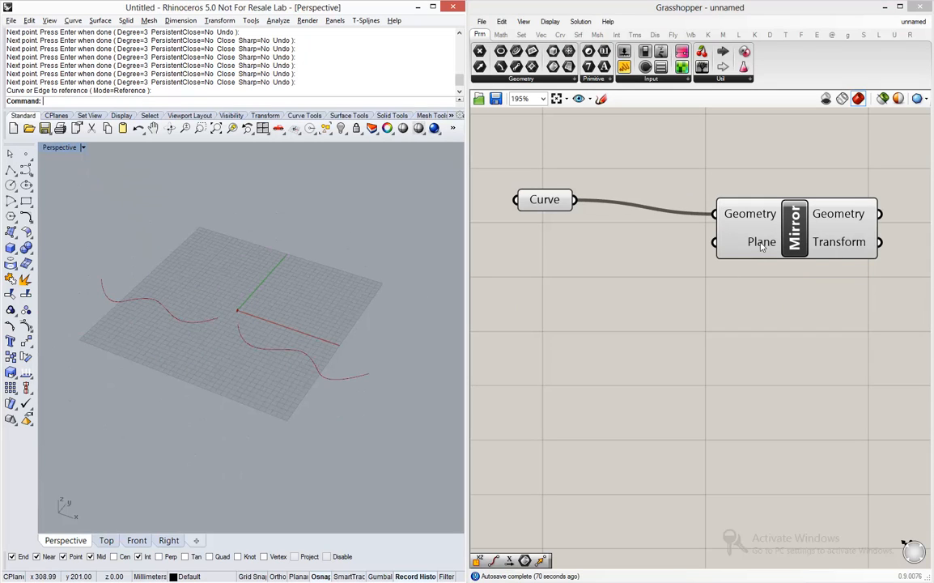
mouse_move(761, 247)
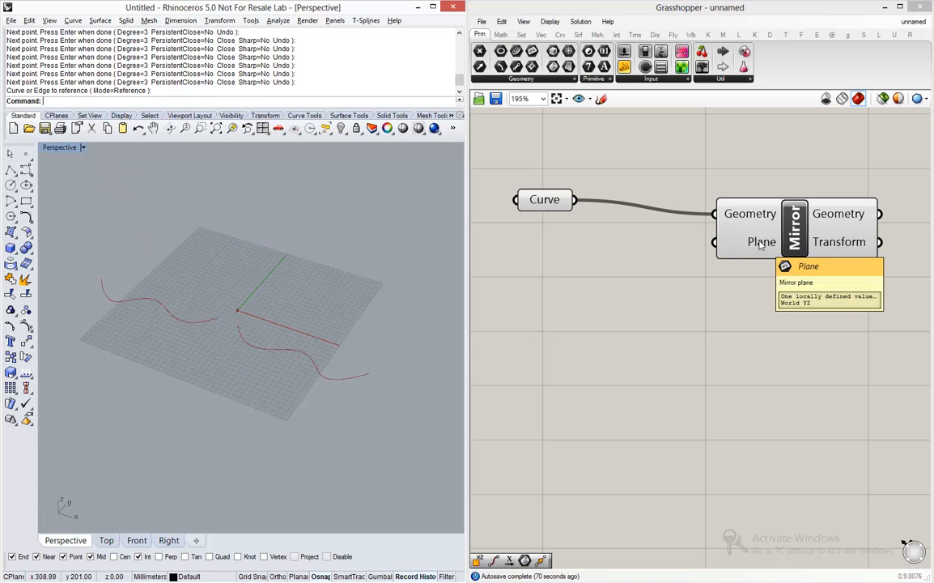
scroll(239, 315, up, 3)
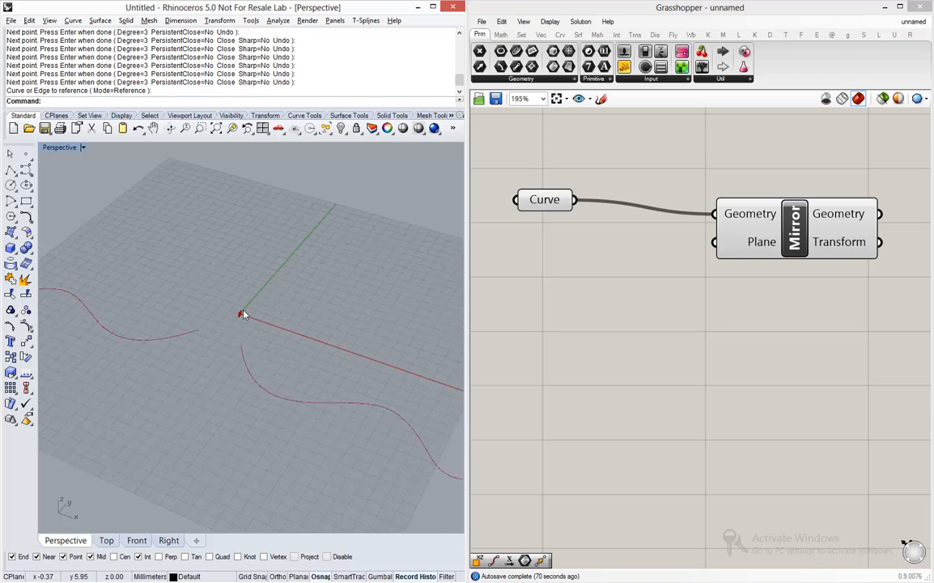
scroll(243, 314, up, 1)
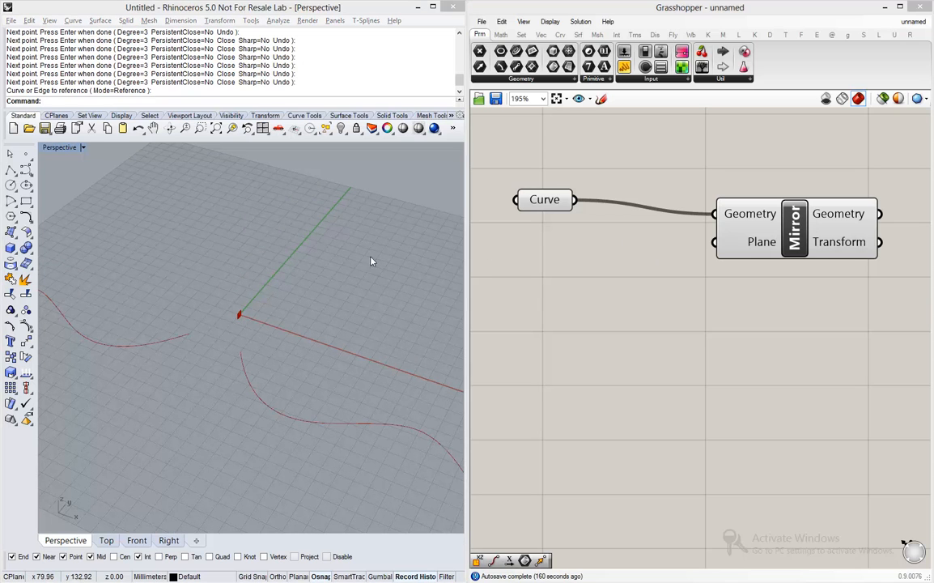
scroll(210, 288, down, 4)
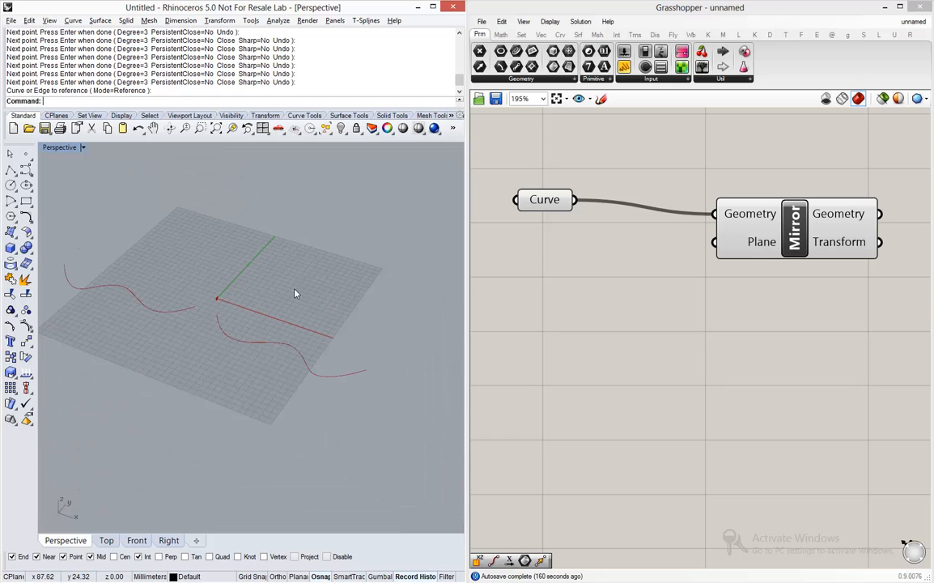
scroll(243, 273, up, 5)
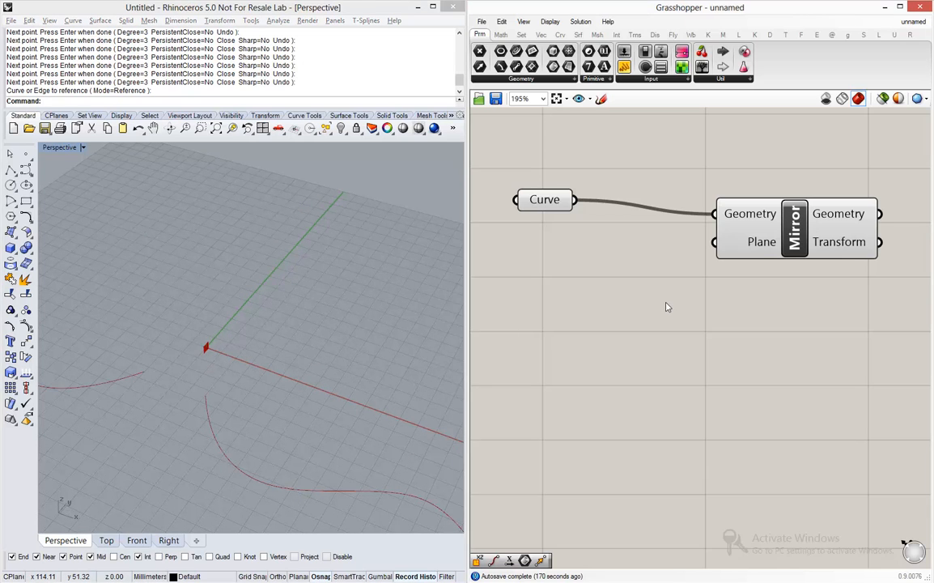
Step: Add an XZ Plane component below the Curve parameter and compare its plane with the Mirror's default plane at the origin
scroll(692, 292, down, 3)
scroll(617, 309, up, 1)
double_click(615, 302)
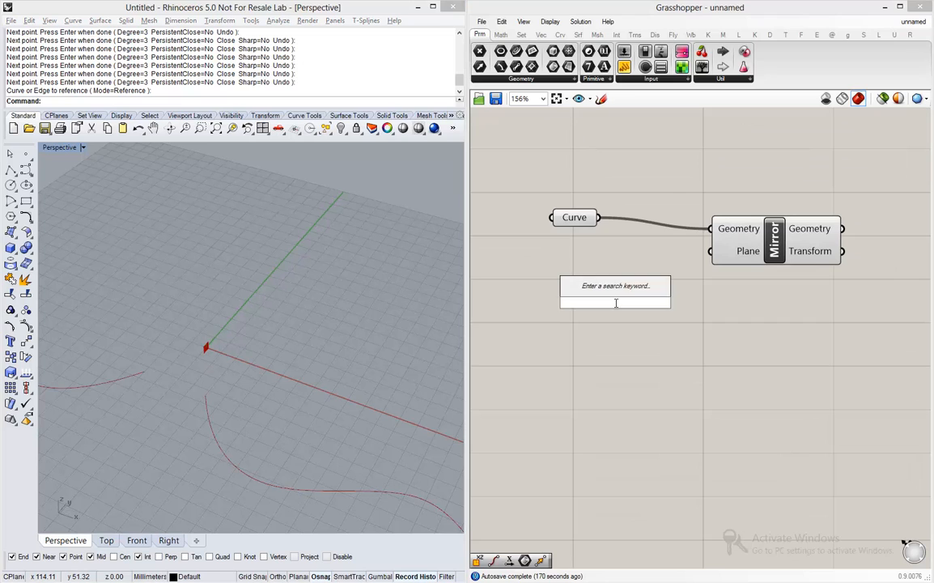
text(xz)
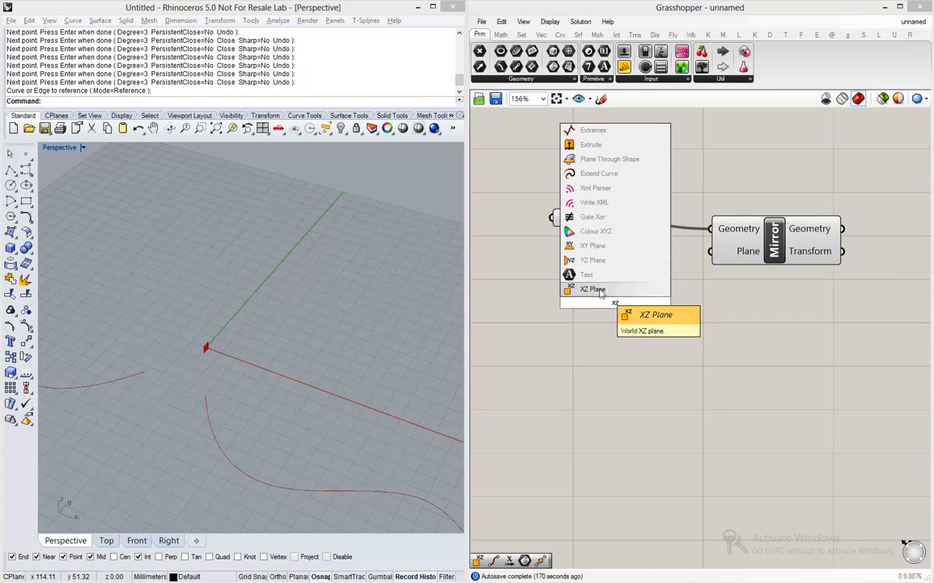
click(613, 289)
click(608, 316)
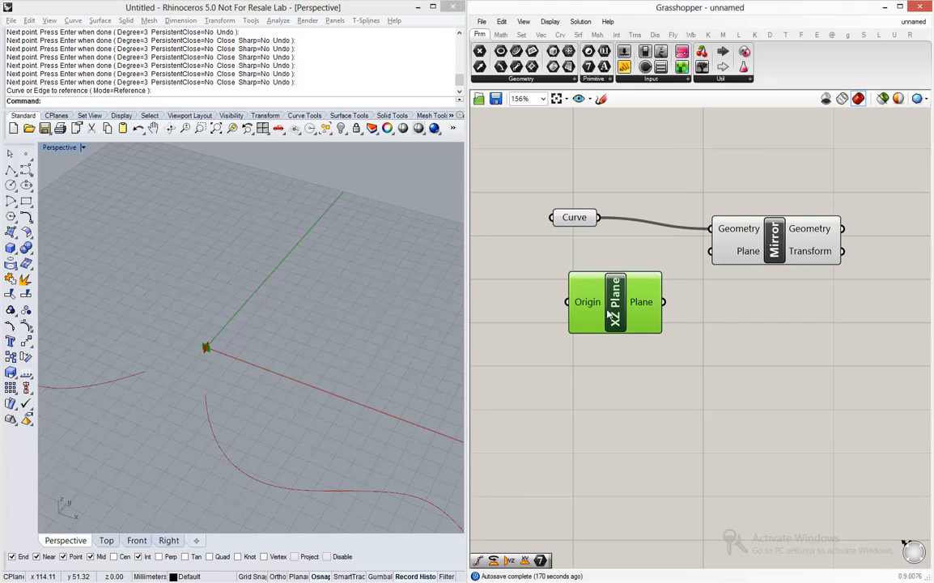
scroll(207, 345, up, 3)
scroll(206, 345, up, 2)
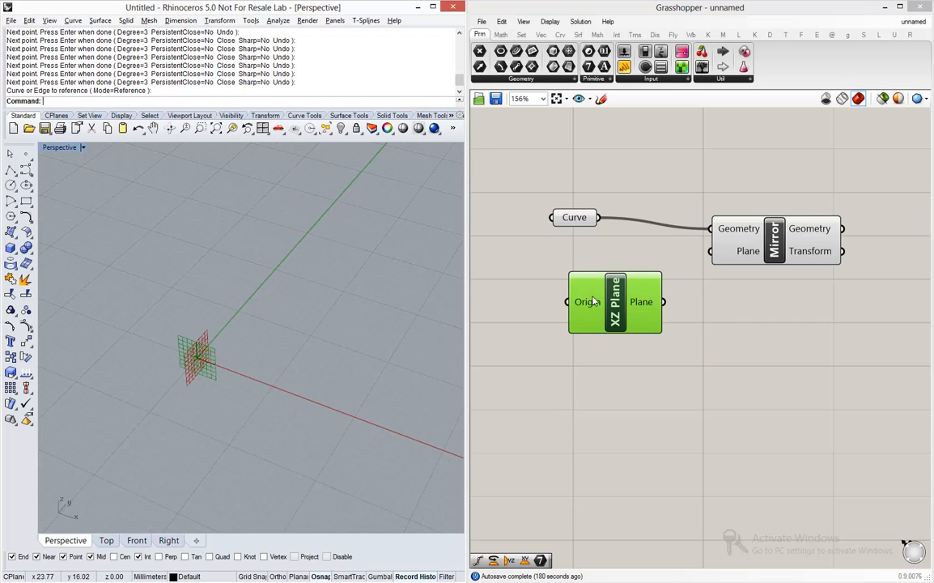
mouse_move(594, 301)
scroll(186, 272, down, 6)
scroll(185, 272, up, 2)
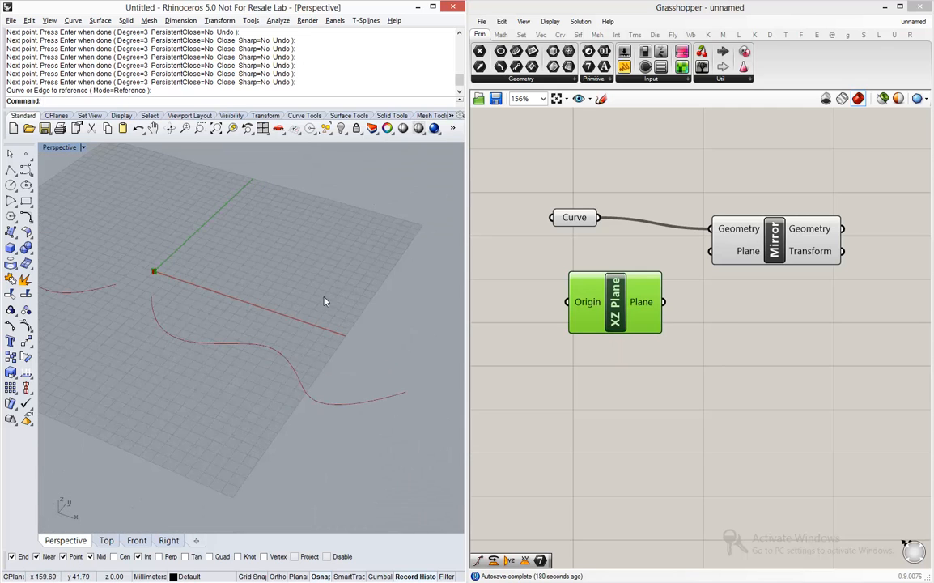
Step: Connect the XZ Plane component's Plane output to the Mirror's Plane input and inspect the mirrored curve
drag(663, 301, 712, 257)
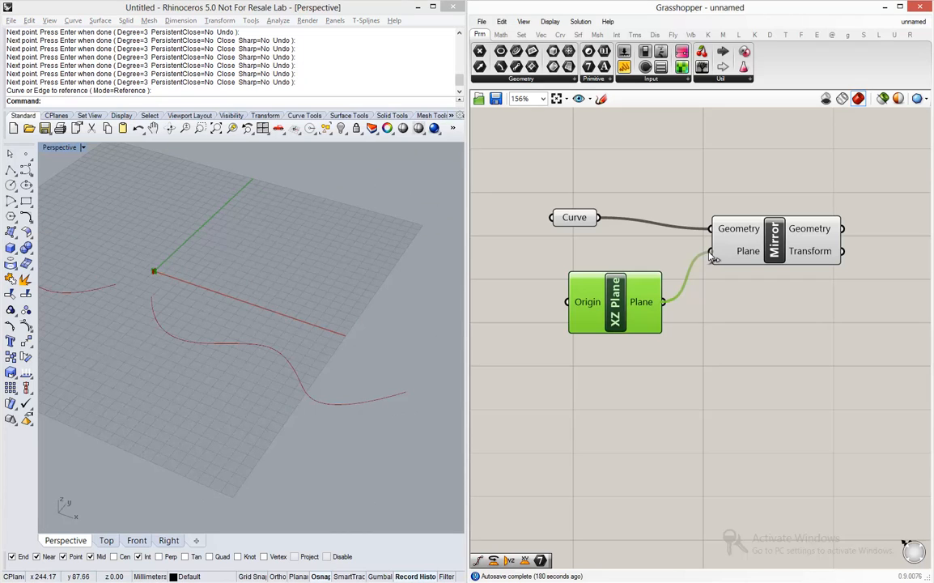
scroll(152, 290, down, 4)
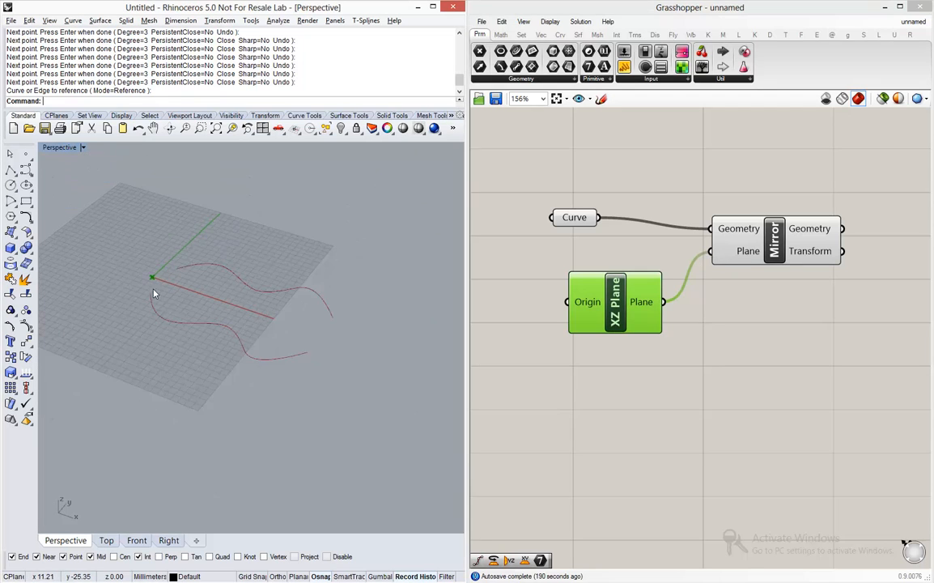
scroll(260, 283, up, 4)
right_drag(173, 312, 202, 328)
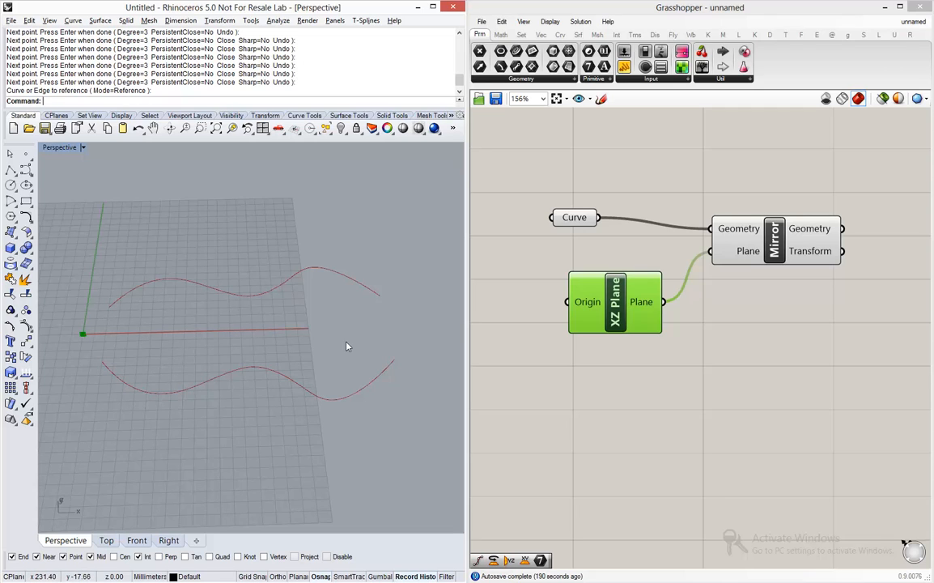
click(626, 339)
Step: Rearrange the canvas by moving the Curve parameter further up and the XZ Plane component level with the Mirror component
scroll(620, 340, down, 3)
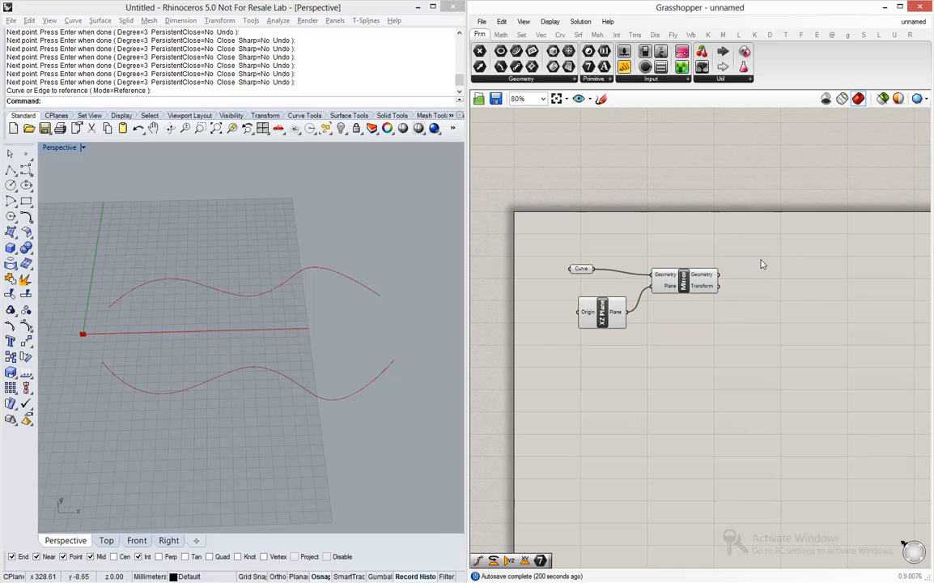
drag(580, 279, 583, 240)
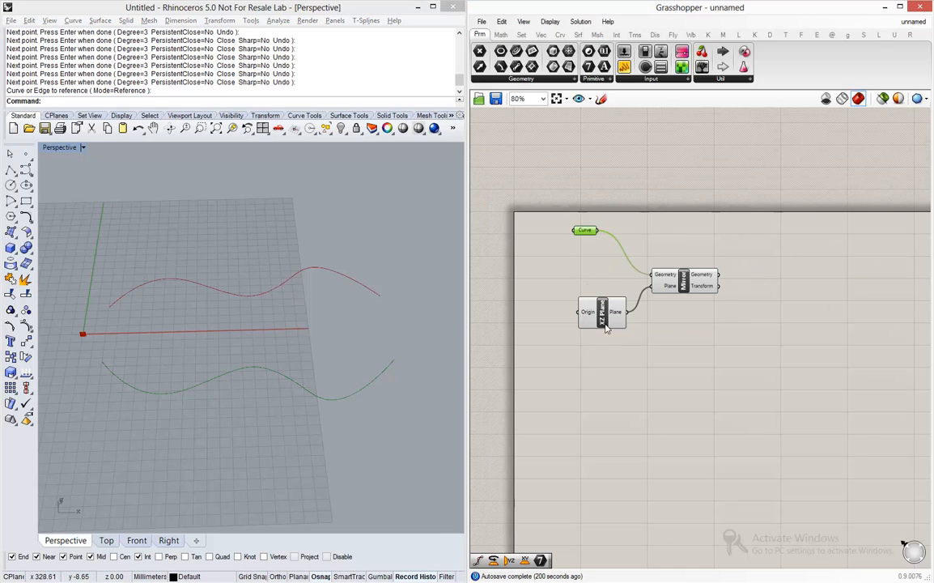
drag(607, 321, 597, 306)
click(764, 247)
scroll(740, 233, up, 1)
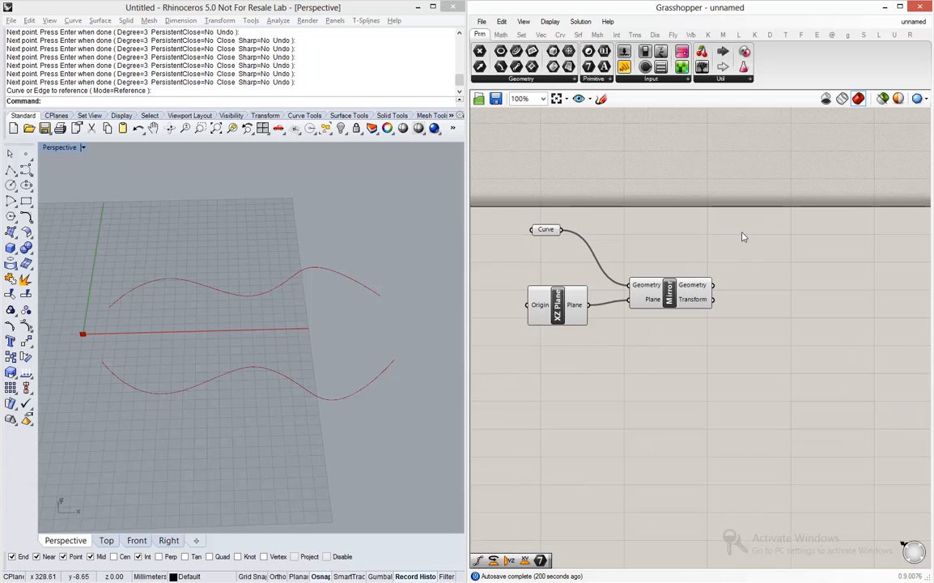
Step: Add a Divide Curve component on the canvas above and beyond the Mirror component
double_click(766, 234)
text(divide curve)
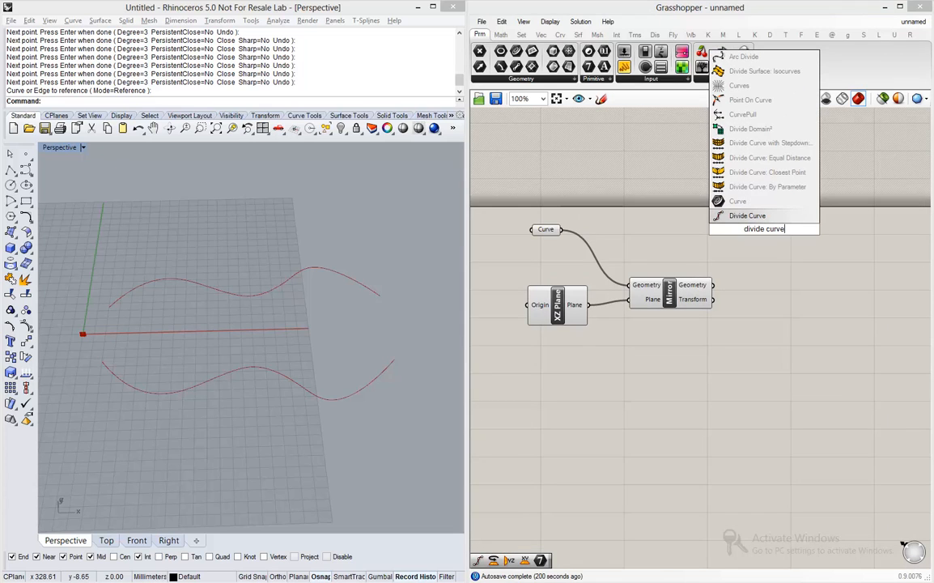
key(Return)
drag(758, 234, 786, 233)
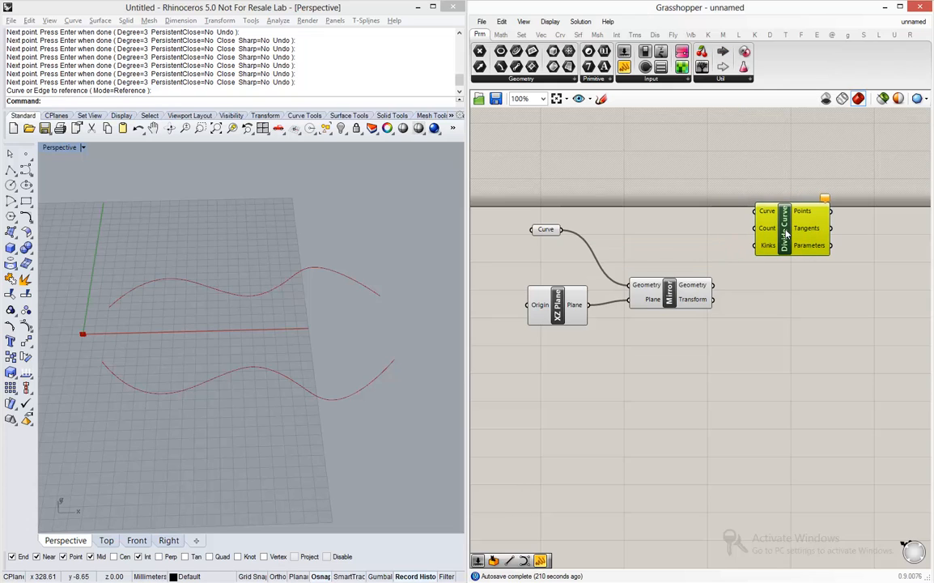
click(688, 209)
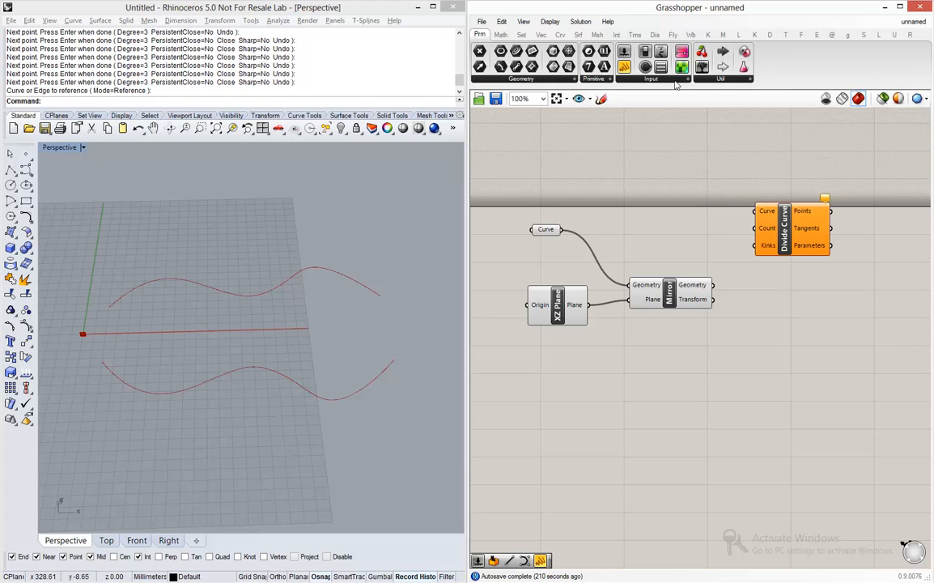
Step: Add a Scribble note reading "Comentário!" above the components and shift it slightly down
click(709, 80)
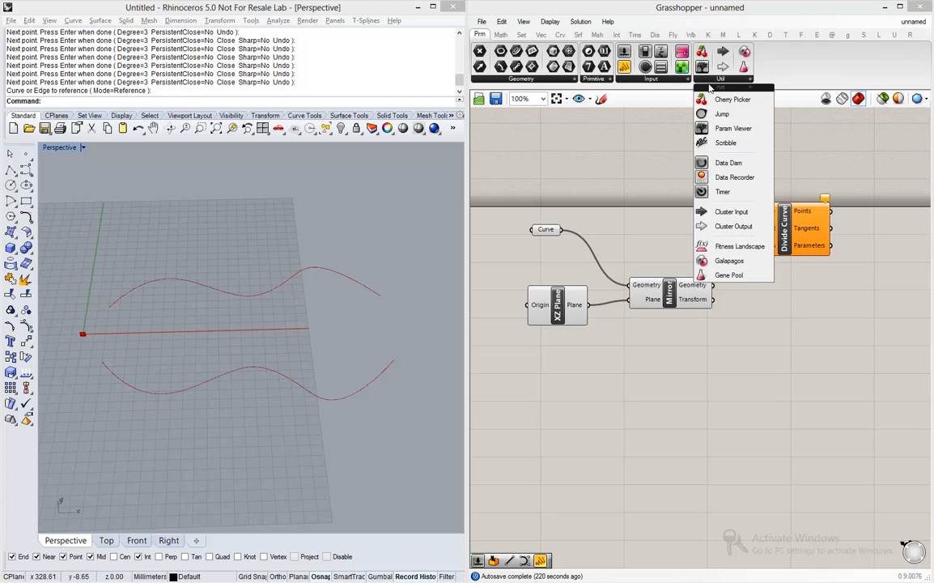
click(725, 143)
click(731, 151)
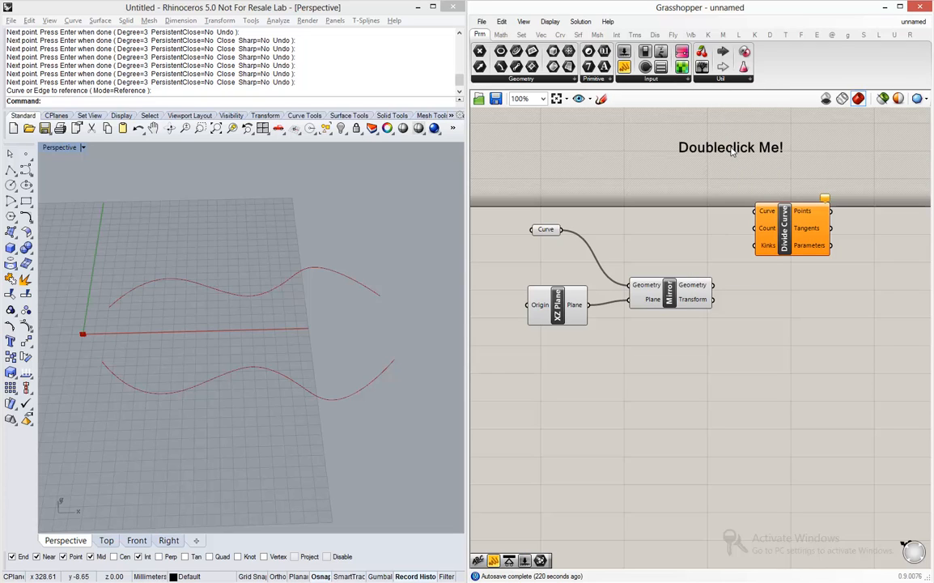
double_click(733, 151)
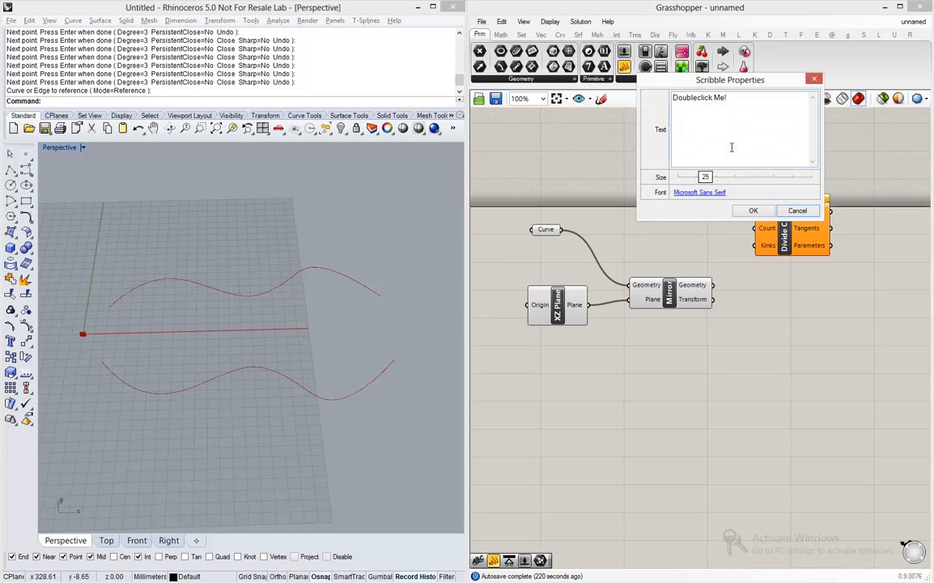
drag(727, 98, 647, 85)
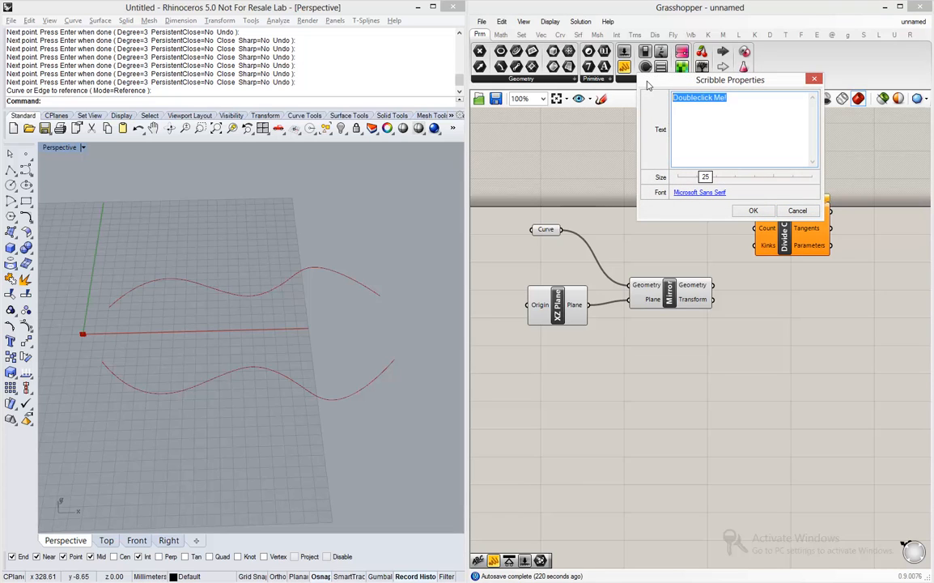
text(Comentário!)
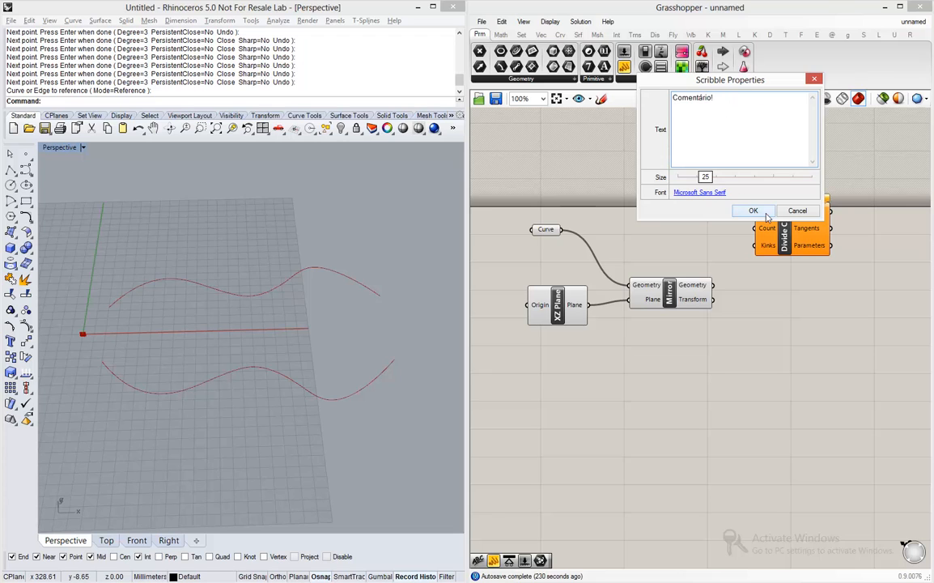
click(753, 211)
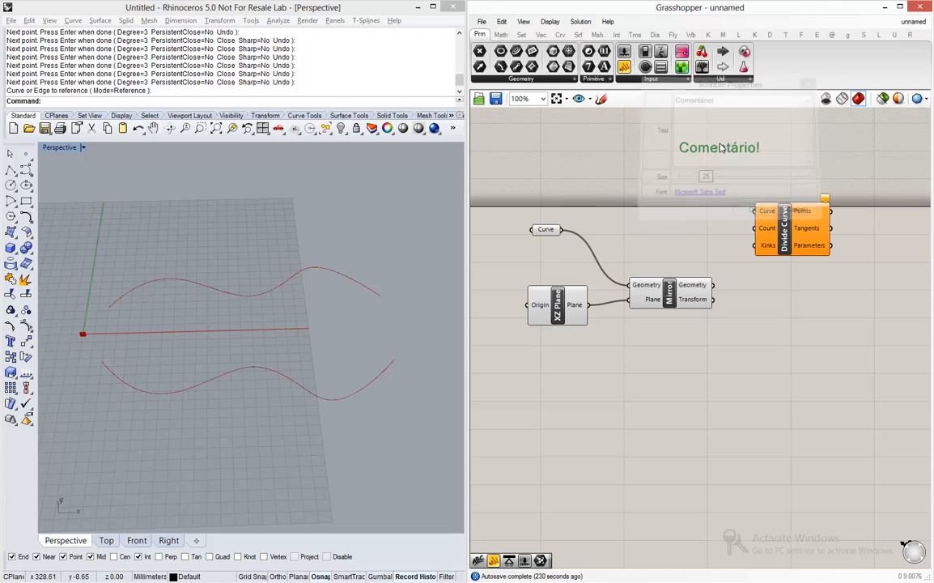
drag(704, 149, 718, 166)
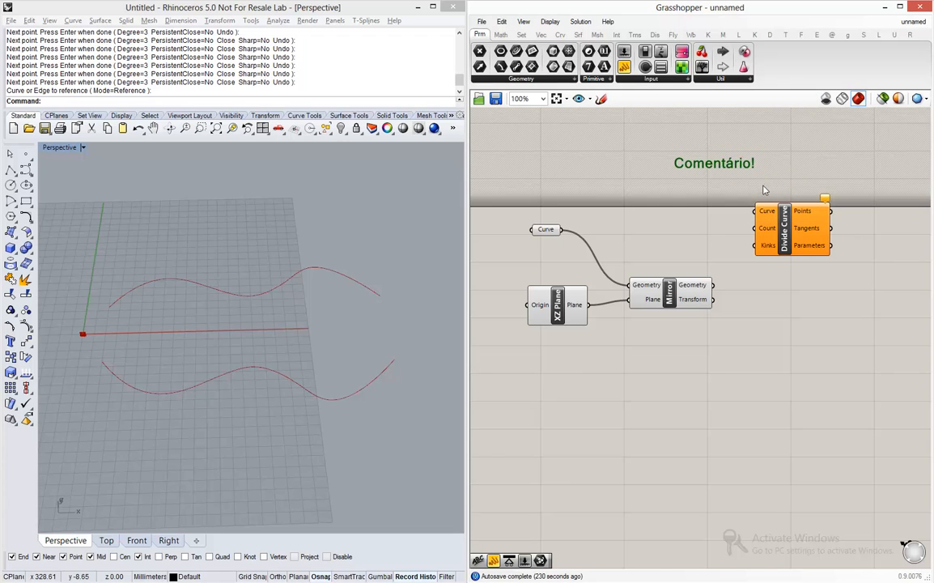
Step: Connect the Curve parameter to the Divide Curve's Curve input and move the component further away from the Mirror
click(663, 235)
click(553, 235)
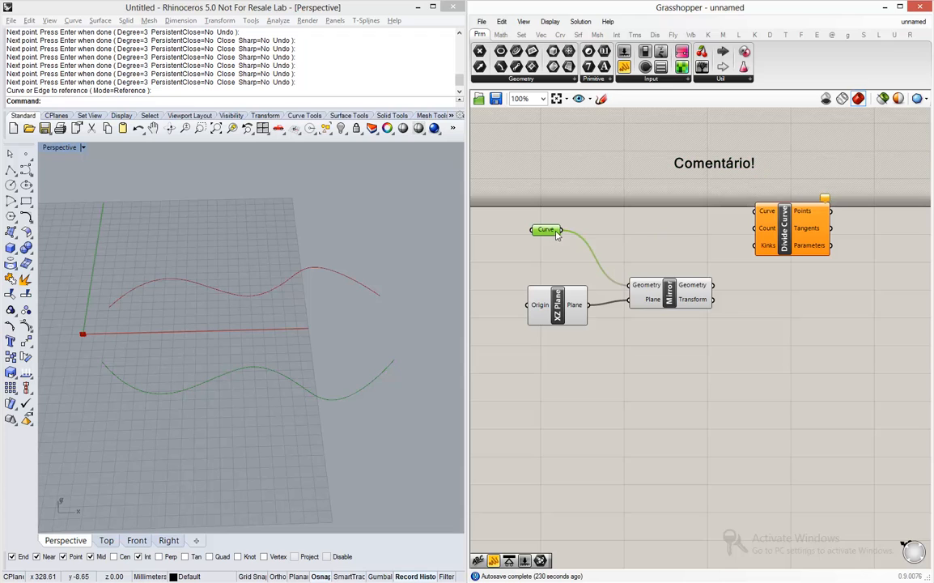
drag(787, 243, 817, 251)
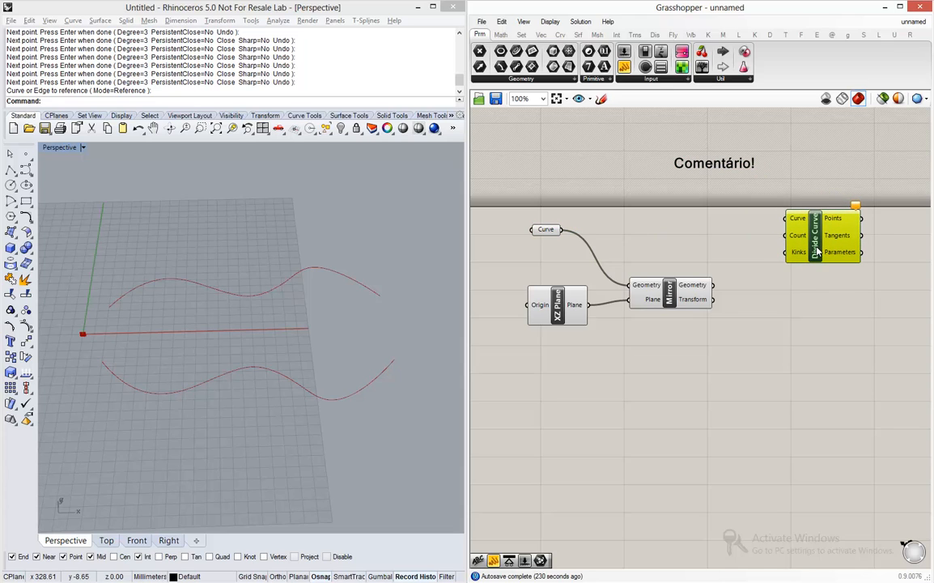
drag(561, 230, 857, 230)
mouse_move(838, 234)
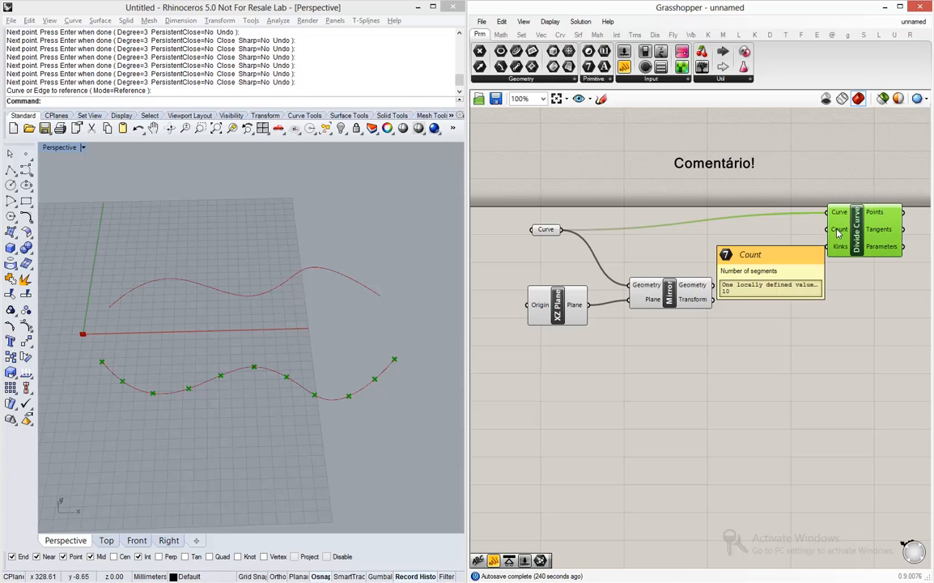
Step: Add a number slider set to 15 and connect it to the Divide Curve's Count input
right_drag(807, 255, 733, 266)
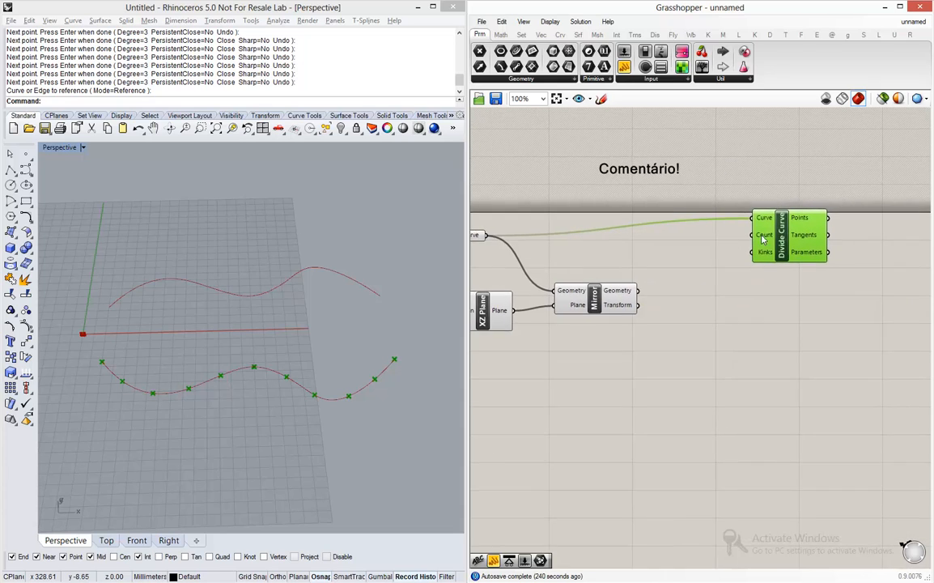
double_click(682, 239)
text(15)
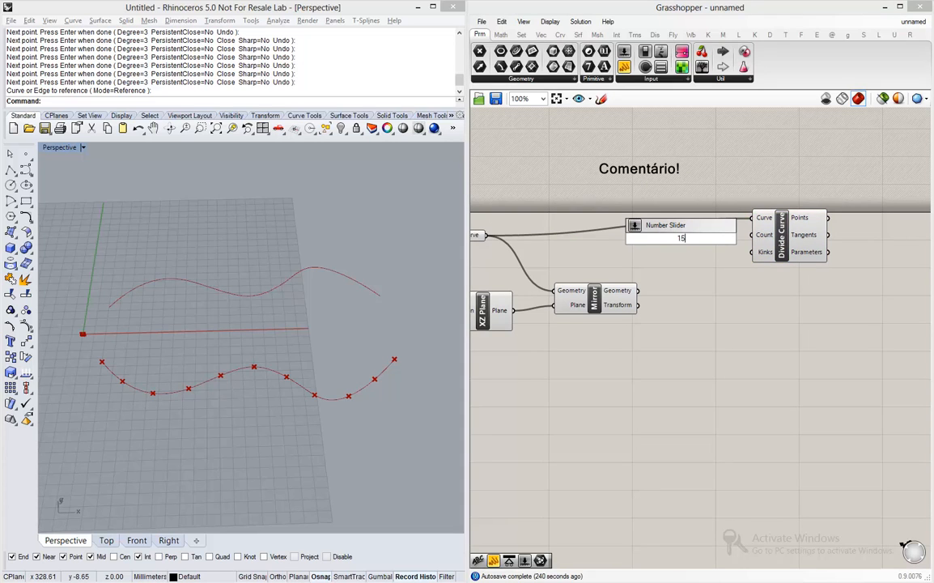
key(Return)
drag(775, 243, 838, 243)
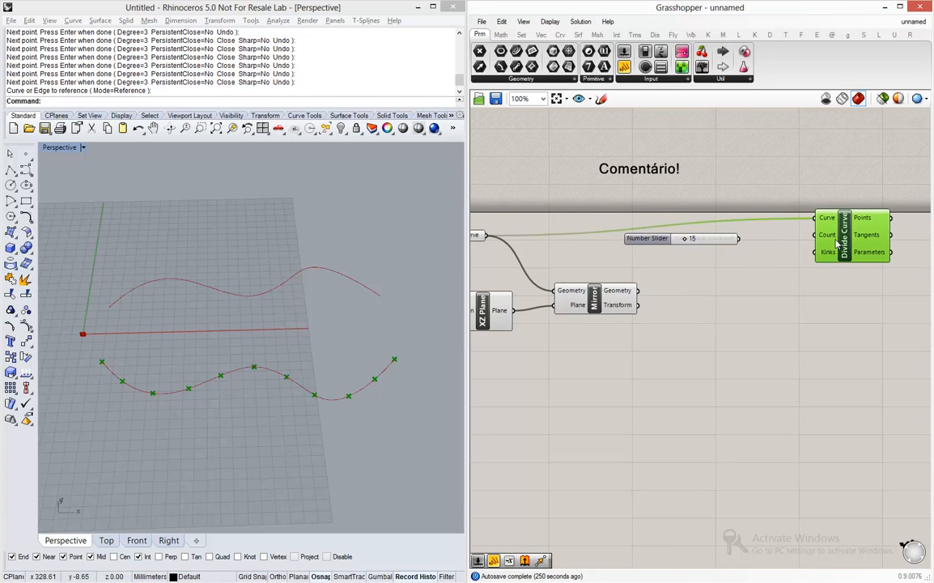
drag(738, 238, 814, 235)
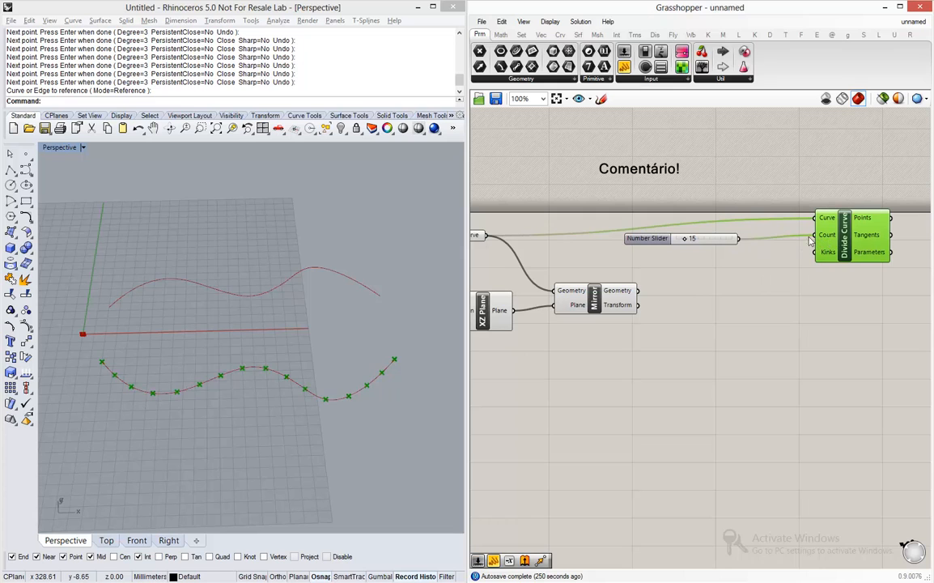
drag(717, 243, 752, 243)
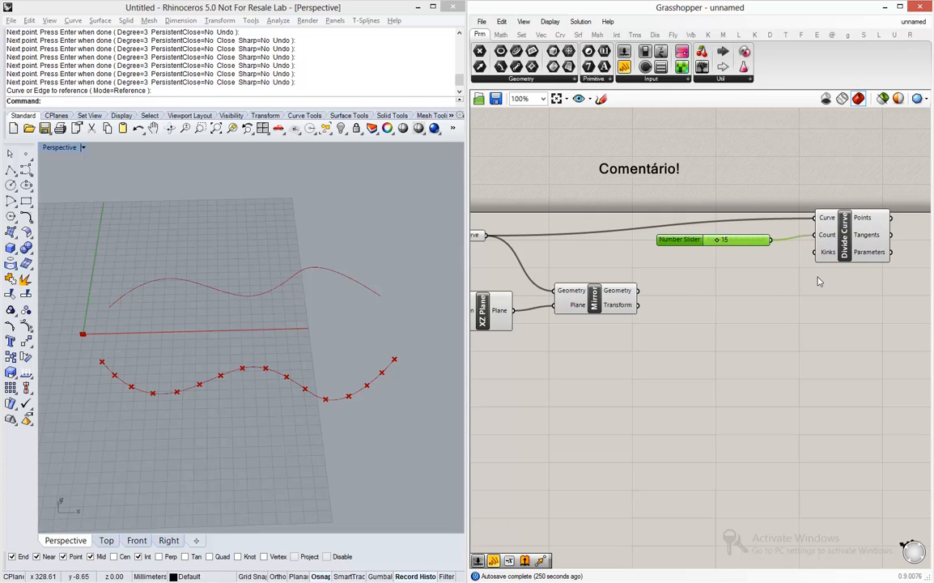
Step: Divide the mirrored curve with a second Divide Curve component fed by the Mirror's Geometry output, and compare both sets of division points
click(849, 332)
double_click(857, 321)
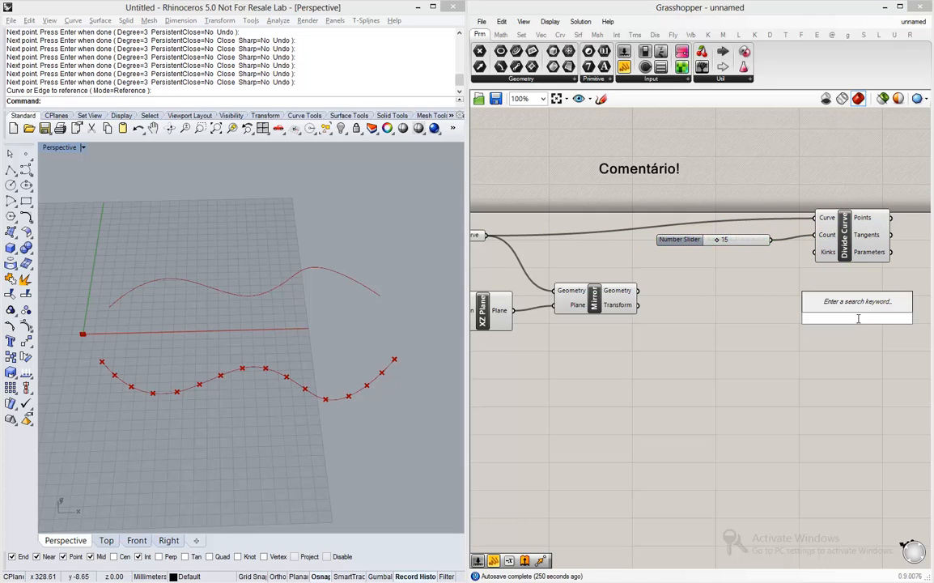
text(divide)
key(Return)
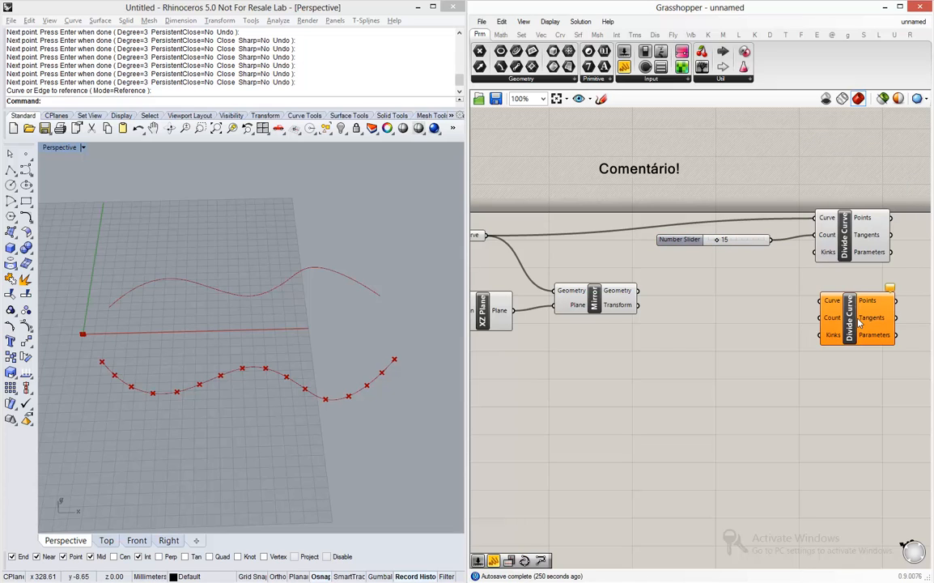
drag(638, 290, 847, 319)
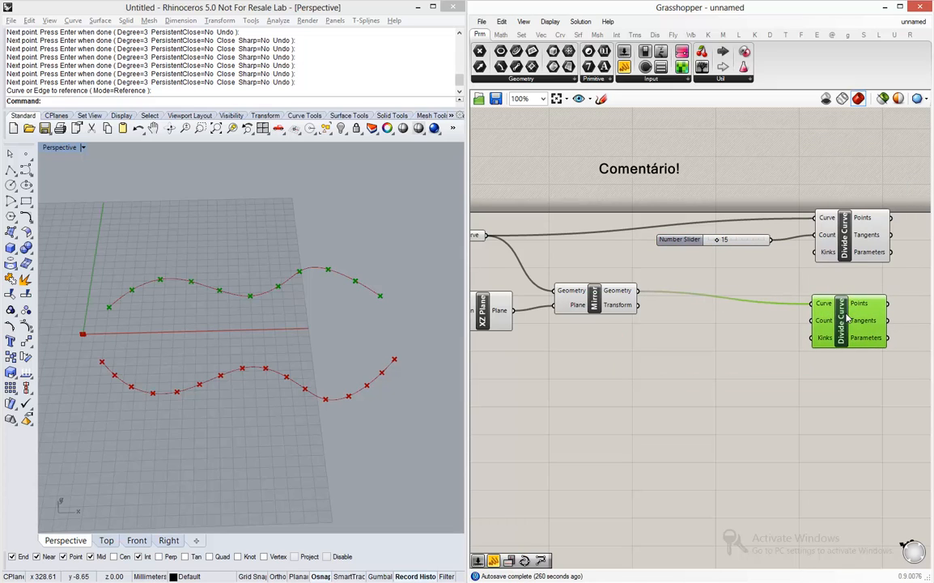
click(688, 271)
click(847, 241)
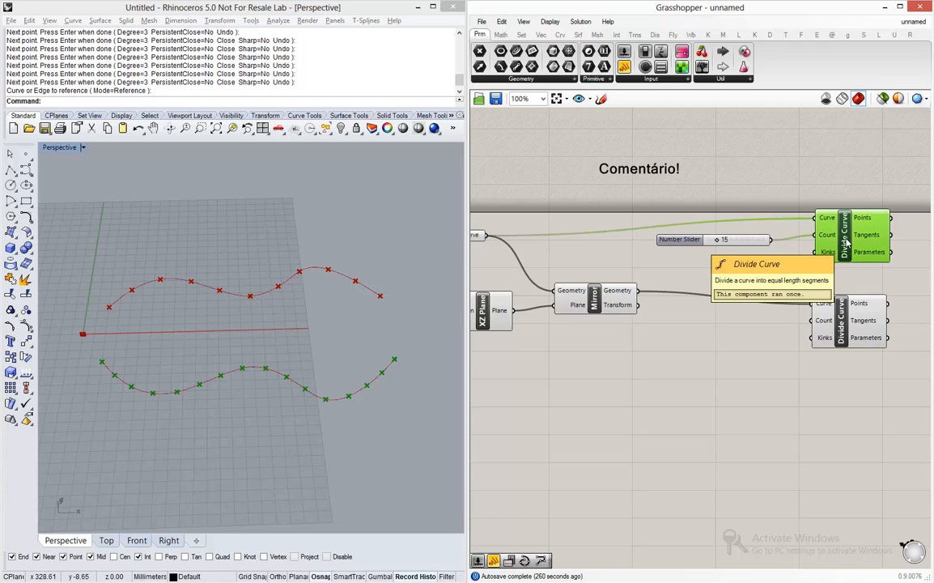
click(848, 319)
click(726, 305)
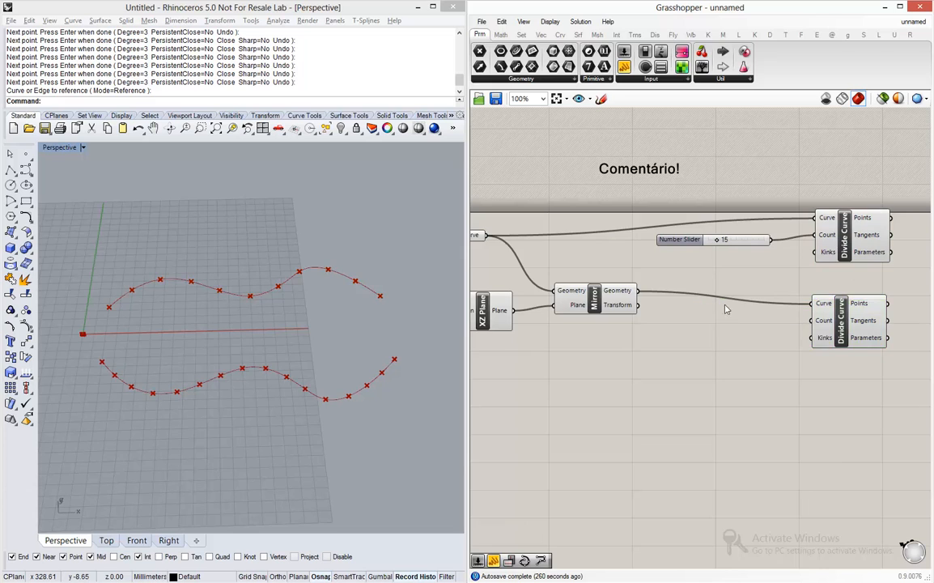
Step: Add the Line component with Start Point and End Point inputs beside the two Divide Curve components, then select the original curve's Divide Curve
scroll(677, 304, down, 3)
scroll(843, 278, up, 4)
scroll(825, 293, up, 1)
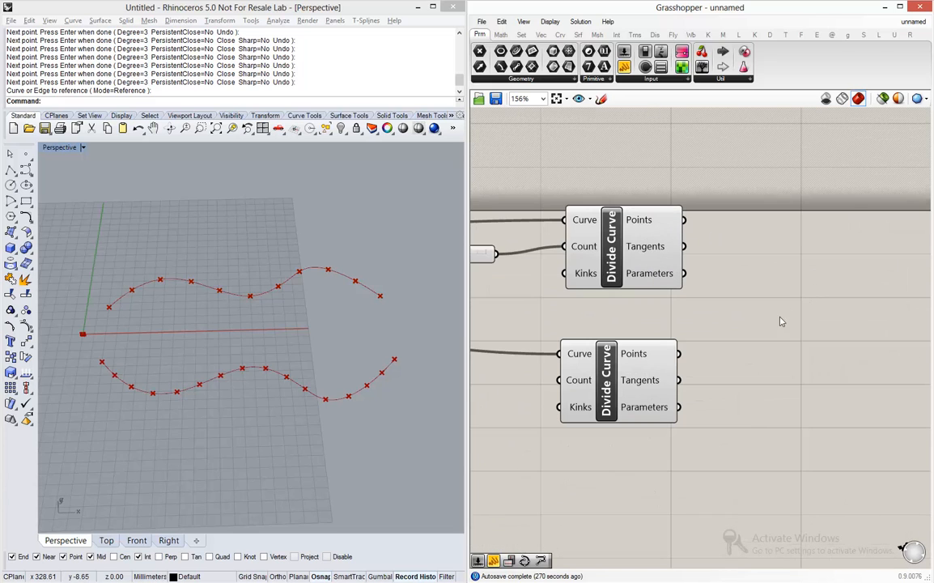
double_click(788, 316)
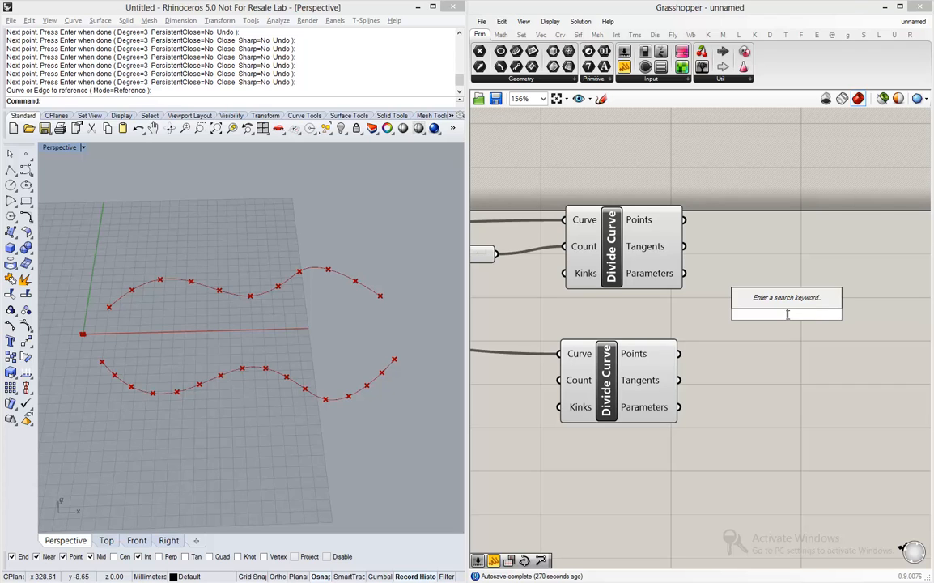
text(line)
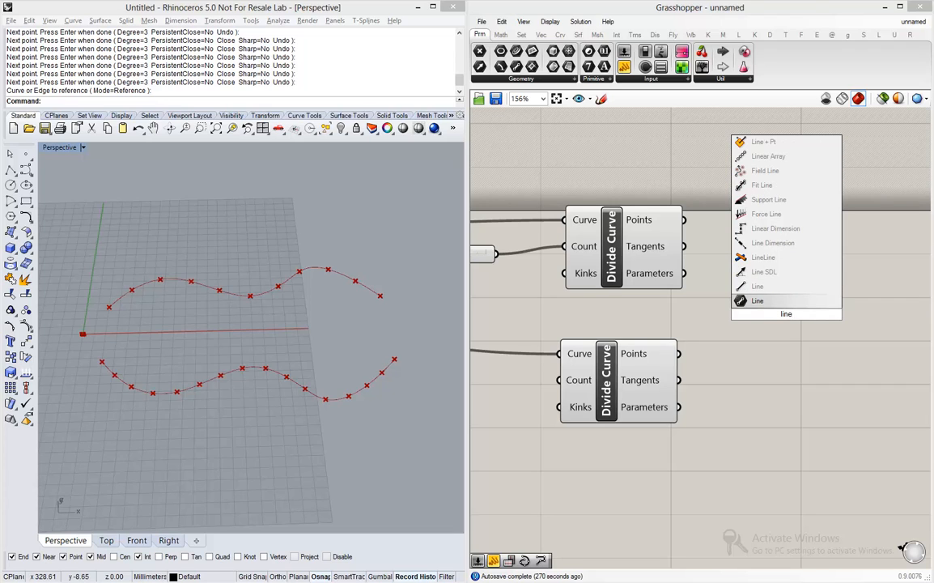
click(761, 293)
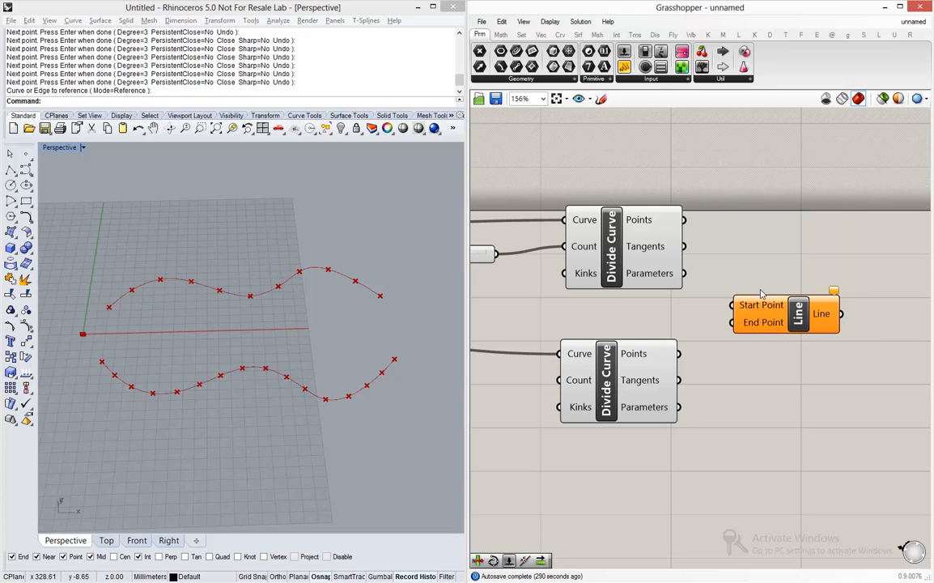
drag(777, 310, 797, 310)
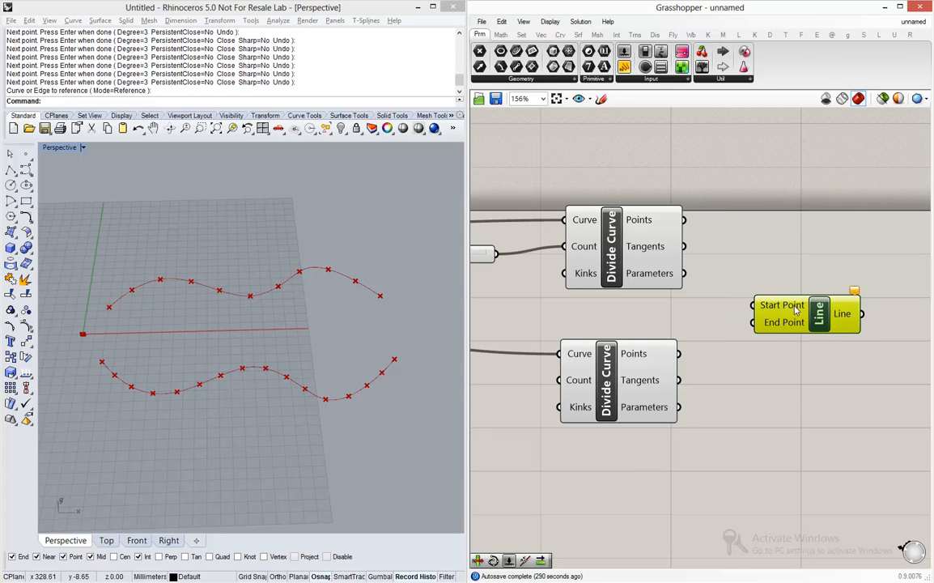
click(608, 223)
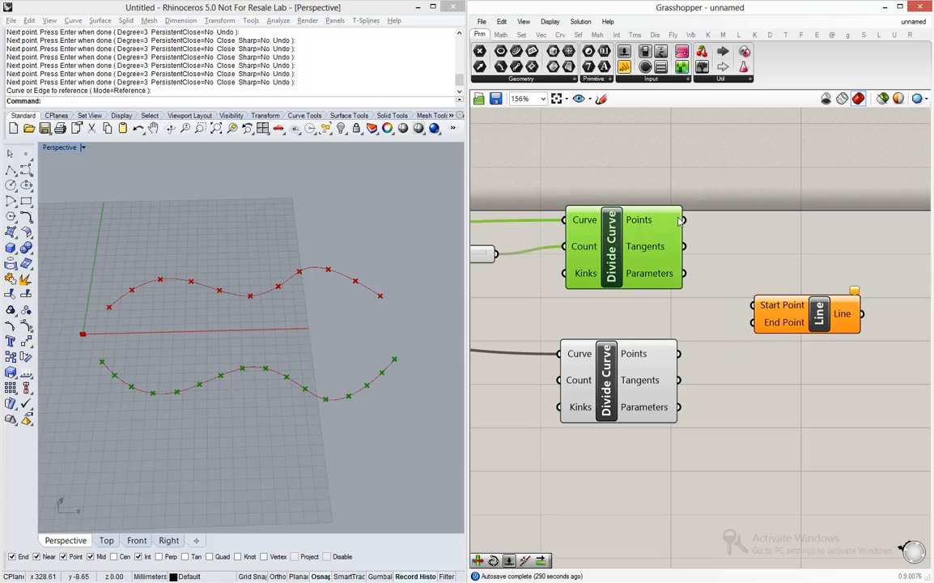
Step: Connect the original curve's division points to the Line's Start Point and the mirrored curve's division points to its End Point
drag(682, 220, 755, 304)
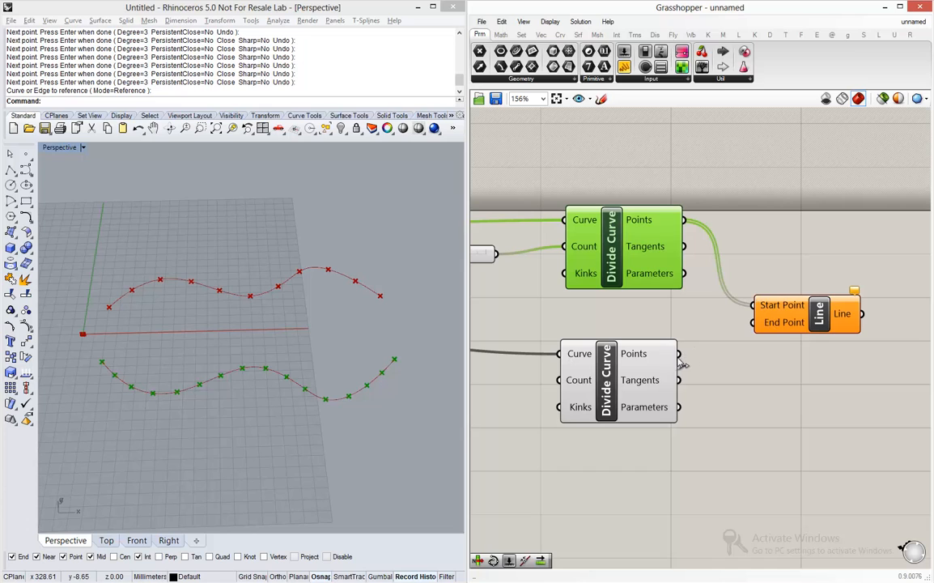
drag(680, 359, 757, 324)
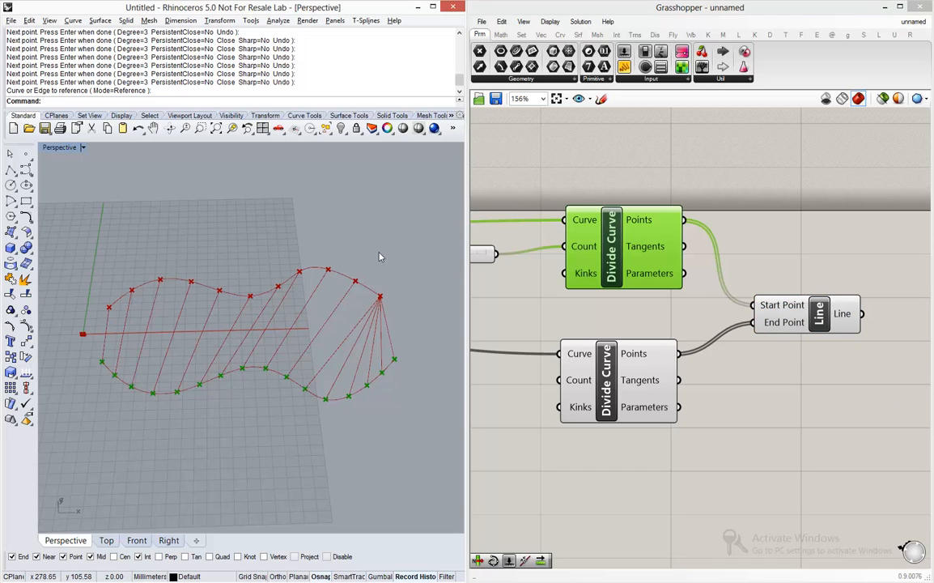
right_drag(551, 308, 678, 306)
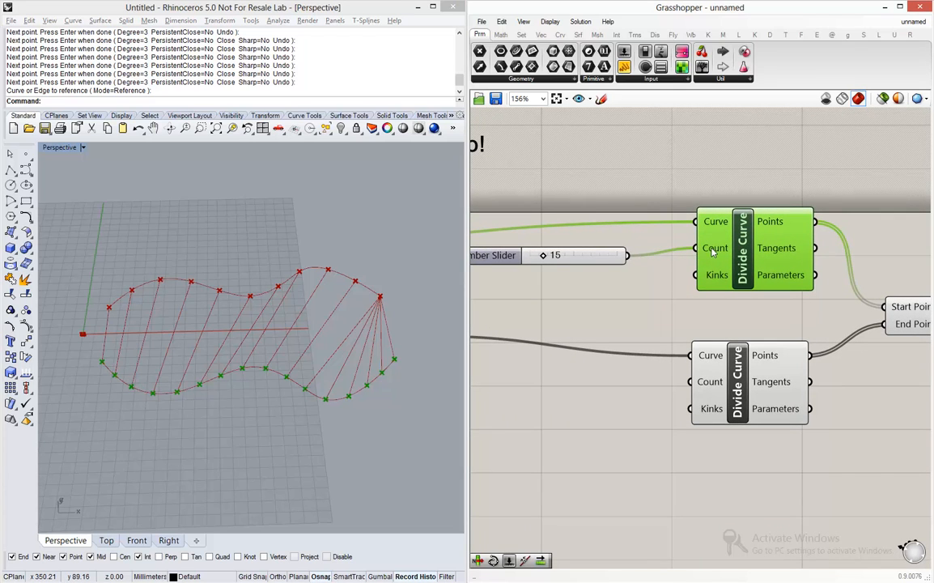
Step: Connect the number slider to the mirrored curve's Divide Curve Count input and raise the slider to 18
mouse_move(710, 391)
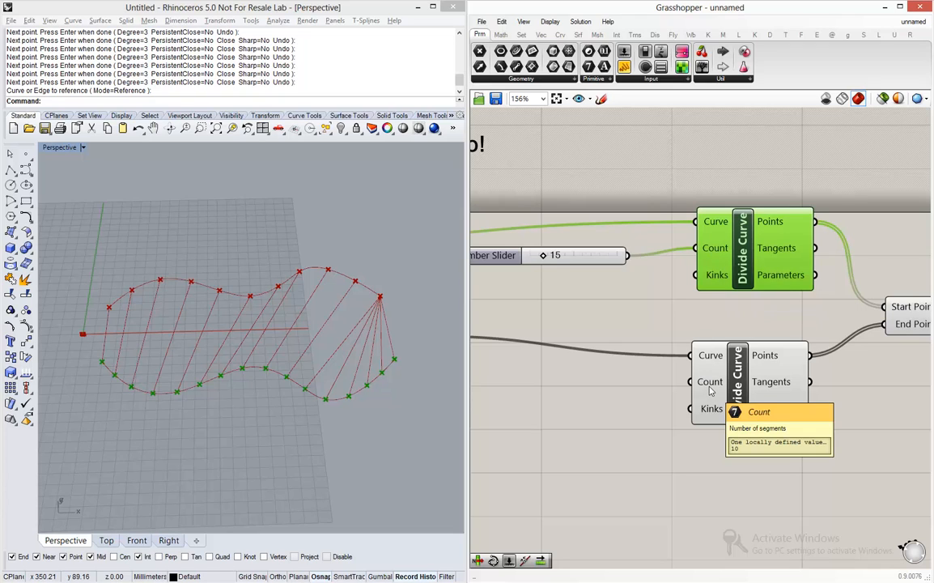
mouse_move(762, 359)
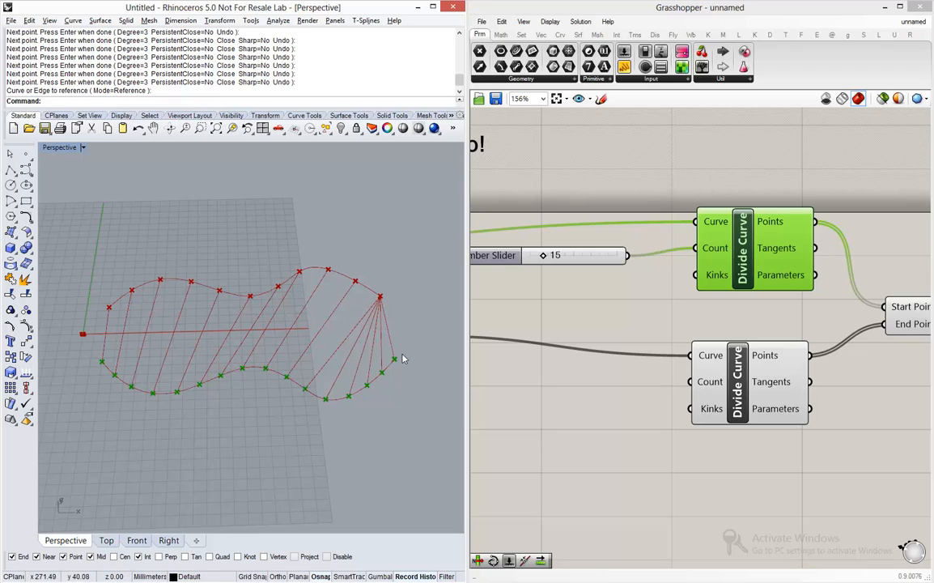
click(517, 328)
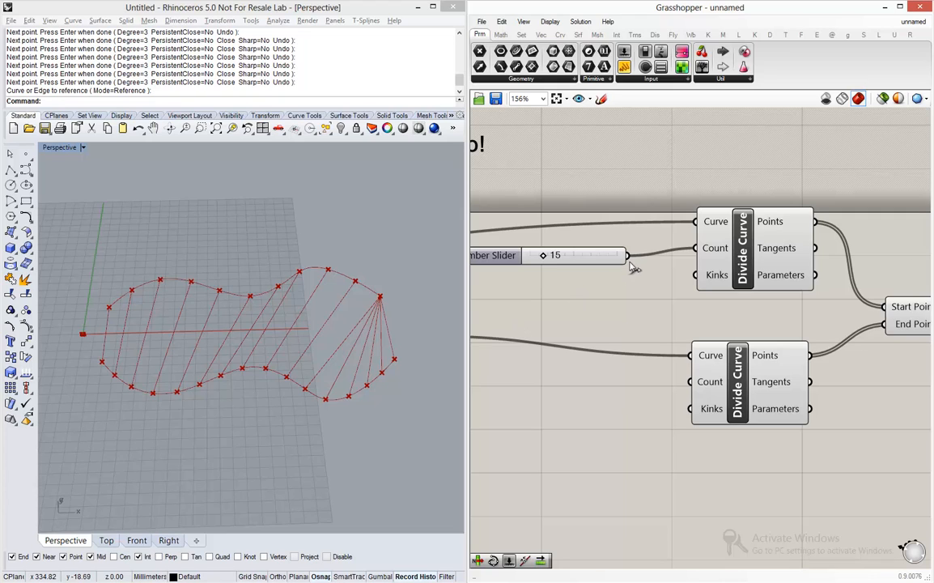
drag(628, 256, 700, 386)
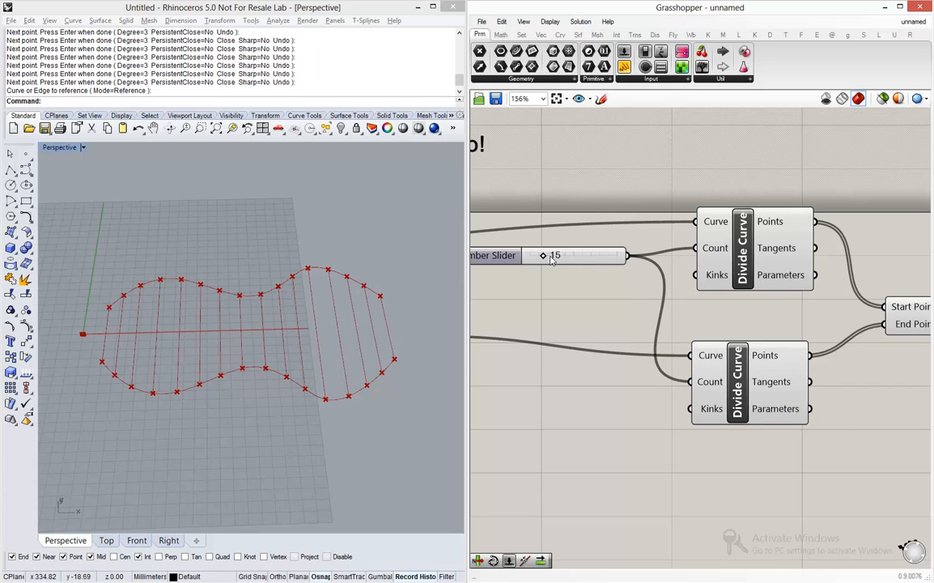
drag(547, 257, 552, 255)
scroll(559, 296, down, 5)
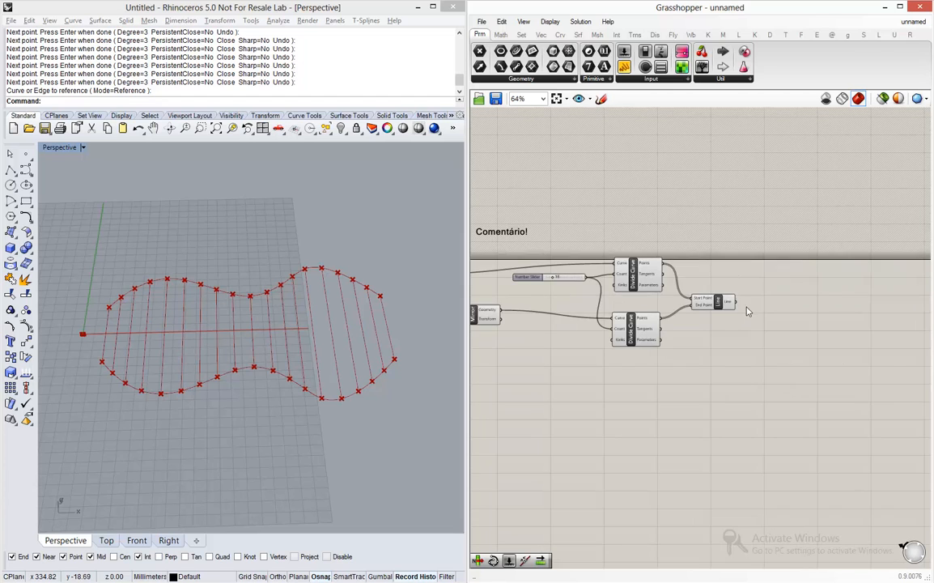
Step: Sketch a freehand S-shaped curve on the empty canvas above the Line component
scroll(746, 311, up, 5)
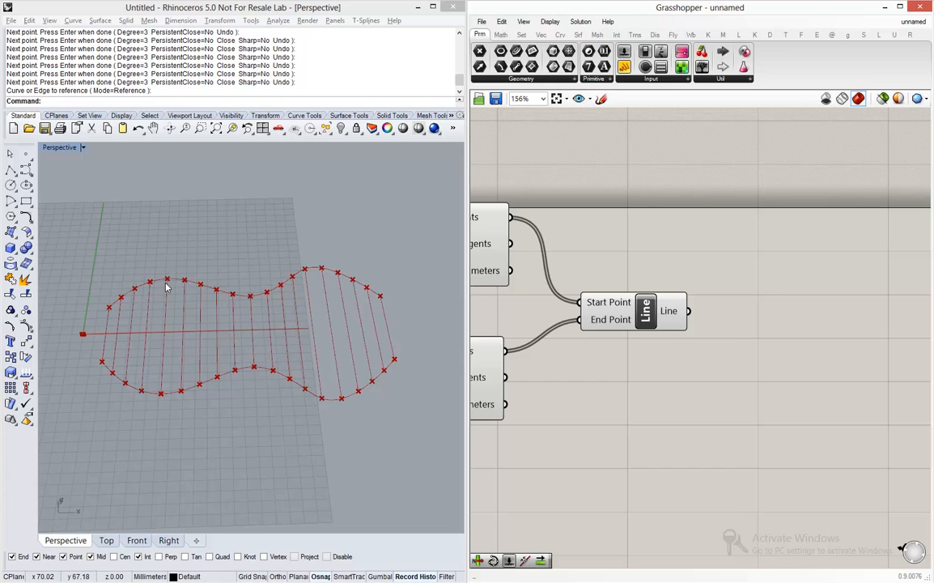
right_drag(723, 267, 590, 485)
right_drag(613, 323, 614, 391)
click(601, 98)
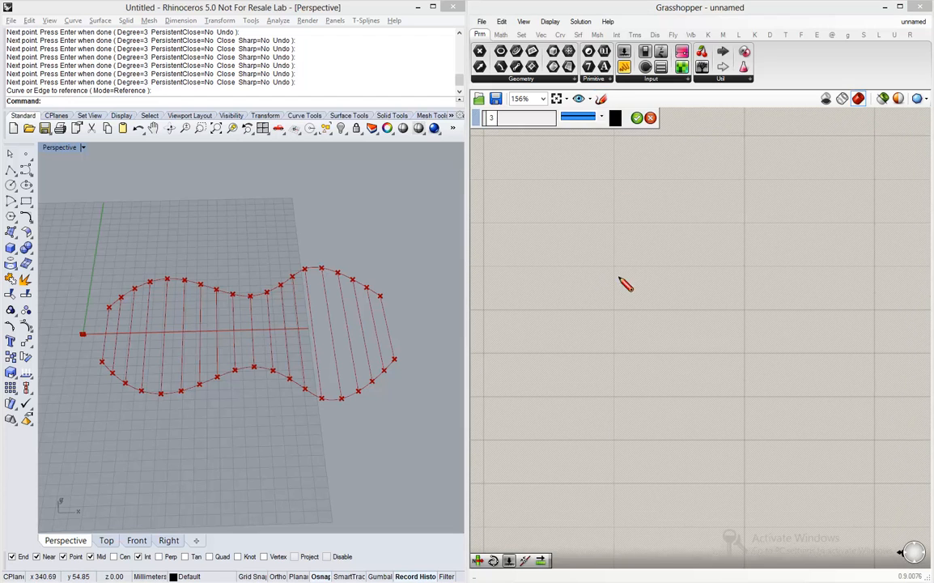
mouse_move(578, 333)
mouse_down()
mouse_move(600, 279)
mouse_move(658, 387)
mouse_move(724, 352)
mouse_up()
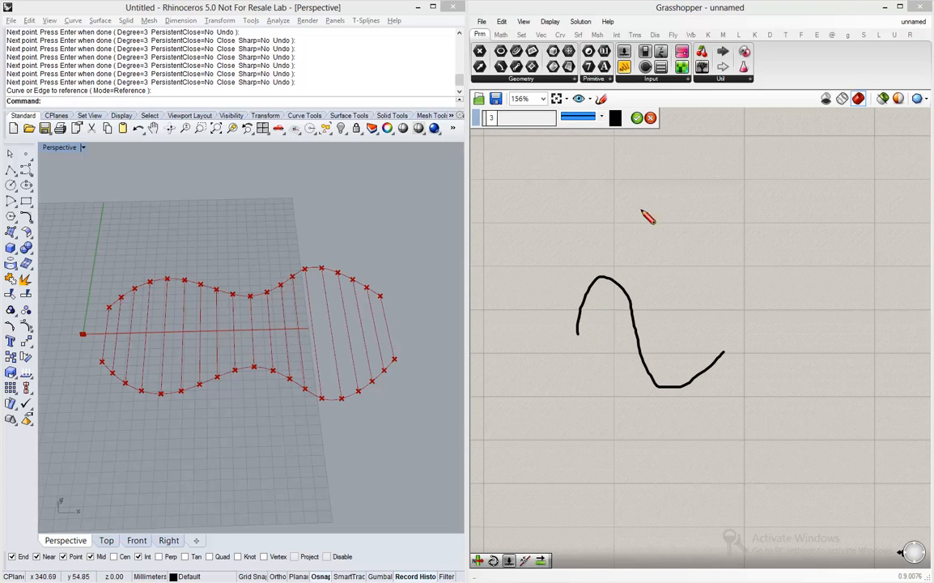
click(636, 119)
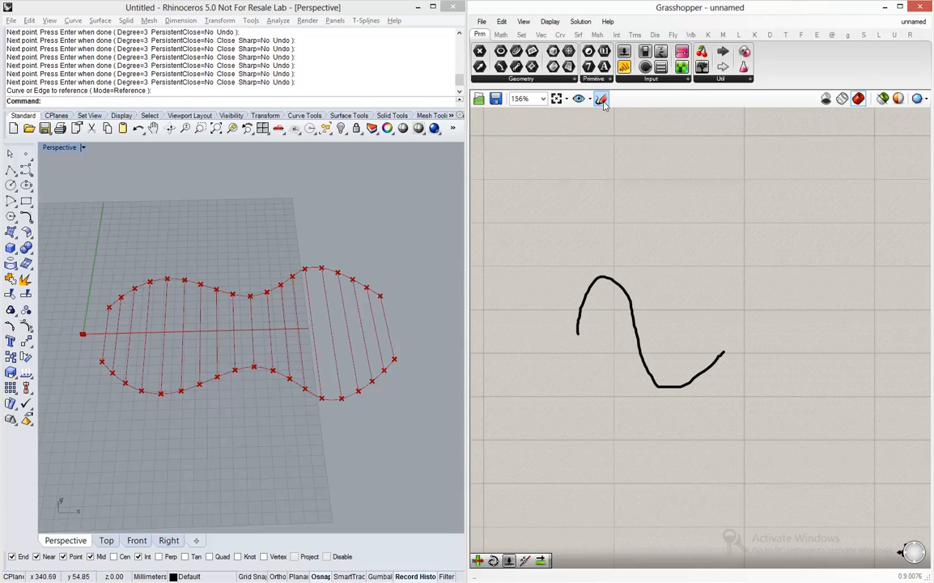
Step: Sketch four crosses on the S-shaped curve, marking both ends, a point on the descending part and the low point
click(600, 98)
mouse_move(573, 327)
mouse_down()
mouse_move(582, 336)
mouse_move(573, 337)
mouse_up()
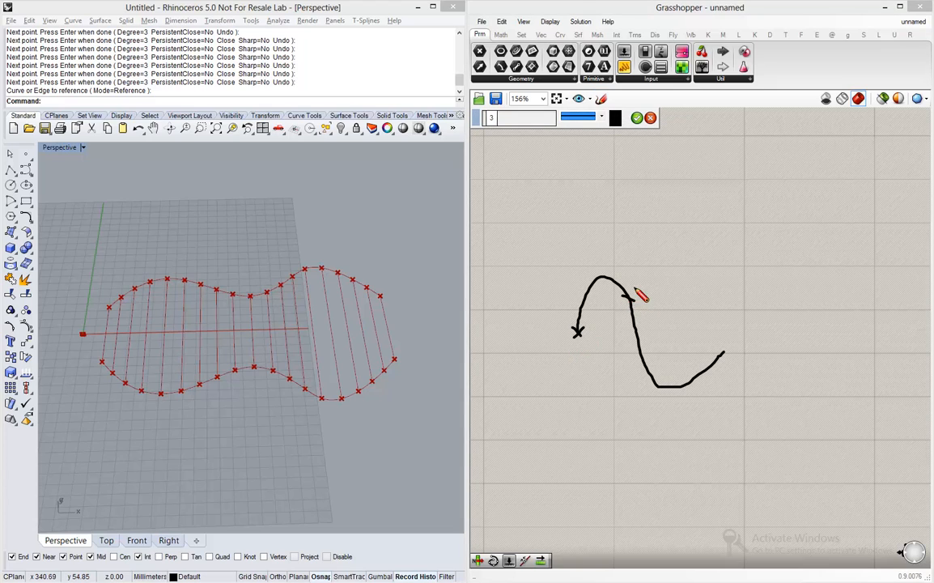
drag(634, 289, 623, 305)
drag(623, 291, 635, 306)
mouse_move(670, 377)
mouse_down()
mouse_move(679, 393)
mouse_move(668, 393)
mouse_up()
mouse_move(717, 343)
mouse_down()
mouse_move(728, 355)
mouse_move(720, 358)
mouse_up()
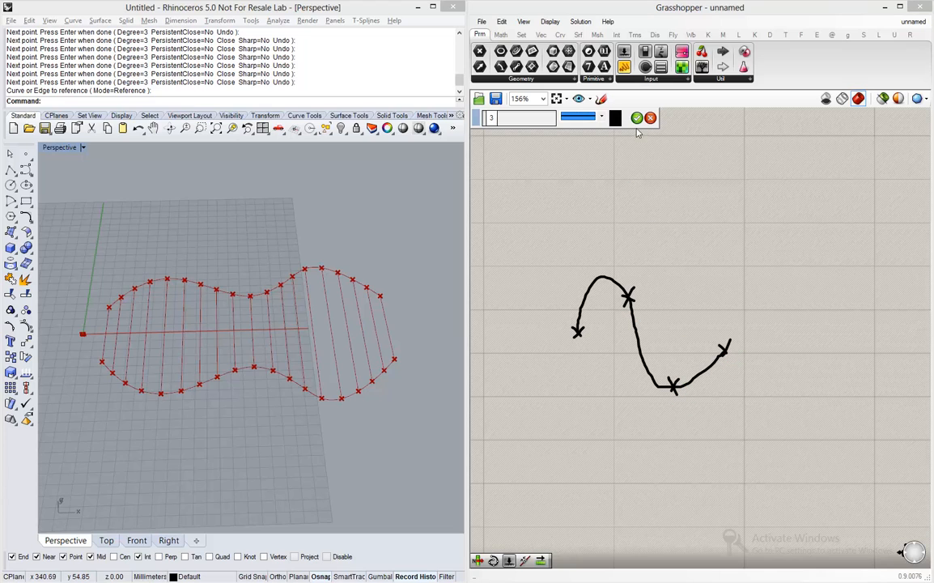
Step: Sketch a vertical and a horizontal axis with arrowheads around the marked curve
mouse_move(540, 229)
mouse_down()
mouse_move(541, 419)
mouse_move(787, 421)
mouse_up()
drag(533, 232, 542, 231)
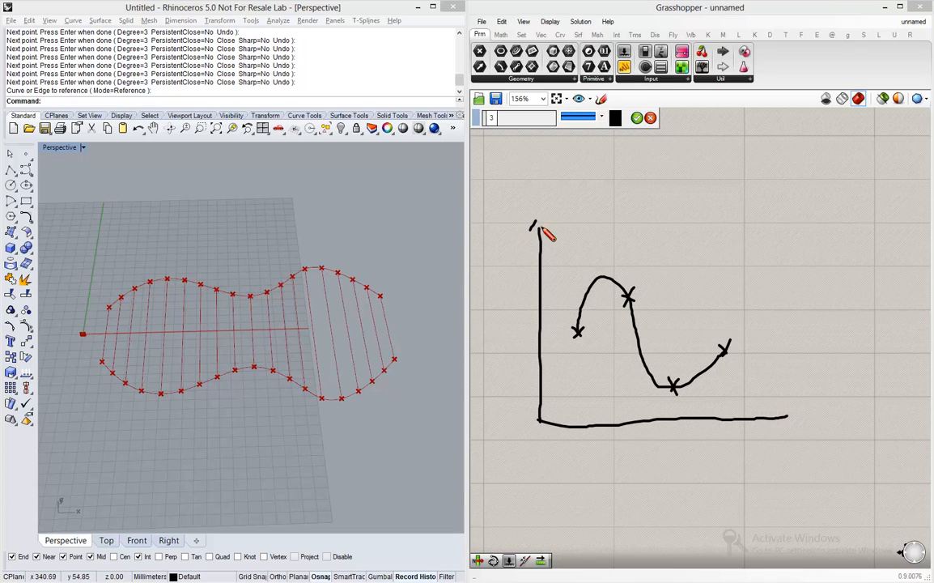
mouse_move(782, 409)
mouse_down()
mouse_move(793, 422)
mouse_move(783, 425)
mouse_up()
click(637, 118)
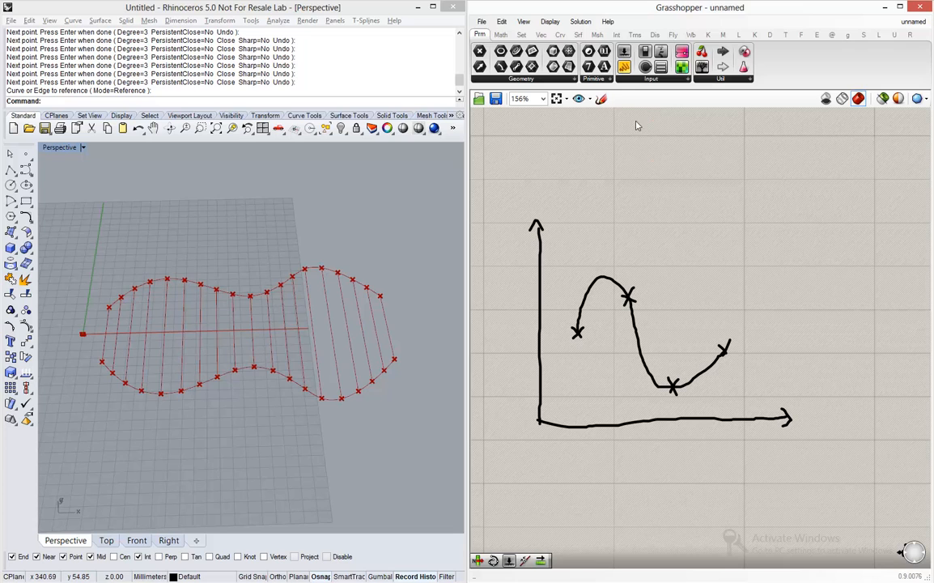
Step: Sketch horizontal and vertical projection lines from each of the four marked curve points to the two axes
click(601, 98)
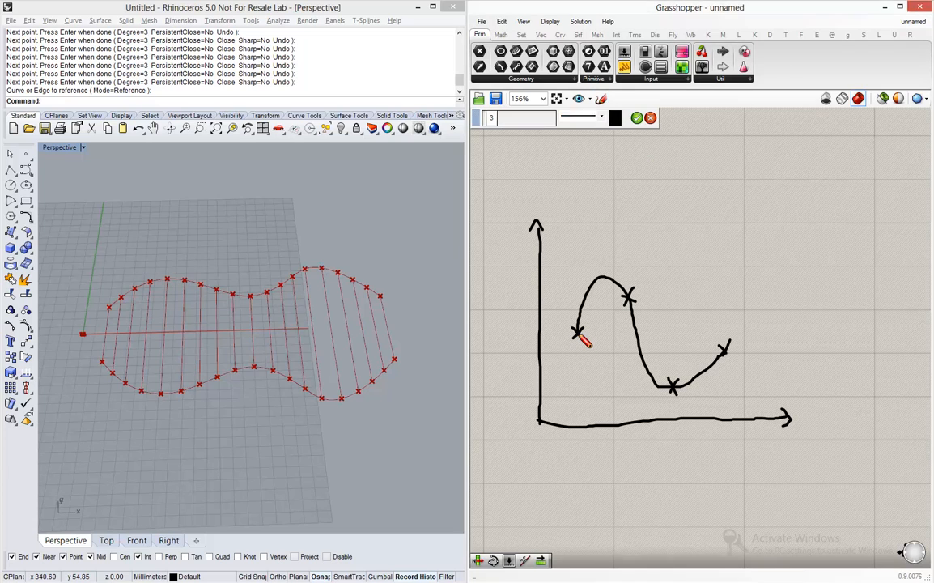
mouse_move(577, 333)
mouse_down()
mouse_move(541, 332)
mouse_move(579, 426)
mouse_up()
drag(630, 298, 541, 298)
drag(630, 299, 627, 428)
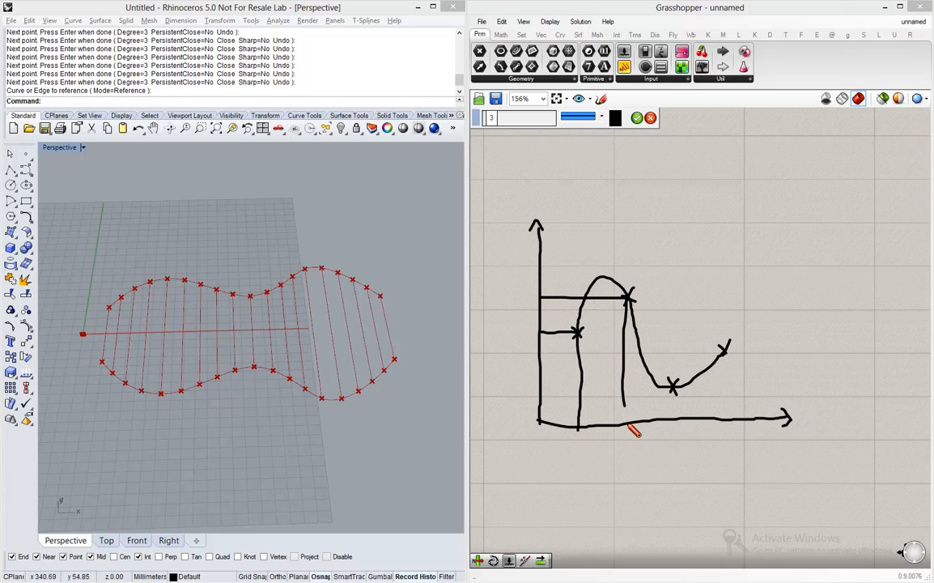
drag(672, 386, 542, 380)
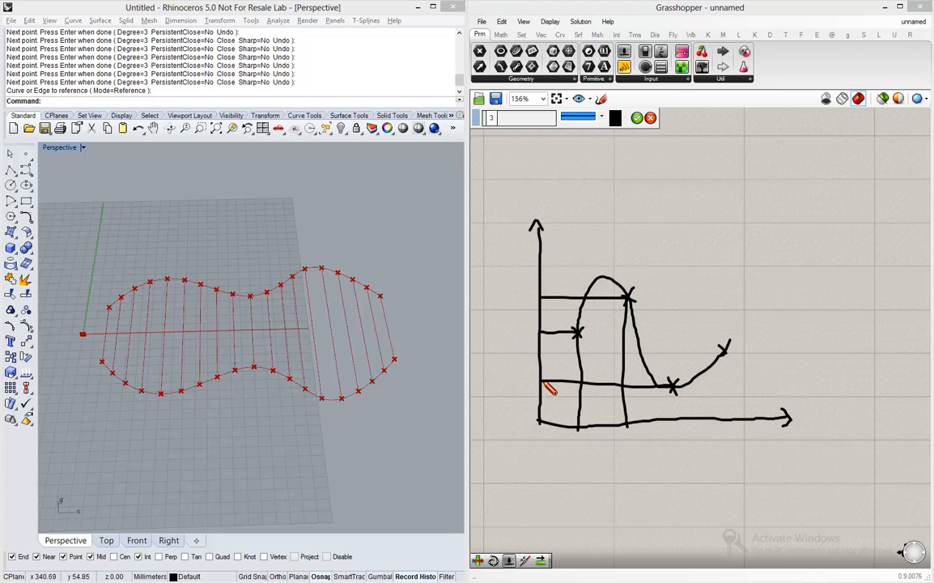
drag(673, 388, 670, 422)
drag(723, 351, 544, 352)
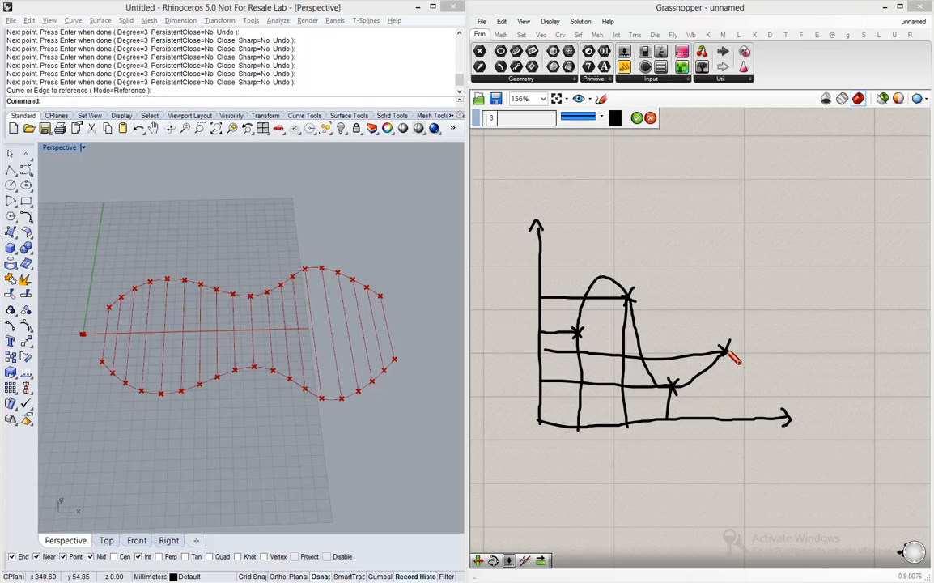
drag(724, 353, 723, 419)
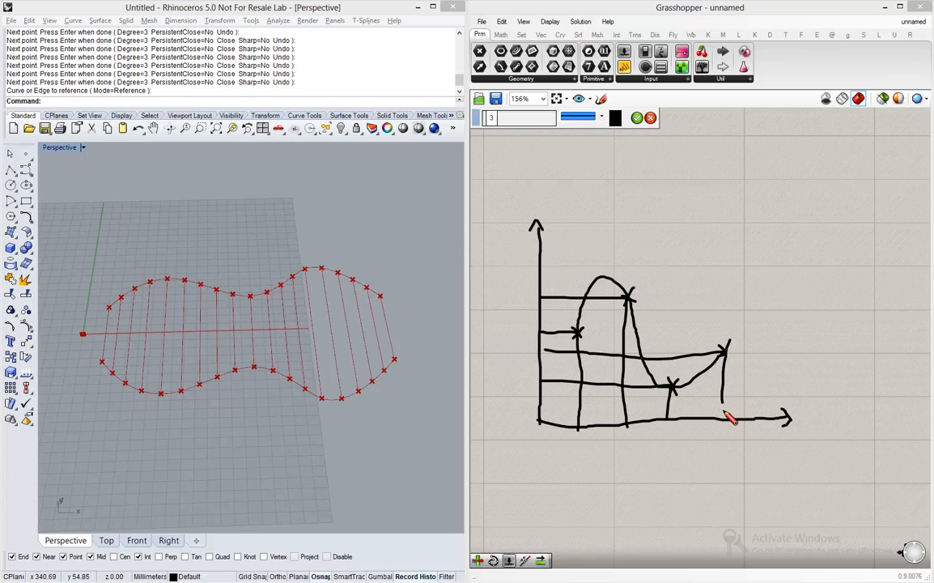
click(637, 118)
Step: Sketch a second freehand S-shaped curve without axes beside the coordinate diagram
click(616, 284)
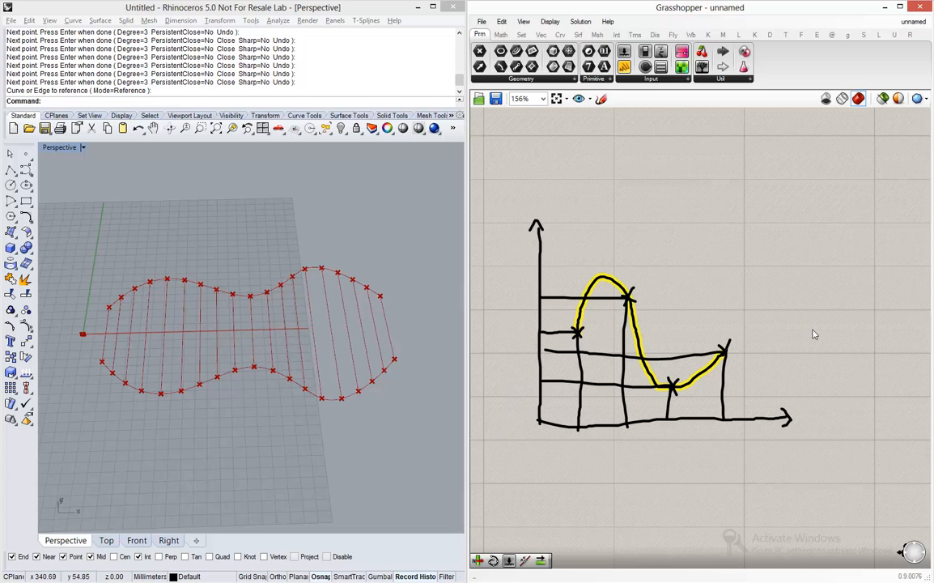
right_drag(832, 329, 781, 341)
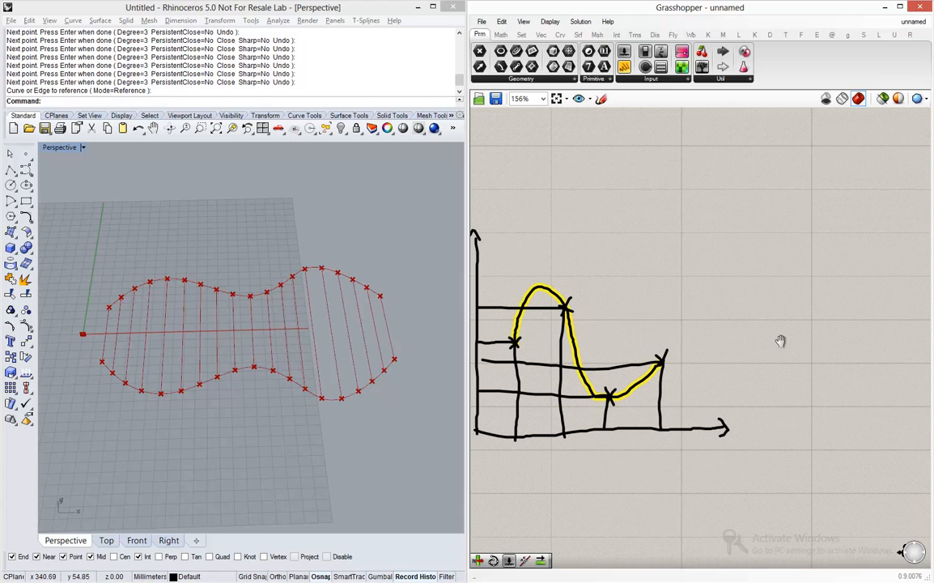
click(602, 99)
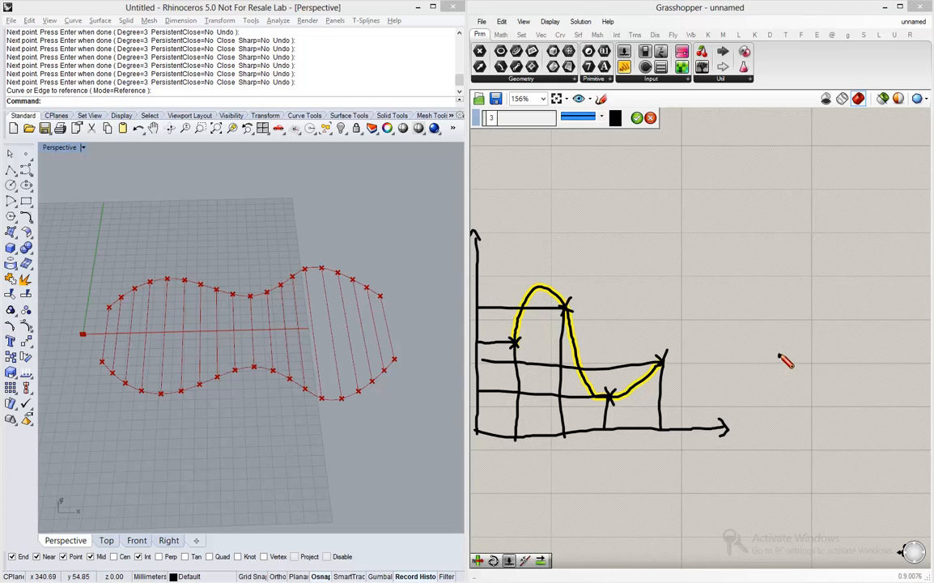
mouse_move(779, 354)
mouse_down()
mouse_move(805, 290)
mouse_move(821, 303)
mouse_move(855, 404)
mouse_move(891, 387)
mouse_move(898, 362)
mouse_up()
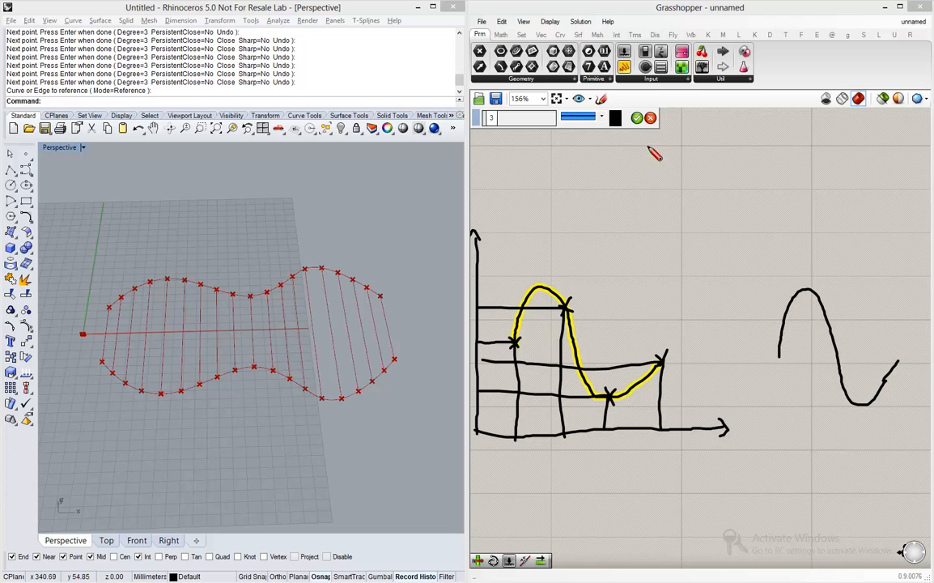
click(637, 119)
right_drag(839, 306, 689, 286)
click(601, 98)
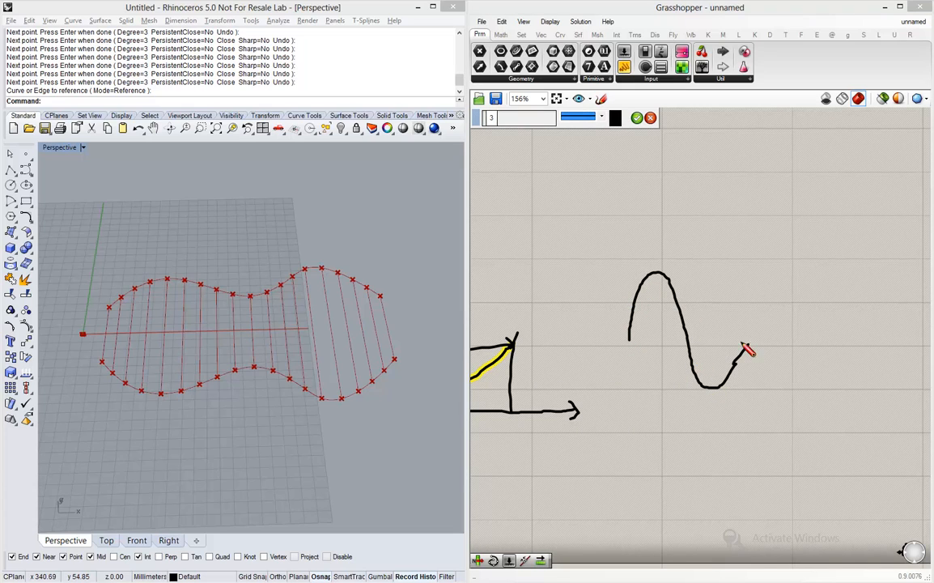
click(637, 118)
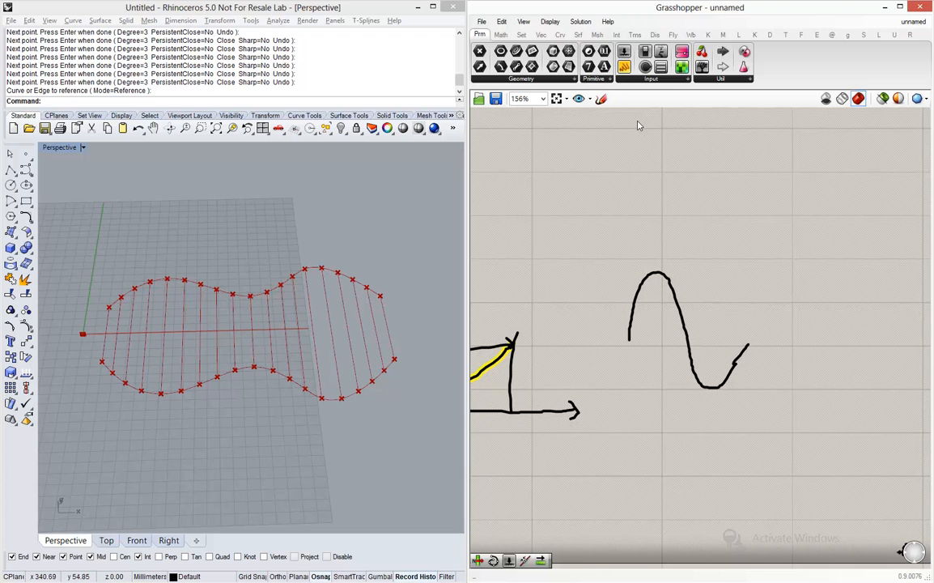
Step: Switch to PowerPoint to examine the Parameter Space slide comparing world and parameter spaces, and return to Grasshopper
key(alt+Tab)
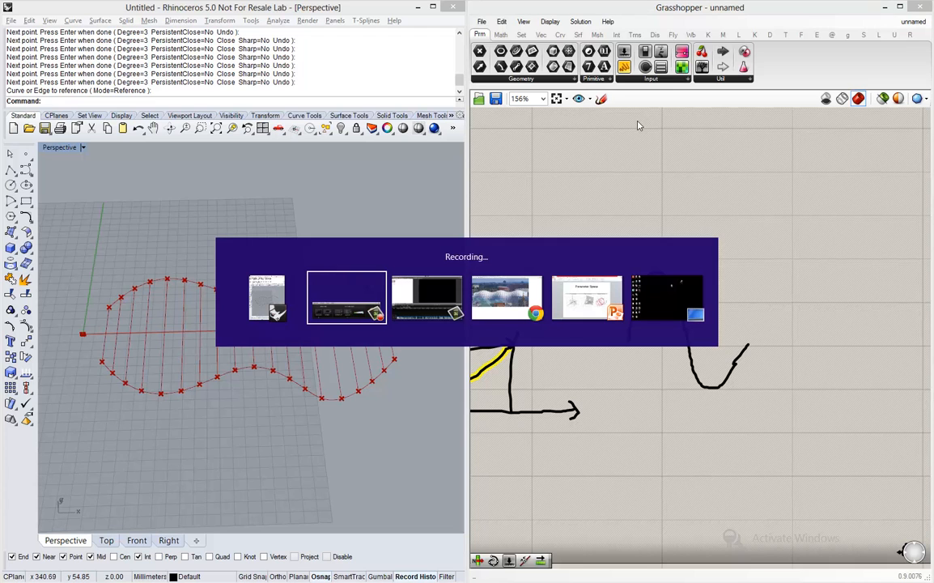
key(alt+Tab)
key(alt+Tab)
key(alt+Tab)
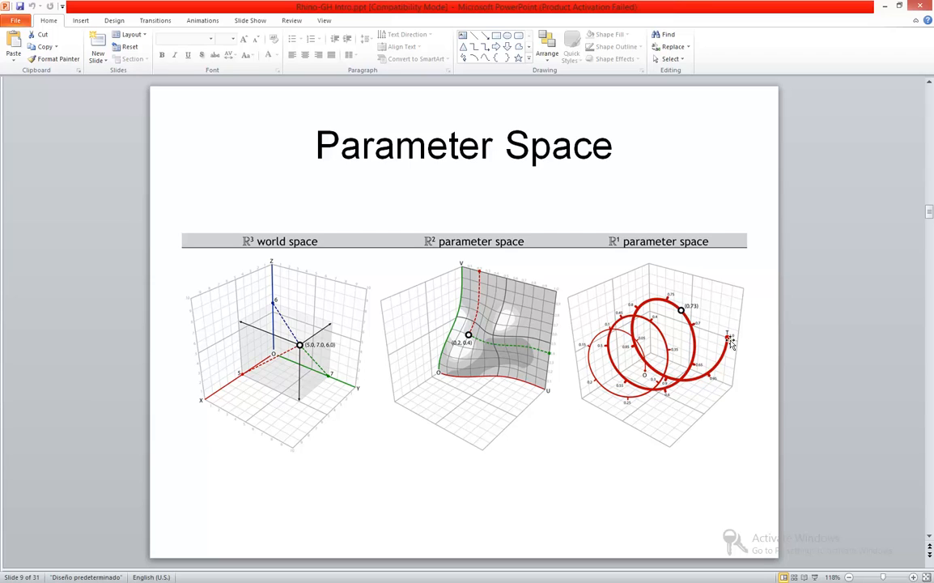
key(alt+Tab)
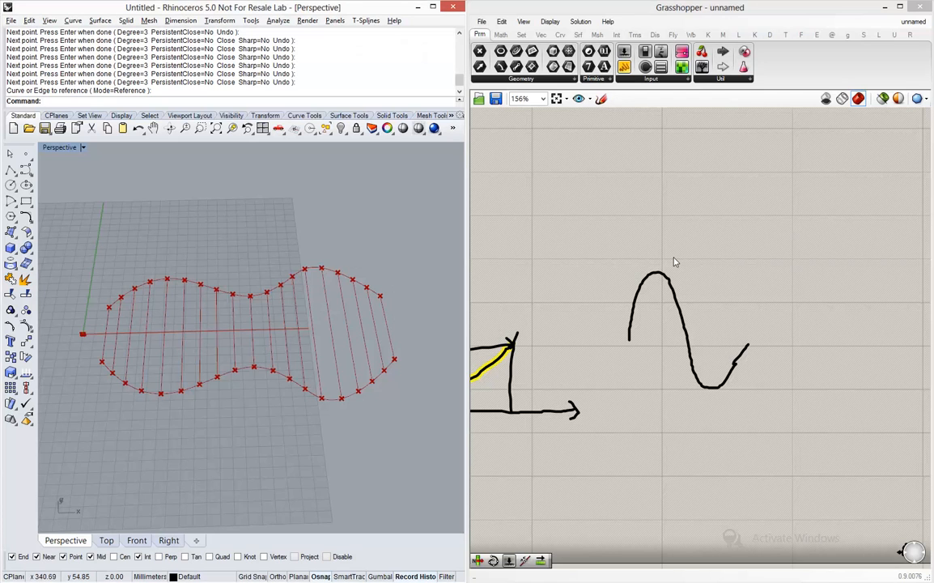
Step: Add an Evaluate Curve component and connect the Line component's output to its Curve input
scroll(654, 255, down, 5)
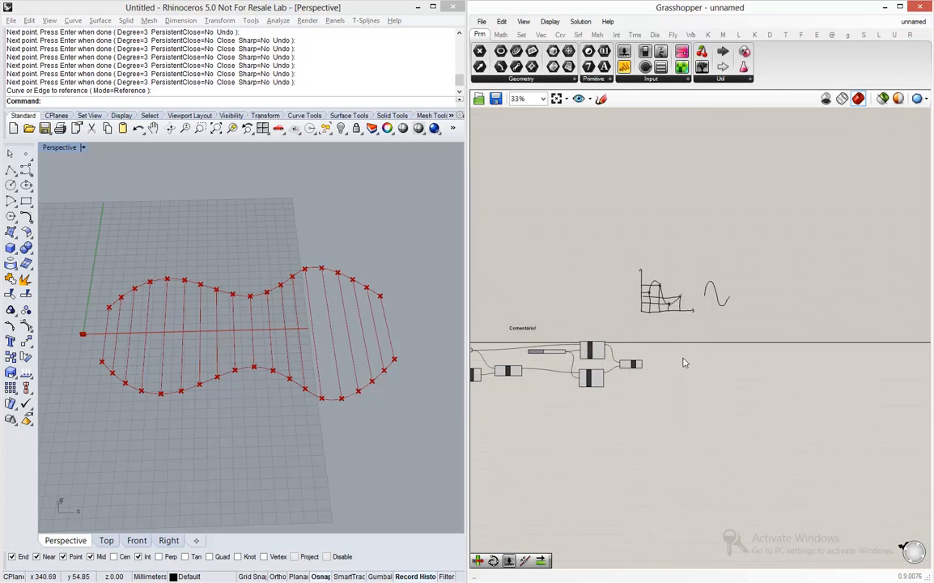
scroll(665, 364, up, 3)
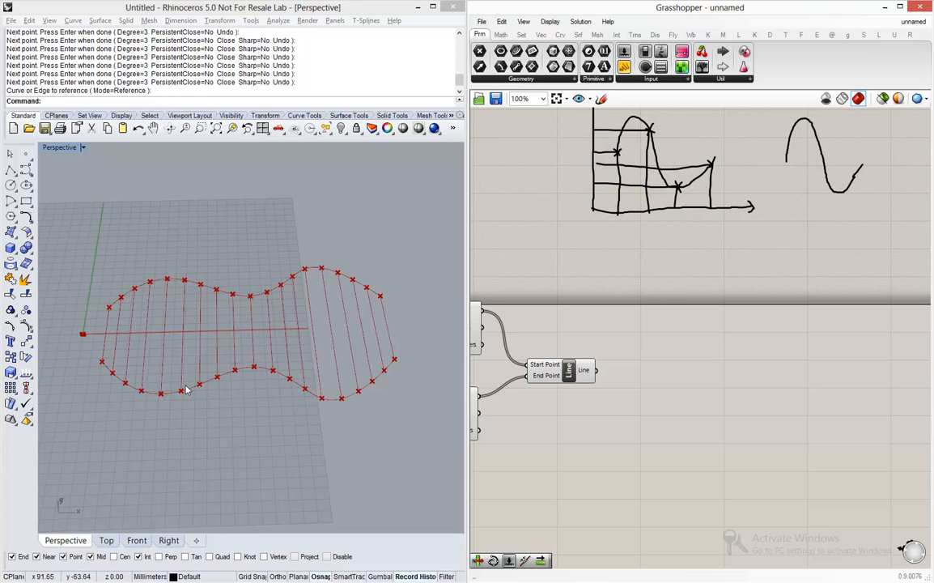
right_drag(688, 403, 679, 394)
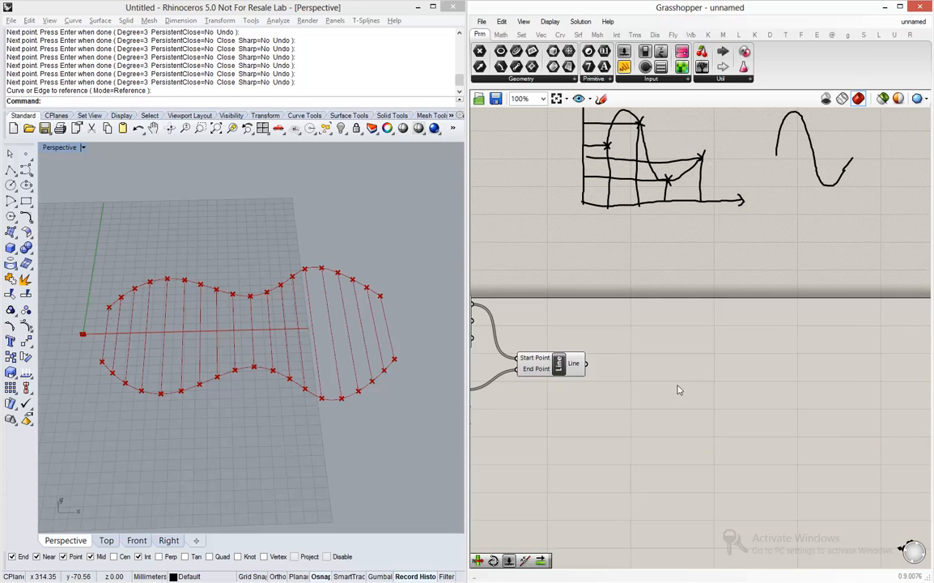
double_click(715, 360)
text(evalu)
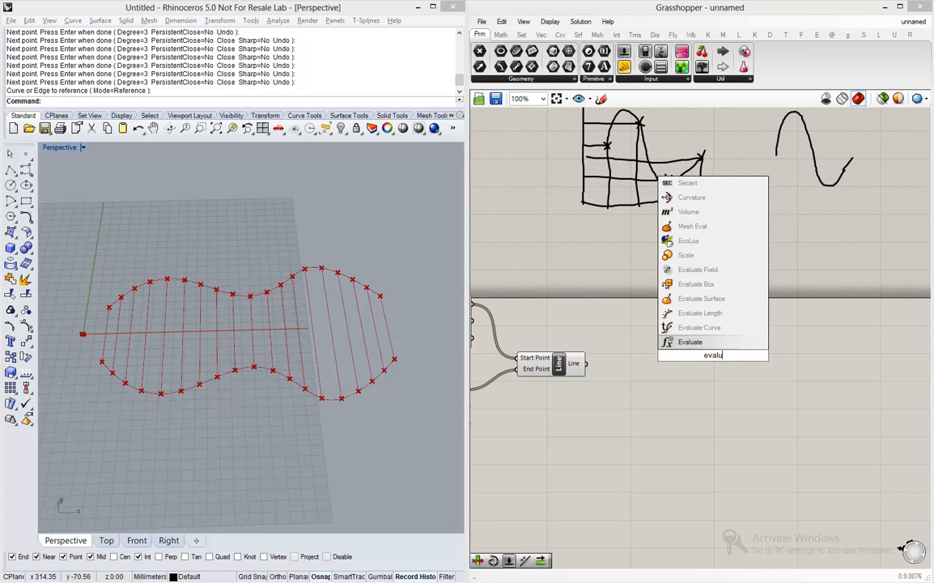
text(ate)
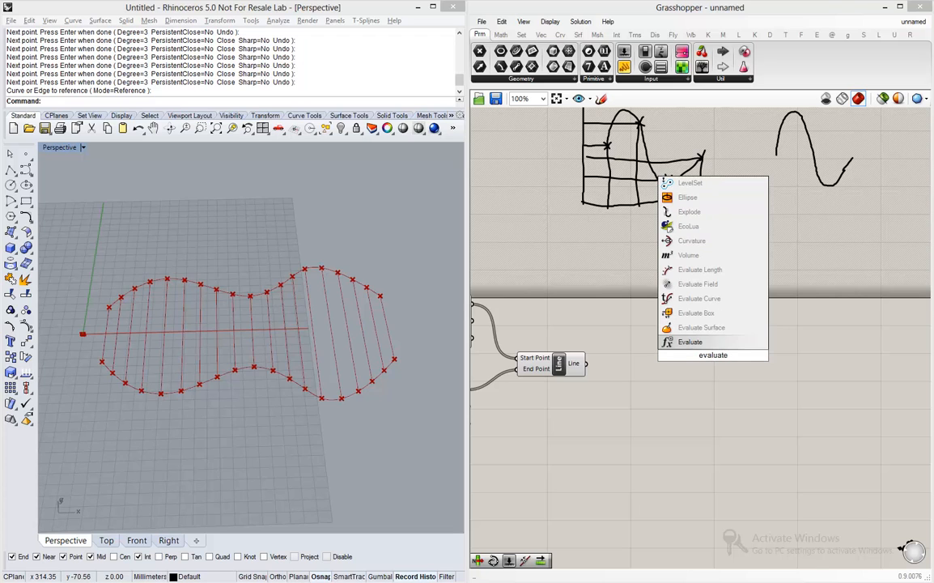
text( curve)
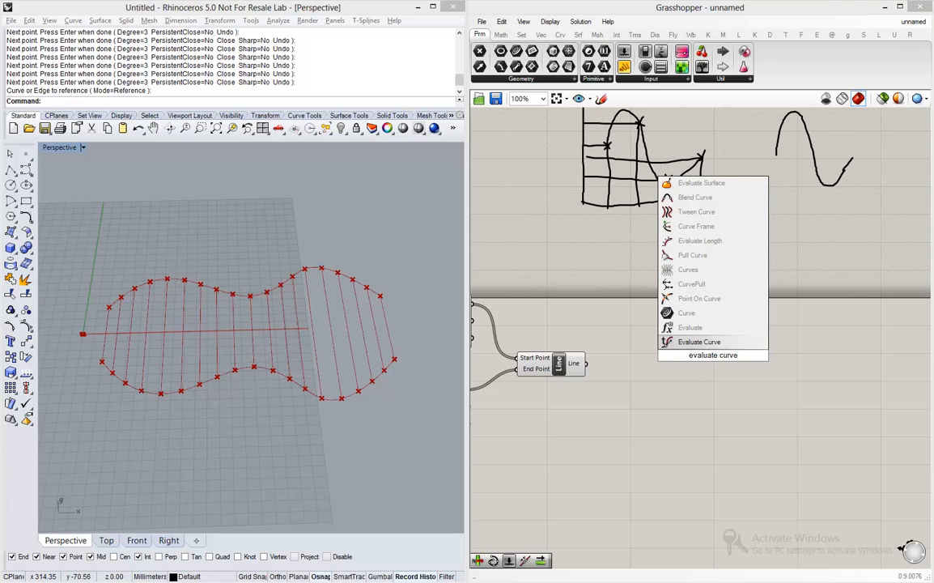
key(Return)
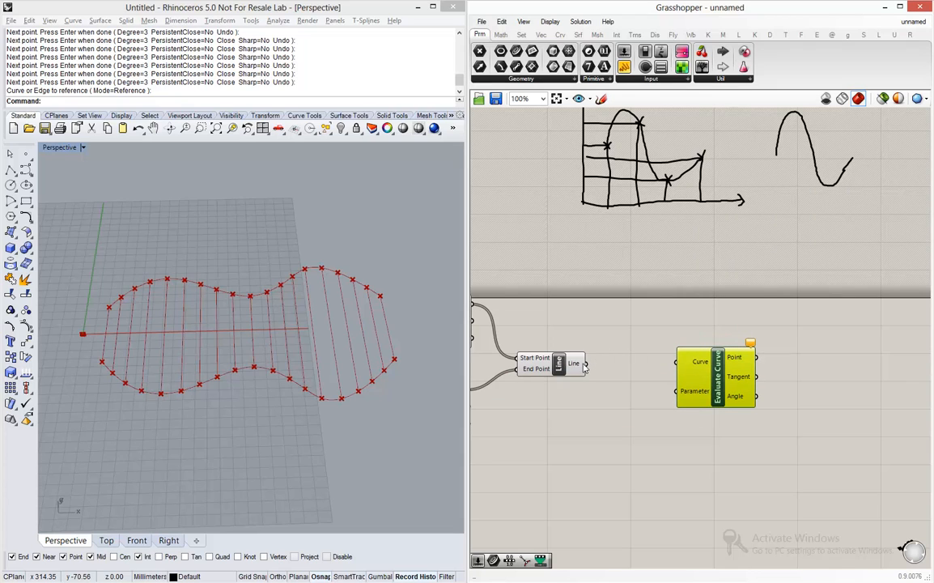
drag(587, 365, 799, 370)
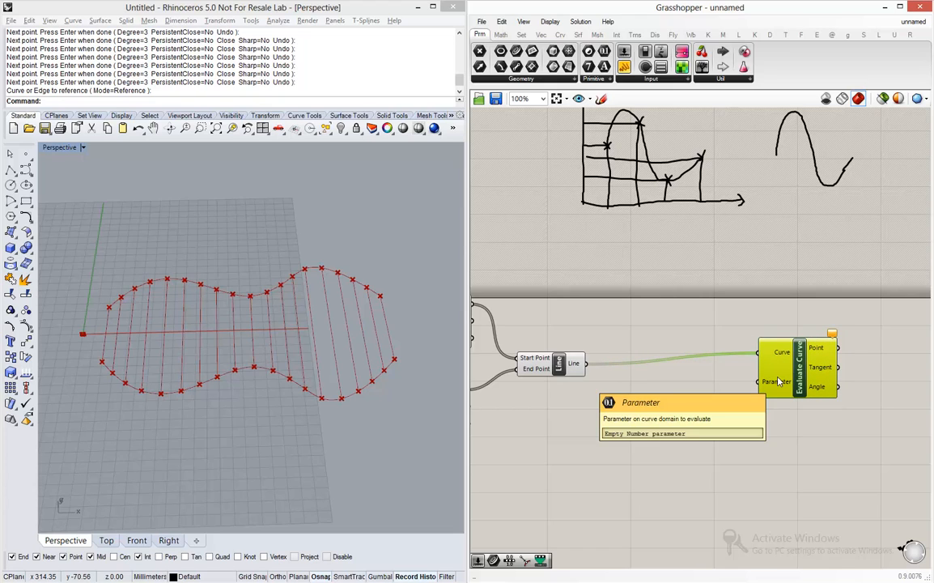
Step: Create a number slider set to 0.5 and connect it to the Parameter input of Evaluate Curve
click(692, 394)
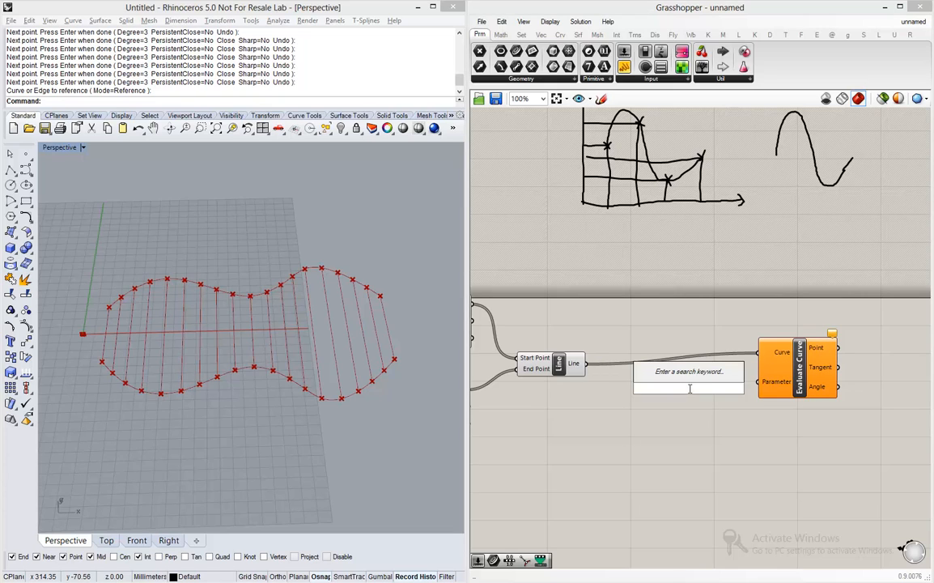
text(0.5)
key(Return)
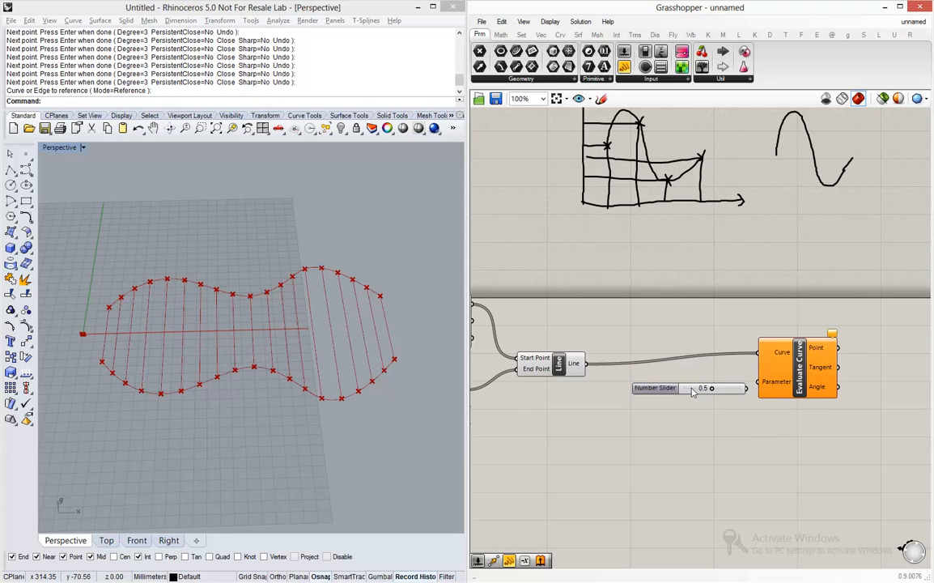
mouse_move(745, 388)
mouse_down()
mouse_move(758, 381)
mouse_move(726, 387)
mouse_up()
click(736, 432)
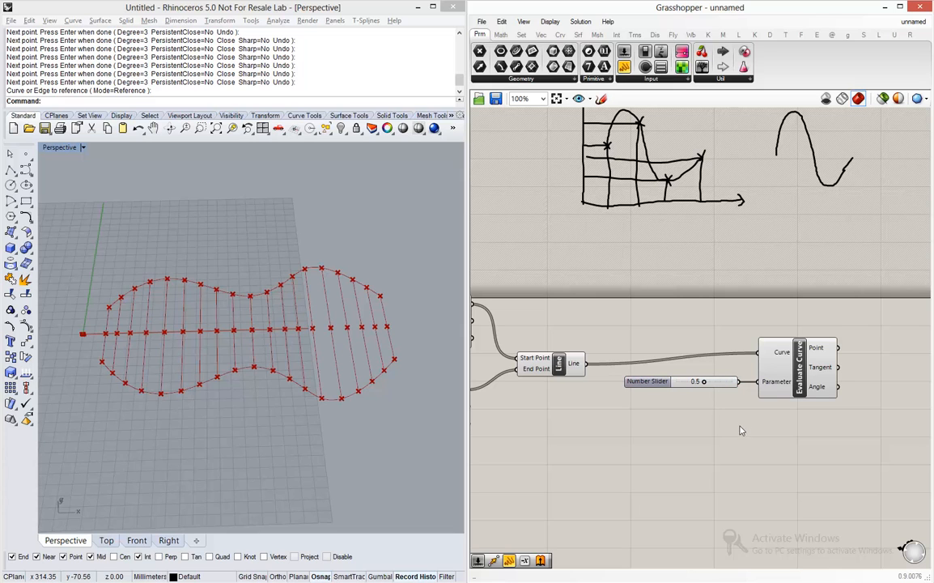
Step: Add a Move component and connect the evaluated points to its Geometry input
right_drag(382, 327, 263, 263)
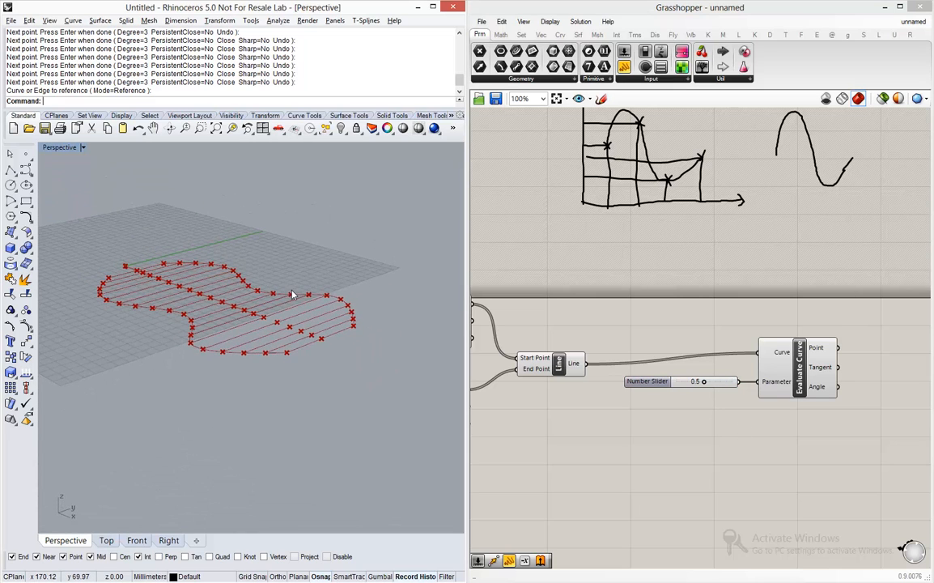
scroll(210, 260, up, 2)
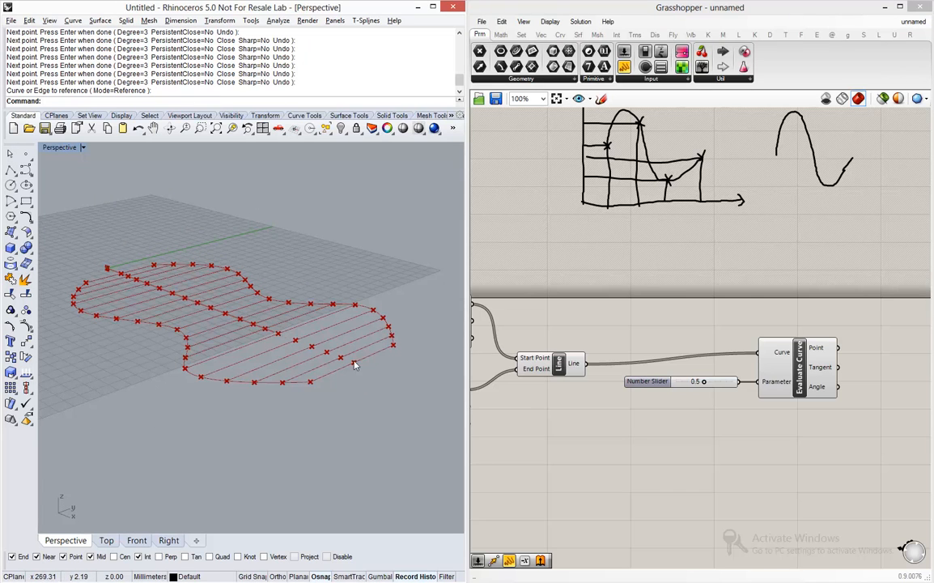
right_drag(354, 365, 350, 417)
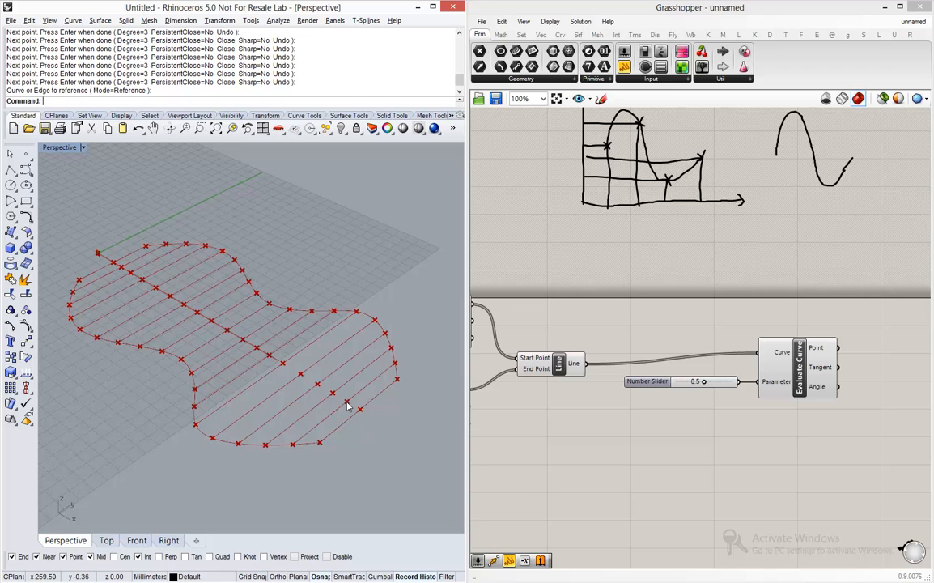
click(293, 446)
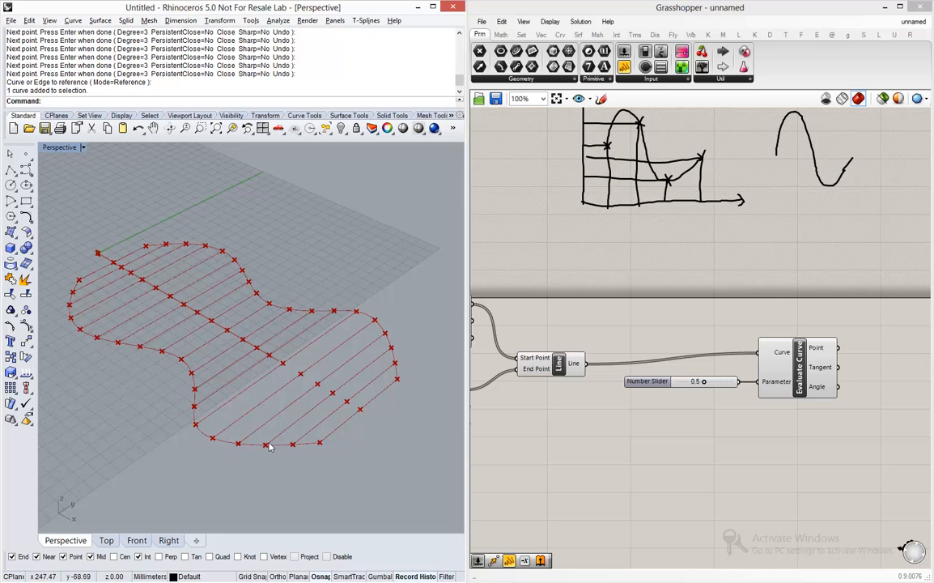
scroll(767, 482, down, 2)
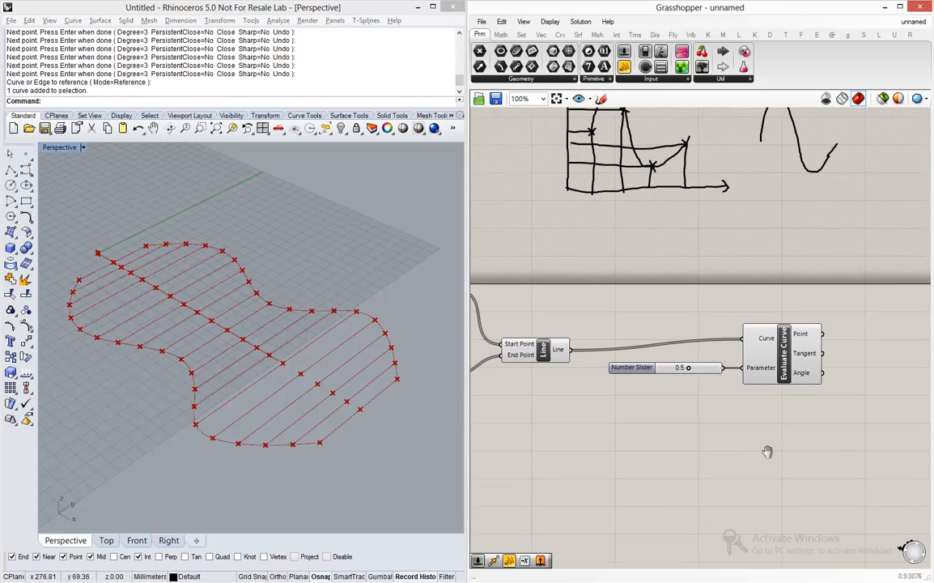
scroll(899, 354, up, 2)
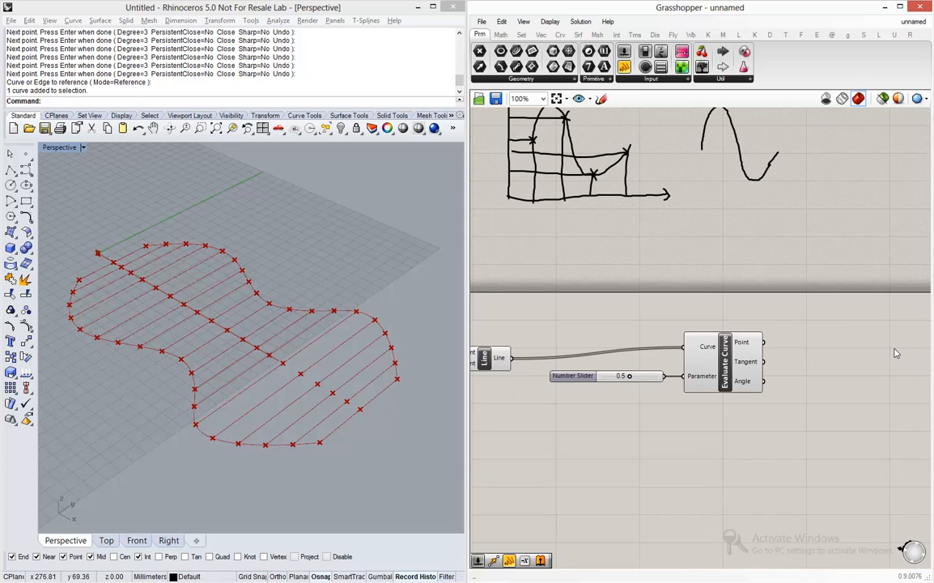
double_click(895, 348)
text(move)
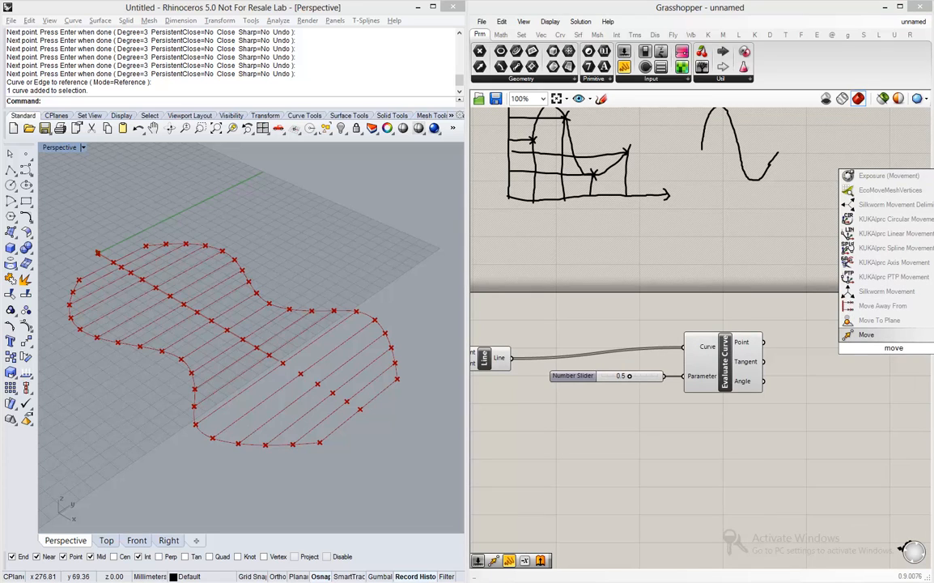
key(Return)
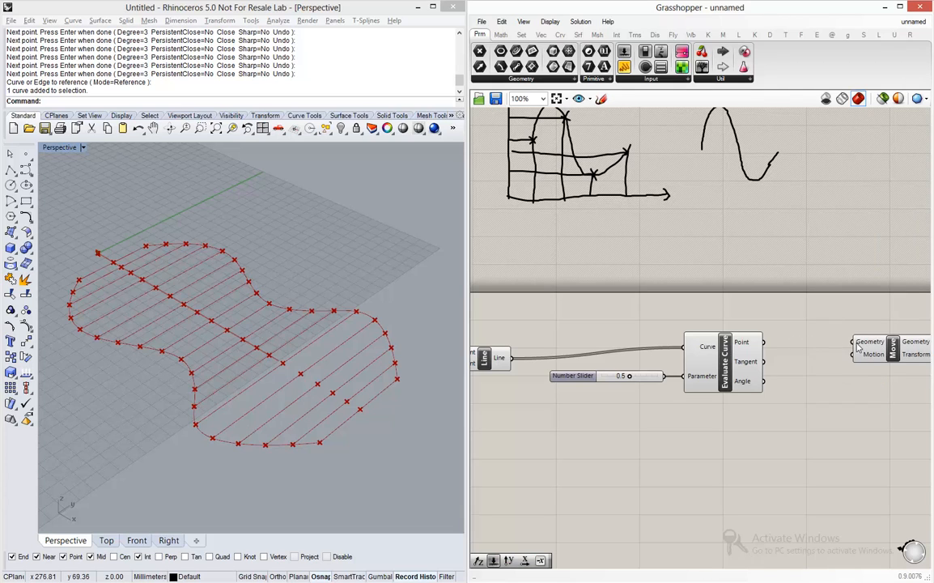
drag(763, 341, 856, 342)
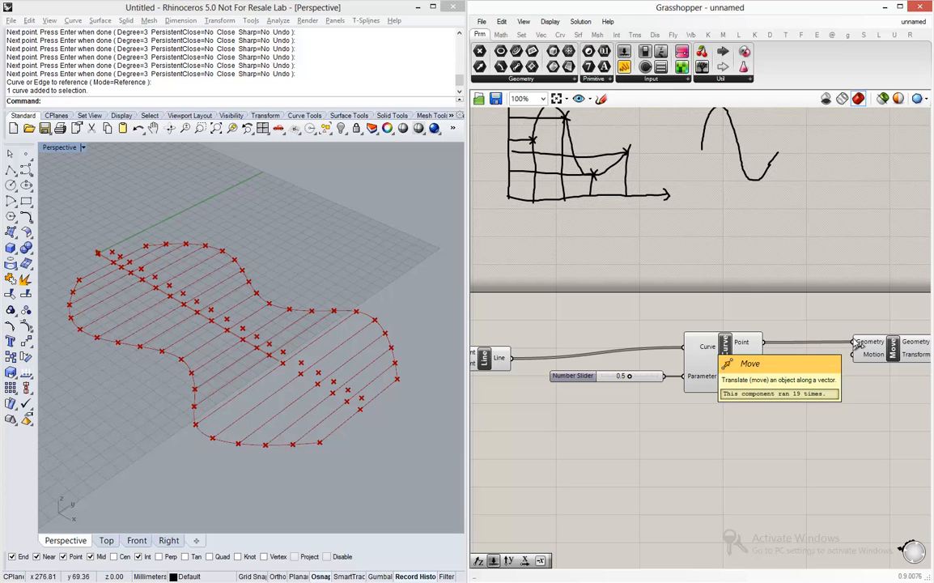
Step: Reposition the Move component, add a Unit Z vector below it and connect the vector to the Motion input
click(888, 349)
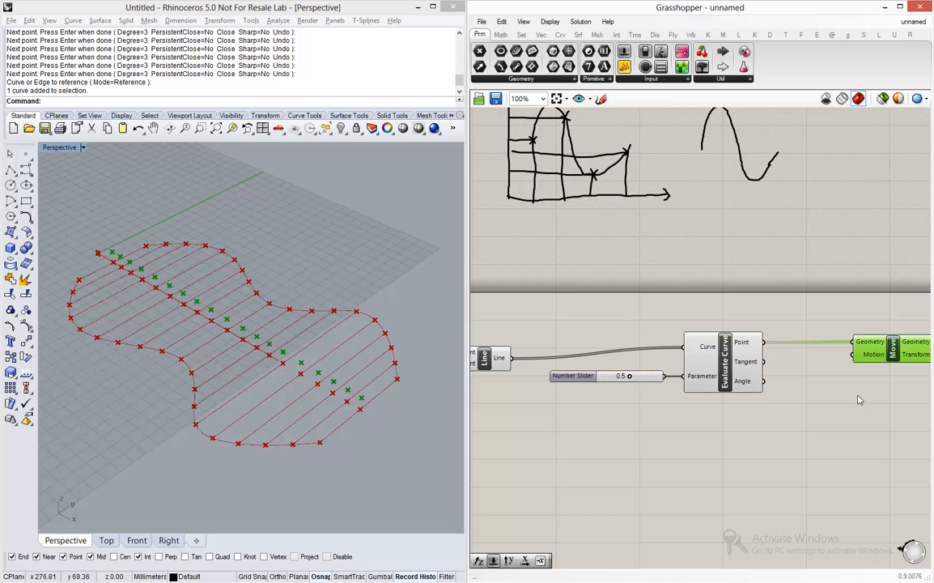
right_drag(859, 400, 834, 333)
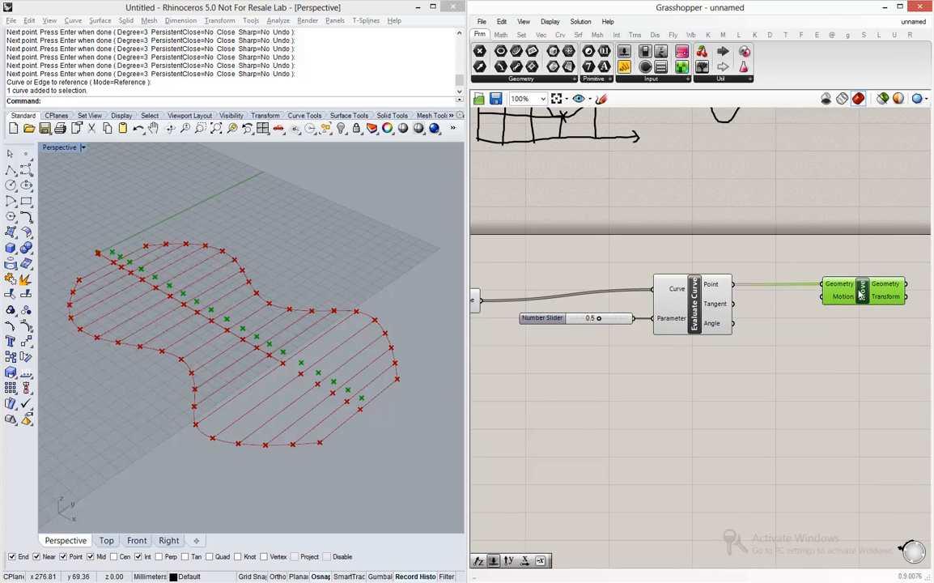
drag(862, 292, 893, 312)
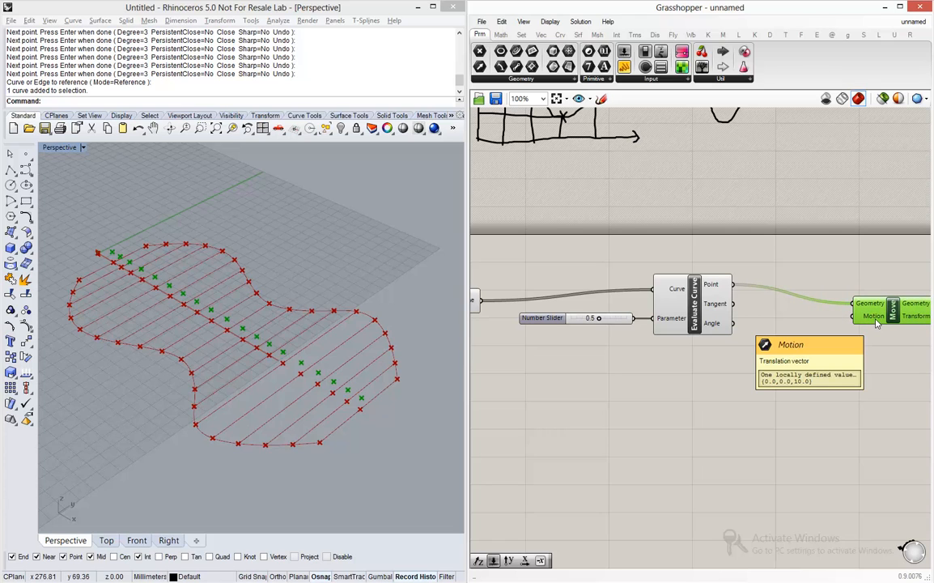
double_click(805, 349)
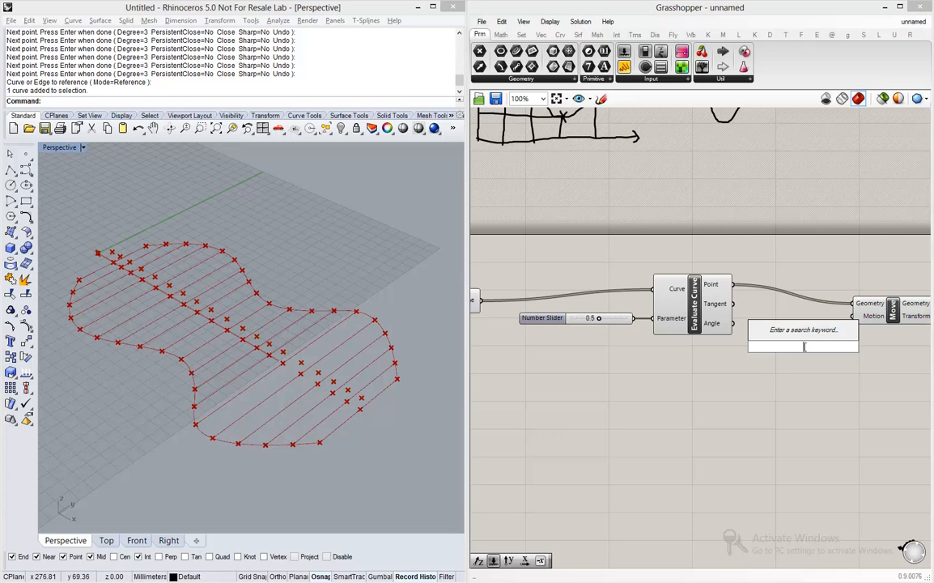
text(z)
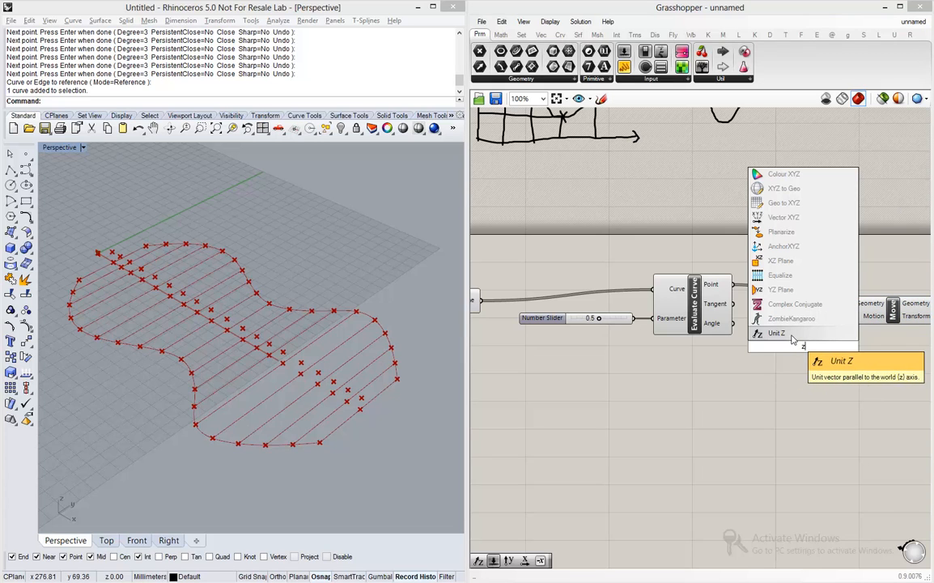
click(792, 335)
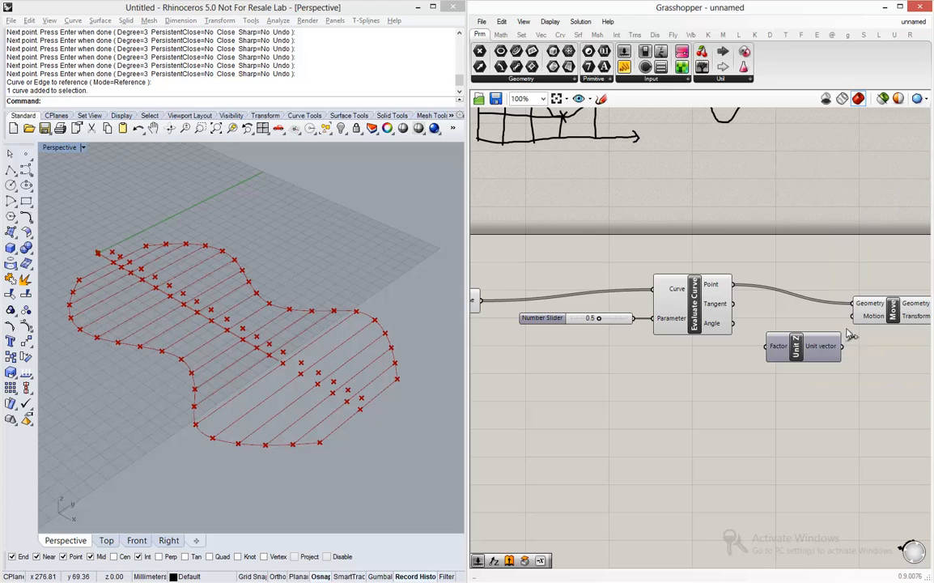
drag(817, 350, 805, 374)
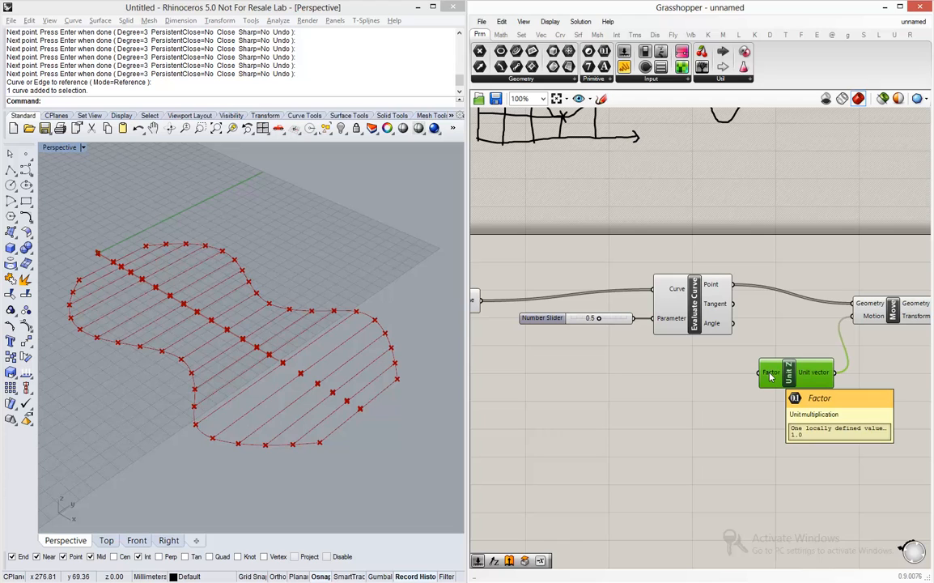
click(320, 444)
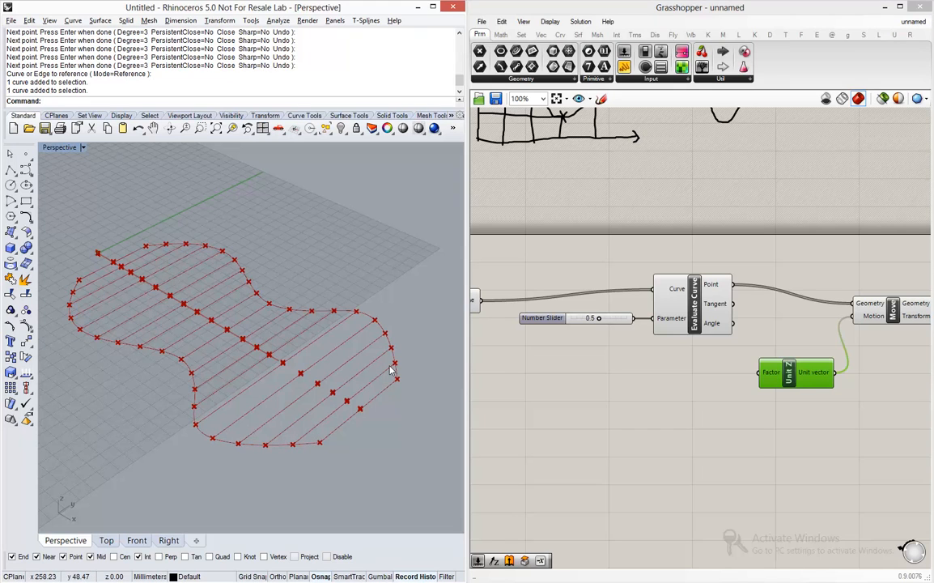
Step: Add a curve Length component below the parameter slider and connect the Line output to its Curve input
scroll(633, 415, down, 4)
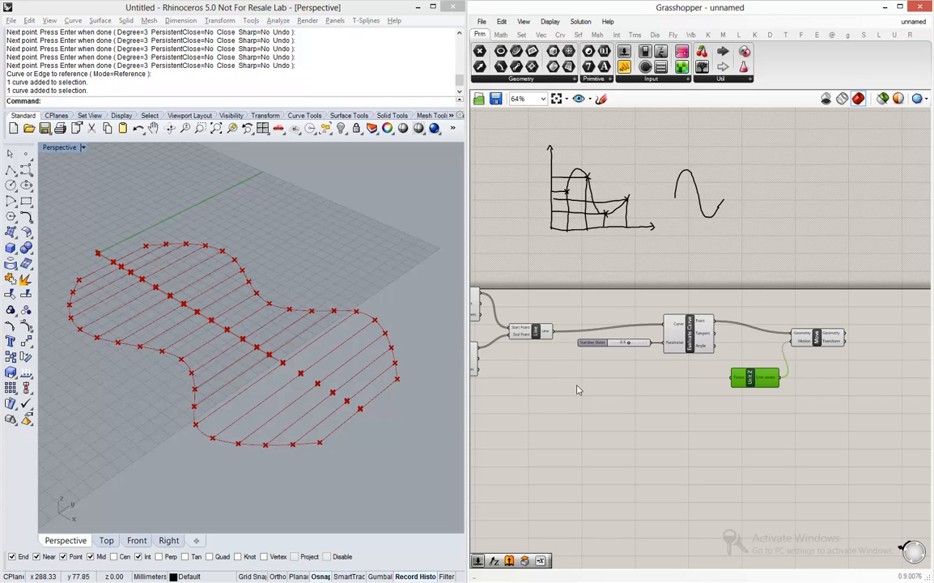
click(595, 376)
double_click(595, 372)
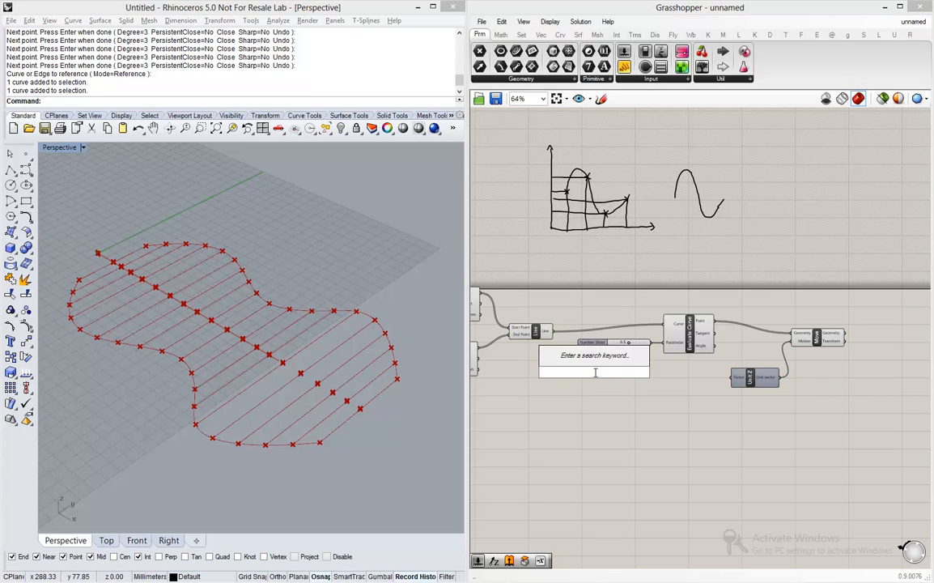
text(length)
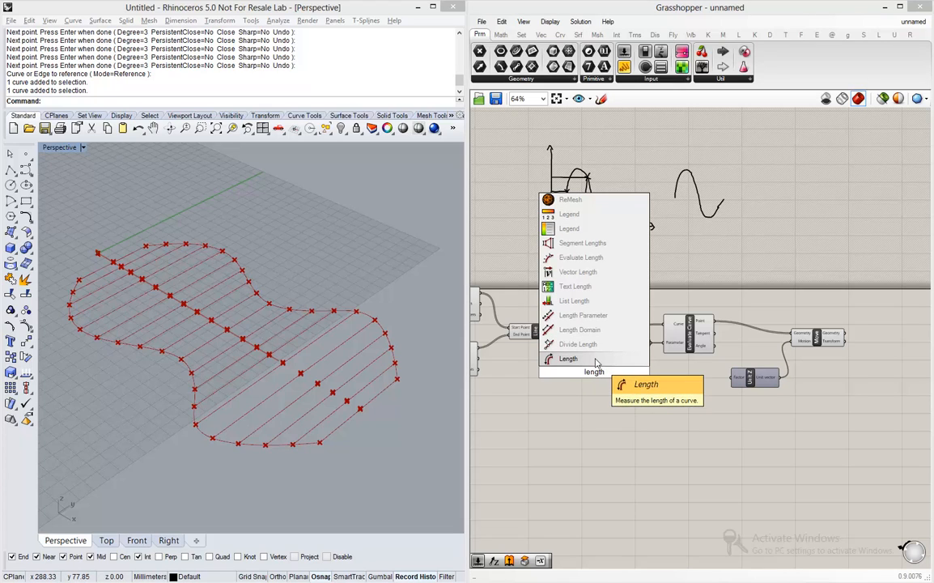
click(595, 360)
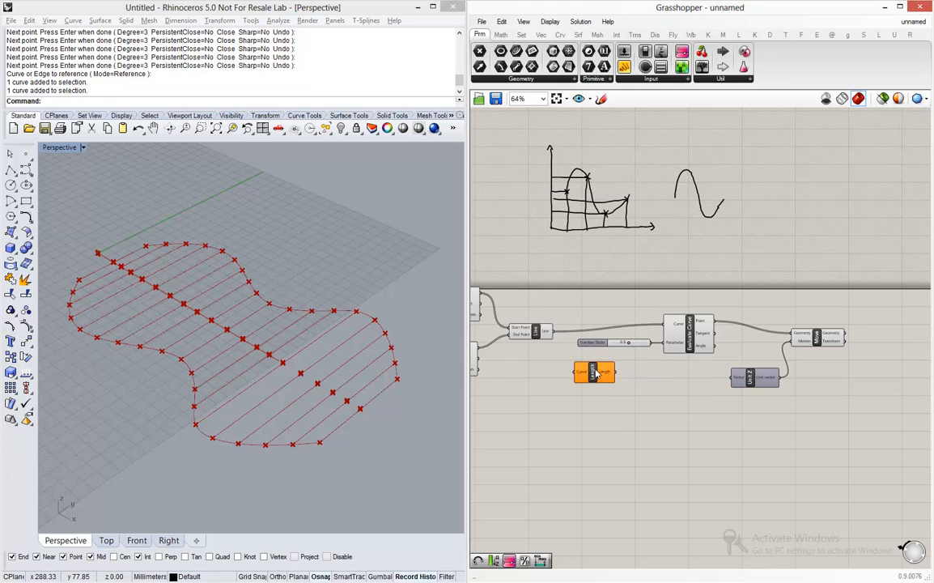
click(553, 334)
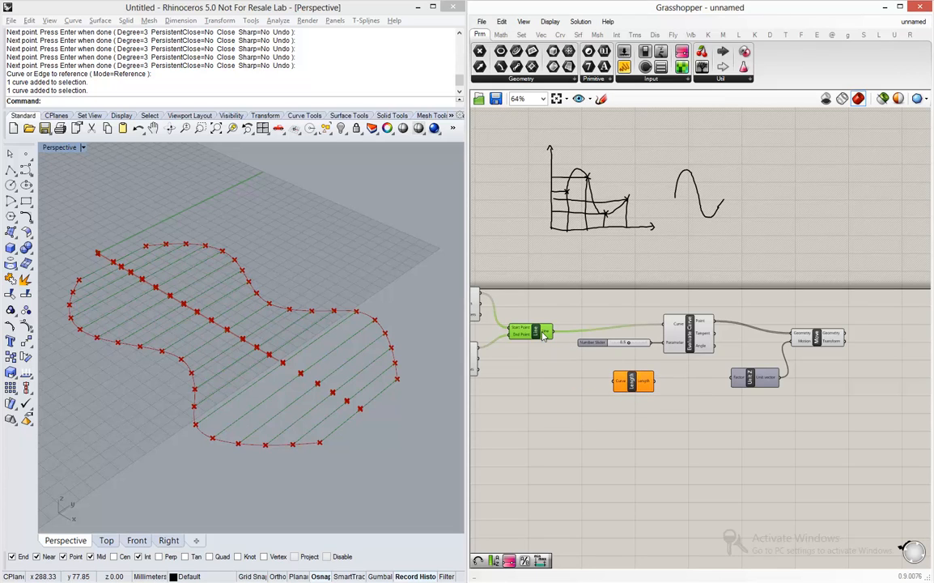
drag(555, 333, 617, 384)
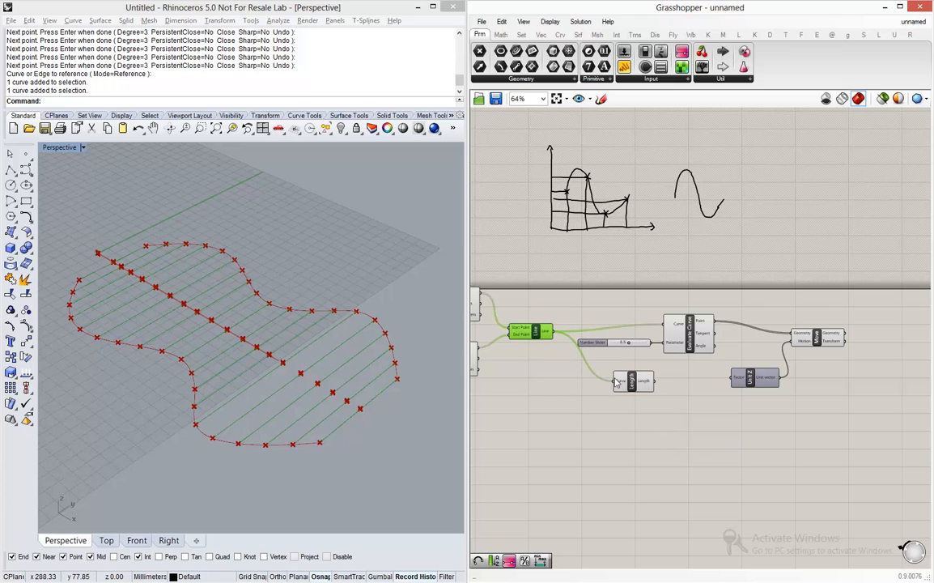
mouse_move(619, 383)
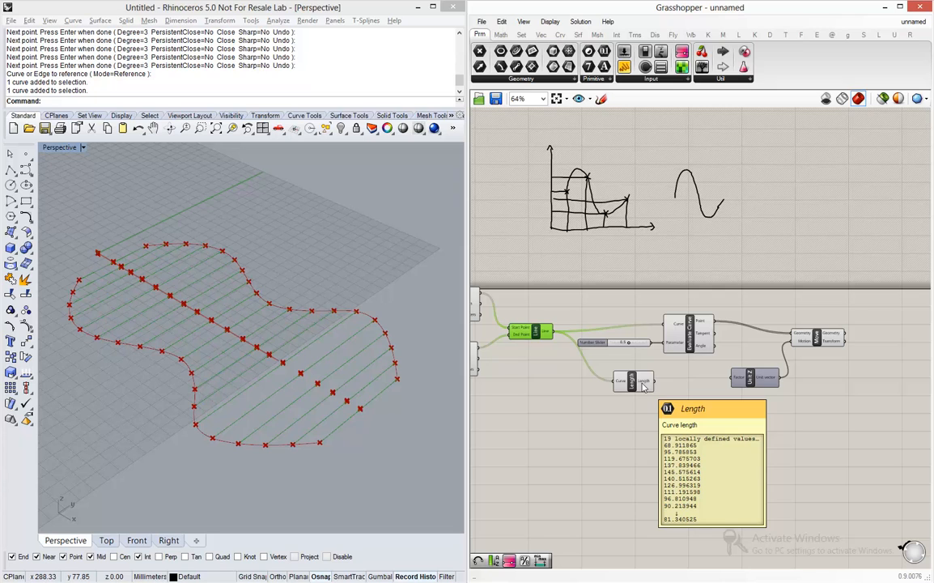
Step: Connect the Length output to the Unit Z Factor input and view the raised points in perspective
drag(650, 381, 733, 378)
right_drag(292, 365, 313, 340)
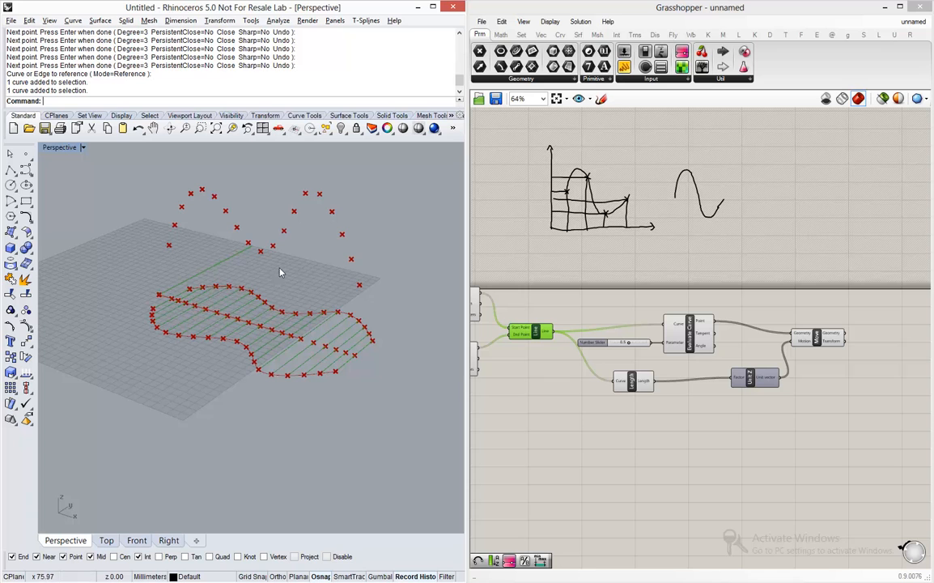
right_drag(284, 225, 407, 251)
click(714, 408)
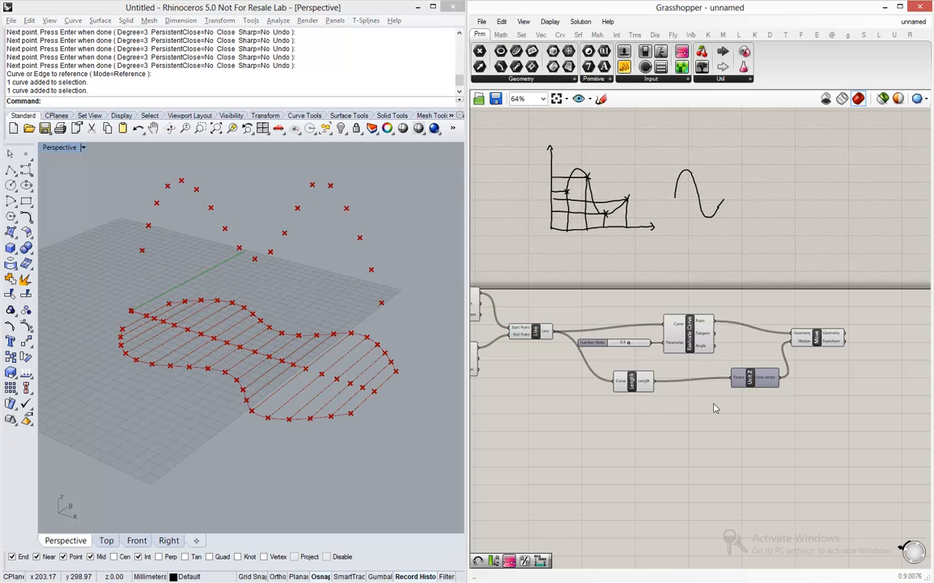
Step: Add an Arc 3Pt component to the canvas beyond the Move component
scroll(719, 375, down, 2)
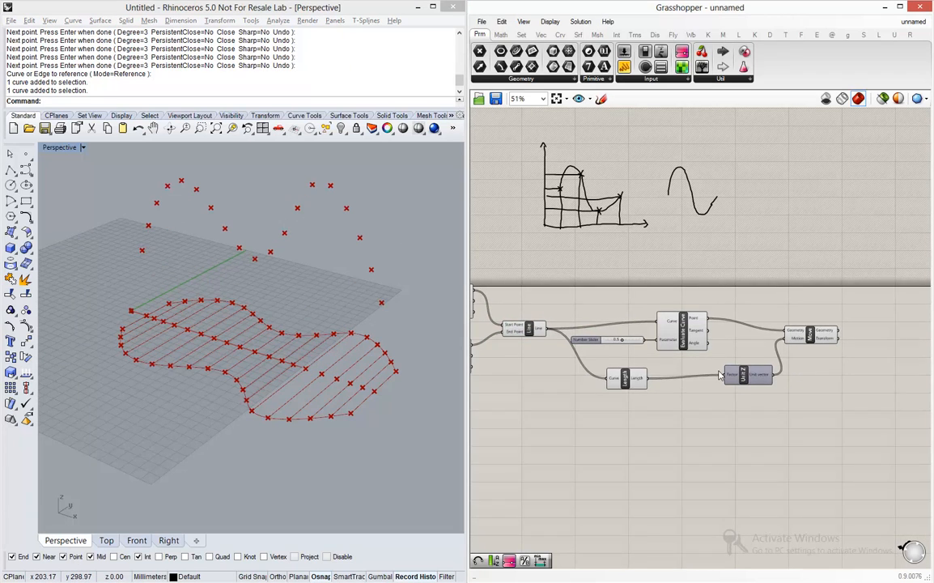
scroll(777, 364, down, 1)
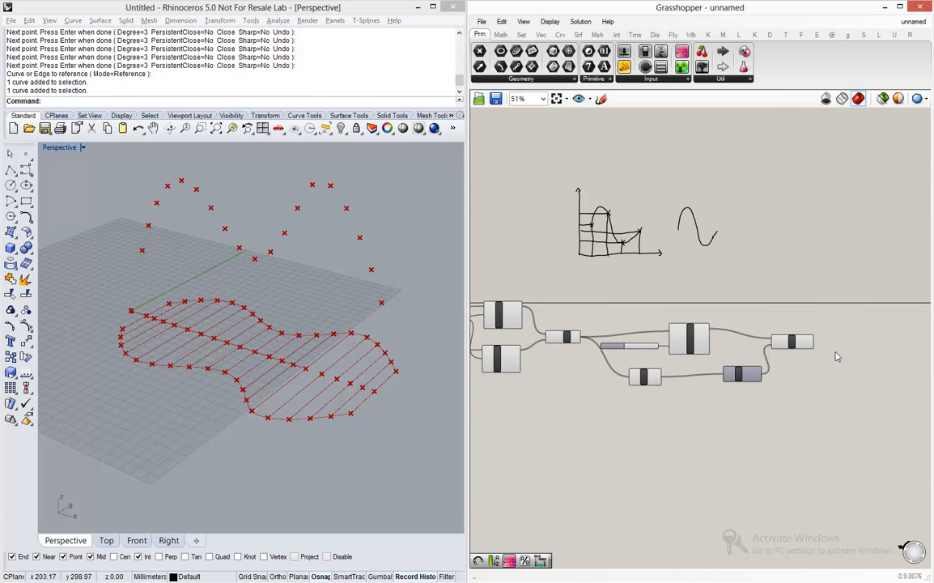
scroll(842, 354, up, 2)
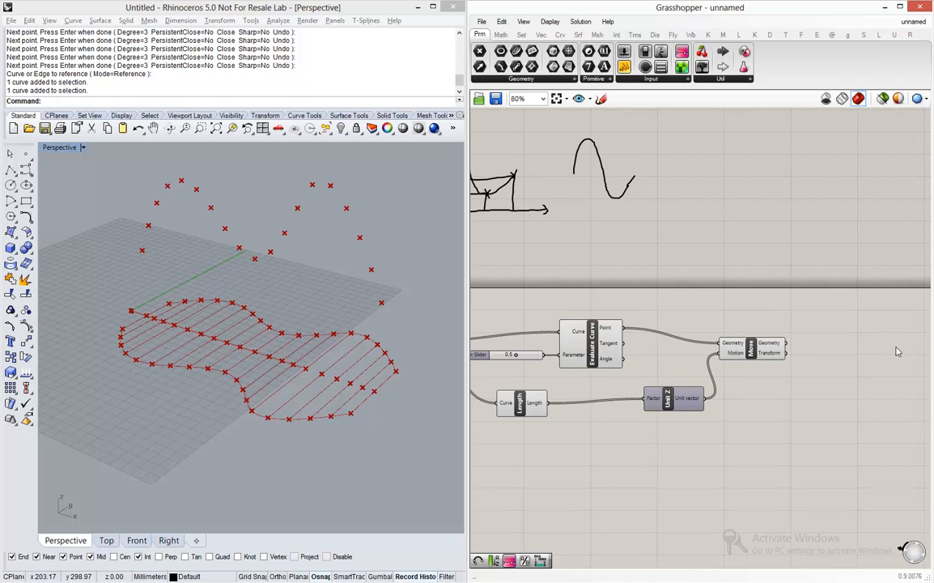
double_click(896, 348)
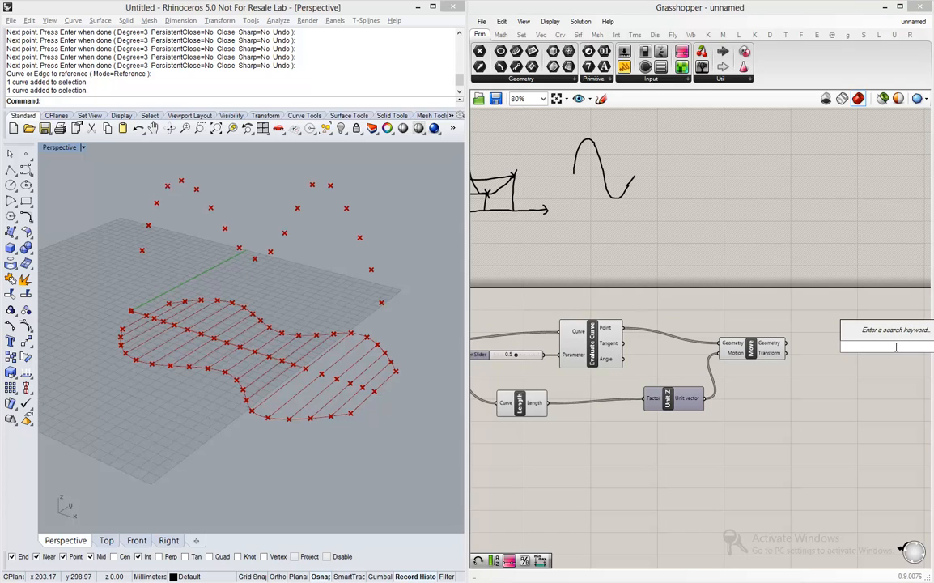
text(arc)
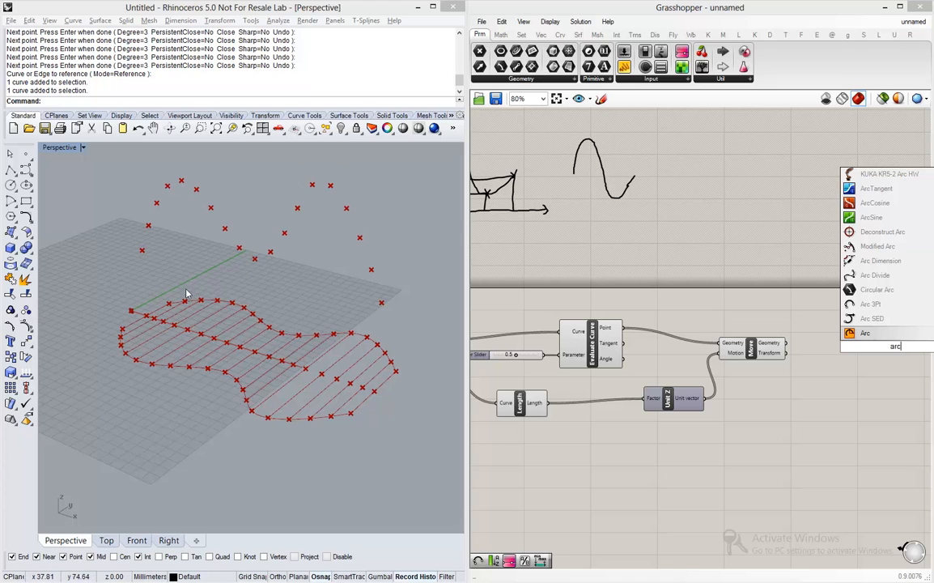
click(865, 306)
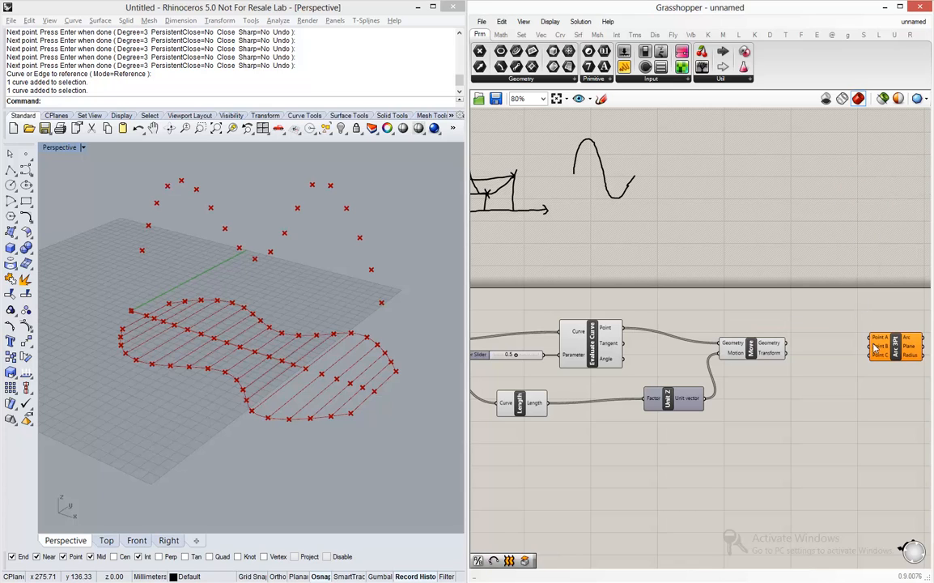
click(892, 355)
click(837, 300)
Step: Highlight the points of the first Divide Curve, the Move and the second Divide Curve to identify the three arc point sets
scroll(831, 308, down, 4)
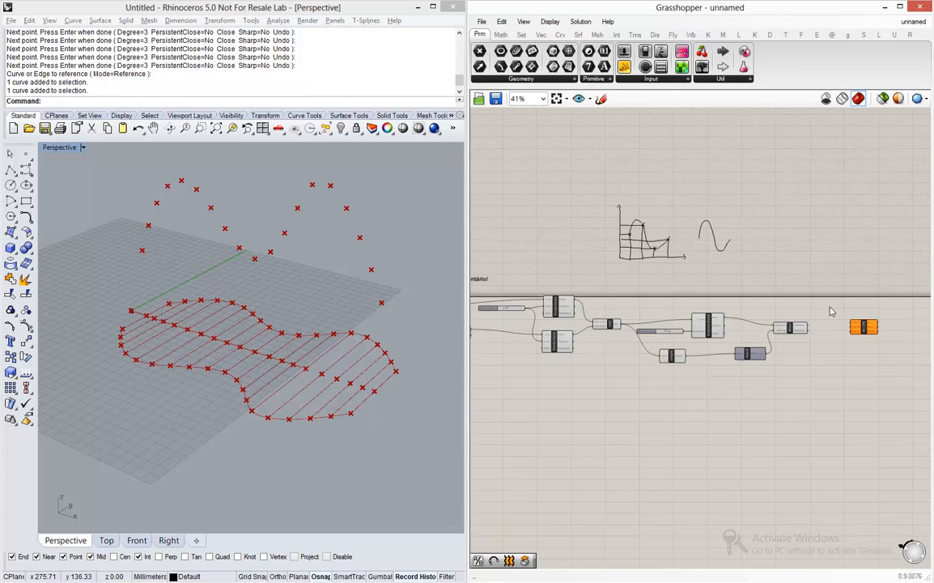
scroll(624, 306, up, 5)
click(603, 313)
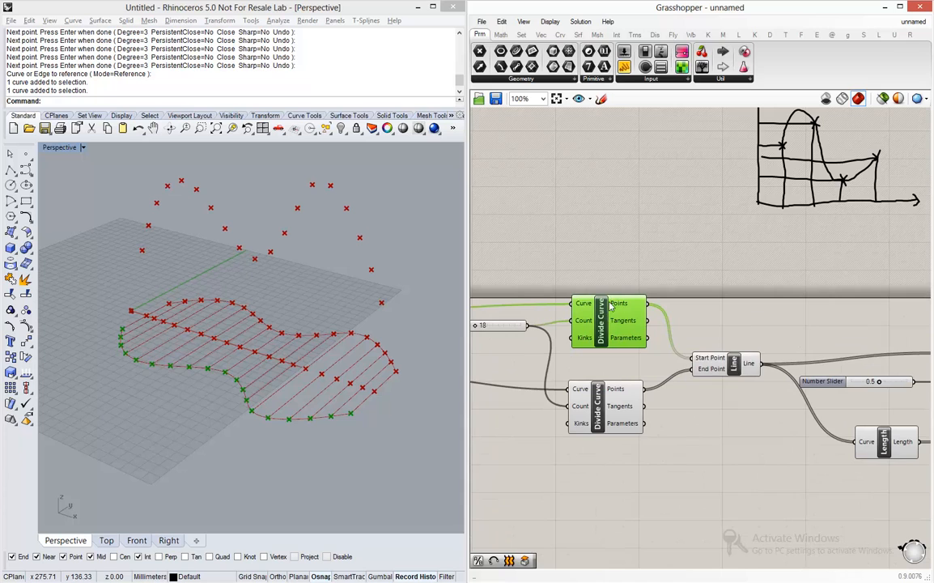
scroll(598, 311, down, 5)
scroll(741, 326, up, 7)
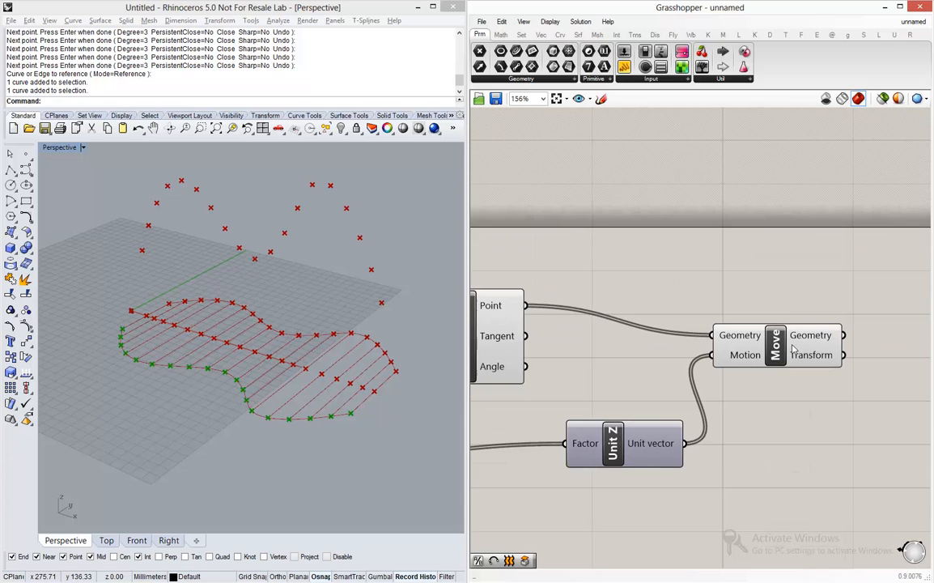
click(805, 340)
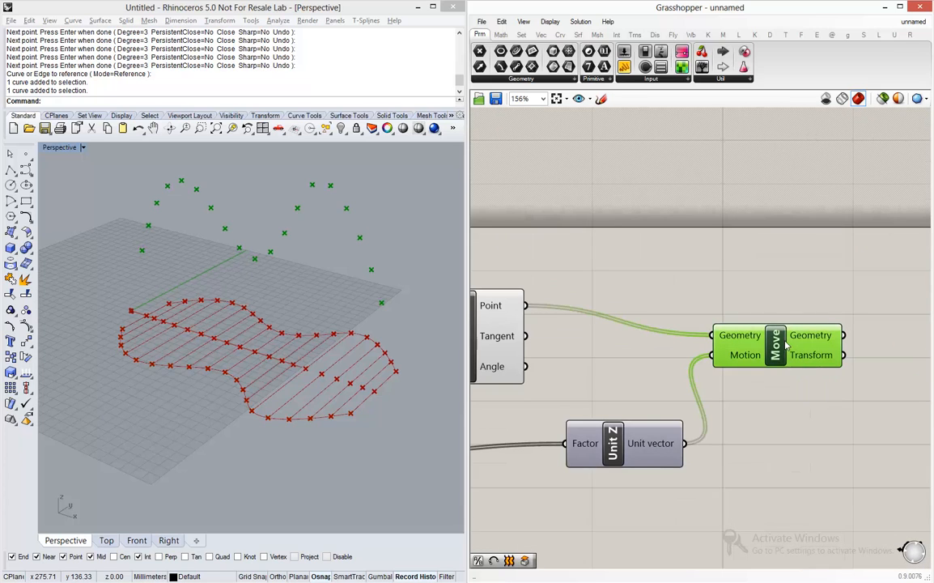
scroll(808, 337, down, 5)
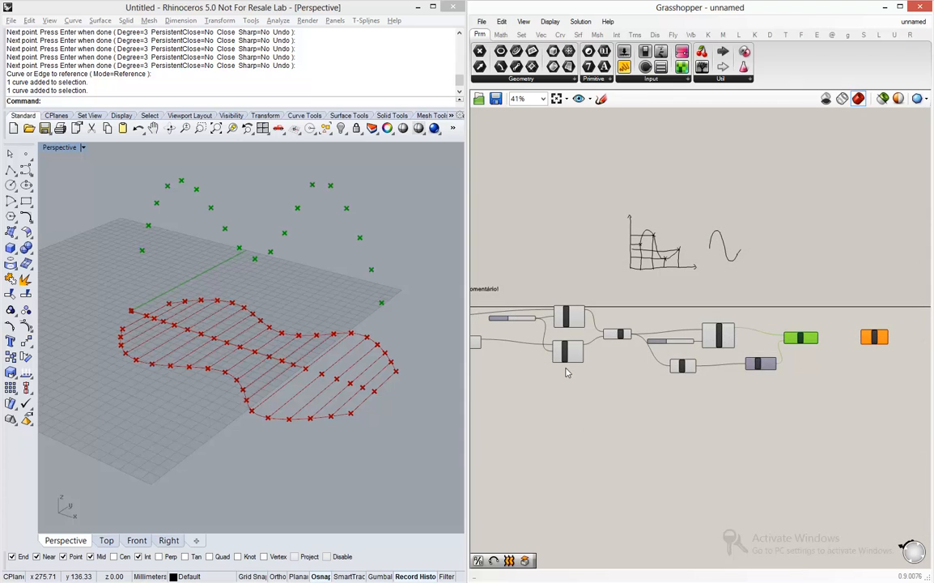
scroll(589, 356, up, 5)
click(591, 349)
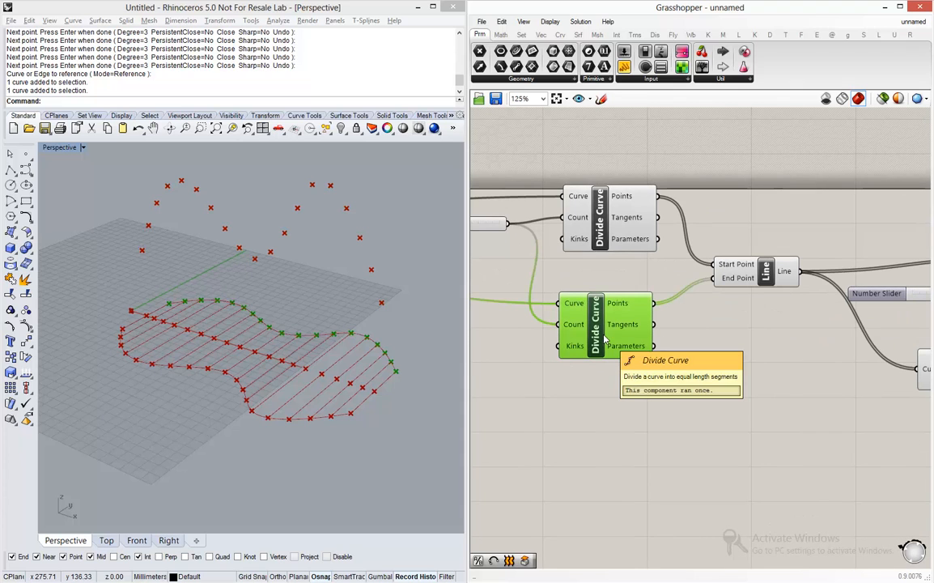
scroll(604, 340, down, 5)
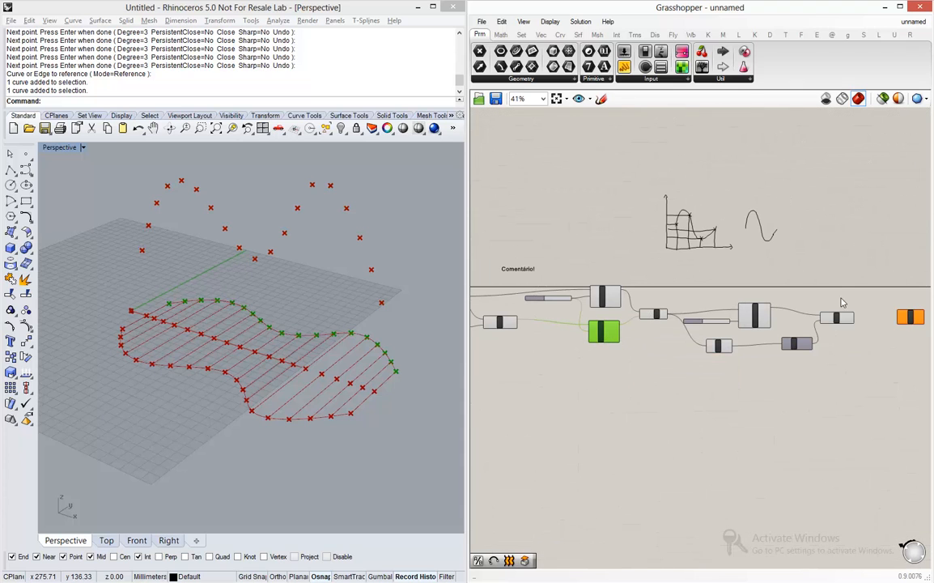
Step: Maximize the Grasshopper window and connect the first division points, moved points and second division points to Arc 3Pt inputs A, B and C
click(900, 7)
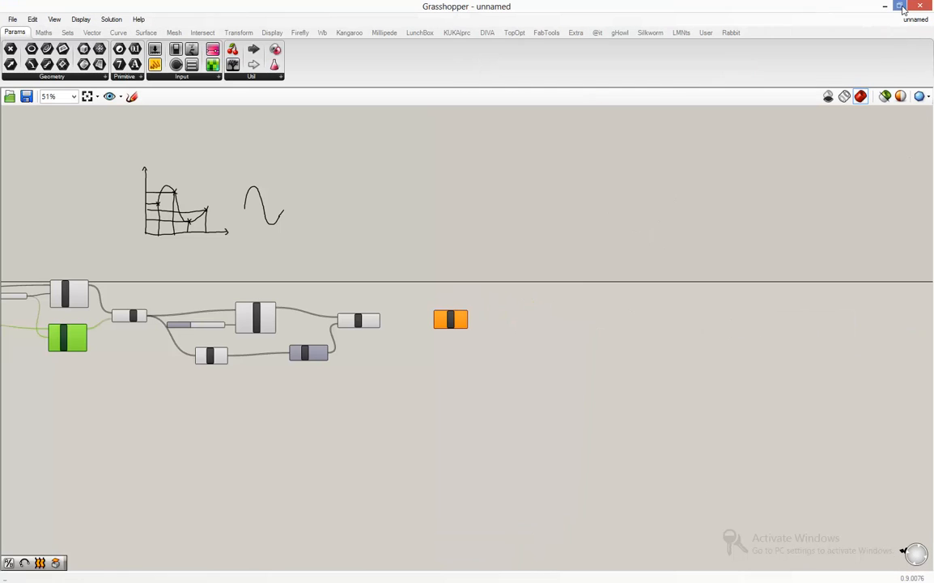
scroll(91, 298, up, 4)
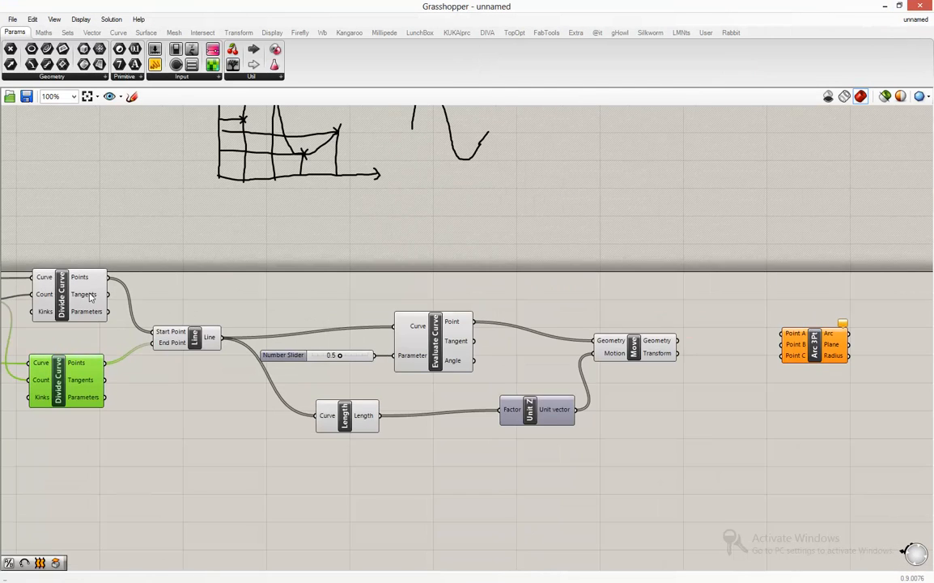
right_drag(90, 298, 120, 302)
click(827, 338)
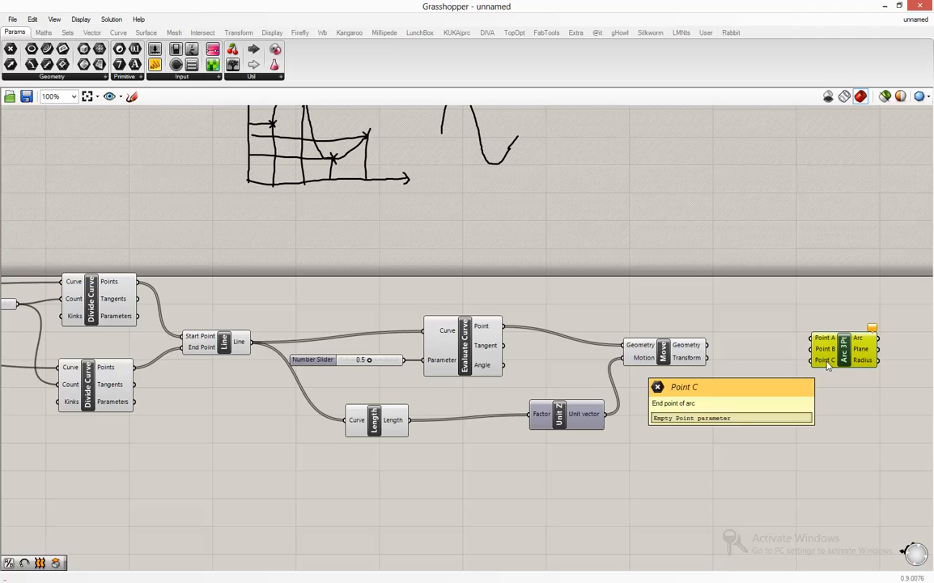
drag(137, 281, 846, 324)
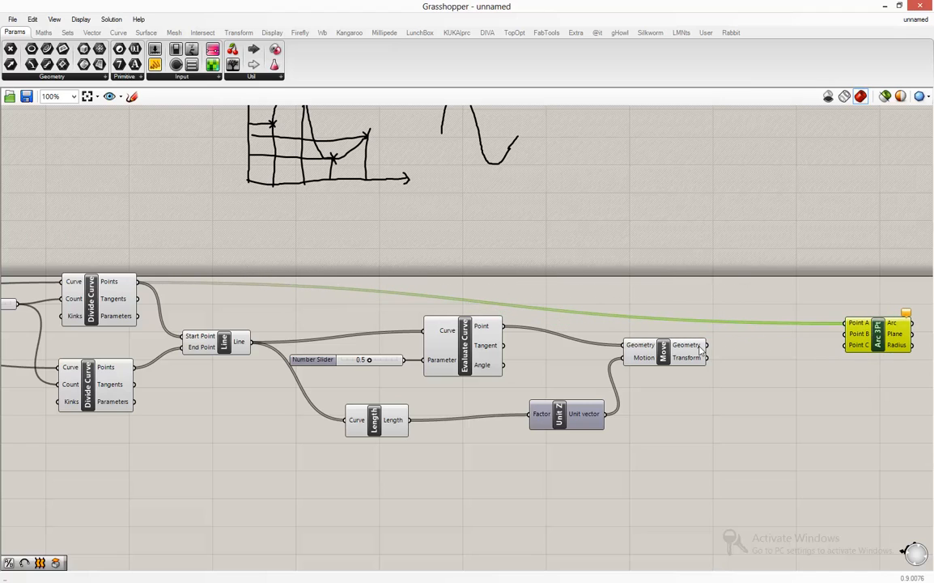
drag(701, 349, 842, 335)
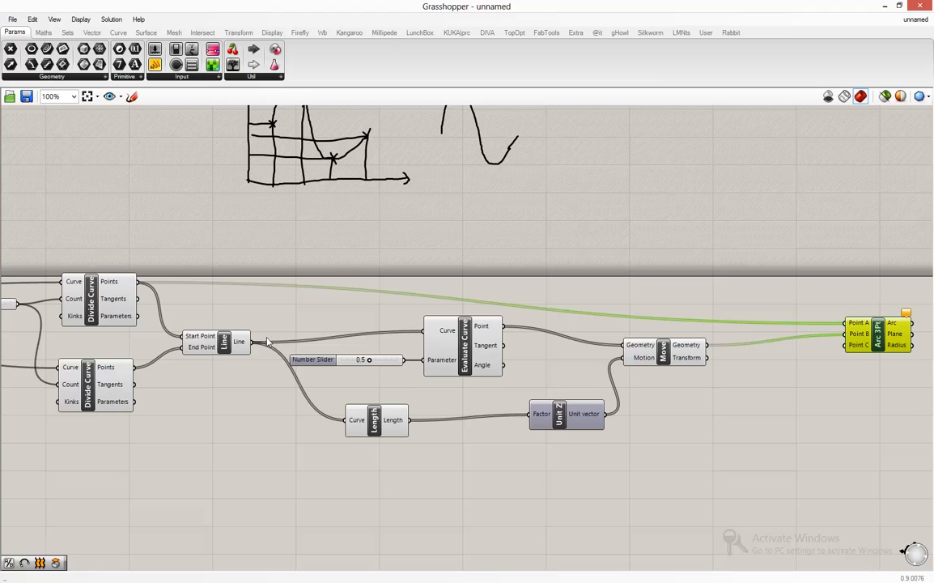
drag(135, 367, 857, 346)
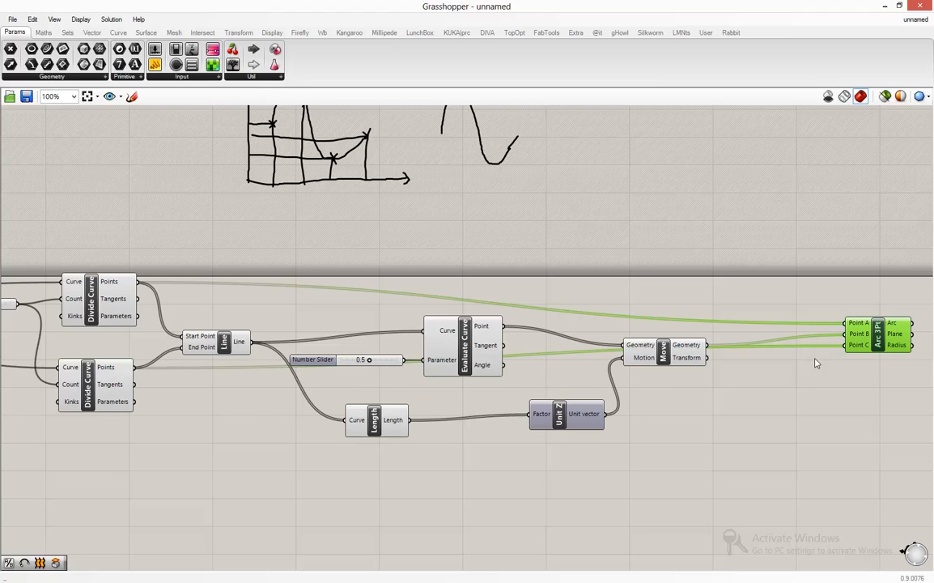
Step: Rearrange the Arc 3Pt, both Divide Curve, Move, Unit Z and Length components so their wires are clearly separated
drag(879, 340, 889, 351)
drag(80, 397, 106, 434)
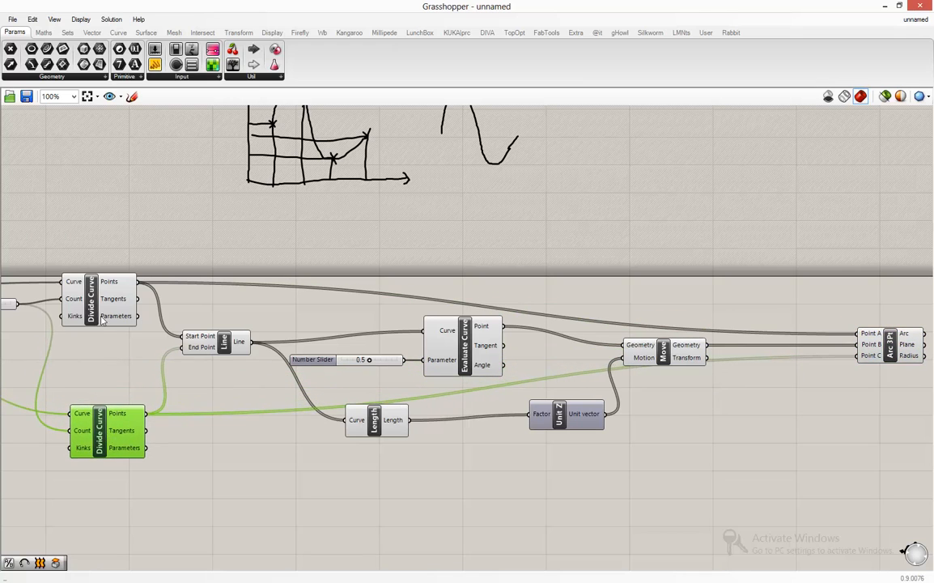
drag(103, 320, 119, 287)
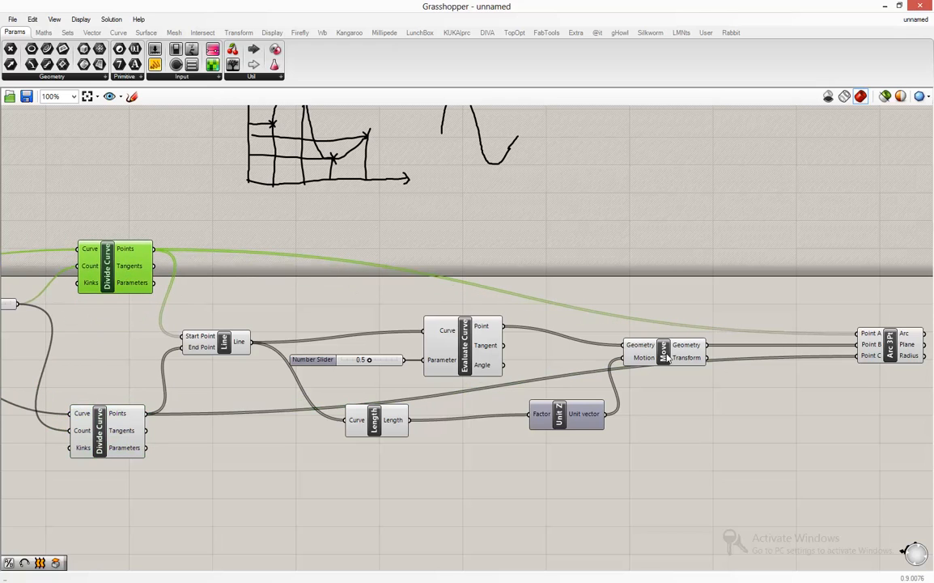
drag(665, 356, 620, 348)
drag(568, 424, 513, 433)
drag(370, 431, 359, 449)
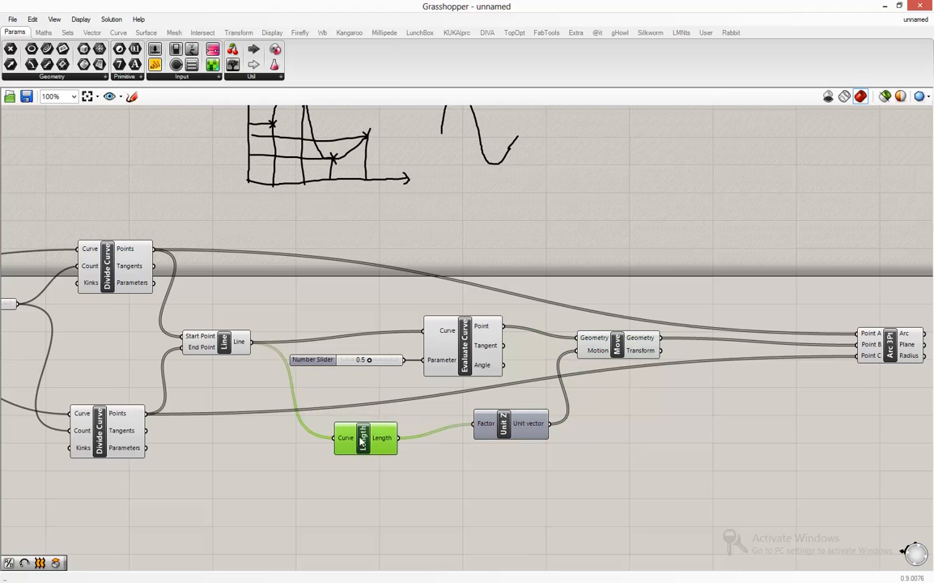
drag(496, 431, 469, 442)
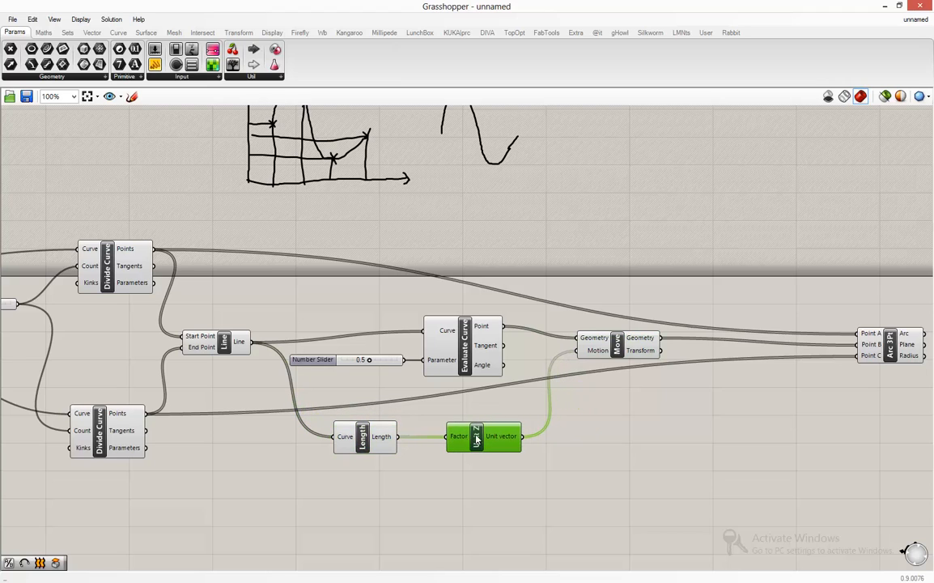
click(473, 405)
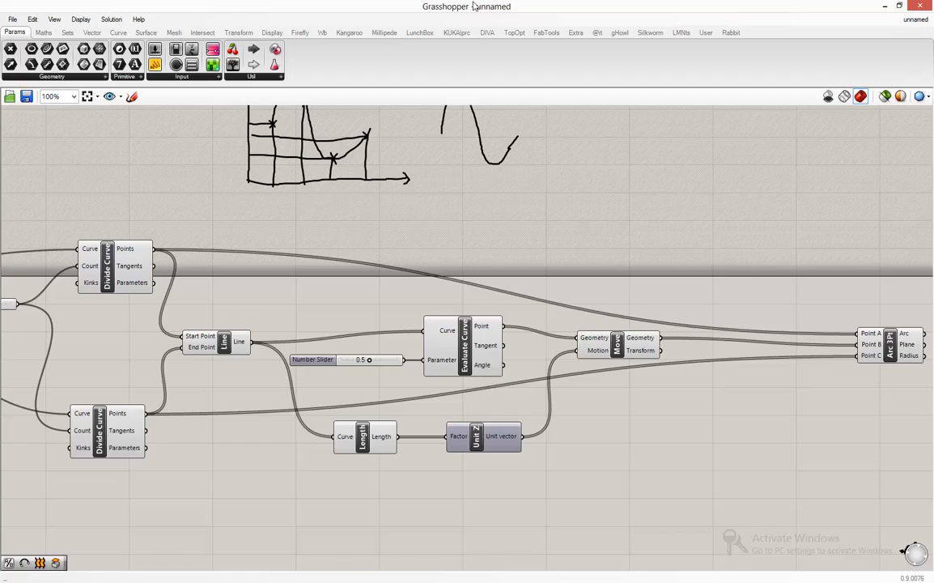
Step: Restore the side-by-side windows and examine the generated arcs in perspective, highlighting the Arc 3Pt output
drag(429, 6, 932, 89)
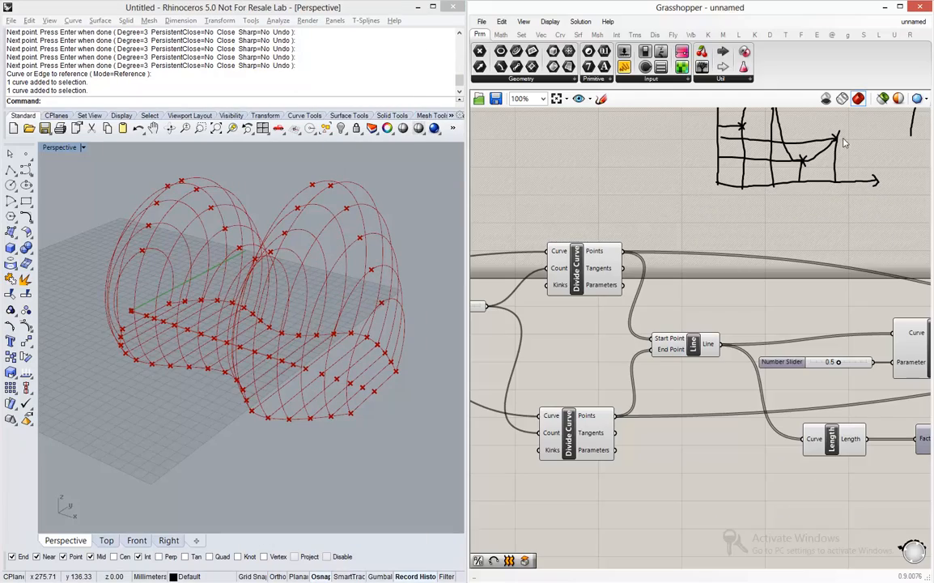
right_drag(372, 292, 322, 258)
scroll(339, 369, down, 5)
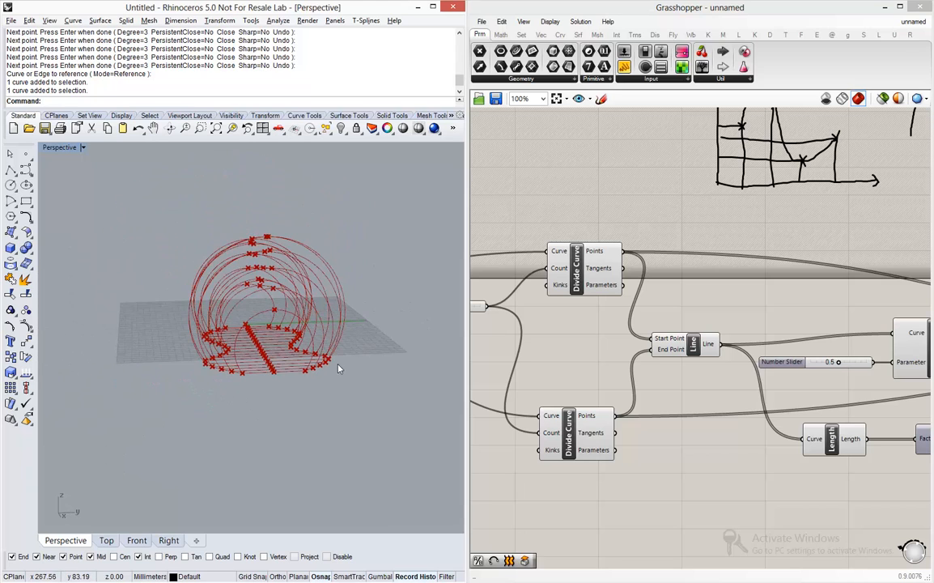
scroll(285, 267, up, 7)
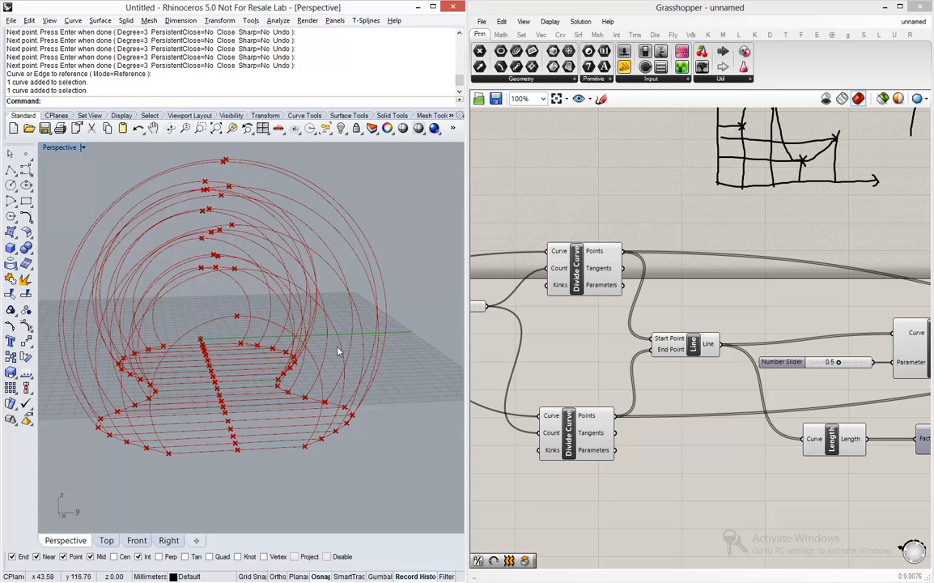
key(alt)
click(772, 410)
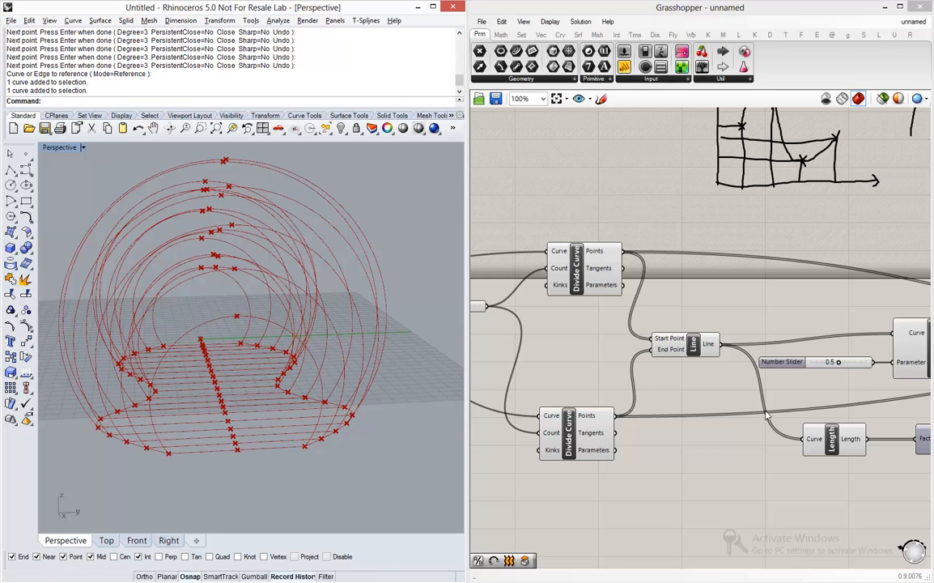
scroll(620, 398, down, 6)
scroll(814, 392, up, 4)
scroll(813, 392, up, 3)
click(814, 392)
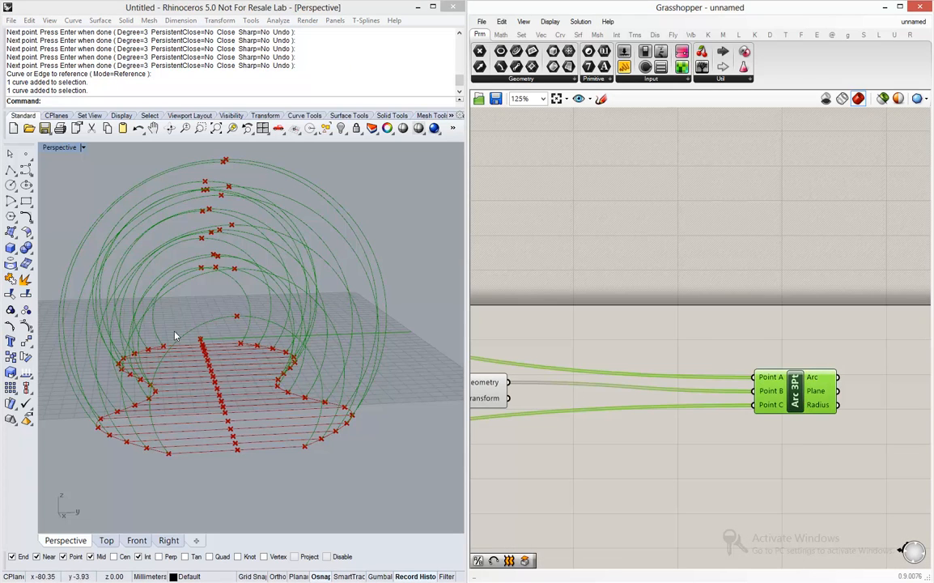
Step: Switch to Chrome to compare the arcs with the pavilion's exterior and interior reference photos, and return to Grasshopper
key(alt+Tab)
key(alt+Tab)
key(alt+Tab)
key(alt+Tab)
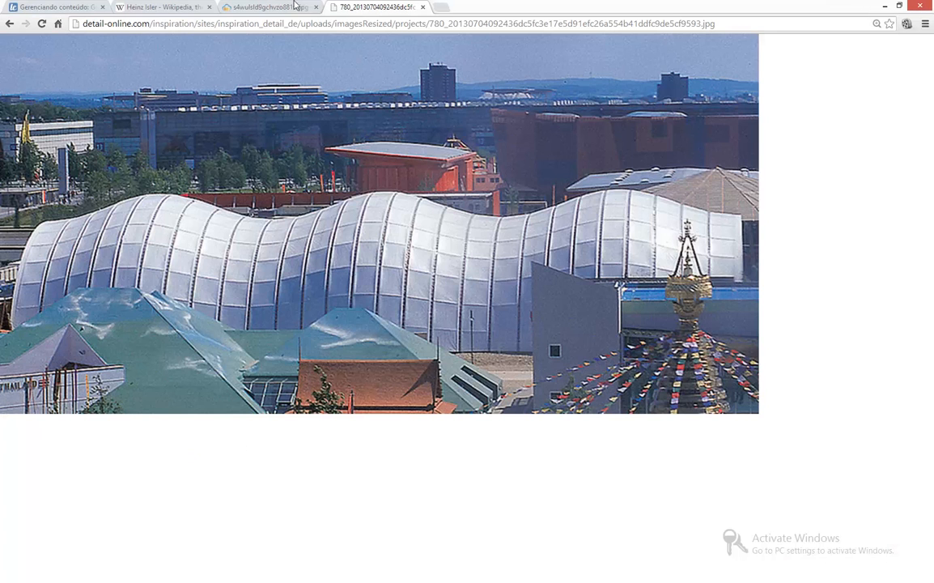
click(269, 7)
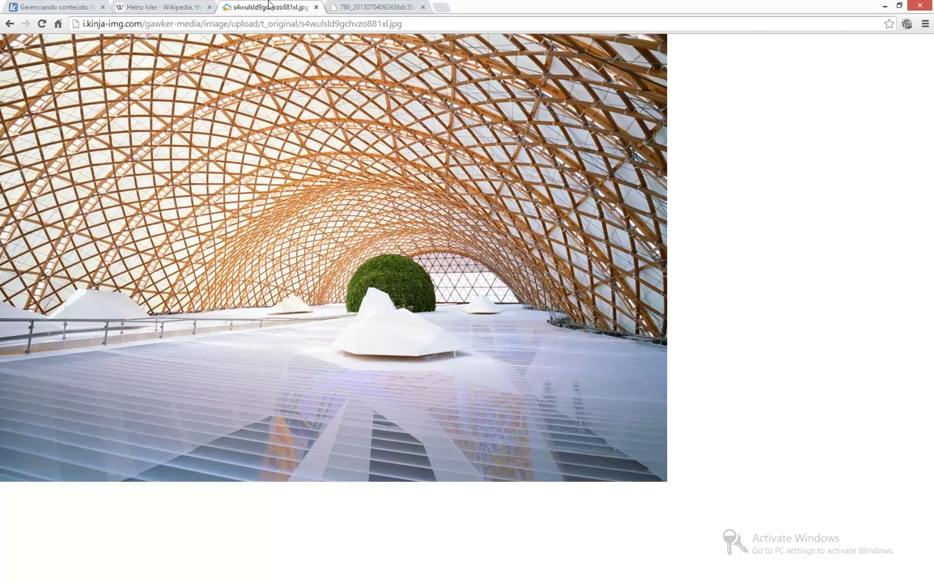
key(alt+Tab)
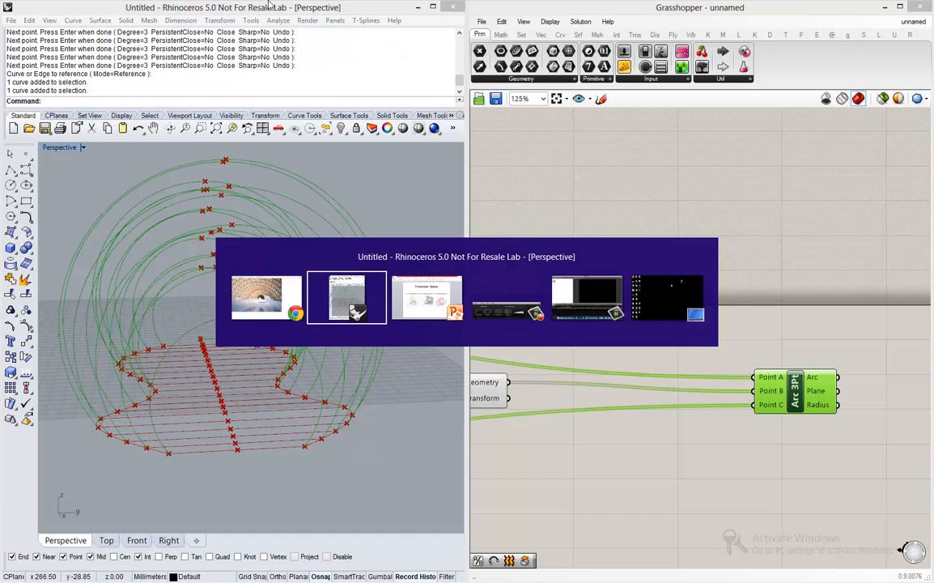
click(723, 254)
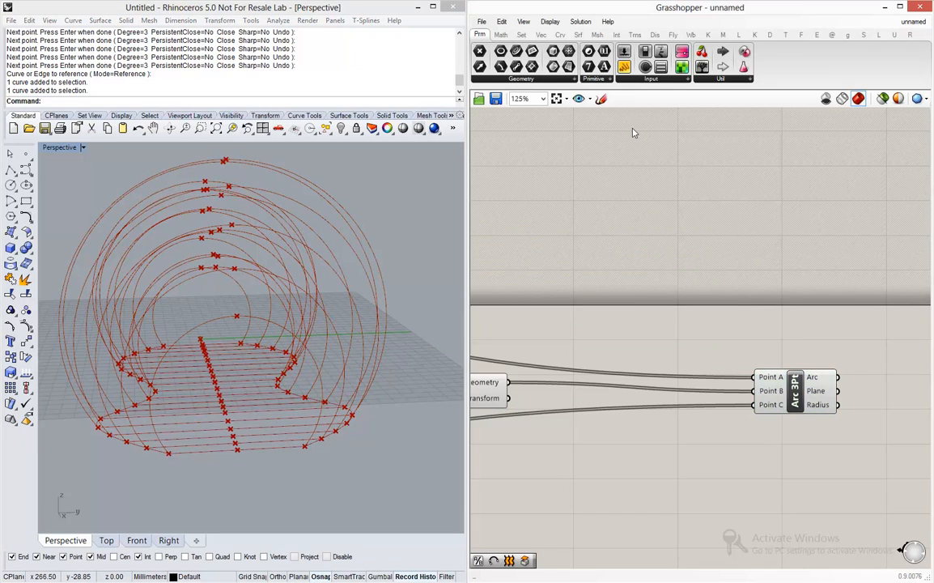
Step: Sketch a horizontal base line with crosses at both ends and an X label beneath it on the empty canvas above Arc 3Pt
click(600, 98)
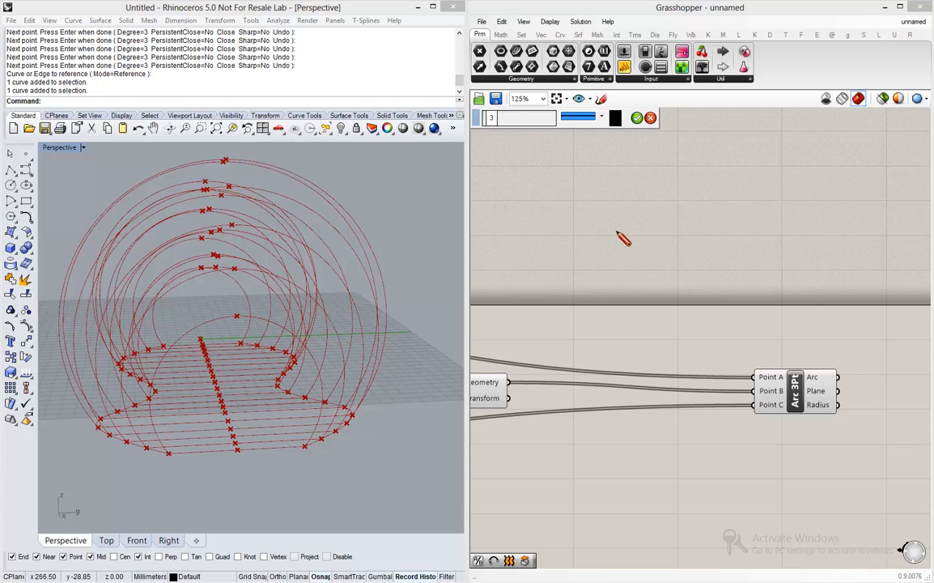
mouse_move(626, 230)
mouse_down()
mouse_move(614, 239)
mouse_move(825, 235)
mouse_move(815, 241)
mouse_up()
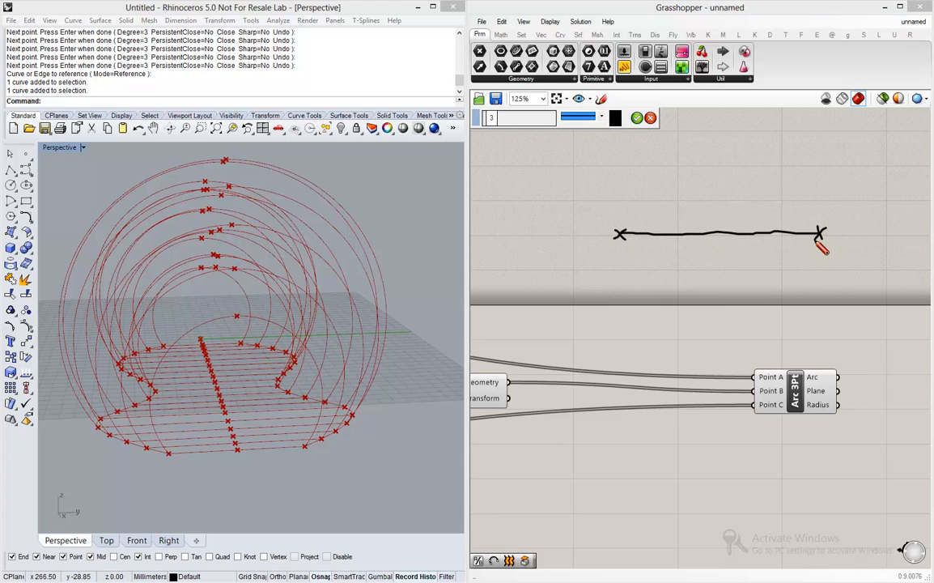
mouse_move(709, 250)
mouse_down()
mouse_move(719, 261)
mouse_move(709, 265)
mouse_up()
click(637, 118)
Step: Complete the sketch with a midpoint tick, a vertical height line labelled X, and an arc through the base ends and the raised point
right_drag(756, 203, 740, 309)
click(600, 99)
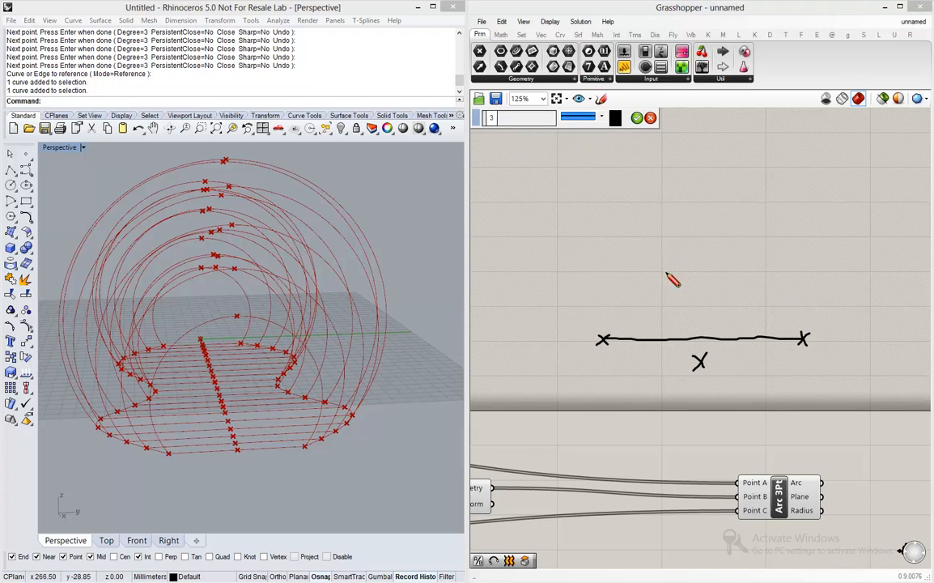
drag(701, 333, 701, 344)
drag(696, 196, 699, 329)
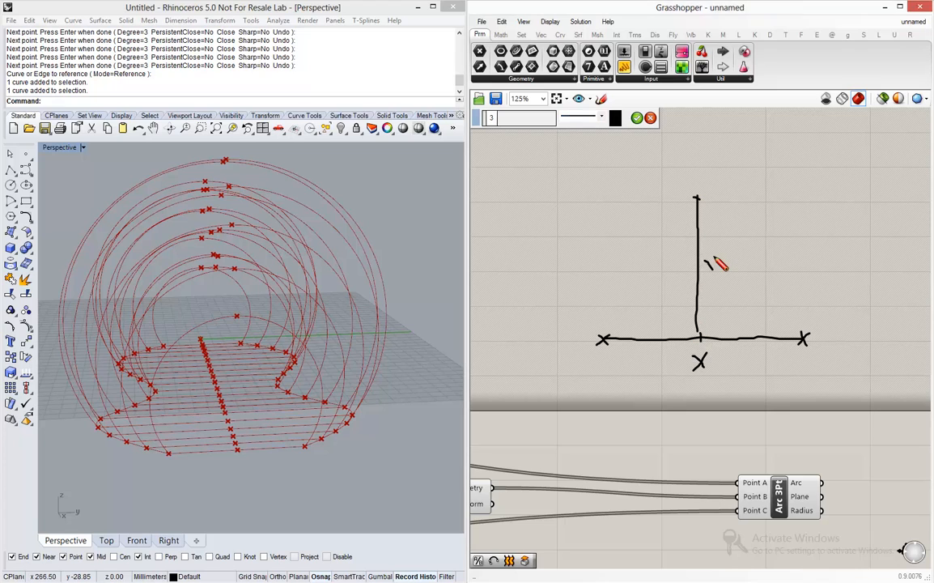
drag(703, 258, 714, 270)
drag(714, 258, 703, 270)
mouse_move(605, 340)
mouse_down()
mouse_move(594, 323)
mouse_move(600, 282)
mouse_move(631, 235)
mouse_move(676, 204)
mouse_move(725, 197)
mouse_move(795, 217)
mouse_move(819, 257)
mouse_move(823, 298)
mouse_move(803, 337)
mouse_up()
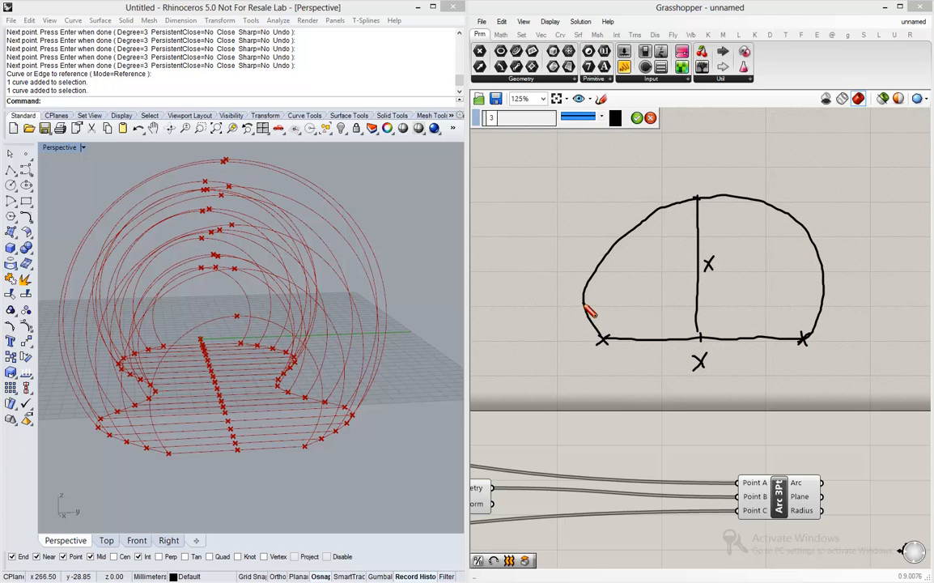
click(636, 119)
Step: Sketch a second, flatter arc beside the first, with the base labelled X and the midpoint height labelled X/3
scroll(548, 259, down, 3)
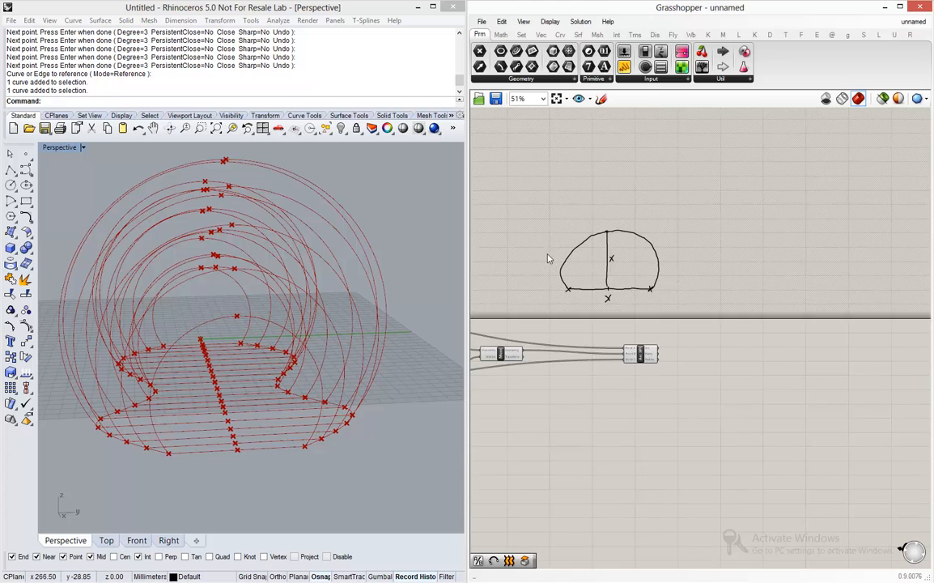
scroll(716, 225, up, 1)
click(601, 100)
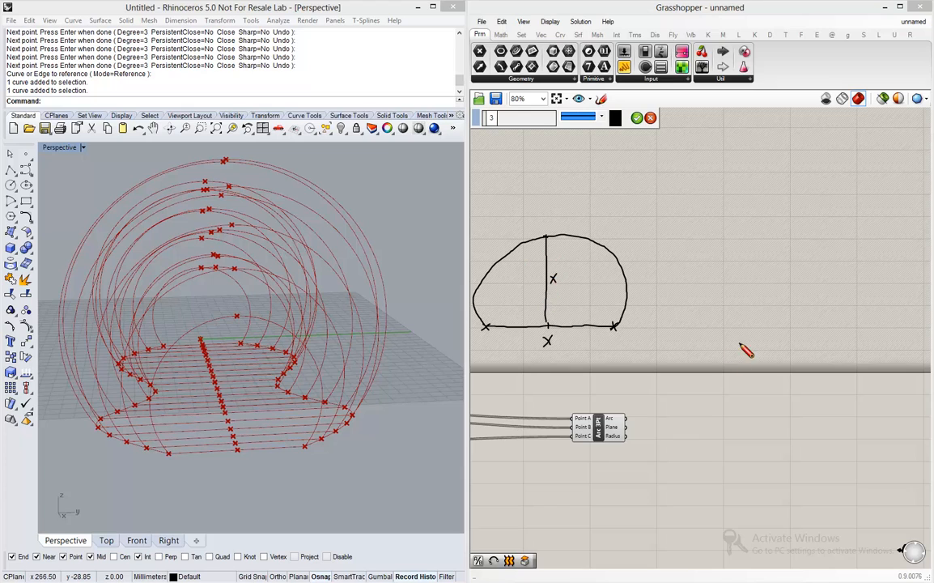
mouse_move(681, 321)
mouse_down()
mouse_move(691, 331)
mouse_move(681, 331)
mouse_move(810, 320)
mouse_move(807, 327)
mouse_up()
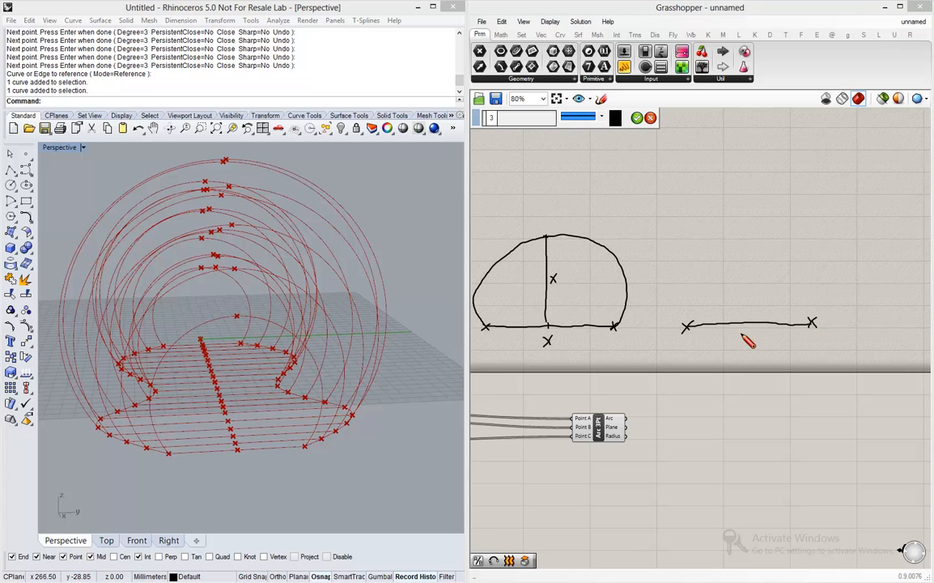
drag(743, 332, 754, 343)
drag(755, 333, 745, 342)
drag(747, 273, 746, 322)
drag(751, 286, 767, 311)
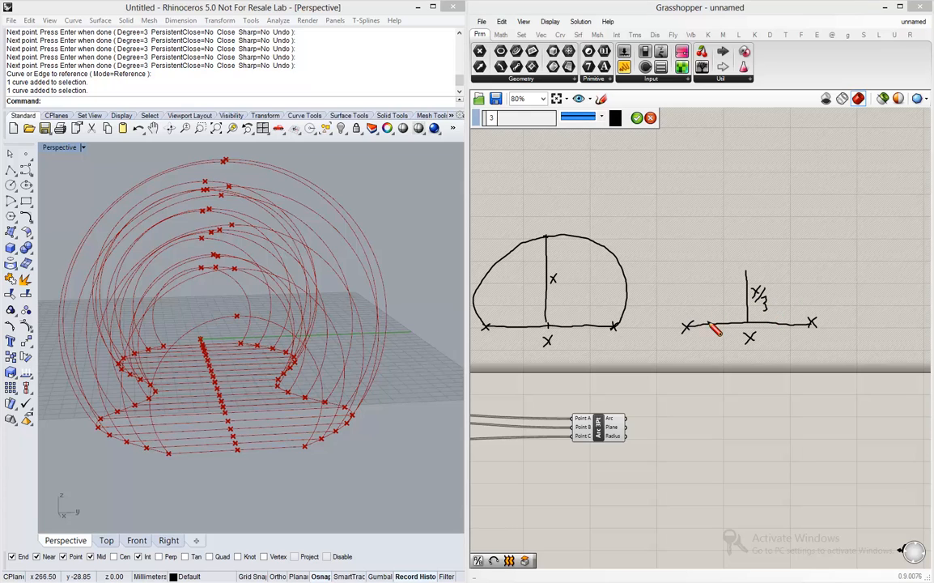
mouse_move(685, 326)
mouse_down()
mouse_move(702, 294)
mouse_move(739, 270)
mouse_move(776, 287)
mouse_move(810, 327)
mouse_up()
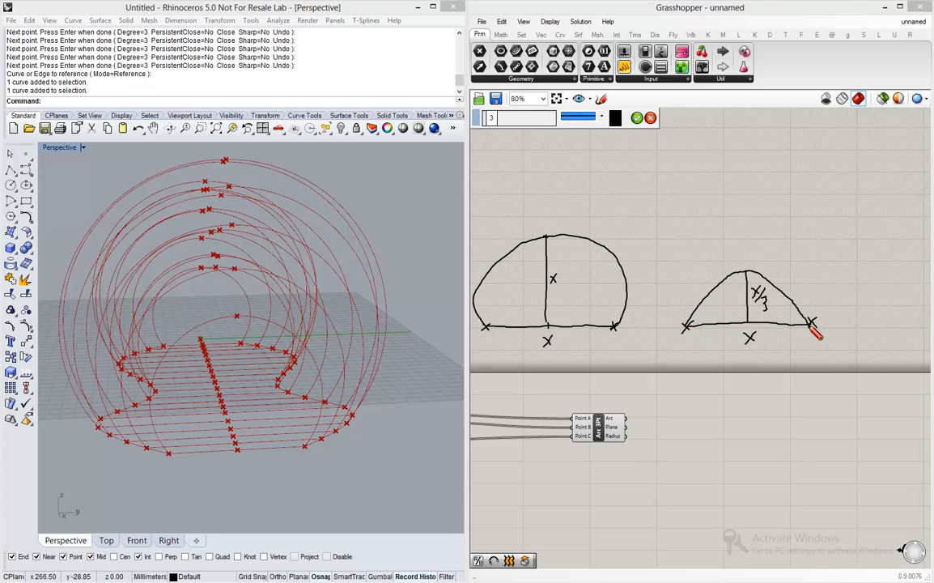
click(637, 119)
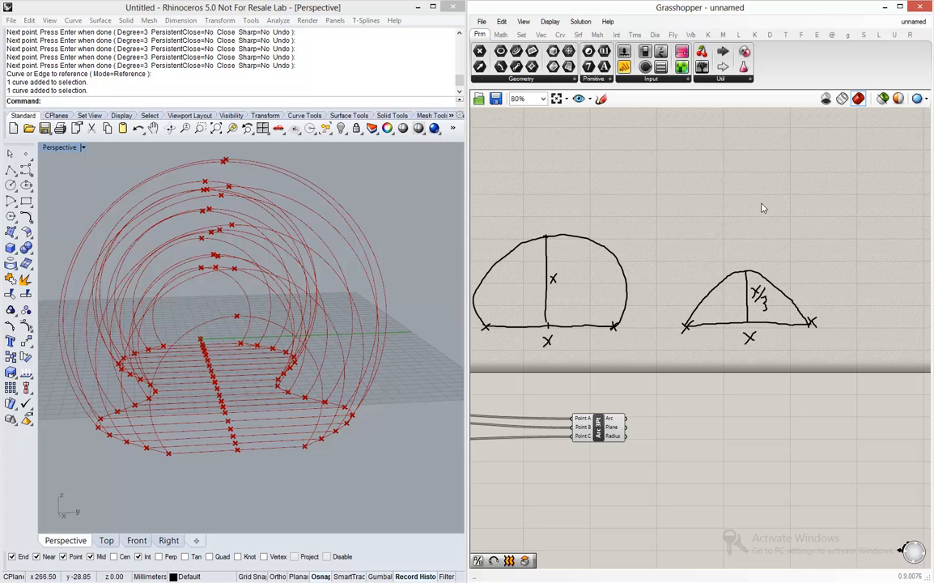
Step: Spread the Length and Unit Z components apart to make room between them
scroll(761, 208, down, 4)
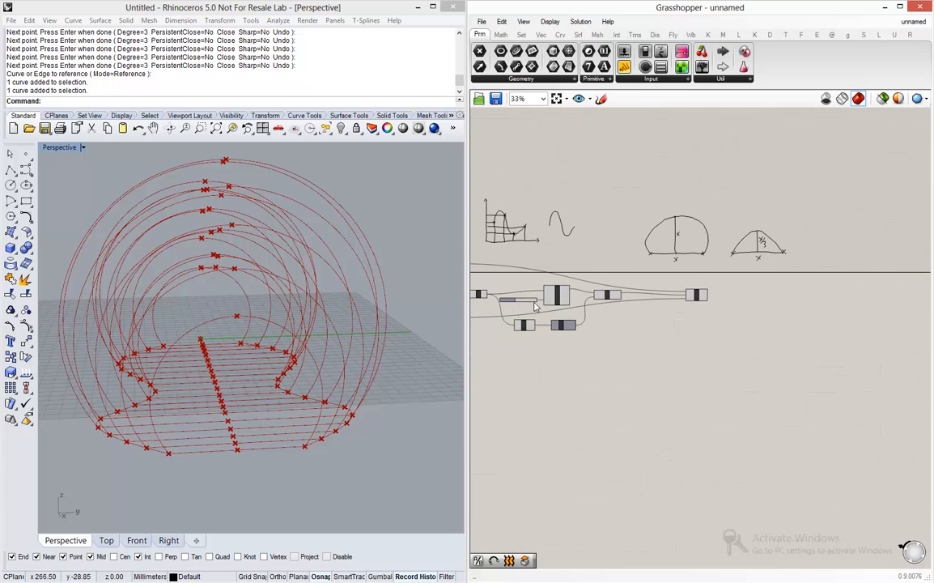
scroll(534, 306, up, 4)
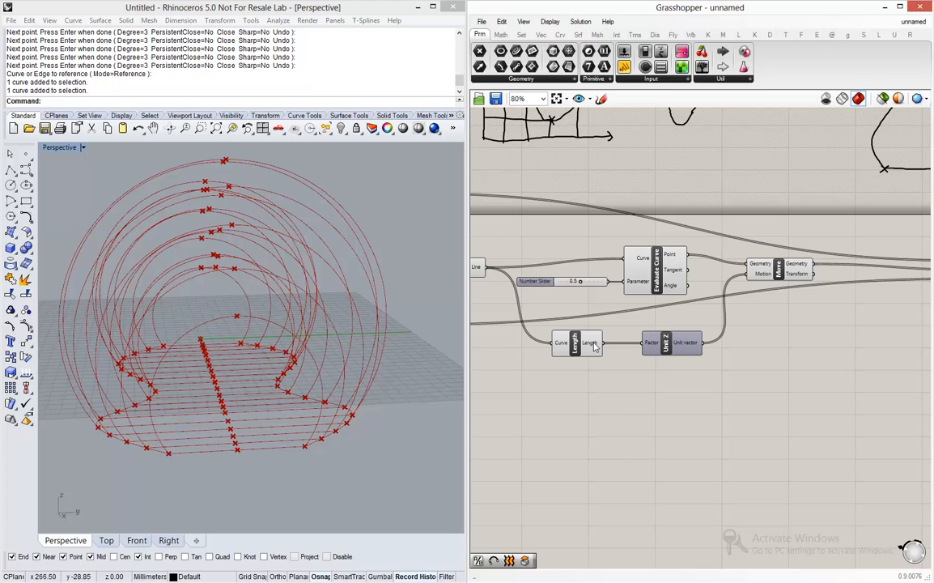
mouse_move(593, 346)
drag(576, 344, 546, 344)
click(680, 348)
drag(680, 348, 721, 345)
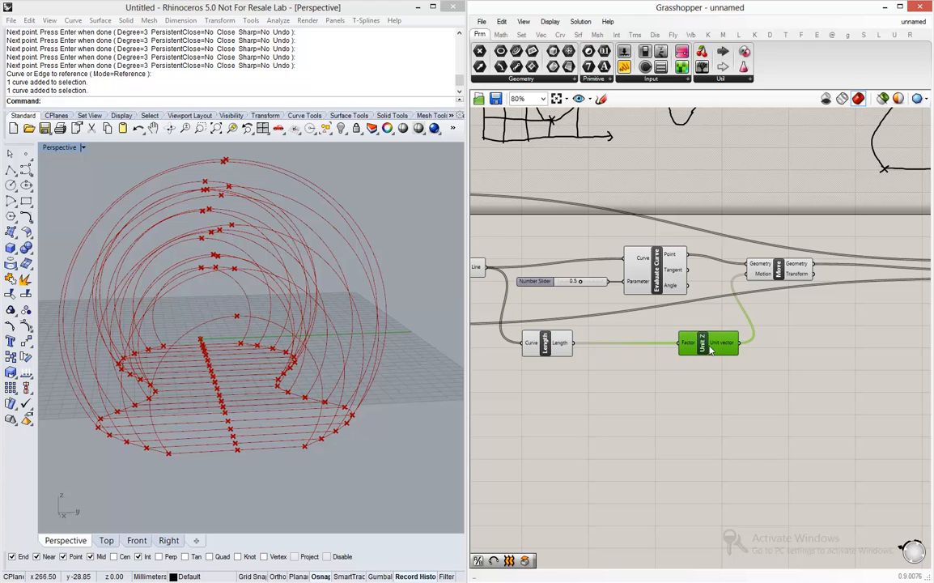
Step: Add a Division component between Length and Unit Z and feed the Length output into its input A
double_click(628, 374)
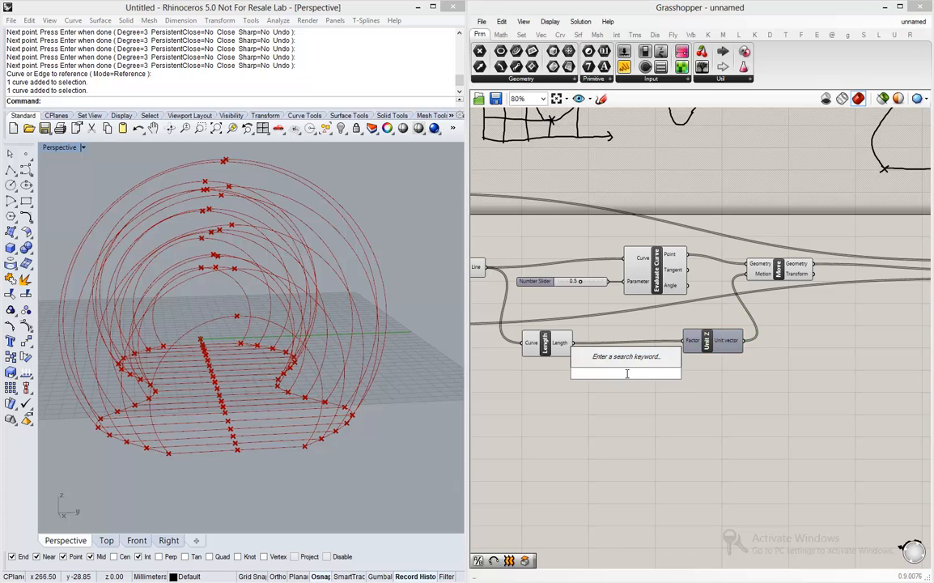
text(di)
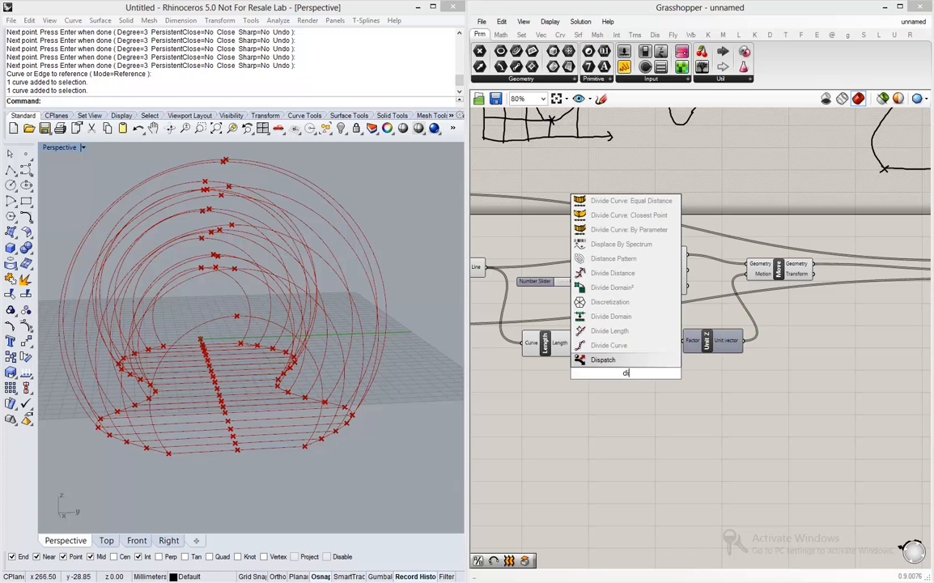
text(vision)
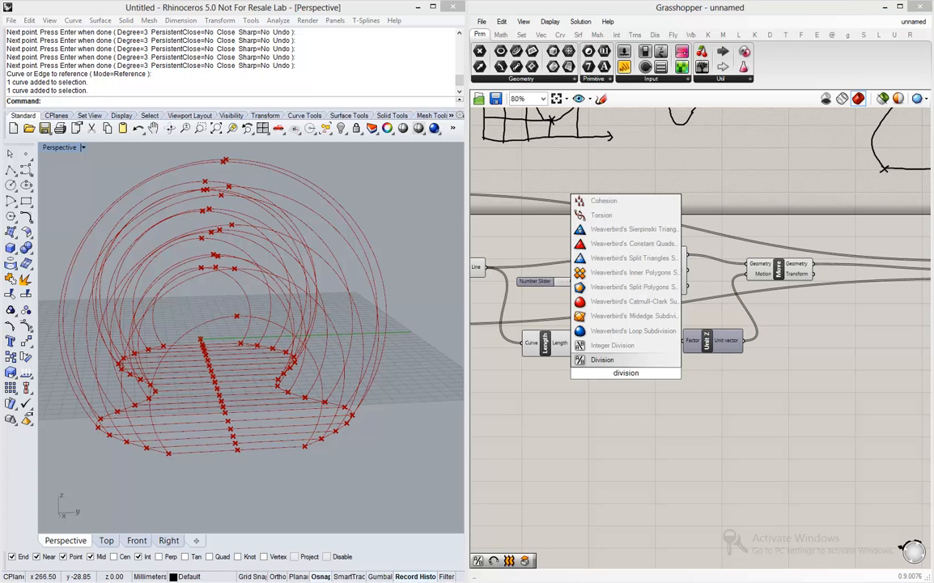
click(572, 362)
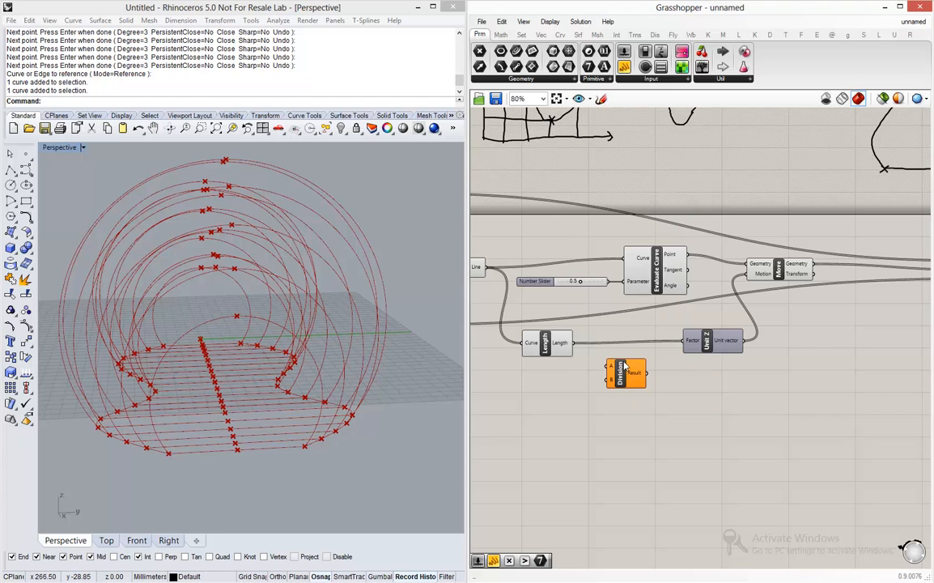
scroll(571, 364, up, 3)
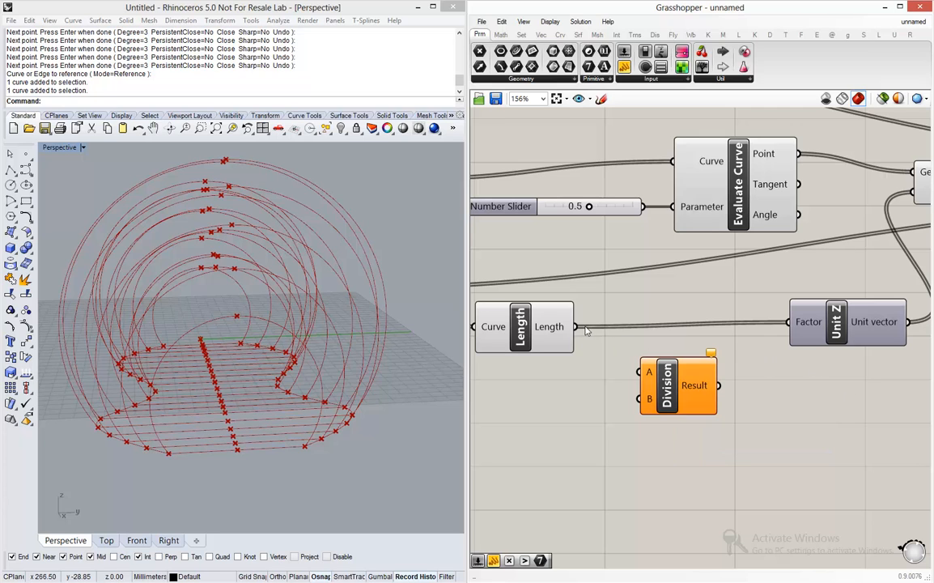
drag(574, 326, 648, 374)
Step: Add a number slider with value 3, connect it to Division input B and place it beneath the Length component
double_click(541, 420)
text(3)
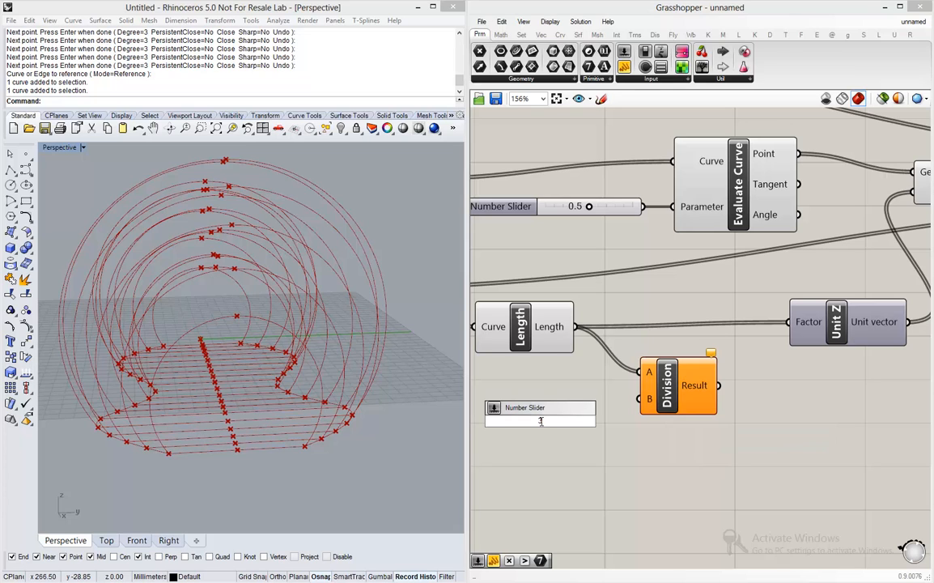
key(Return)
drag(630, 420, 648, 399)
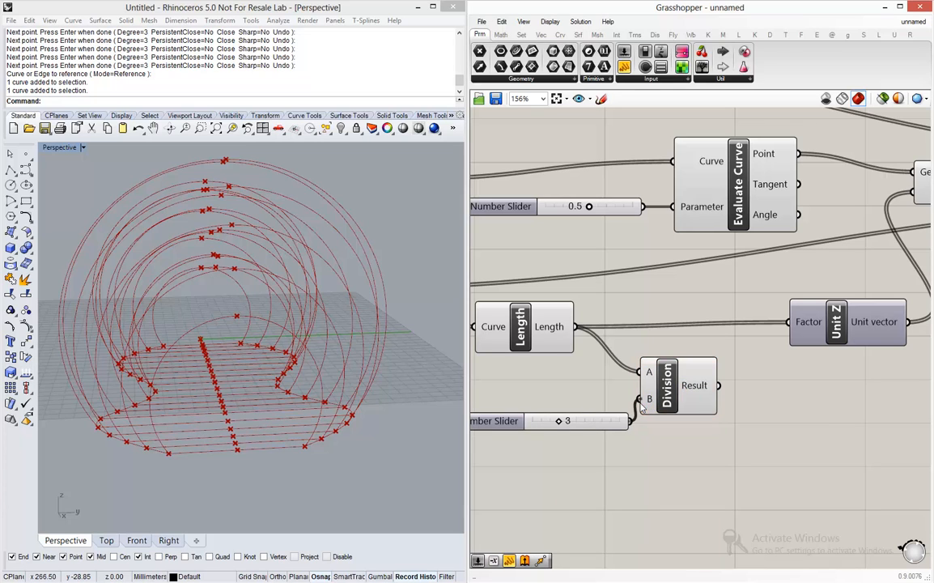
drag(603, 426, 582, 416)
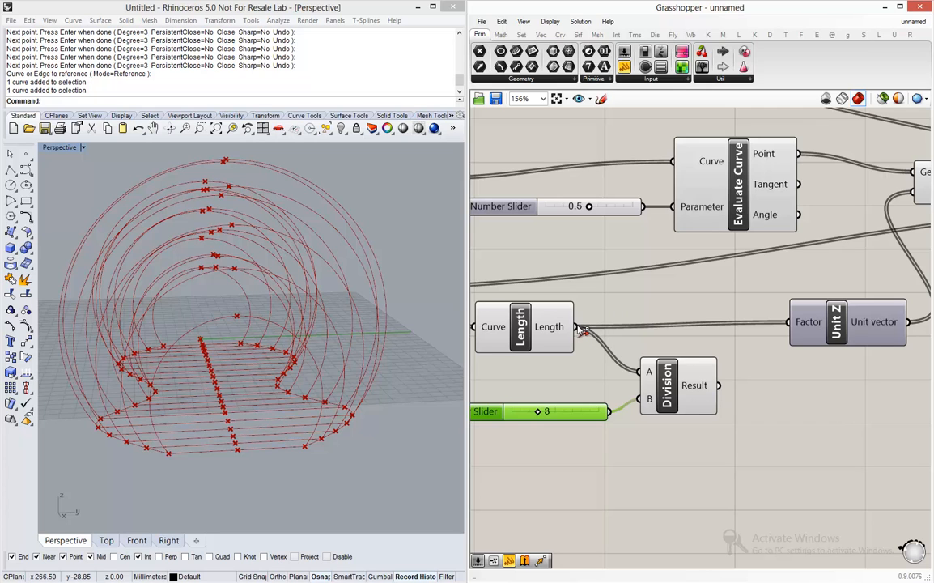
Step: Disconnect Length from the Unit Z Factor input and connect the Division result there instead
drag(581, 331, 798, 324)
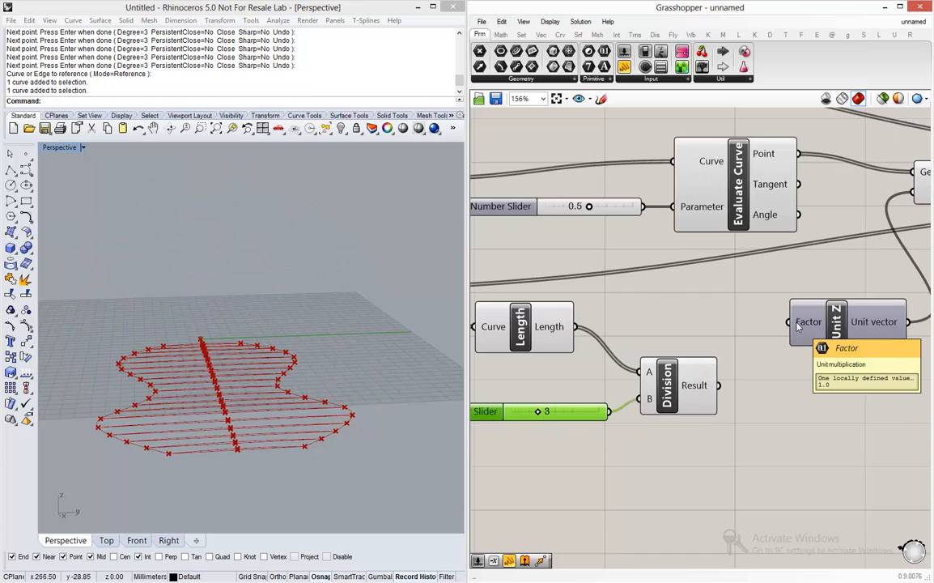
drag(577, 328, 798, 320)
drag(718, 385, 797, 324)
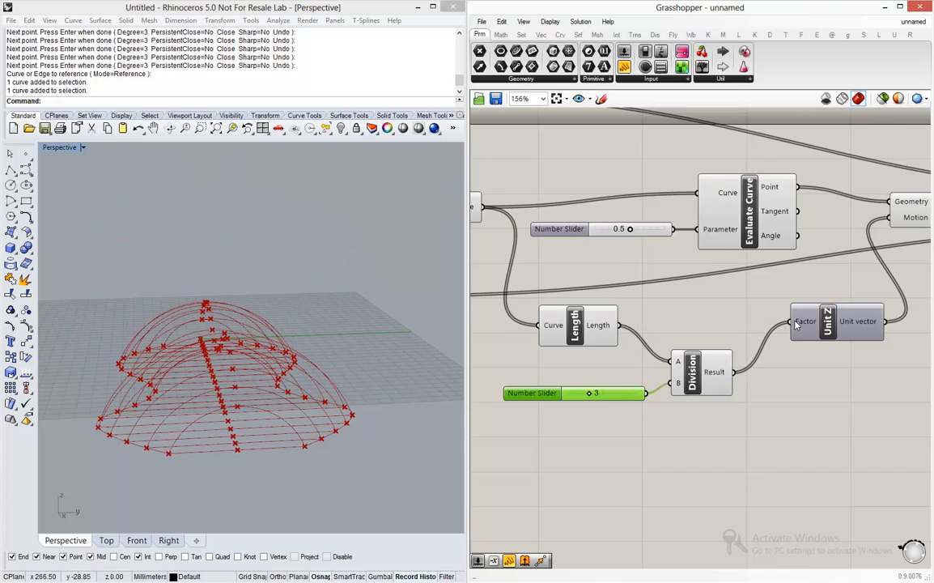
mouse_move(797, 324)
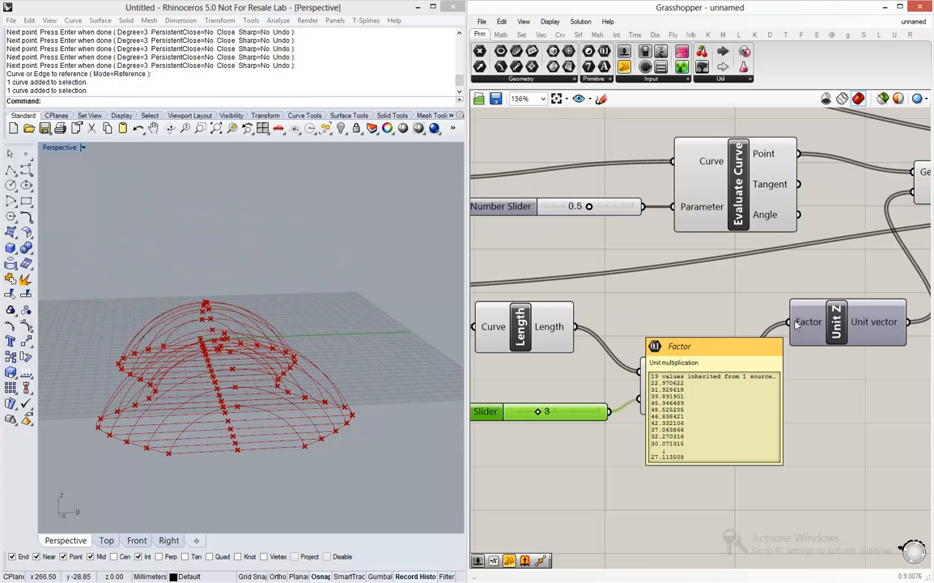
Step: Turn off the preview of all components before Arc 3Pt so that only the arcs are displayed
scroll(719, 314, down, 6)
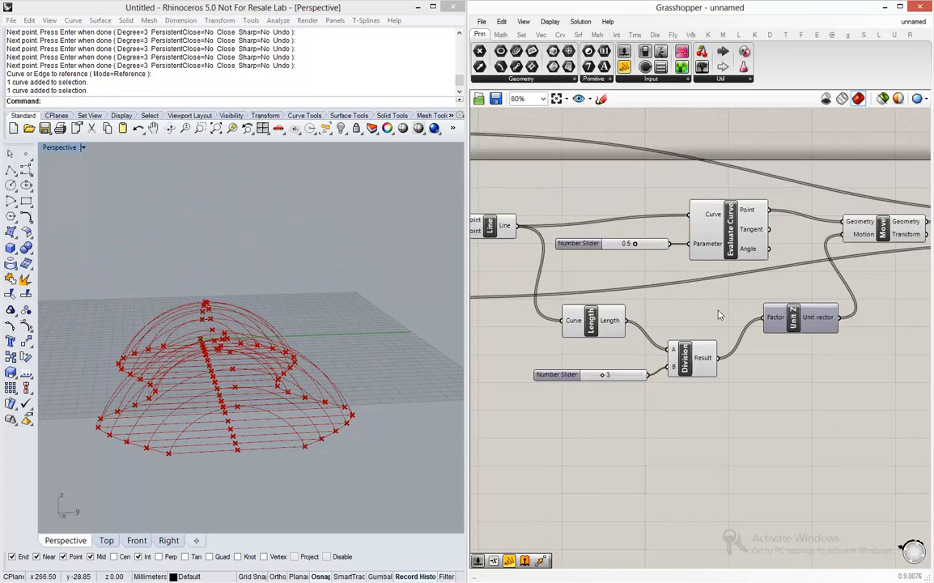
scroll(719, 314, down, 1)
drag(799, 366, 520, 257)
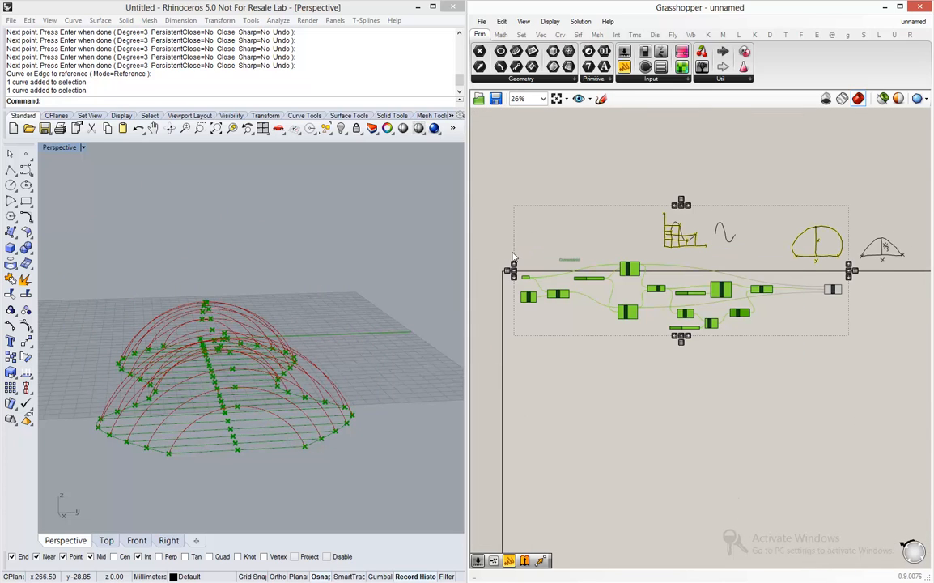
middle_click(537, 256)
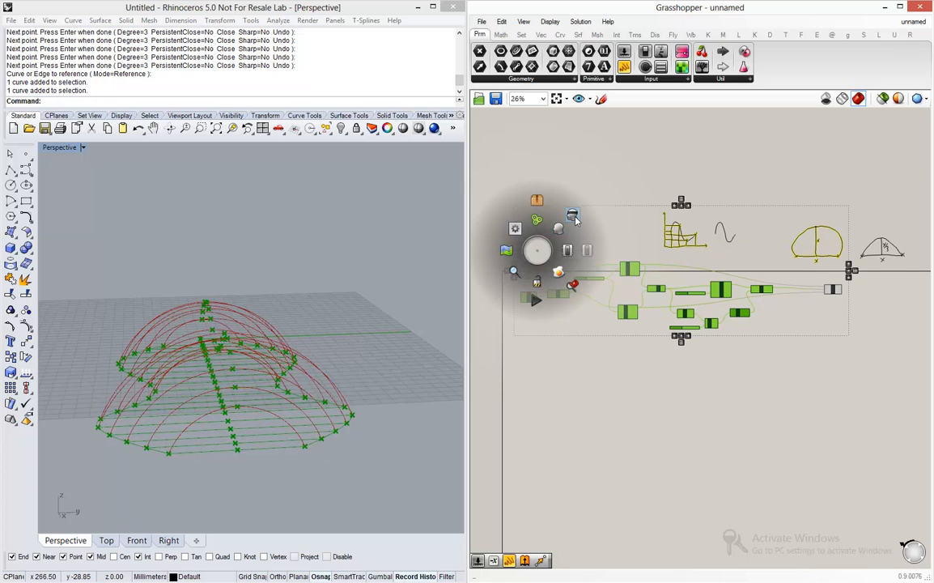
click(518, 194)
click(856, 360)
Step: Add a Loft component, connect the Arc 3Pt Arc output to its Curves input and align it so the wire runs straight
scroll(856, 349, up, 6)
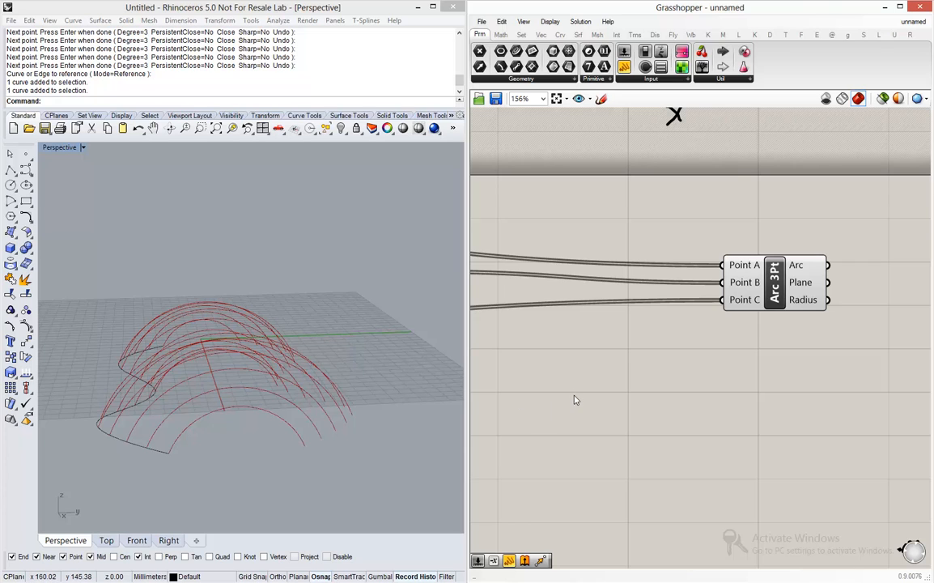
scroll(557, 378, down, 2)
scroll(805, 310, up, 4)
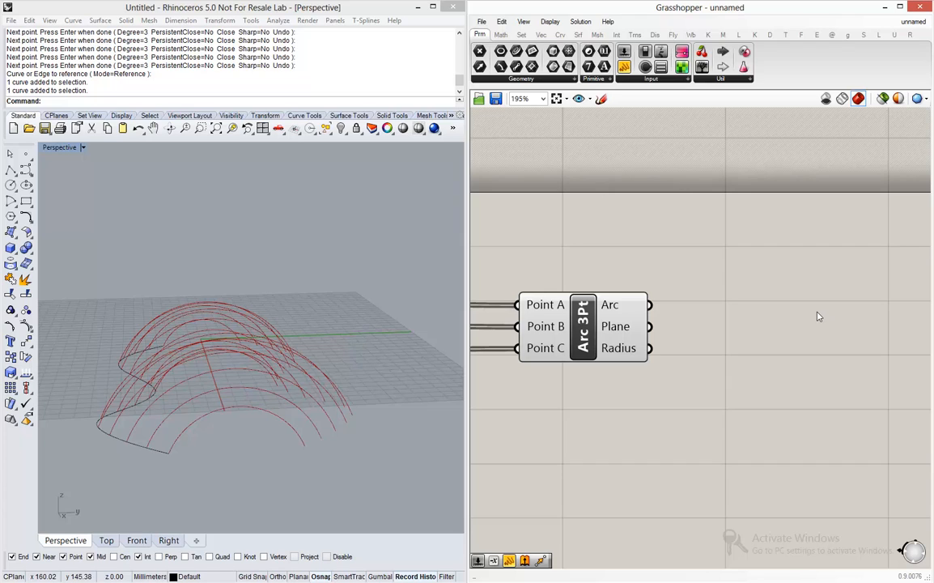
double_click(818, 313)
text(loft)
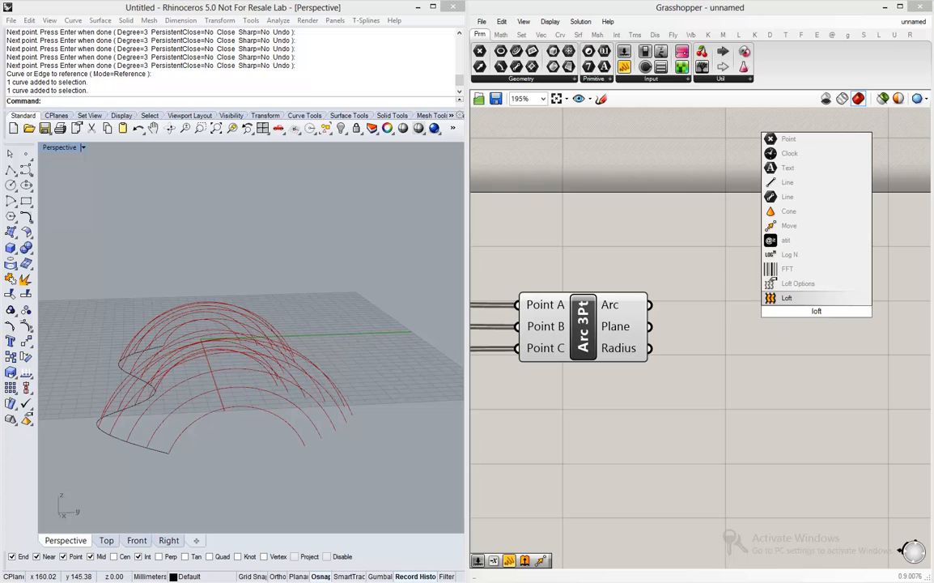
key(Return)
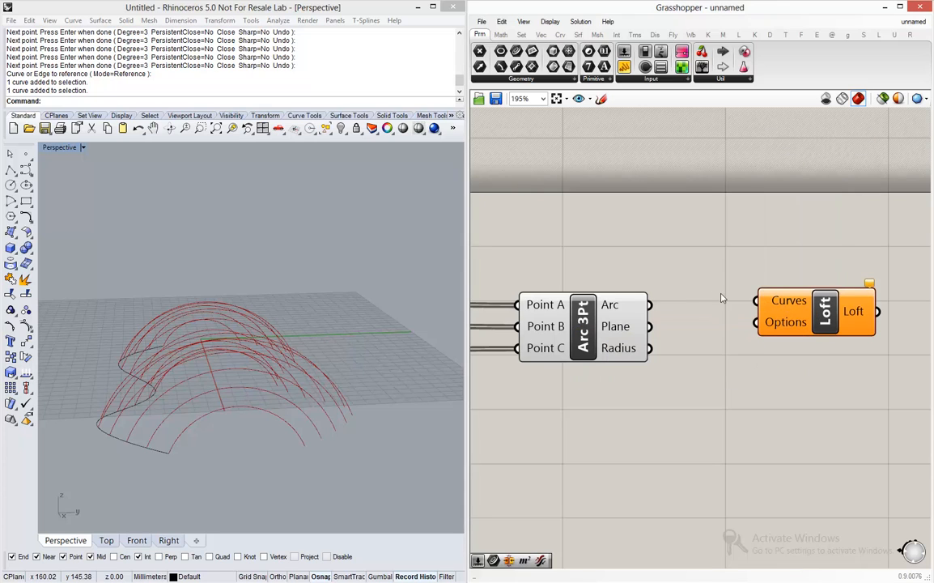
drag(671, 306, 757, 301)
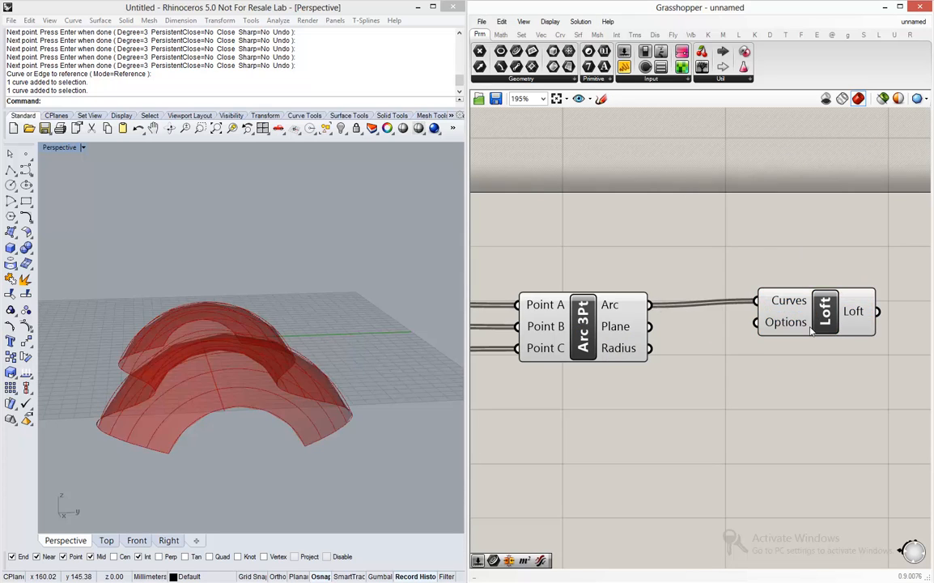
drag(812, 321, 832, 328)
click(644, 279)
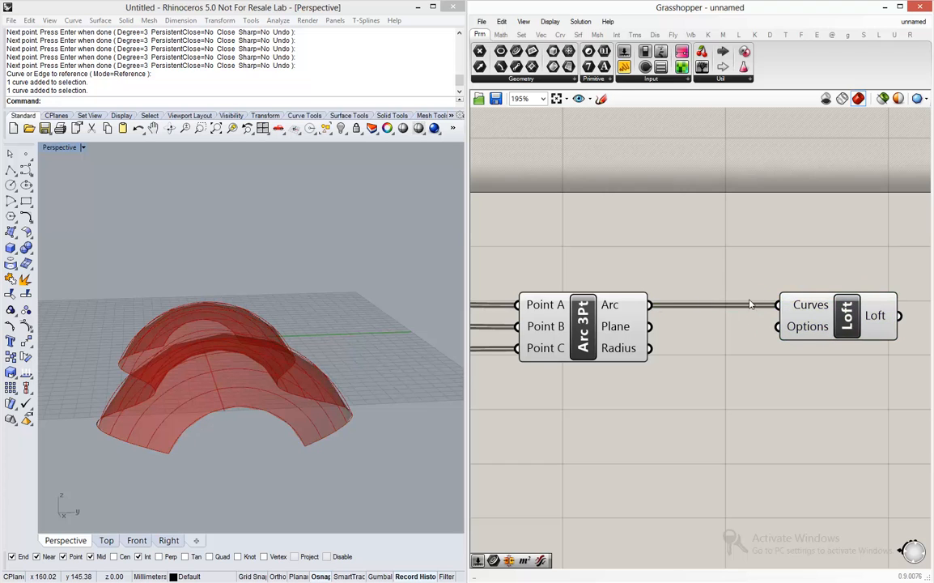
Step: Turn off the preview of the Arc 3Pt component so that only the lofted surface is displayed
scroll(678, 279, down, 5)
drag(620, 280, 613, 276)
middle_click(614, 275)
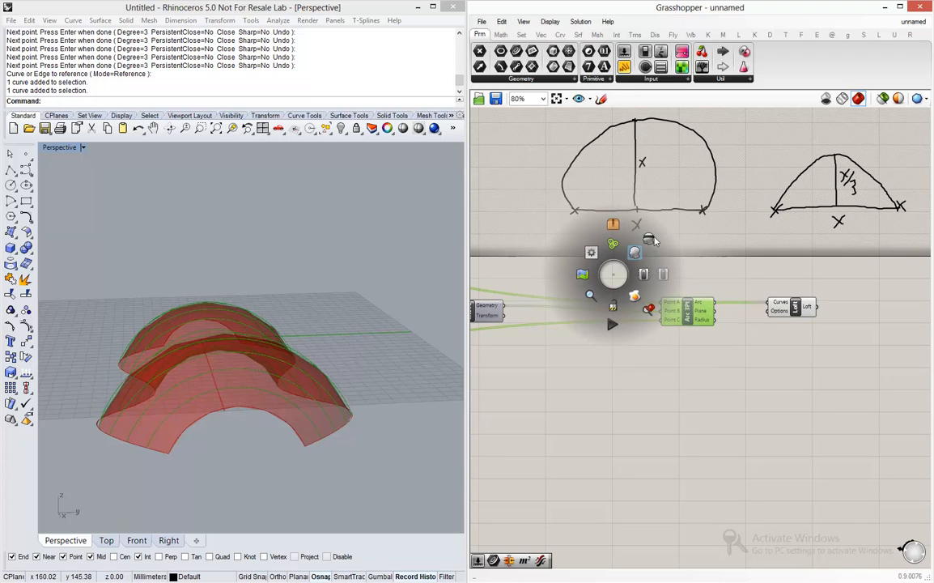
click(652, 239)
Step: Group all components and sketches on the canvas and name the group SUPERFICIE
scroll(820, 300, down, 8)
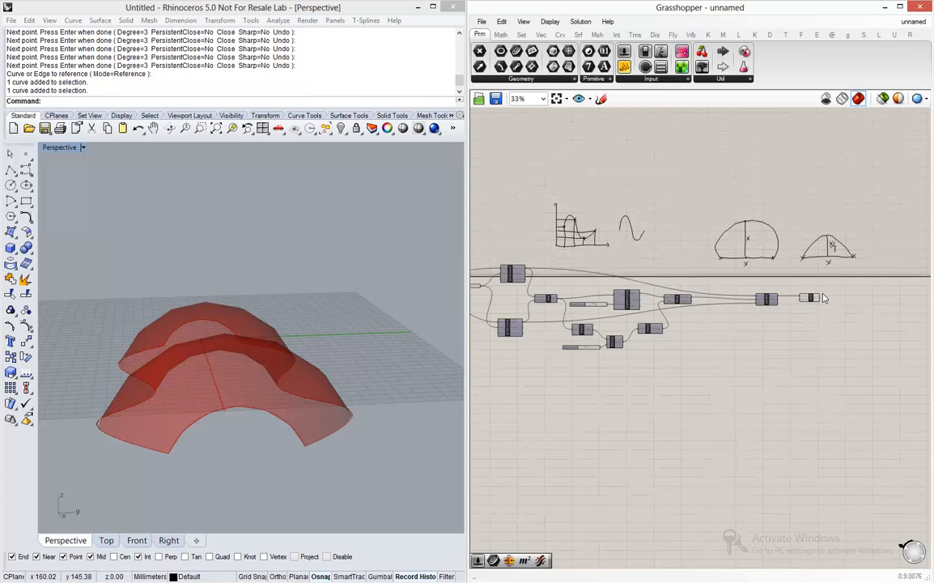
drag(831, 373, 538, 219)
middle_click(640, 270)
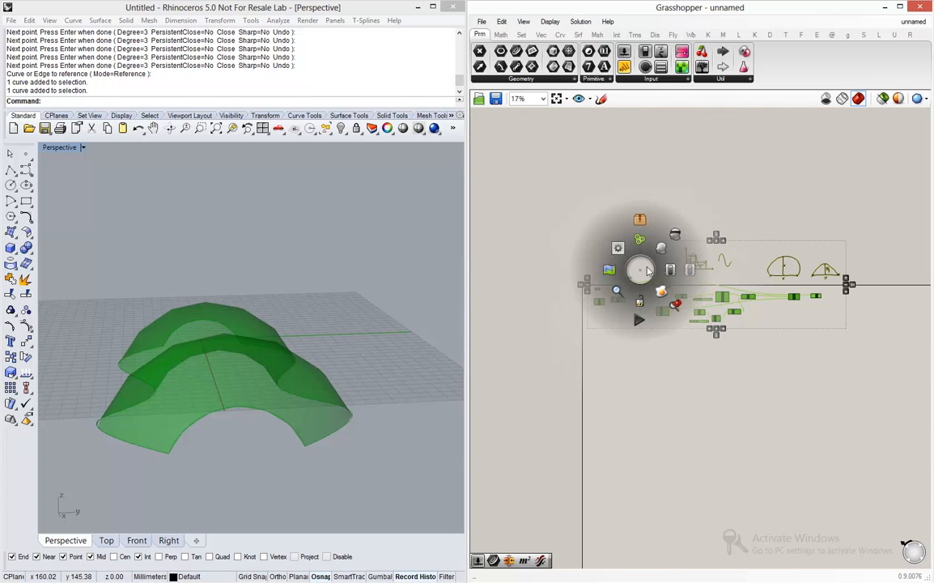
click(646, 239)
scroll(663, 225, up, 3)
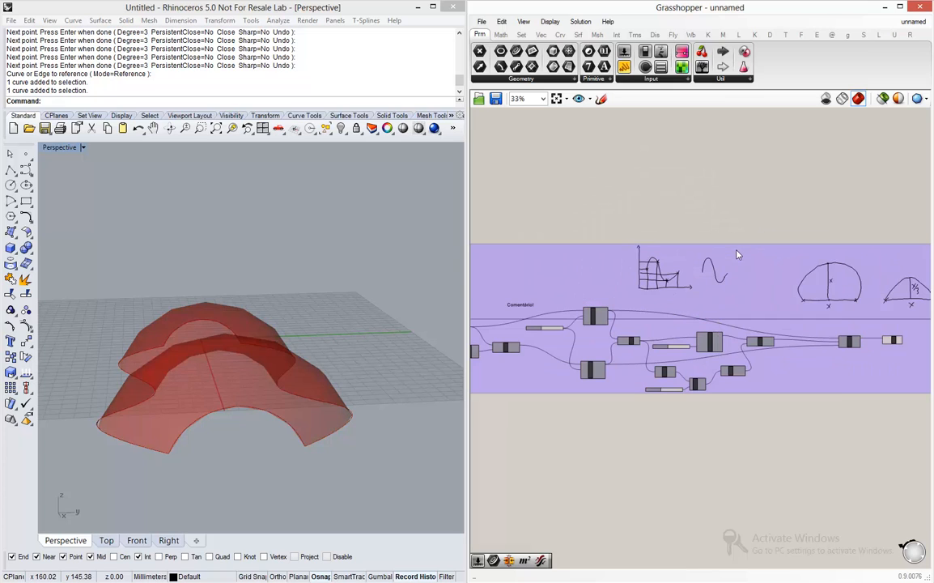
right_click(739, 259)
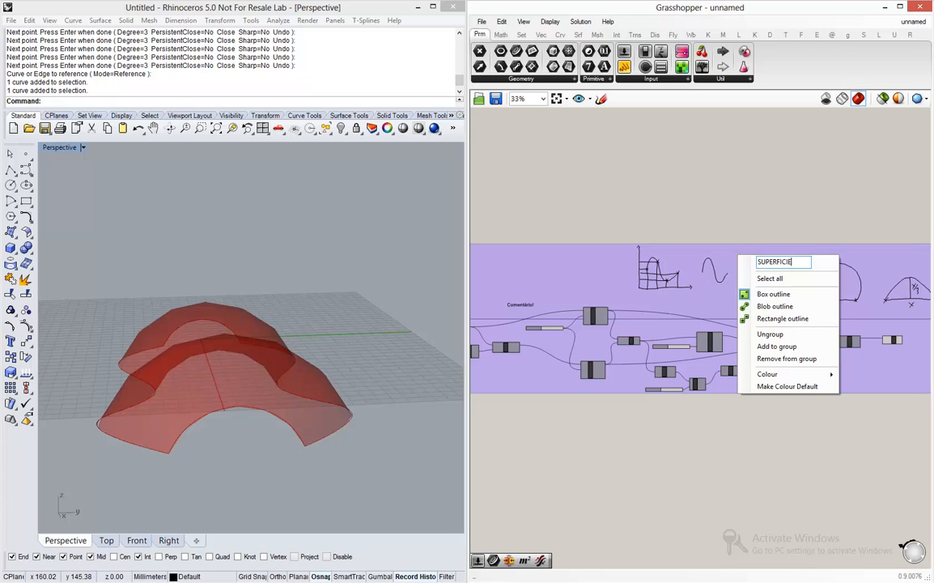
key(Return)
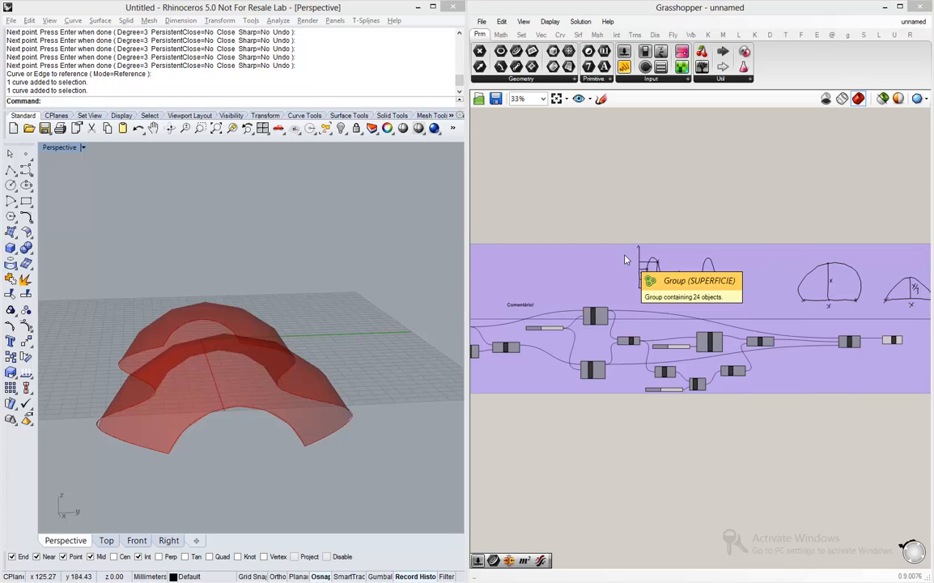
Step: Examine the lofted surface from several angles and locate the Loft component that produces it
right_drag(161, 323, 301, 367)
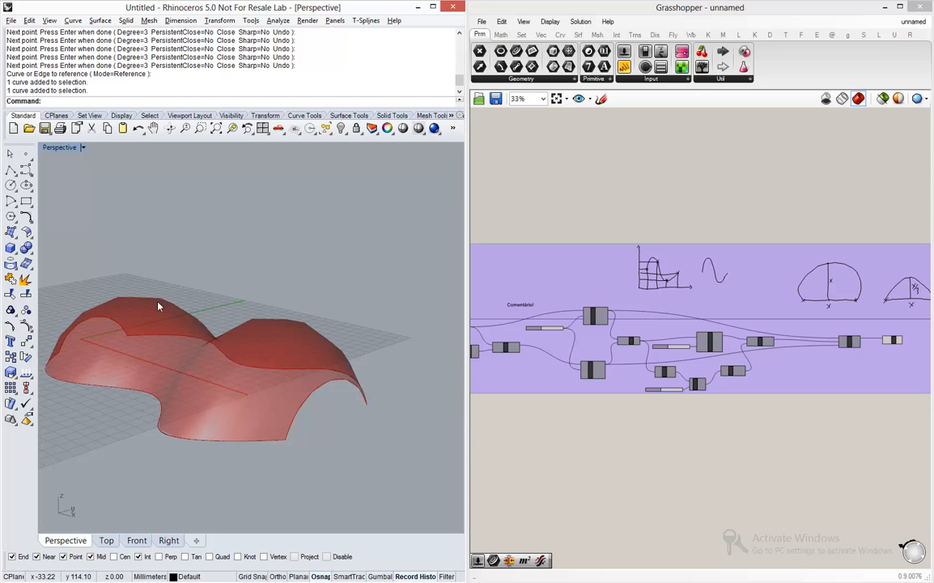
right_drag(92, 314, 237, 355)
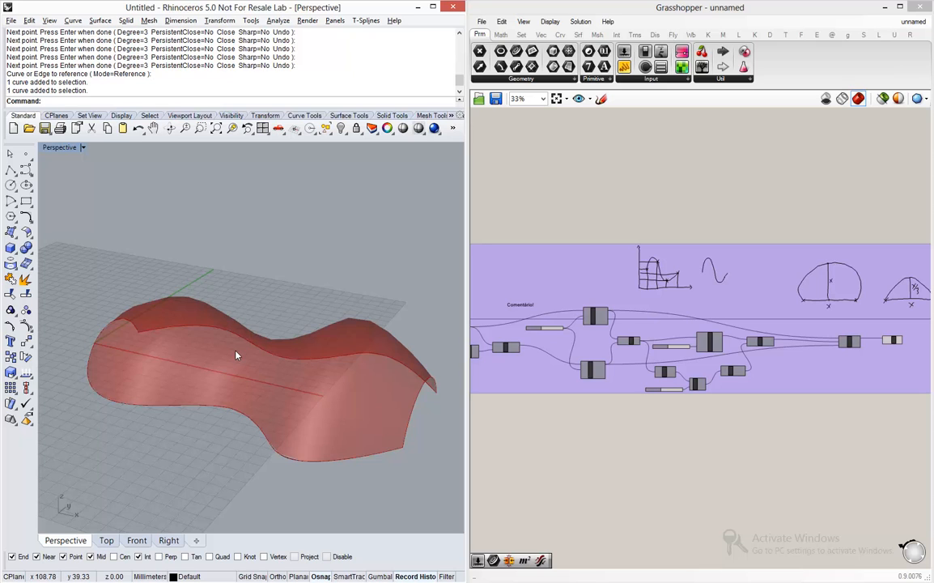
right_drag(813, 315, 591, 304)
click(672, 334)
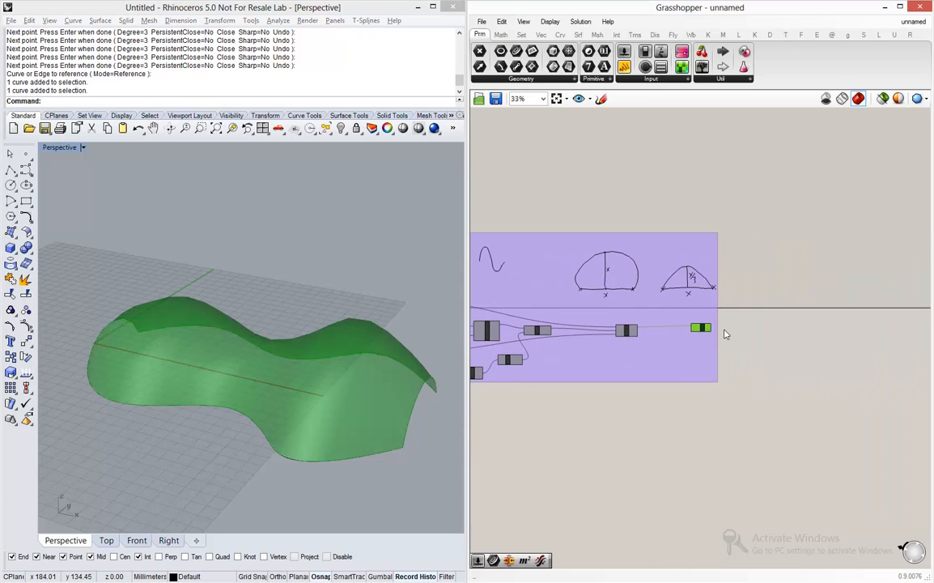
click(721, 328)
scroll(716, 324, up, 3)
scroll(704, 328, up, 1)
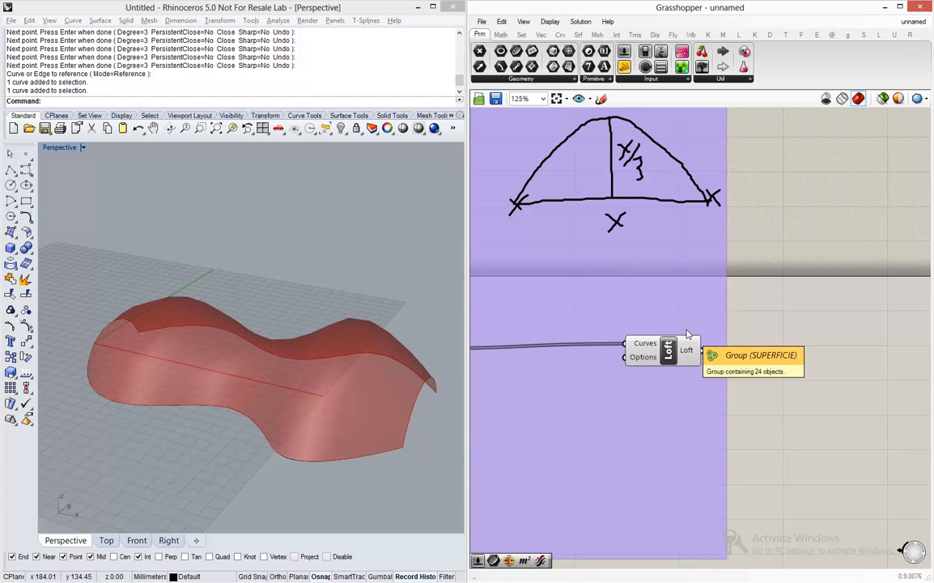
right_drag(409, 368, 358, 369)
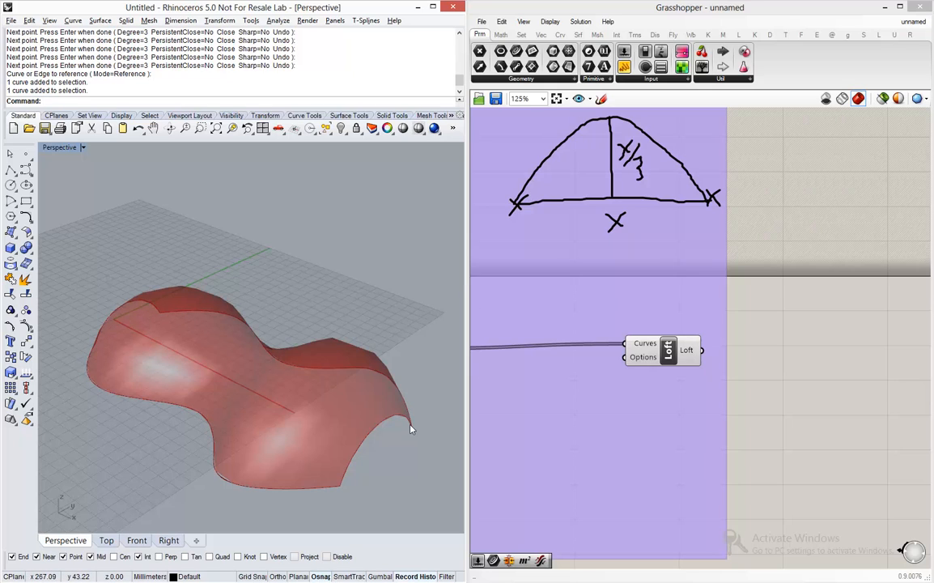
Step: Switch to the PowerPoint presentation to review the Parameter Space slide, and return to Rhino and Grasshopper
key(alt+Tab)
key(alt+Tab)
key(alt+Tab)
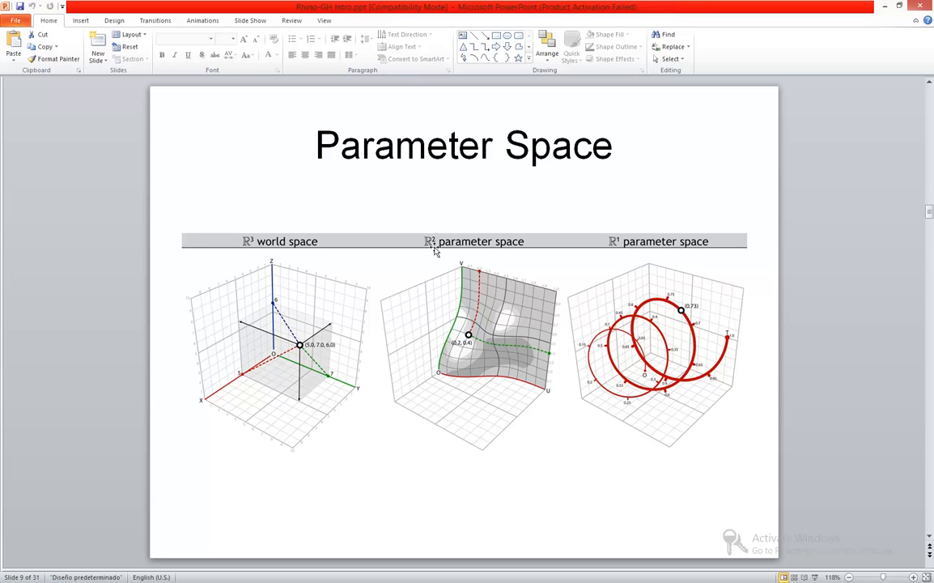
key(alt+Tab)
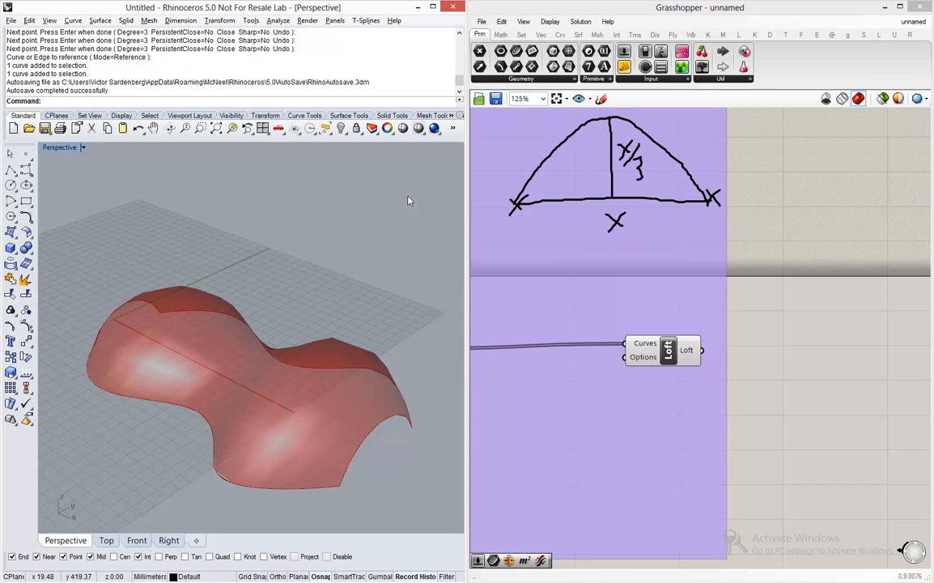
Step: Add a Divide Domain² component on the empty canvas beyond the SUPERFICIE group
click(747, 354)
scroll(594, 344, down, 3)
scroll(685, 361, up, 3)
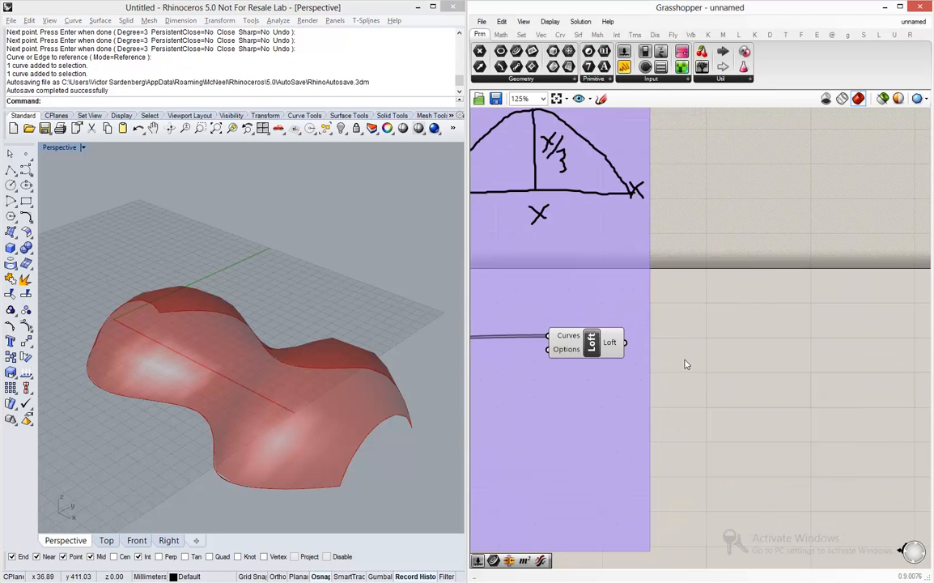
right_drag(746, 390, 723, 362)
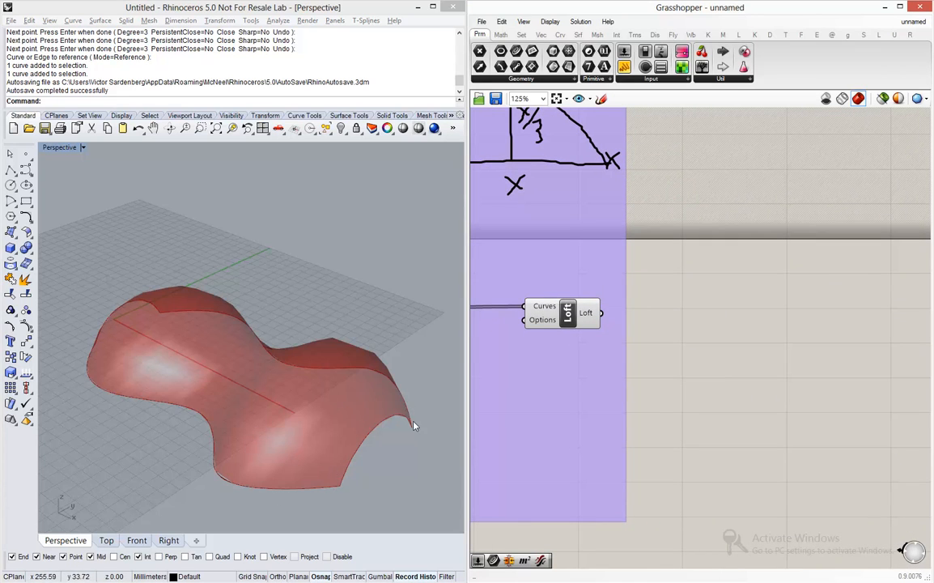
scroll(750, 338, up, 1)
double_click(750, 334)
text(d)
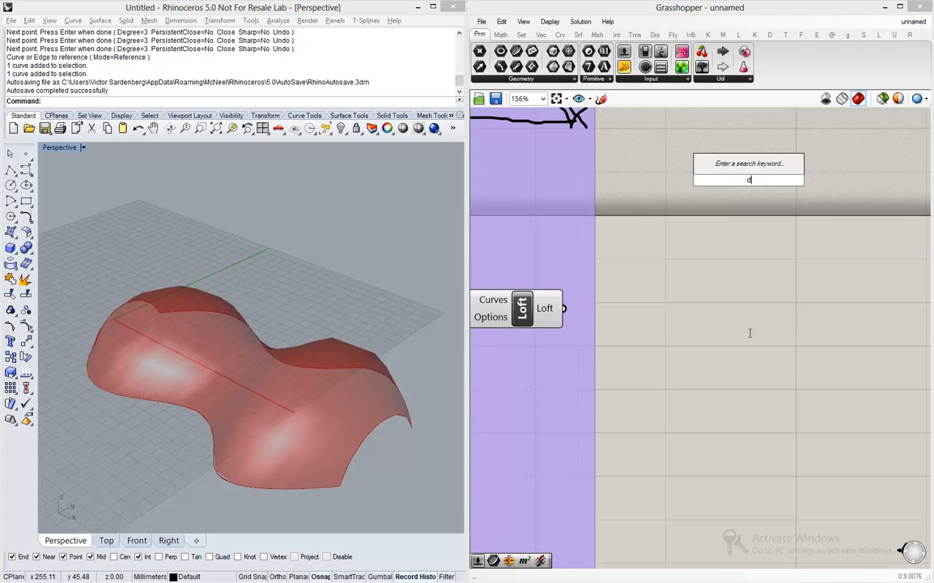
text(ivide domai)
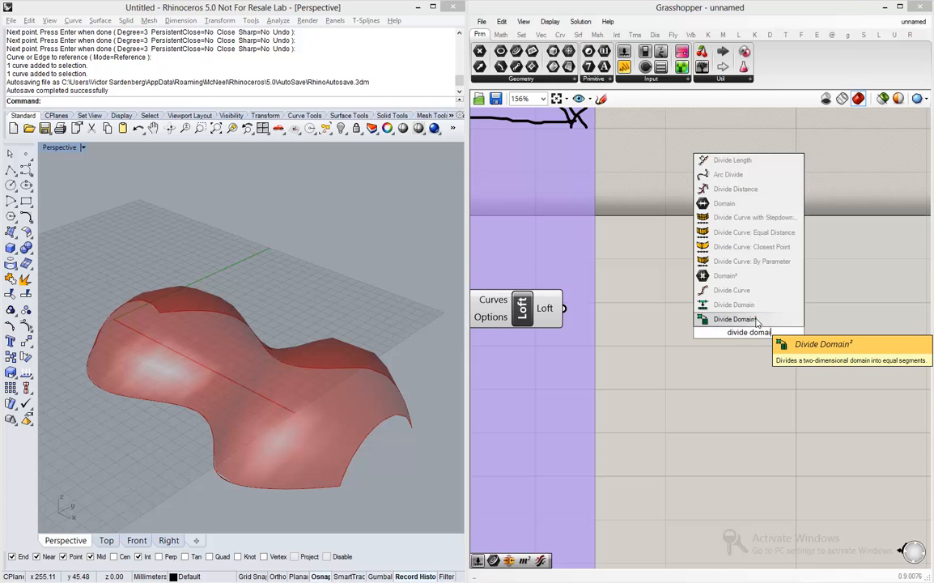
click(756, 319)
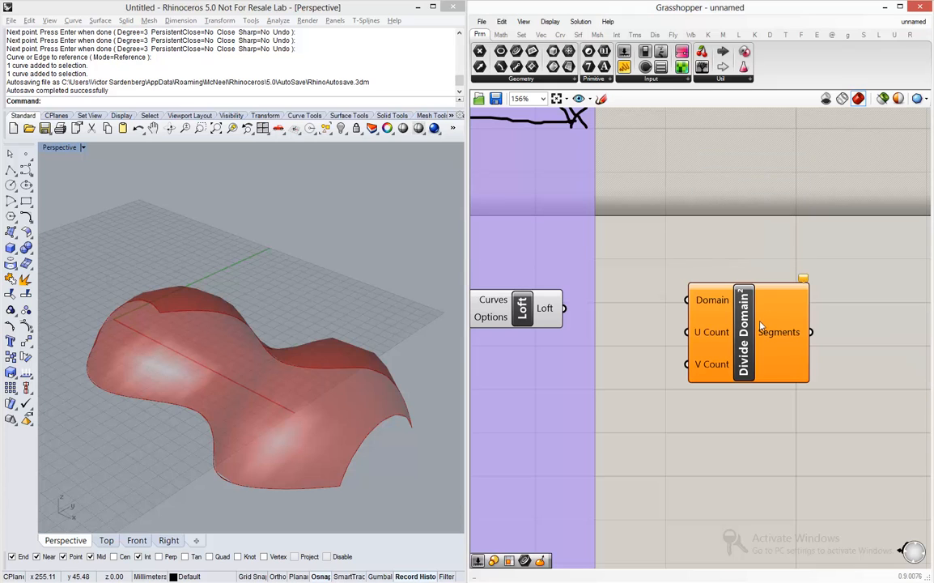
Step: Connect the Loft output to the Divide Domain² Domain input and move the component farther away from the group
drag(761, 325, 753, 363)
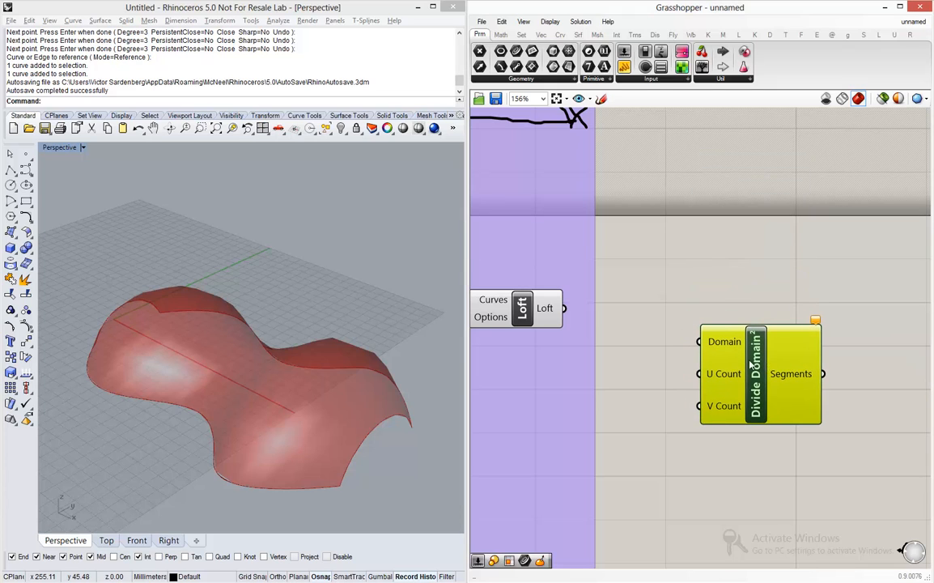
drag(564, 308, 700, 341)
scroll(752, 391, down, 2)
drag(753, 391, 822, 411)
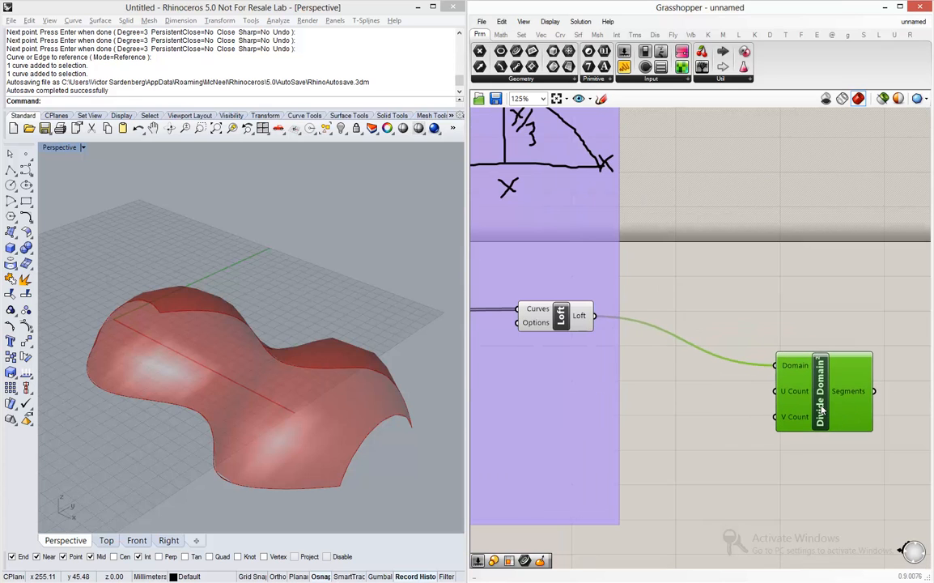
Step: Add two number sliders with values 12 and 14 beside the Divide Domain² count inputs
scroll(827, 409, up, 2)
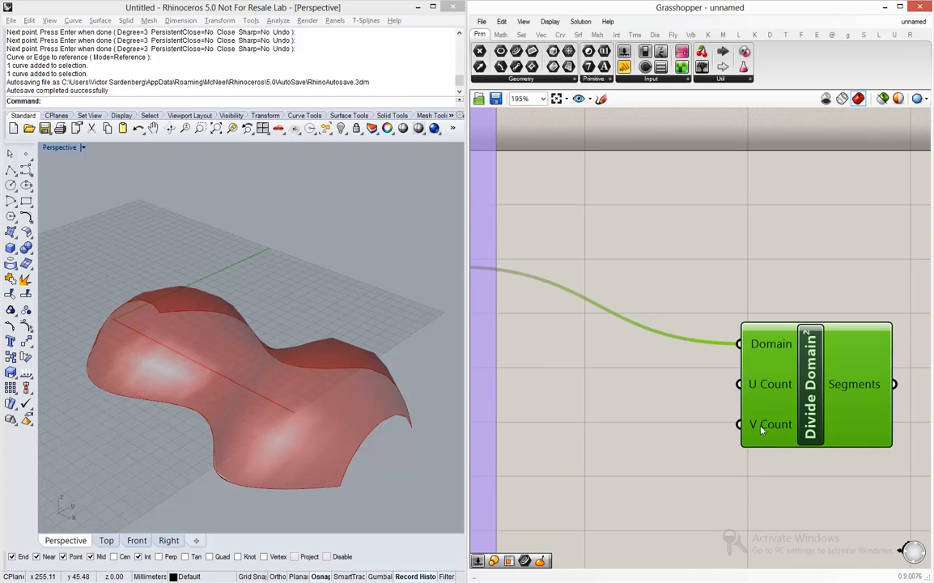
double_click(601, 379)
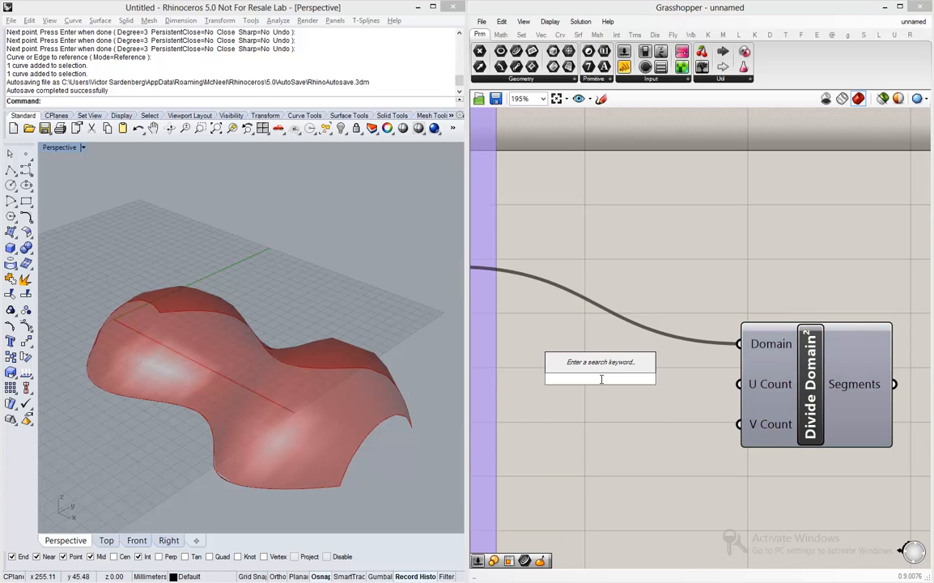
text(12)
key(Return)
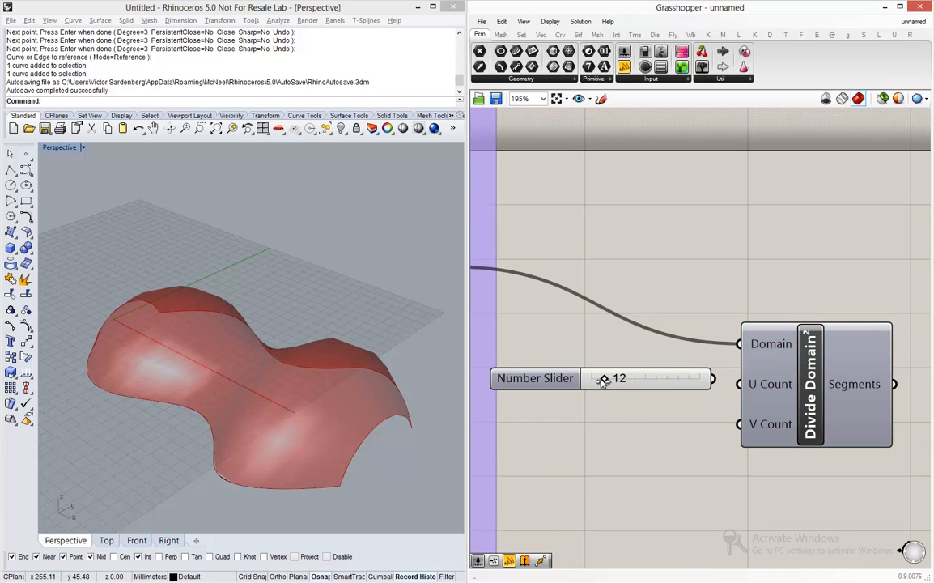
double_click(599, 432)
text(14)
key(Return)
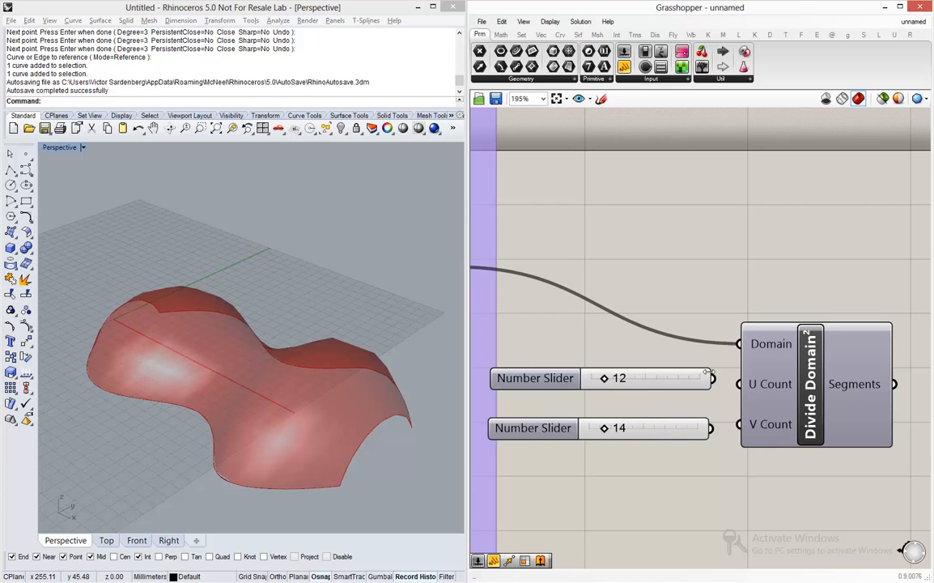
Step: Connect the 12 slider to the Divide Domain² U Count input and the 14 slider to V Count
drag(711, 377, 738, 384)
drag(711, 428, 705, 386)
scroll(586, 420, down, 1)
scroll(708, 386, down, 1)
click(623, 322)
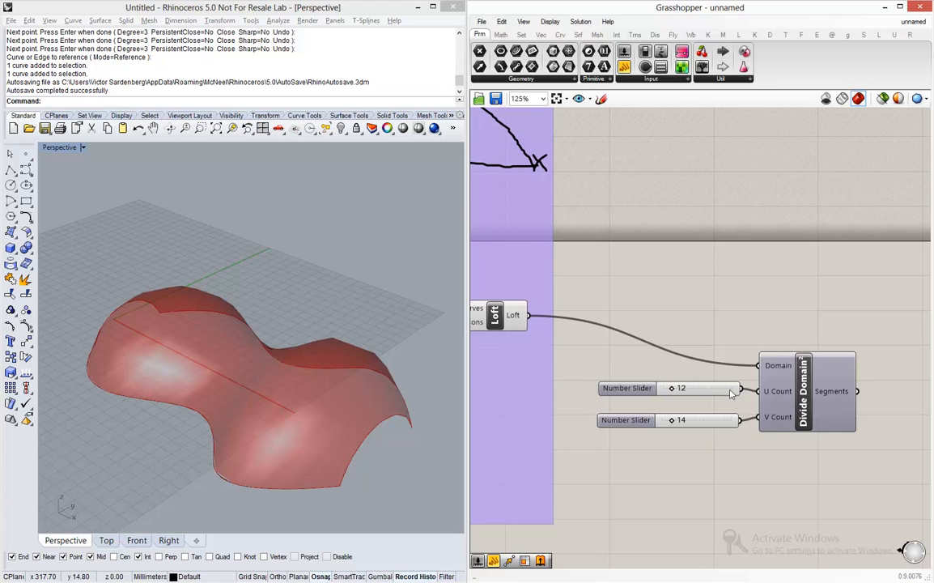
scroll(694, 346, down, 1)
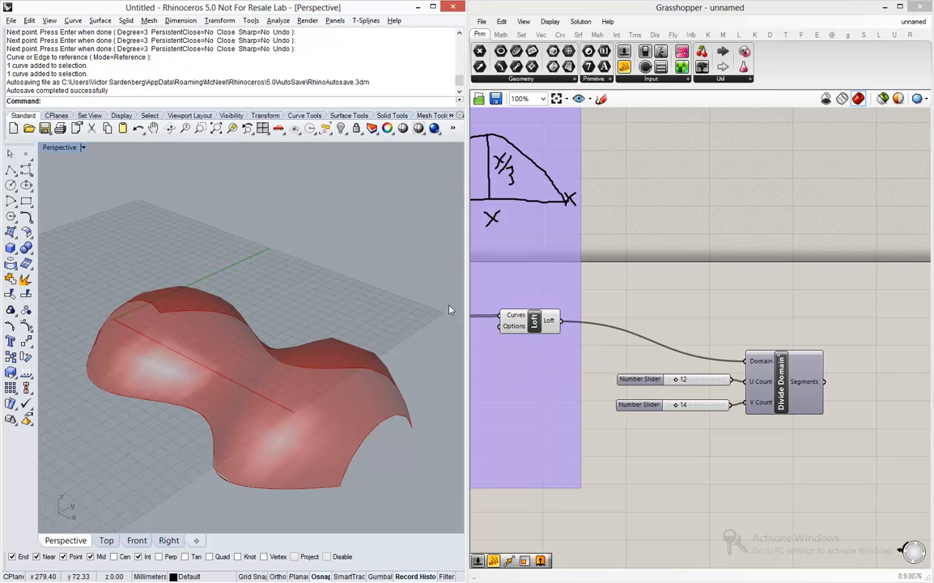
Step: Enable the preview of the Divide Domain² component and deselect it
click(789, 395)
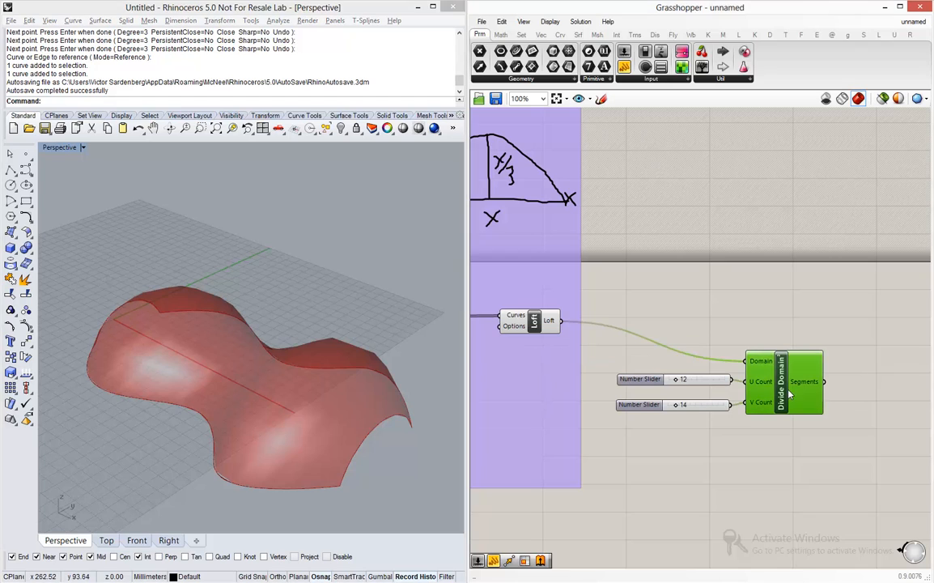
middle_click(790, 395)
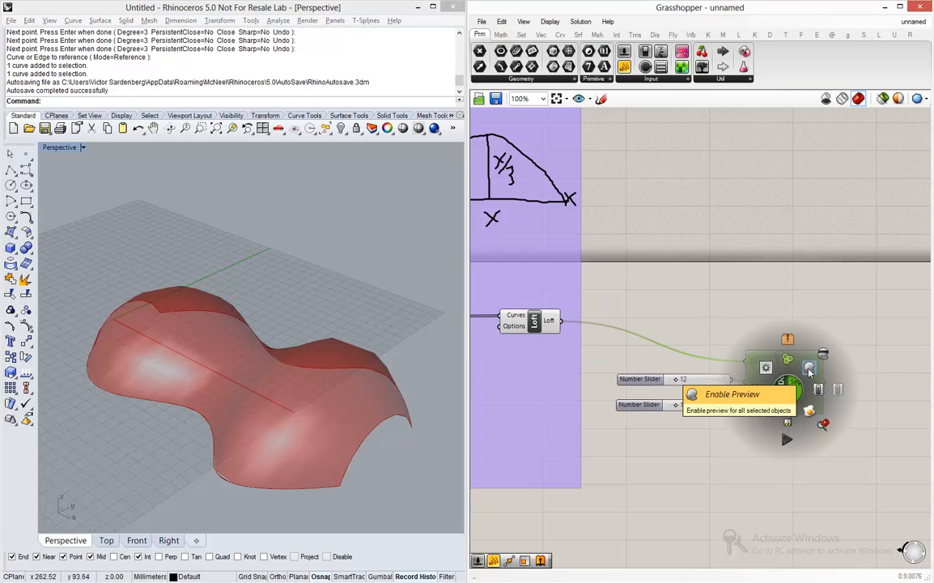
click(809, 370)
click(808, 283)
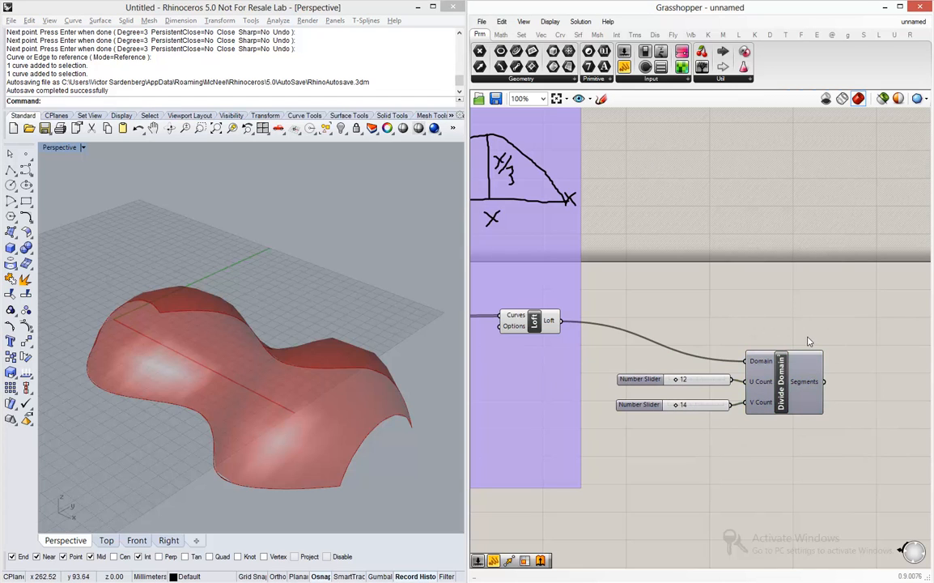
Step: Add an Isotrim component beyond Divide Domain², roughly level with the Loft component
mouse_move(807, 379)
mouse_move(892, 323)
right_down()
mouse_move(857, 350)
mouse_move(868, 362)
right_up()
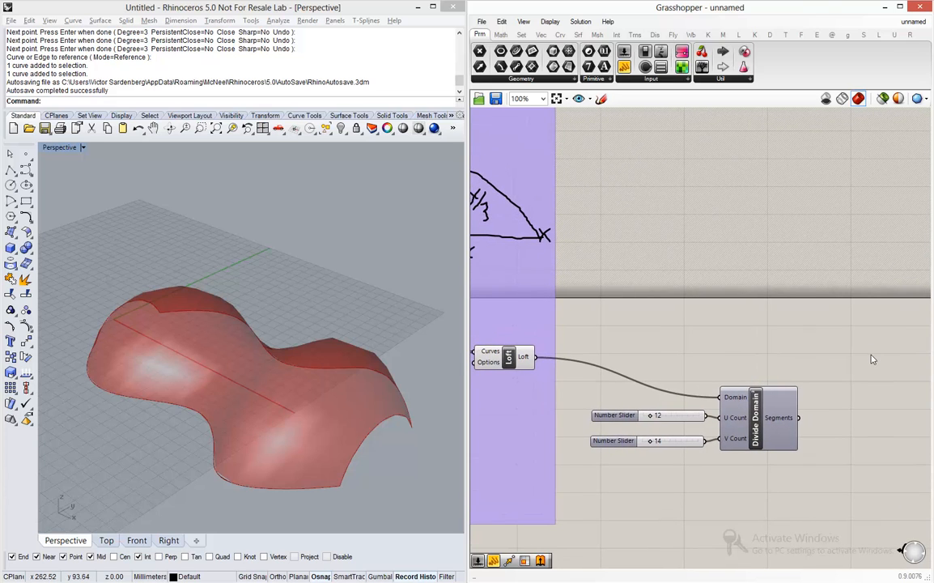
double_click(871, 356)
text(isotr)
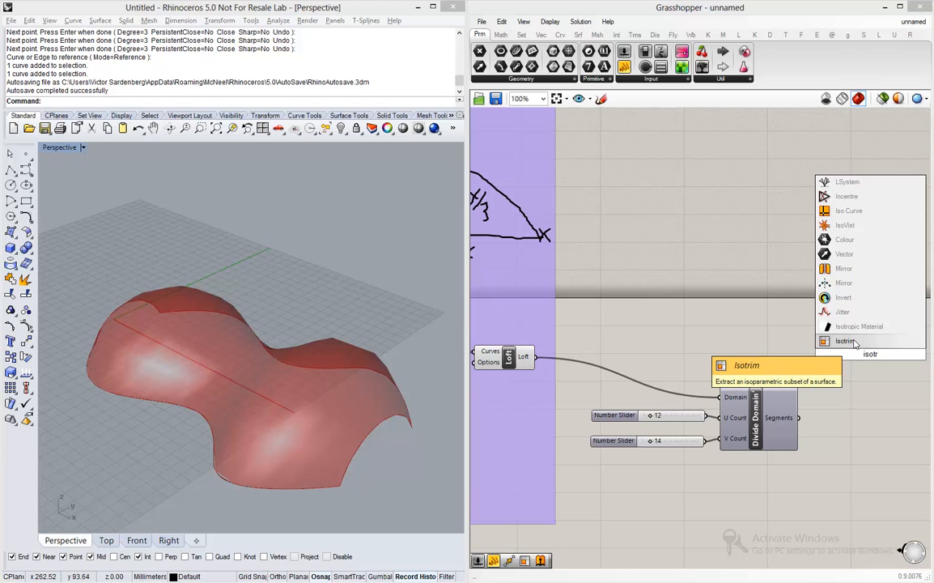
click(850, 340)
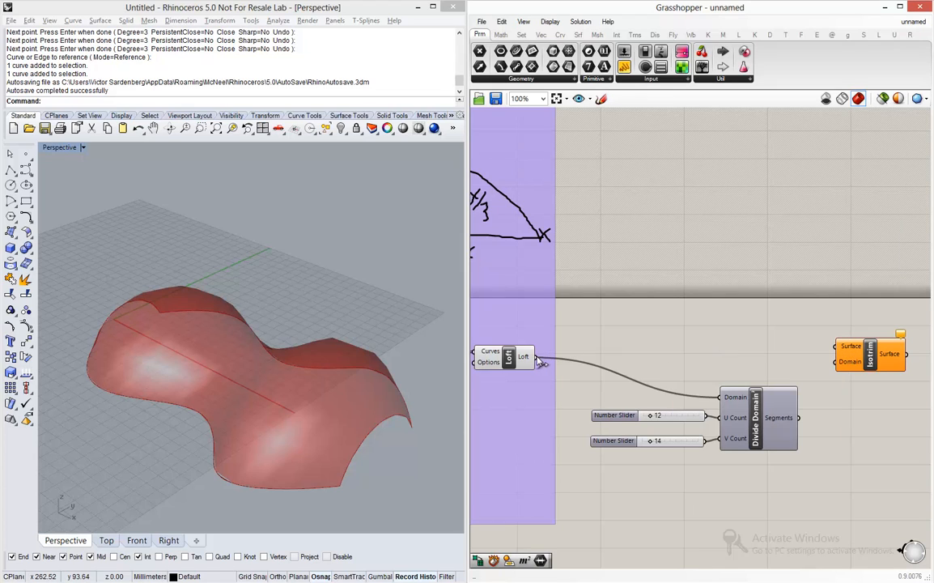
Step: Connect the Loft output to the Isotrim Surface input and the Divide Domain² Segments output to its Domain input
drag(535, 356, 837, 347)
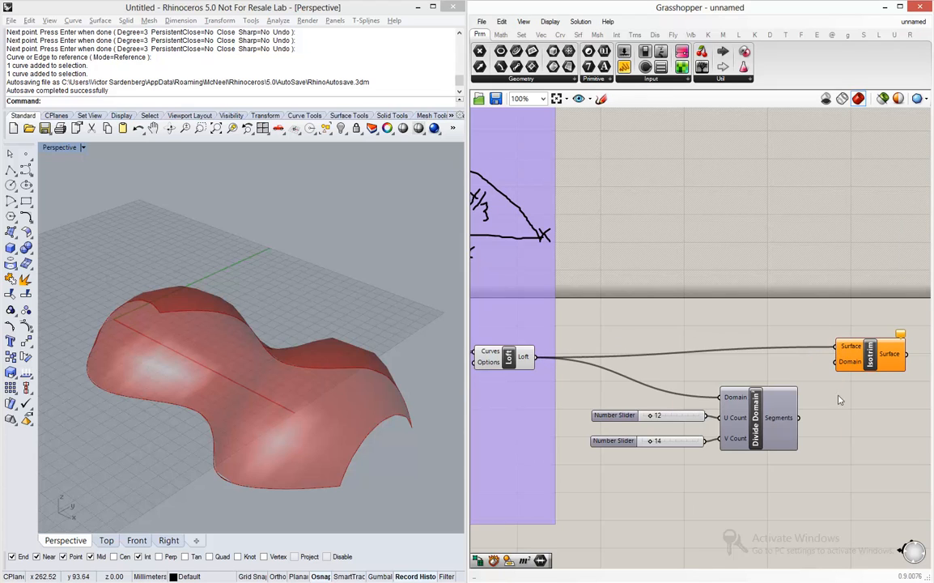
drag(798, 418, 842, 371)
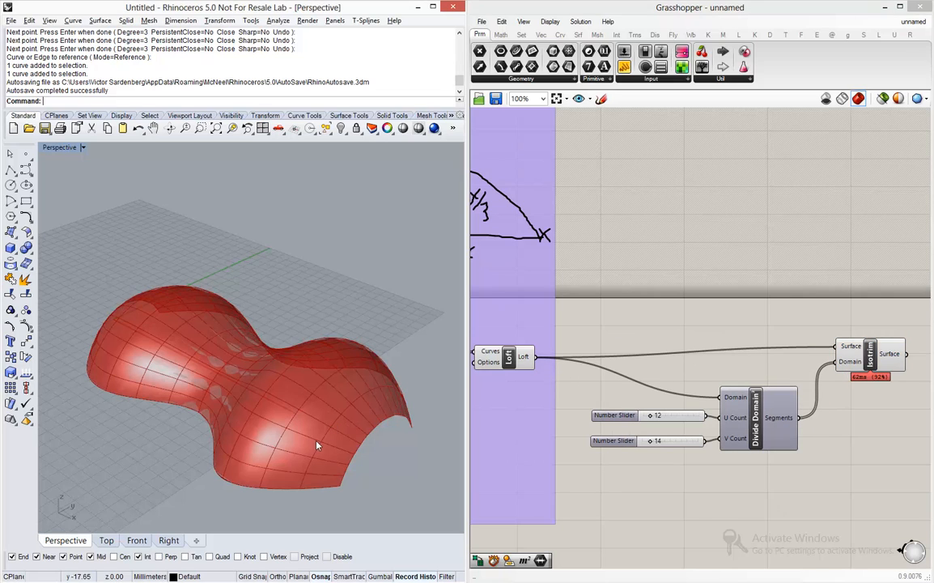
right_drag(334, 378, 358, 373)
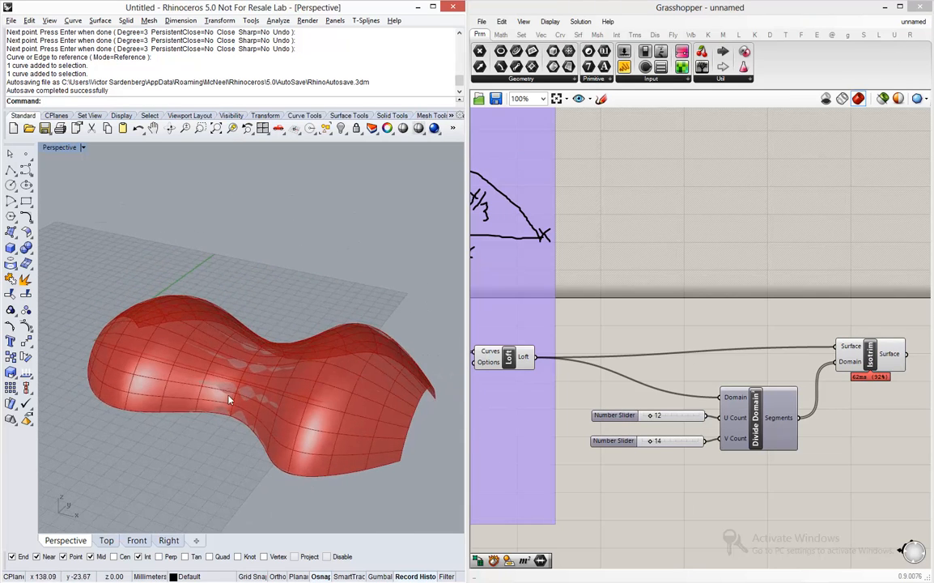
Step: Turn off the Loft component's preview so its surface stops overlapping the Isotrim panels
scroll(254, 390, up, 5)
scroll(301, 422, up, 4)
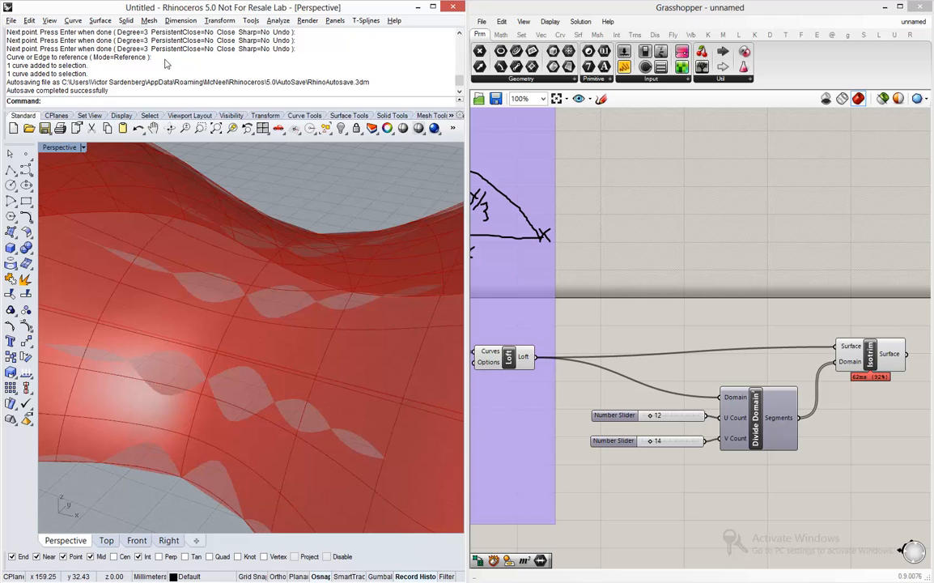
click(508, 361)
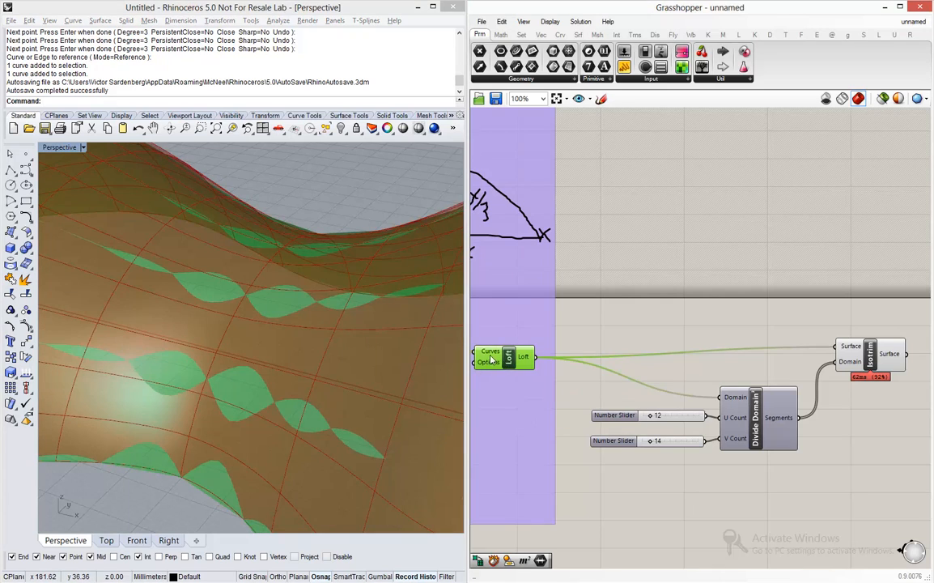
click(868, 361)
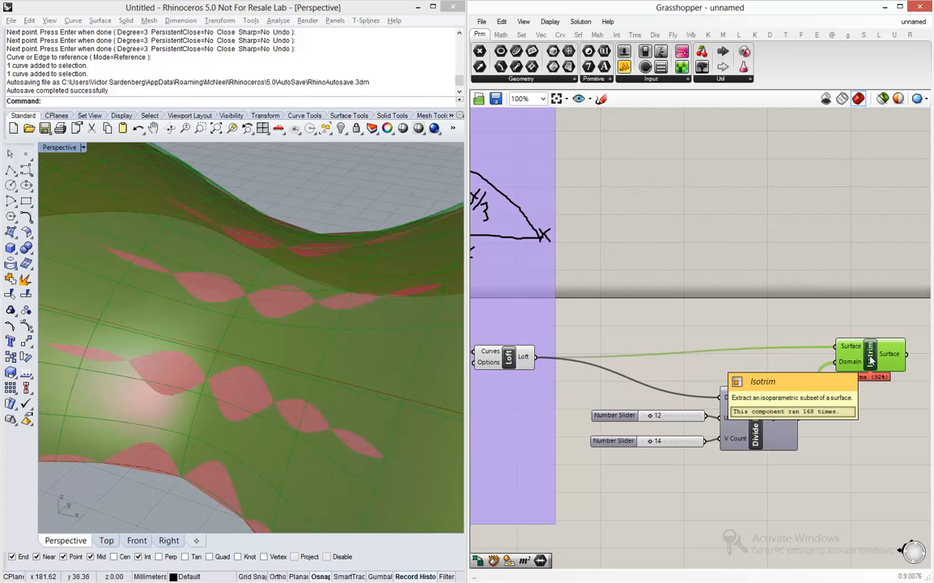
click(675, 326)
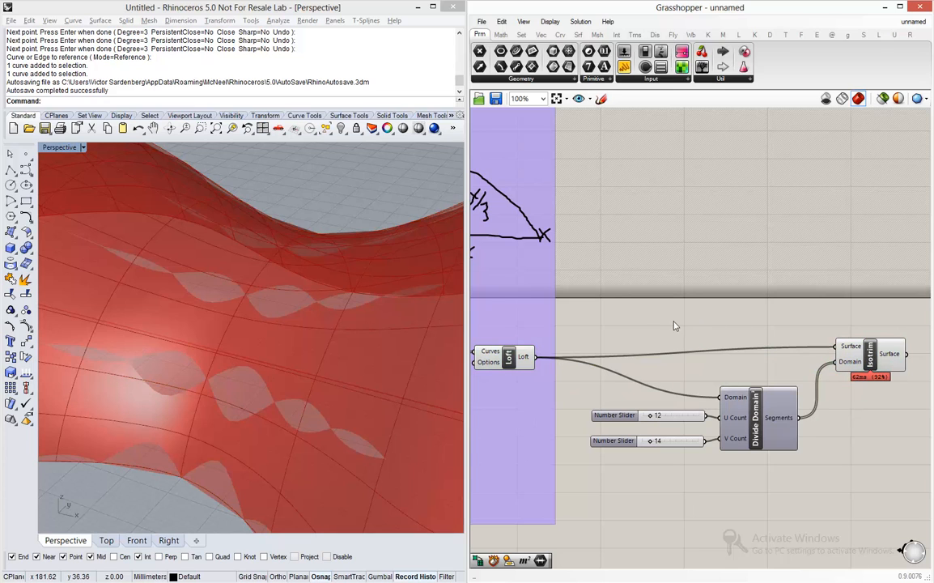
click(509, 362)
key(space)
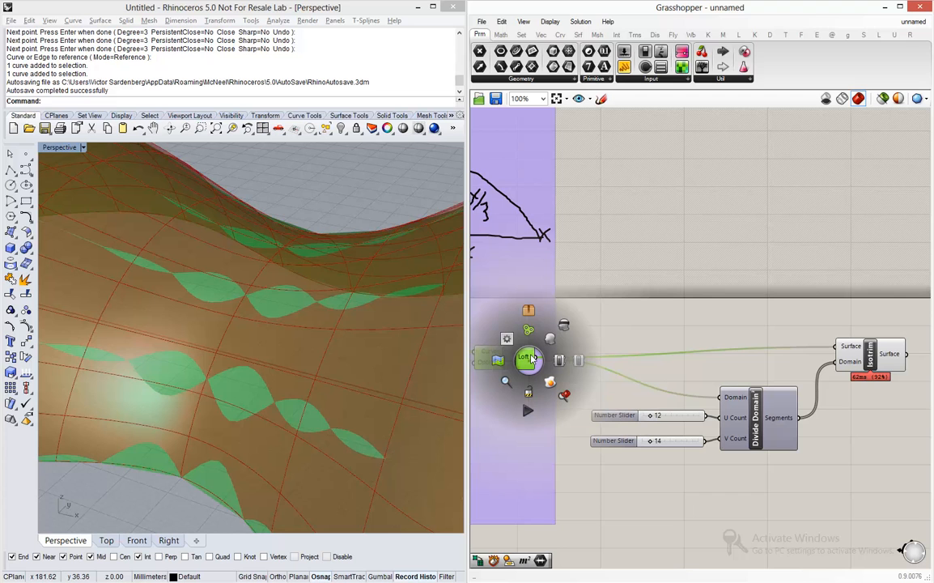
click(564, 326)
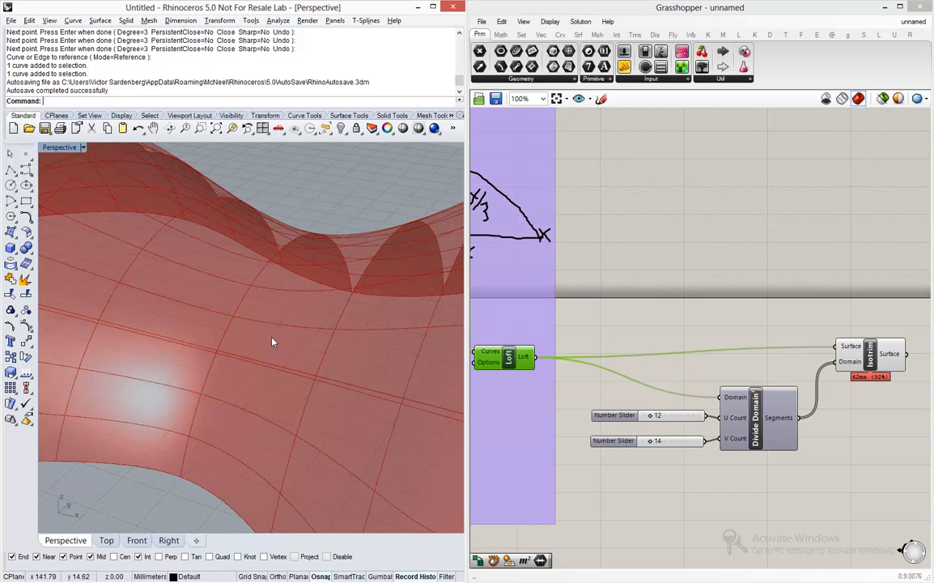
Step: Examine the Isotrim panels across the whole pavilion and up close at its open edge
scroll(272, 342, down, 3)
scroll(272, 342, down, 3)
right_drag(271, 340, 375, 362)
click(550, 121)
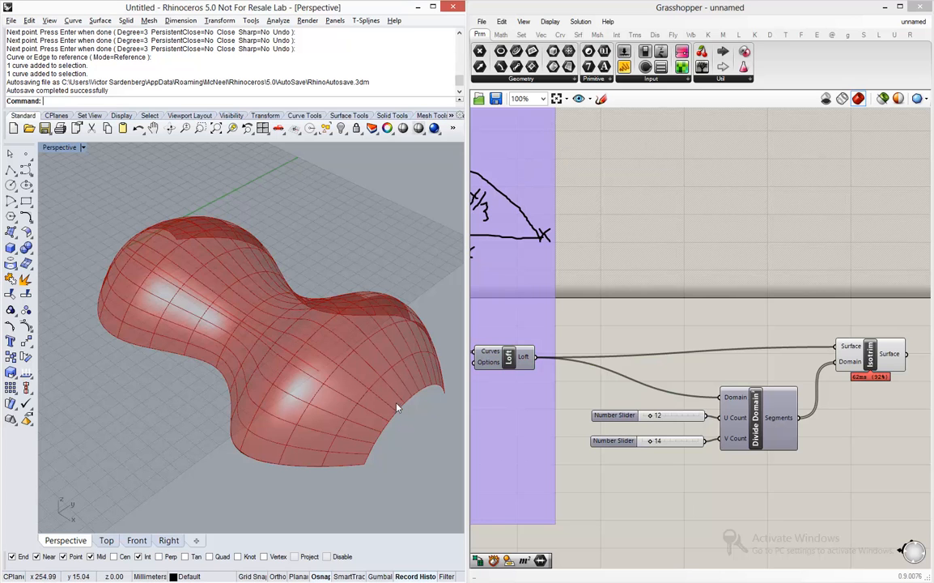
right_drag(356, 362, 292, 482)
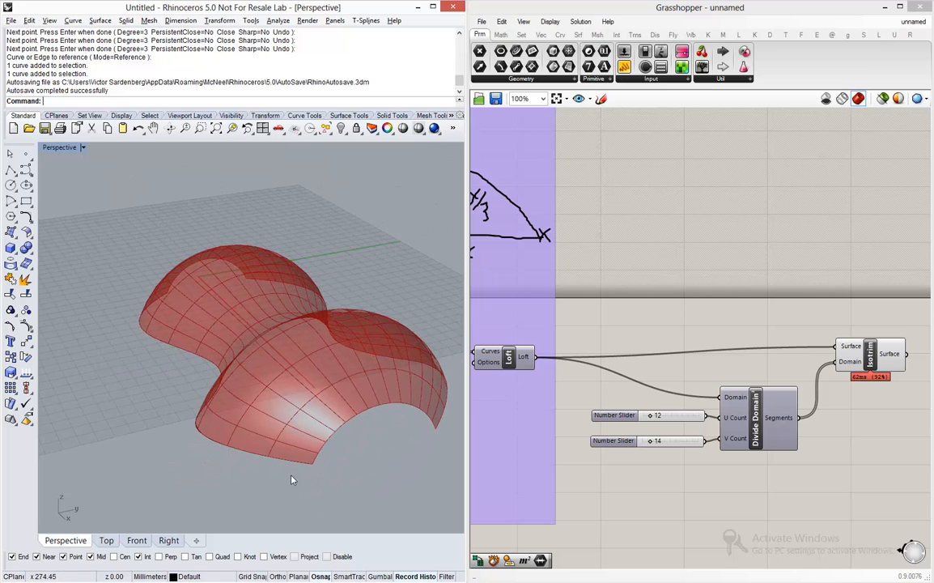
scroll(292, 478, up, 3)
scroll(293, 475, up, 3)
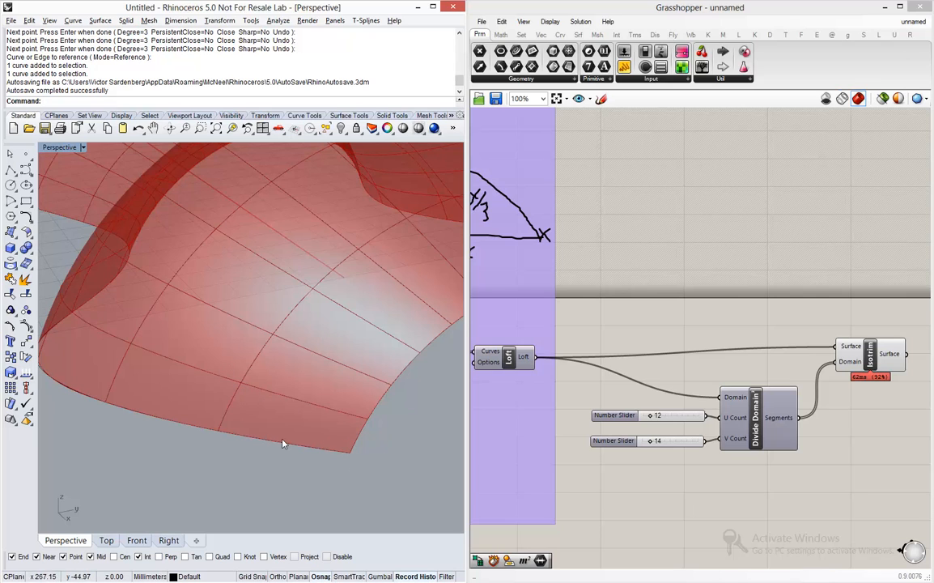
Step: Add a Deconstruct Brep component beyond Isotrim and connect the Isotrim Surface output to its Brep input
right_drag(781, 439, 531, 472)
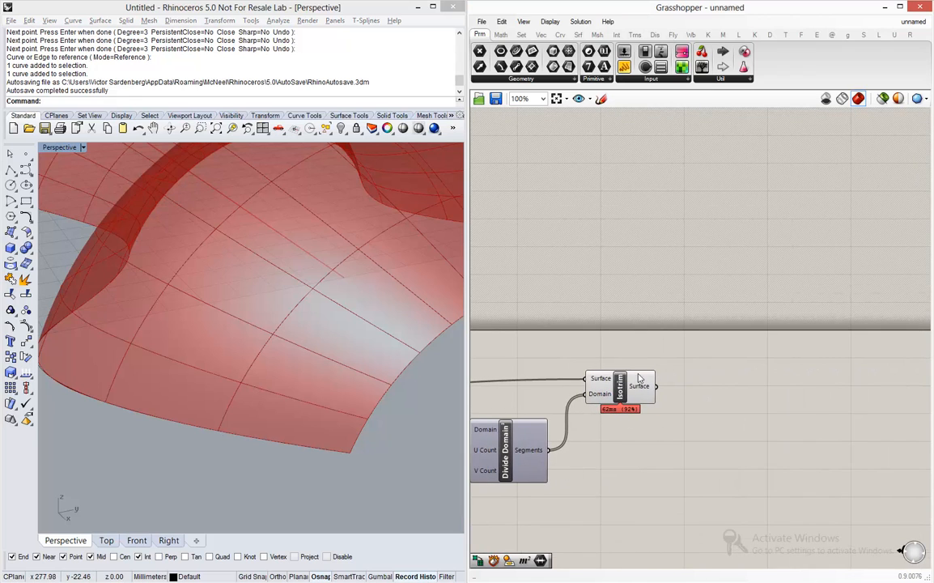
mouse_move(639, 391)
double_click(761, 395)
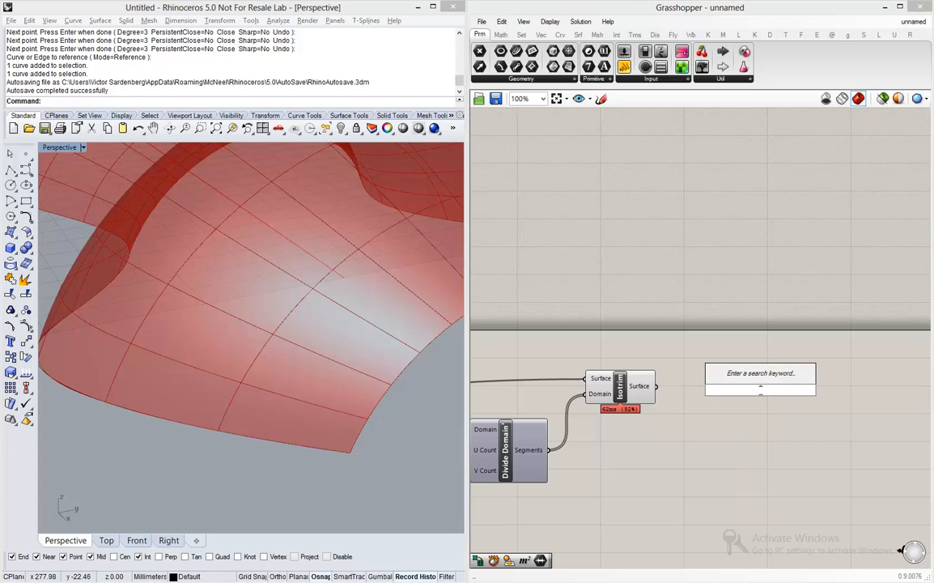
text(deco)
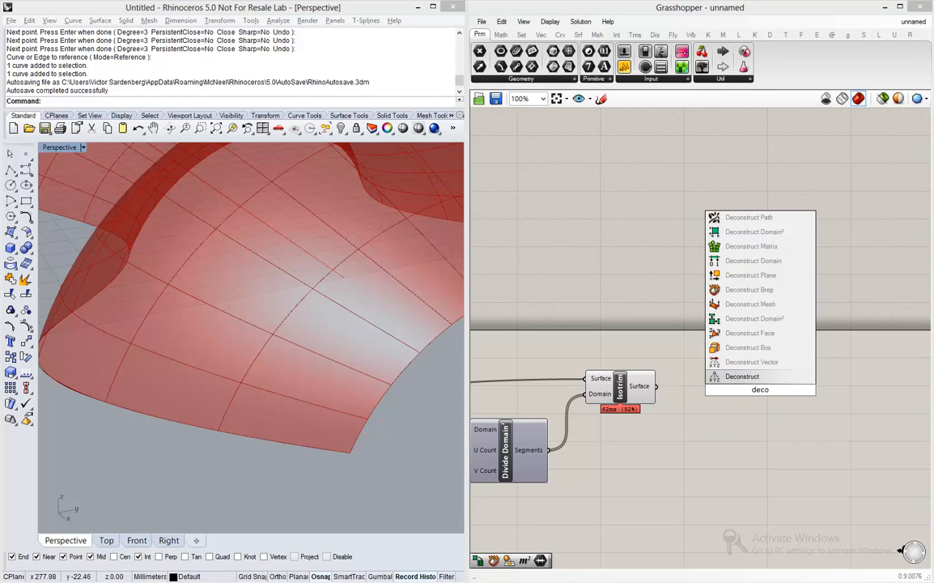
text(s)
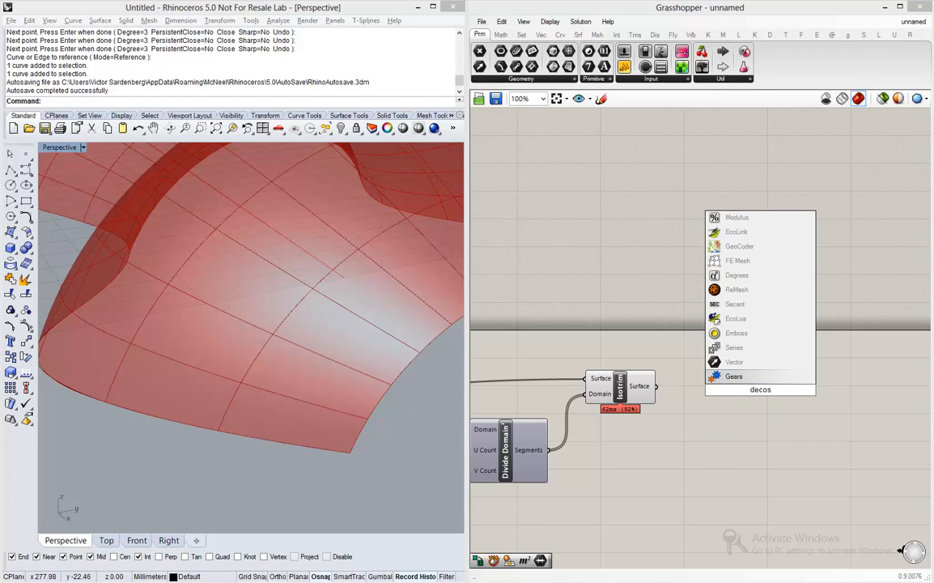
key(BackSpace)
text(nstruct)
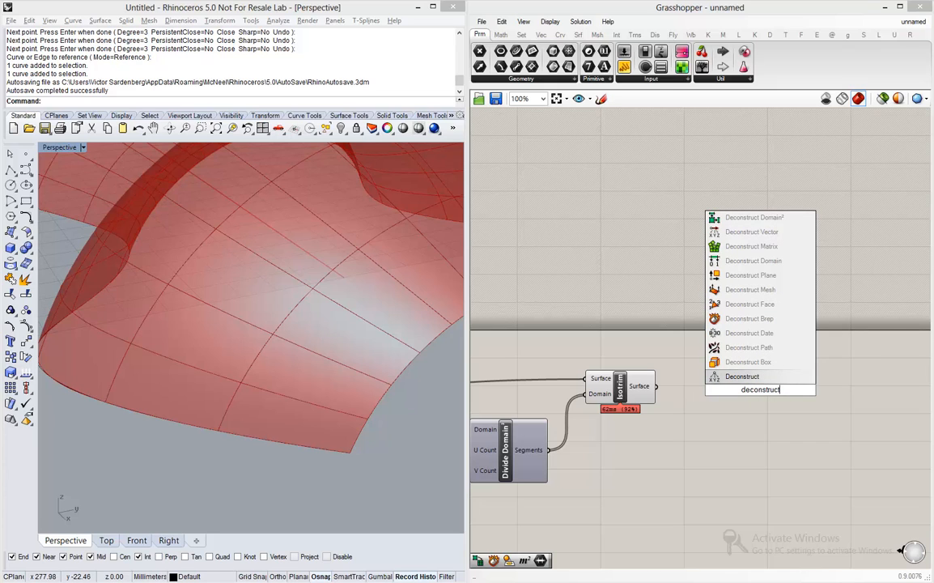
key(Up)
key(Up)
key(Up)
key(Up)
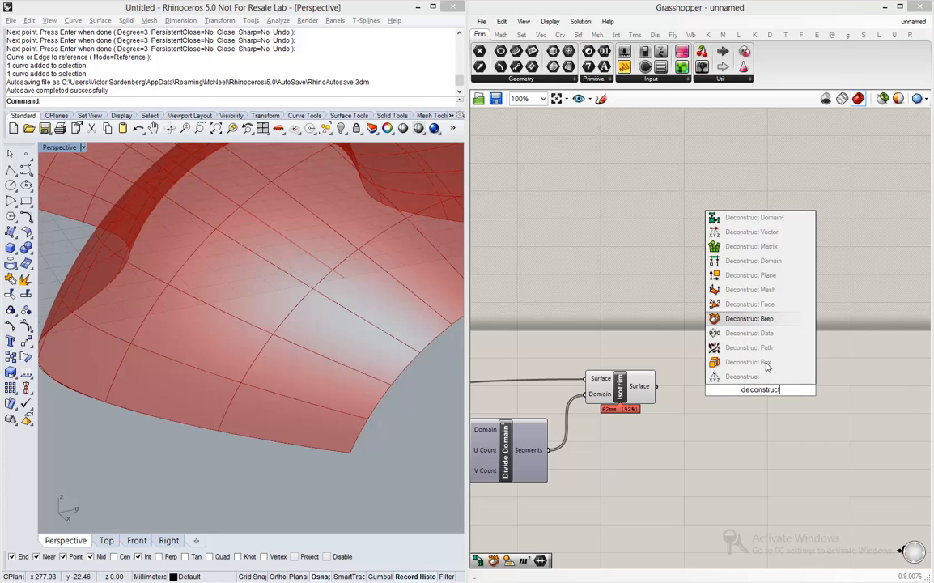
click(779, 325)
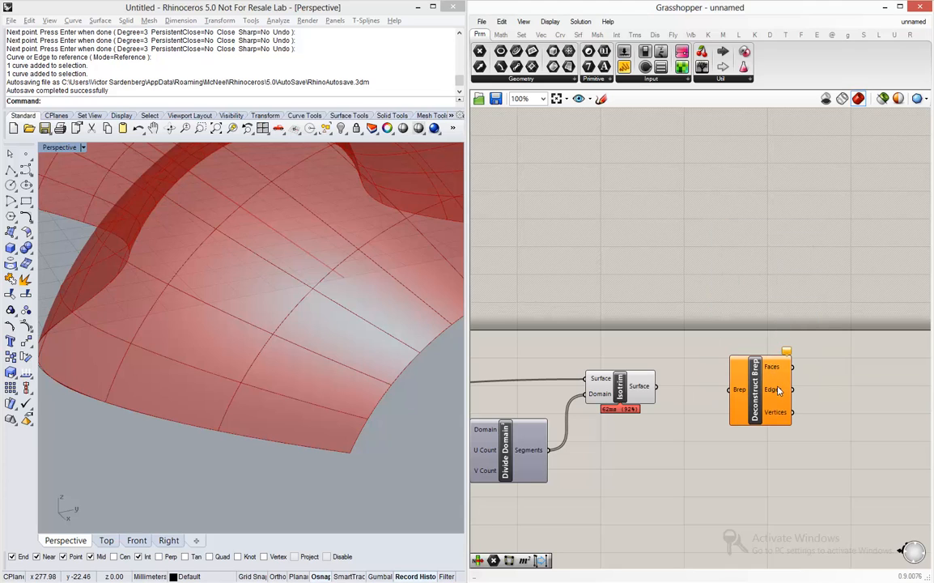
drag(758, 400, 739, 395)
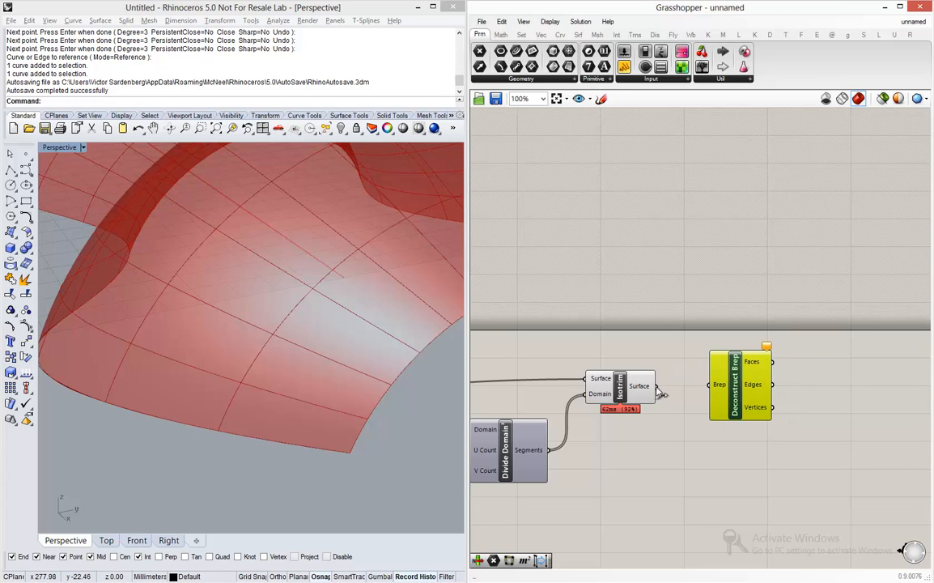
drag(655, 386, 710, 390)
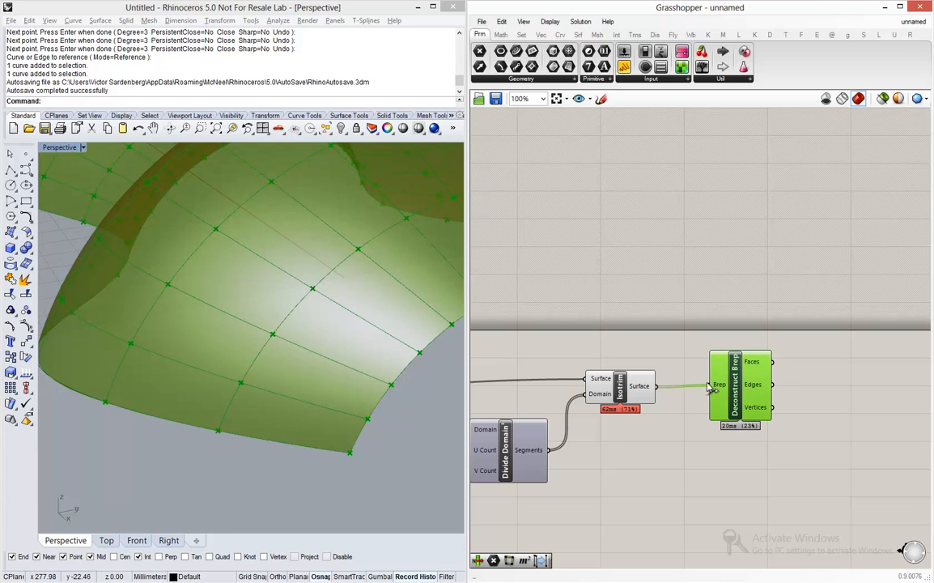
click(692, 300)
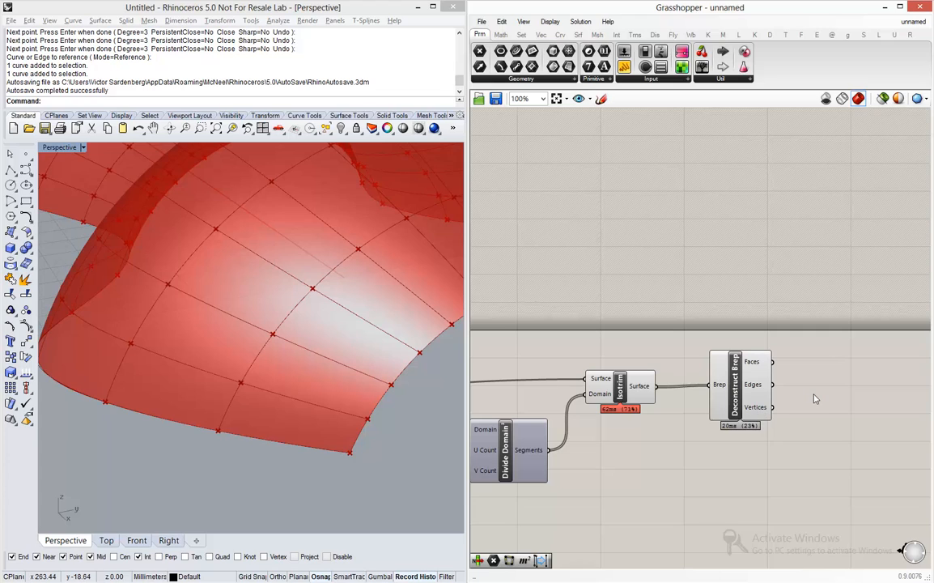
Step: Add a Point parameter beyond Deconstruct Brep and connect the Vertices output to it
double_click(874, 433)
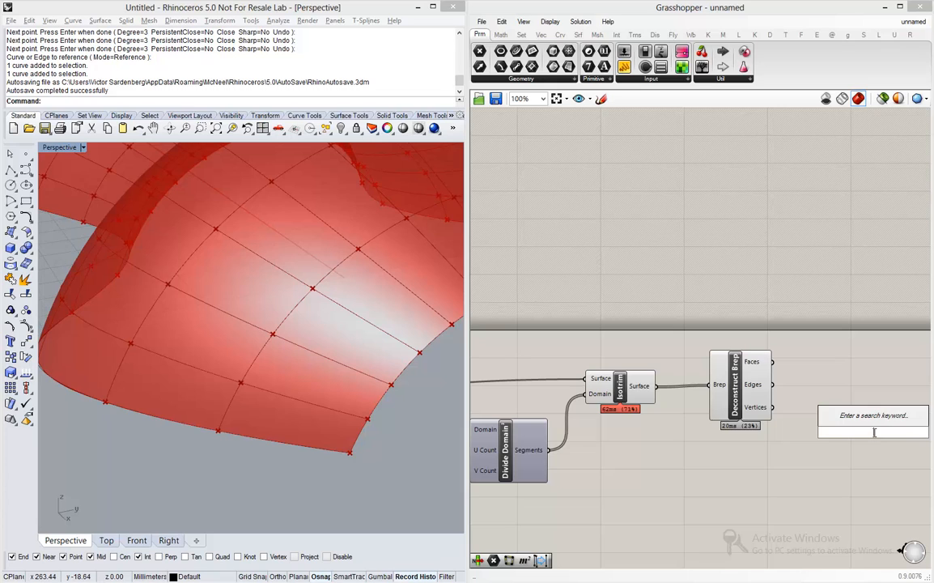
text(point)
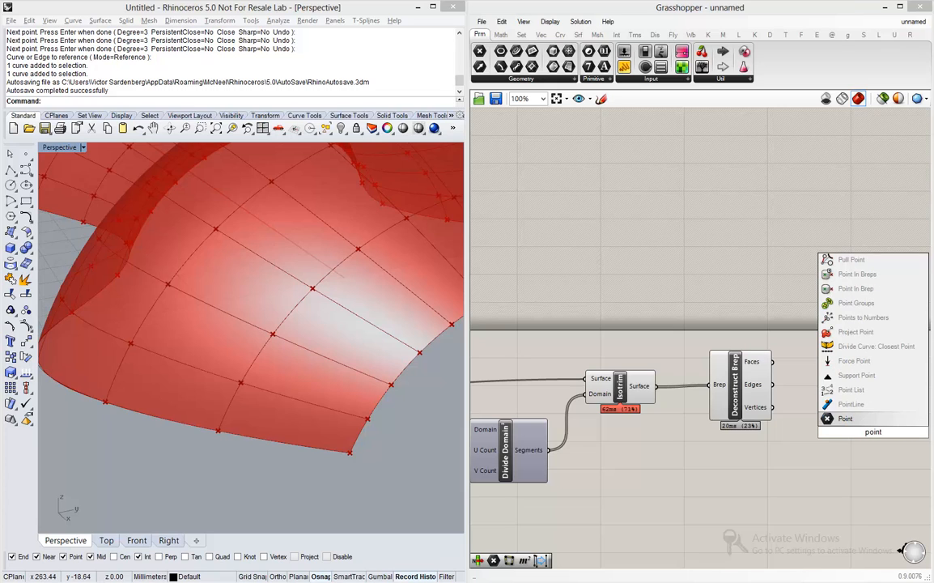
key(Return)
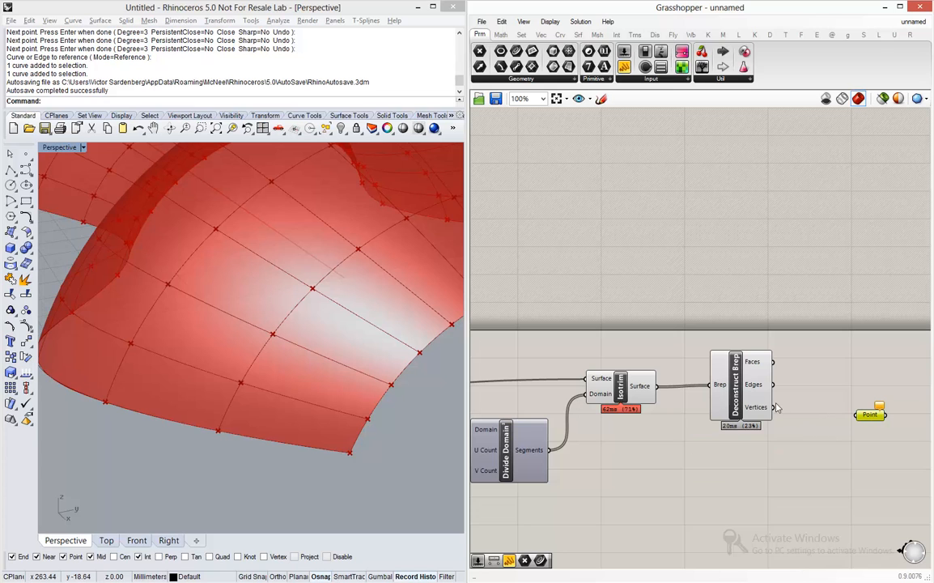
drag(773, 407, 857, 414)
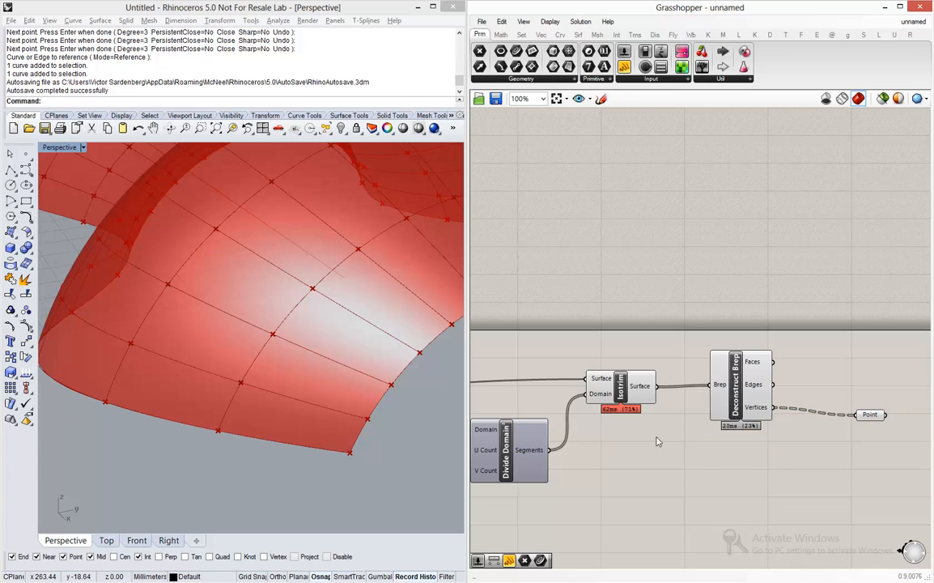
Step: Add a widened Panel above the Loft component, fed by the Loft output, and set that output to Simplify
right_drag(618, 425, 851, 434)
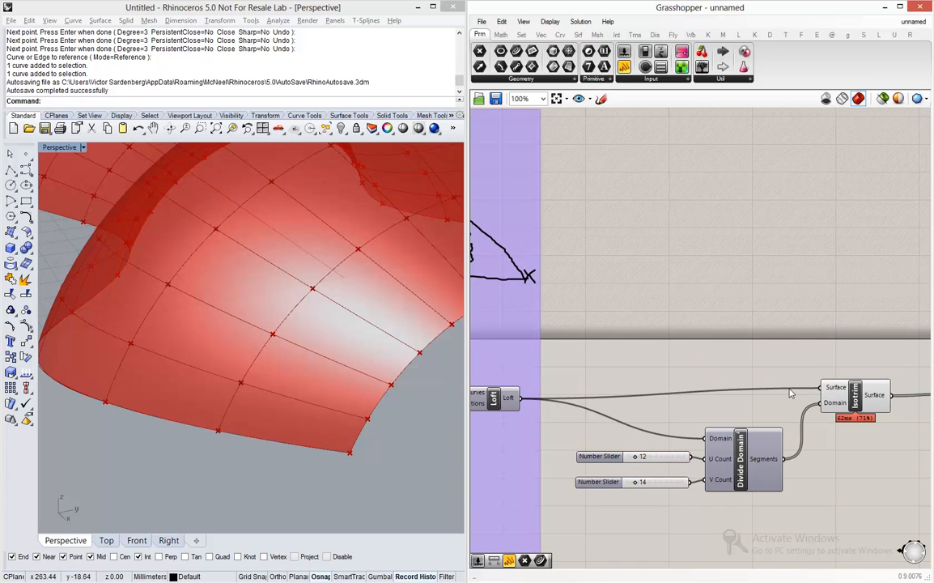
right_drag(884, 405, 696, 406)
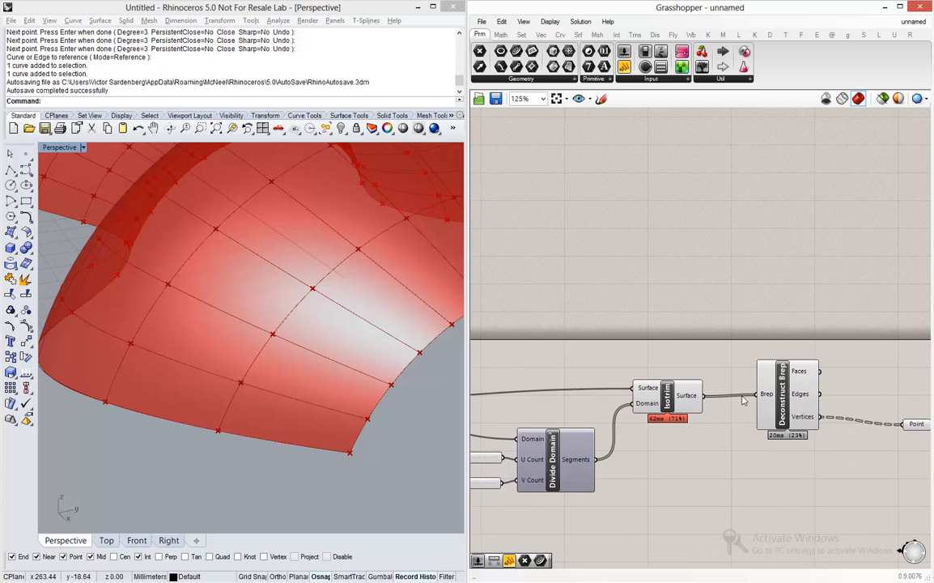
scroll(744, 399, up, 4)
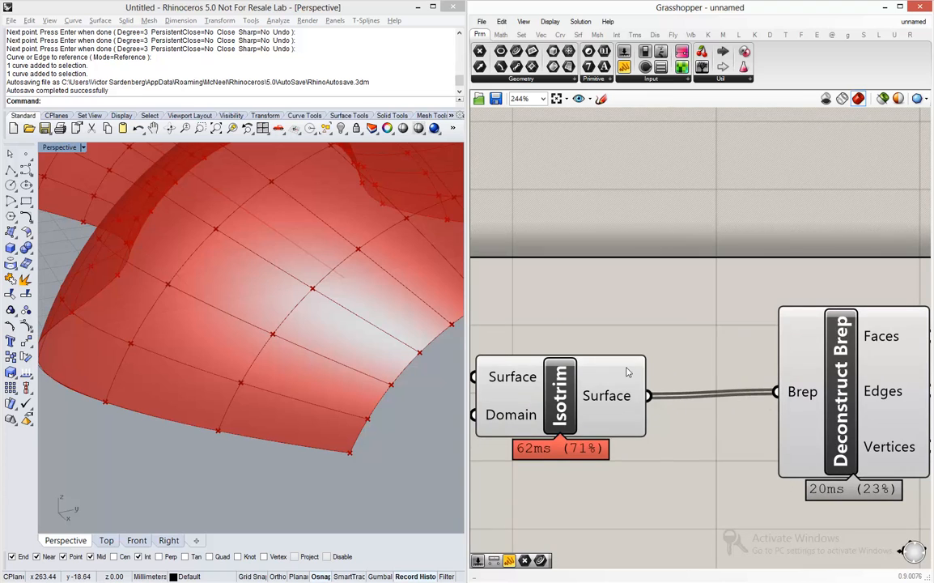
scroll(626, 371, down, 4)
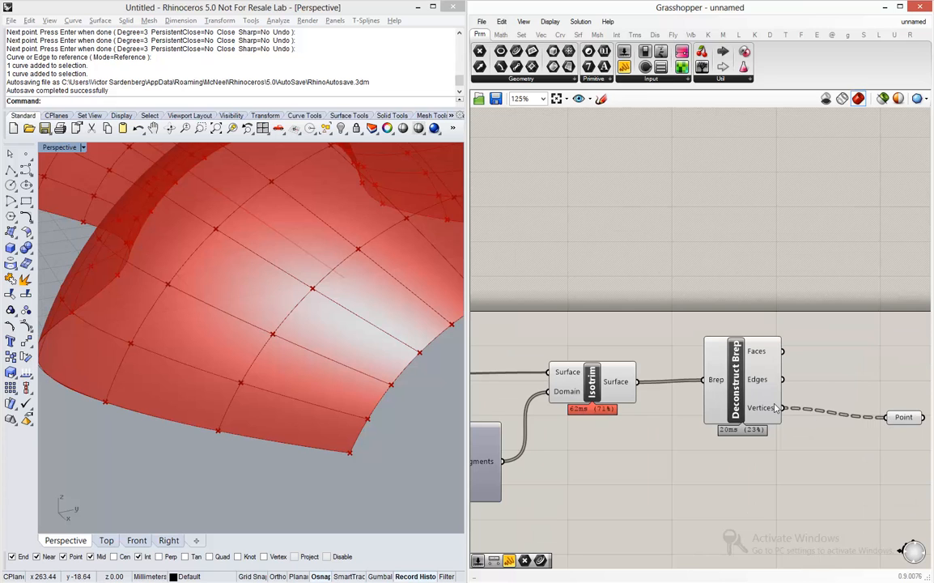
scroll(858, 410, down, 4)
scroll(598, 400, up, 5)
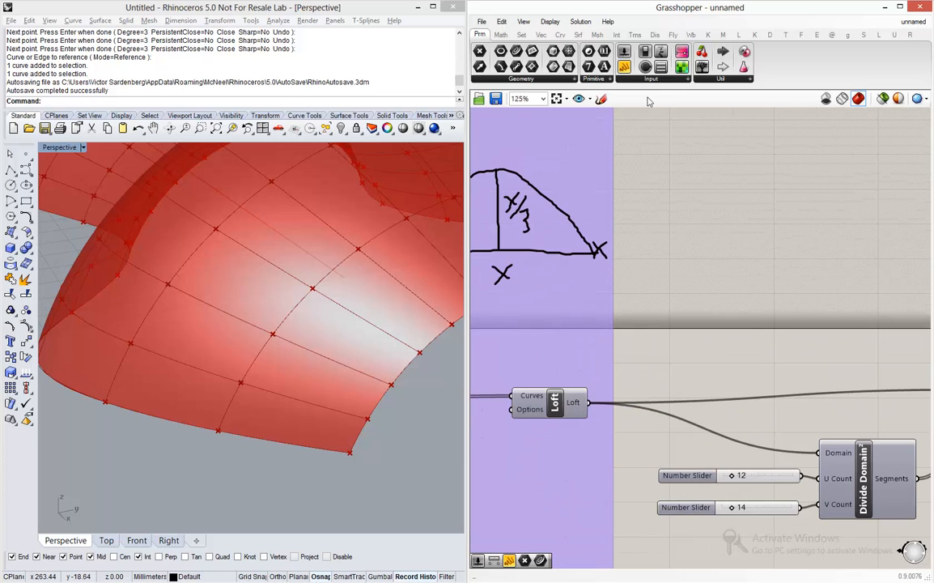
click(628, 68)
click(731, 259)
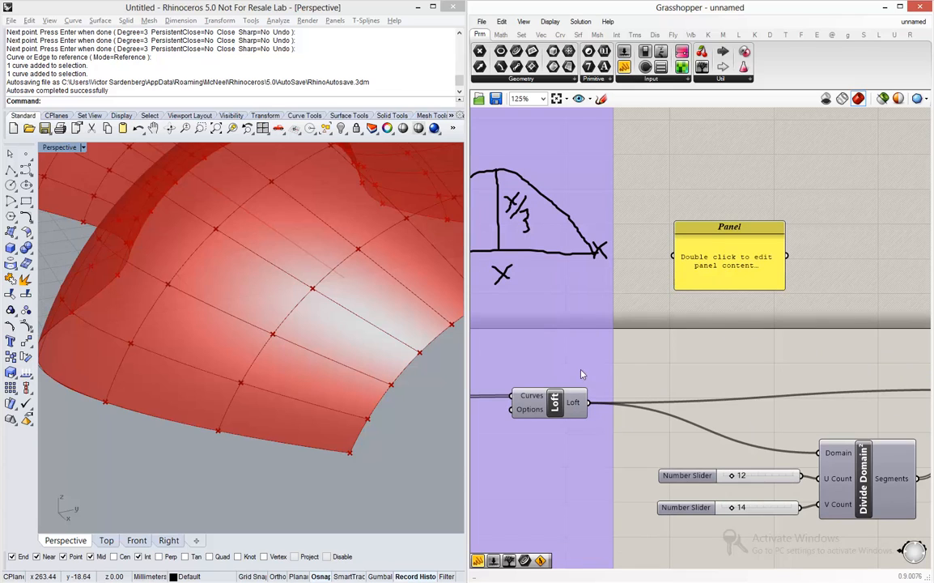
drag(589, 402, 674, 257)
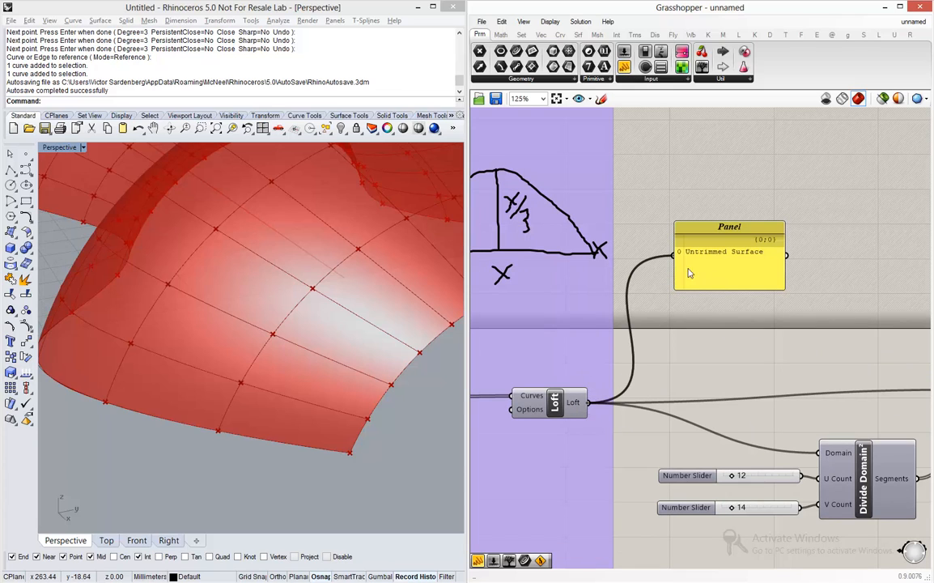
drag(786, 279, 823, 279)
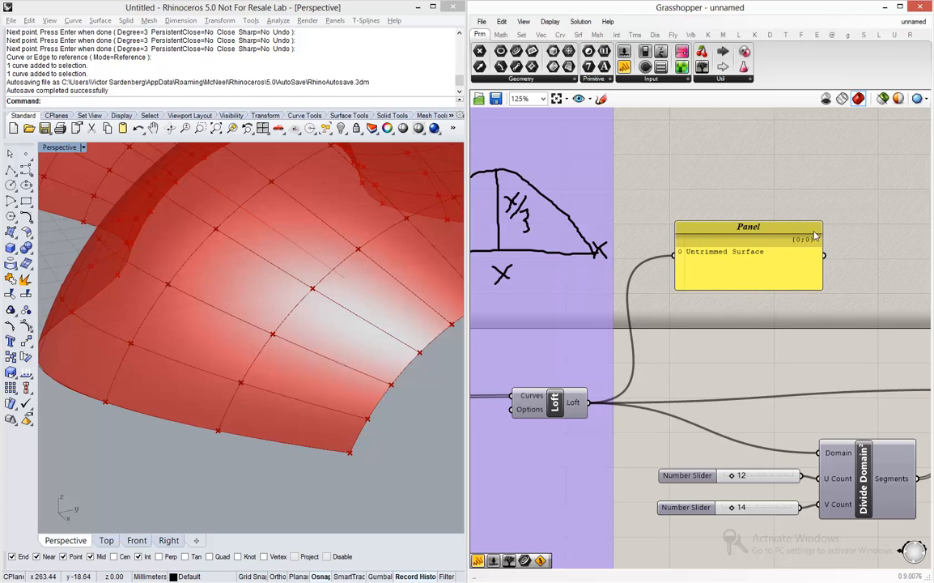
right_click(573, 403)
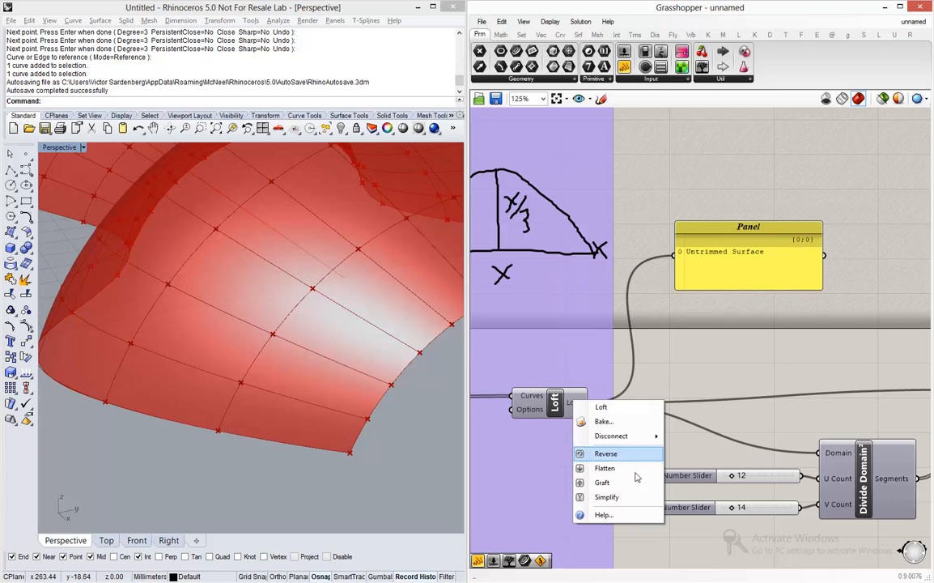
click(628, 497)
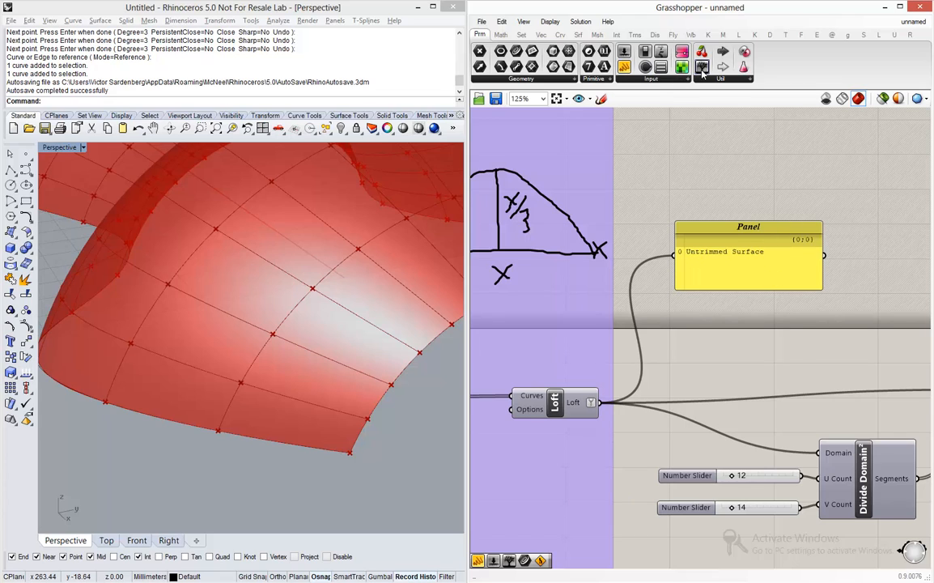
Step: Place a Param Viewer fed by the Loft output below the Panel, and duplicate it with the copy showing the tree diagram
drag(702, 71, 740, 327)
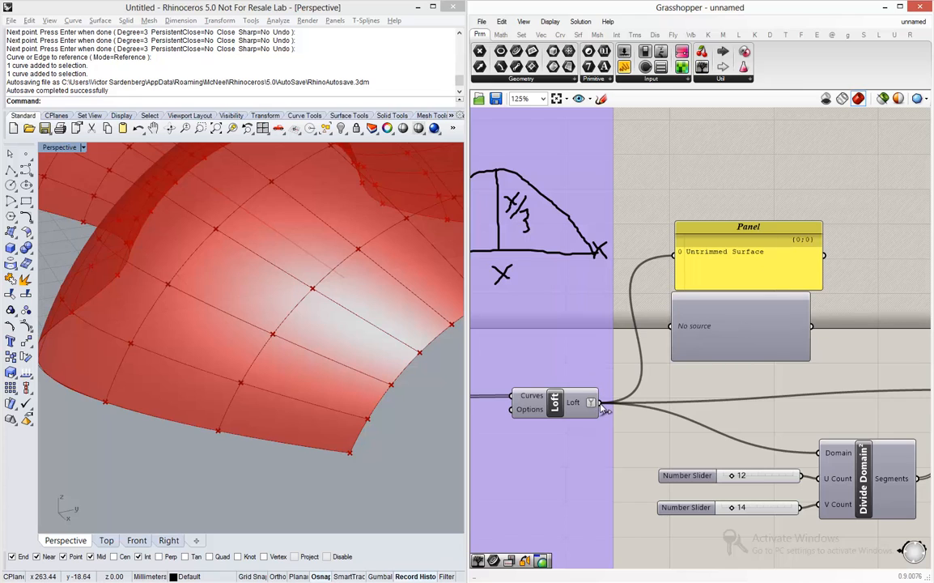
drag(600, 403, 673, 326)
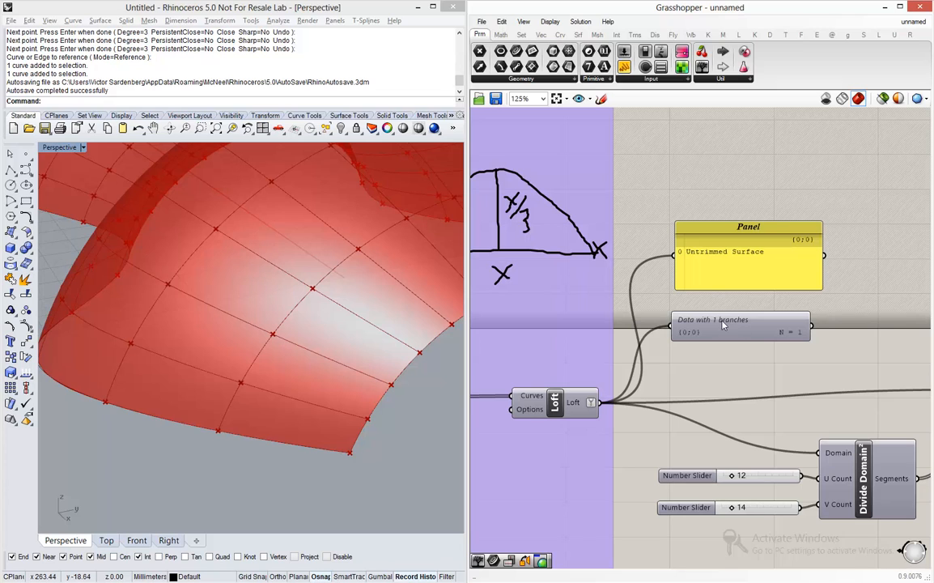
drag(733, 321, 749, 406)
double_click(741, 346)
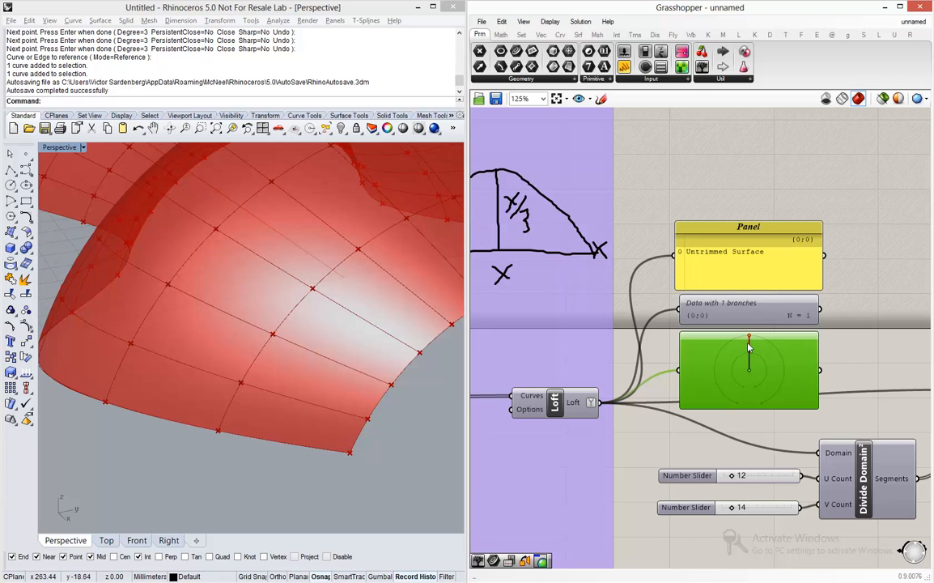
Step: Move the Deconstruct Brep component farther away from Isotrim to make room between them
right_drag(854, 320, 594, 317)
scroll(595, 317, down, 3)
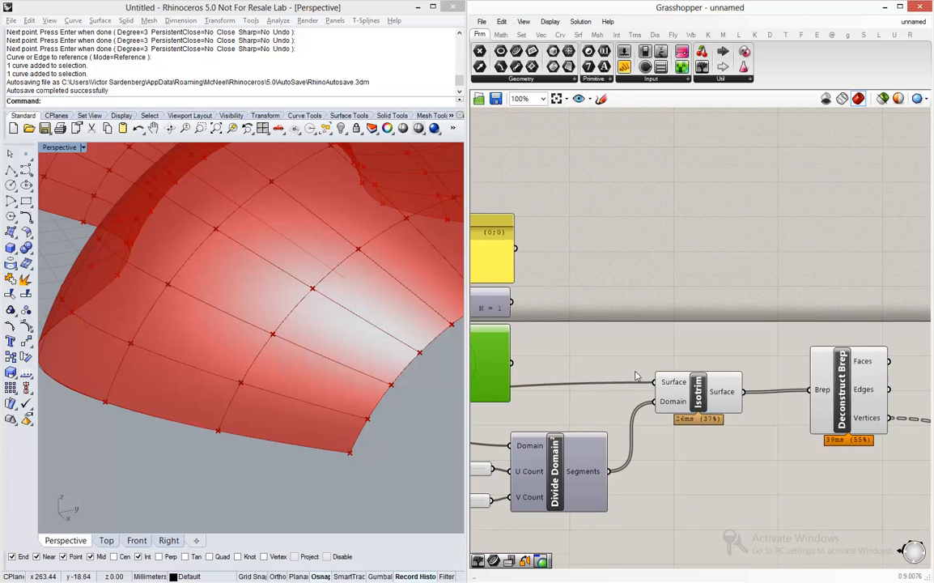
drag(906, 347, 786, 428)
drag(772, 390, 843, 398)
click(790, 349)
right_drag(627, 326, 822, 348)
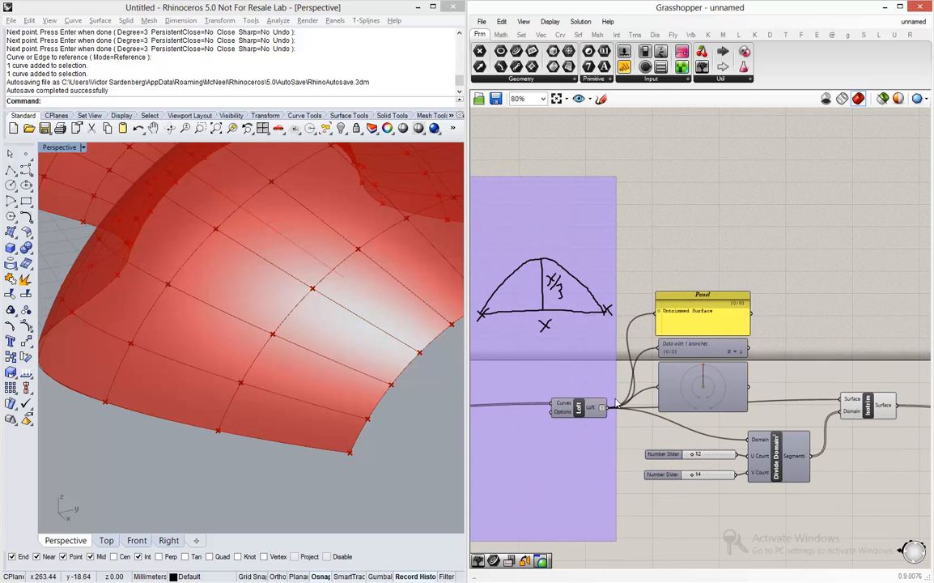
scroll(702, 324, up, 5)
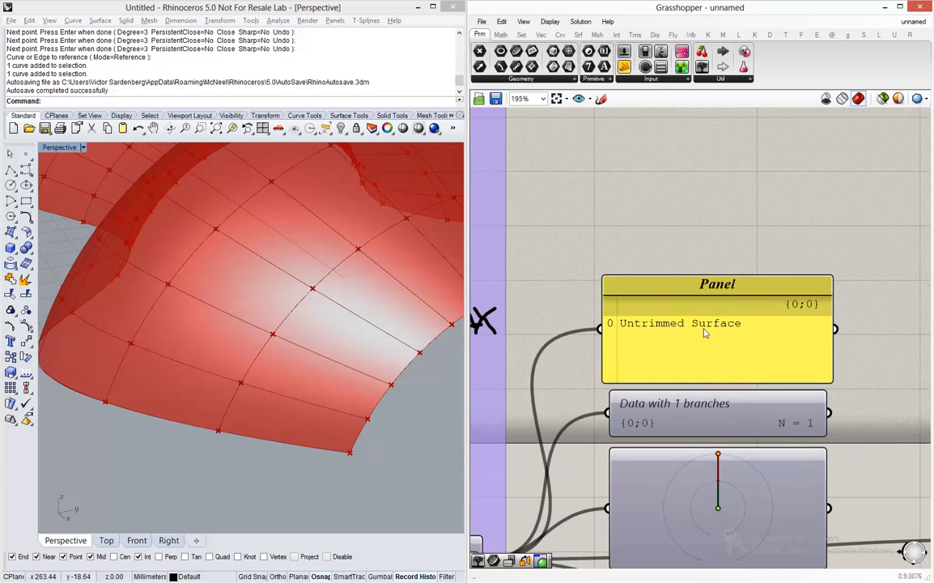
Step: Add a panel above the Isotrim component and connect it to Isotrim's Surface output
scroll(566, 304, down, 5)
scroll(770, 347, up, 4)
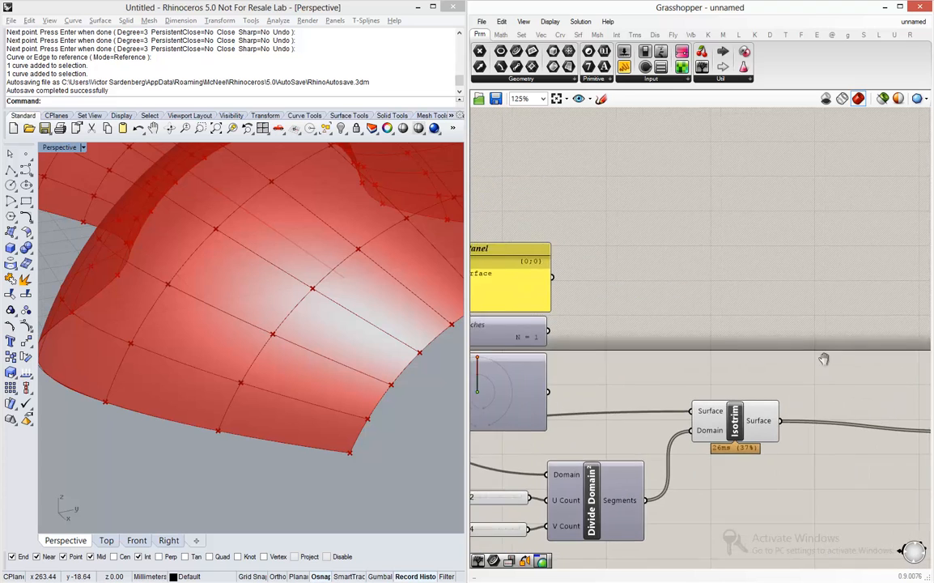
right_drag(823, 358, 683, 336)
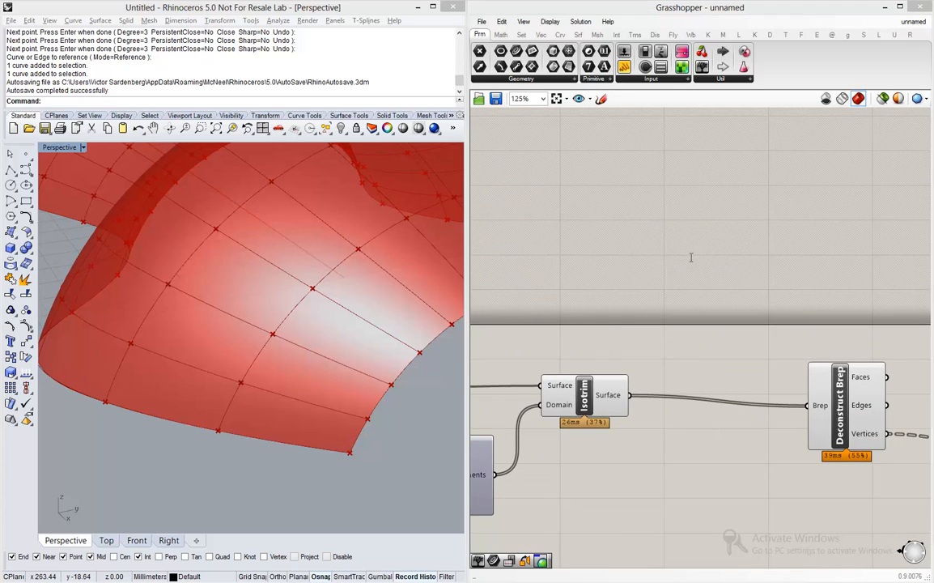
double_click(694, 257)
text(panel)
key(Return)
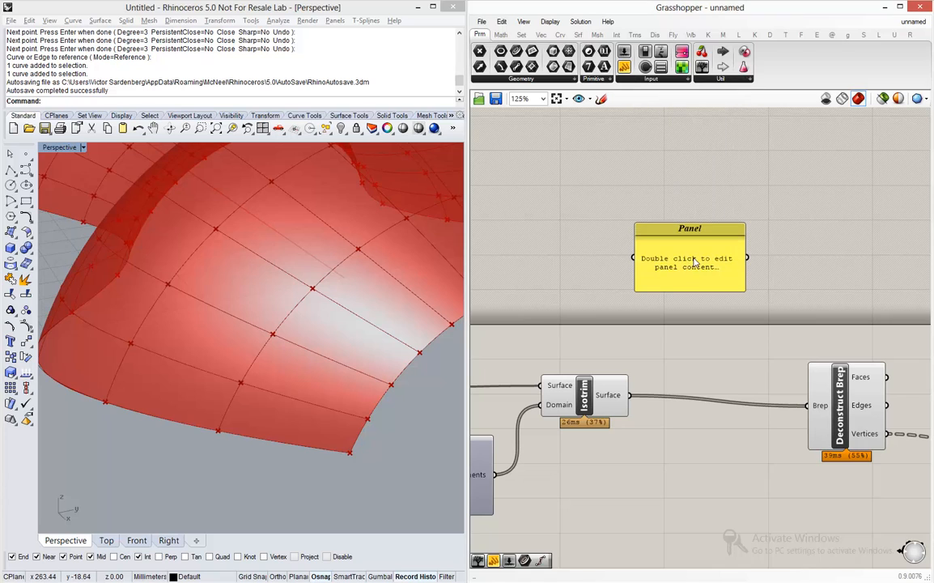
drag(628, 395, 584, 247)
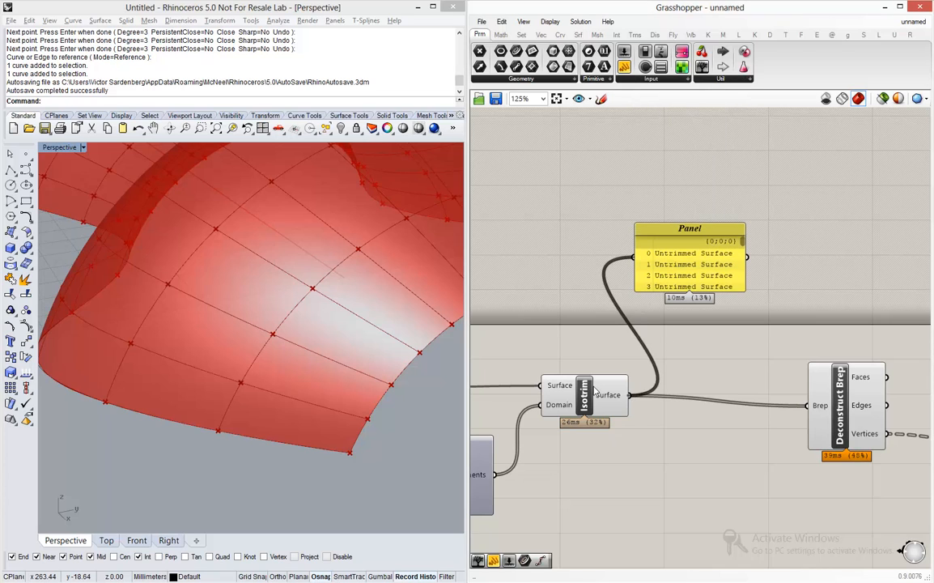
Step: Enlarge the Isotrim panel in width and height, and review its surface list from beginning to end
drag(743, 268, 806, 268)
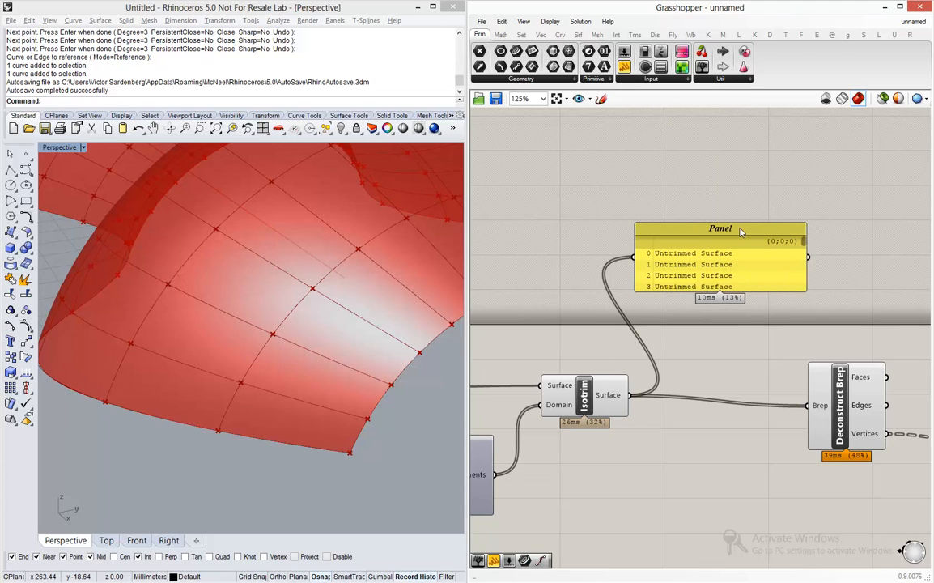
drag(741, 216, 740, 149)
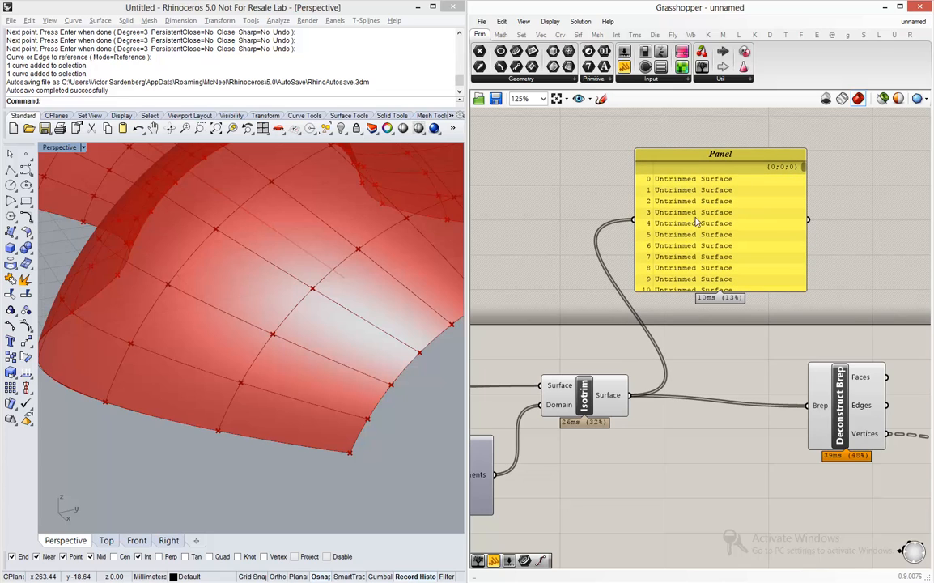
drag(804, 168, 803, 299)
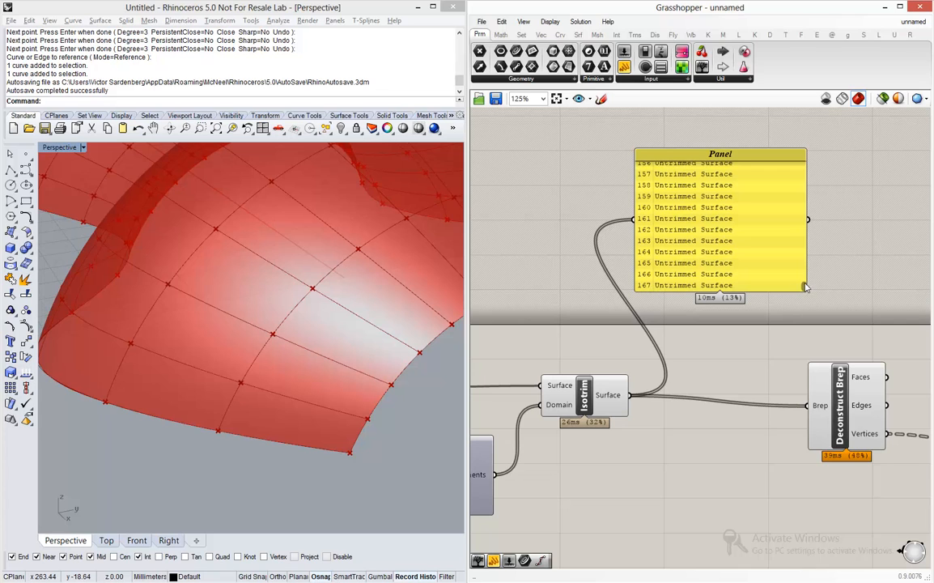
drag(805, 287, 811, 156)
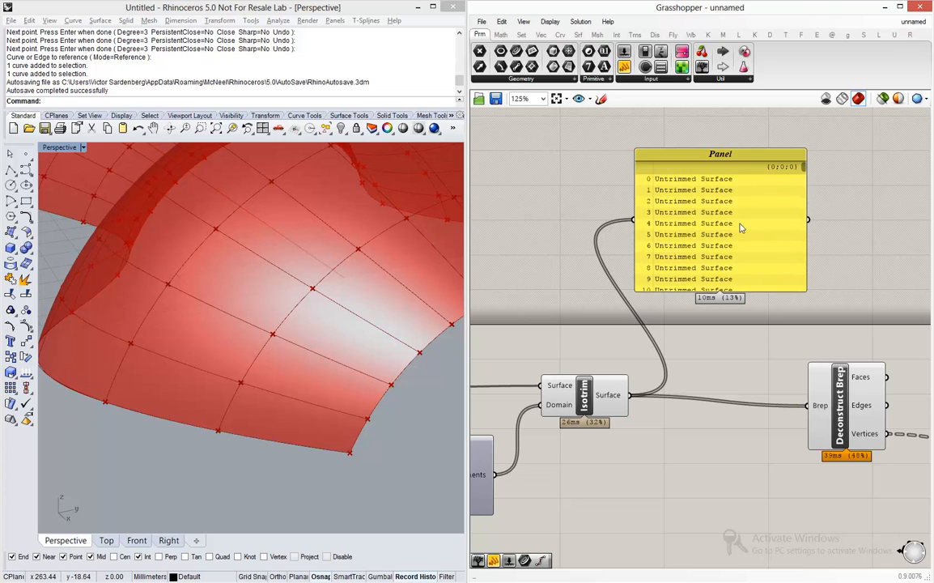
Step: Move Deconstruct Brep farther from Isotrim and add a Param Viewer below the panel, fed by Isotrim's Surface output
drag(829, 382, 907, 384)
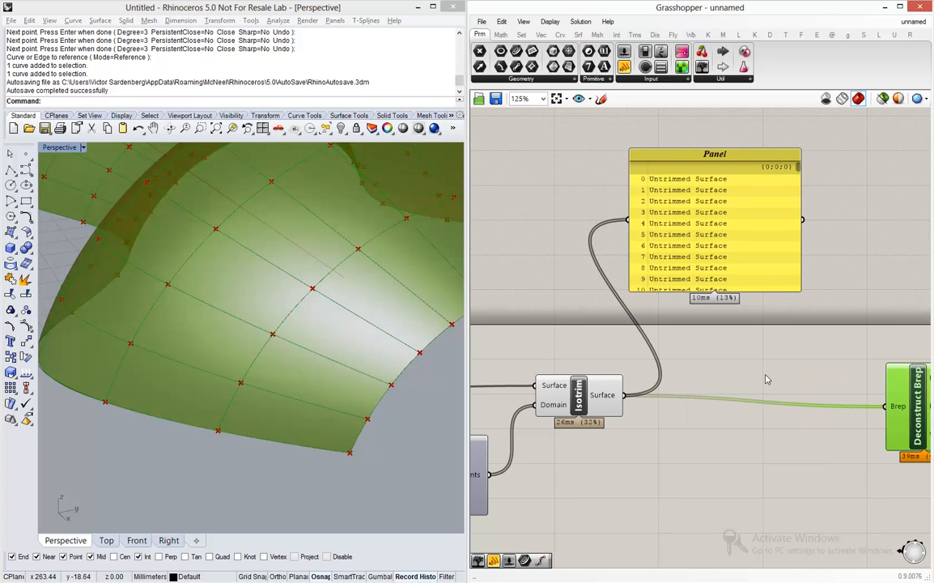
click(765, 376)
drag(624, 54, 717, 340)
mouse_move(624, 395)
mouse_down()
mouse_move(650, 363)
mouse_move(650, 334)
mouse_up()
drag(707, 340, 701, 338)
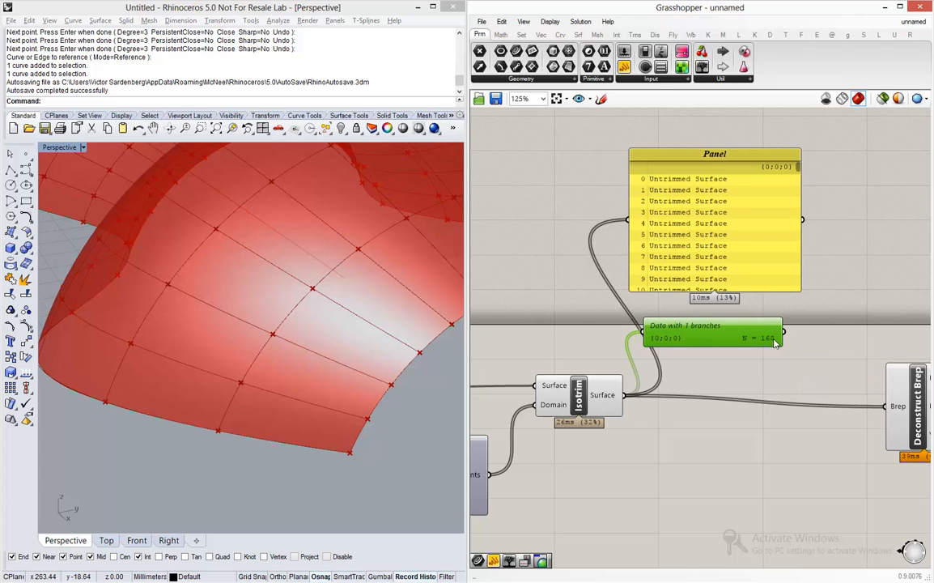
Step: Place a tree-diagram copy of the Param Viewer below the first one and shift the Isotrim panel and viewers upward
alt+drag(755, 338, 734, 438)
double_click(730, 414)
drag(753, 475, 712, 227)
drag(752, 280, 752, 172)
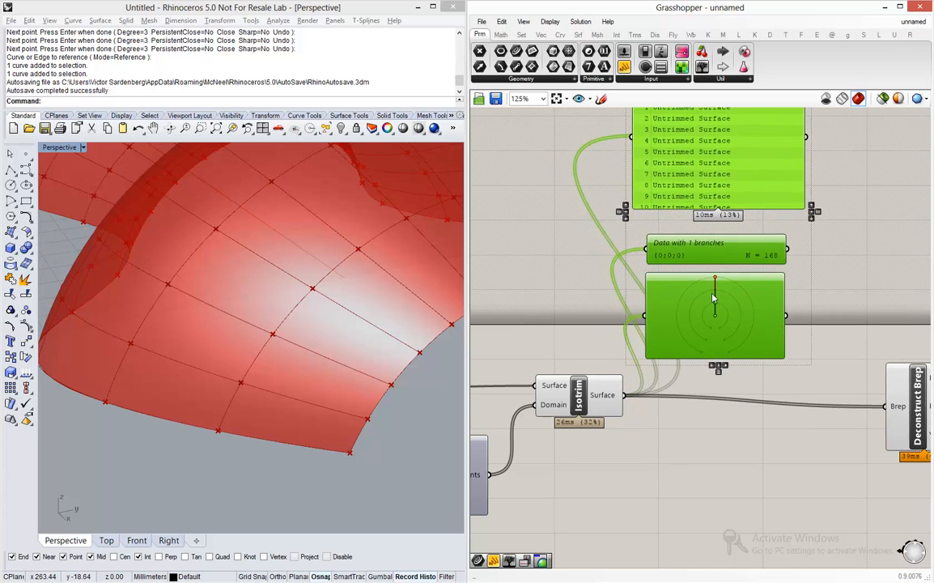
scroll(730, 307, up, 4)
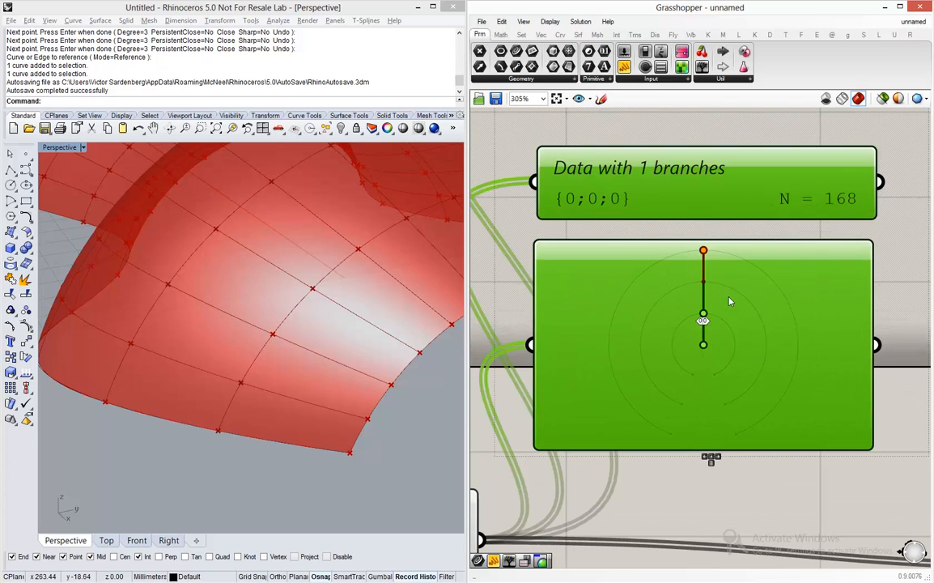
click(896, 288)
scroll(714, 296, up, 2)
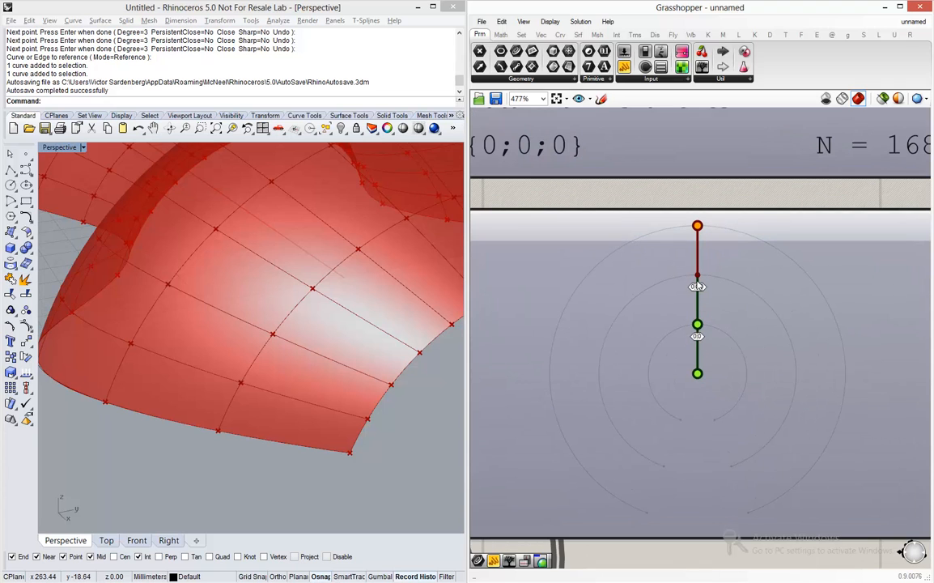
scroll(609, 284, down, 9)
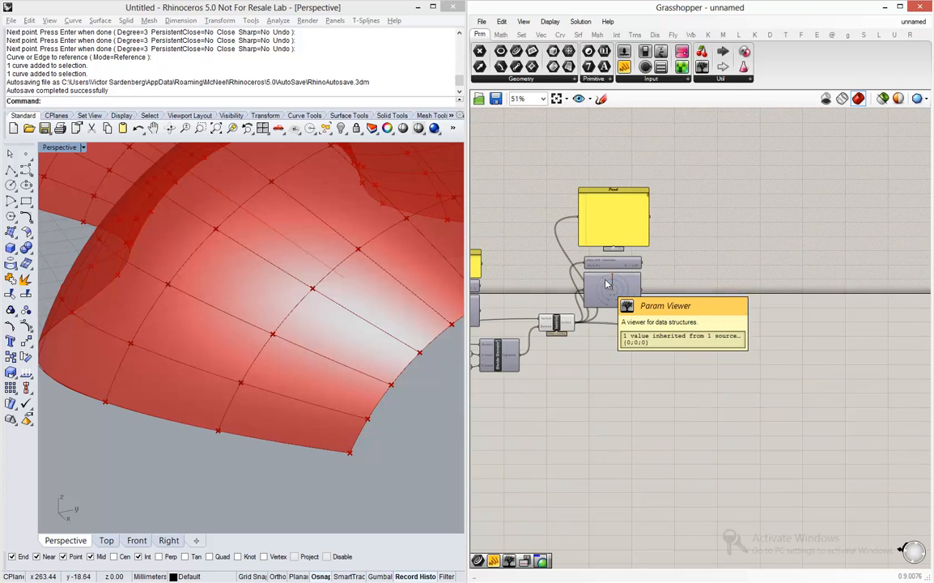
Step: Move the Point parameter away from Deconstruct Brep and add a panel connected to the Vertices output
scroll(761, 328, up, 3)
drag(701, 376, 775, 382)
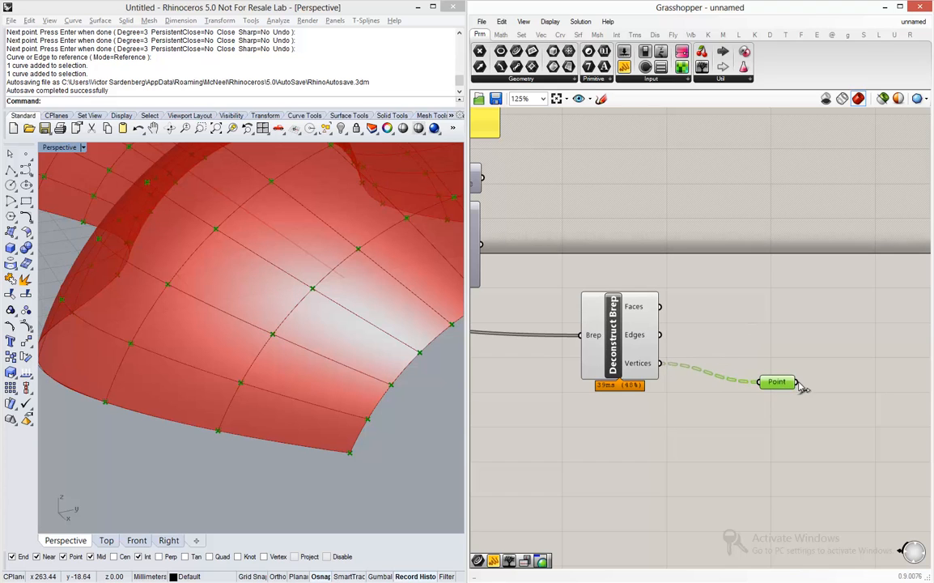
scroll(647, 370, down, 2)
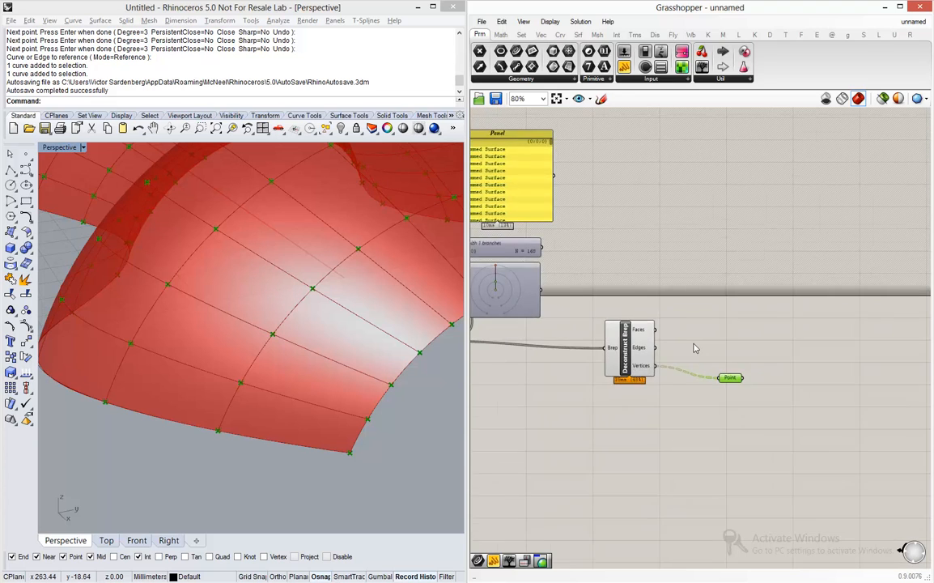
scroll(694, 345, up, 3)
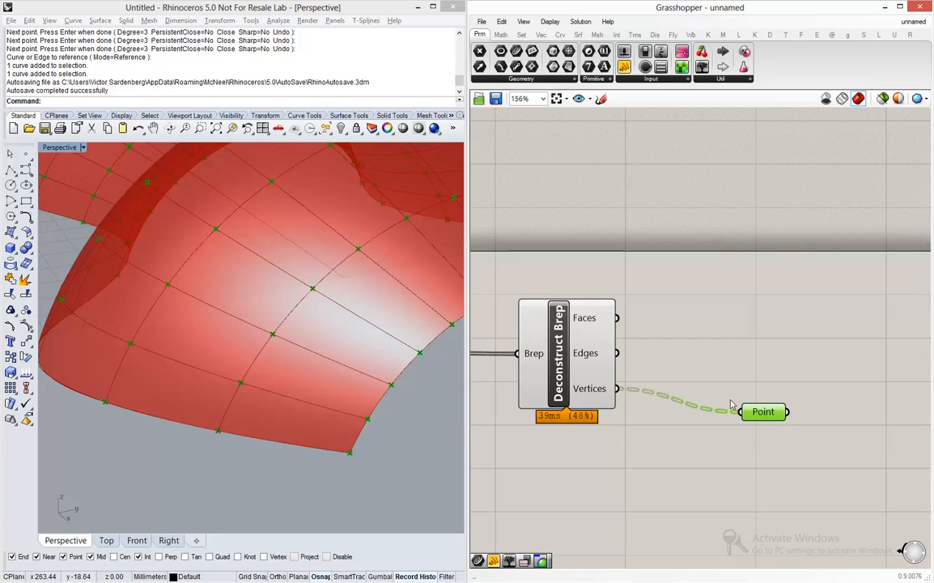
drag(624, 65, 763, 285)
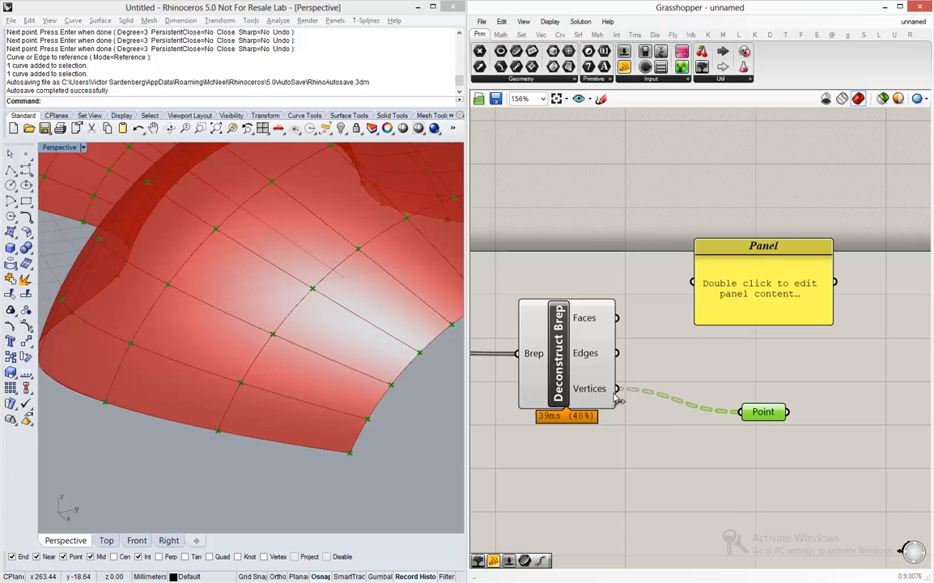
drag(616, 389, 692, 282)
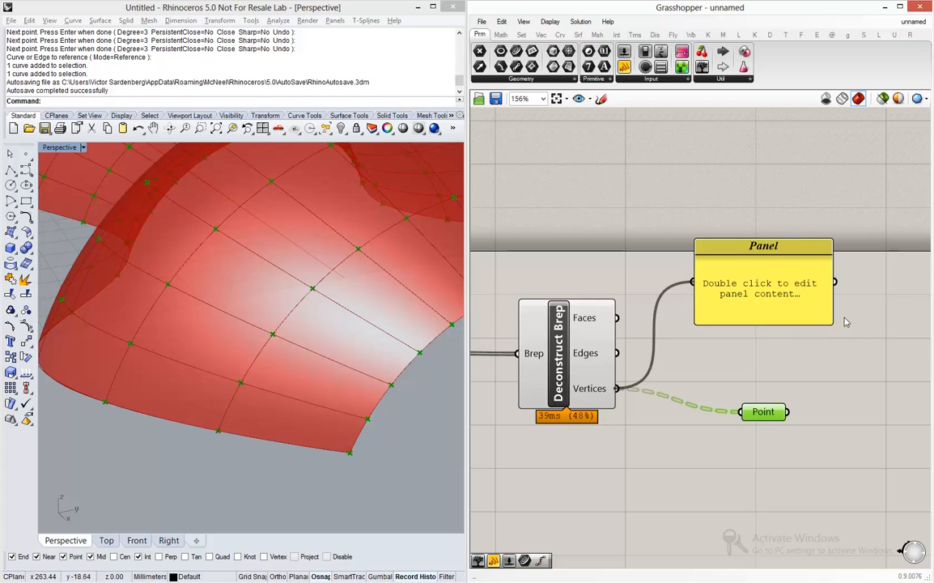
Step: Enlarge the Vertices panel to show several branches and move it slightly higher above Deconstruct Brep
drag(897, 315, 917, 312)
scroll(658, 295, down, 3)
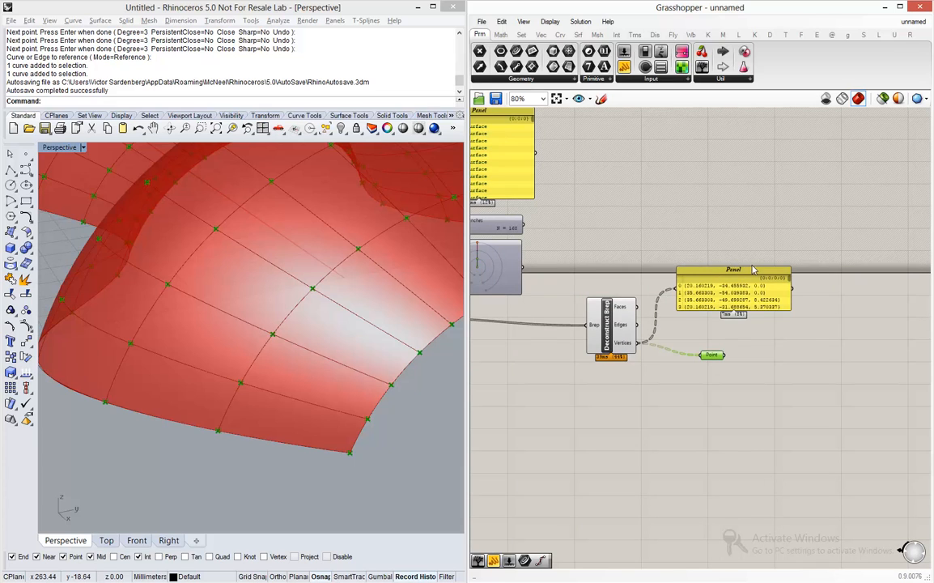
drag(751, 261, 764, 159)
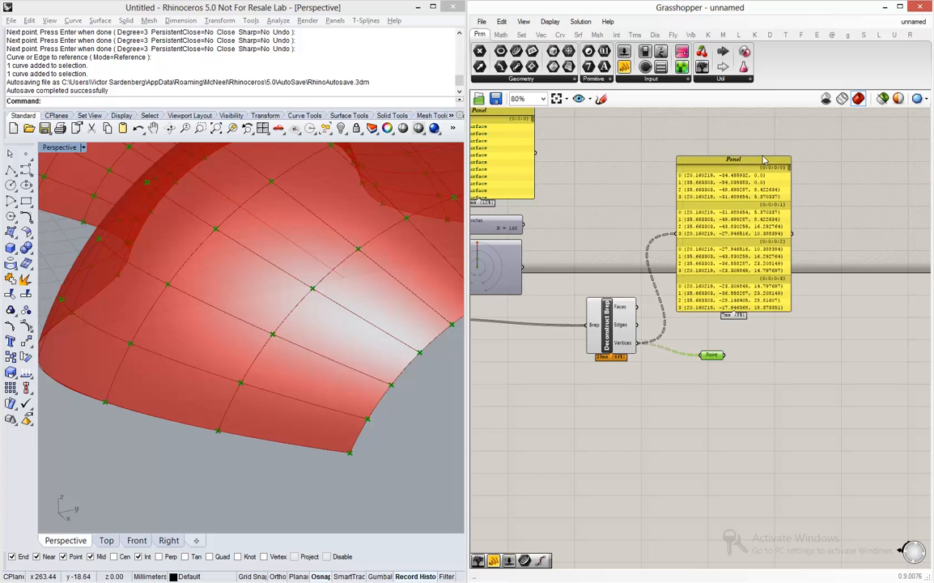
scroll(764, 159, up, 2)
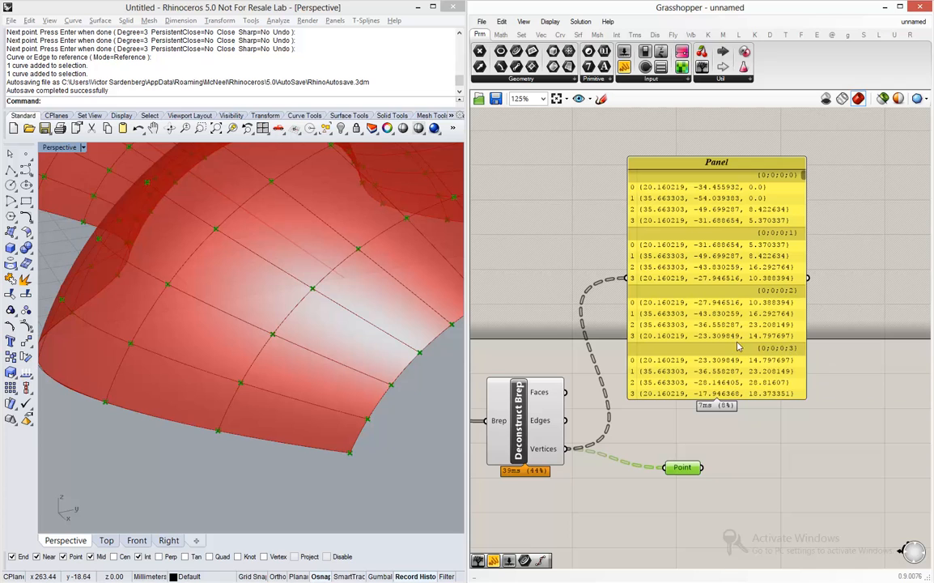
drag(727, 342, 729, 311)
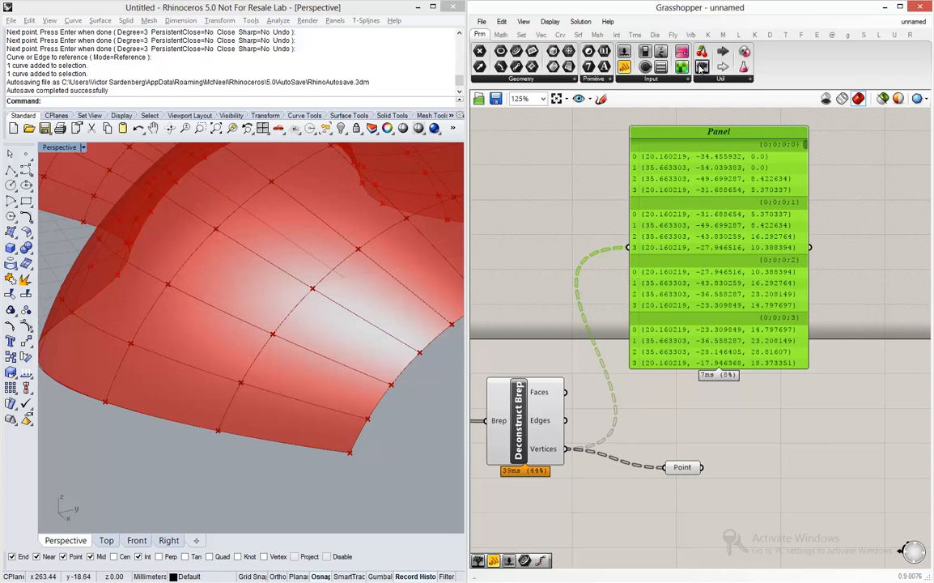
Step: Add a Param Viewer below the Vertices panel, connect it to Deconstruct Brep's Vertices output, and inspect its branch list
click(702, 67)
click(717, 415)
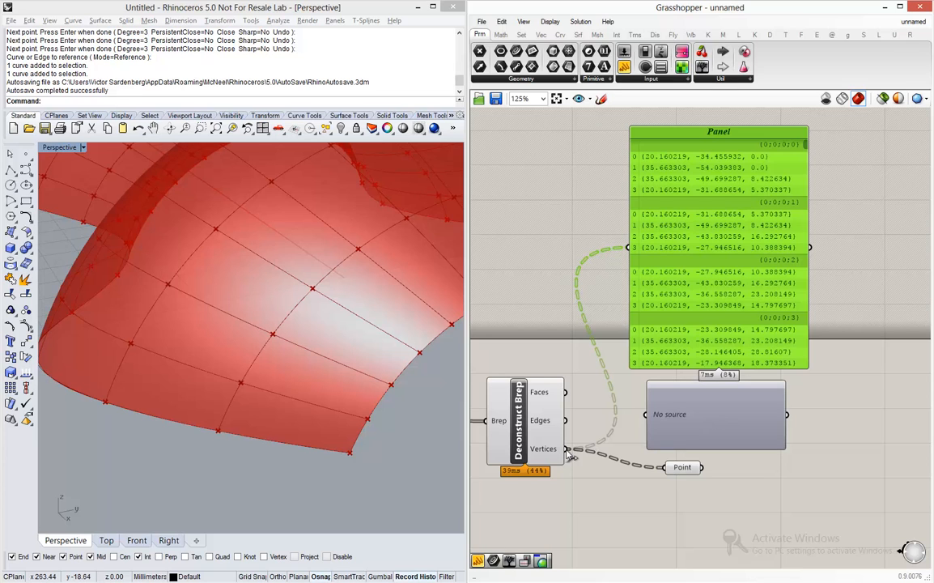
drag(565, 449, 645, 414)
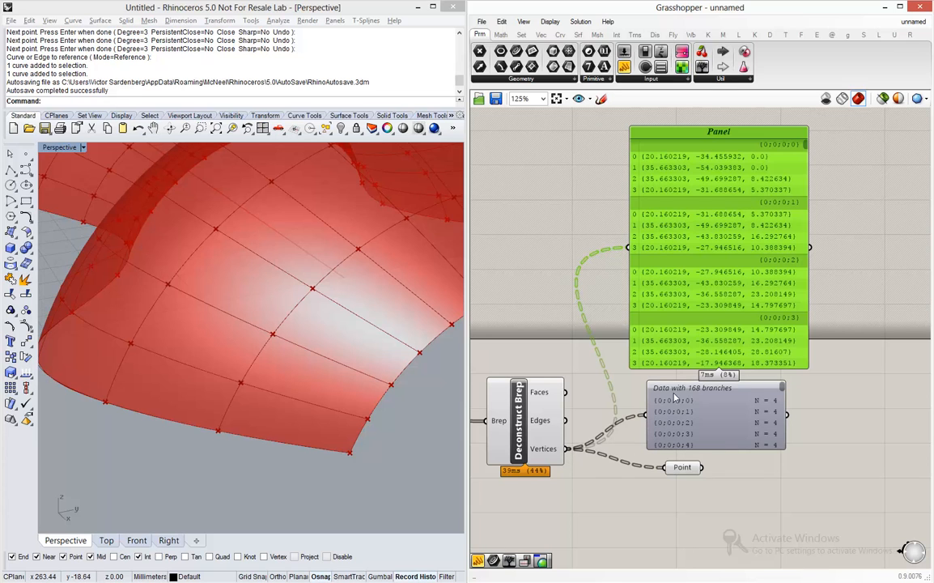
scroll(675, 398, up, 4)
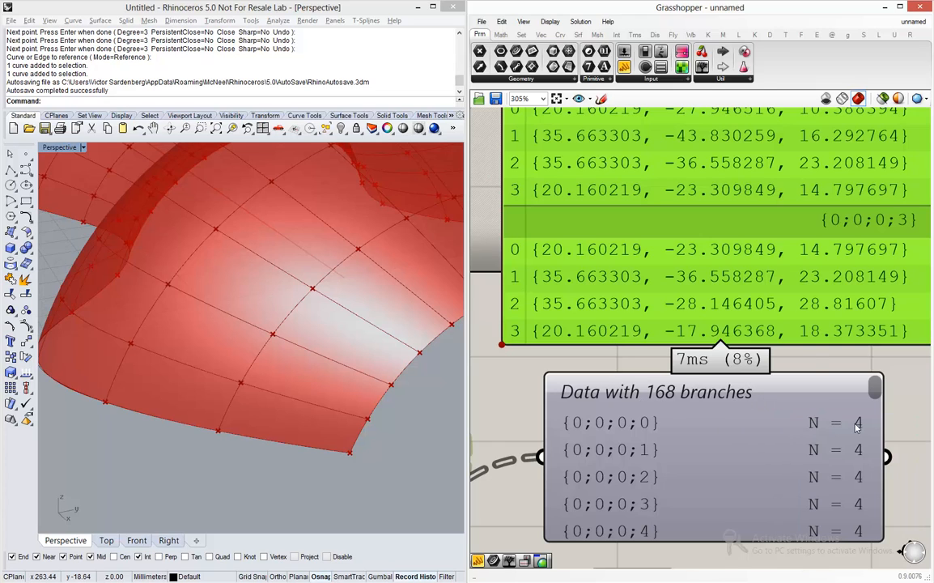
scroll(724, 336, down, 4)
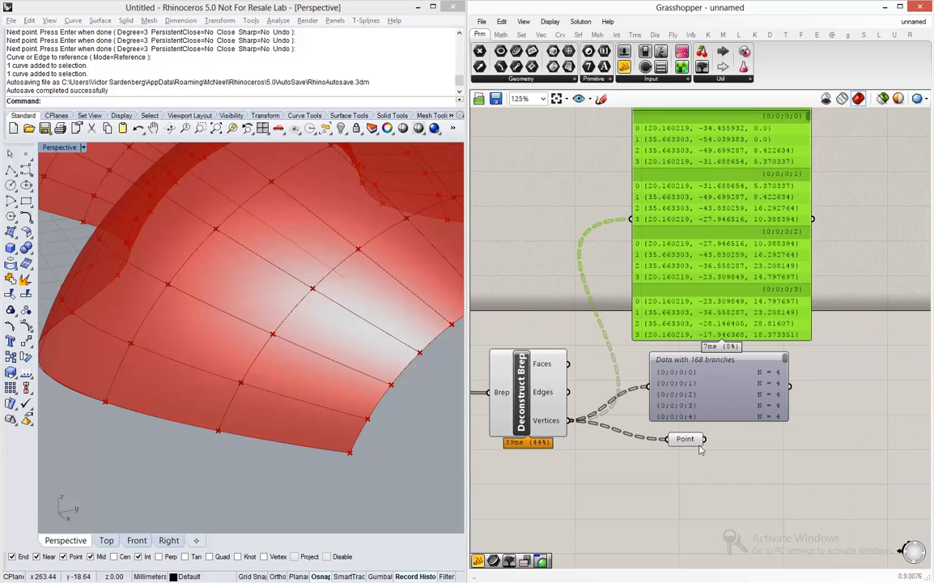
Step: Move the Point parameter out of the way and place a tree-diagram copy of the Vertices Param Viewer below the original
drag(689, 442, 923, 540)
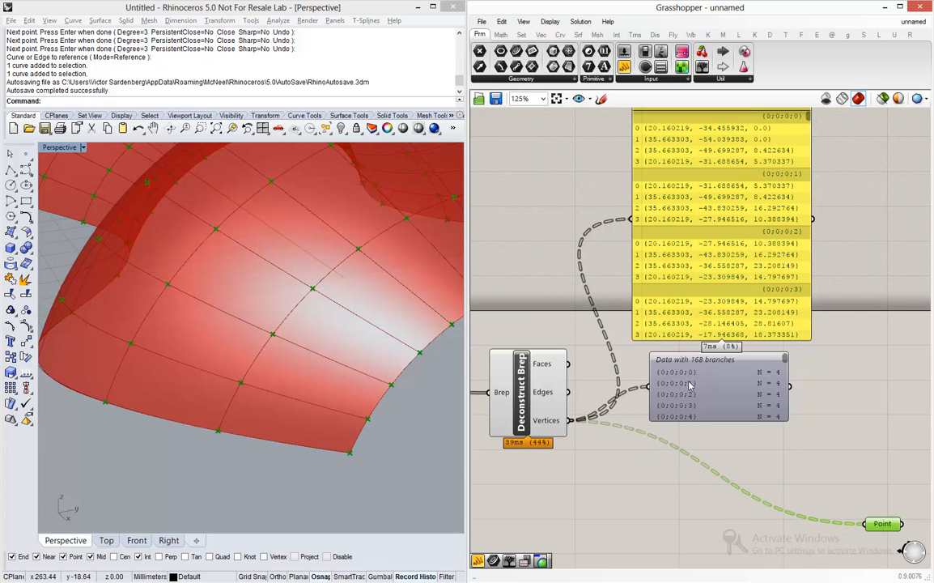
click(702, 390)
key(ctrl+c)
key(ctrl+v)
drag(725, 413, 723, 486)
double_click(723, 486)
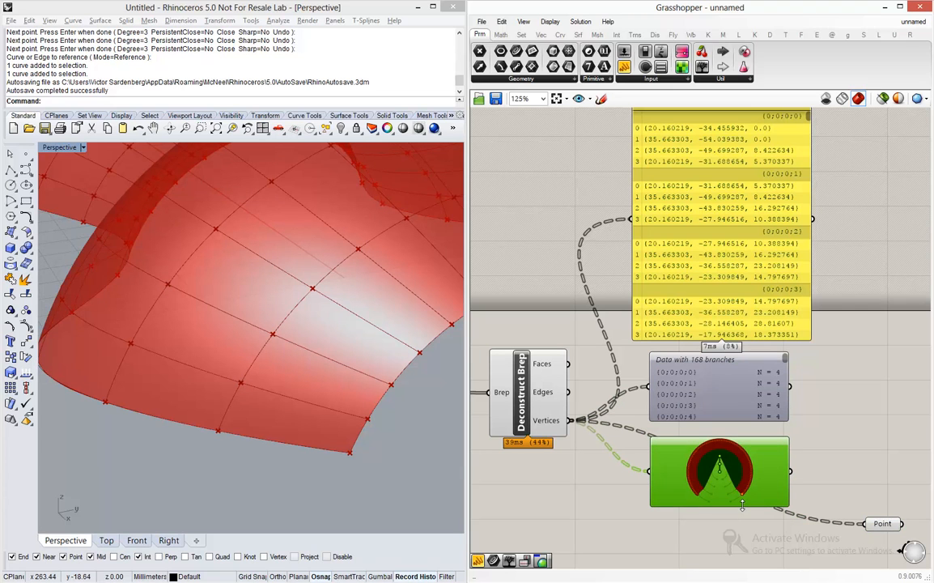
scroll(713, 448, up, 5)
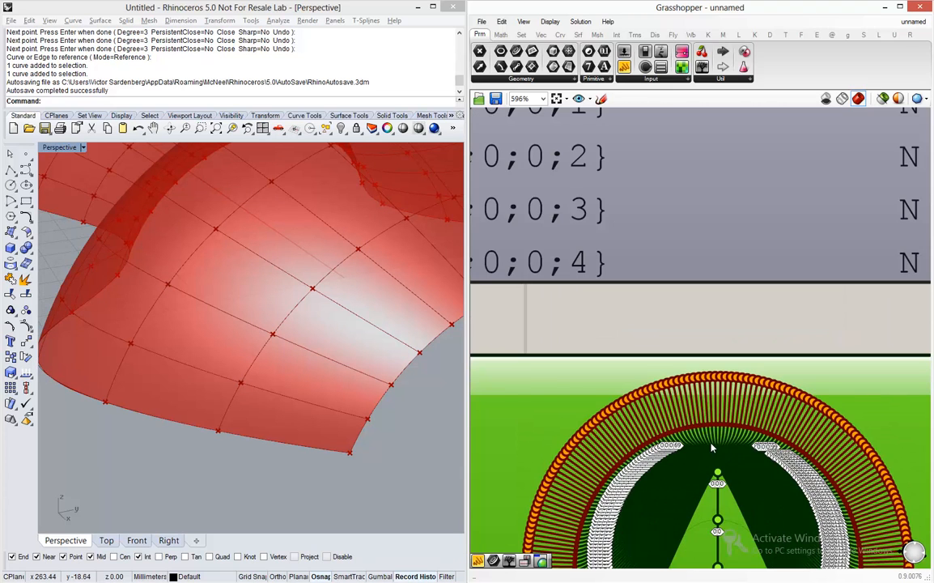
scroll(712, 447, up, 3)
right_drag(680, 461, 583, 230)
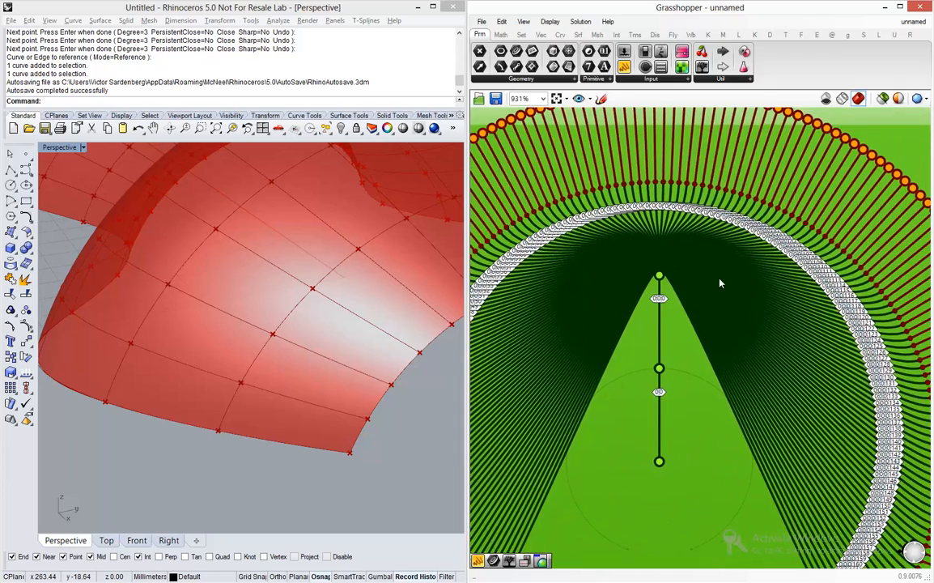
scroll(721, 283, down, 7)
scroll(720, 283, down, 7)
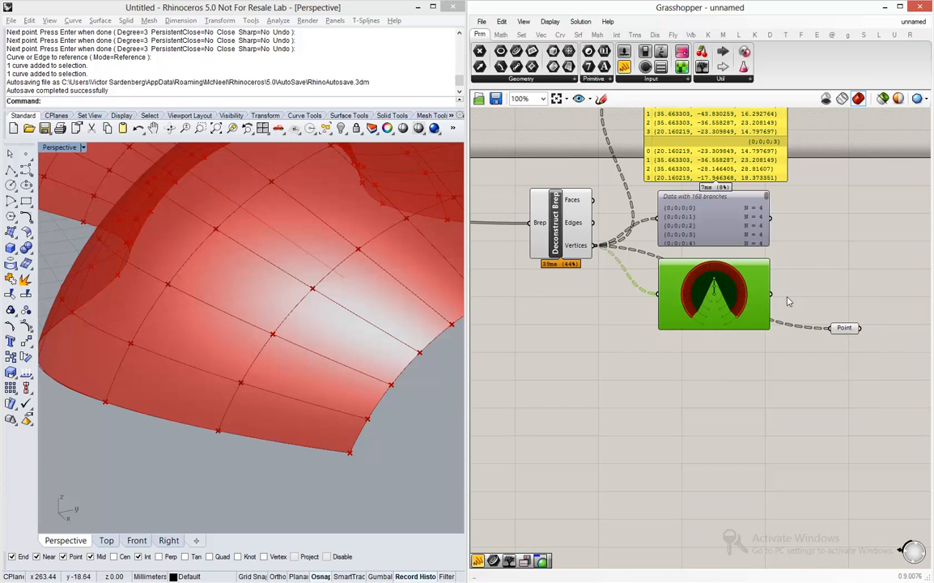
Step: Turn off the viewport preview for every component in the definition
scroll(797, 294, down, 3)
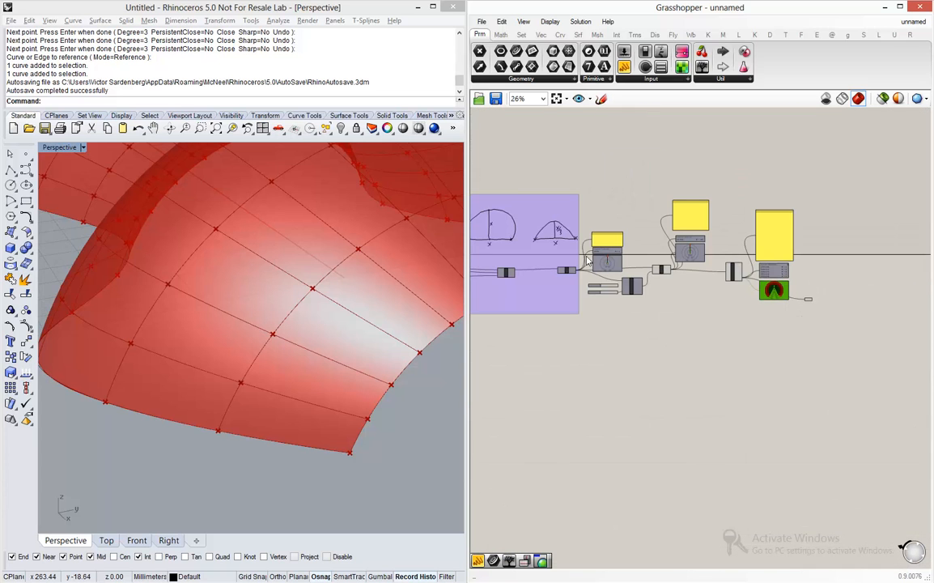
scroll(510, 237, up, 7)
key(ctrl+a)
key(space)
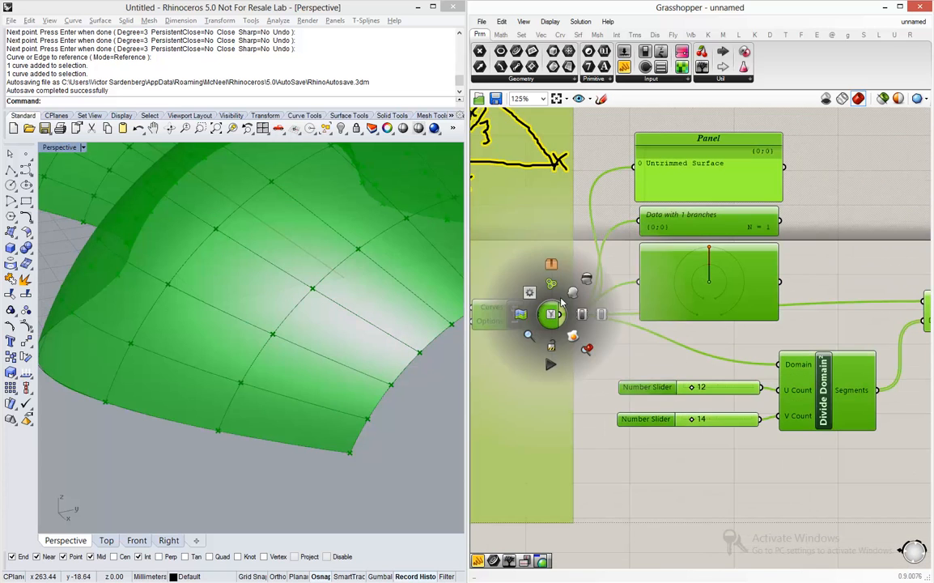
click(587, 280)
click(608, 272)
Step: Preview the Loft component's surface in the viewport, look at its whole shape, and turn its preview off again
click(525, 318)
middle_click(527, 316)
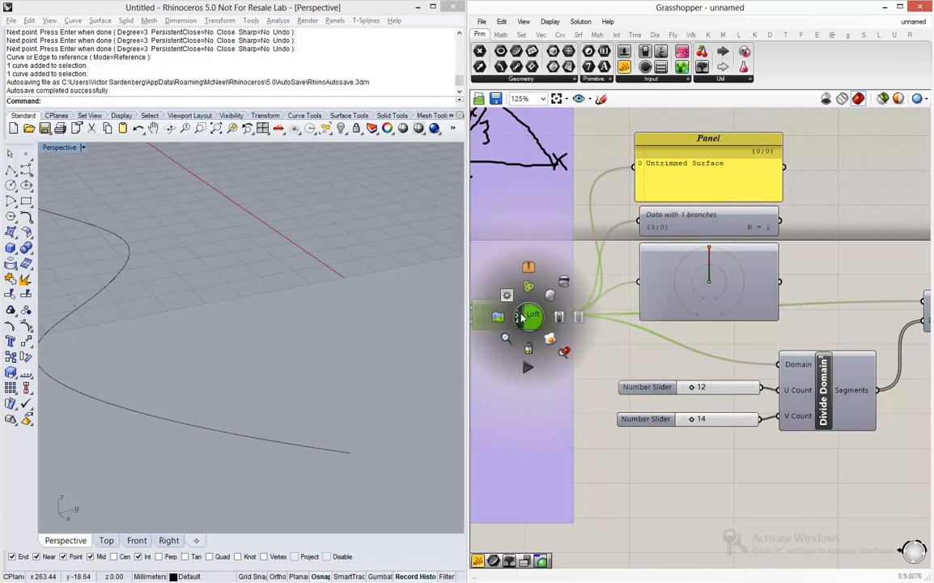
click(528, 315)
right_drag(243, 377, 303, 276)
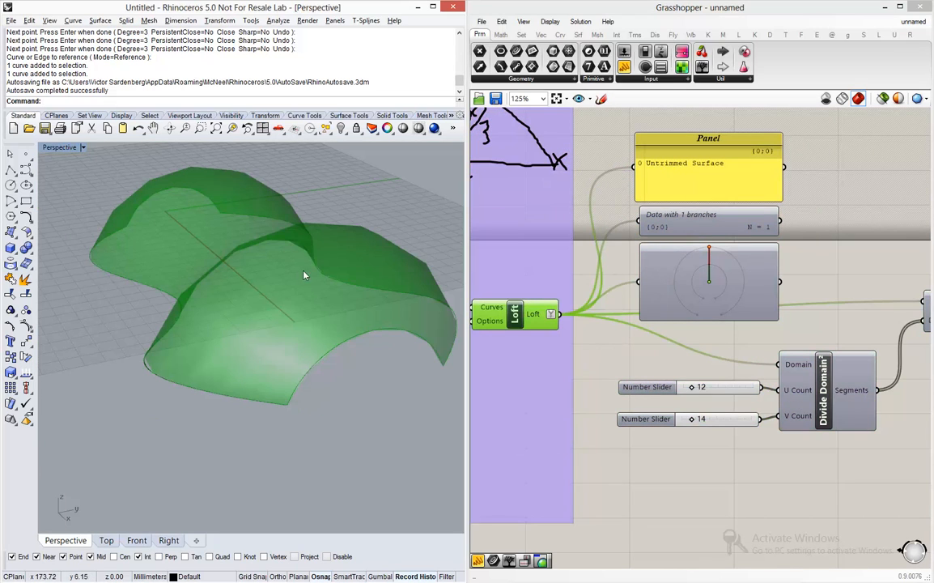
click(526, 316)
middle_click(532, 316)
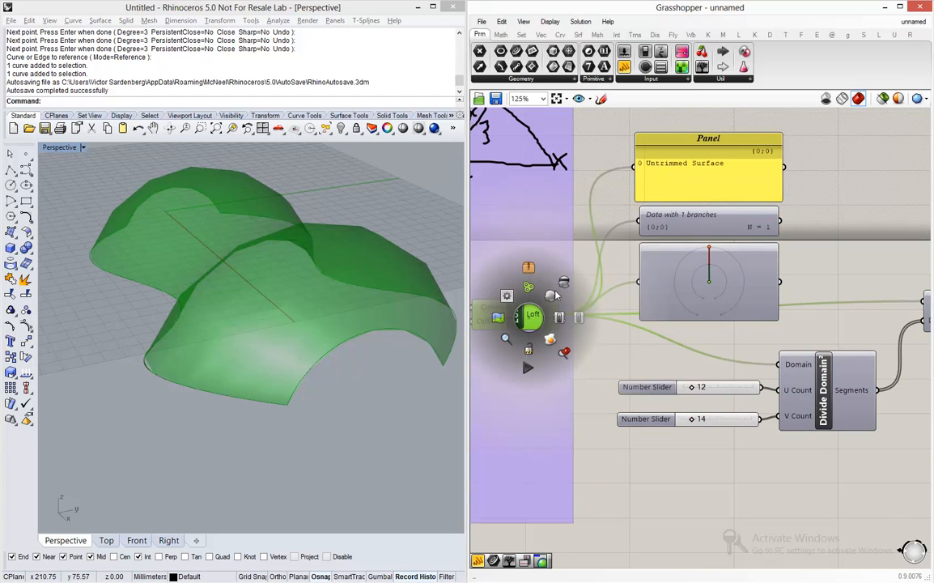
click(551, 297)
Step: Turn on the viewport preview of the Isotrim component and inspect the data of its Surface output
right_drag(848, 357, 574, 370)
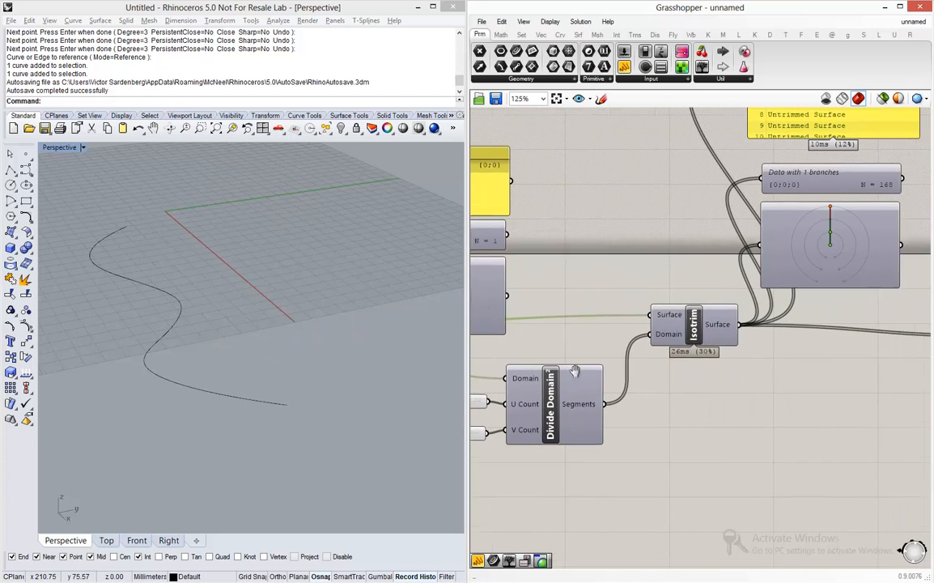
click(645, 335)
middle_click(645, 334)
click(665, 314)
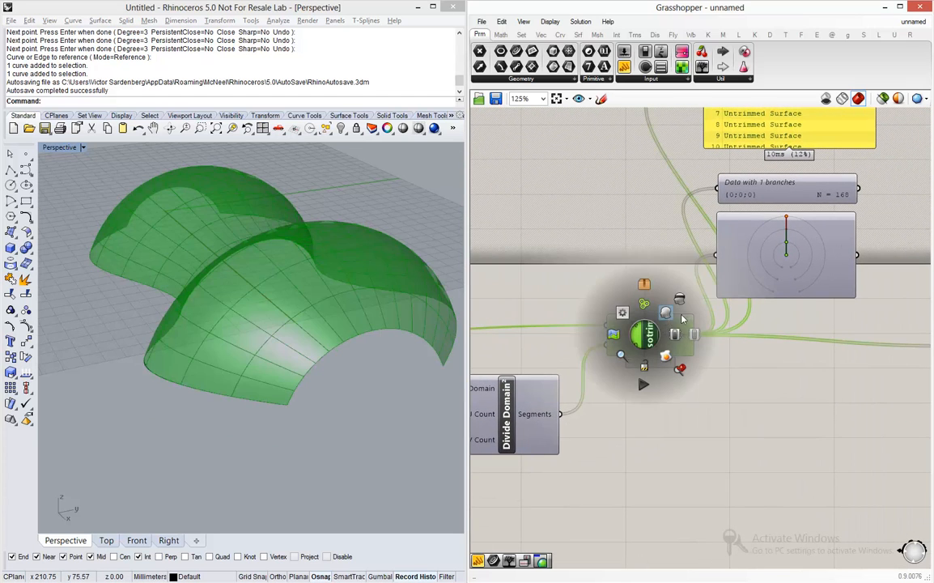
right_drag(760, 313, 701, 404)
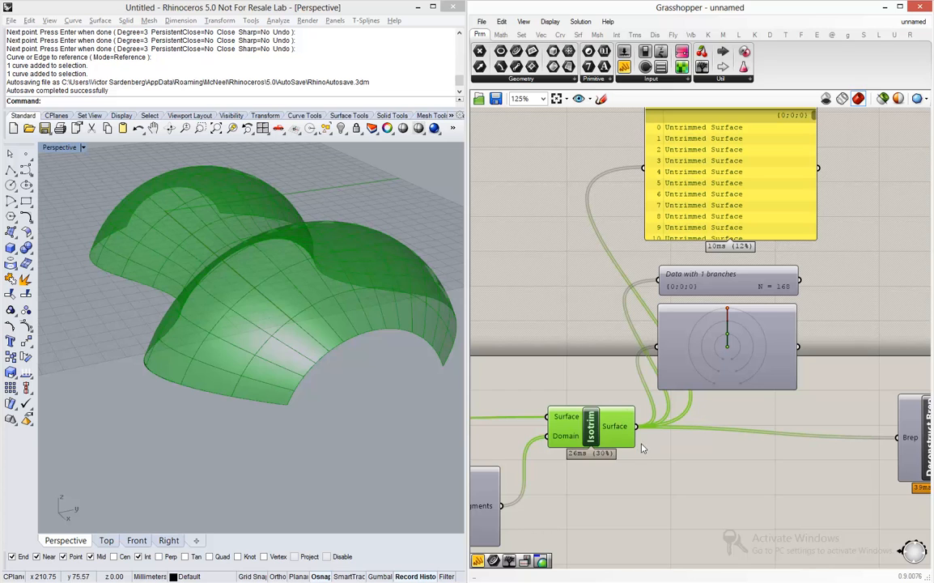
mouse_move(612, 435)
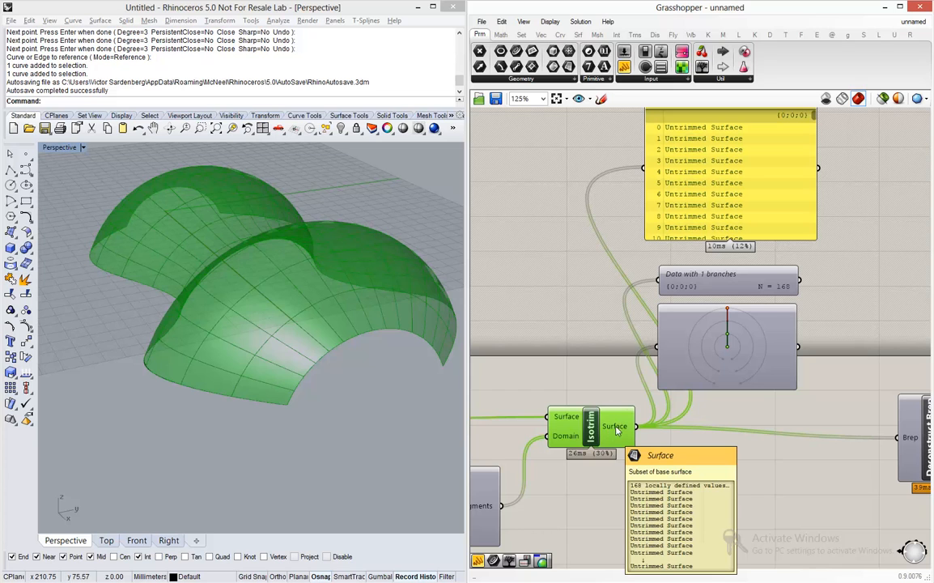
Step: Turn on the viewport preview of the Deconstruct Brep component
right_drag(793, 461, 497, 412)
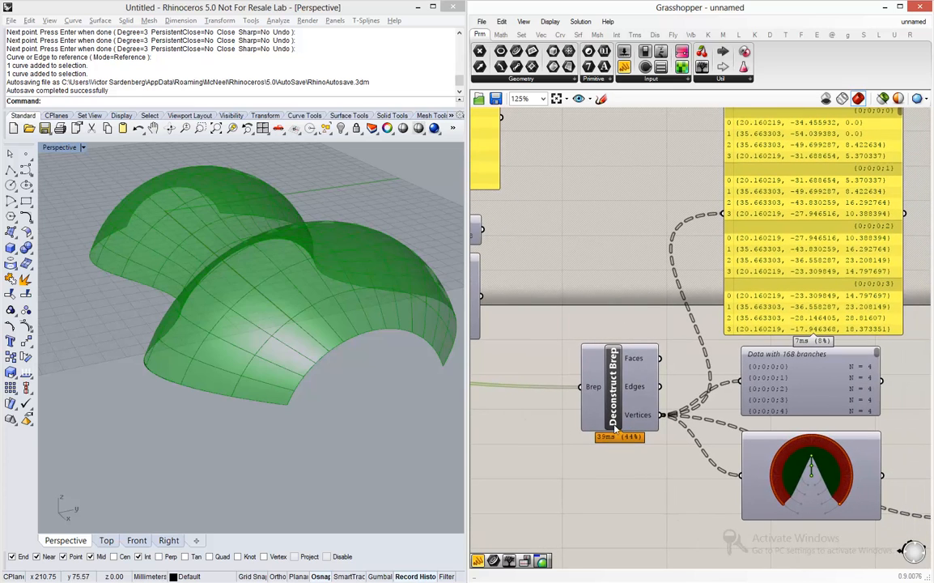
mouse_move(646, 420)
click(616, 405)
middle_click(620, 411)
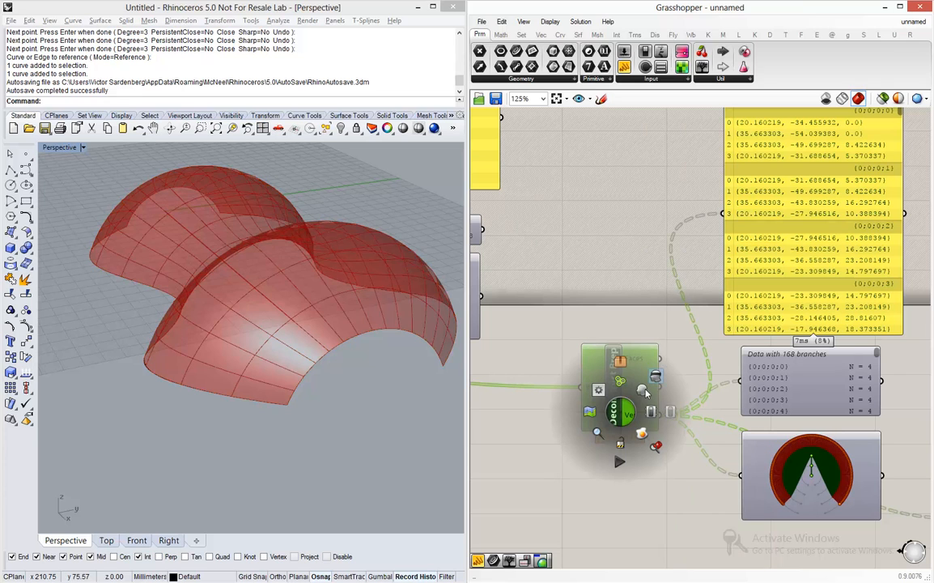
click(645, 392)
Step: Turn off the viewport preview of Isotrim, leaving Deconstruct Brep as the previewed component
right_drag(558, 382, 851, 410)
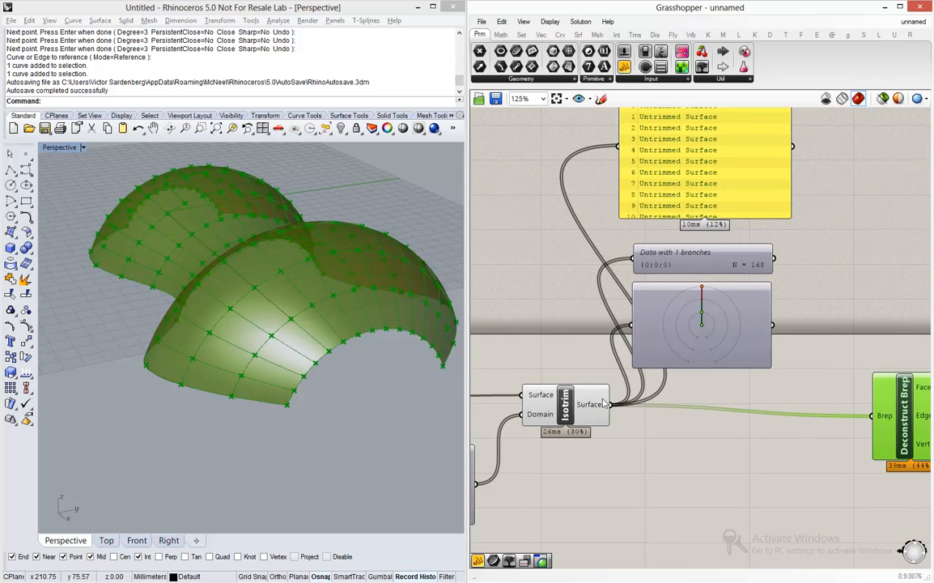
click(603, 404)
middle_click(590, 403)
click(616, 380)
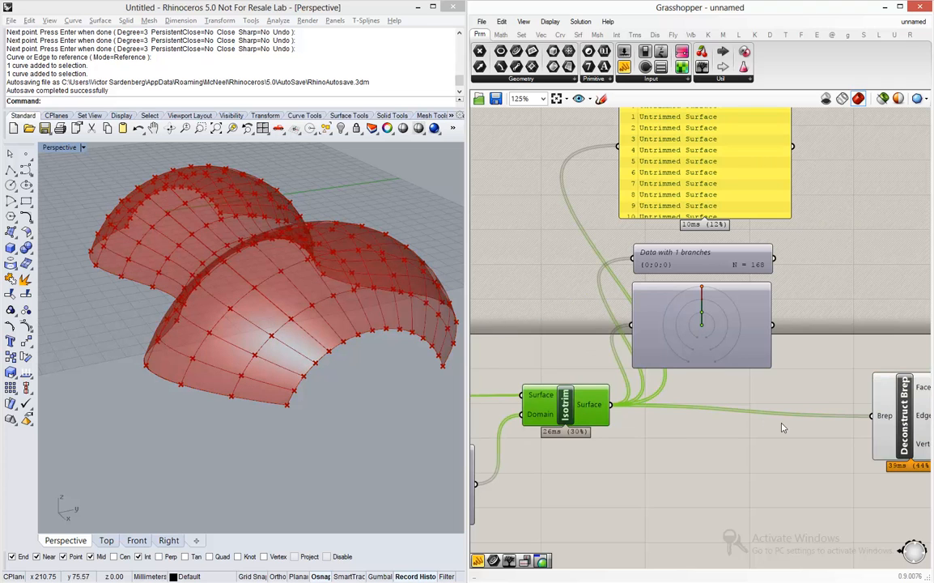
right_drag(737, 420, 590, 415)
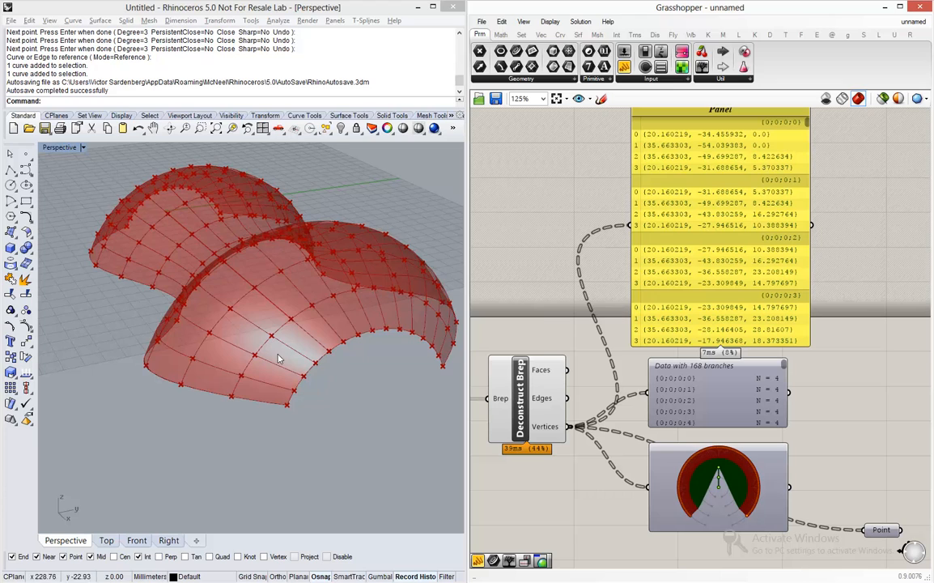
Step: Start a new empty Grasshopper document and switch Rhino to an empty area of the Top viewport
click(482, 22)
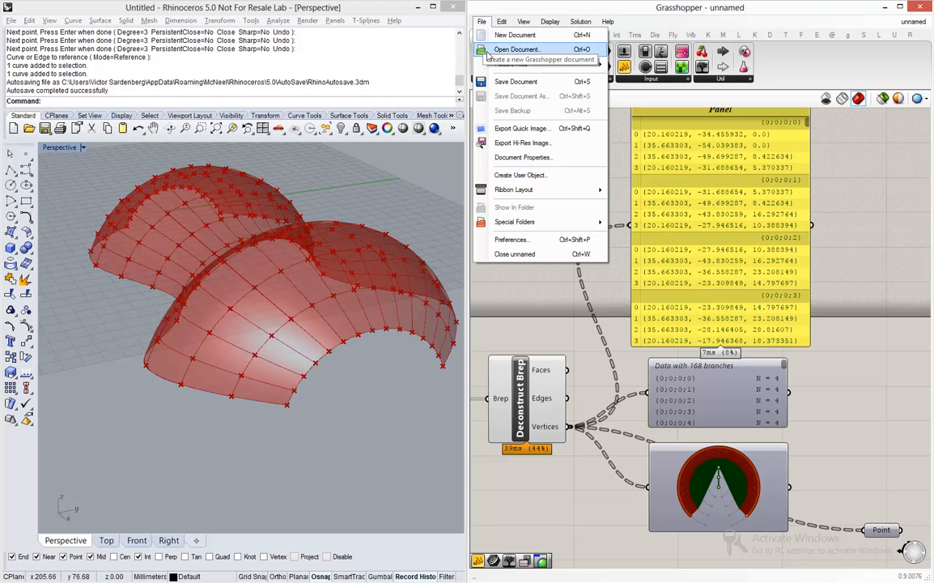
click(499, 49)
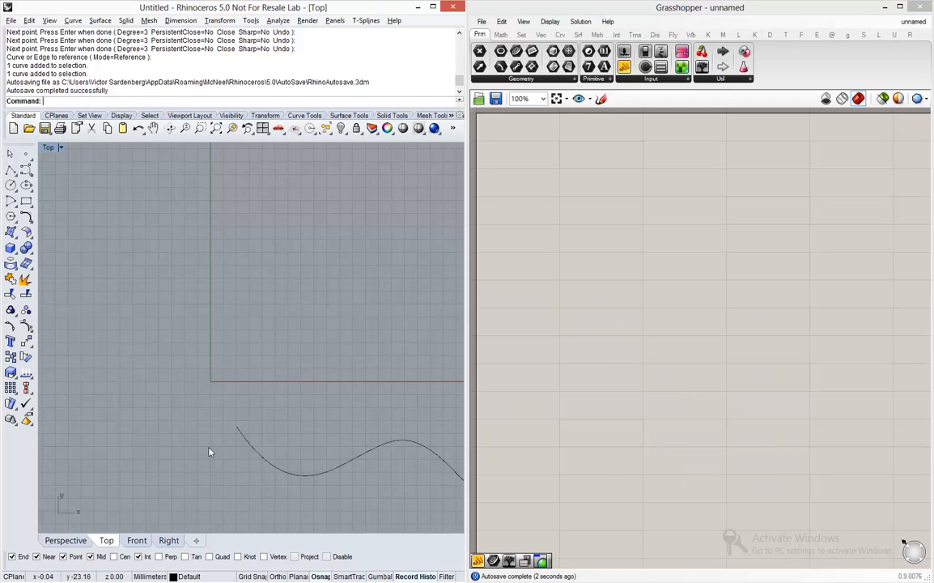
scroll(210, 451, down, 10)
scroll(235, 228, up, 7)
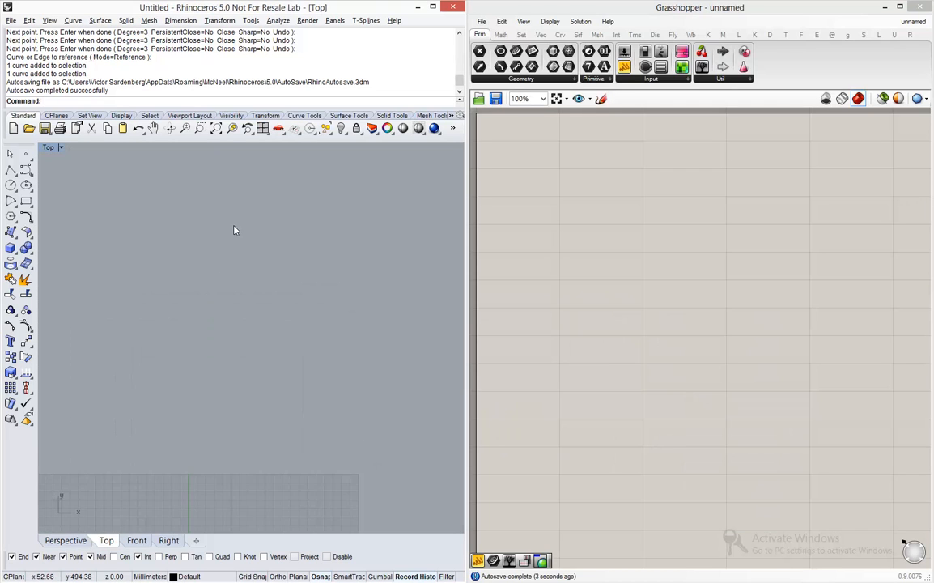
Step: Draw two separate single-segment polylines in the Top viewport, slanting towards each other at their lower ends
click(11, 170)
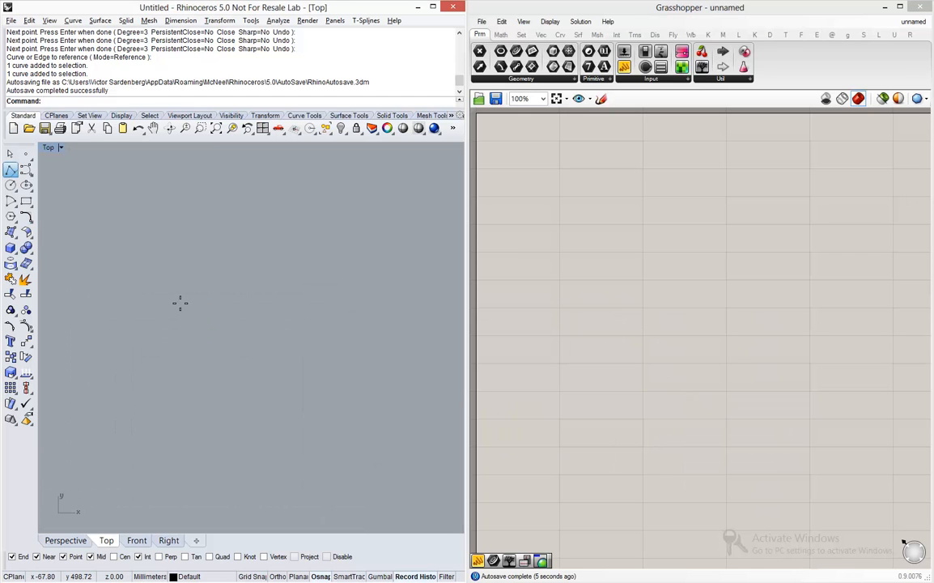
click(158, 217)
key(Return)
key(Return)
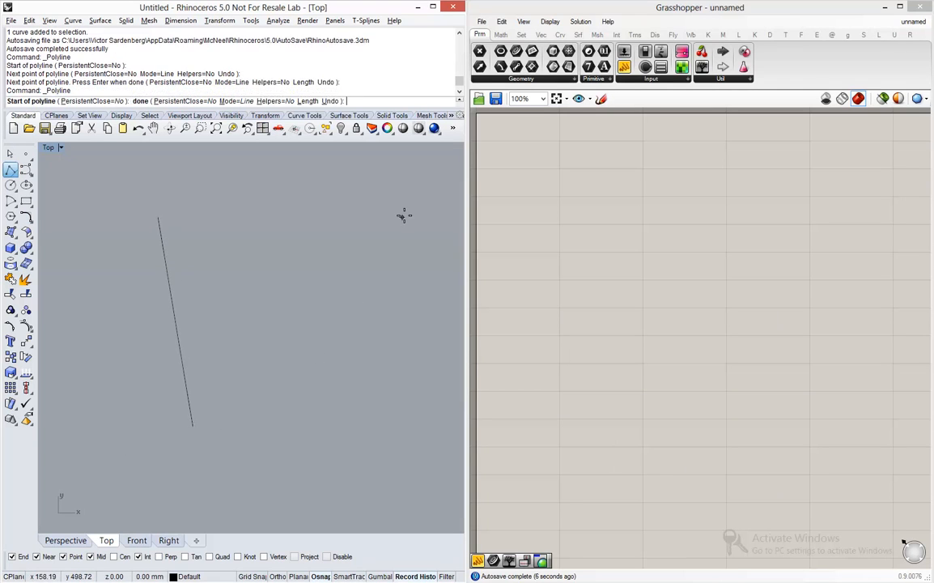
click(404, 216)
click(341, 422)
key(Return)
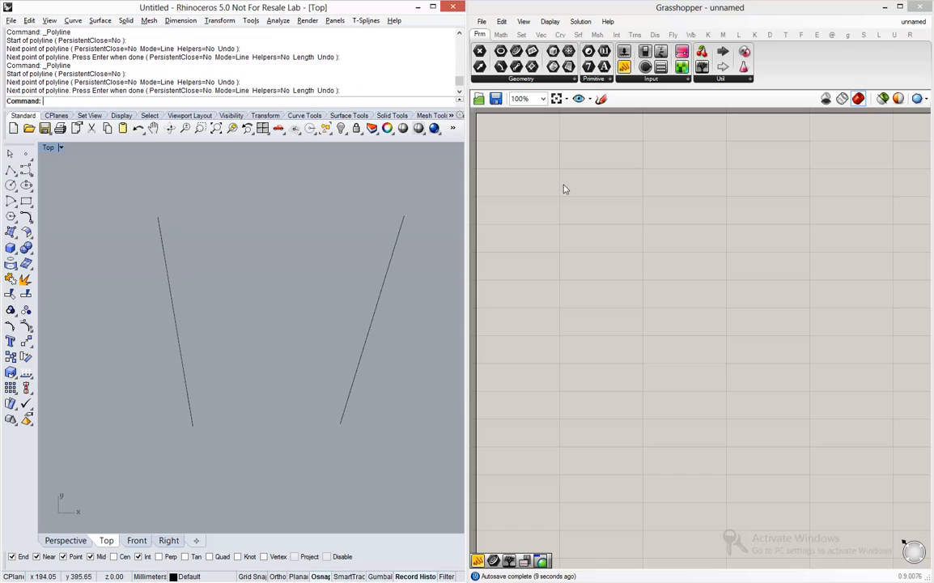
Step: Add a Curve parameter to the Grasshopper canvas and reference the left line in it with Set Multiple Curves
double_click(572, 172)
text(curve)
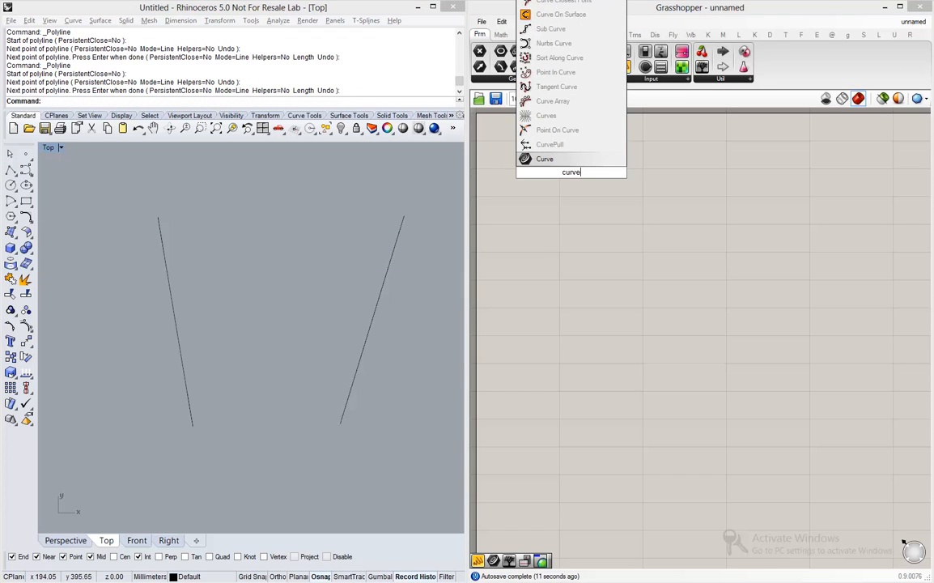
key(Return)
right_click(572, 177)
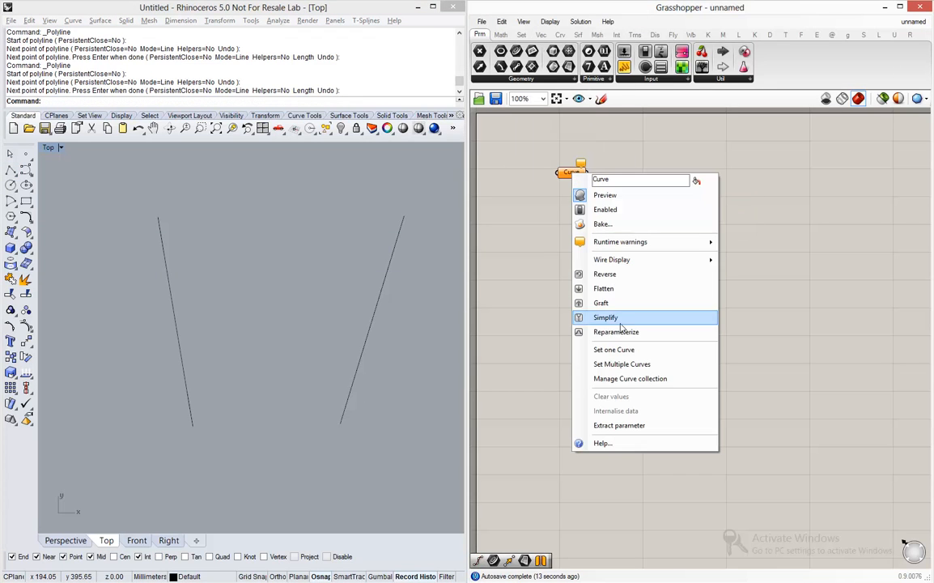
click(611, 363)
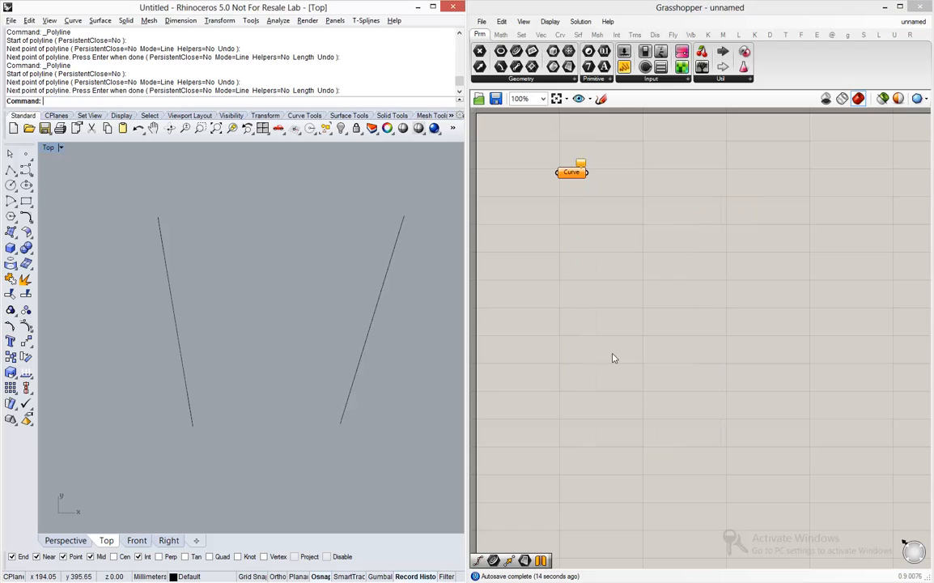
click(162, 243)
key(Return)
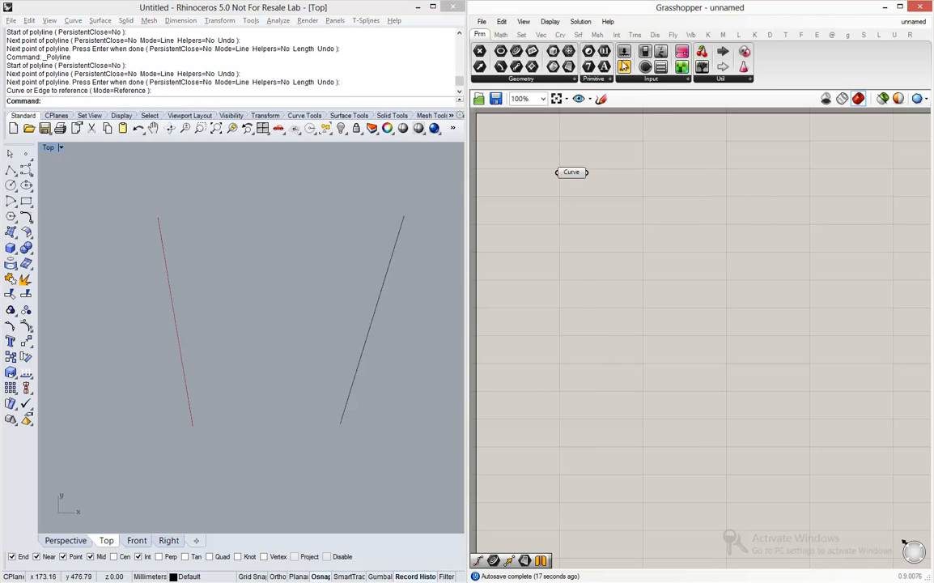
Step: Add a Panel beside the Curve parameter and connect the Curve output to it
drag(624, 66, 723, 171)
drag(590, 171, 683, 179)
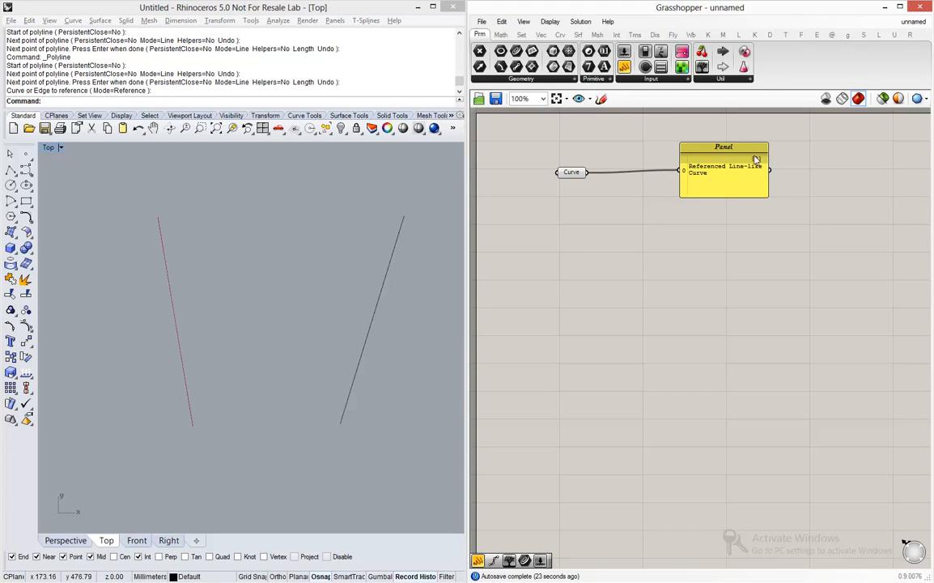
drag(650, 58, 699, 242)
click(701, 242)
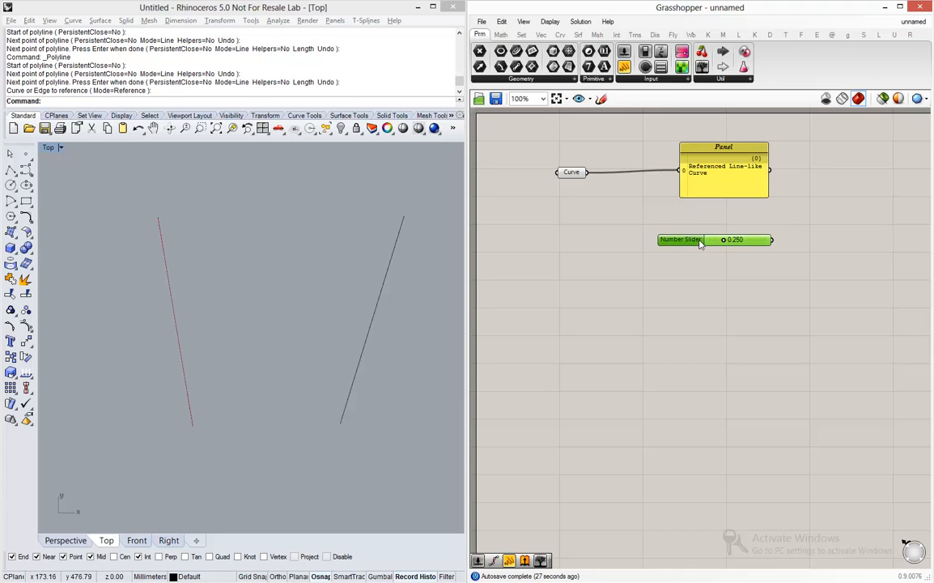
key(Delete)
Step: Add a Param Viewer fed by the Curve parameter below the Panel, and place a tree-diagram copy of it underneath
drag(628, 53, 727, 246)
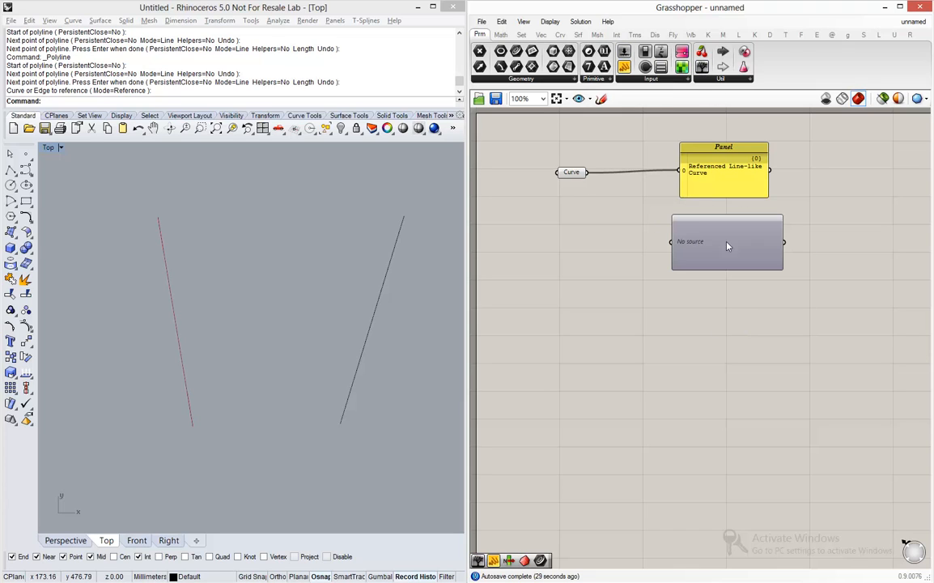
drag(590, 172, 672, 241)
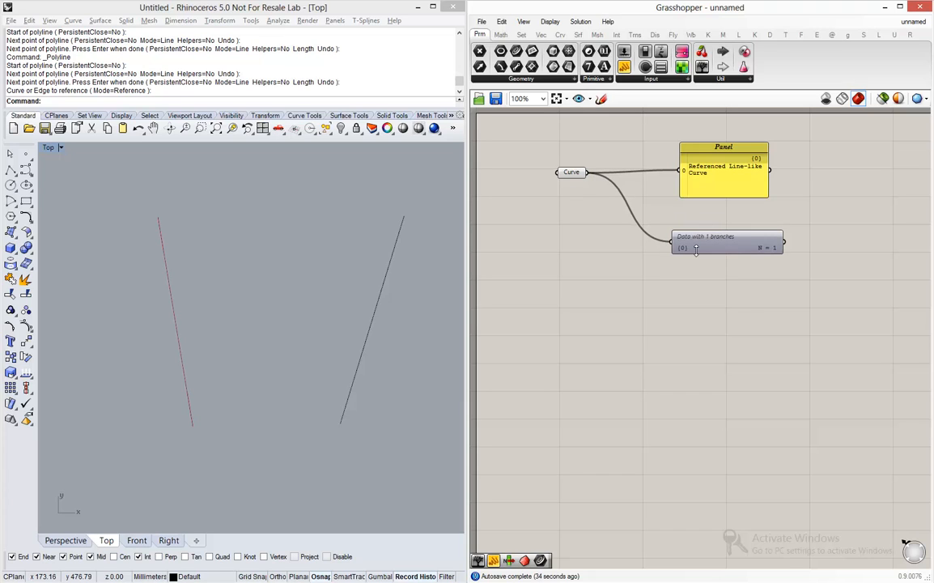
drag(738, 244, 736, 305)
double_click(734, 259)
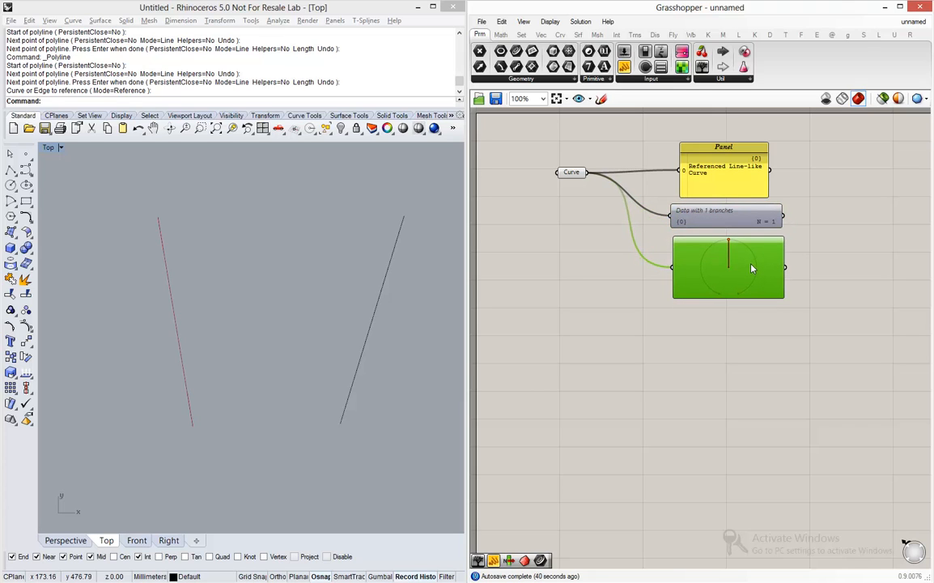
Step: Duplicate the Curve parameter with its Panel and both Param Viewers, placing the copy below the original group
click(609, 227)
drag(746, 309, 483, 127)
alt+drag(722, 178, 719, 410)
click(626, 312)
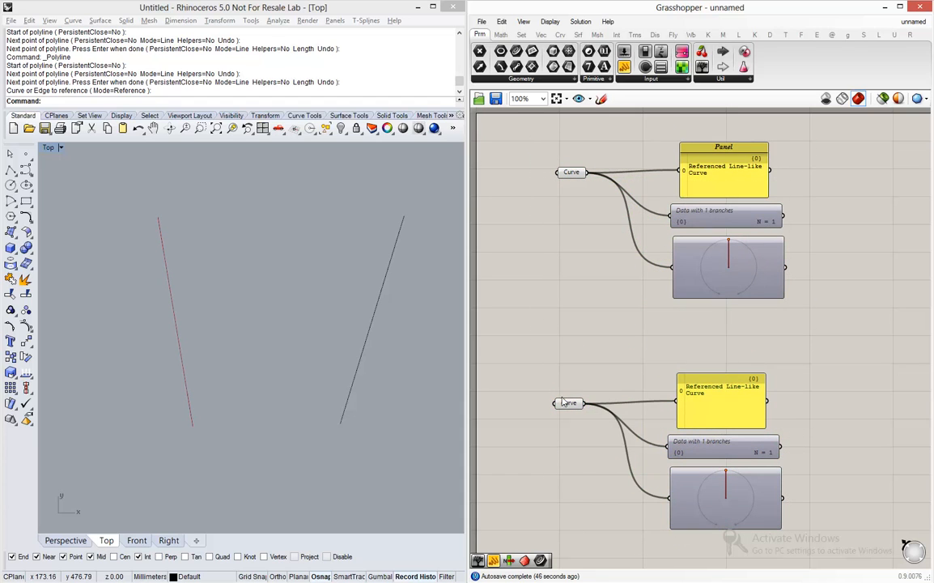
Step: Reference both lines, left then right, in the lower Curve parameter with Set Multiple Curves
right_click(566, 405)
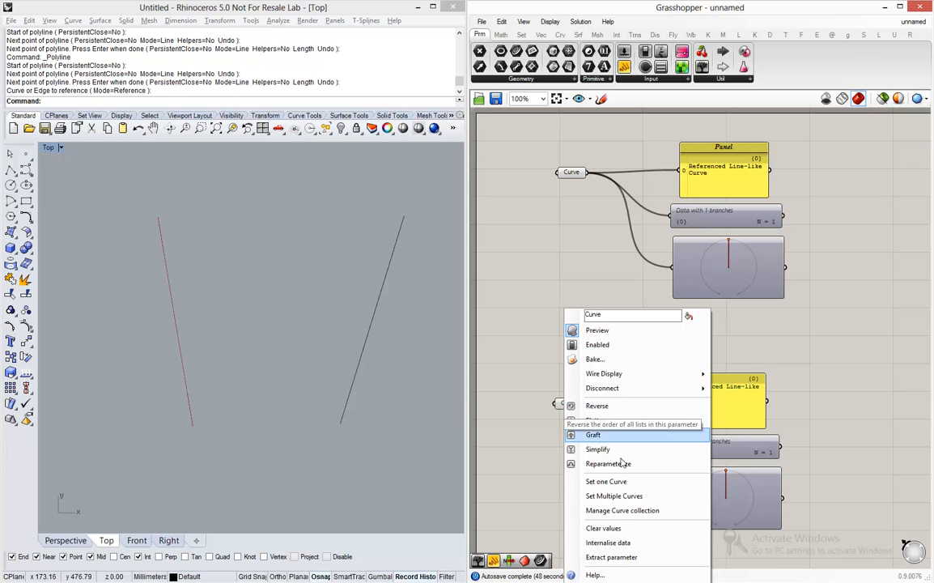
click(643, 503)
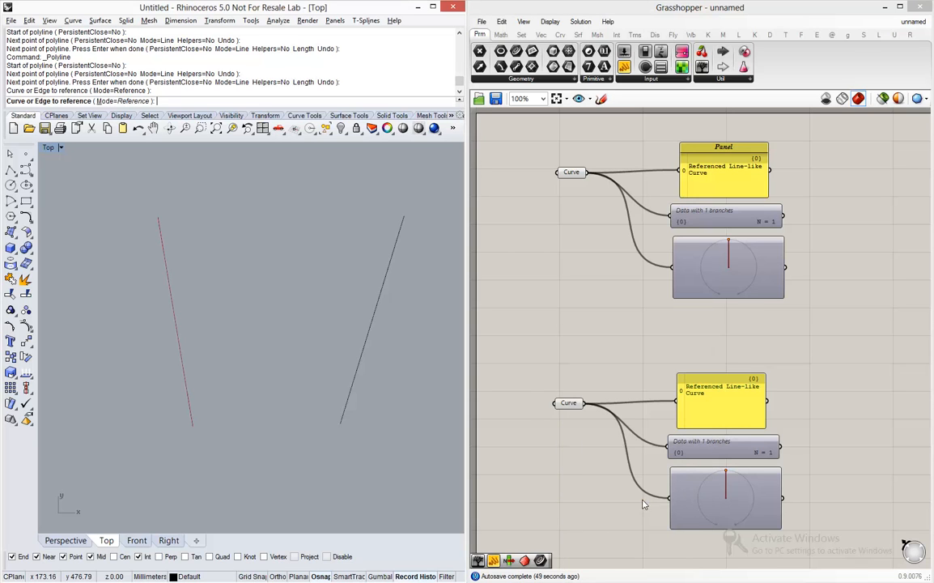
click(162, 232)
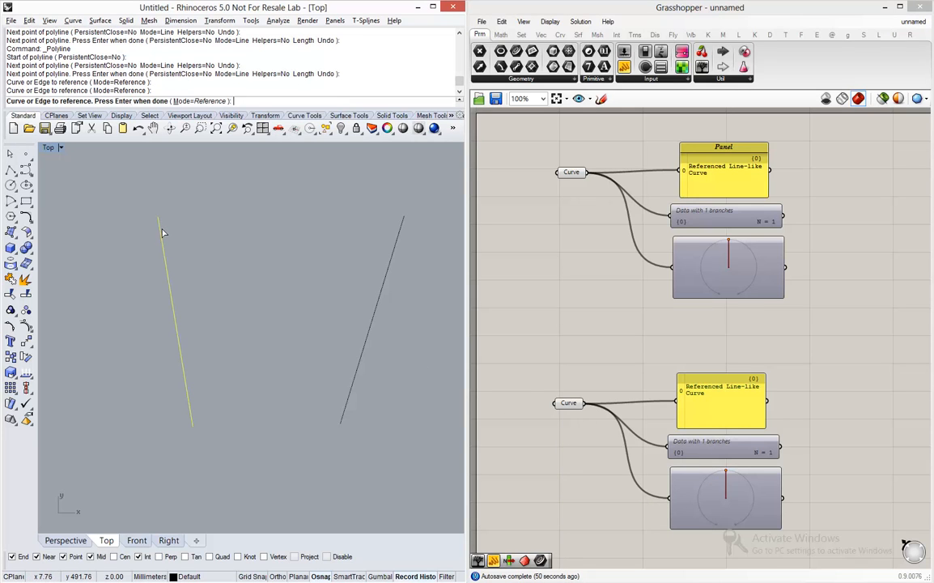
click(400, 231)
key(Return)
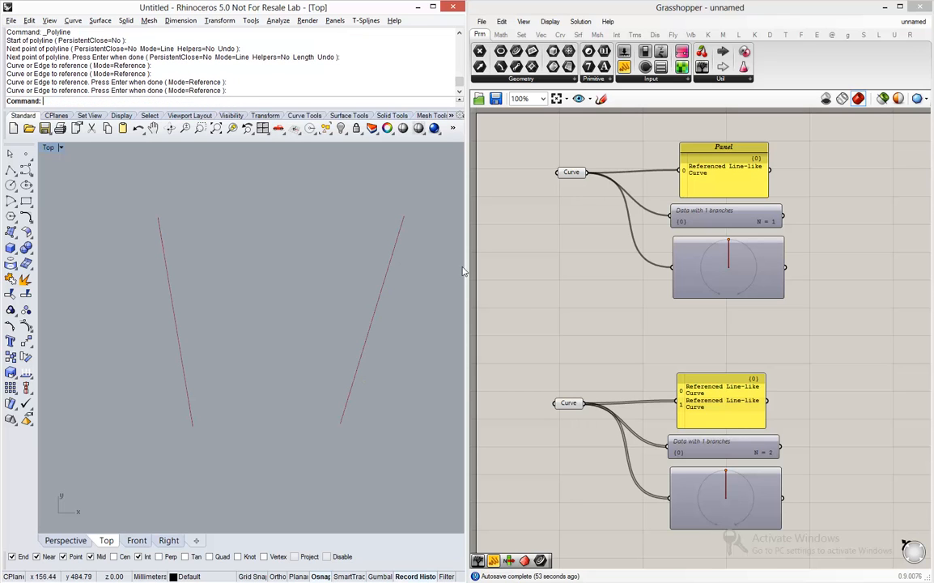
Step: Turn off the preview of the upper Curve group and examine the lower Panel's branch path and item indices
drag(830, 352, 474, 93)
middle_click(651, 213)
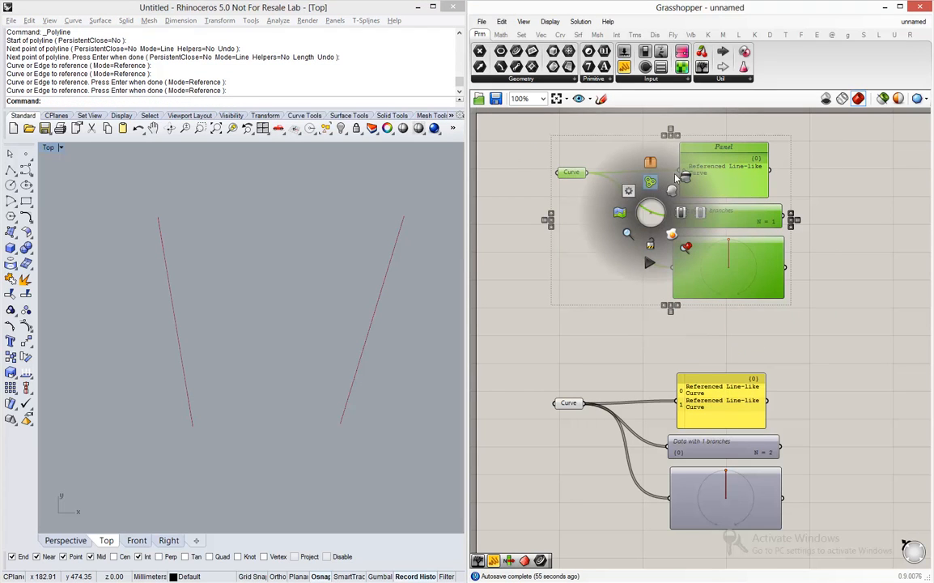
click(580, 307)
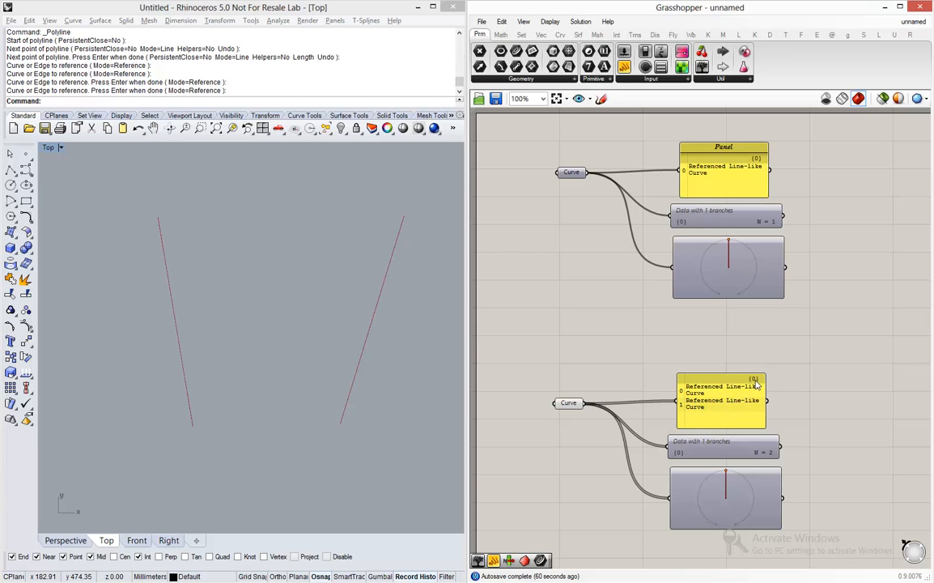
scroll(774, 458, up, 4)
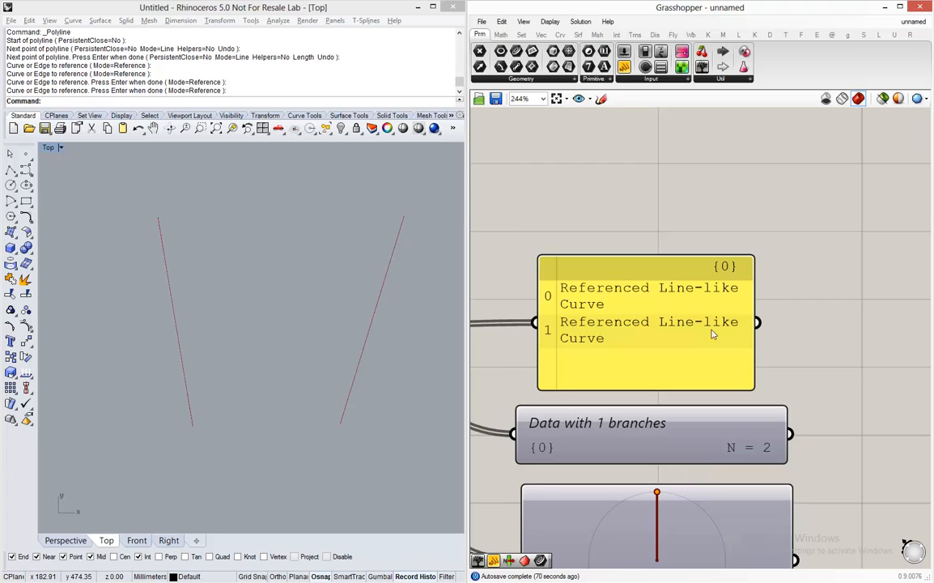
Step: Add a Divide Curve component beside the lower Panel and feed its Curve input from the lower Curve parameter
scroll(712, 334, down, 5)
drag(538, 337, 507, 293)
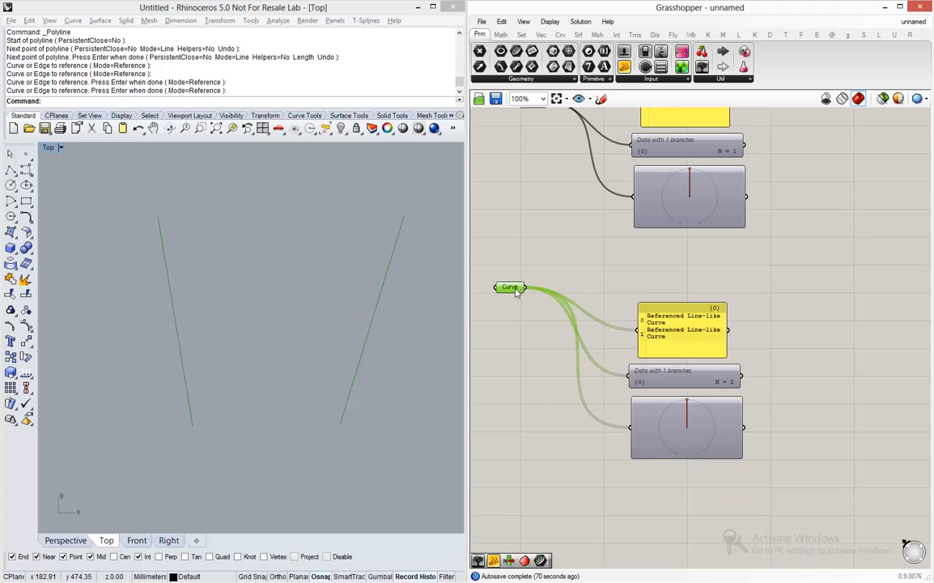
double_click(823, 312)
text(divide curve)
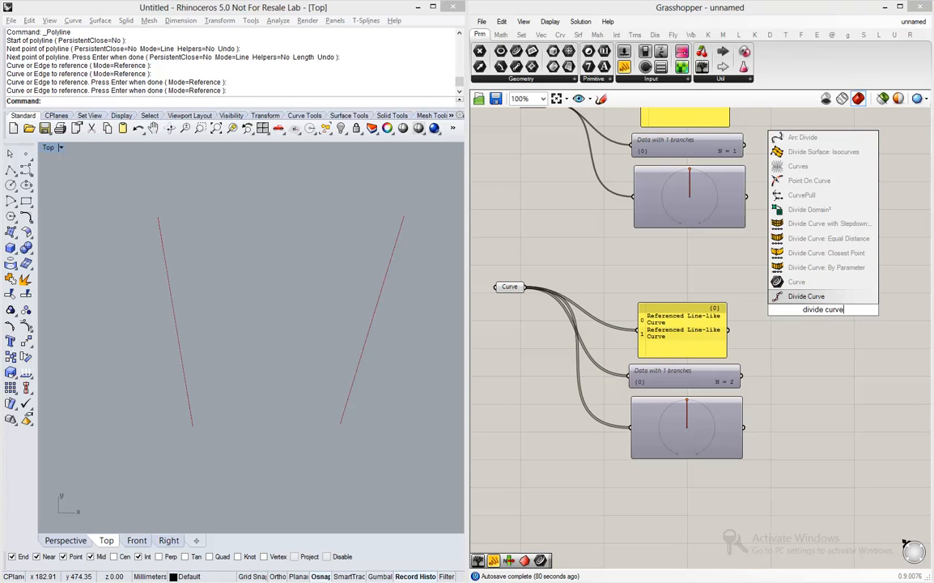
key(Return)
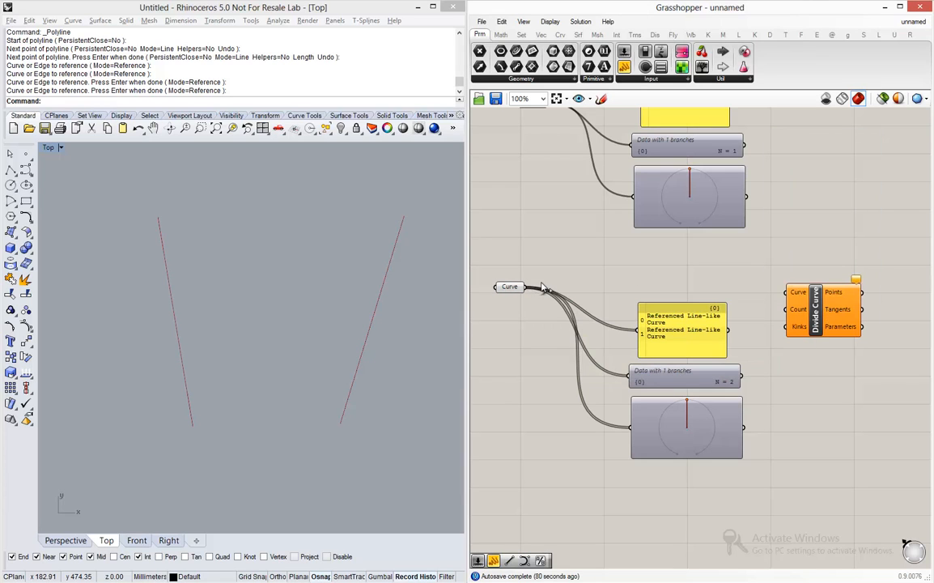
drag(530, 287, 789, 294)
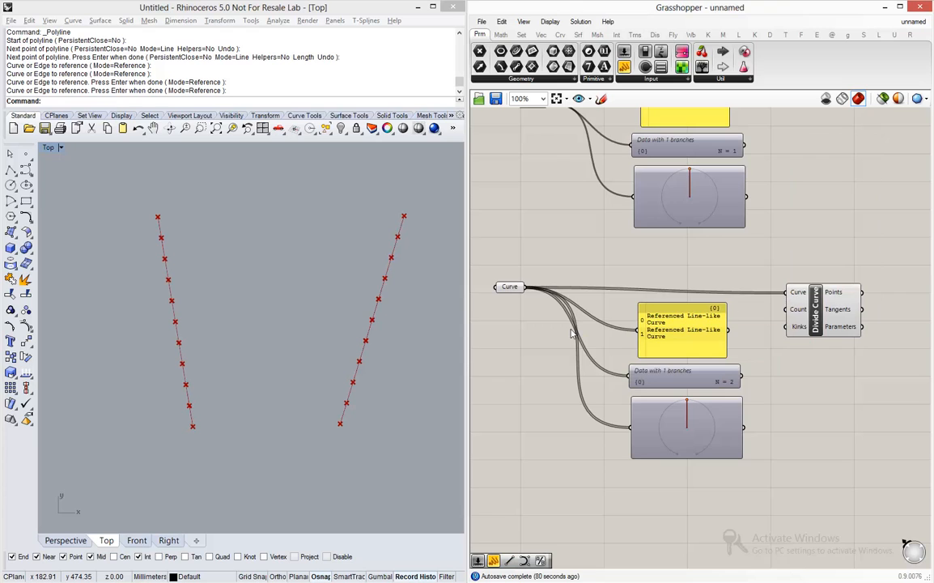
Step: Add a Panel fed by Divide Curve's Points output and enlarge it to show all points of both branches
scroll(573, 327, down, 2)
scroll(844, 313, up, 4)
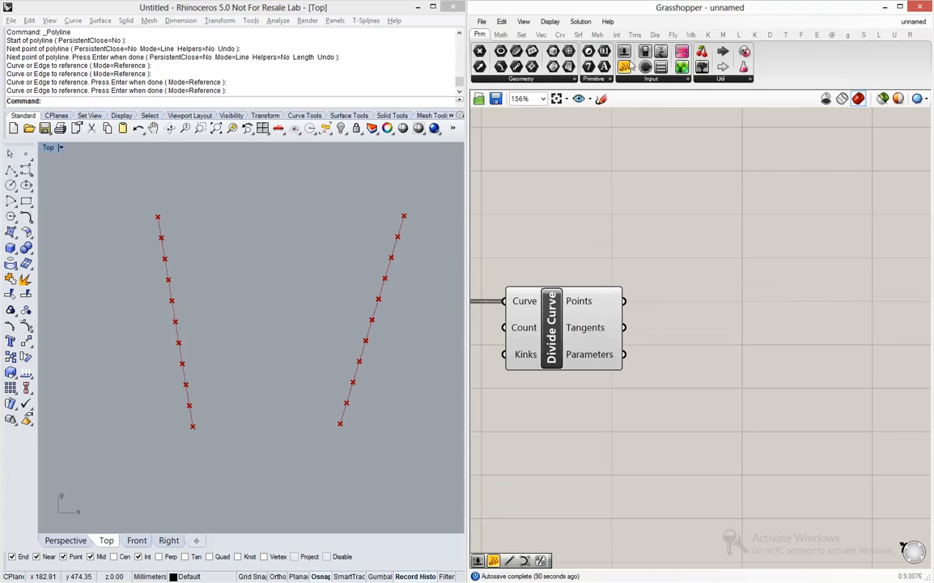
drag(624, 66, 855, 305)
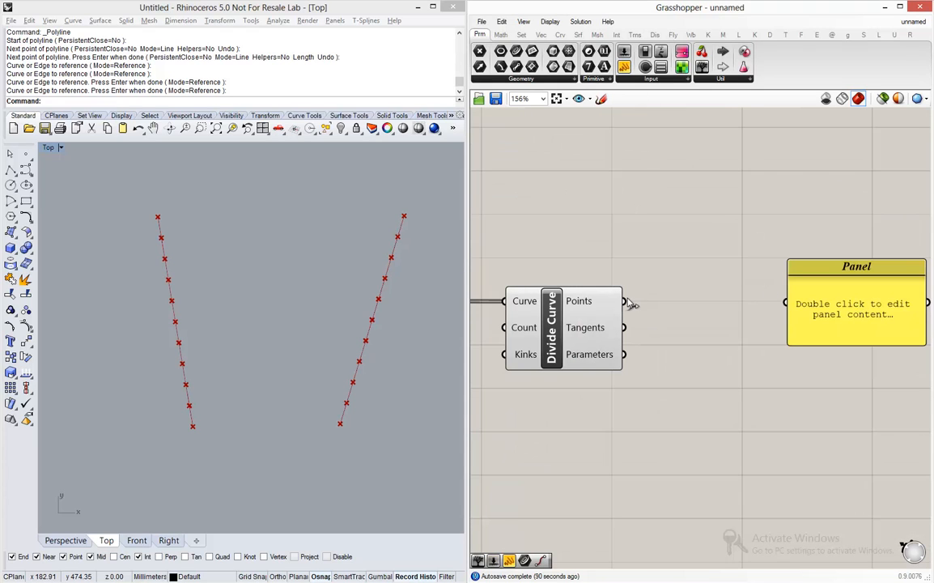
drag(629, 302, 925, 334)
scroll(839, 323, down, 3)
scroll(794, 337, up, 3)
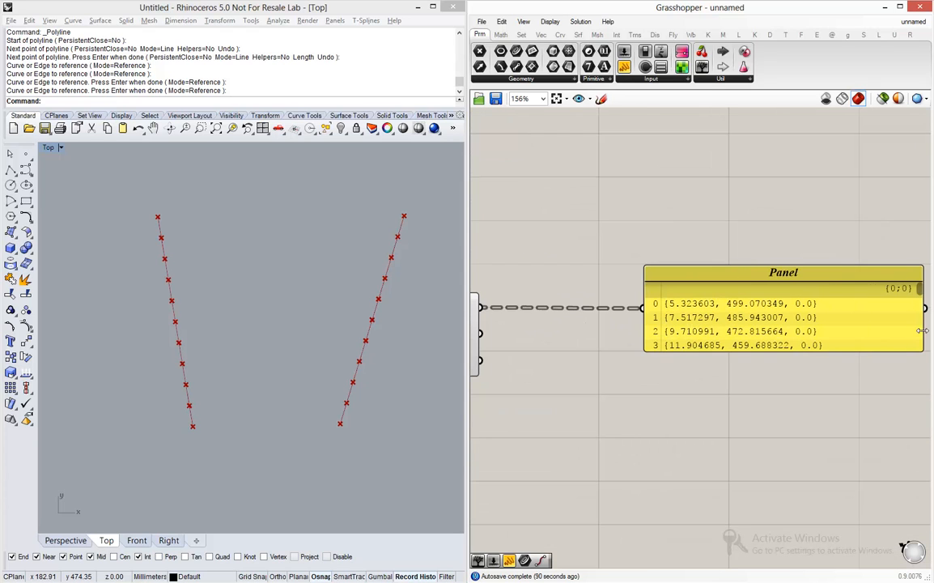
drag(864, 361, 846, 553)
drag(833, 268, 843, 152)
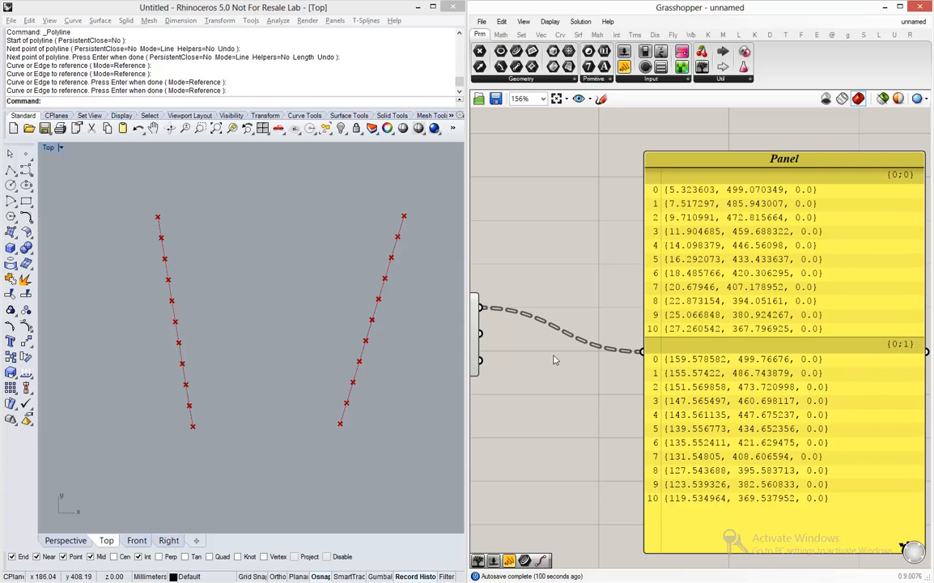
Step: Add a Point List component above the points Panel and feed it from Divide Curve's Points output
scroll(687, 283, down, 1)
scroll(686, 283, down, 2)
scroll(686, 283, up, 2)
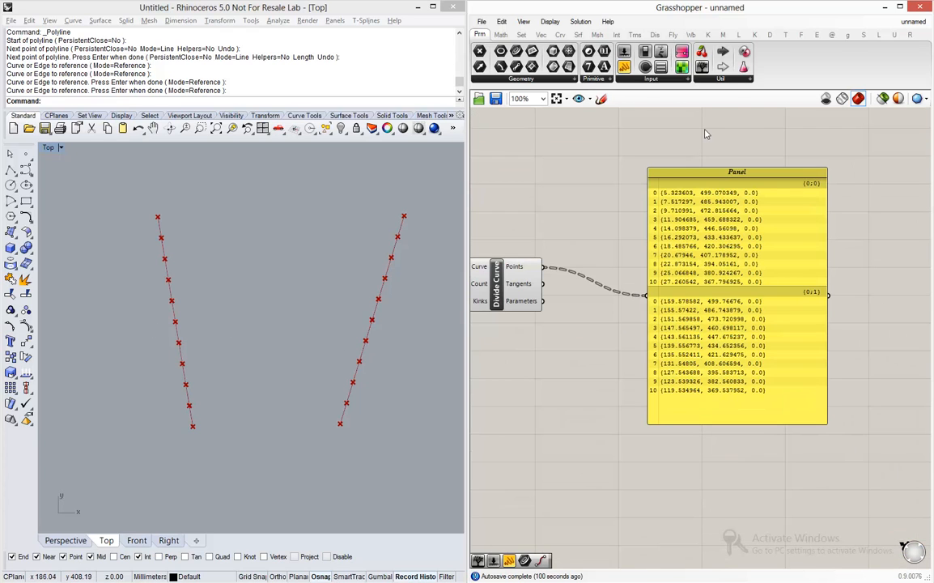
double_click(704, 128)
text(poin)
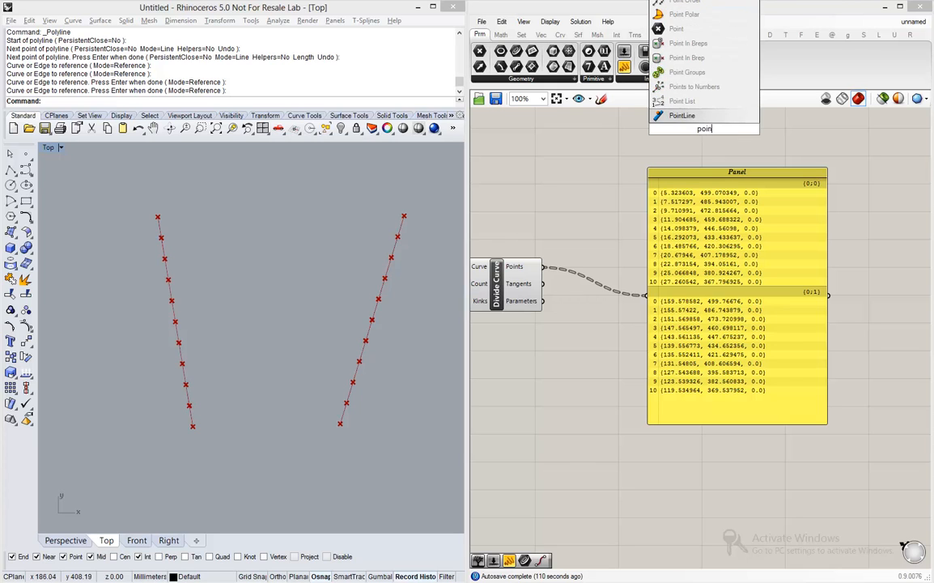
text(t lis)
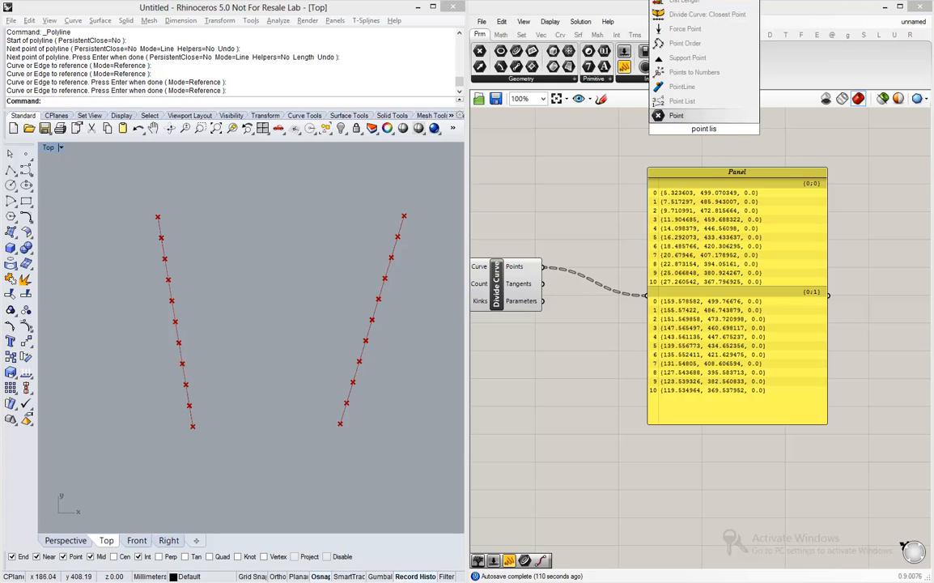
text(t)
key(Return)
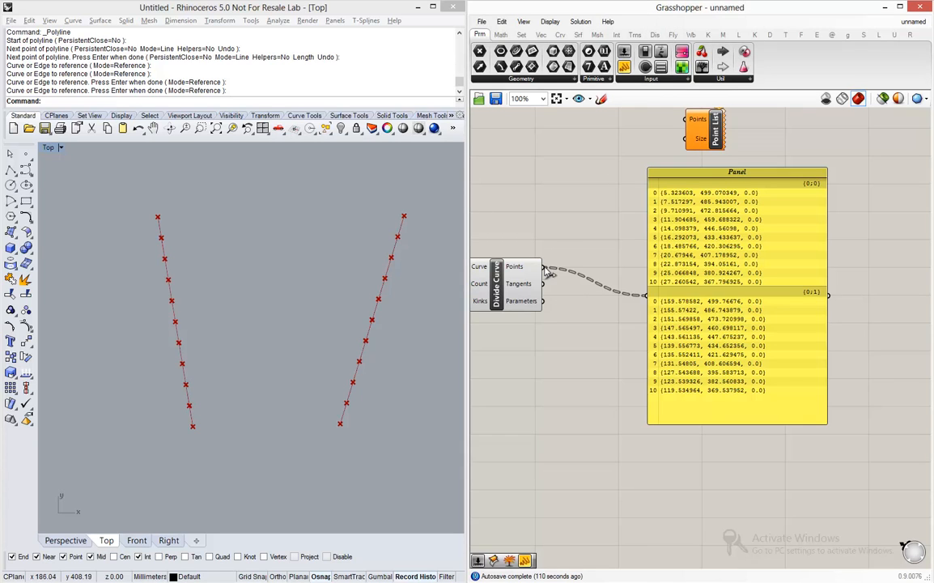
drag(543, 267, 686, 120)
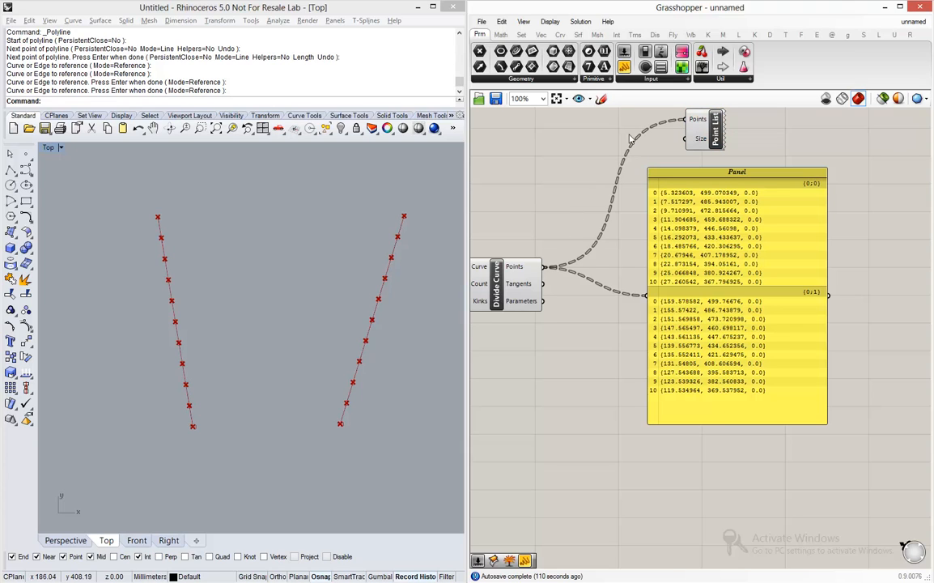
Step: Turn off the preview of the Divide Curve component
click(508, 285)
middle_click(528, 281)
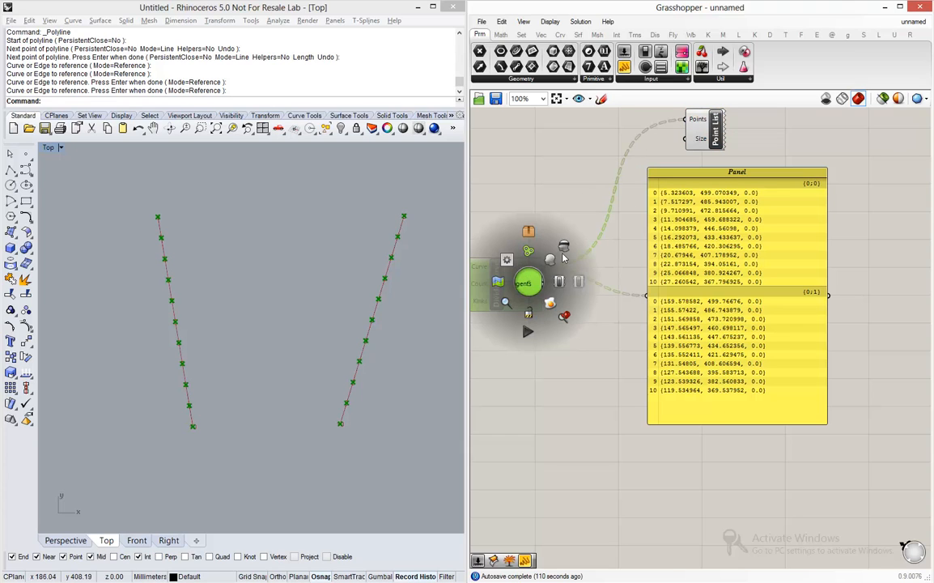
click(563, 250)
click(570, 245)
Step: Create a Number Slider with initial value 25, connect it to the Point List's Size input, and reduce it to 8
right_drag(608, 112, 659, 175)
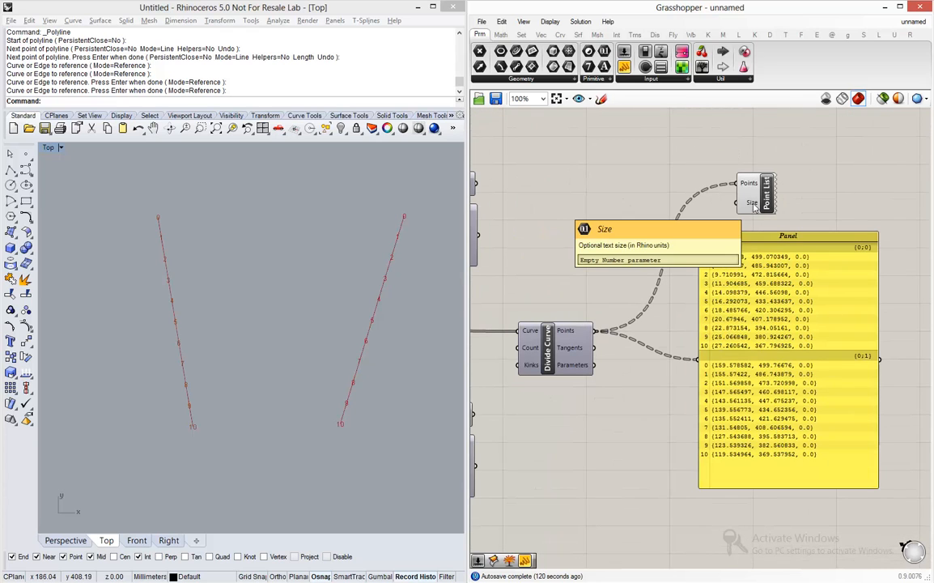
double_click(639, 194)
text(25)
key(Return)
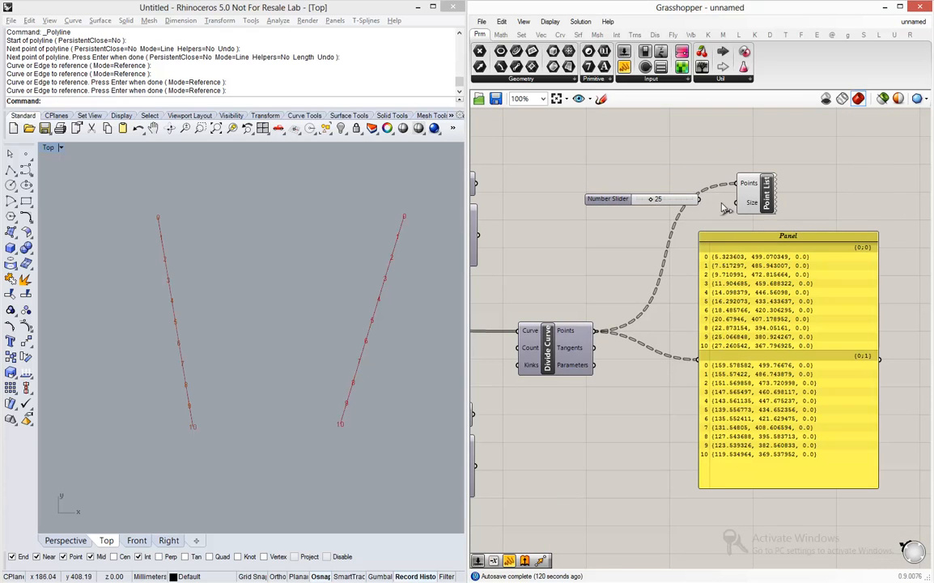
drag(652, 202, 642, 201)
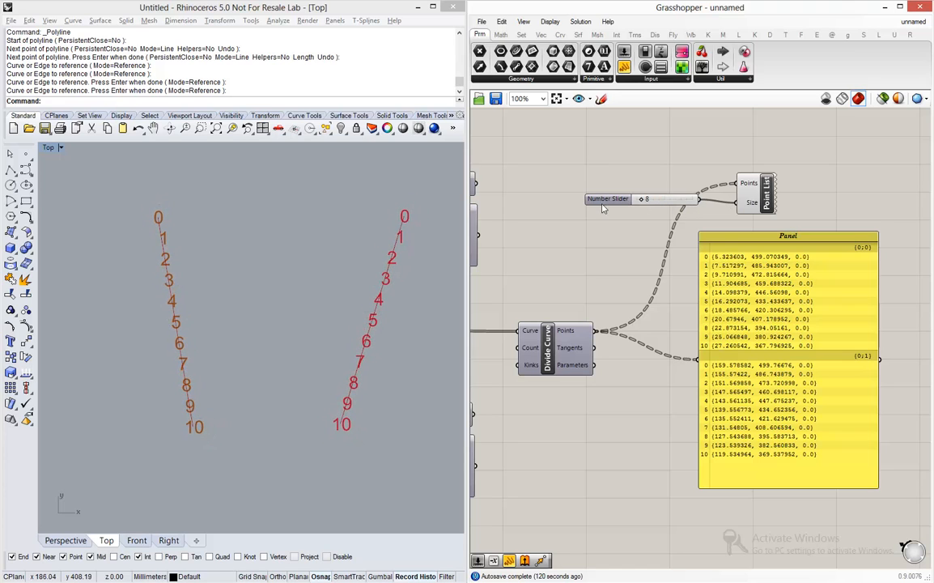
Step: Turn off the preview of the lower Curve group and hide all curves in Rhino
click(164, 237)
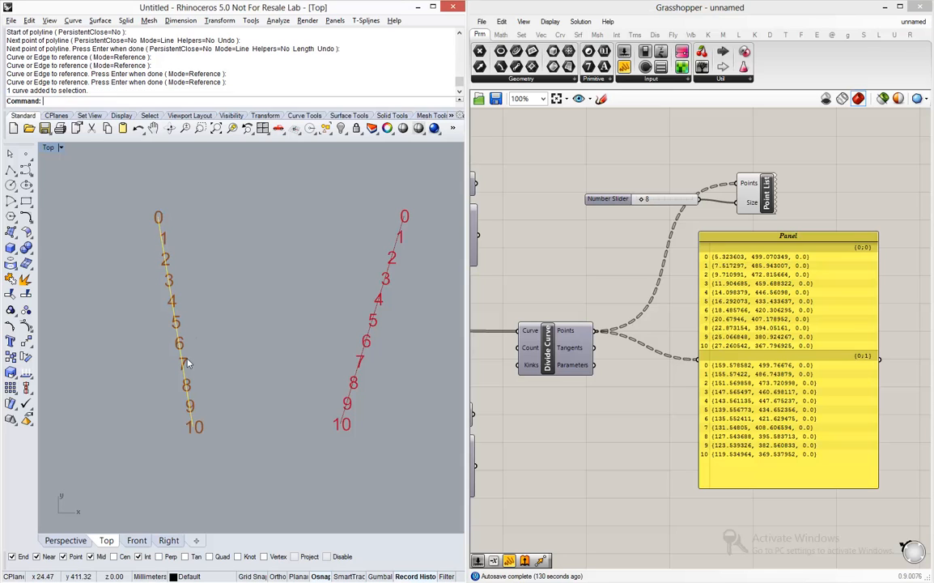
click(202, 432)
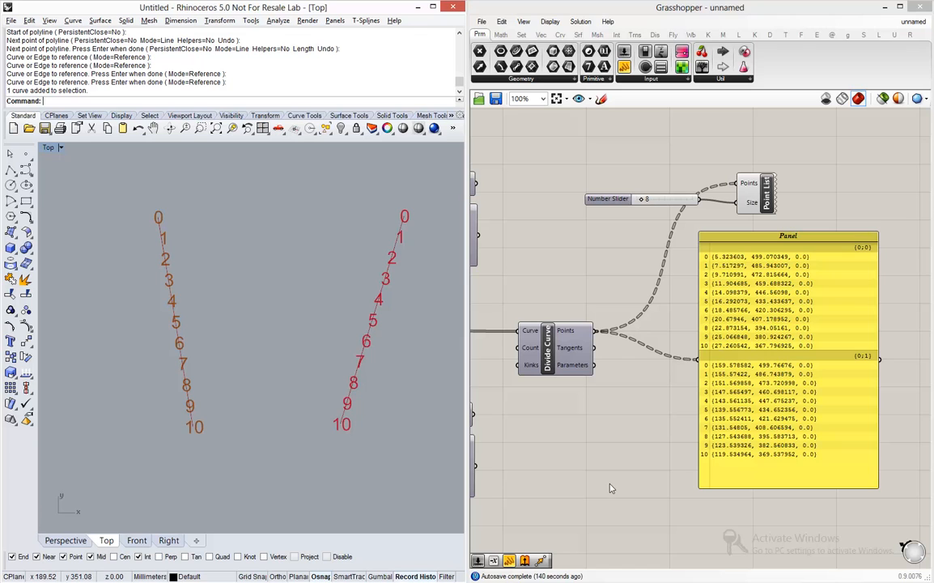
scroll(641, 388, down, 5)
drag(608, 429, 521, 323)
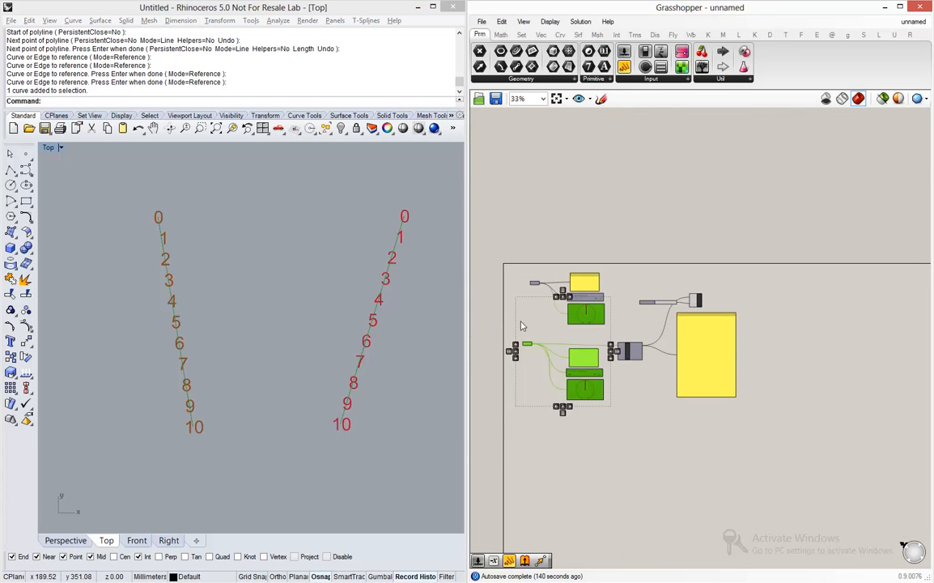
middle_click(527, 321)
key(ctrl+a)
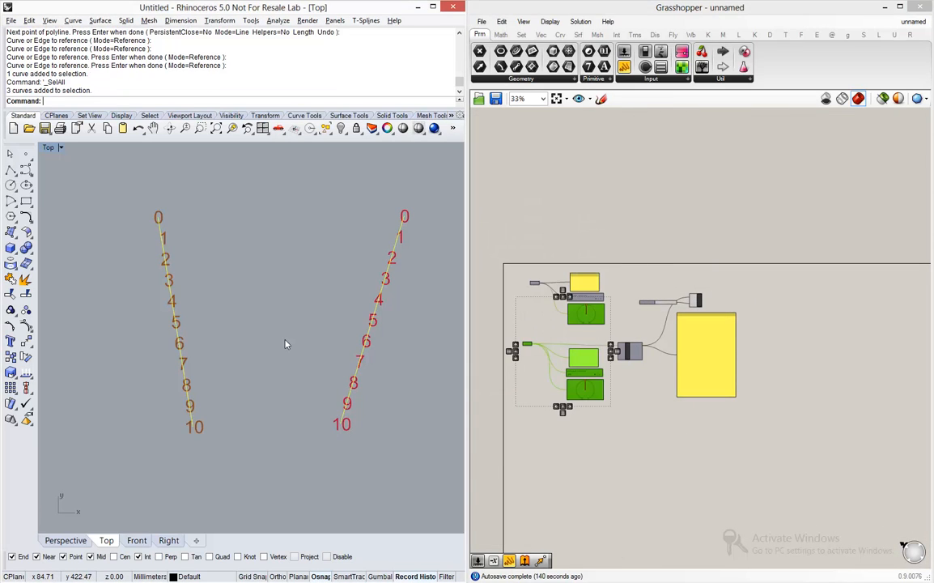
text(Hide)
key(Return)
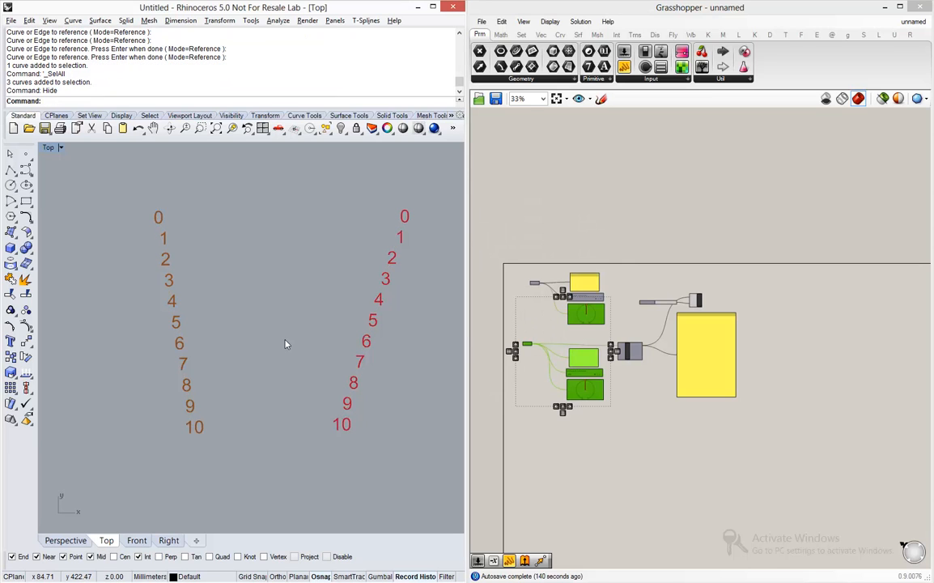
click(692, 473)
Step: Add a PolyLine component above the Point List and feed its Vertices input from Divide Curve's Points output
scroll(688, 348, up, 3)
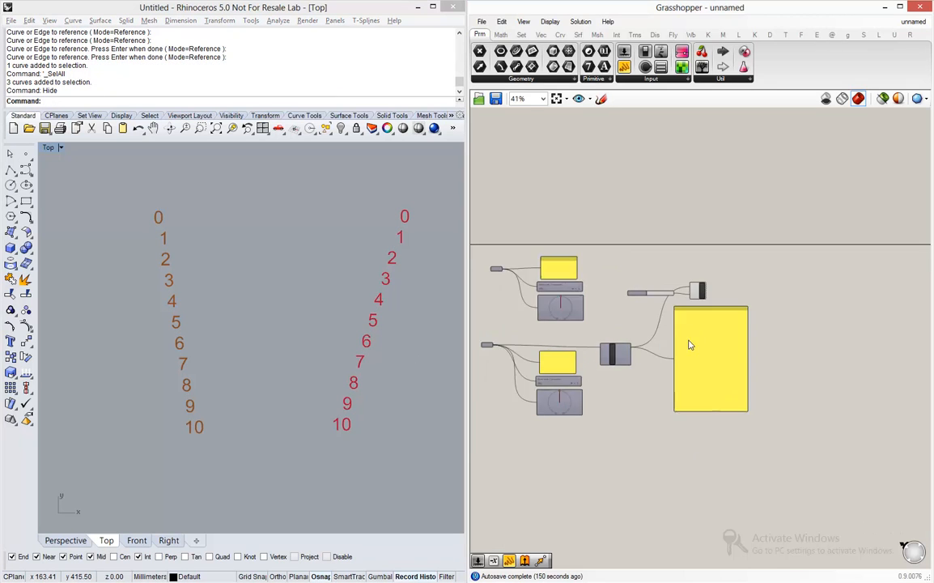
scroll(653, 364, up, 2)
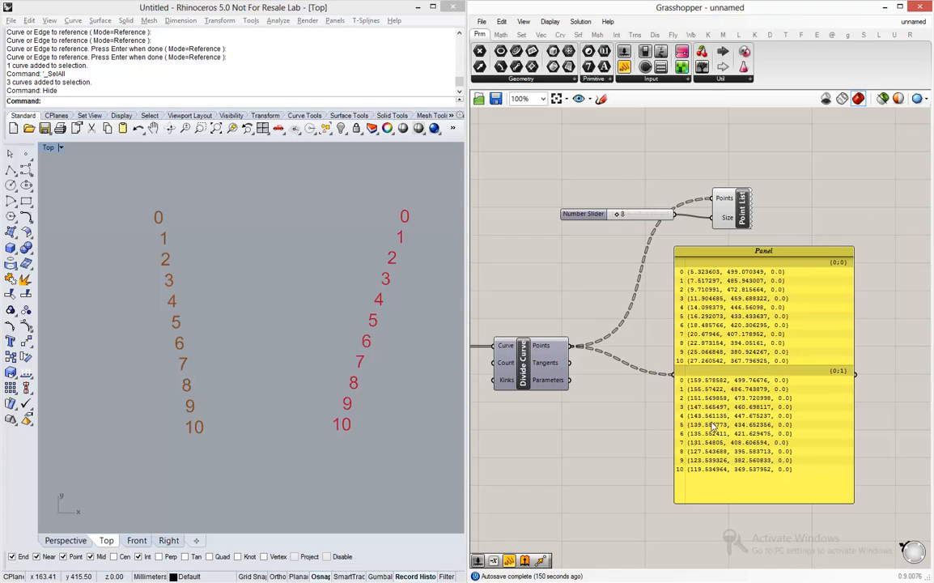
scroll(683, 404, down, 2)
scroll(701, 214, up, 2)
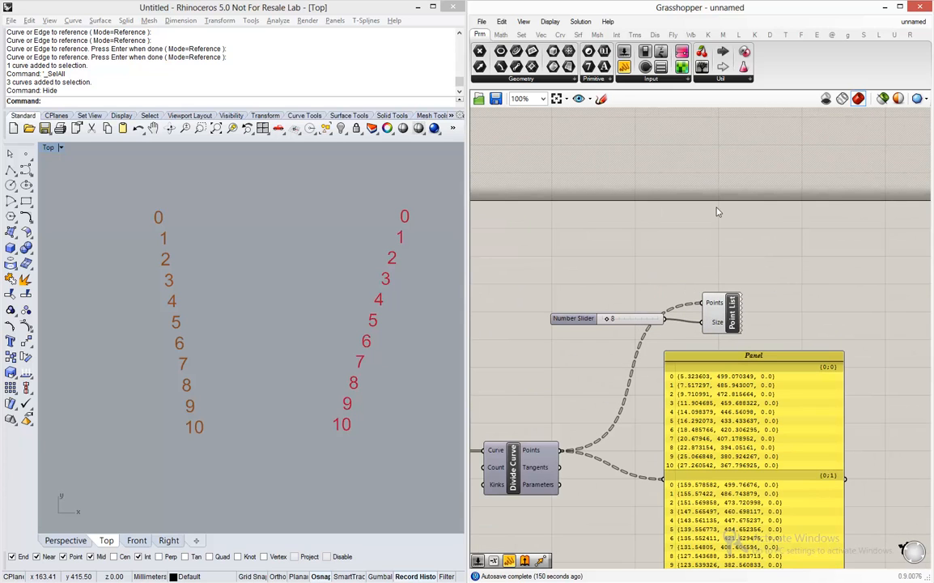
double_click(716, 206)
text(yline)
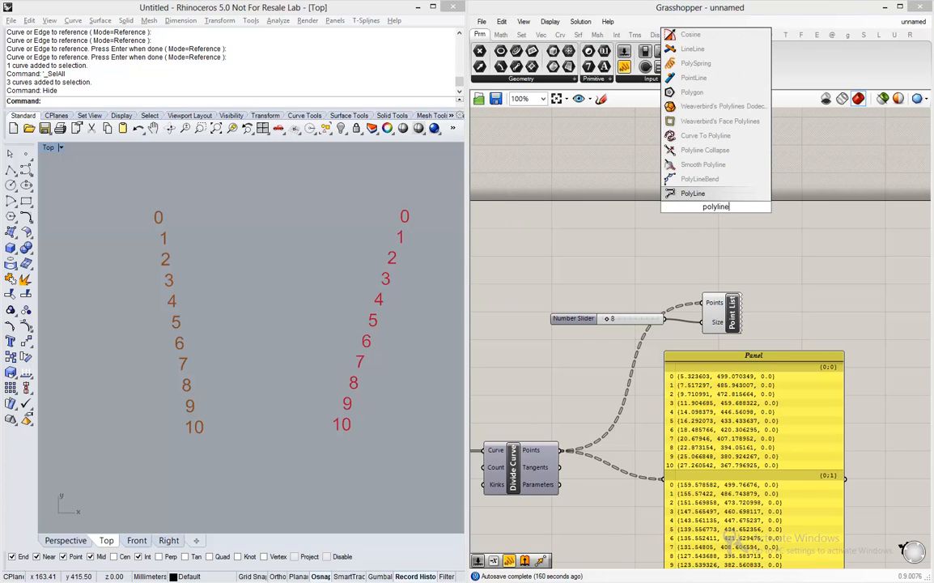
key(Return)
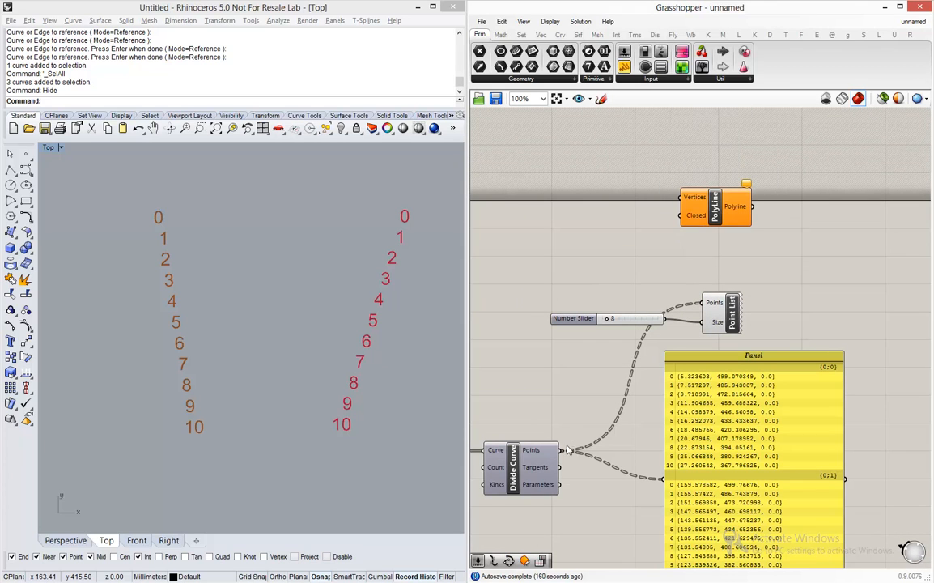
drag(558, 451, 688, 197)
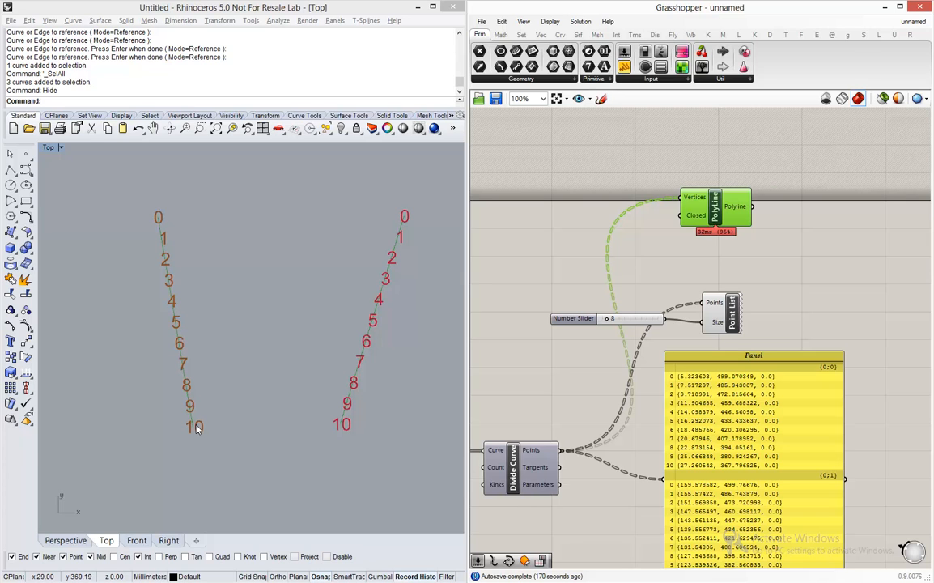
Step: Add a Param Viewer below the points Panel, fed by Divide Curve's Points output, and examine its branch paths and item counts
right_drag(676, 403, 683, 183)
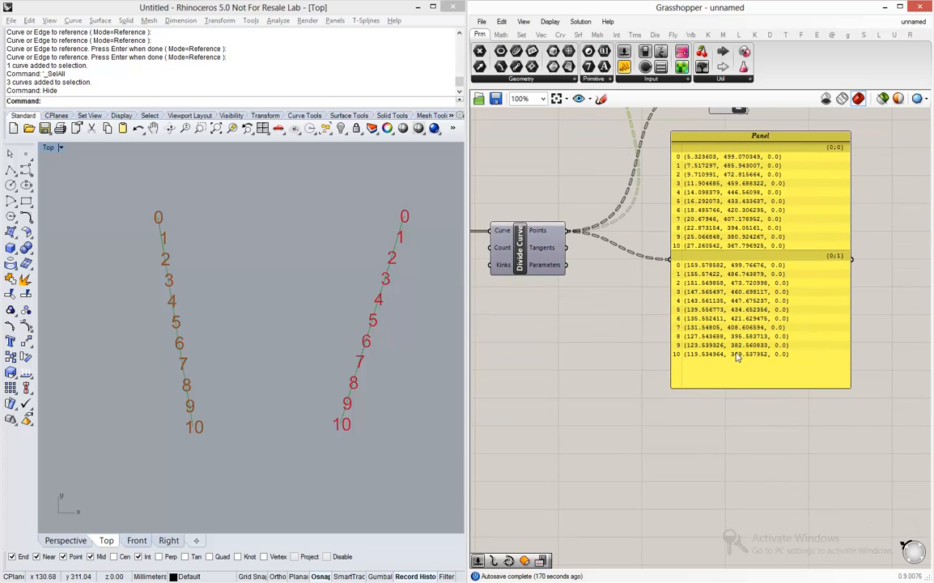
double_click(760, 430)
text(param)
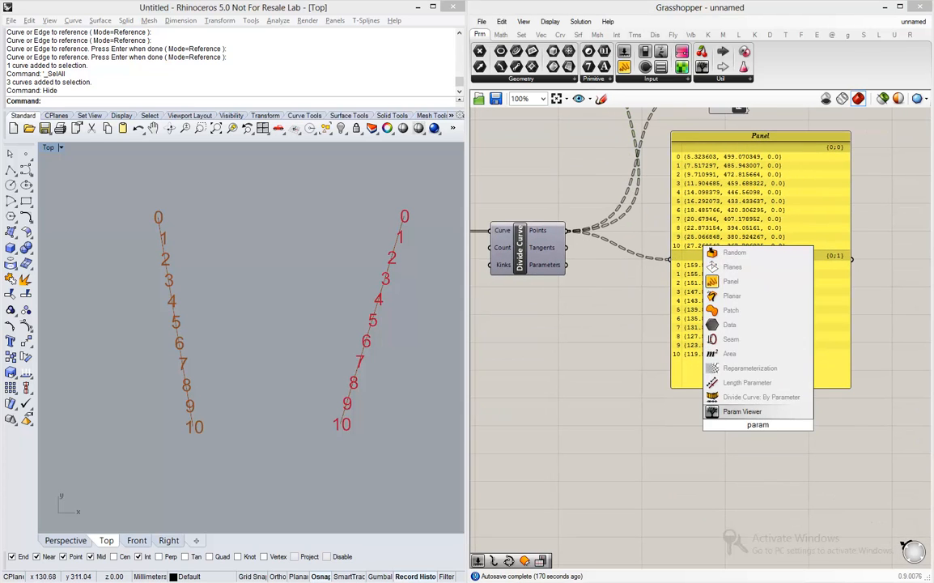
key(Return)
drag(566, 231, 704, 425)
scroll(825, 439, up, 4)
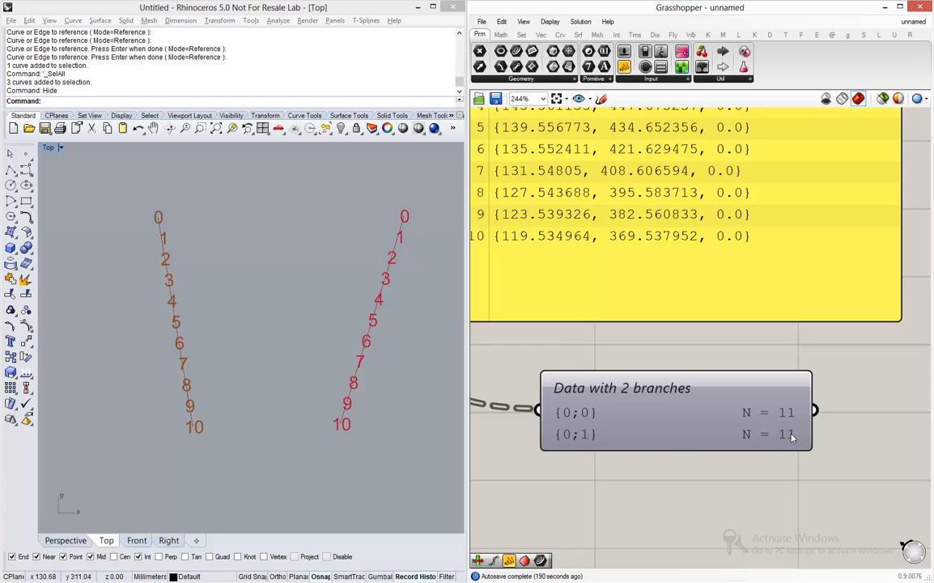
scroll(612, 473, down, 6)
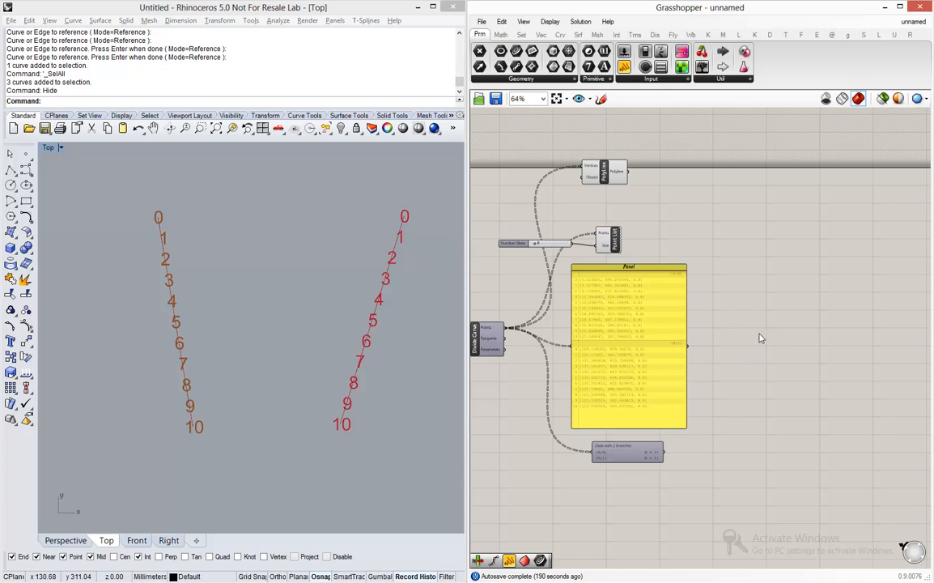
double_click(760, 338)
scroll(651, 342, up, 3)
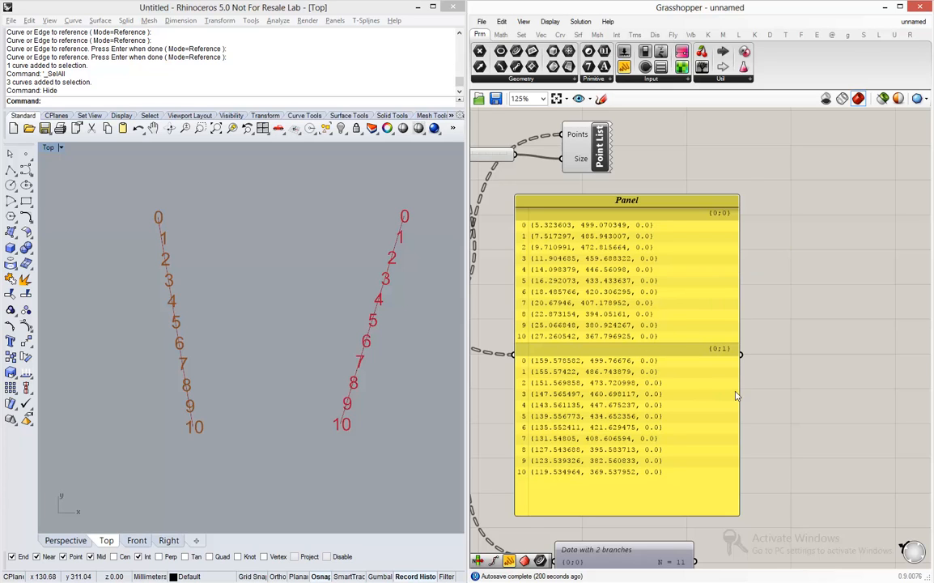
scroll(793, 383, down, 3)
double_click(819, 359)
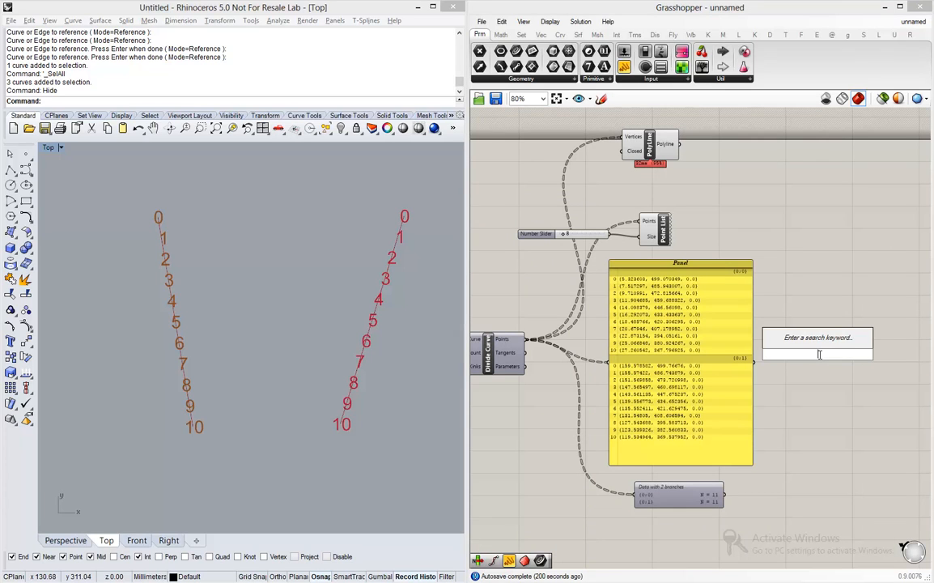
text(flatten)
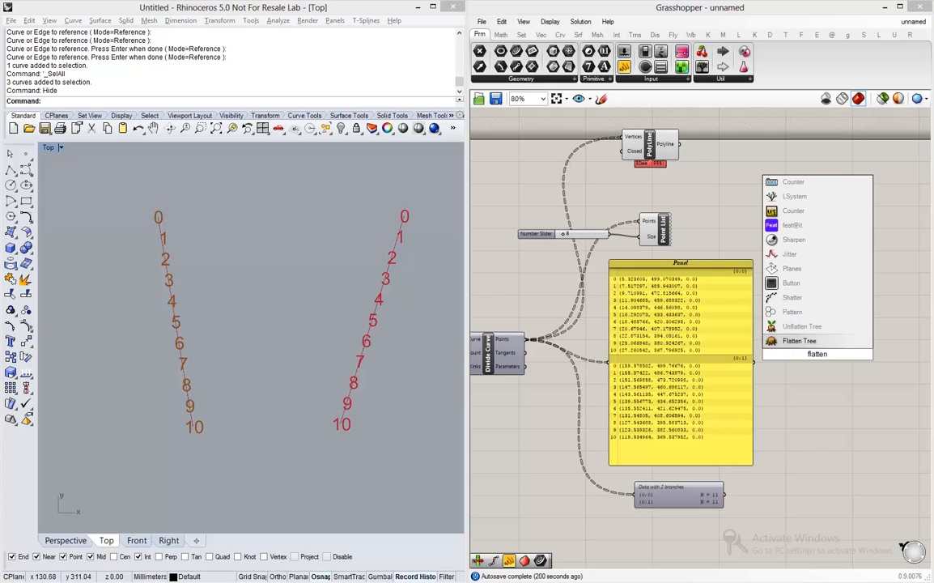
key(Escape)
Step: Flatten the Points output of the Divide Curve component
scroll(485, 339, up, 6)
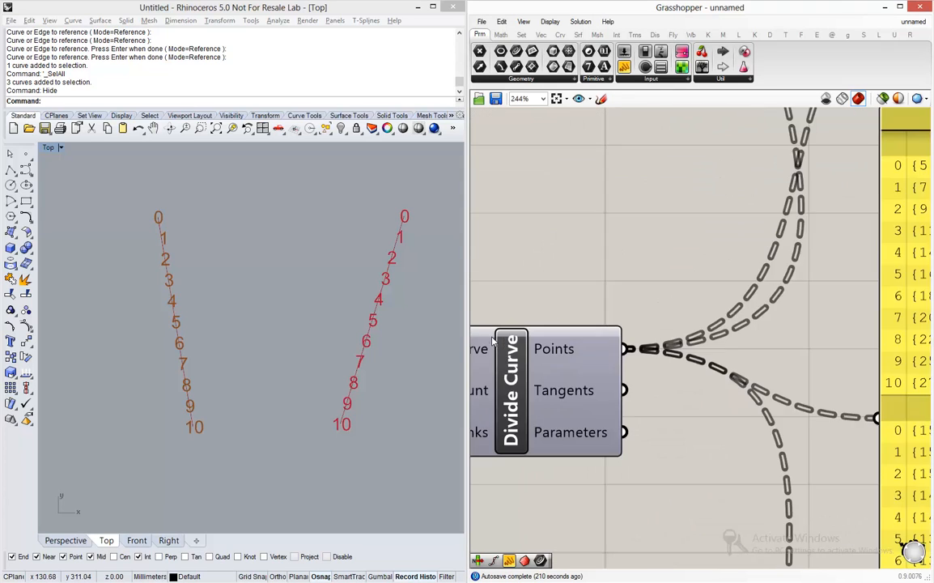
right_click(550, 350)
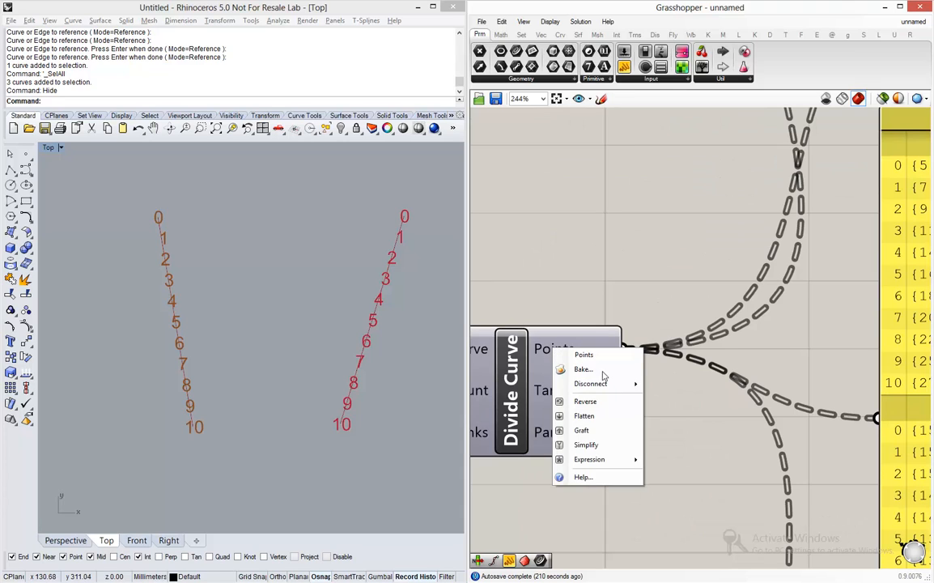
click(586, 416)
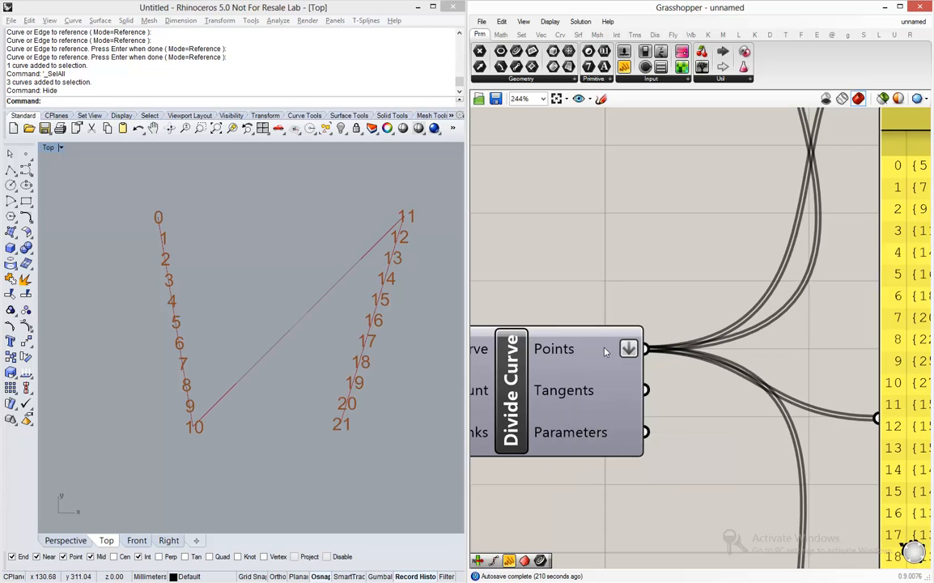
Step: Examine the flattened point list in the Panel and highlight the PolyLine component's curve in the Rhino viewport
scroll(711, 389, down, 5)
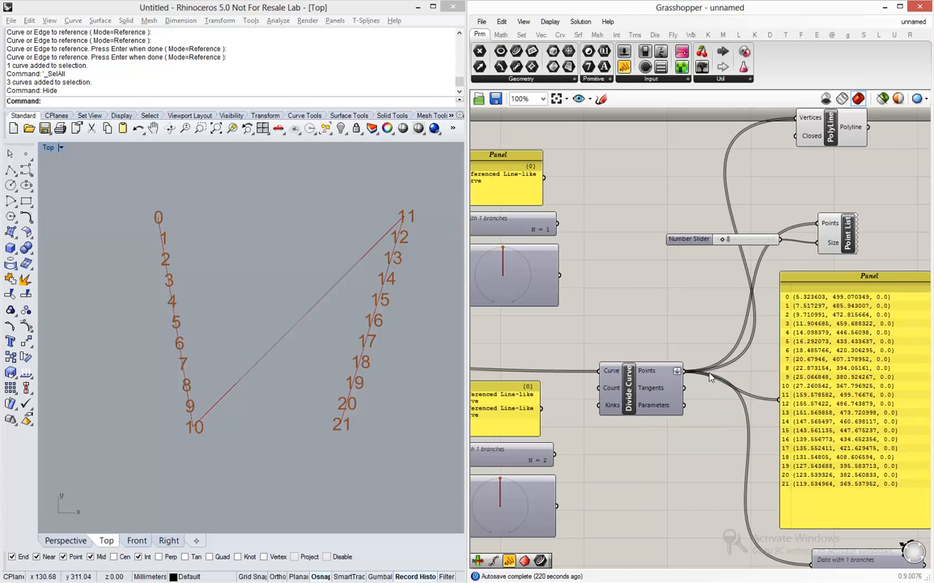
scroll(856, 433, up, 6)
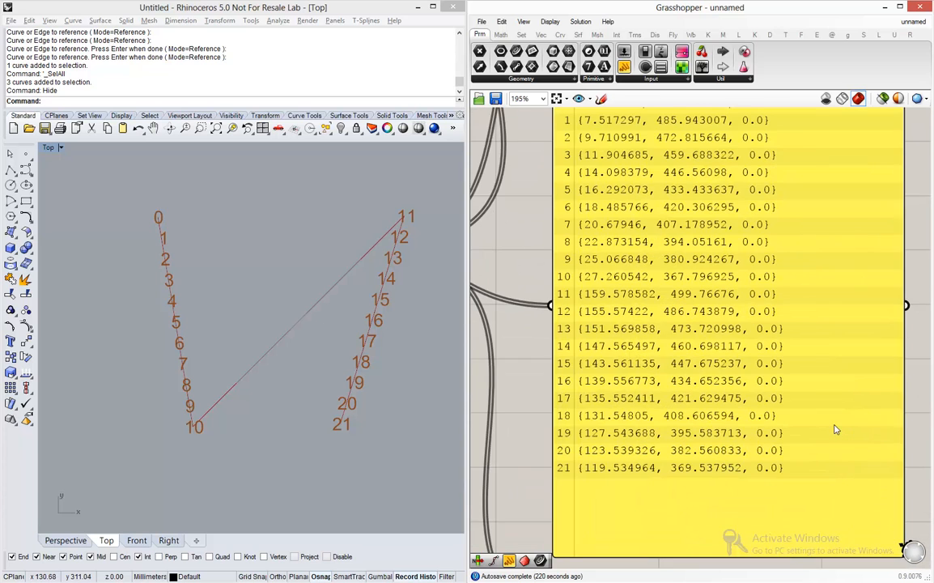
scroll(833, 432, down, 2)
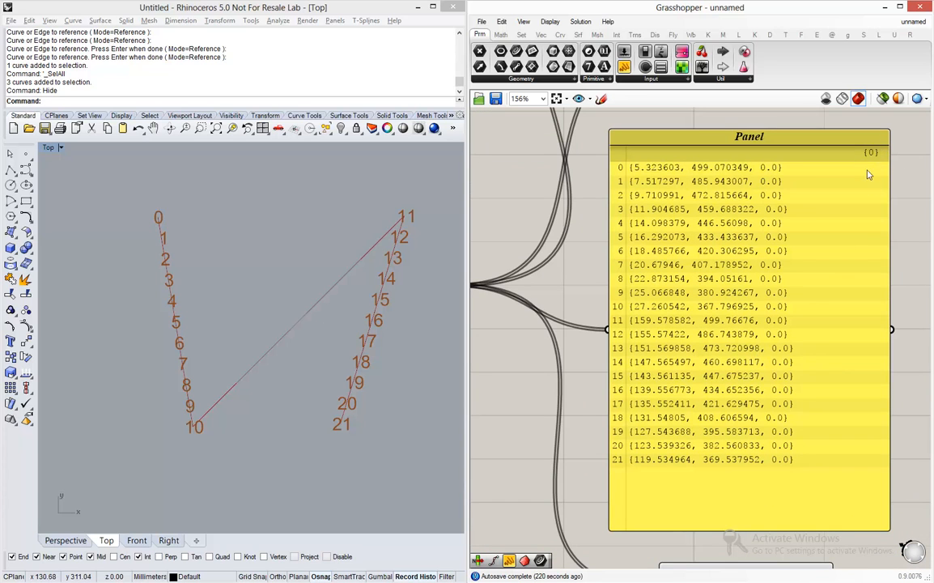
scroll(736, 296, down, 5)
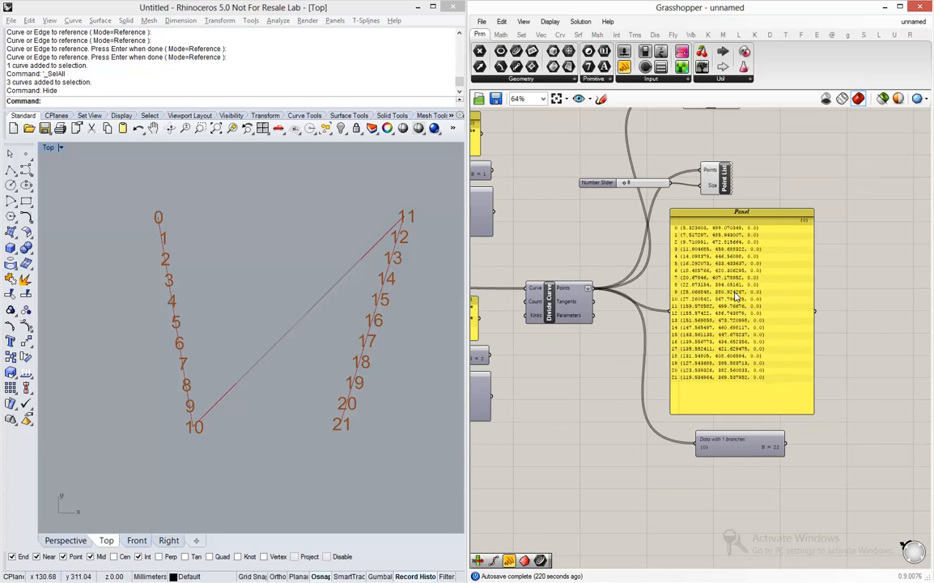
scroll(715, 219, up, 4)
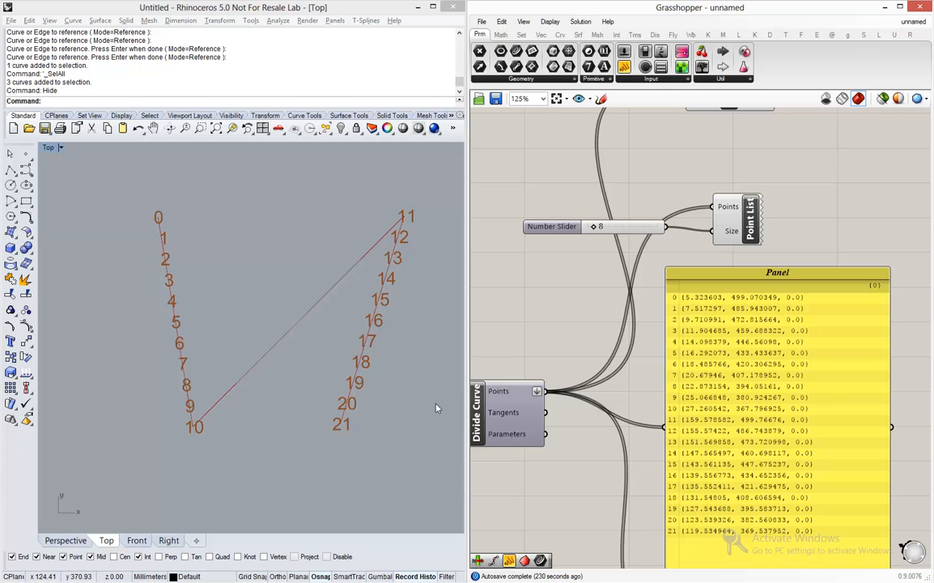
right_drag(573, 318, 563, 471)
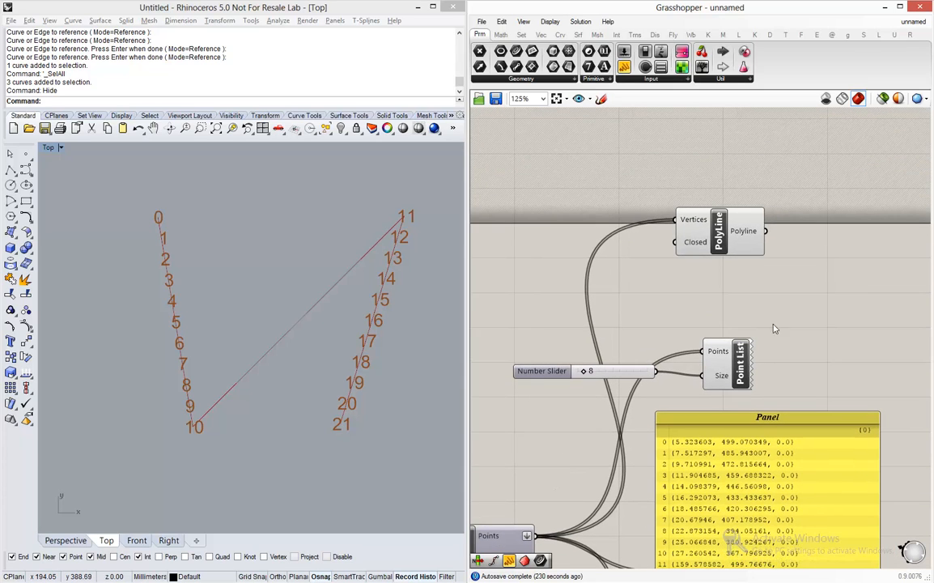
click(741, 234)
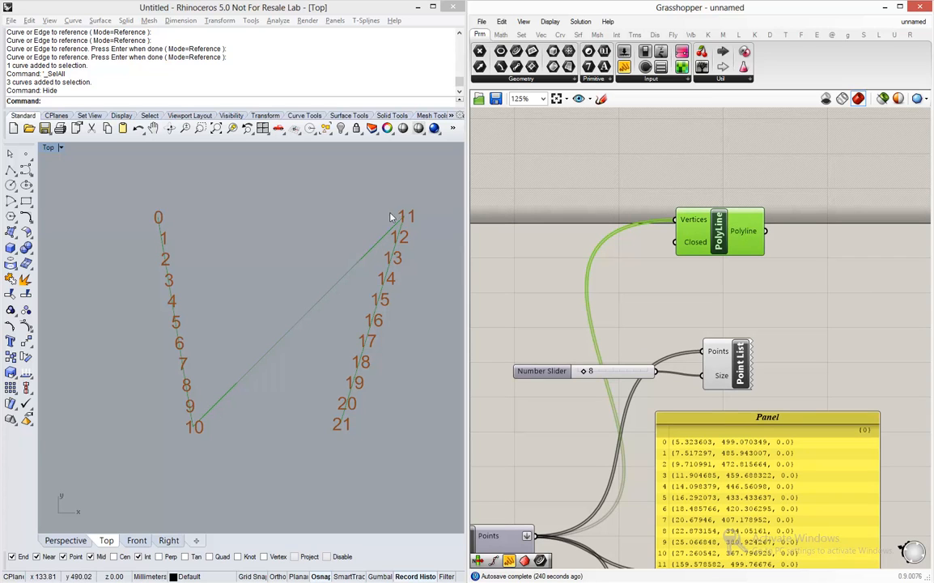
click(620, 253)
scroll(626, 228, down, 6)
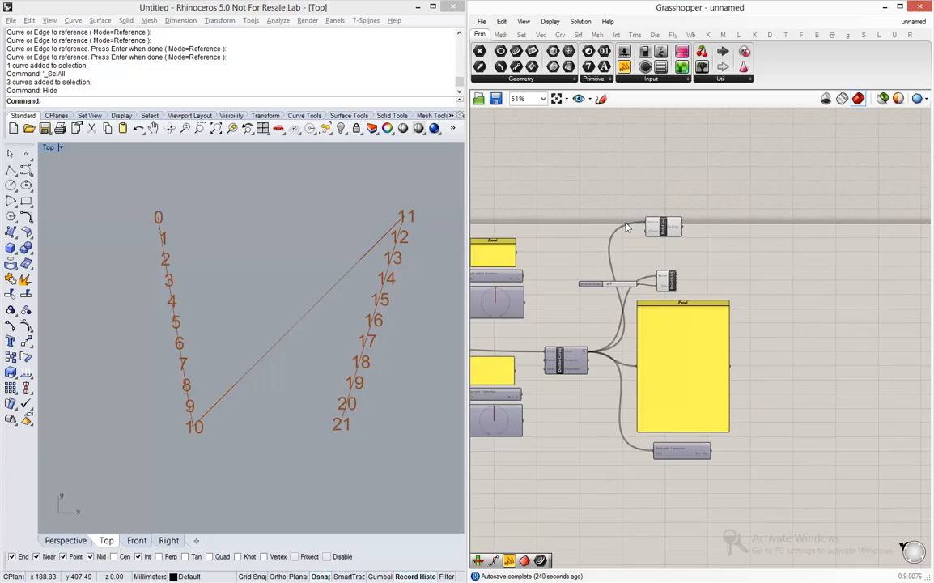
Step: Examine the flattened points' branch path and item count in the Param Viewer
scroll(662, 370, up, 7)
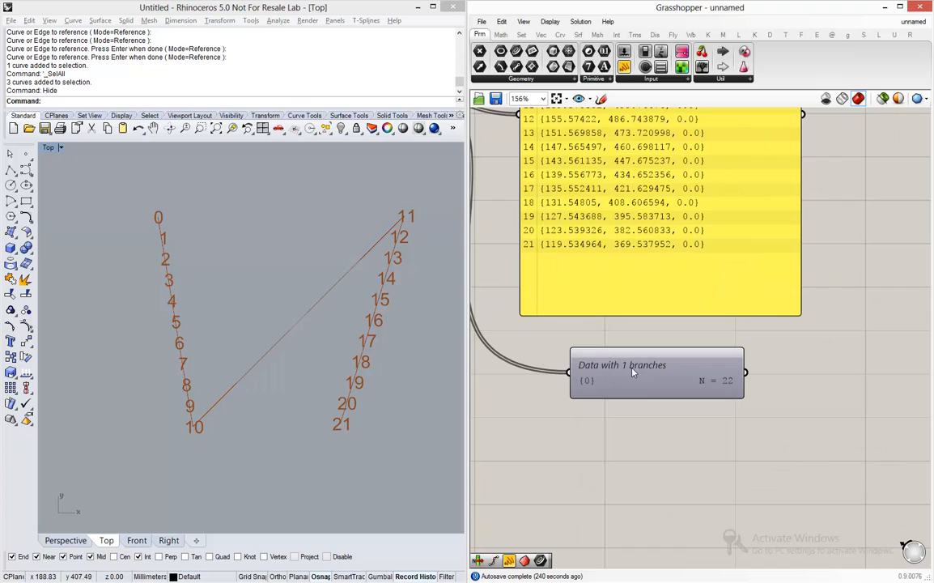
scroll(591, 366, up, 2)
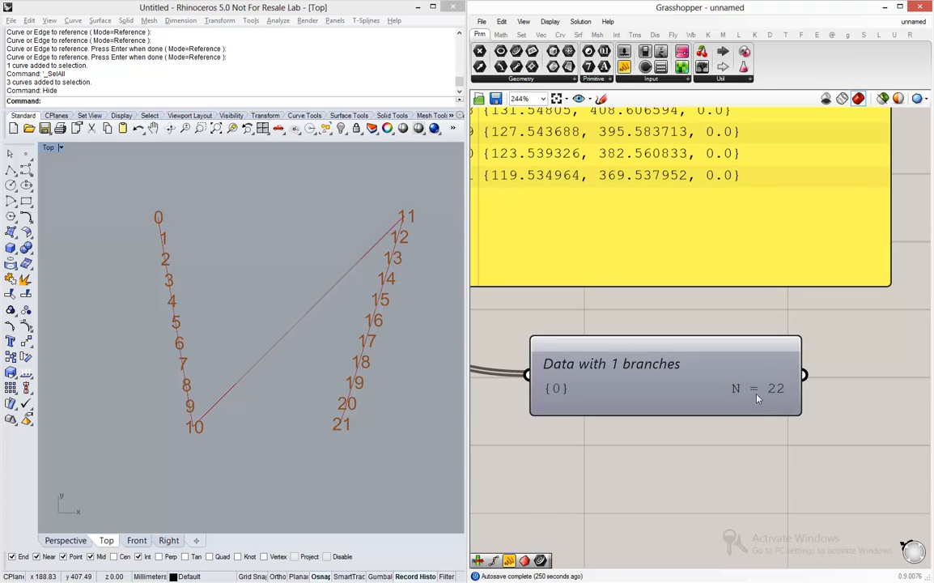
scroll(755, 429, down, 3)
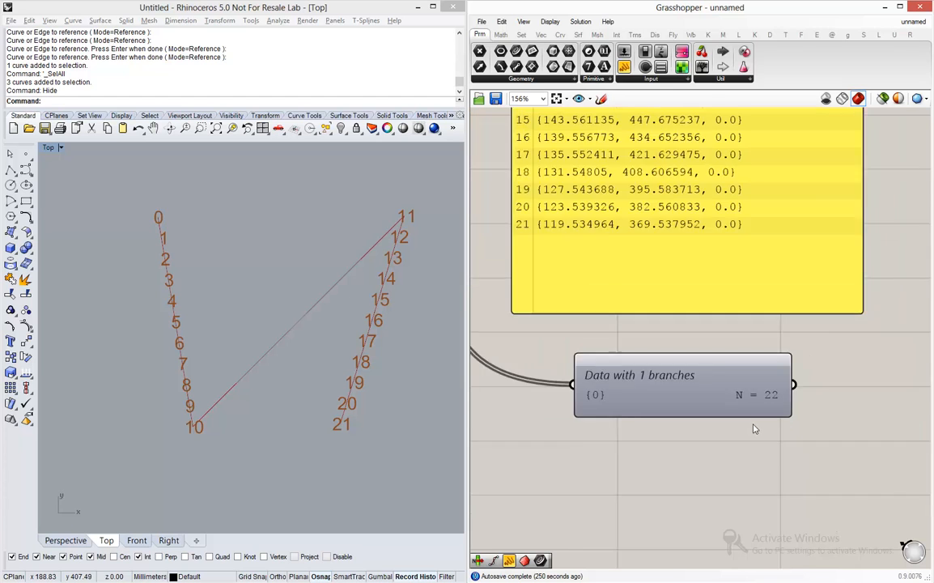
scroll(755, 428, down, 2)
scroll(695, 340, down, 2)
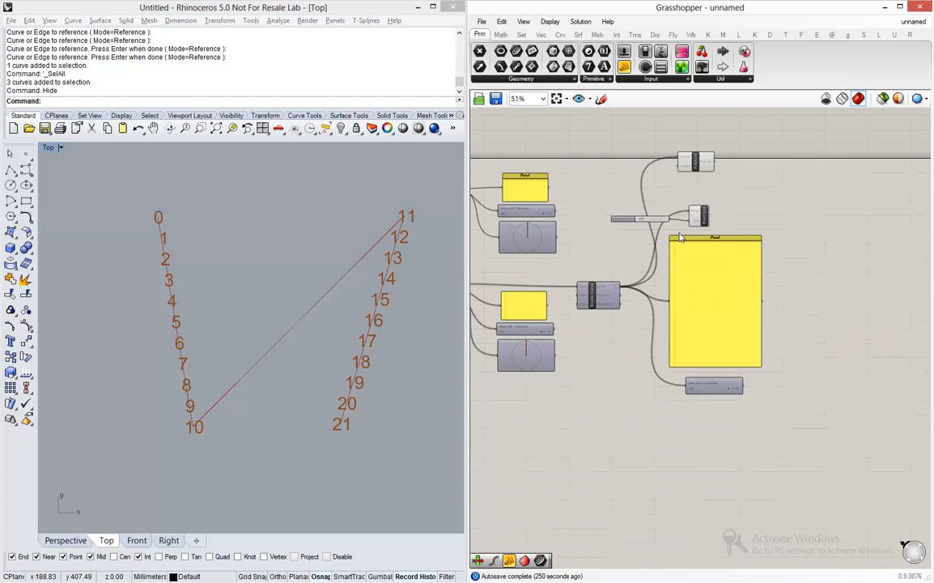
Step: Turn off flattening on Divide Curve's Points output and check the branch paths in the points Panel
scroll(680, 226, up, 2)
right_click(558, 324)
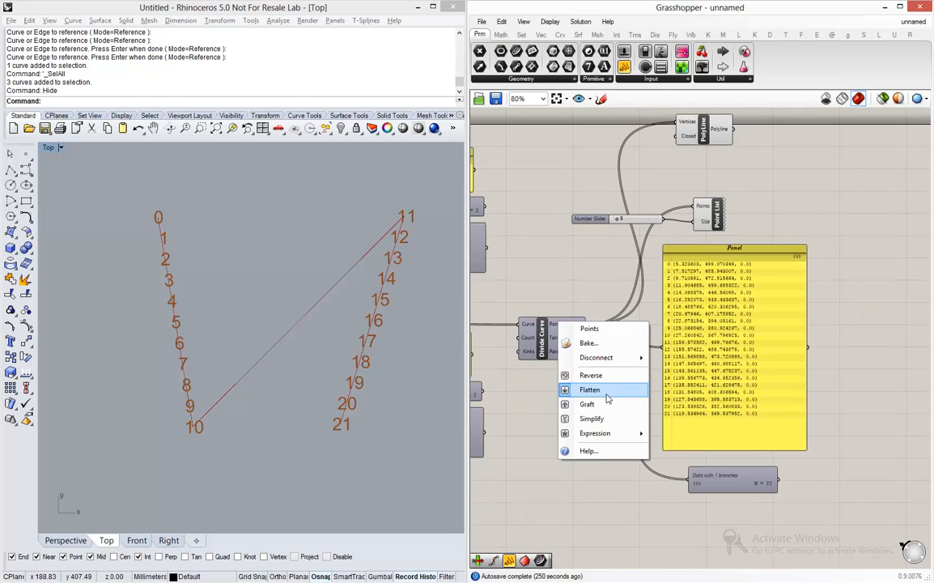
click(549, 356)
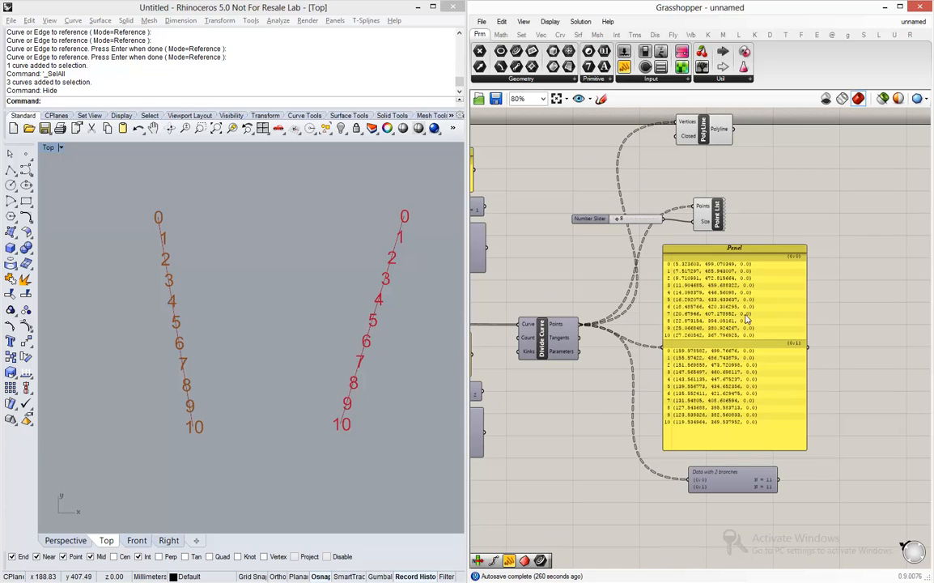
scroll(776, 317, up, 2)
scroll(809, 324, up, 1)
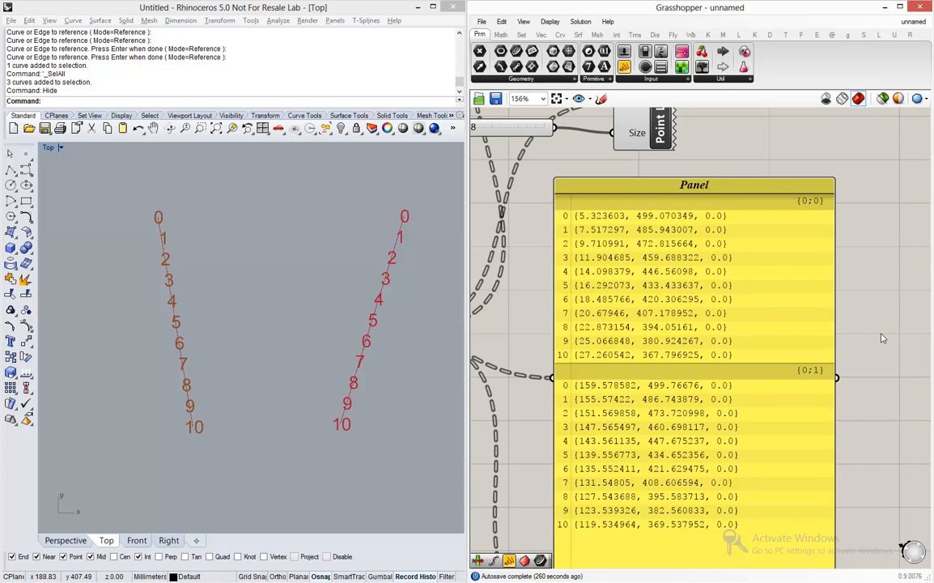
scroll(882, 338, down, 2)
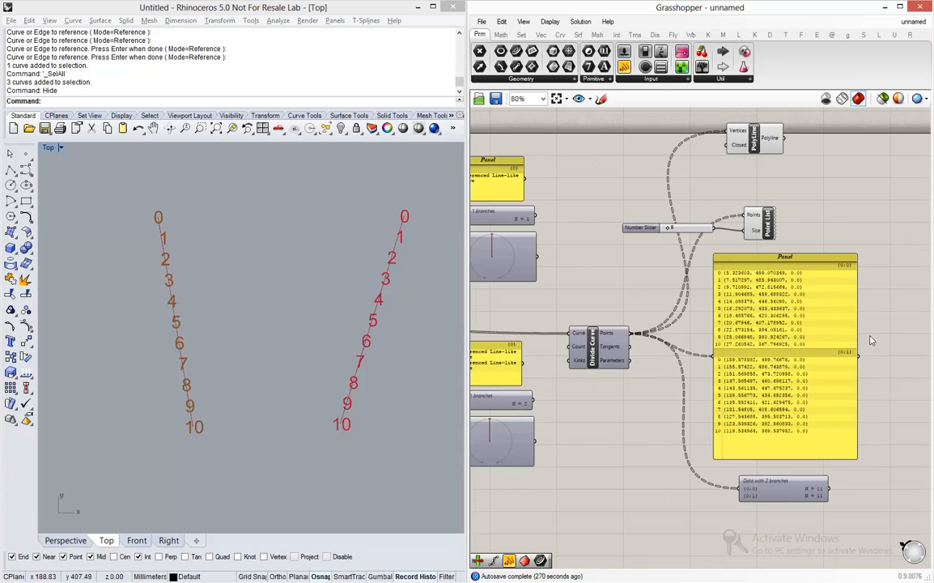
Step: Graft the Points output of the Divide Curve component
scroll(611, 340, up, 4)
right_click(611, 340)
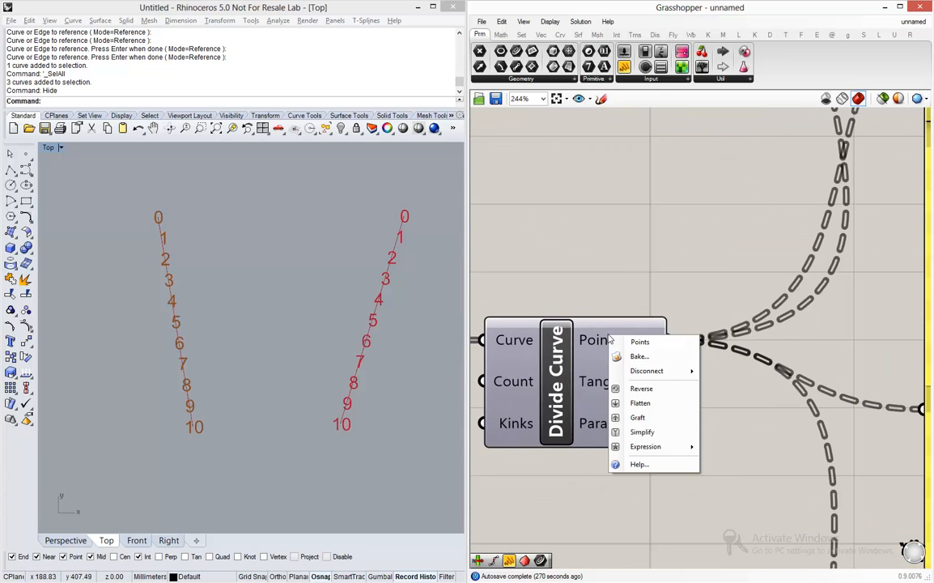
click(638, 417)
scroll(572, 382, down, 6)
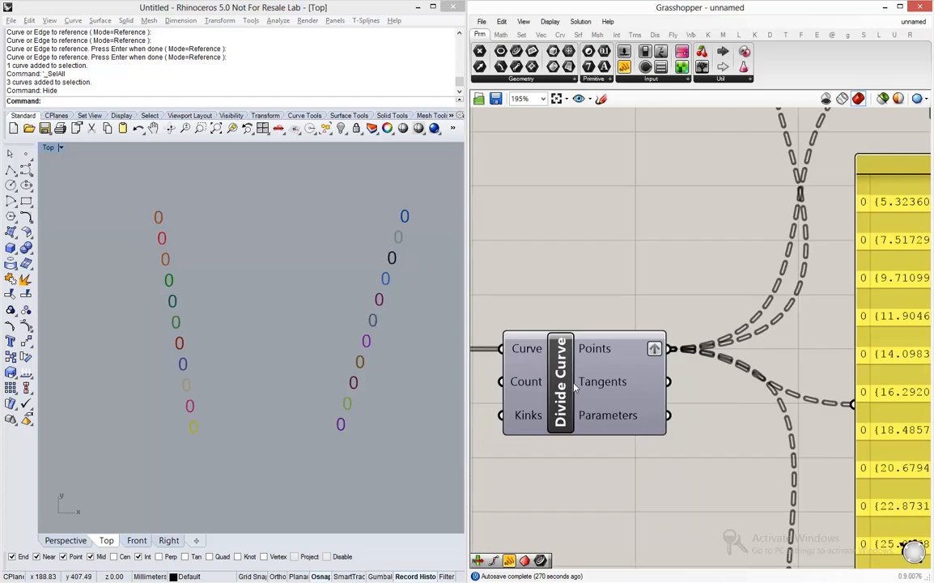
Step: Examine the grafted points' branch paths in the Panel, the PolyLine component's warning, and the branches in the Param Viewer
scroll(776, 426, up, 4)
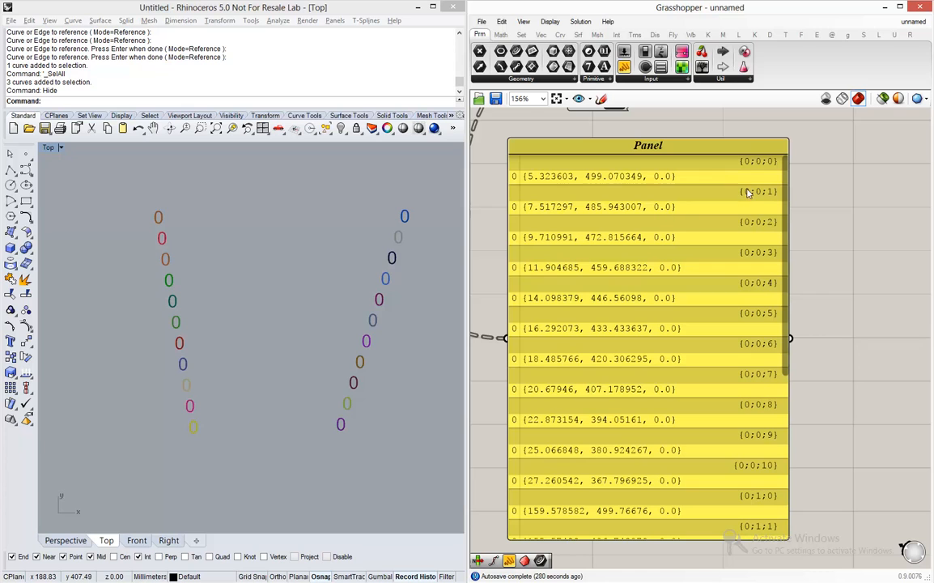
right_drag(692, 210, 850, 309)
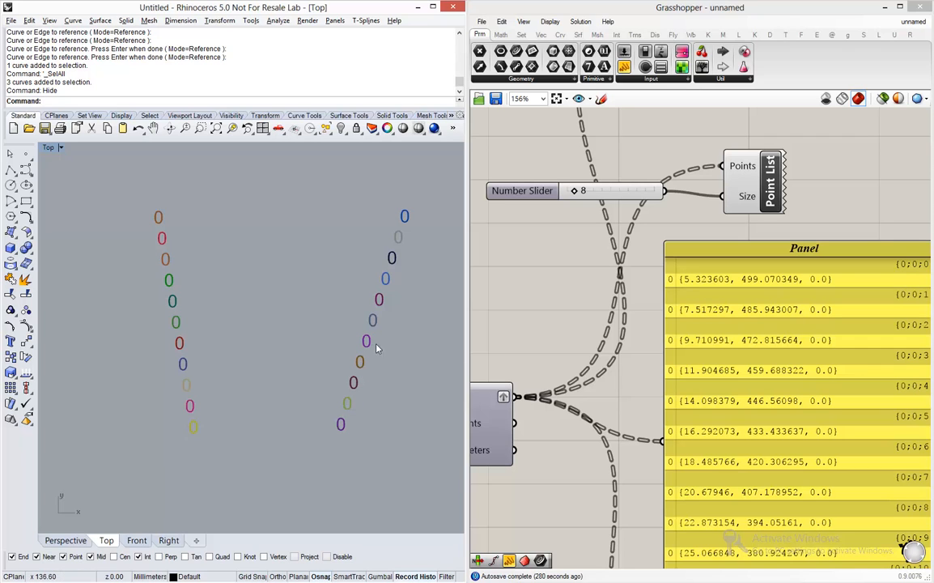
right_drag(692, 172, 663, 385)
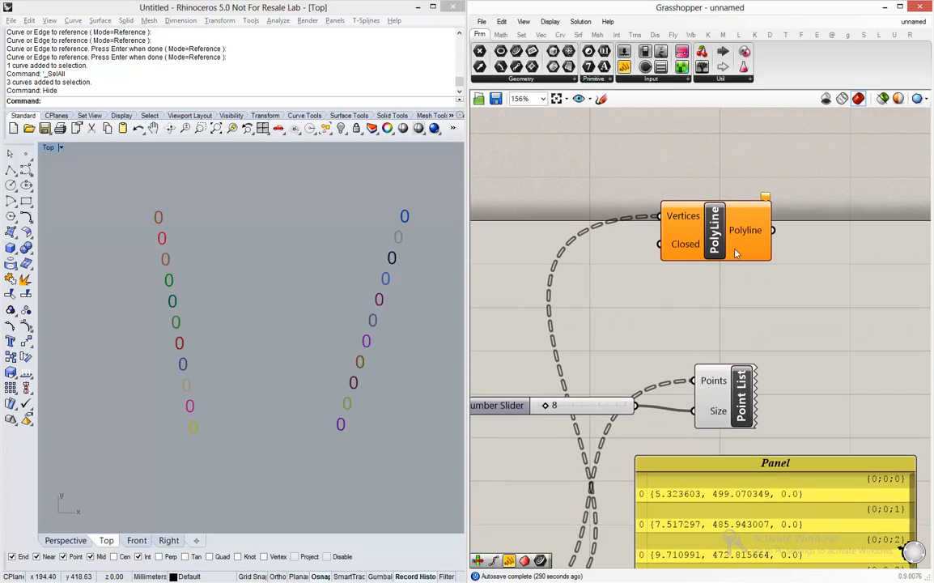
click(736, 235)
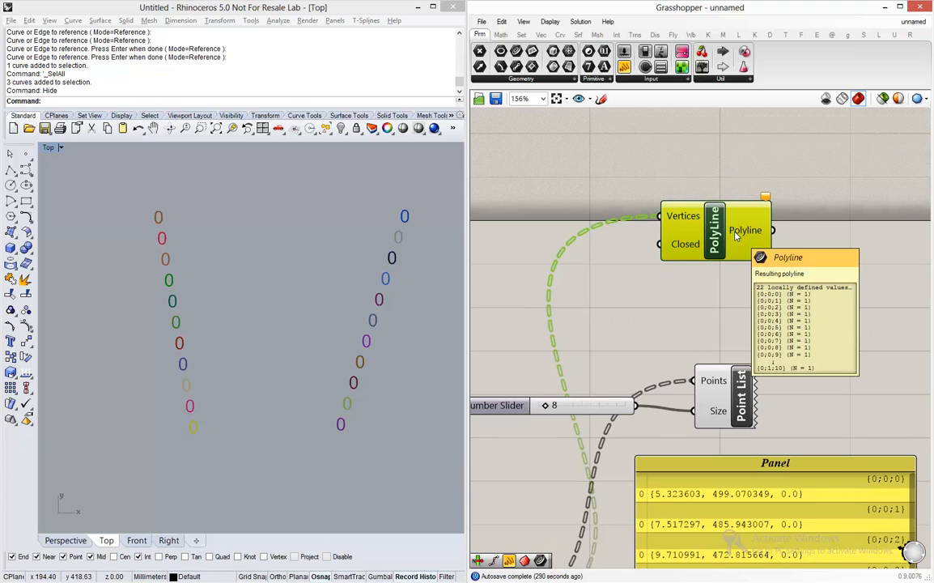
mouse_move(764, 197)
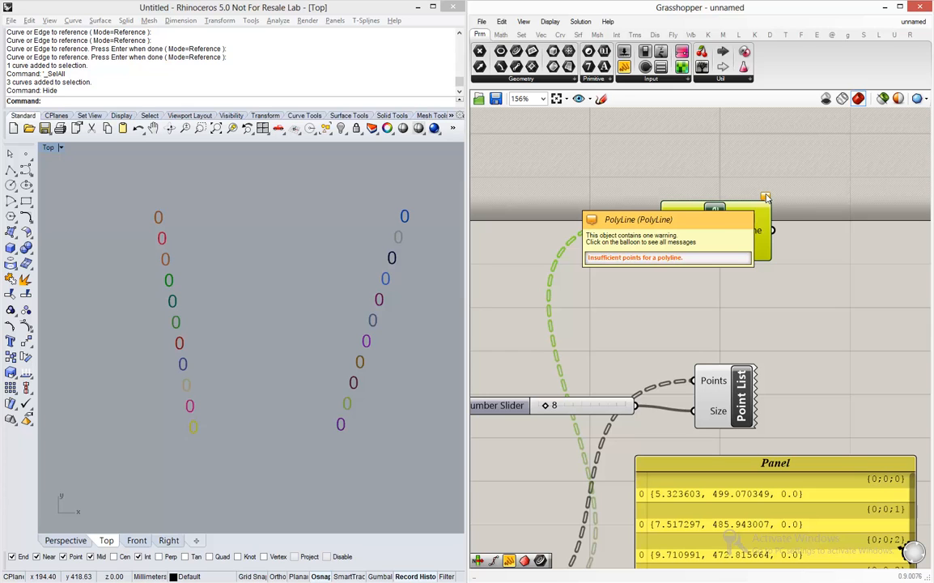
scroll(730, 171, down, 7)
scroll(753, 330, up, 5)
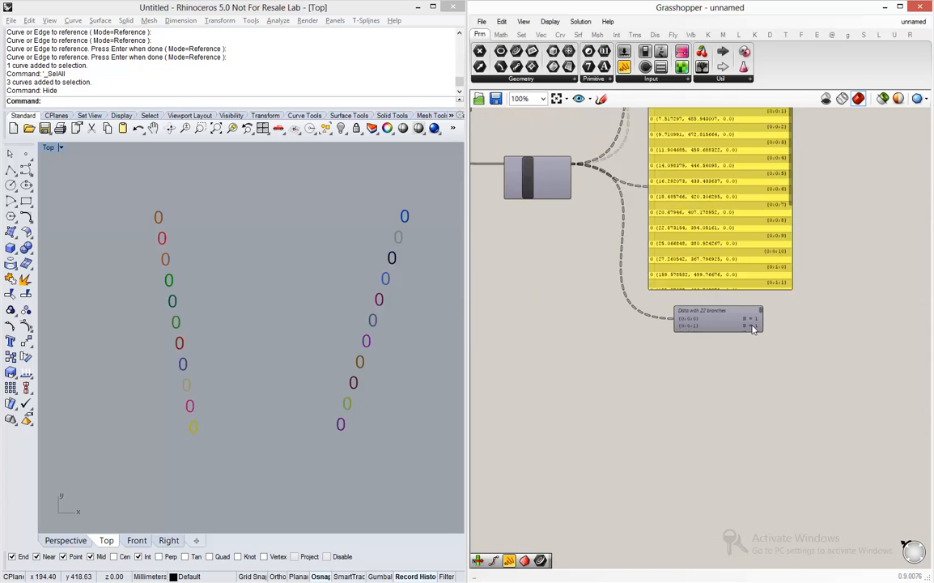
scroll(753, 330, up, 3)
drag(732, 339, 694, 482)
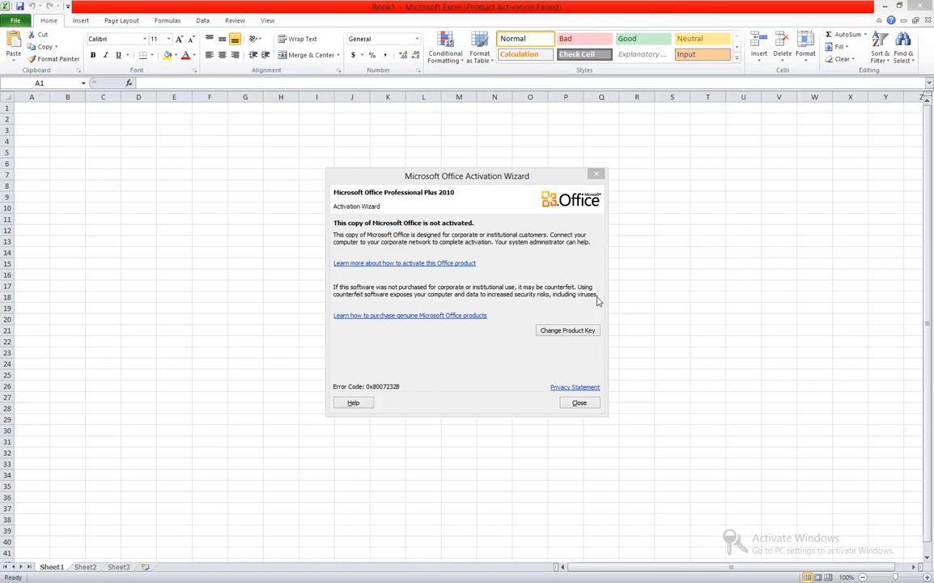
Step: Dismiss the Microsoft Office activation wizard
click(579, 403)
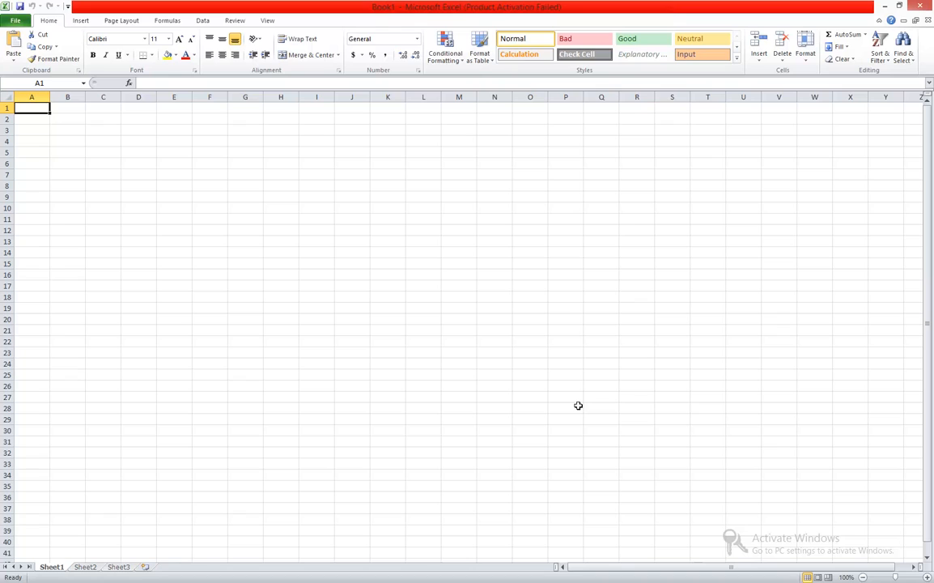
Step: Trace the empty cells of columns A to E across rows 1 to 5 and return to A1
key(Down)
key(Down)
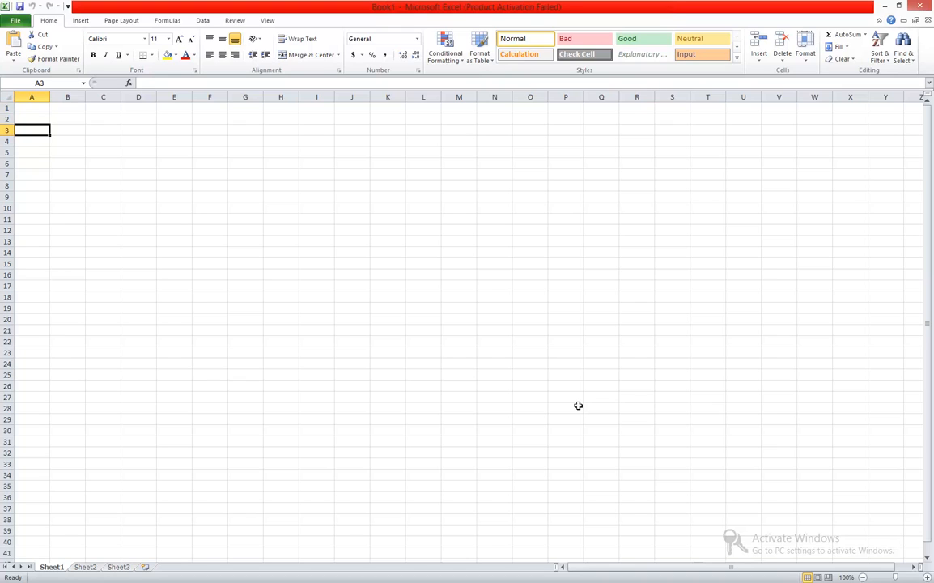
key(Up)
key(Up)
key(Down)
key(Down)
key(Down)
key(Right)
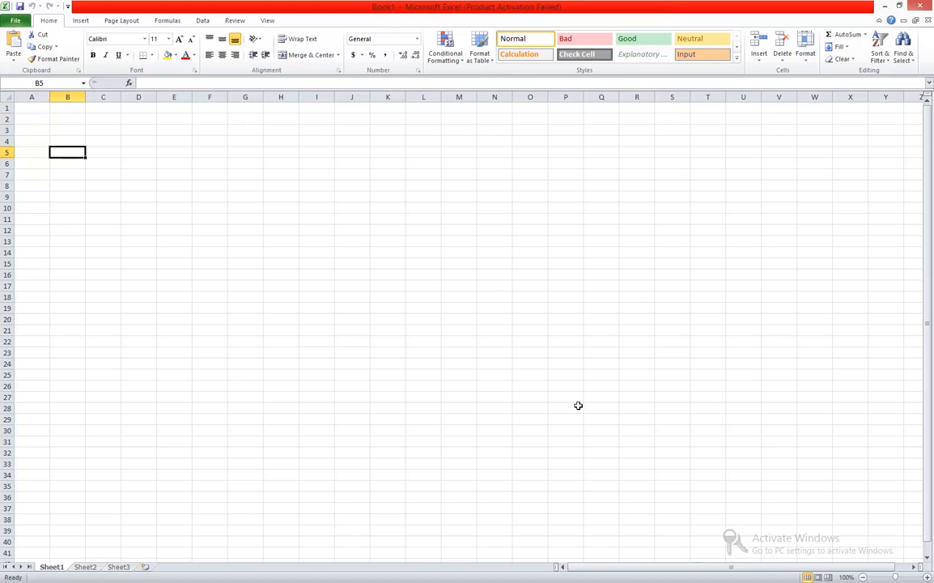
key(Up)
key(Up)
key(Up)
key(Right)
key(Down)
key(Down)
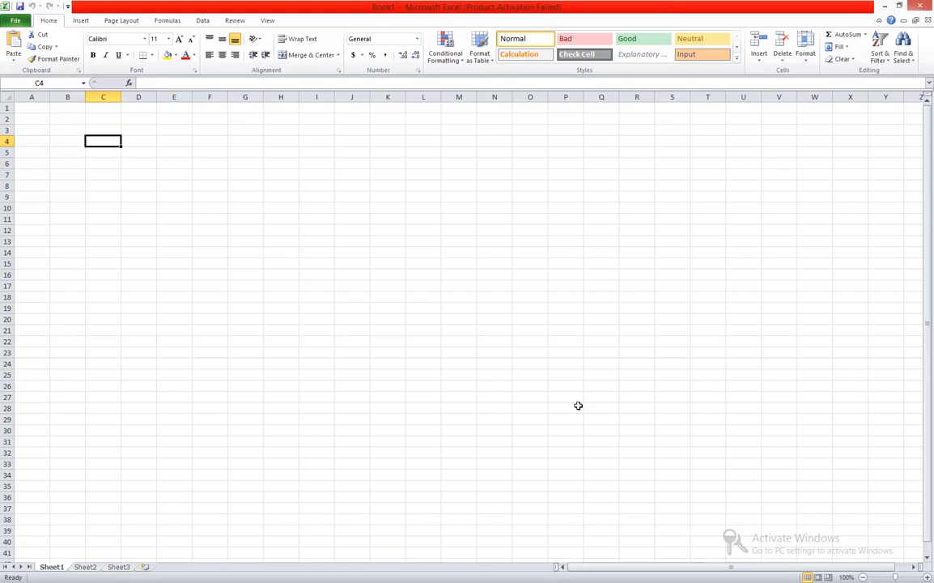
key(Down)
key(Right)
key(Up)
key(Up)
key(Up)
key(Right)
key(Down)
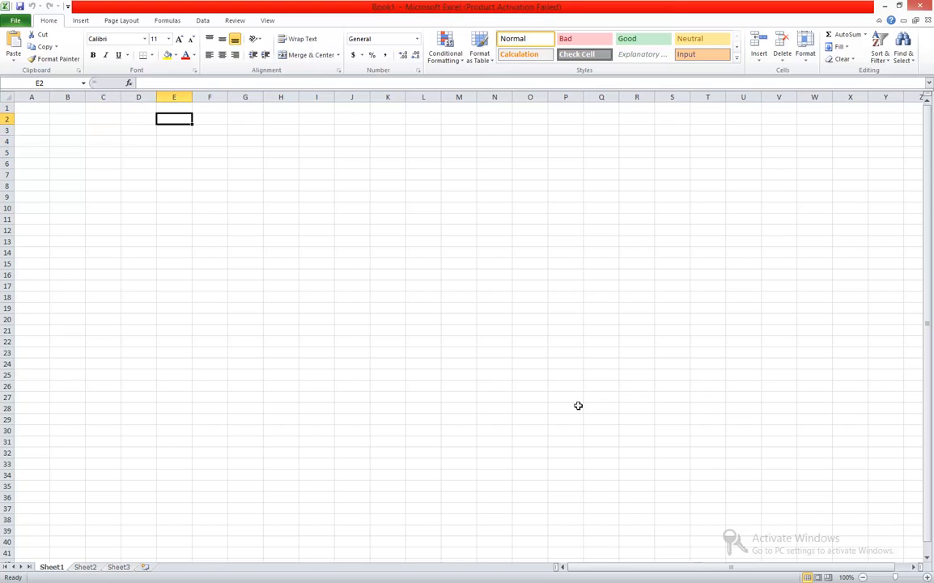
key(Down)
key(Down)
key(Down)
key(Down)
key(Up)
key(Up)
key(Up)
key(Up)
key(Up)
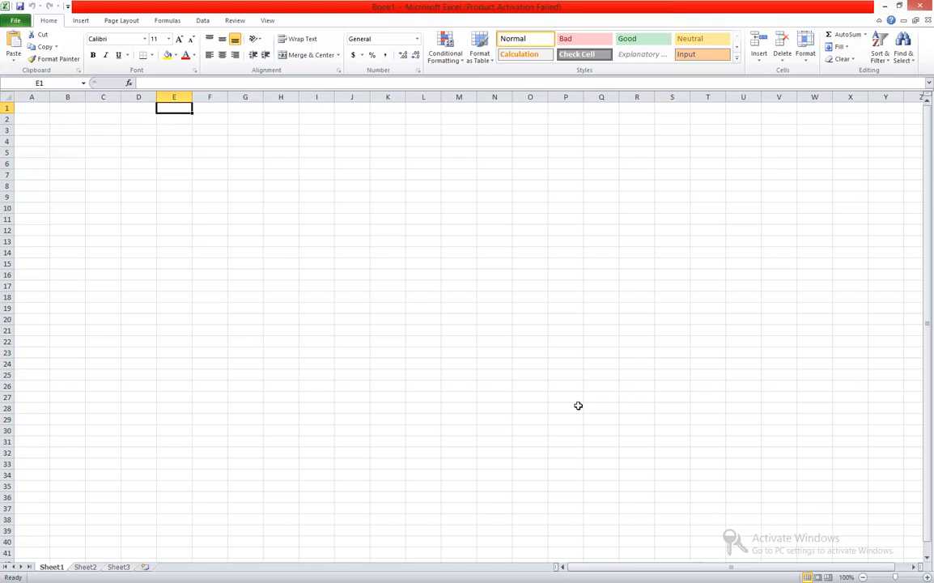
key(Left)
key(Left)
key(Left)
key(Left)
key(Down)
key(Down)
key(Down)
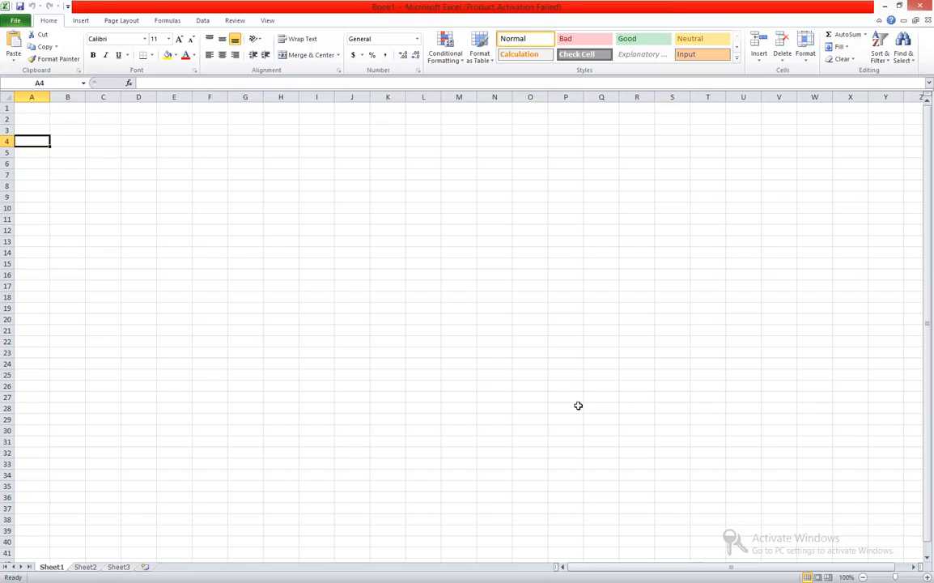
key(Up)
key(Up)
key(Up)
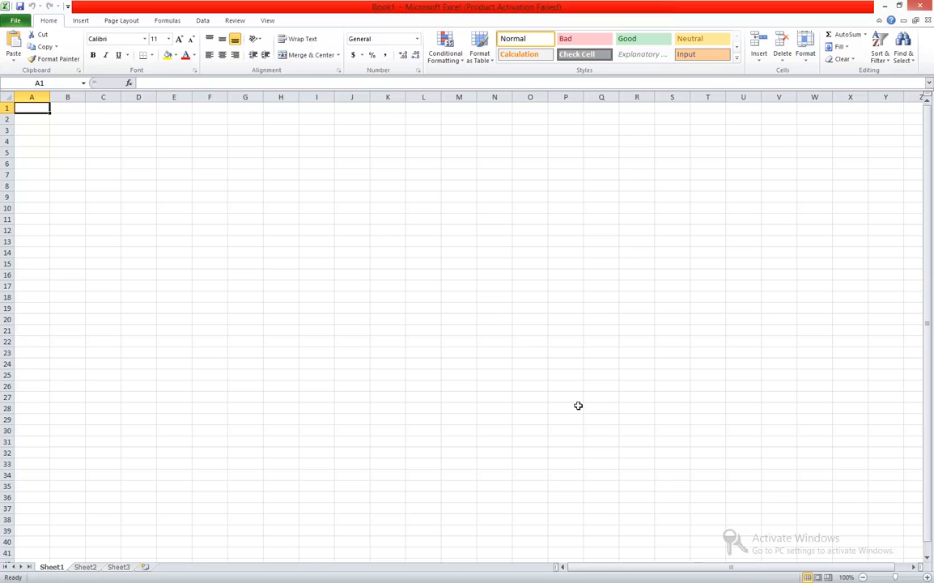
Step: Enter a, b, c and d down column A in cells A1 to A4
text(a)
key(Return)
text(b)
key(Return)
text(c)
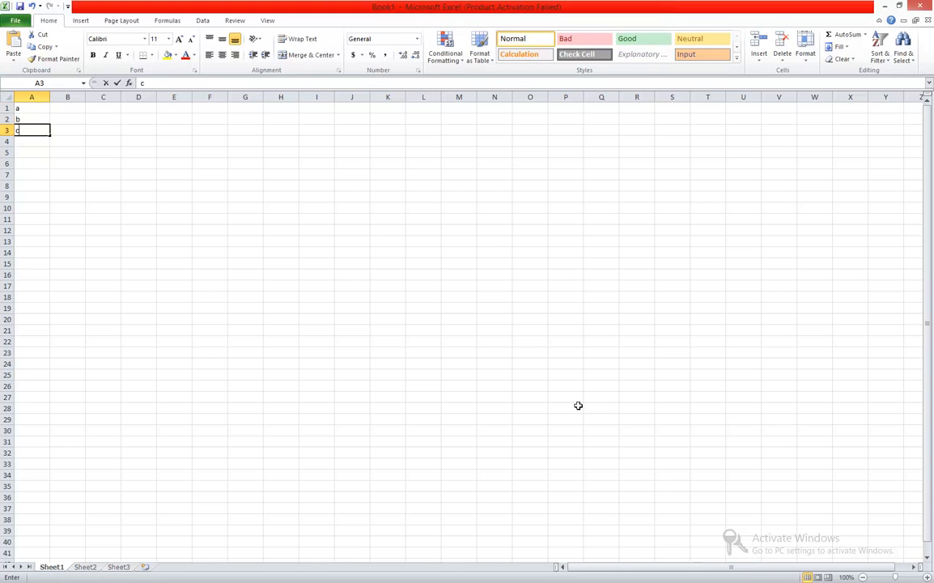
key(Return)
text(d)
Step: Enter 1, 2, 3 and 4 down column B in cells B1 to B4
key(Tab)
key(Up)
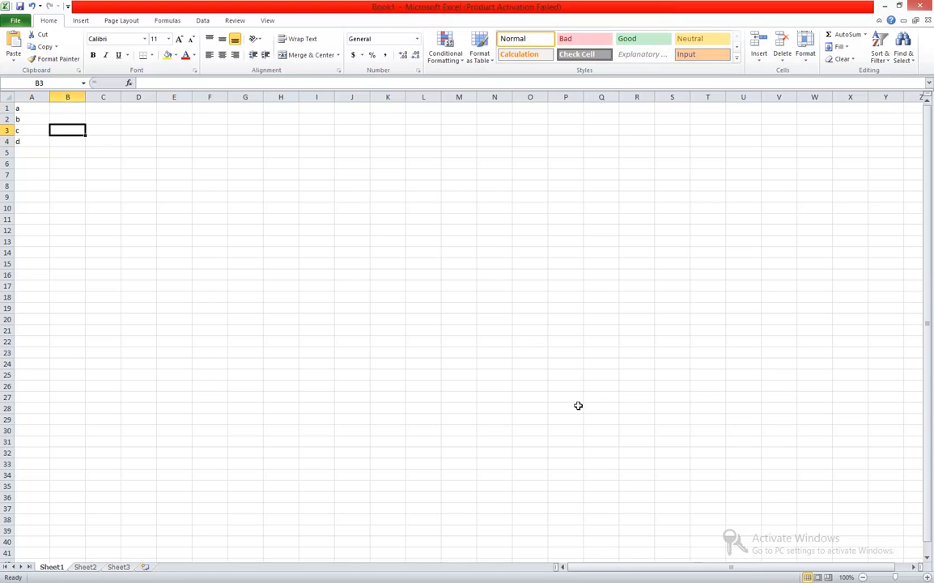
key(Up)
key(Up)
text(1)
key(Return)
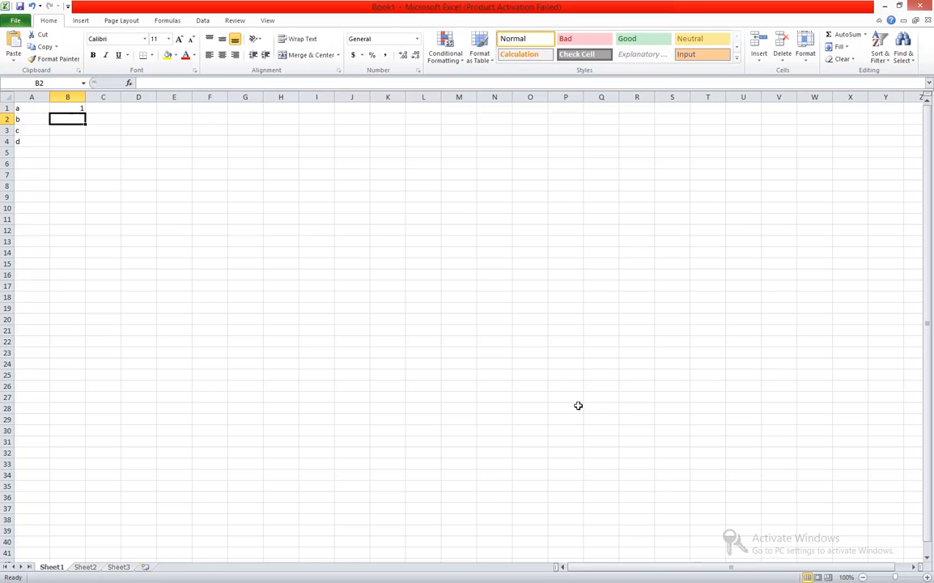
text(2)
key(Return)
text(3)
key(Return)
text(4)
key(Return)
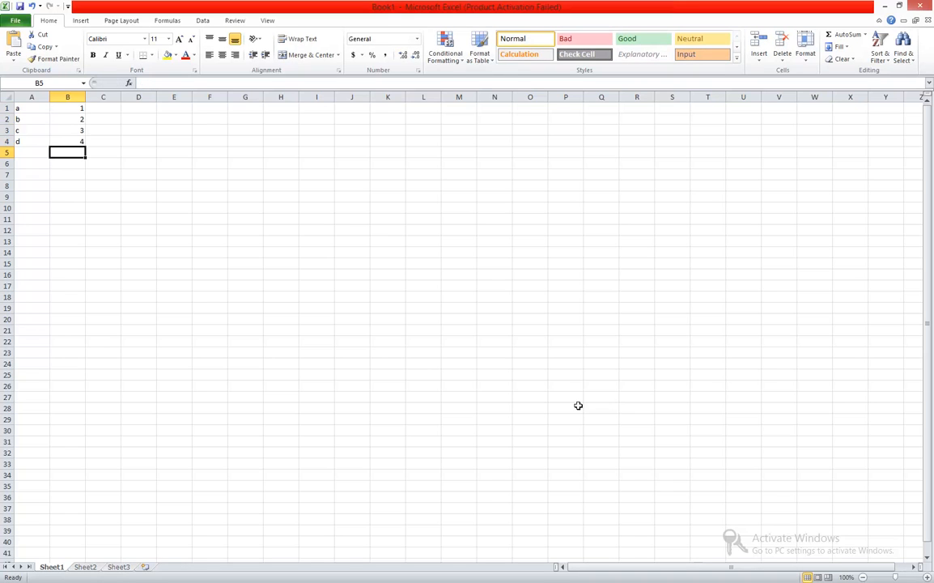
Step: Clear the numbers from cells B1 to B4
key(Right)
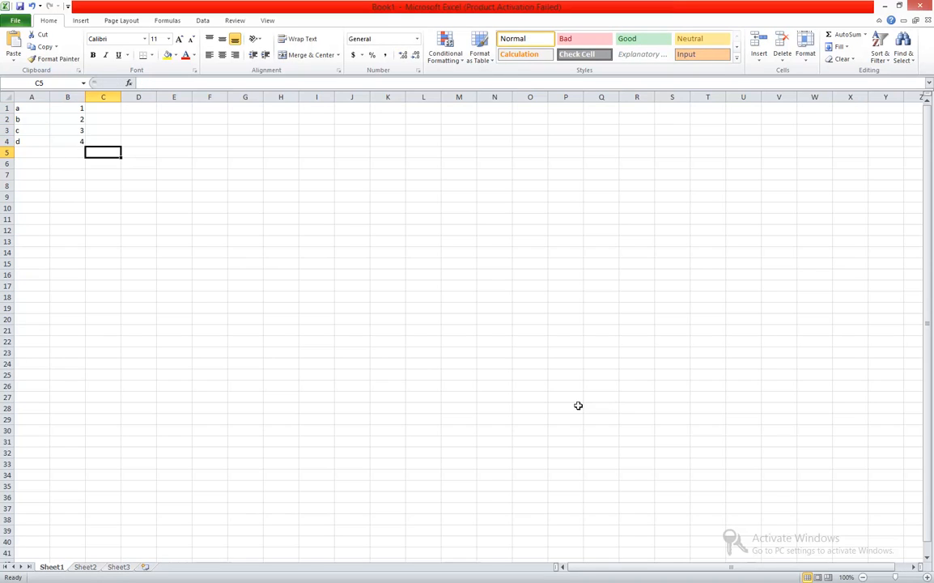
key(Left)
key(shift+Up)
key(shift+Up)
key(shift+Up)
key(shift+Up)
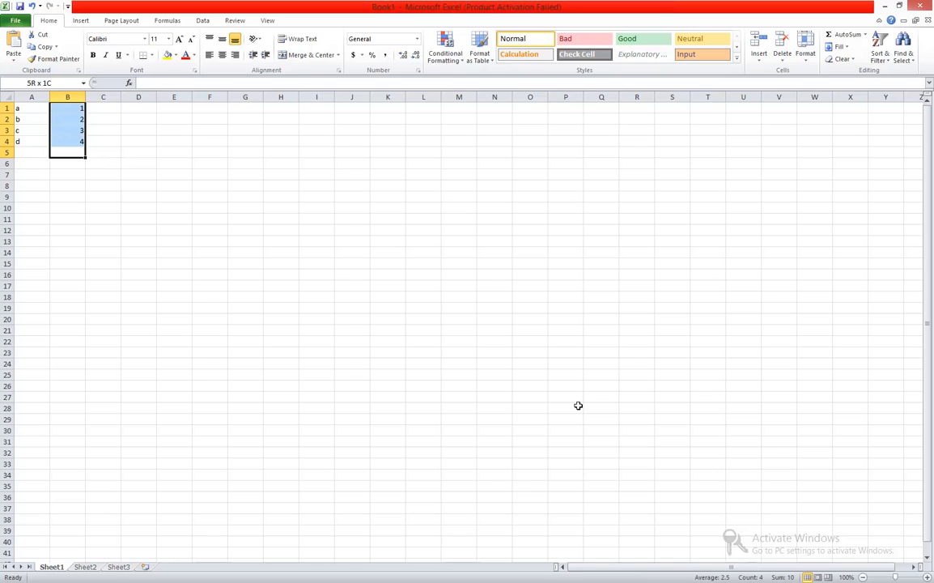
key(Down)
key(Up)
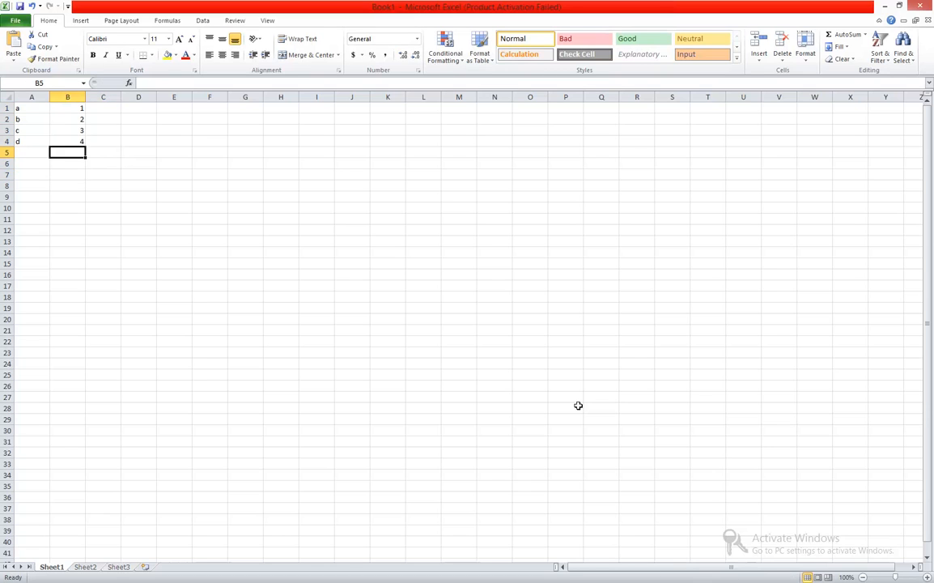
key(Up)
key(BackSpace)
key(Up)
key(Up)
key(BackSpace)
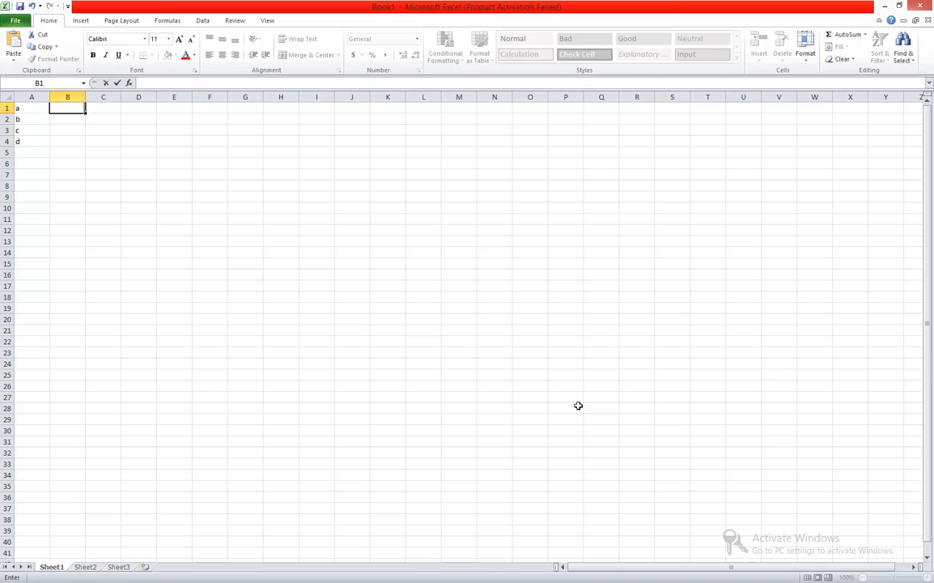
Step: Enter 1, 2, 3 and 4 below the letters in cells A5 to A8
key(Down)
key(Down)
key(Down)
key(Down)
key(Left)
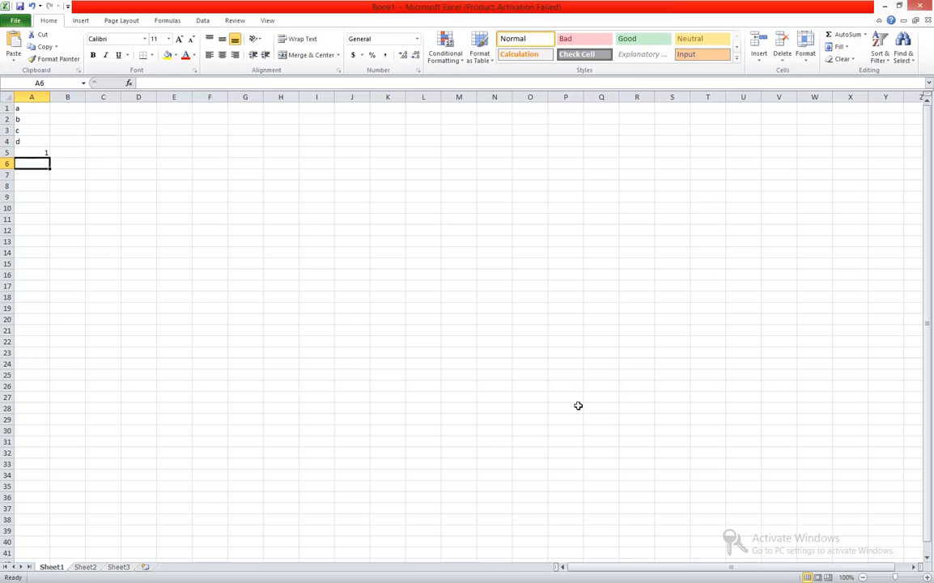
text(1)
key(Return)
text(2)
key(Return)
text(3)
key(Return)
text(4)
key(Return)
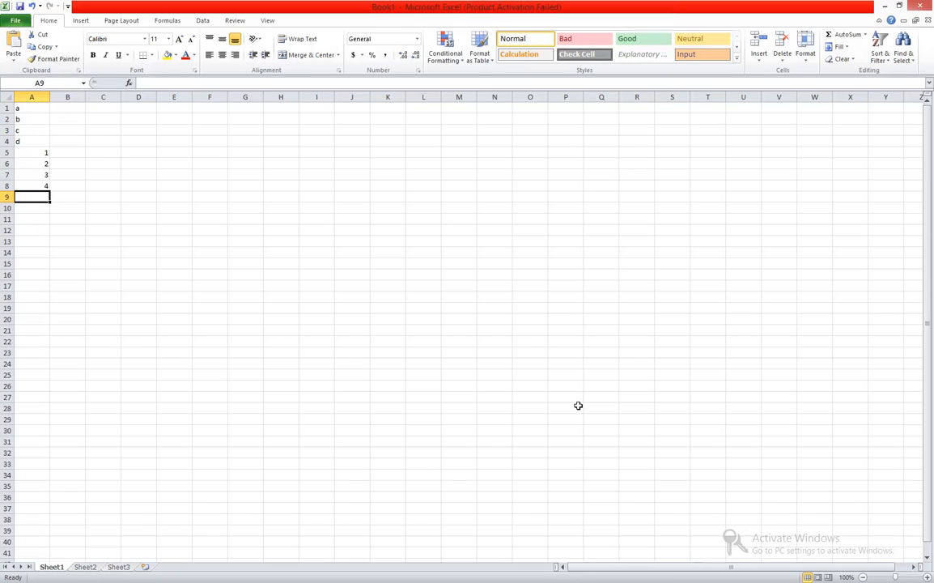
Step: Clear all the numbers and letters from cells A8 up to A1
key(Up)
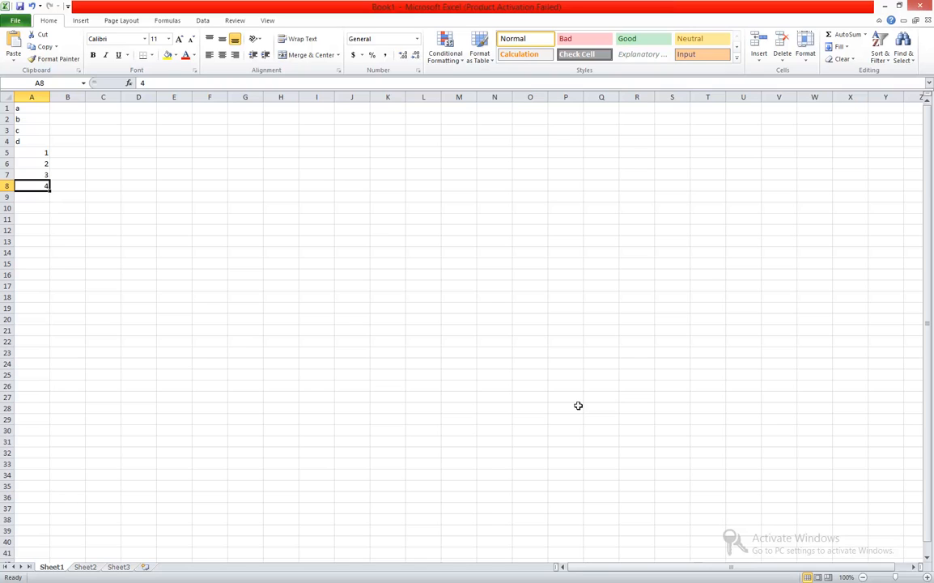
key(BackSpace)
key(Up)
key(BackSpace)
key(Up)
key(BackSpace)
key(Up)
key(BackSpace)
key(Up)
key(BackSpace)
key(Up)
key(BackSpace)
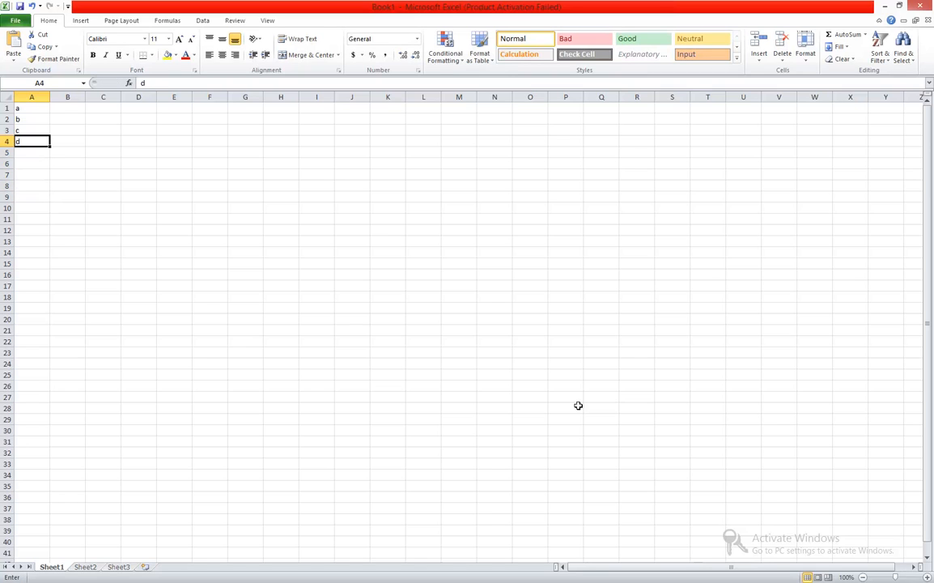
key(Up)
key(BackSpace)
key(Up)
key(BackSpace)
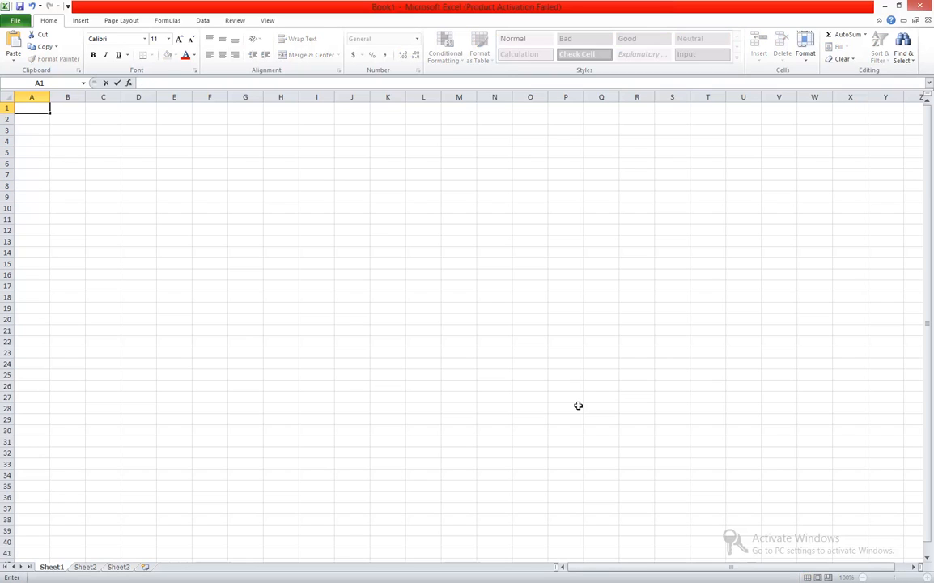
Step: Enter a, b, c and d across row 1 in cells A1 to D1
text(a)
key(Tab)
text(b)
key(Tab)
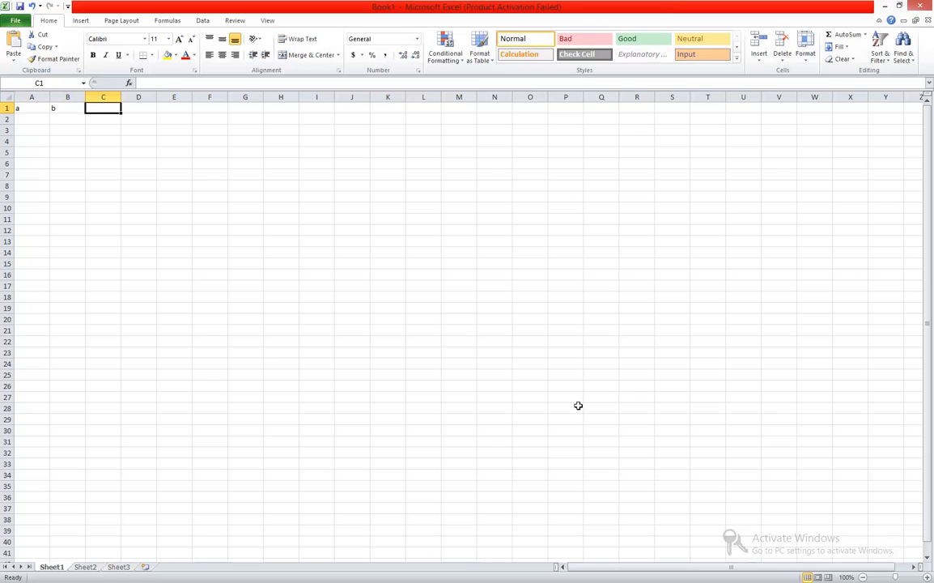
text(c)
key(Tab)
text(d)
key(Tab)
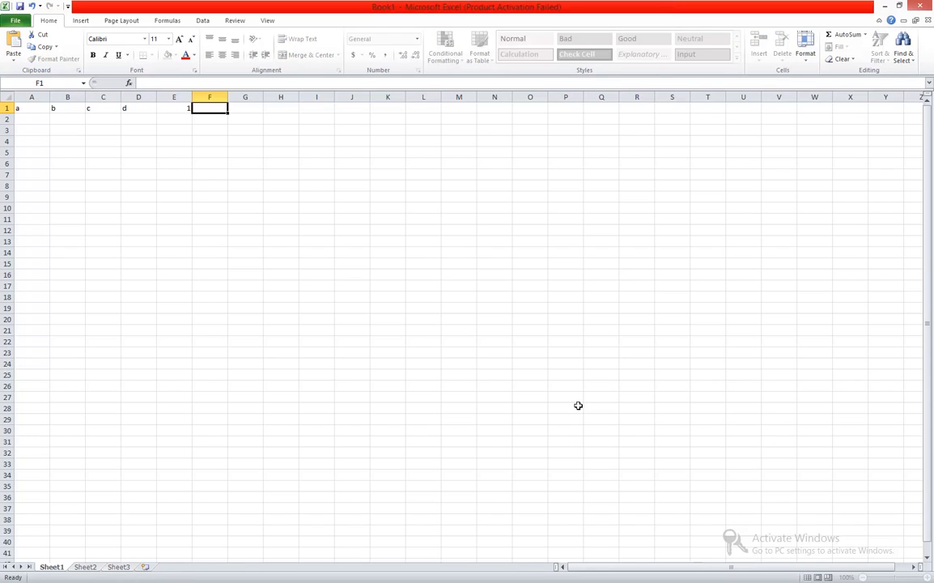
Step: Enter 1, 2, 3 and 4 across row 1 in cells E1 to H1
text(1)
key(Tab)
text(2)
key(Tab)
text(3)
key(Tab)
text(4)
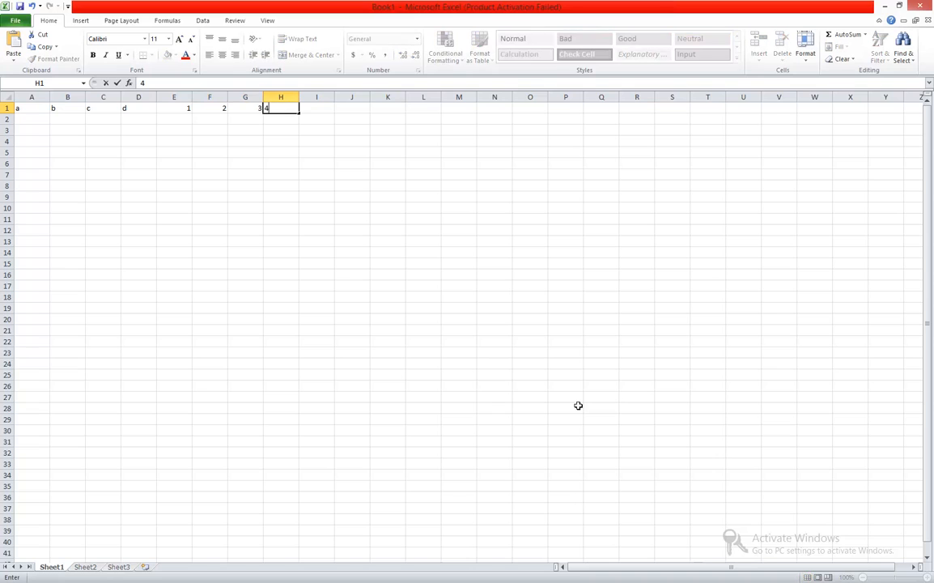
key(Tab)
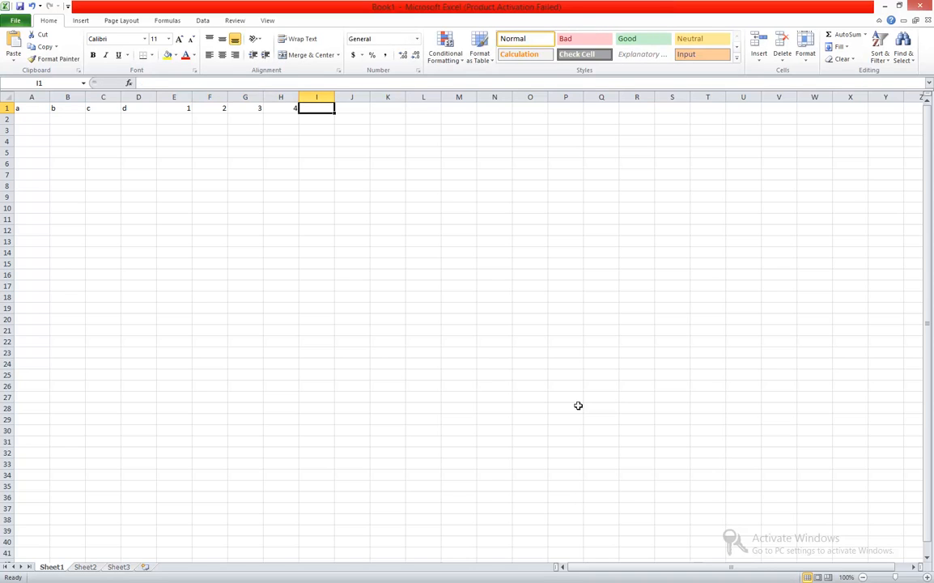
Step: Highlight the row 1 entries, and clear cells H1 back to B1, keeping only the a in A1
key(shift+Left)
key(shift+Left)
key(shift+Left)
key(shift+Left)
key(shift+Left)
key(shift+Left)
key(shift+Left)
key(shift+Left)
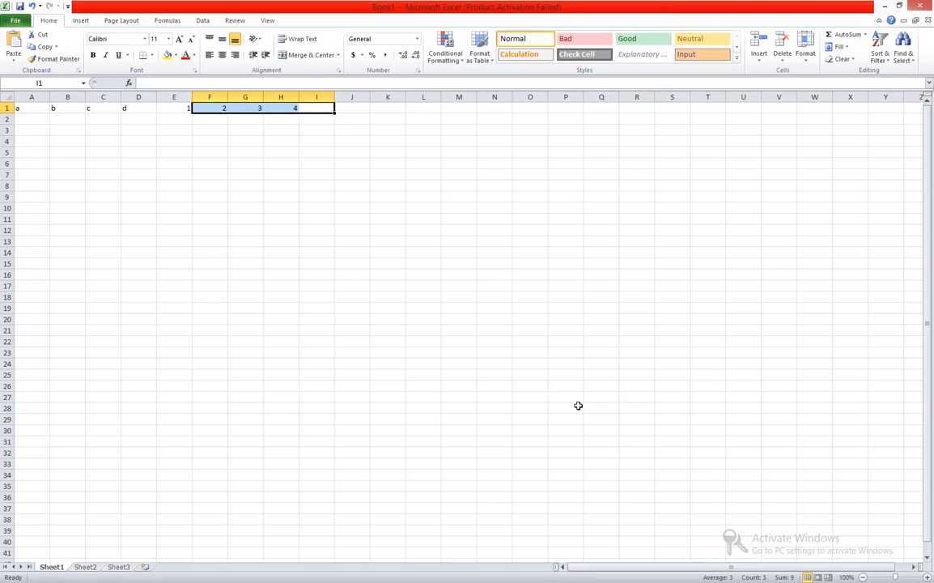
key(BackSpace)
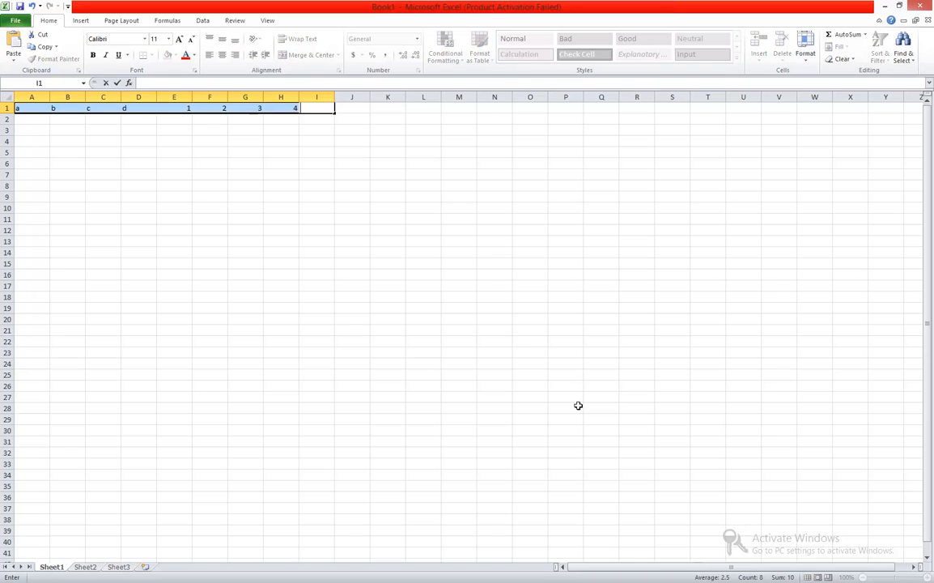
key(Left)
key(BackSpace)
key(Left)
key(BackSpace)
key(Left)
key(BackSpace)
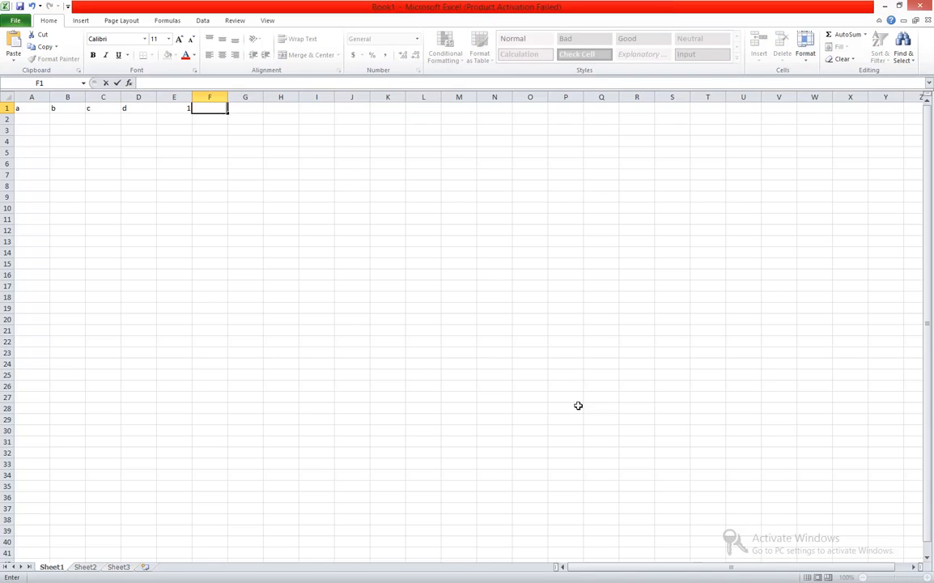
key(Left)
key(BackSpace)
key(Left)
key(BackSpace)
key(Left)
key(BackSpace)
key(Left)
key(BackSpace)
key(Left)
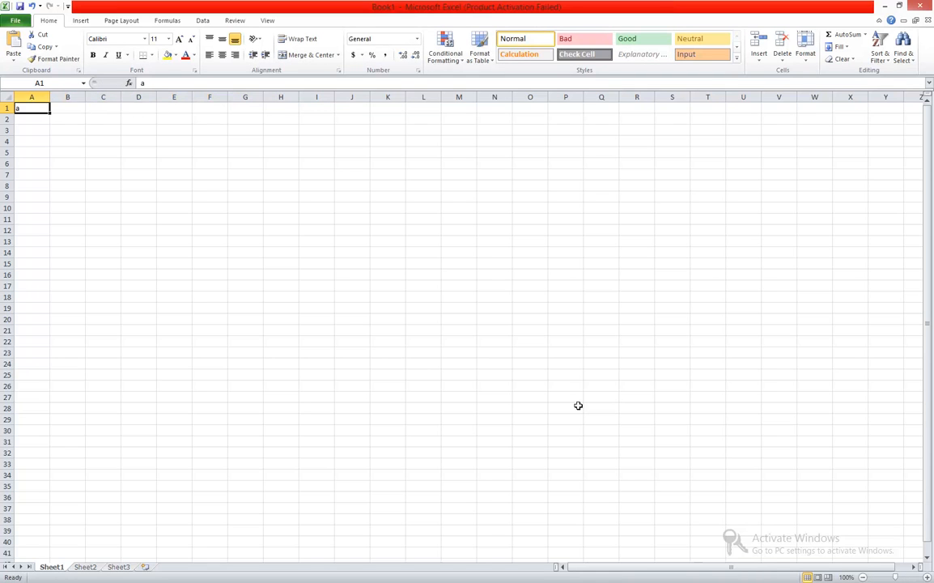
Step: Enter b, c and d below the a in cells A2 to A4
key(Down)
text(b)
key(Return)
text(c)
key(Return)
text(d)
key(Right)
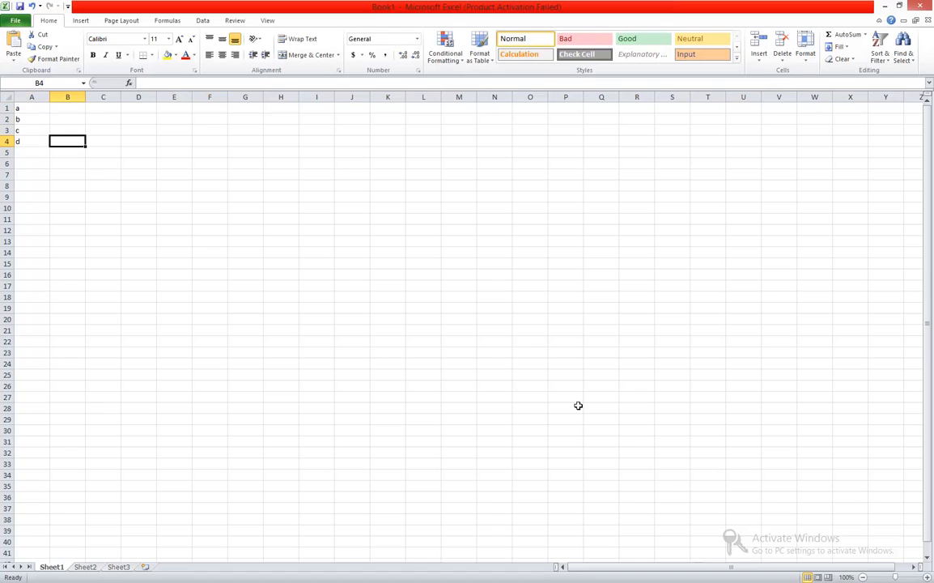
Step: Clear the d from cell A4, leaving only a, b and c in column A
key(Up)
key(Up)
key(Up)
key(Down)
key(Up)
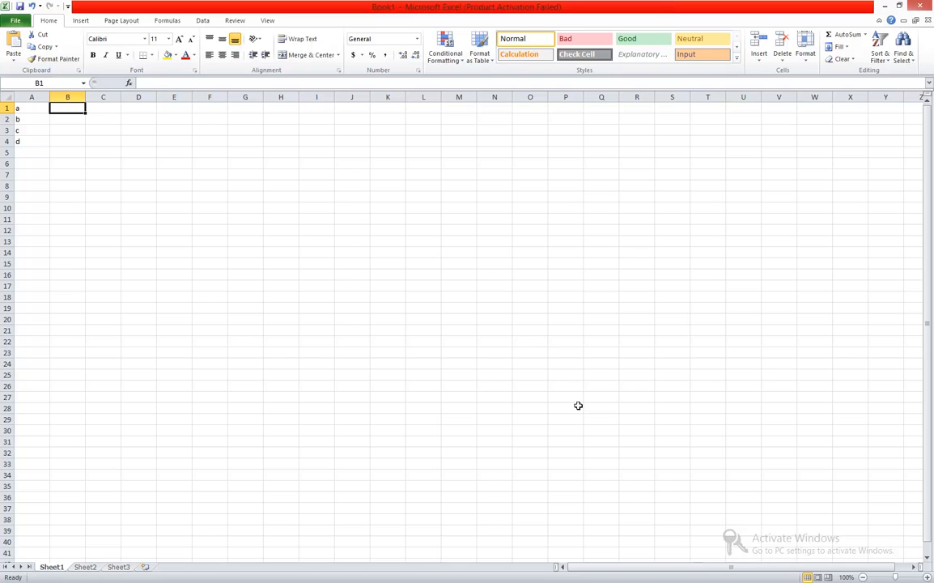
key(Down)
key(Down)
key(Down)
key(Left)
key(BackSpace)
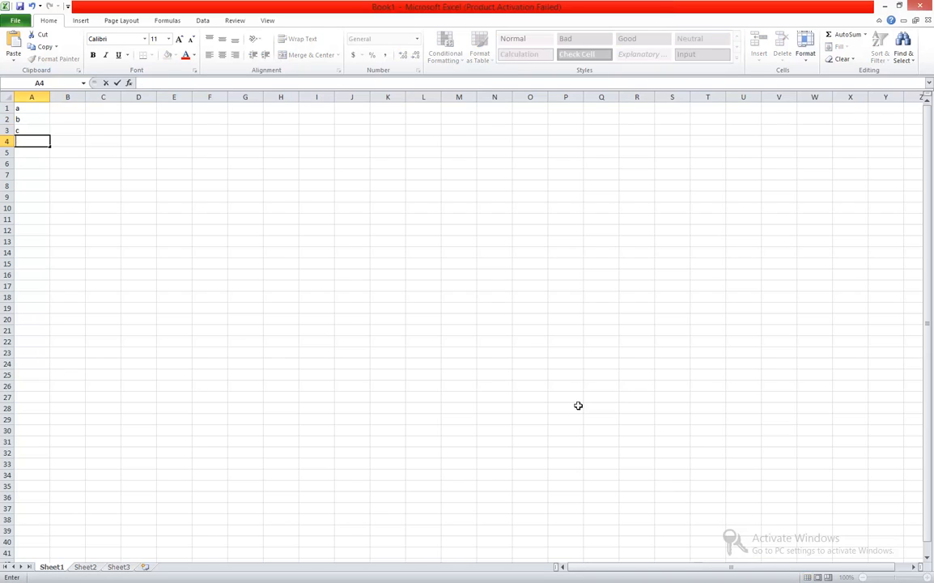
Step: Step through the letters in cells A1 to A3 to point out each branch
key(Up)
key(Up)
key(Up)
key(Down)
key(Down)
key(Up)
key(Up)
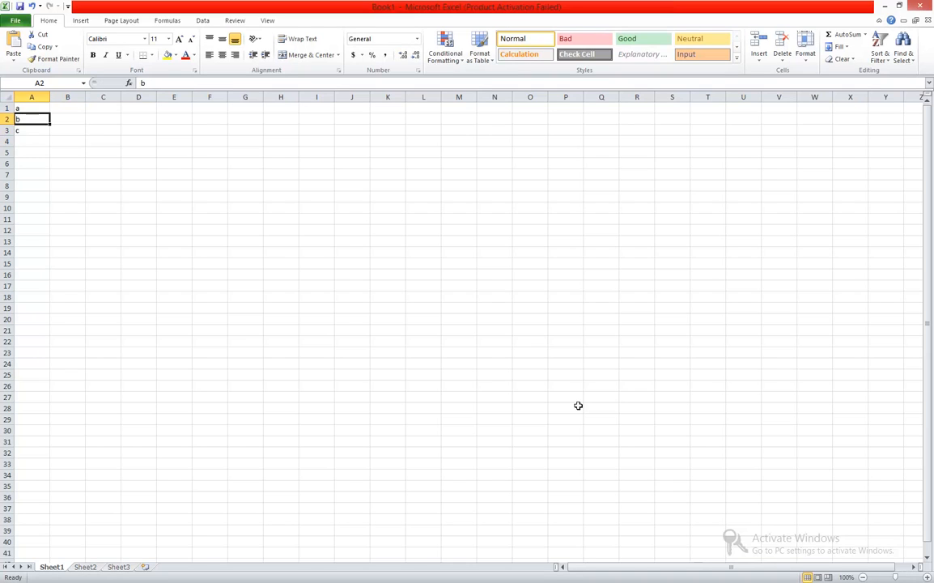
key(Down)
key(Down)
key(Up)
key(Up)
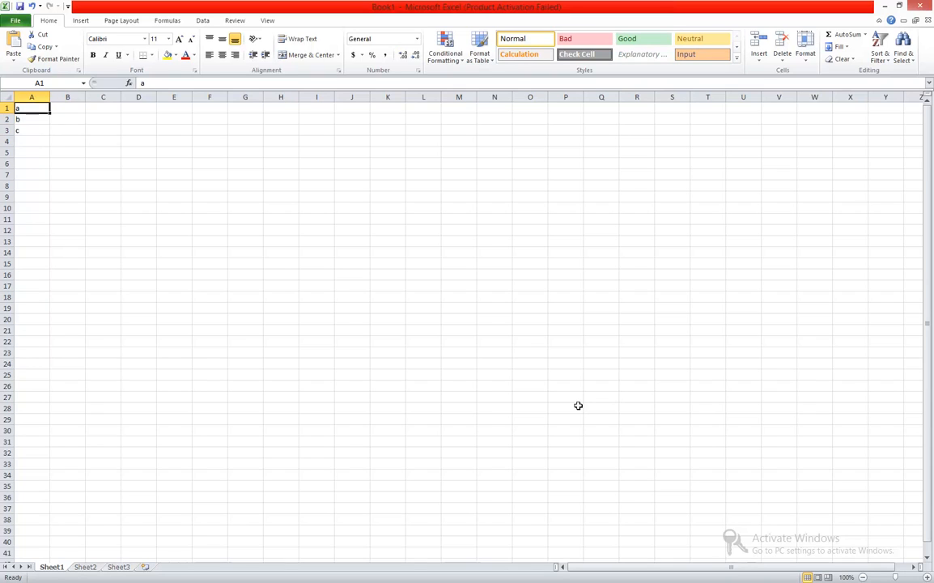
Step: Fill in row a with 3 paes, 2 pacotes and 4 cervejas in cells B1 to D1
key(Right)
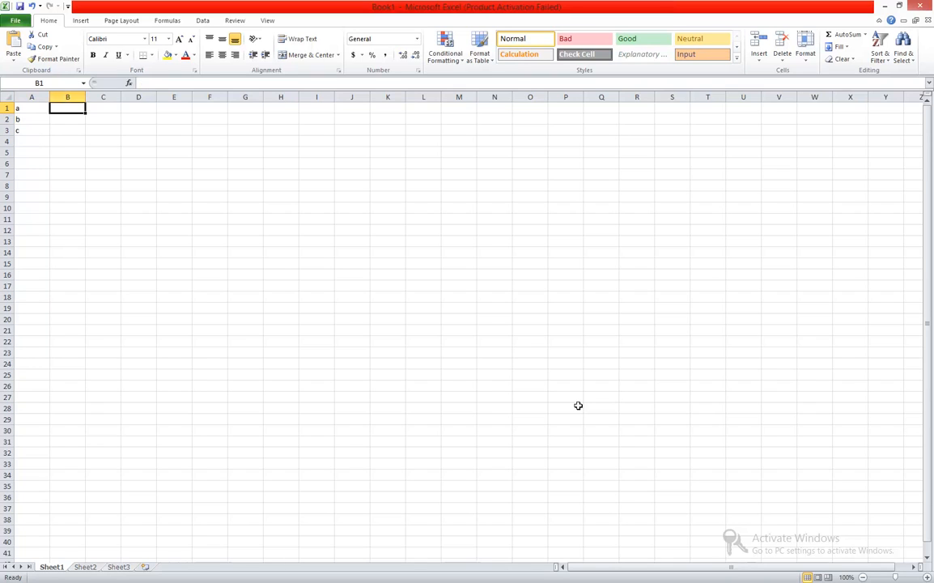
text(3 paes)
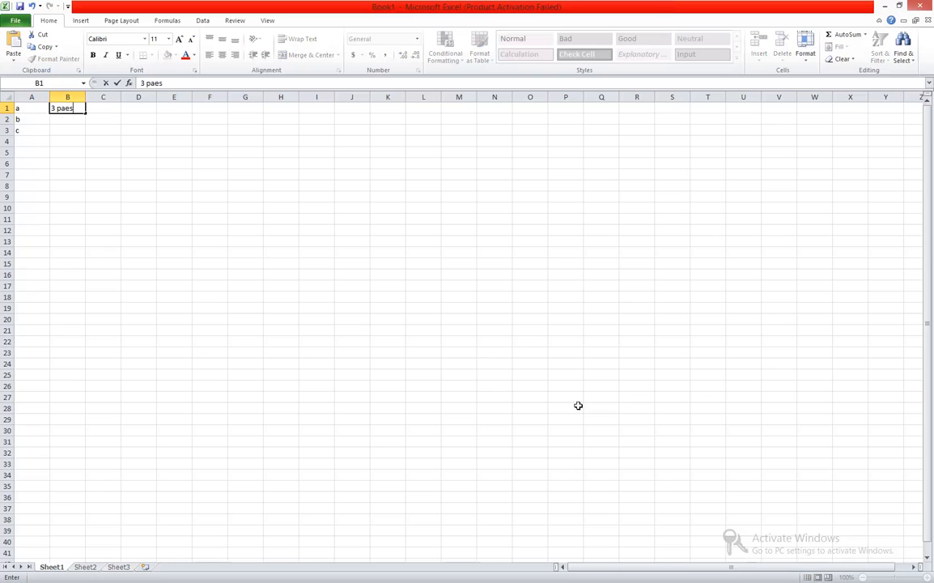
key(Tab)
text(2)
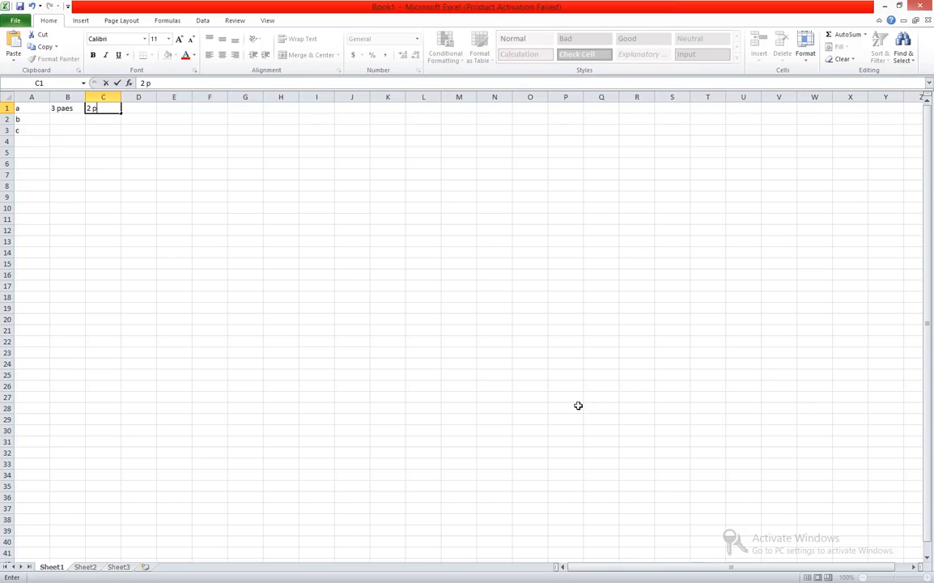
text( pacotes)
key(Tab)
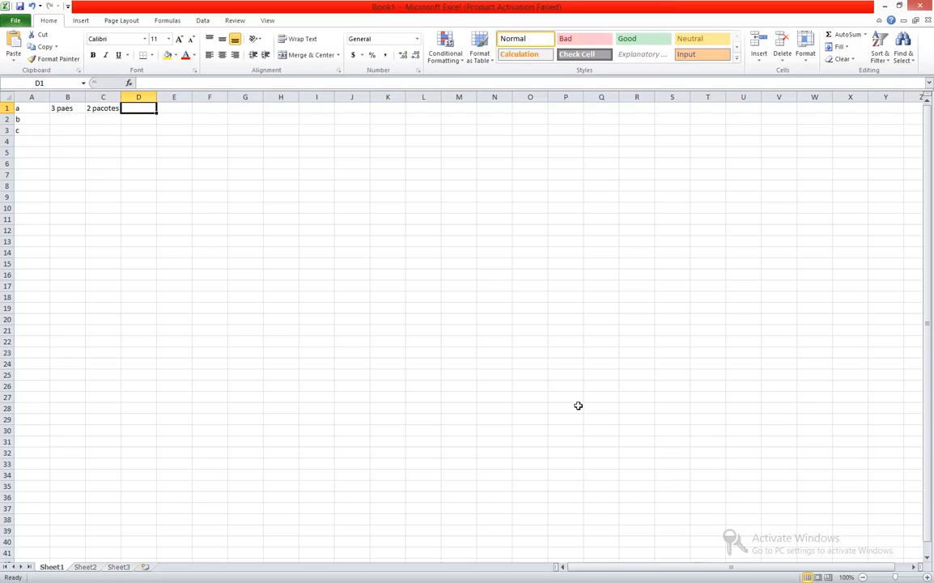
text(4)
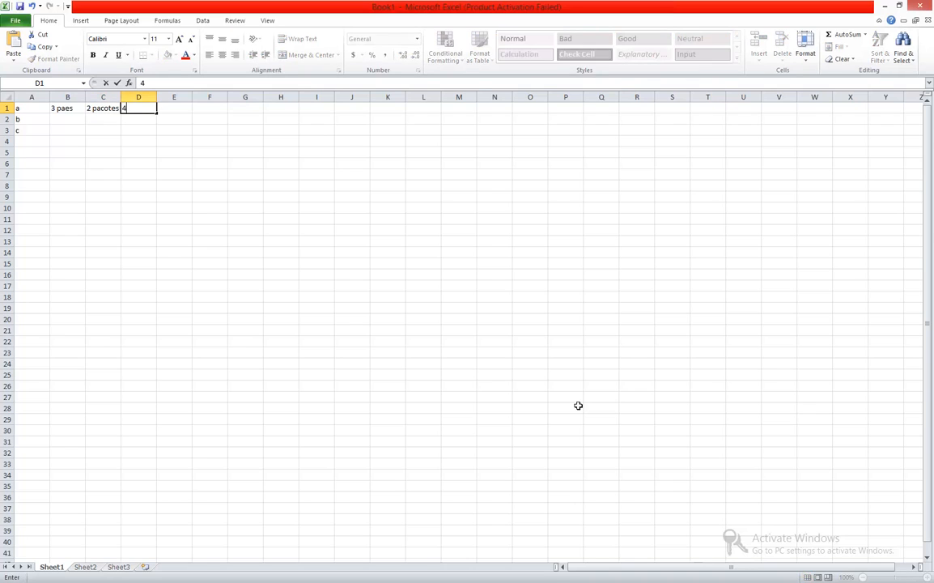
text( cervejas)
key(Return)
Step: Fill in row b with 1 pao, 1 pacote and 2 in cells B2 to D2
key(Left)
key(Left)
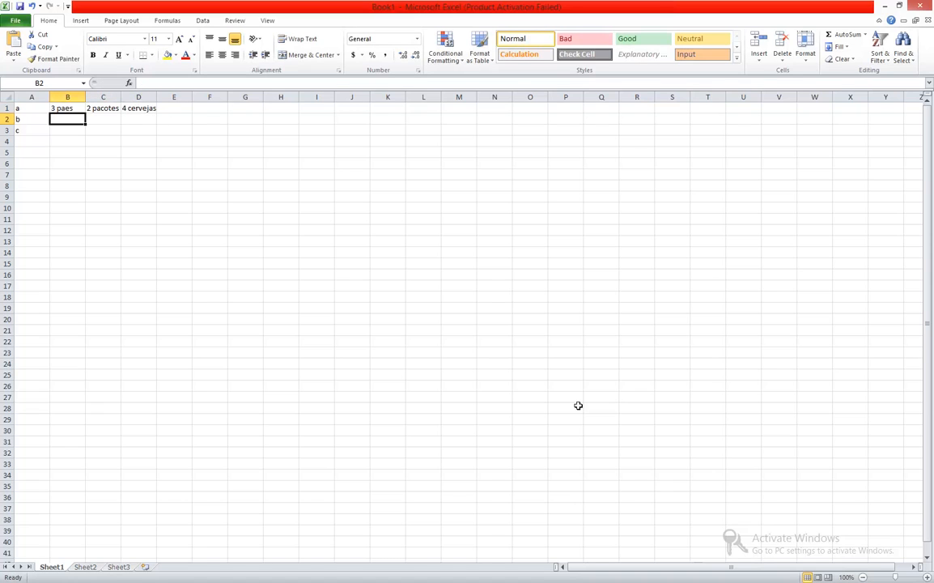
text(1 pao)
key(Tab)
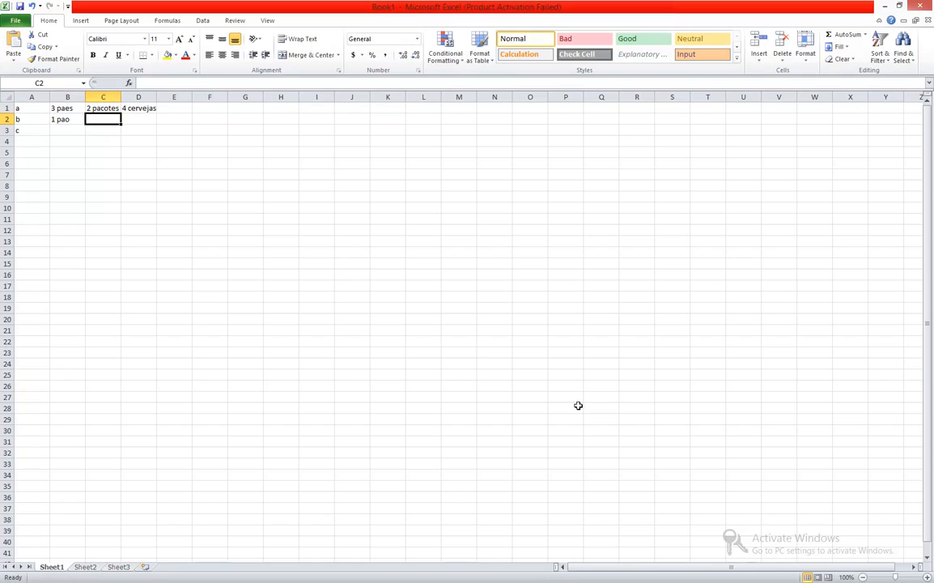
text(1 pacote)
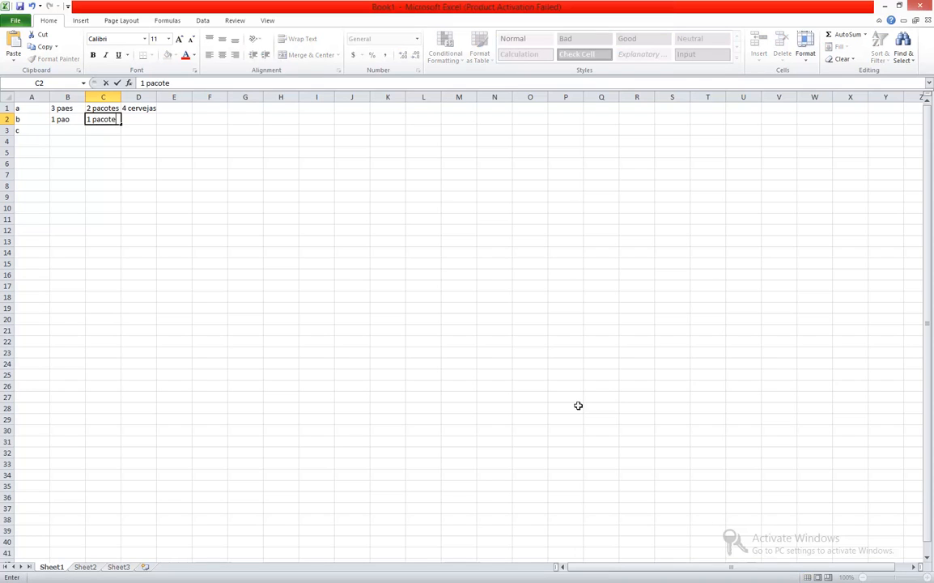
key(Tab)
text(2)
key(Down)
Step: Fill in row c with the quantities 4, 3 and 1 in cells B3 to D3
key(Left)
key(Left)
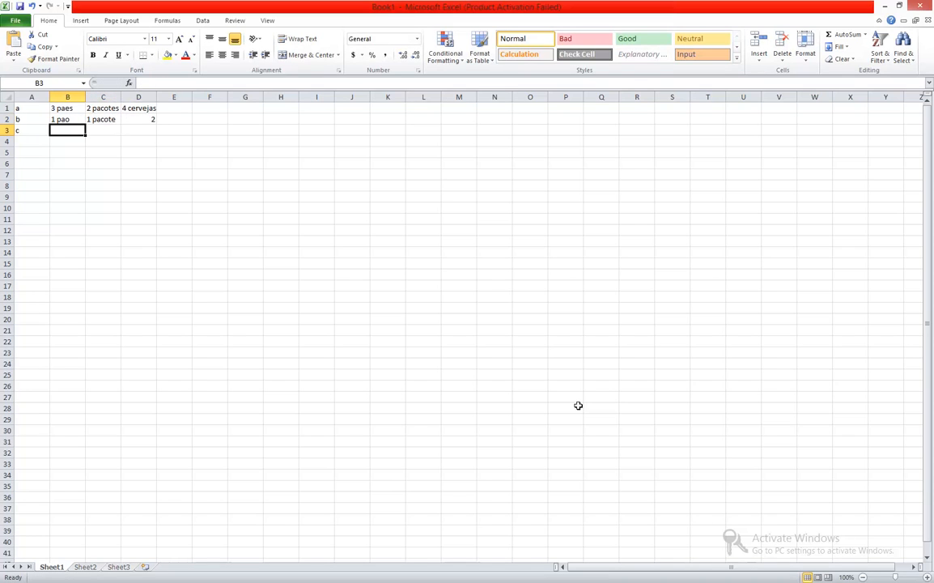
text(4)
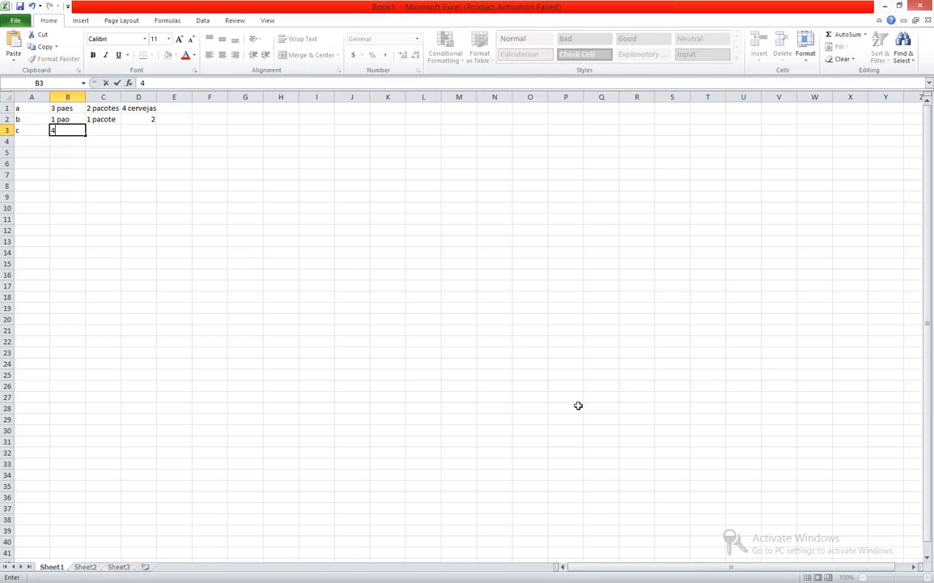
key(Tab)
text(3)
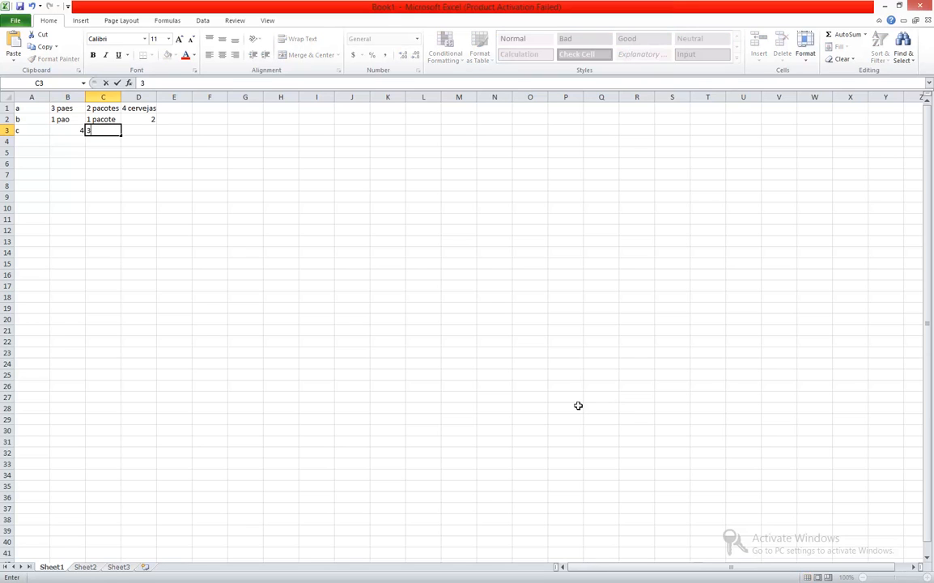
key(Tab)
text(1)
key(Return)
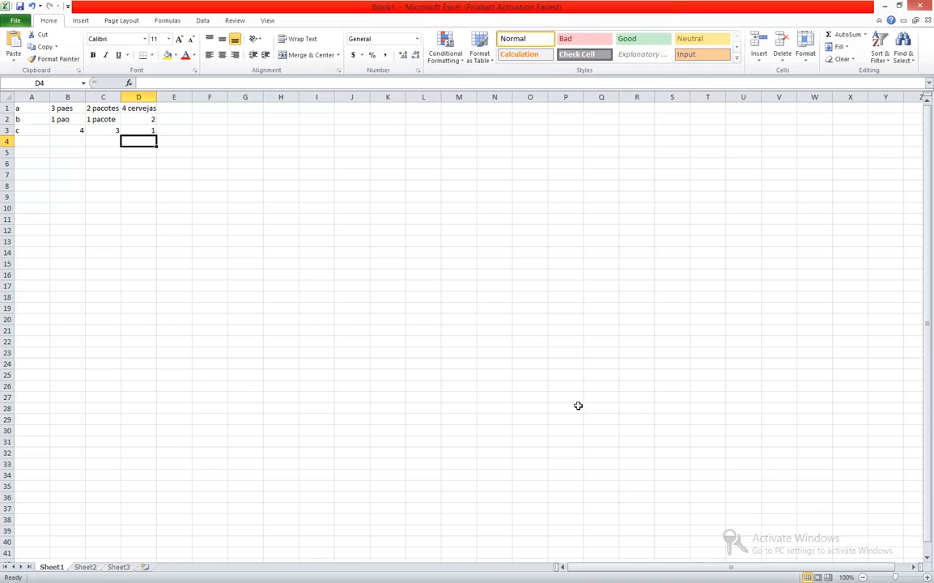
Step: Step through the items of row c across cells A3 to D3
key(Up)
key(Left)
key(Left)
key(Left)
key(Right)
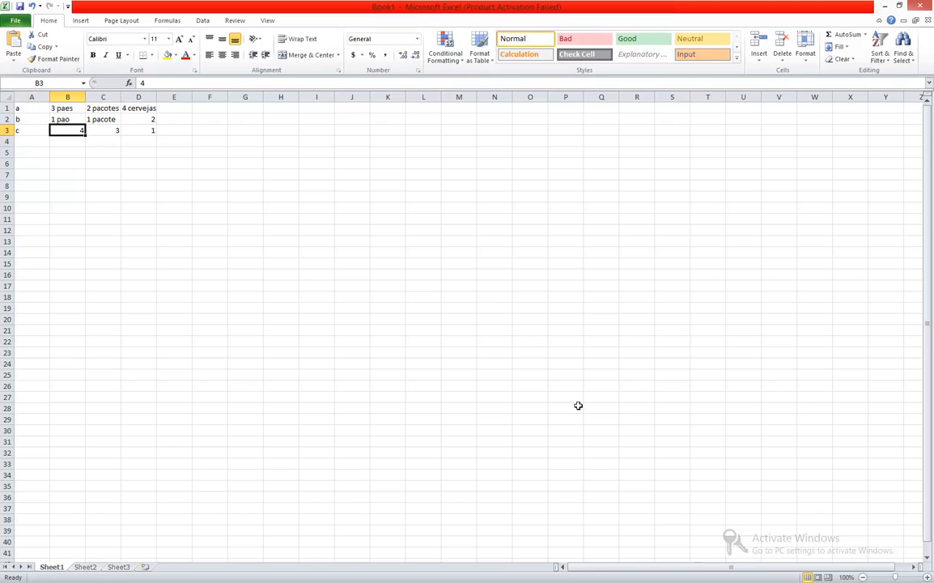
key(Right)
key(Right)
key(Right)
key(Left)
key(Left)
key(Left)
key(Left)
Step: Review the quantities of rows a, b and c column by column, from column B to column D
key(Up)
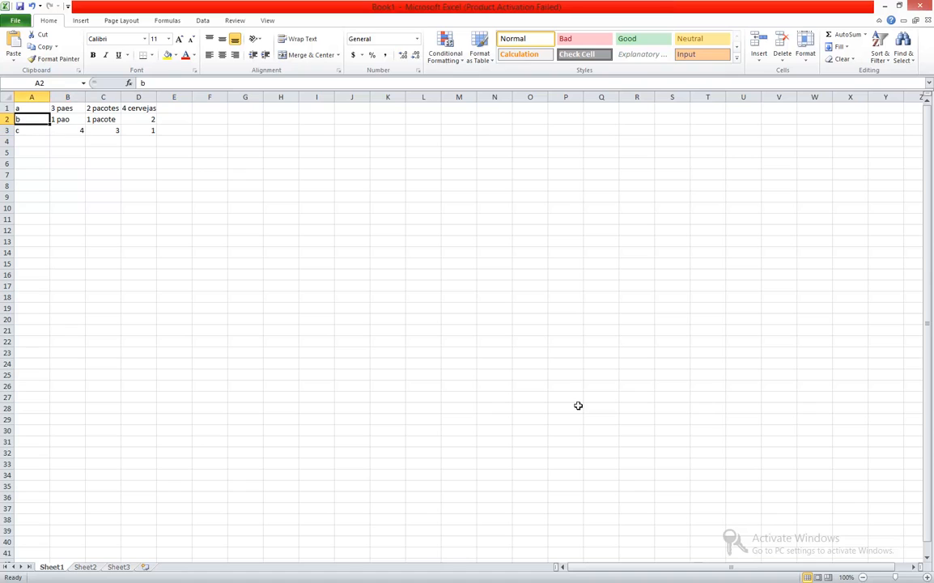
key(Up)
key(Right)
key(Down)
key(Down)
key(Up)
key(Up)
key(Right)
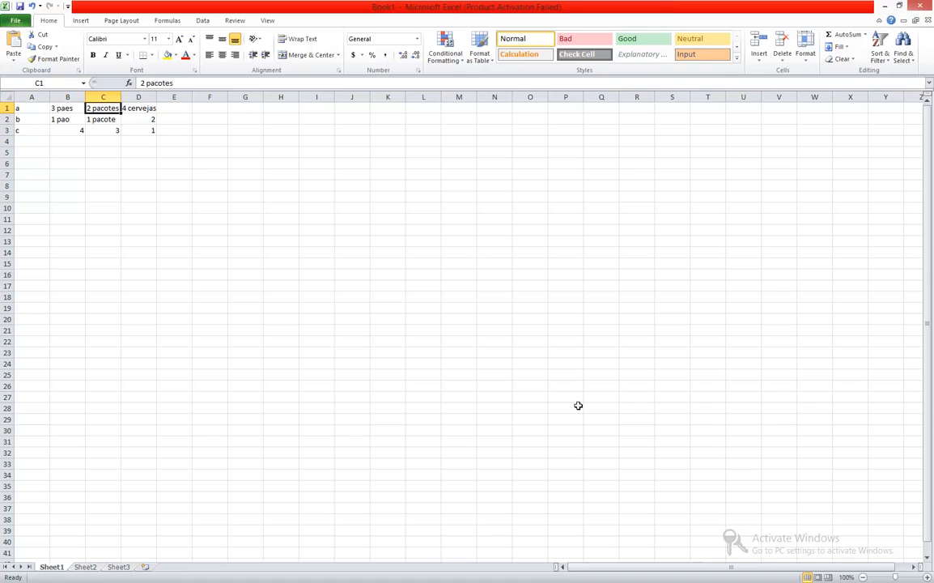
key(Down)
key(Down)
key(Up)
key(Right)
key(Up)
key(Down)
key(Down)
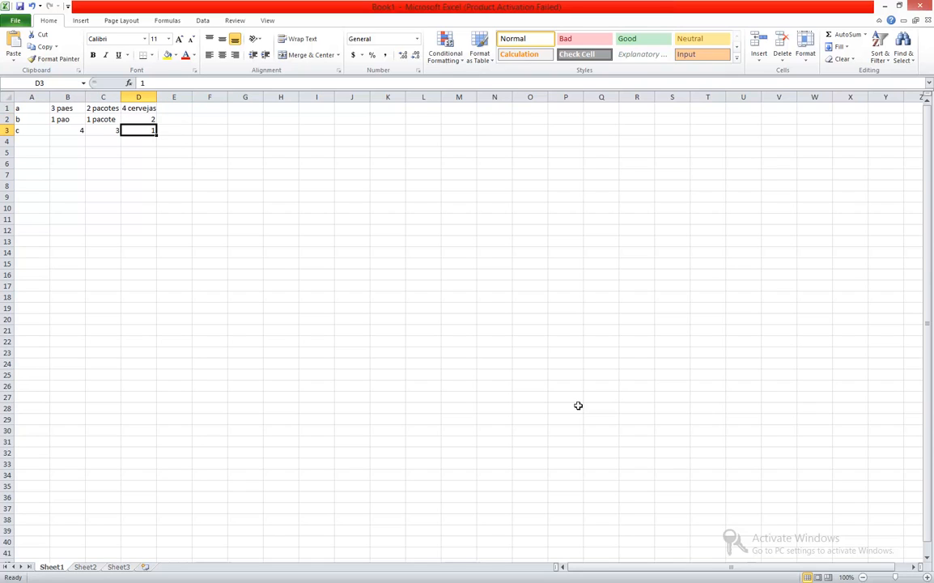
Step: Enter the column totals 8, 6 and 7 in cells B5 to D5, below the items
key(Down)
key(Down)
key(Left)
key(Left)
key(Left)
key(Right)
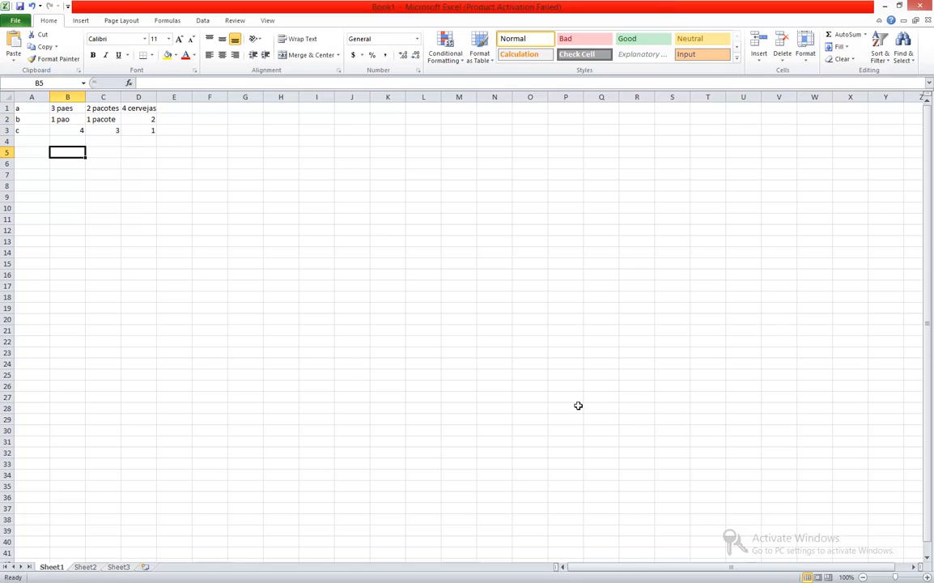
text(8)
key(Right)
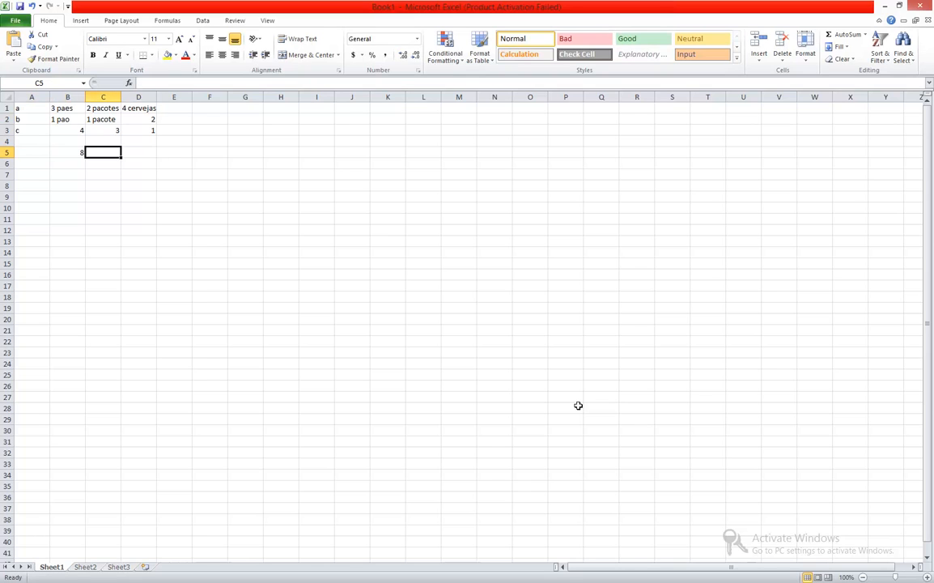
text(6)
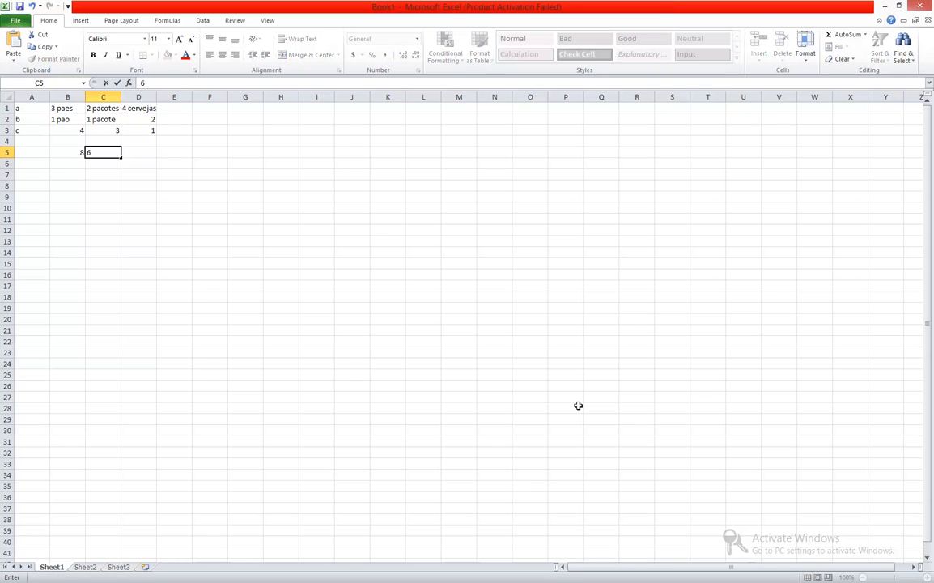
key(Right)
text(7)
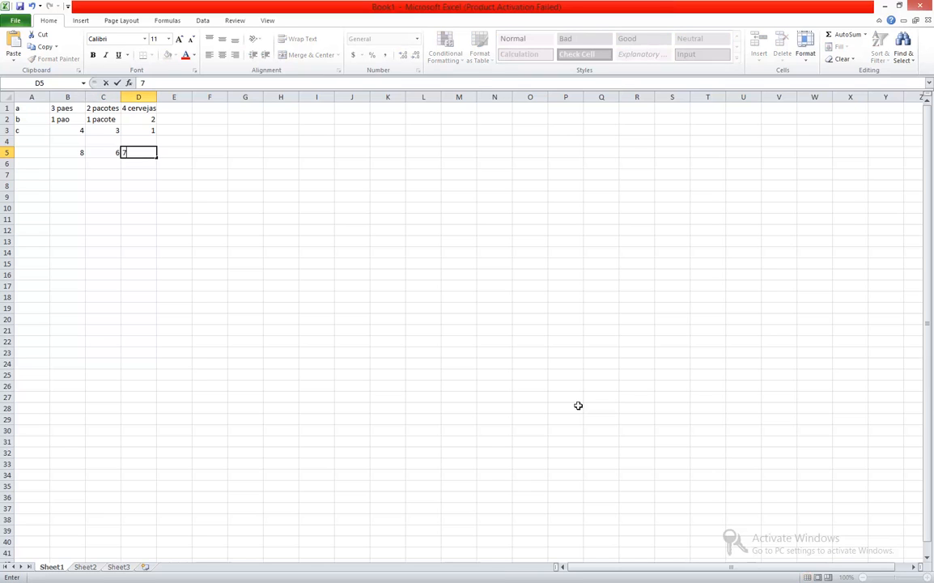
key(Return)
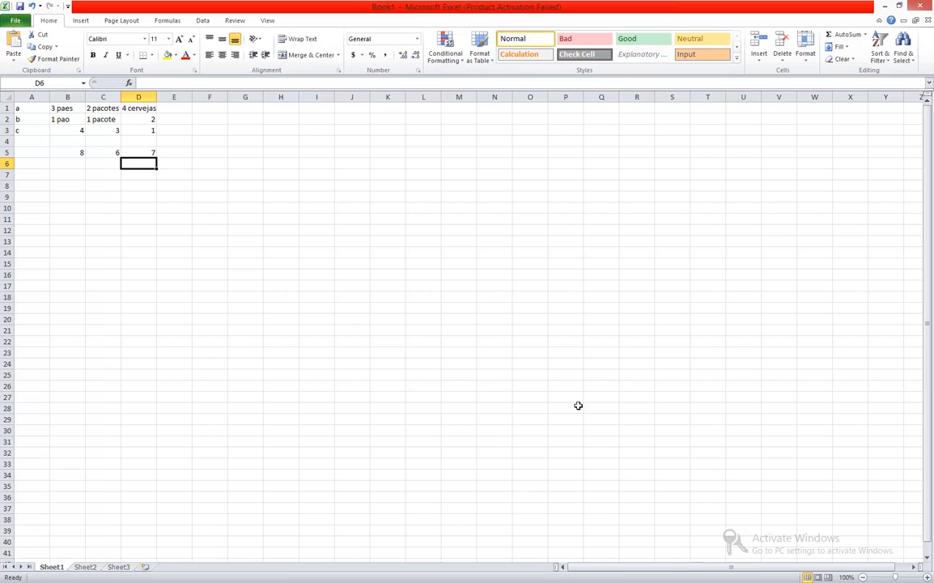
Step: Review the row letters in column A and the item quantities beside them in columns B to D
key(Up)
key(Up)
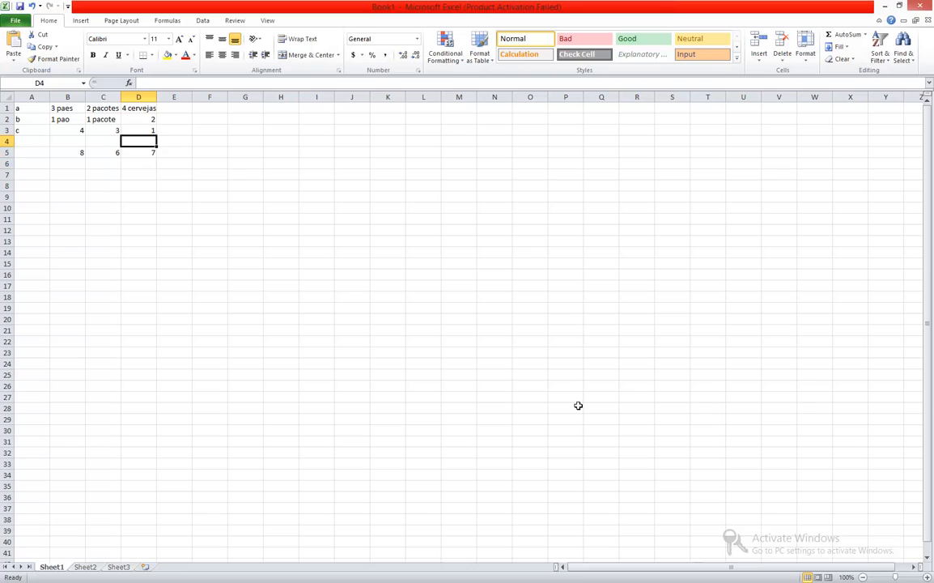
key(Left)
key(Left)
key(Left)
key(Up)
key(Up)
key(Up)
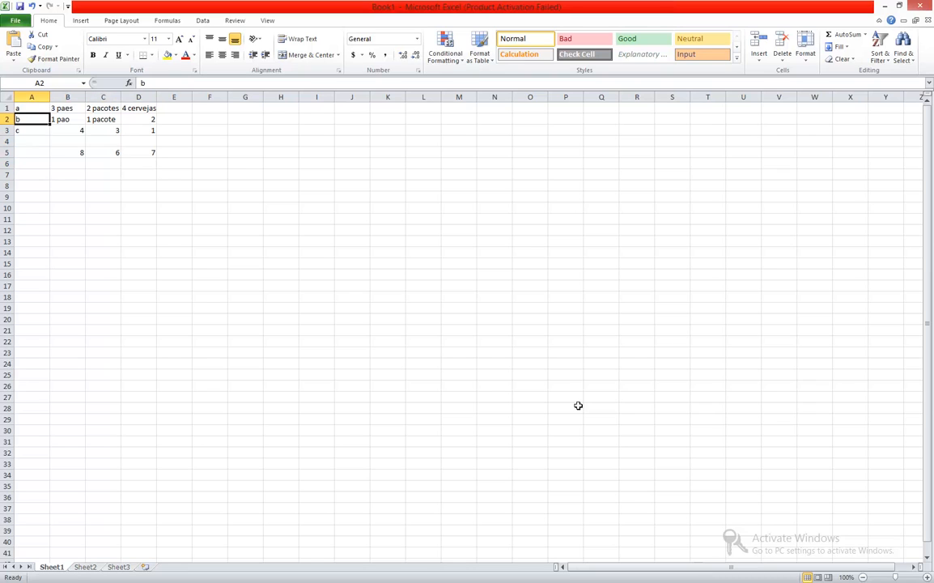
key(Right)
key(Down)
key(Down)
key(Right)
key(Up)
key(Up)
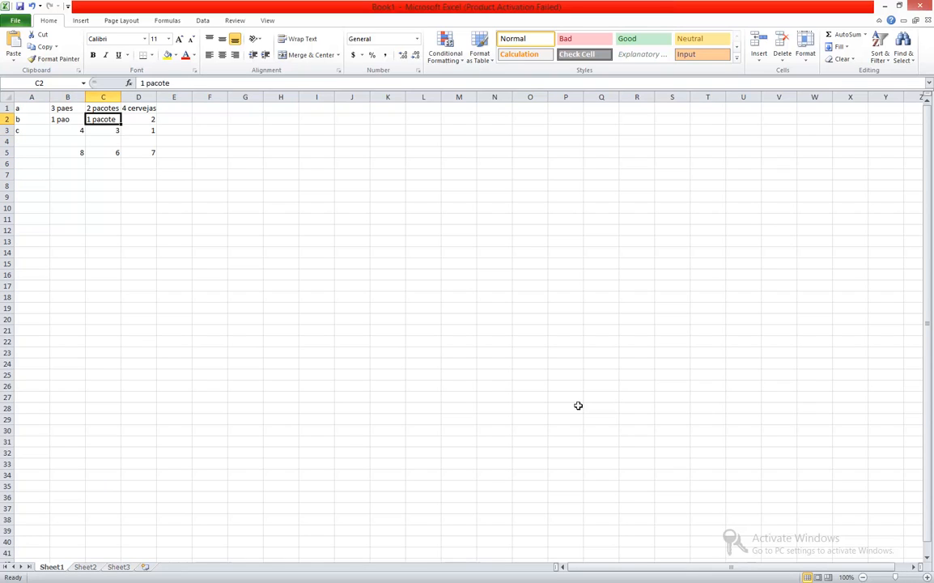
key(Right)
key(Down)
key(Left)
key(Left)
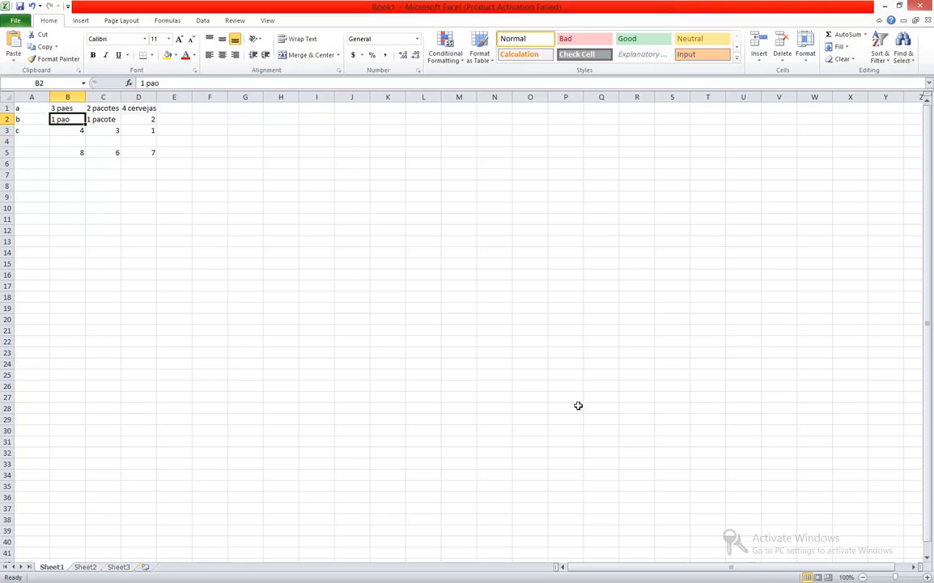
Step: Trace the bread quantities in column B from row 1 down to the total in row 5
key(Up)
key(Down)
key(Down)
key(Up)
key(Up)
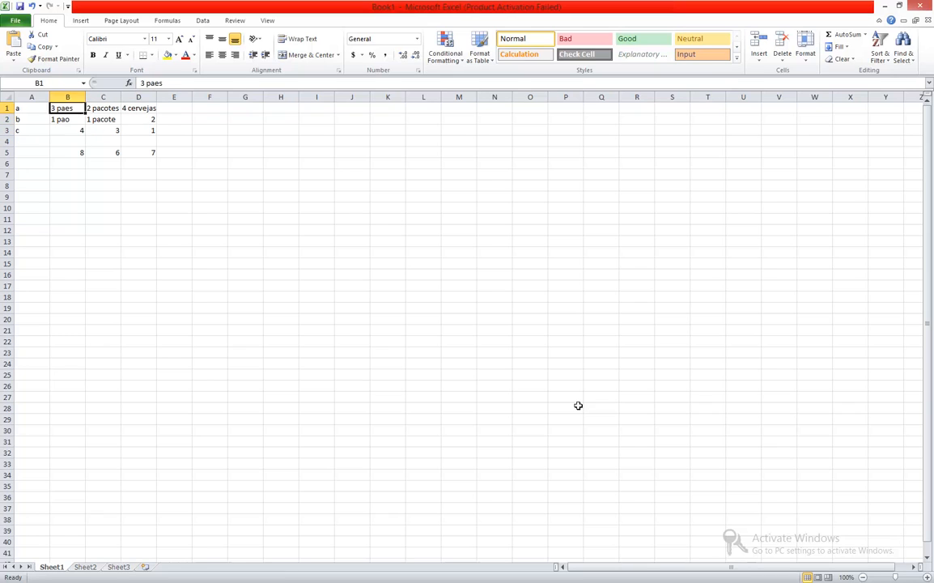
key(Down)
key(Down)
key(Down)
key(Down)
key(Up)
key(Up)
key(Up)
key(Up)
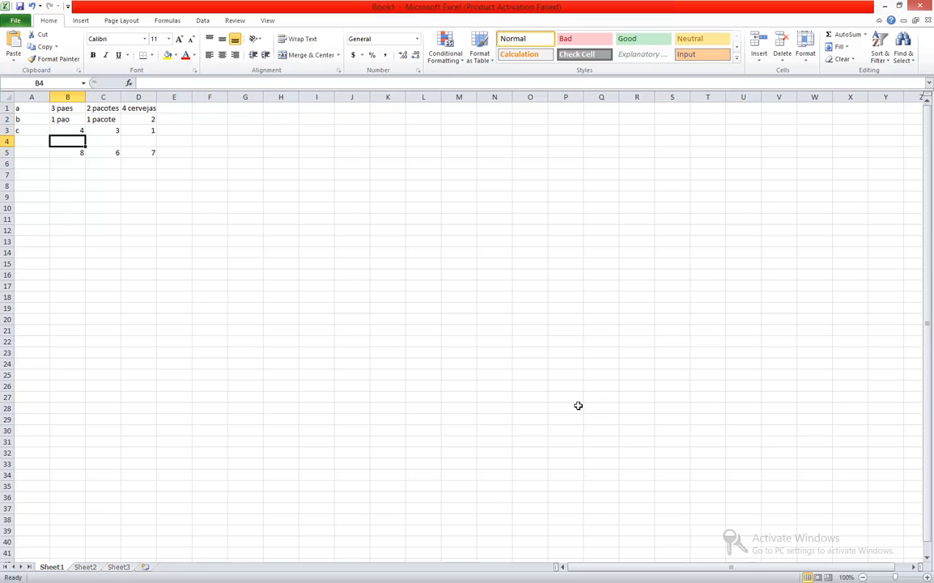
Step: Trace the package and beer quantities in columns C and D between row 1 and their totals in row 5
key(Right)
key(Down)
key(Down)
key(Down)
key(Down)
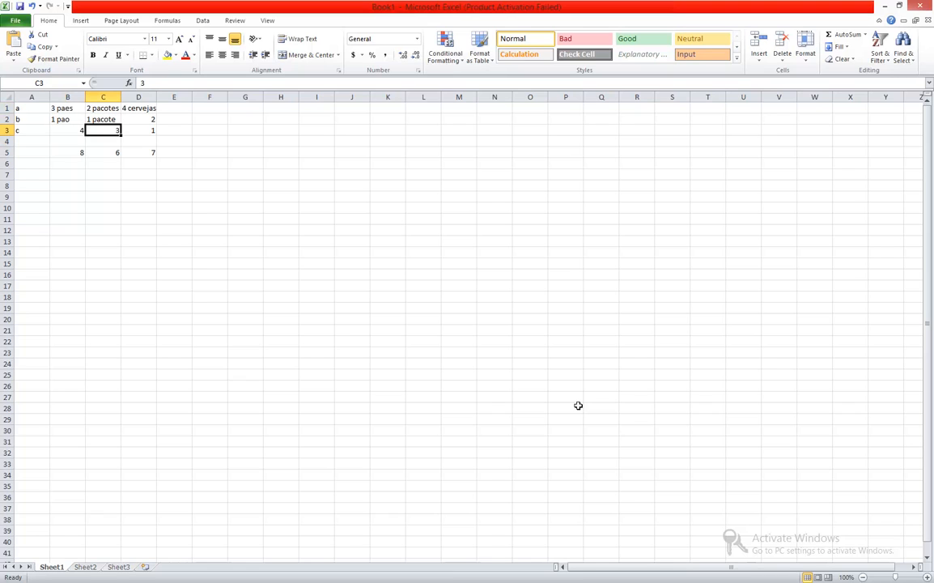
key(Up)
key(Up)
key(Up)
key(Up)
key(Right)
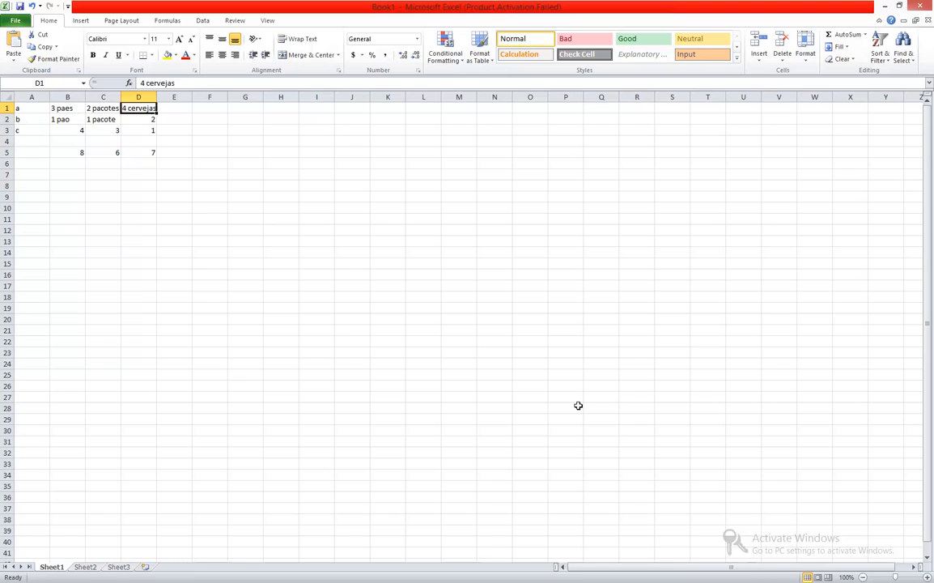
key(Down)
key(Down)
key(Down)
key(Down)
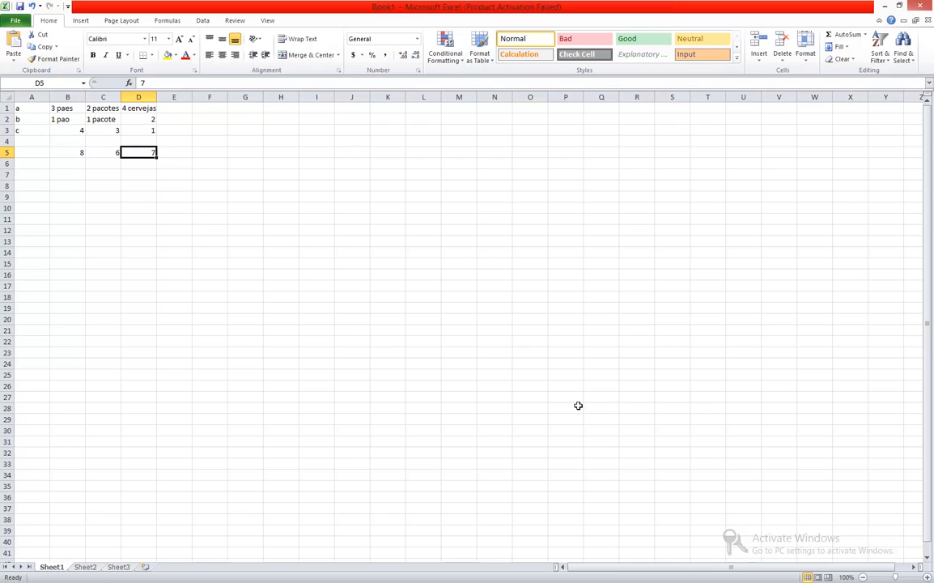
key(Up)
key(Up)
key(Up)
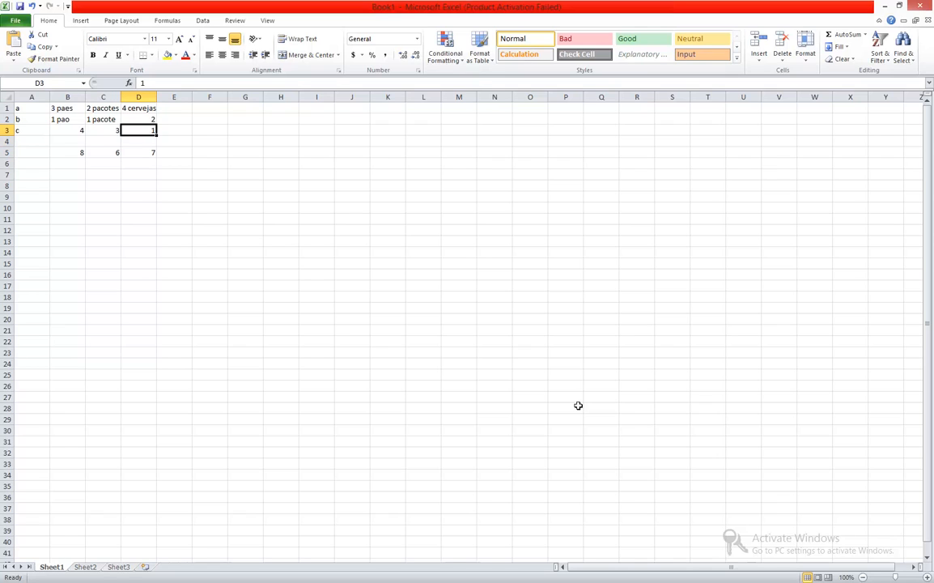
Step: Trace the letters and item quantities in rows 2 and 3 between columns A and D
key(Left)
key(Left)
key(Left)
key(Up)
key(Right)
key(Right)
key(Right)
key(Down)
key(Down)
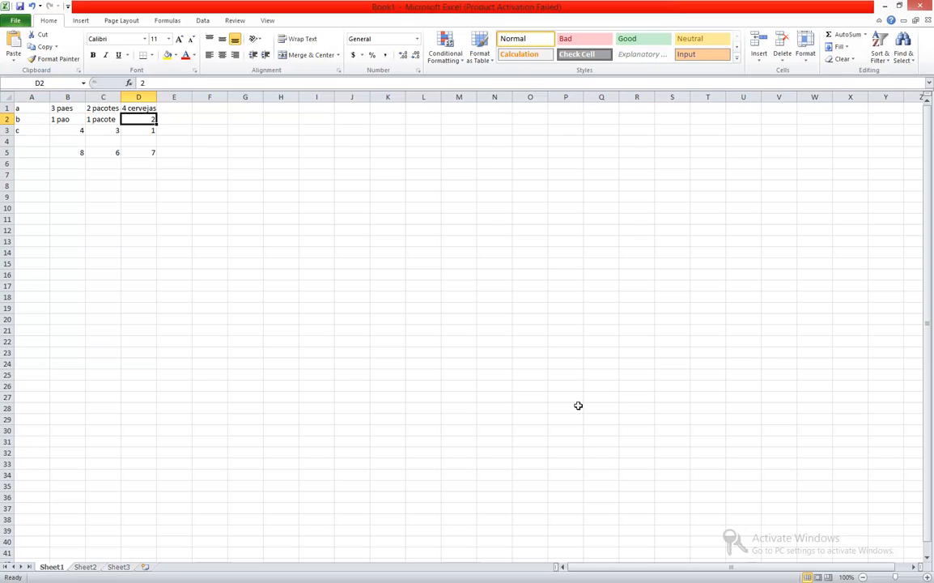
Step: Switch to Rhino, maximize the Perspective viewport and examine the panel vertices at the surface's front lower corner
key(alt+Tab)
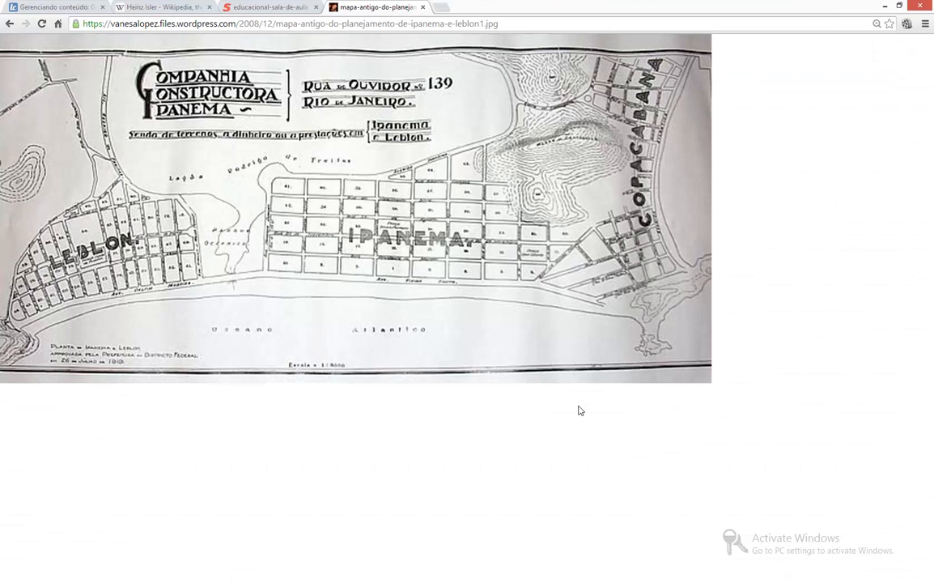
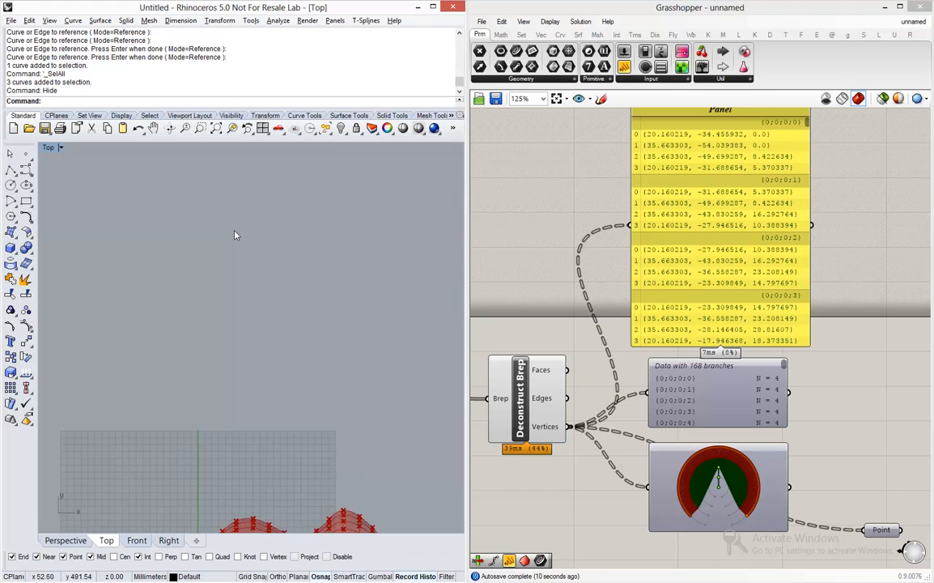
double_click(50, 147)
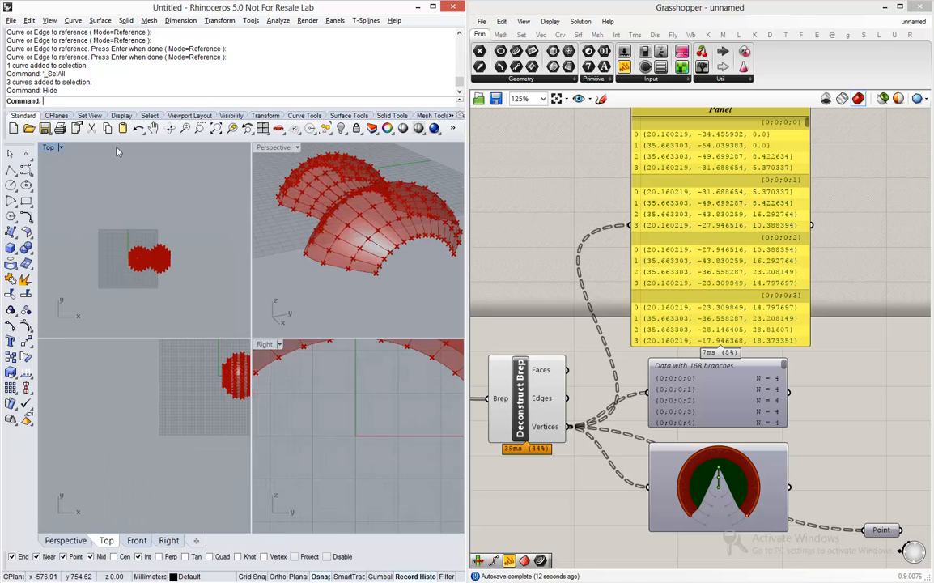
double_click(274, 148)
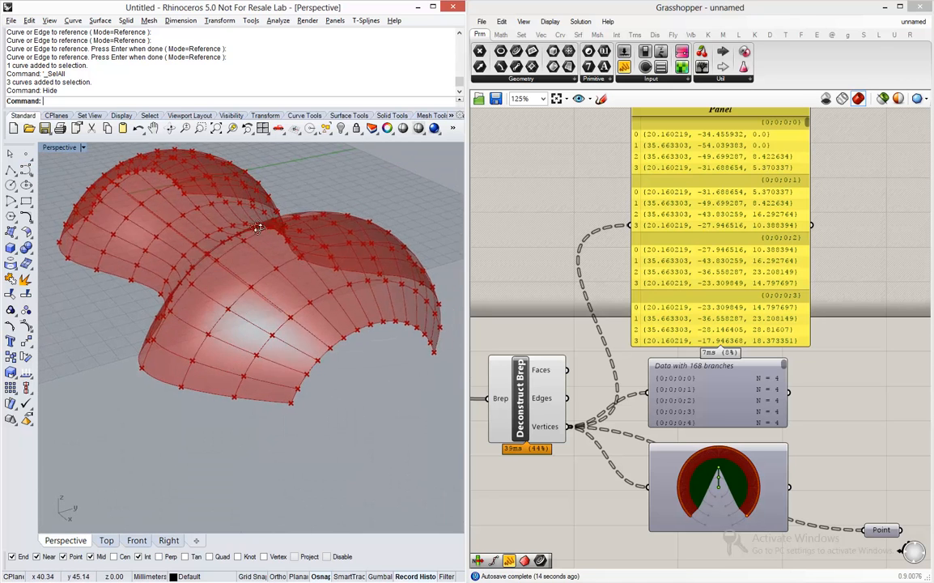
right_drag(257, 229, 277, 257)
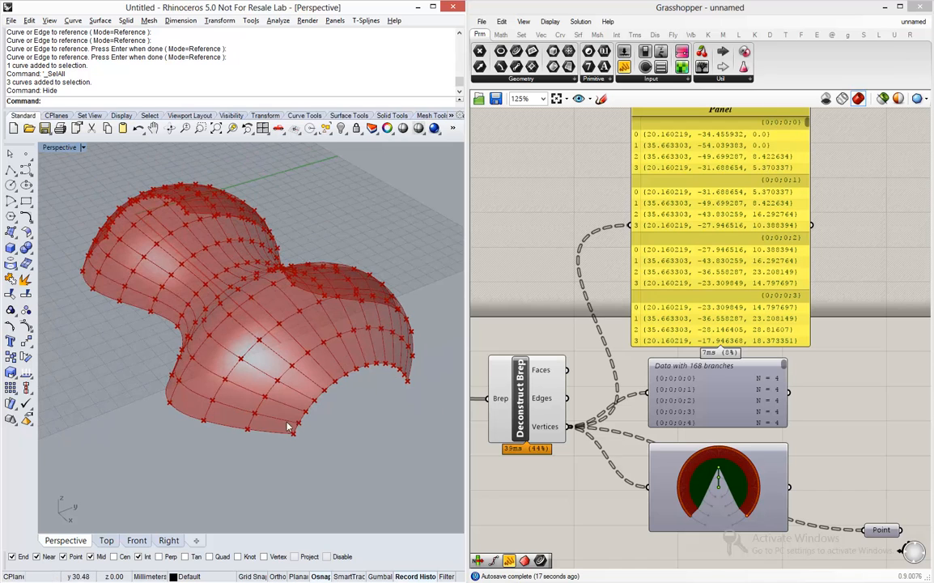
scroll(268, 434, up, 10)
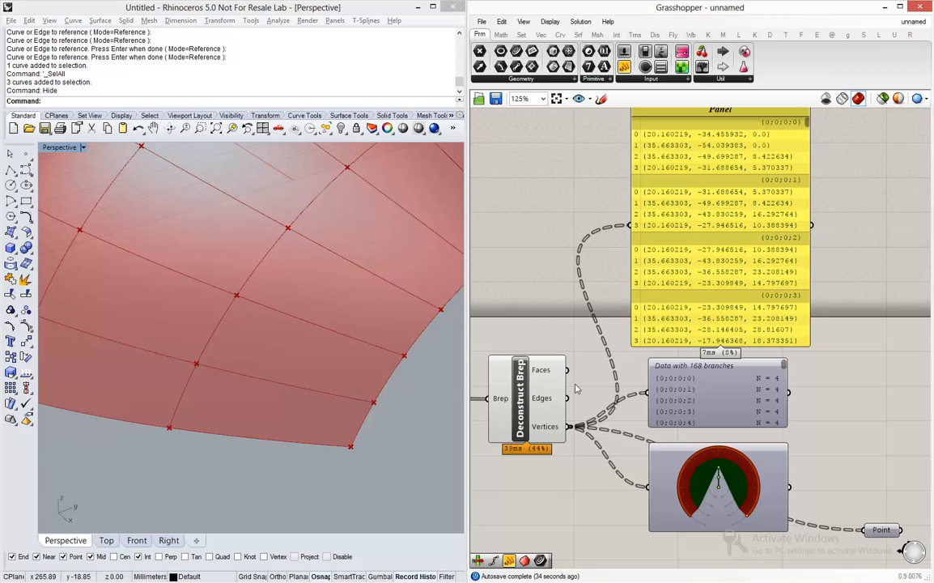
Step: Sketch a black four-sided panel outline with slightly curved edges on the empty Grasshopper canvas above the components
scroll(558, 372, down, 5)
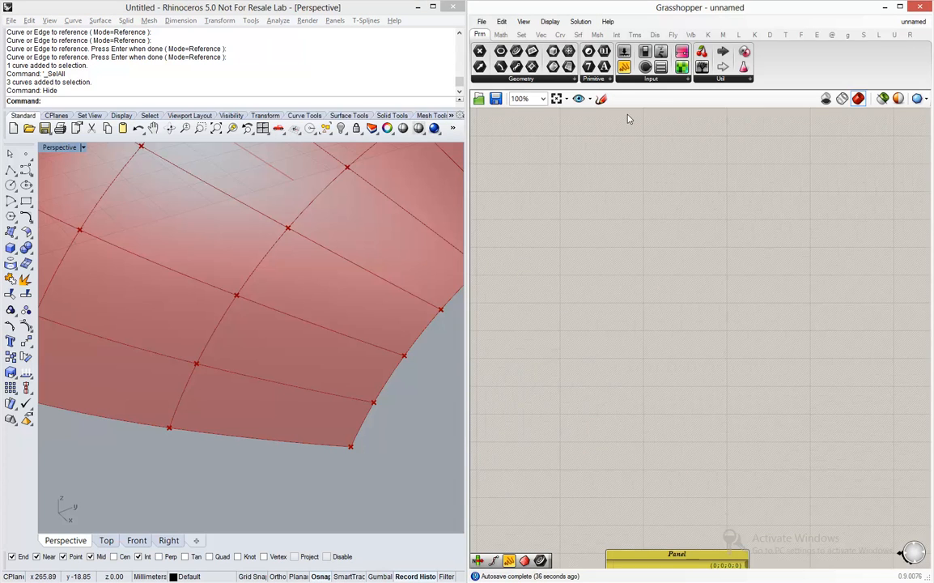
click(602, 98)
mouse_move(545, 399)
mouse_down()
mouse_move(571, 319)
mouse_move(688, 324)
mouse_move(672, 354)
mouse_move(662, 425)
mouse_move(545, 403)
mouse_up()
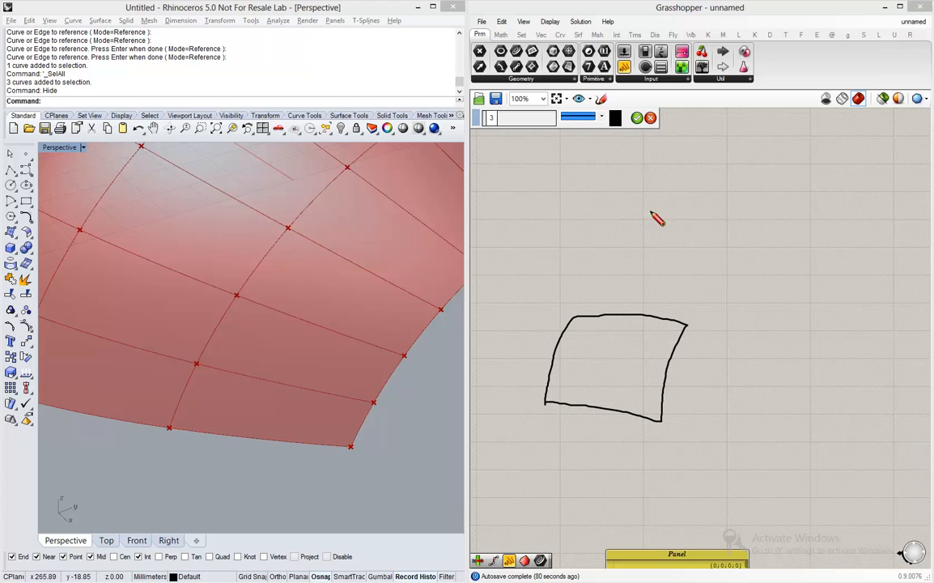
click(637, 118)
Step: Hand-write the vertex numbers 0, 1, 2 and 3 in red inside the sketched panel's corners, clockwise from the lower-left corner
click(602, 99)
click(602, 118)
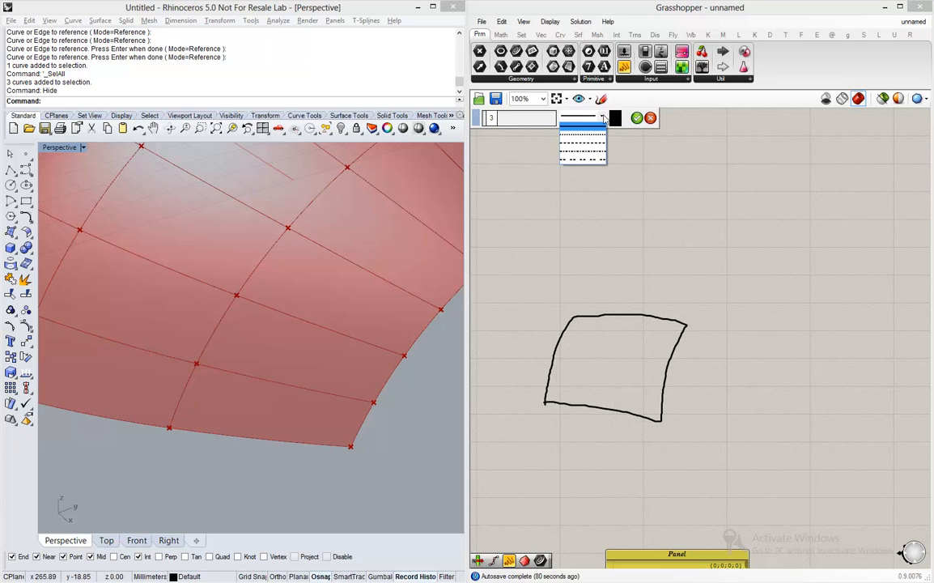
click(617, 119)
click(626, 152)
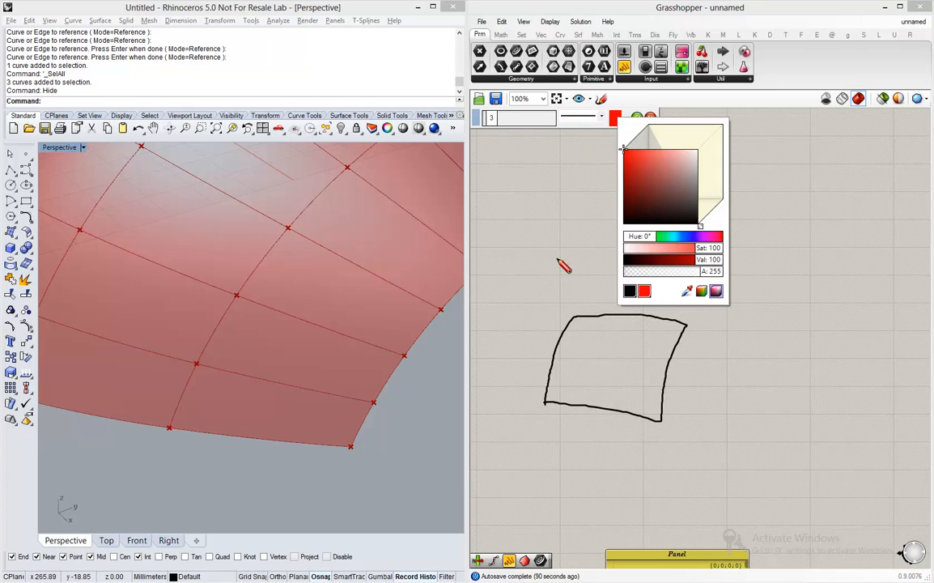
mouse_move(557, 387)
mouse_down()
mouse_move(556, 398)
mouse_move(558, 386)
mouse_up()
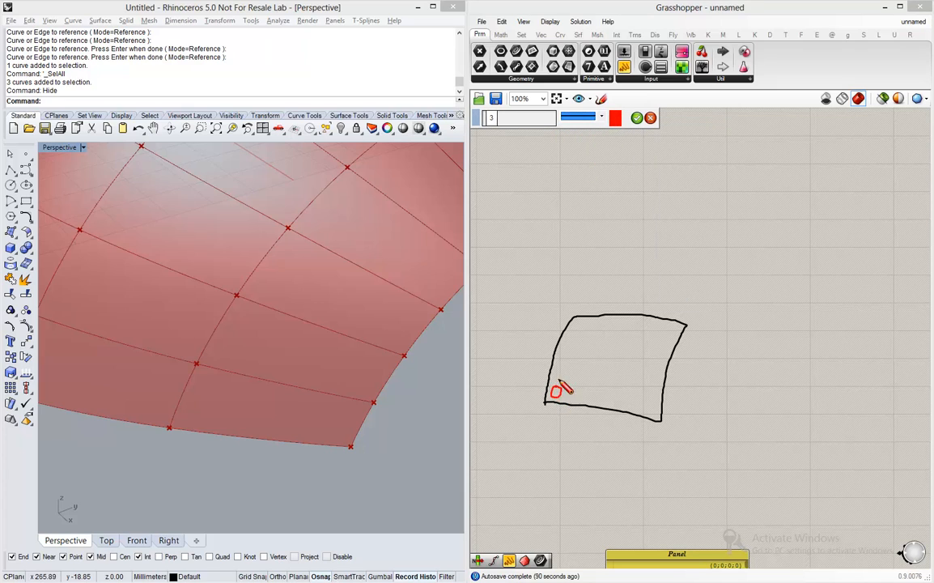
drag(577, 322, 577, 332)
drag(665, 327, 675, 337)
mouse_move(645, 402)
mouse_down()
mouse_move(654, 407)
mouse_move(647, 418)
mouse_up()
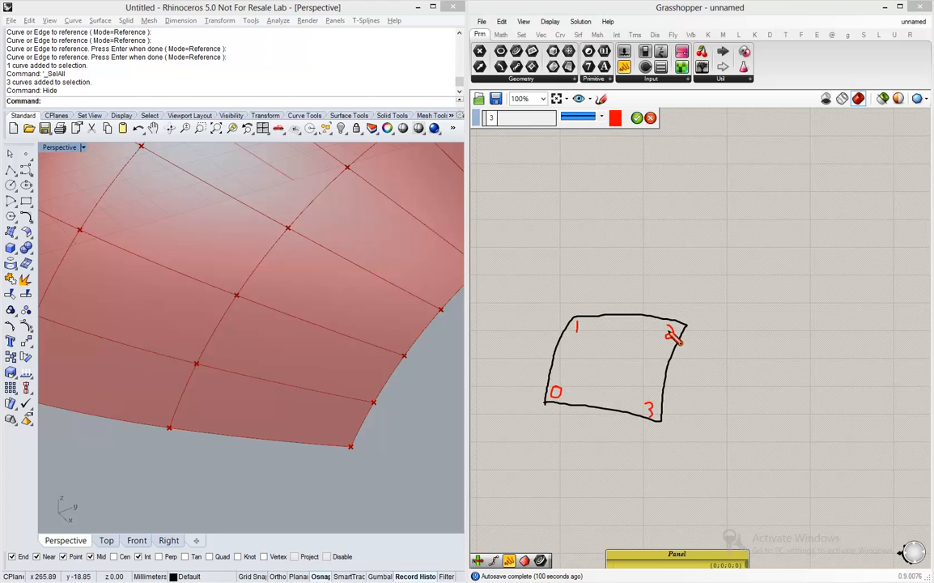
click(637, 119)
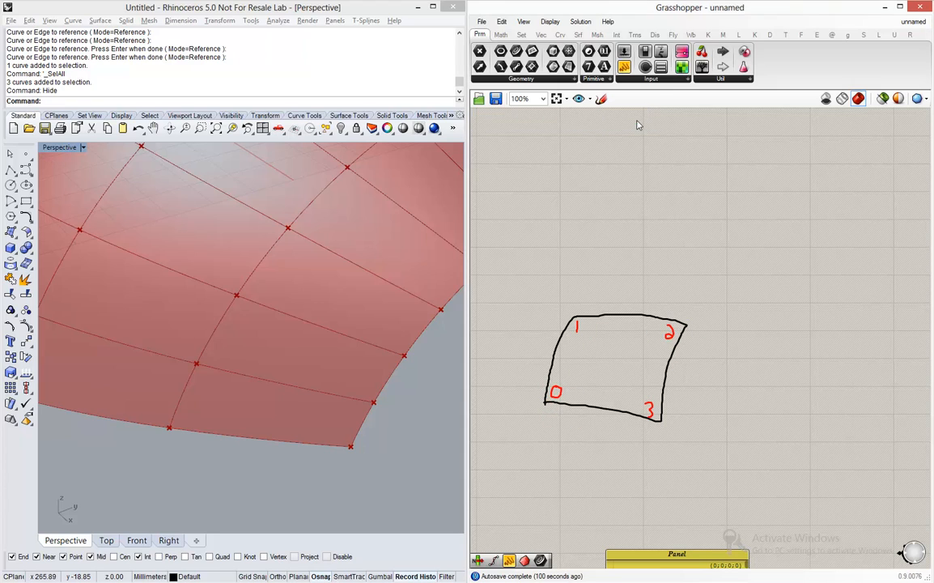
Step: Duplicate the numbered panel sketch three times and arrange the four panels as an adjoining two-by-two grid
mouse_move(725, 287)
mouse_down()
mouse_move(634, 364)
mouse_move(592, 369)
mouse_up()
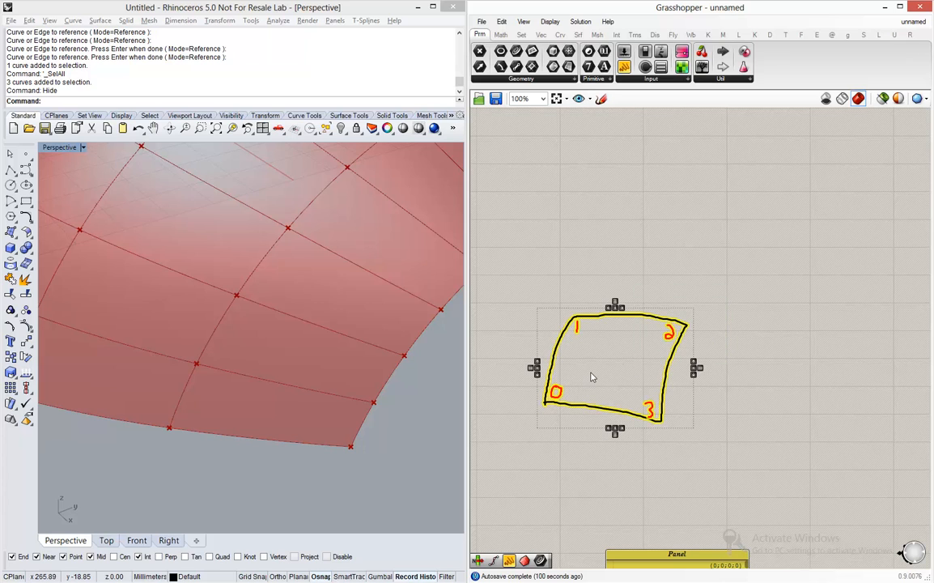
key(ctrl+v)
mouse_move(560, 413)
mouse_down()
mouse_move(584, 341)
mouse_move(582, 310)
mouse_move(692, 322)
mouse_move(676, 420)
mouse_up()
key(ctrl+v)
key(ctrl+v)
click(649, 496)
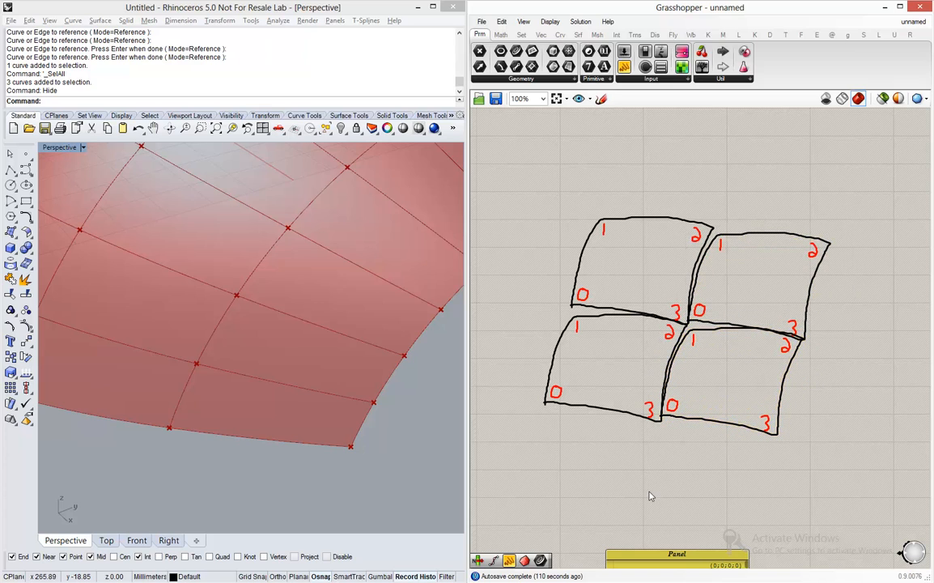
Step: Add a Scribble reading {0} inside the lower-left sketched panel
click(559, 393)
click(721, 78)
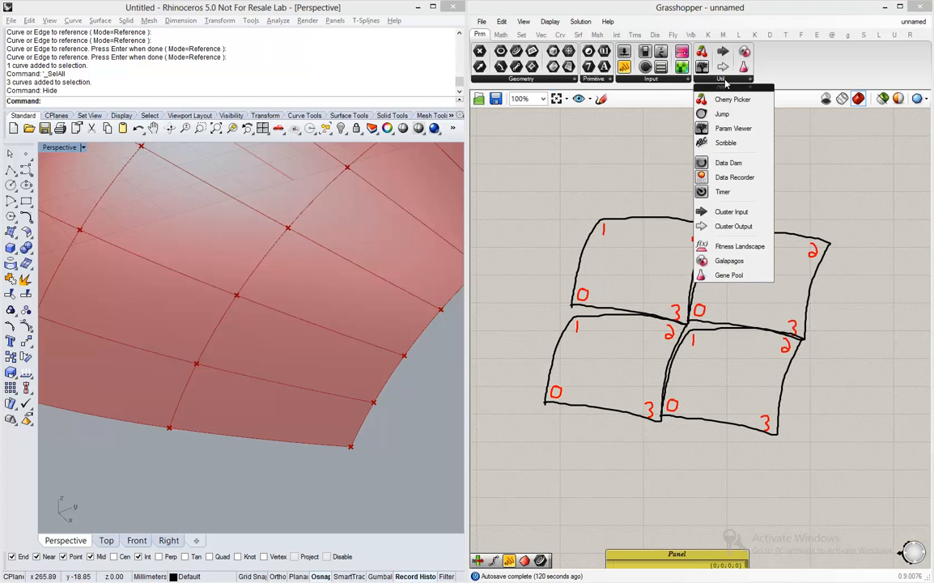
click(723, 144)
click(609, 362)
double_click(610, 361)
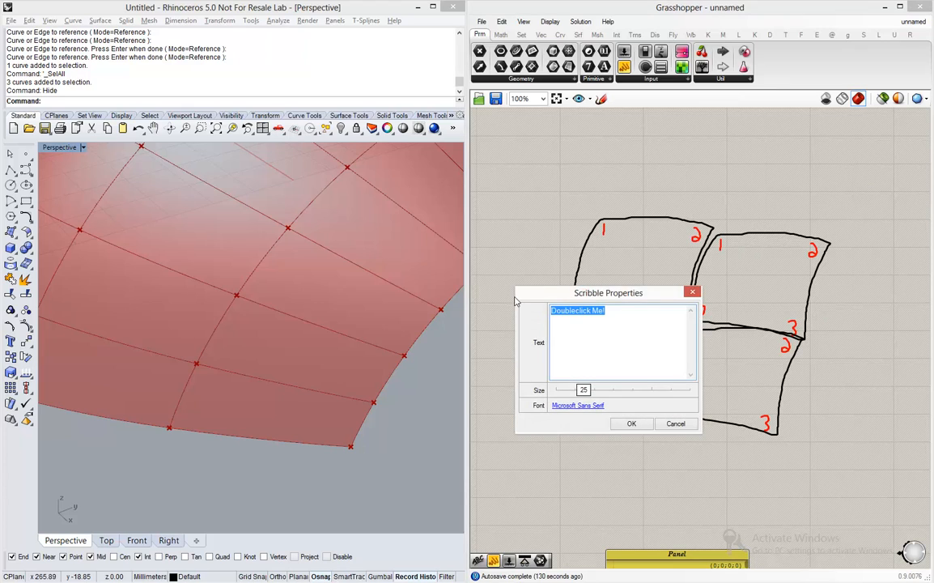
text(()
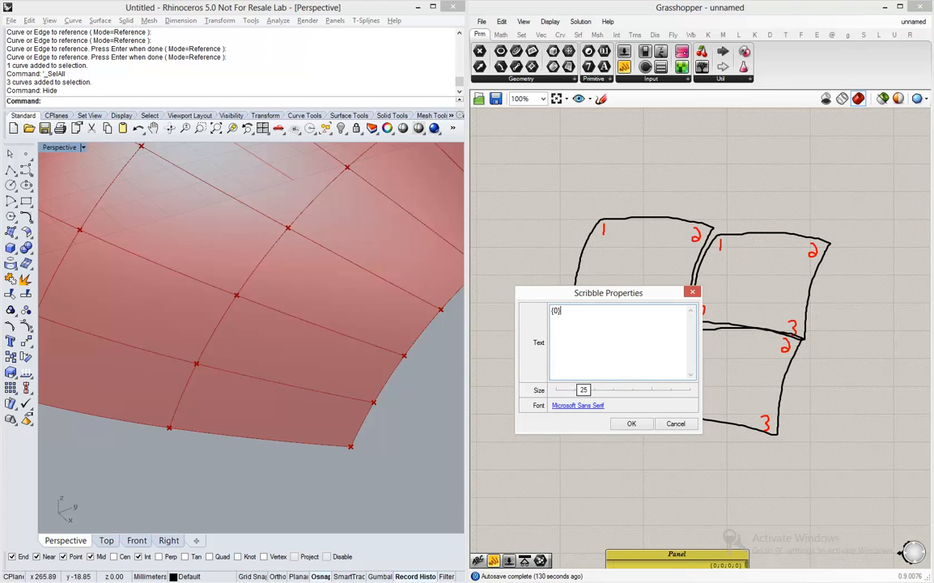
text(0})
click(631, 423)
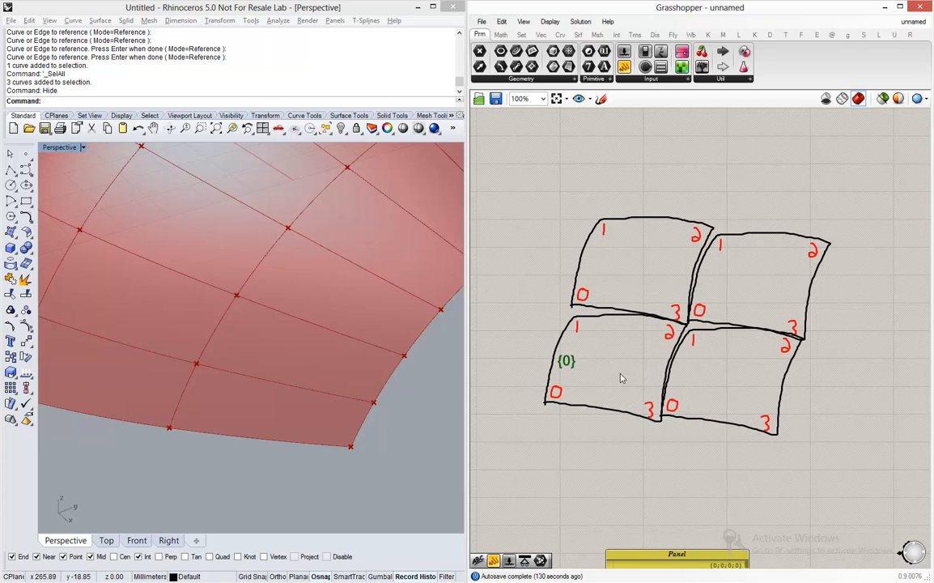
Step: Copy the {0} label into the two upper panels, changing the text to {1} in the left one and {3} in the right one
mouse_move(576, 364)
mouse_down()
mouse_move(616, 364)
mouse_move(633, 336)
mouse_move(639, 270)
mouse_up()
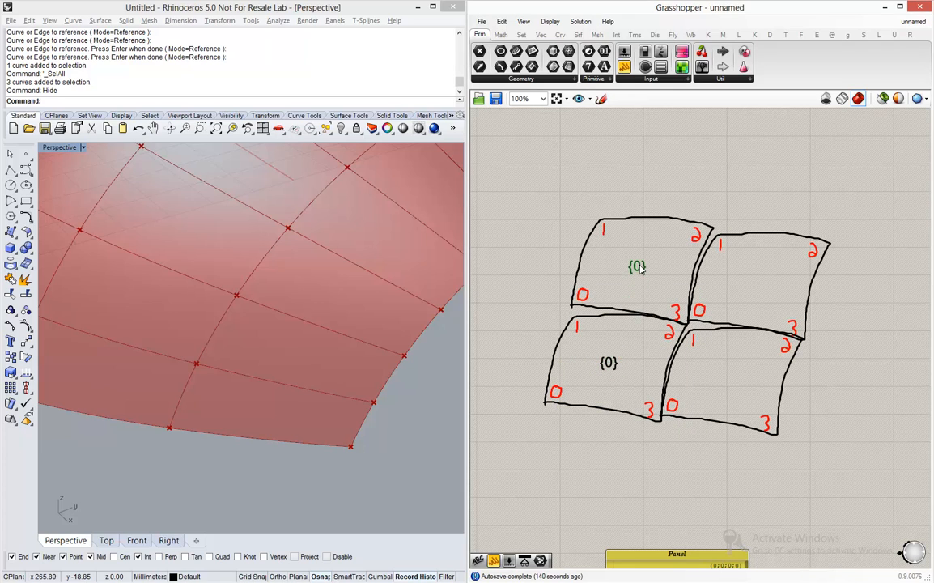
double_click(638, 268)
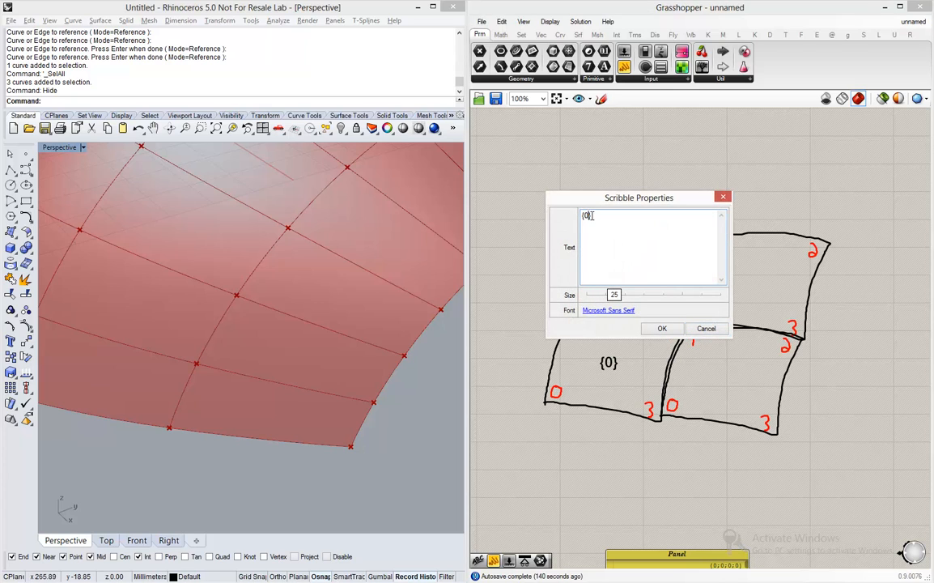
click(662, 328)
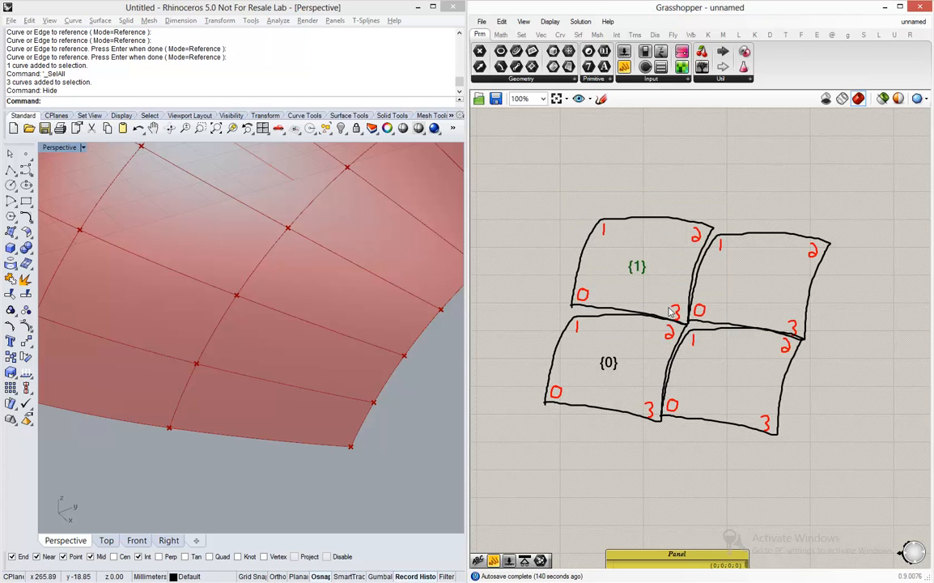
alt+drag(647, 272, 763, 276)
double_click(758, 278)
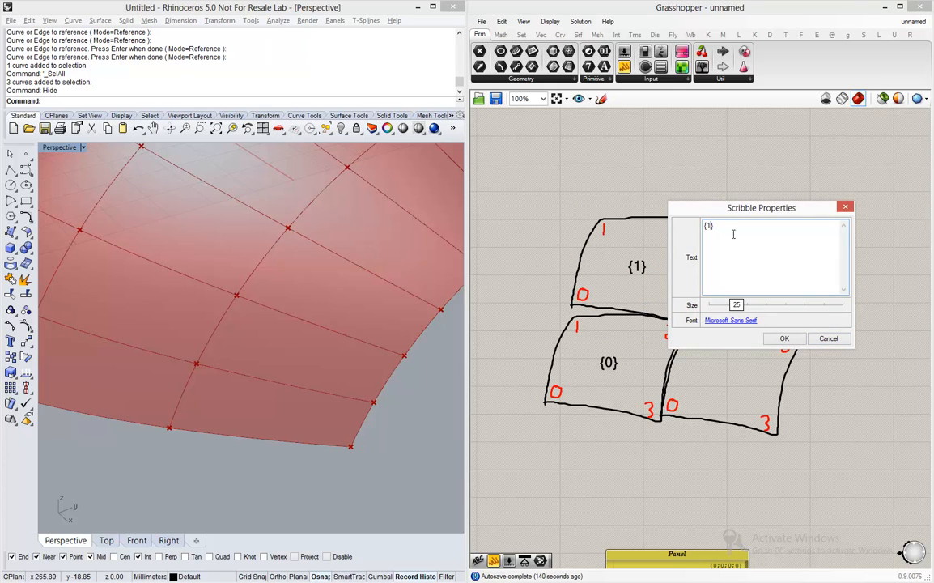
click(781, 338)
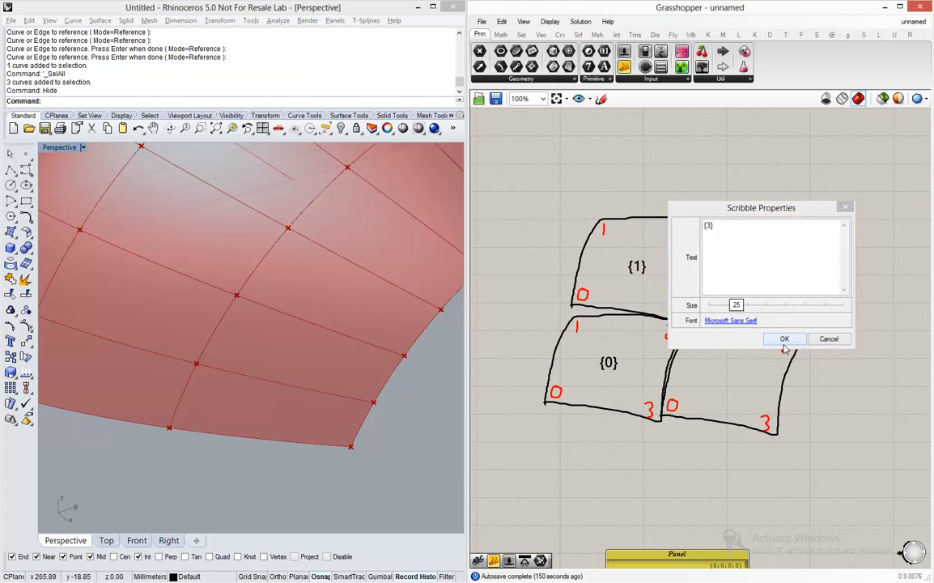
Step: Copy the {3} label into the lower-right panel and change its text to {2}
alt+drag(765, 292, 737, 381)
double_click(734, 379)
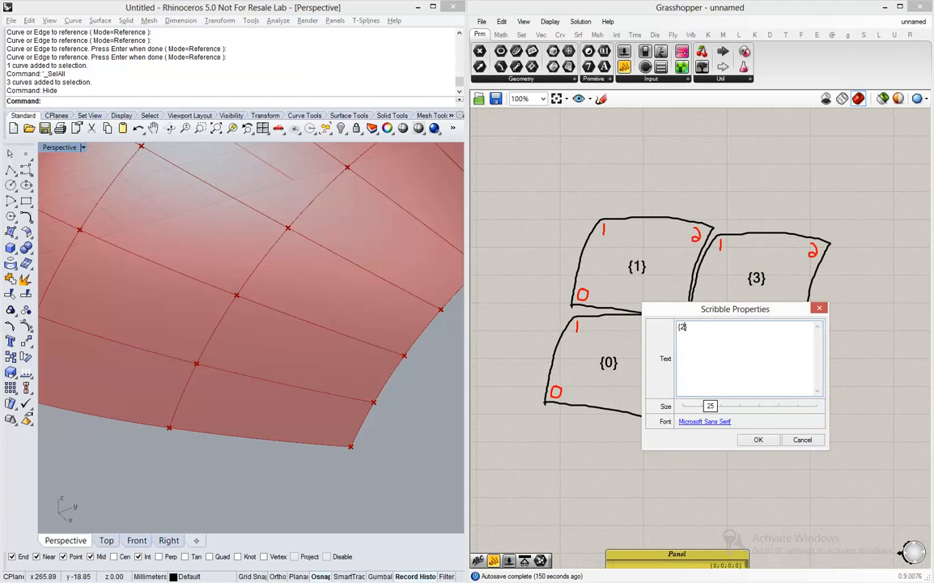
click(759, 440)
click(658, 497)
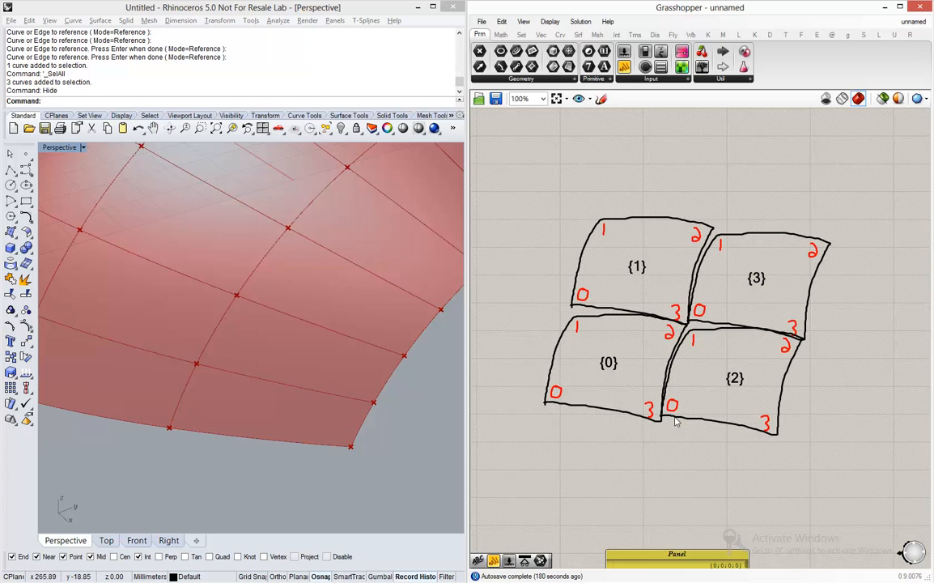
Step: Group the text panel and the two data-tree viewers connected to the Vertices output of Deconstruct Brep
right_drag(639, 198, 597, 194)
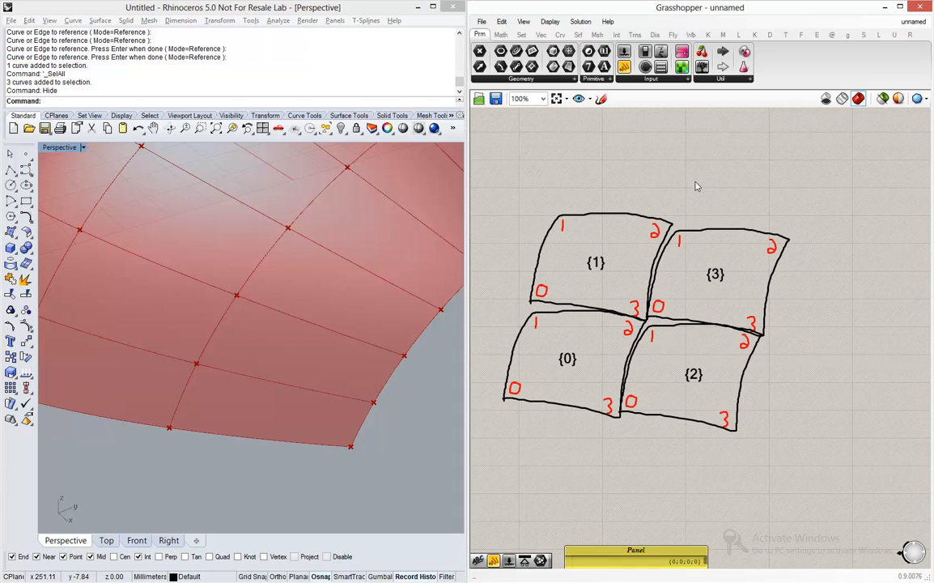
scroll(693, 191, down, 5)
scroll(596, 294, up, 3)
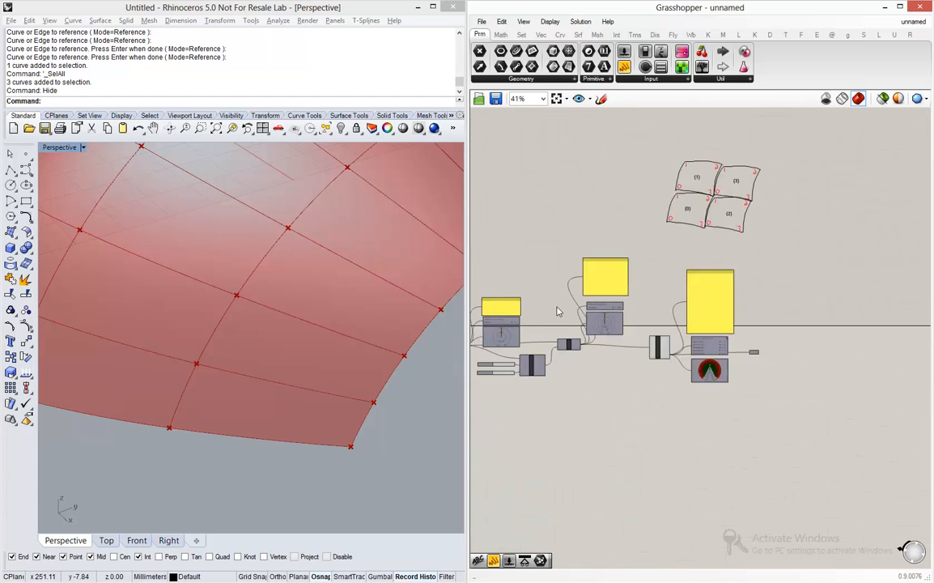
scroll(753, 395, up, 3)
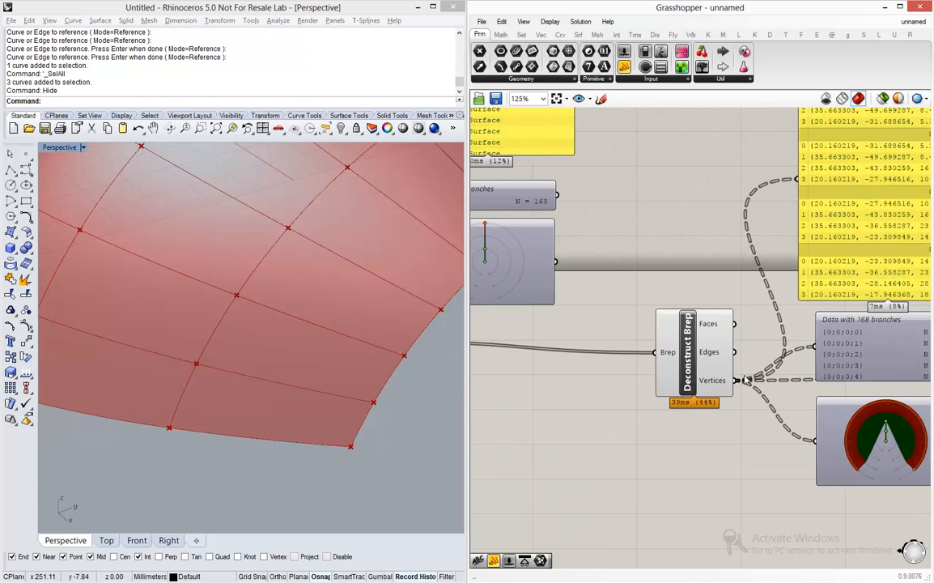
scroll(702, 381, down, 4)
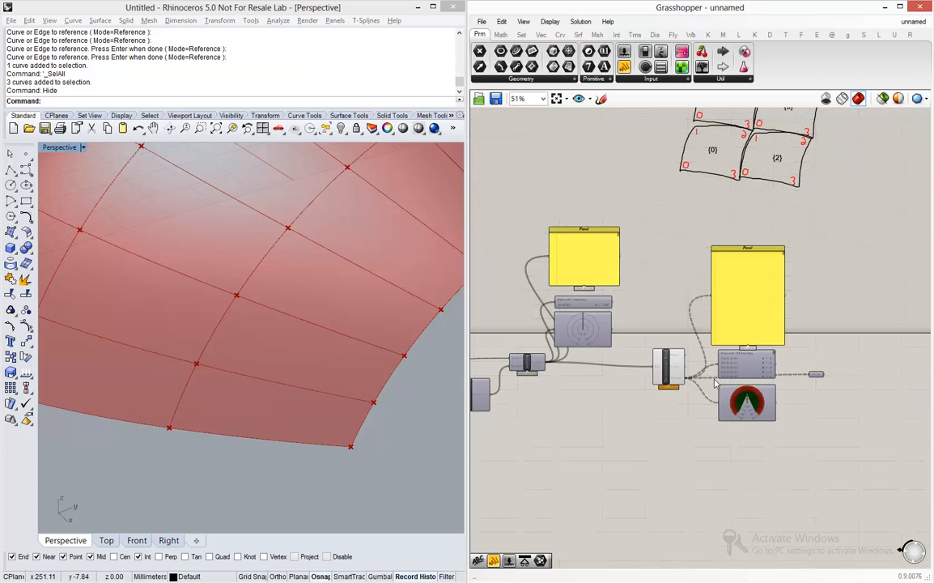
scroll(660, 383, up, 3)
scroll(648, 379, down, 3)
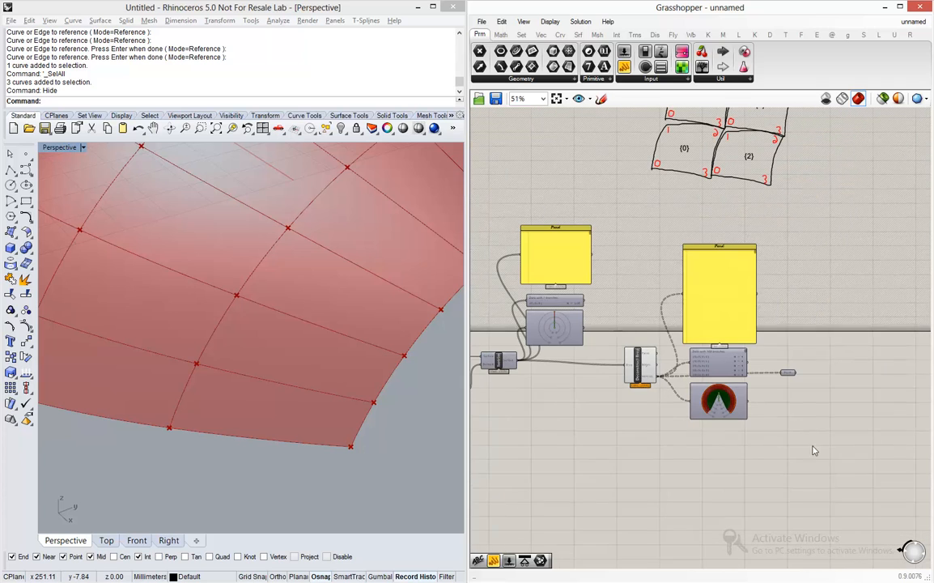
drag(753, 442, 680, 237)
key(ctrl+g)
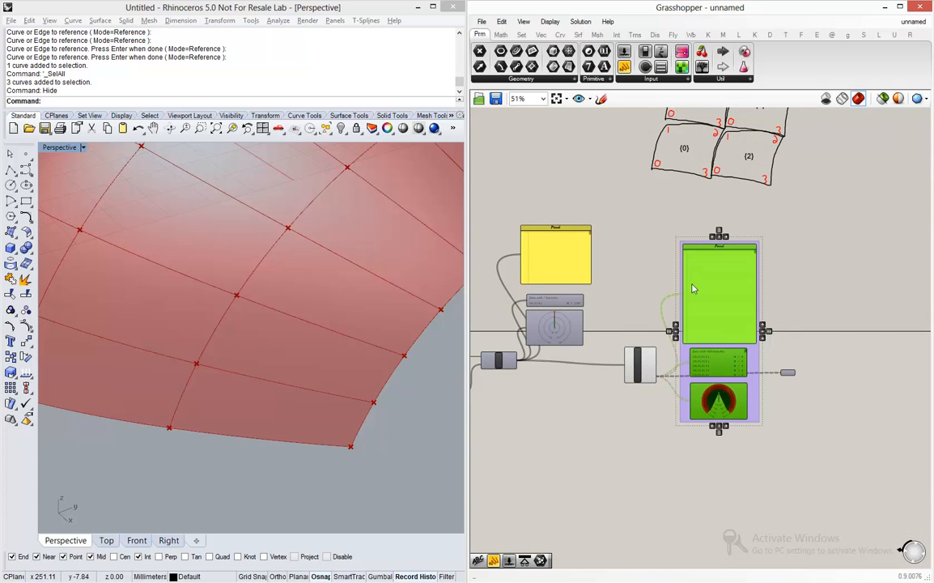
click(484, 111)
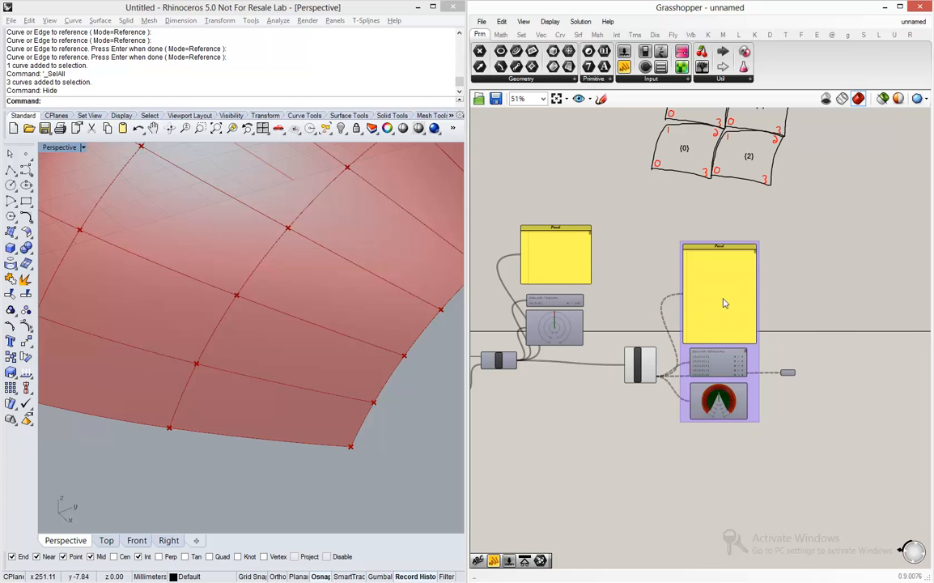
Step: Move the grouped vertex panel and tree viewers up to just below the sketched panel grid
click(727, 319)
drag(760, 371, 761, 310)
scroll(725, 208, up, 2)
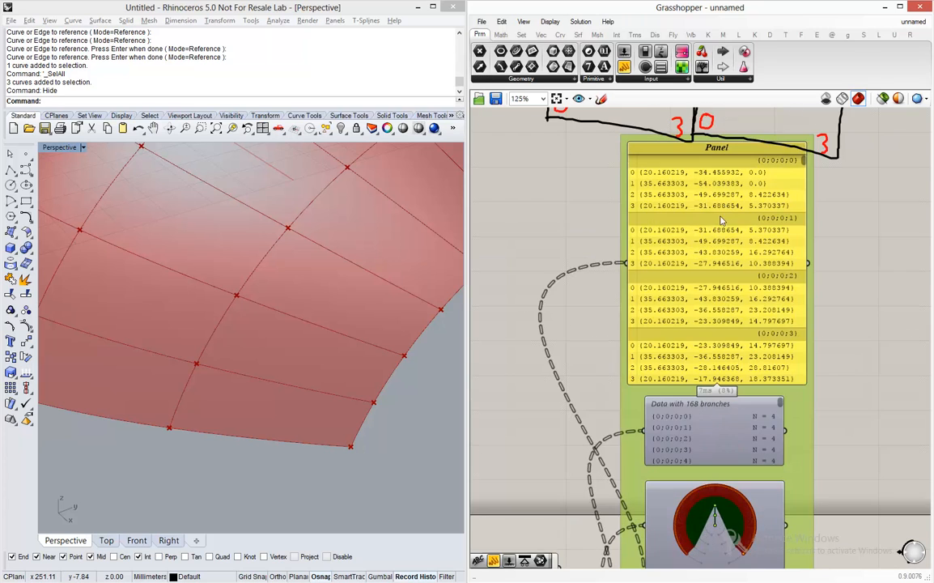
Step: Move the whole numbered four-panel sketch up so it sits clear above the grouped vertex panel
scroll(723, 209, down, 5)
mouse_move(708, 210)
mouse_down()
mouse_move(695, 218)
mouse_move(699, 207)
mouse_up()
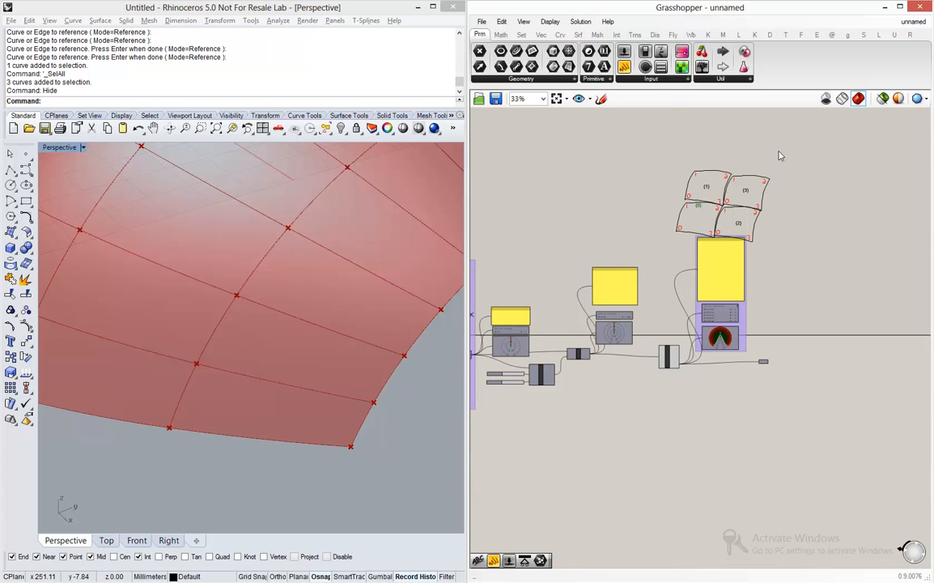
drag(790, 149, 673, 229)
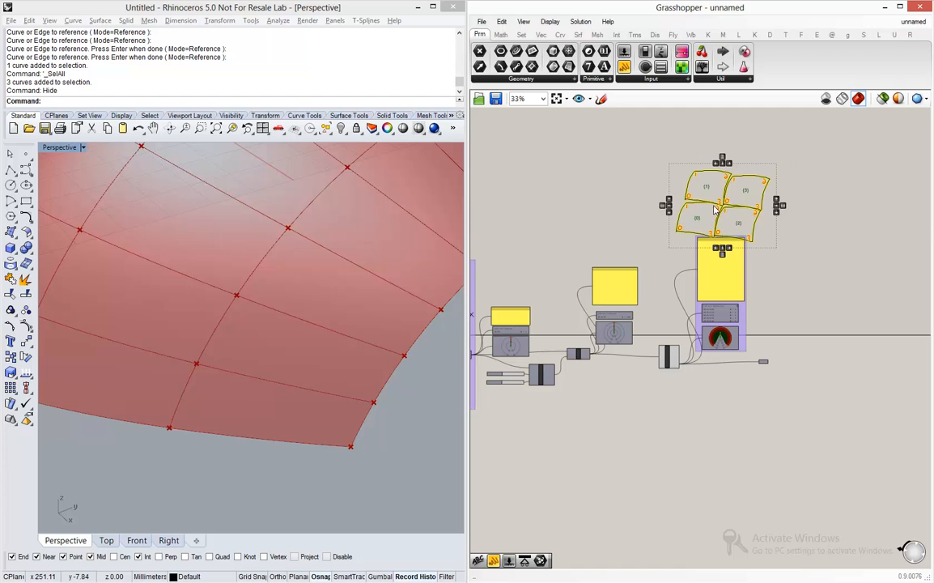
scroll(722, 220, up, 5)
mouse_move(720, 208)
mouse_down()
mouse_move(718, 191)
mouse_move(742, 179)
mouse_up()
scroll(766, 287, down, 3)
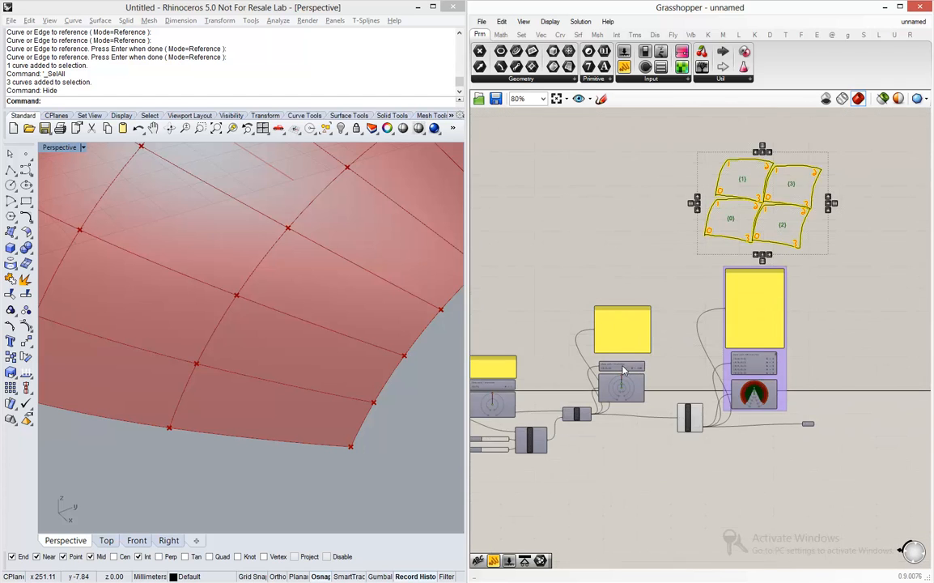
Step: Group the text panel and tree viewers on the Isotrim output, and group those on the Loft output separately
scroll(623, 372, up, 4)
drag(690, 162, 693, 379)
scroll(626, 431, down, 1)
scroll(626, 407, down, 4)
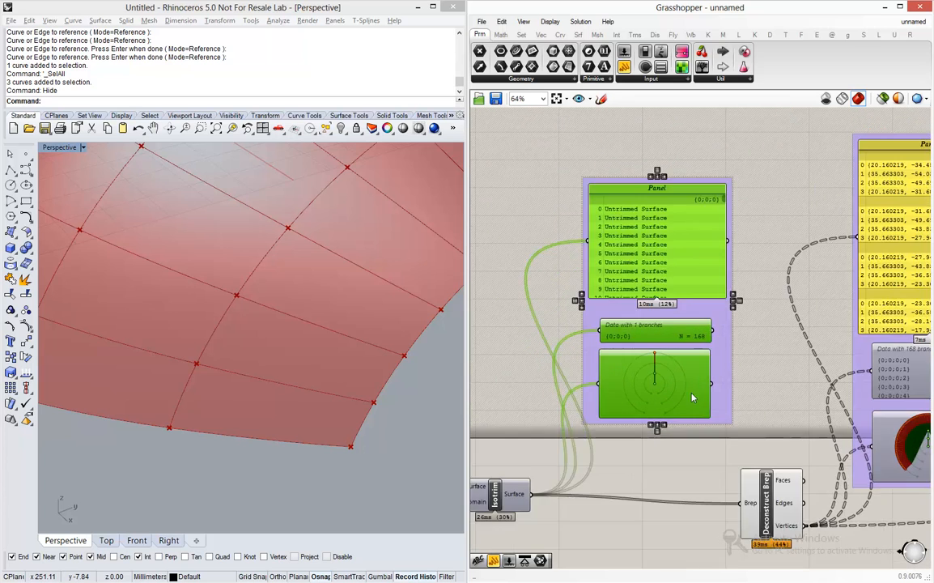
scroll(551, 403, up, 3)
drag(669, 260, 674, 317)
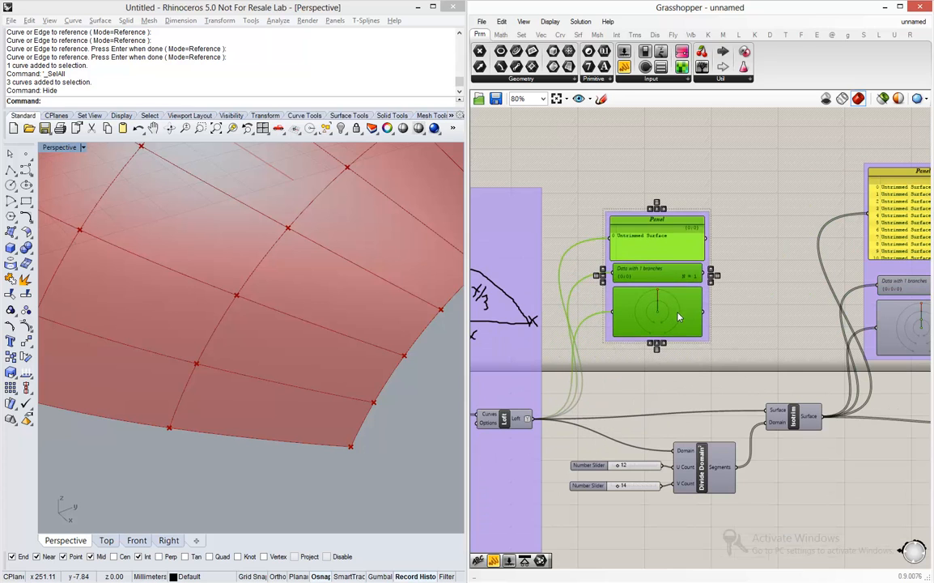
Step: Move the Point component slightly lower and inspect the data listed for the Vertices output of Deconstruct Brep
scroll(622, 346, down, 4)
scroll(623, 346, down, 2)
scroll(787, 370, up, 8)
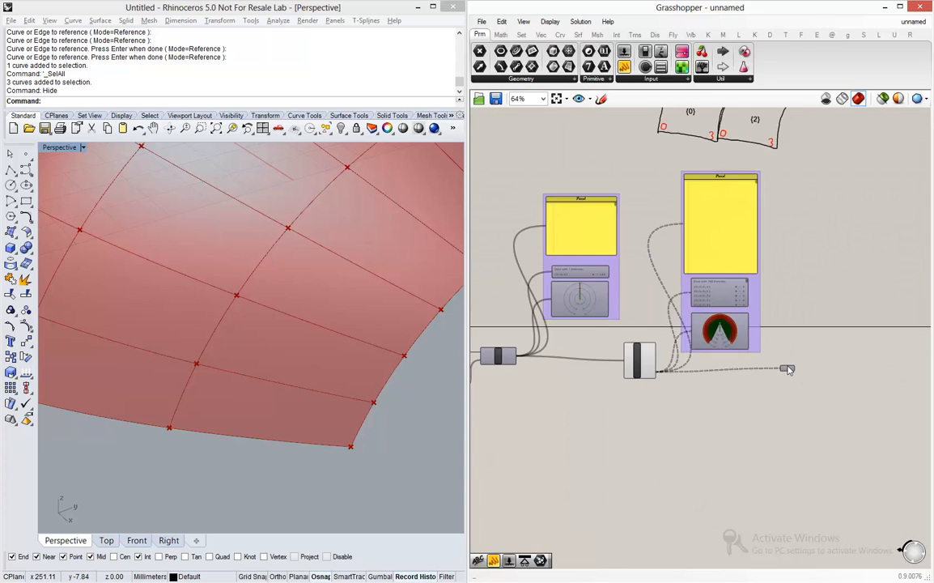
right_drag(782, 371, 830, 371)
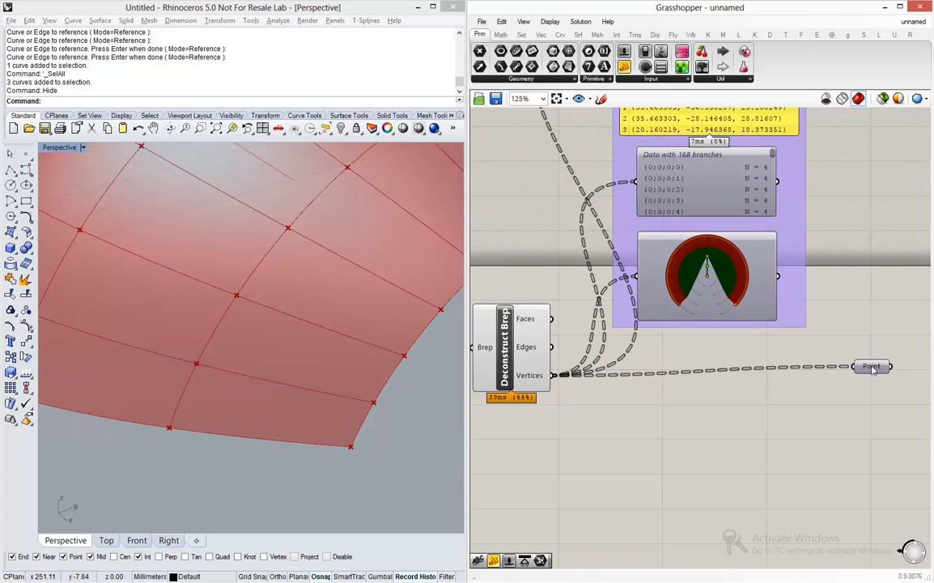
drag(872, 369, 873, 389)
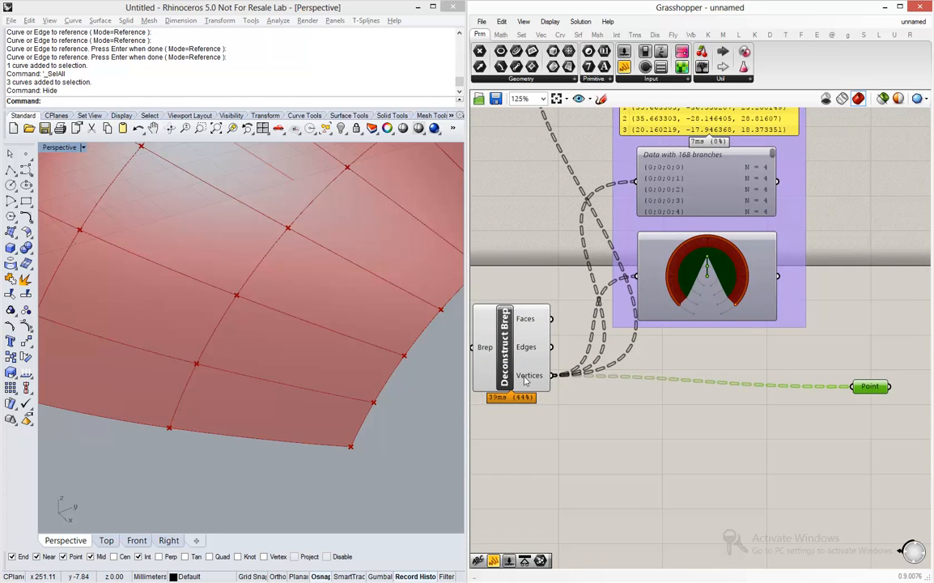
mouse_move(537, 383)
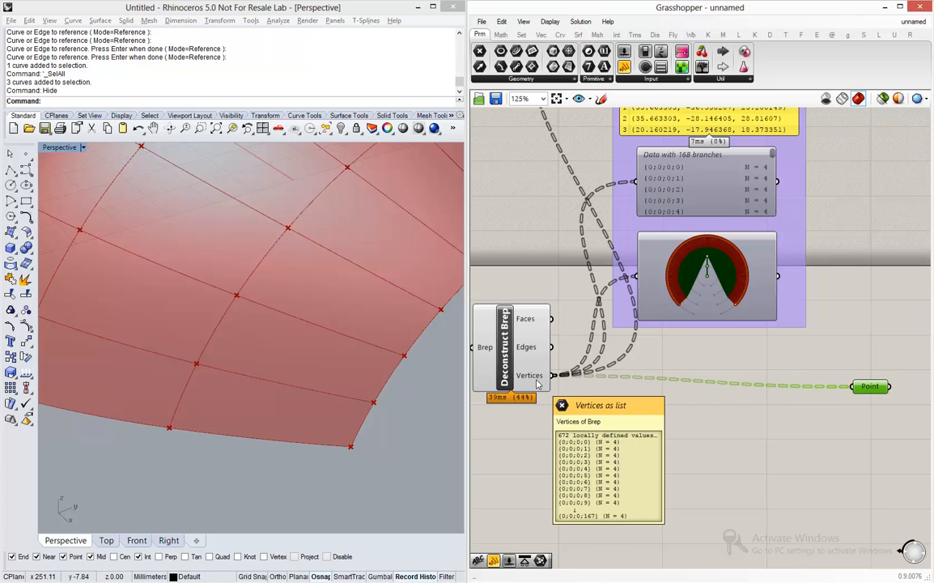
click(580, 196)
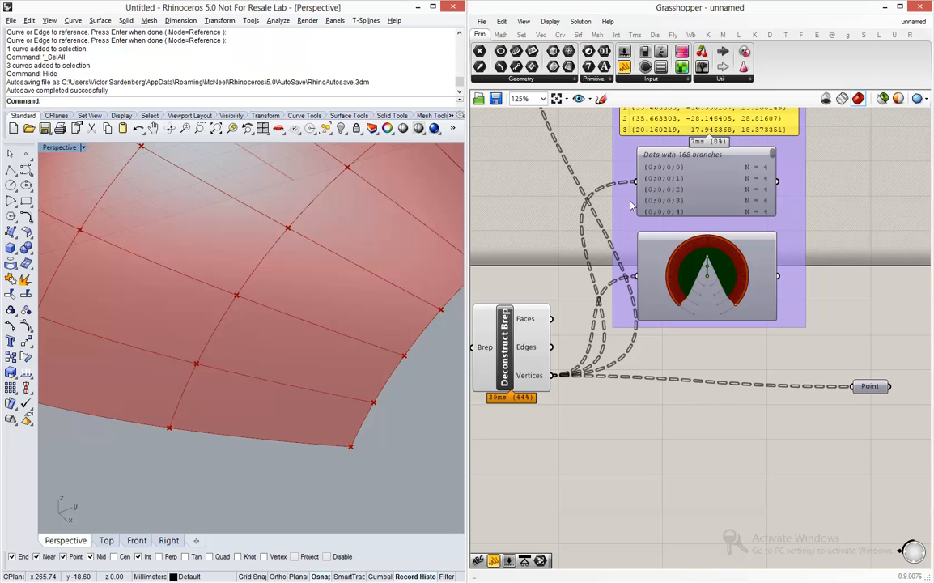
Step: Group everything after the Loft component, from the sliders and Divide Domain to the Point component, and name the group VERTICES
scroll(761, 238, down, 6)
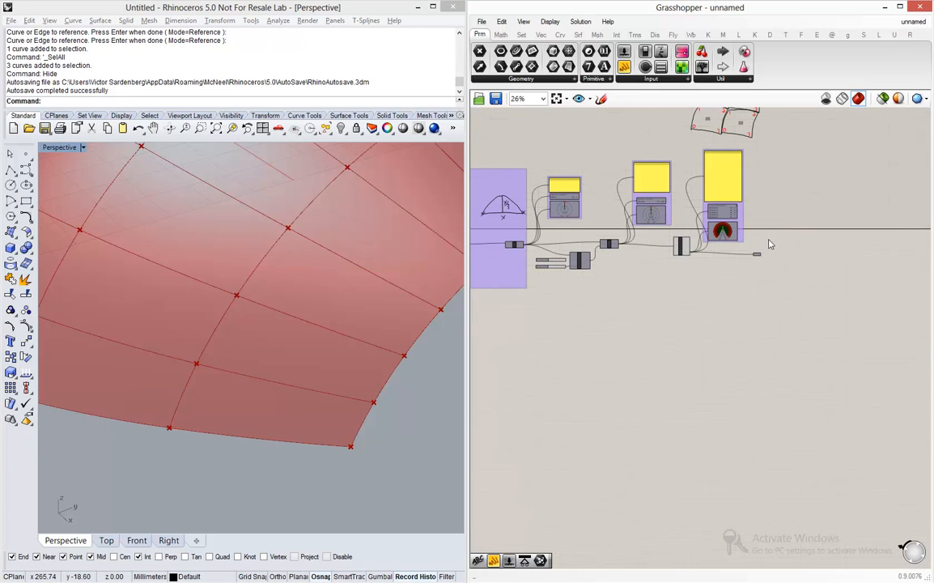
drag(782, 307, 543, 165)
scroll(543, 164, up, 1)
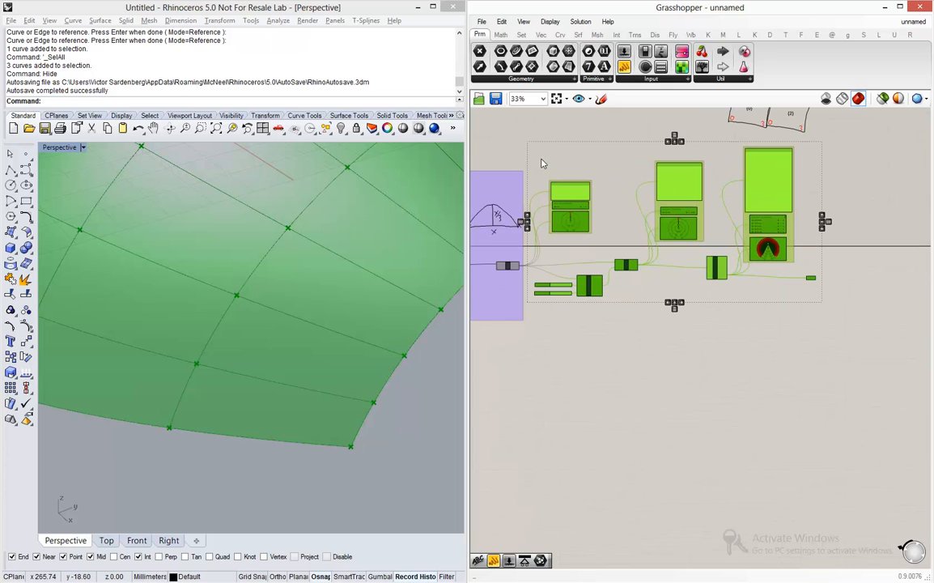
middle_click(625, 191)
click(625, 158)
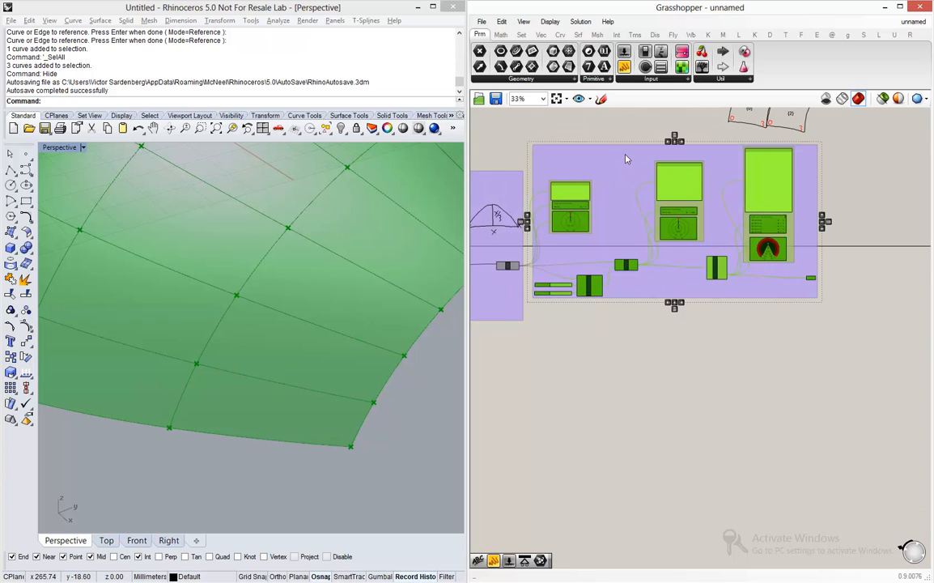
click(625, 159)
right_click(626, 161)
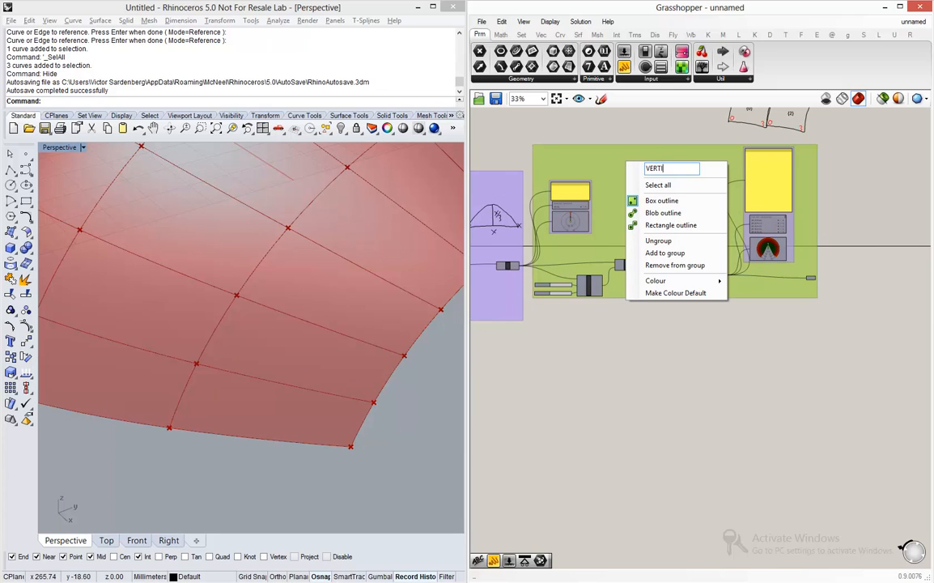
key(Return)
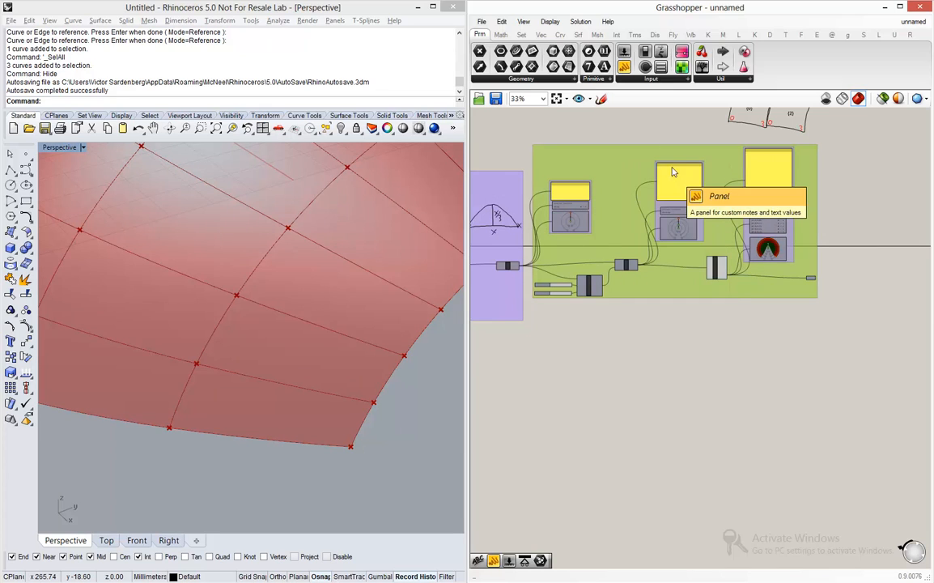
Step: Move the VERTICES group slightly down on the canvas and check its label
click(857, 203)
drag(810, 220, 811, 241)
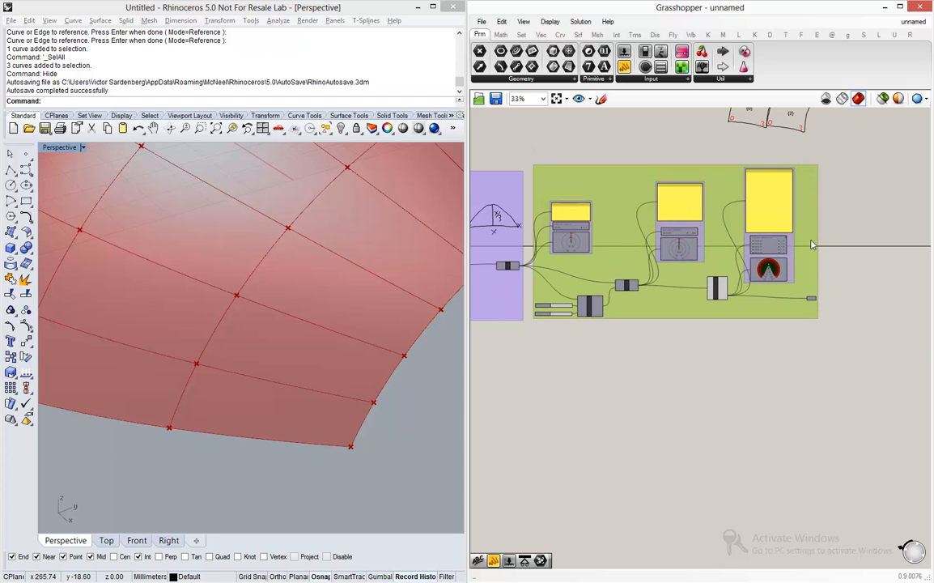
scroll(659, 161, up, 8)
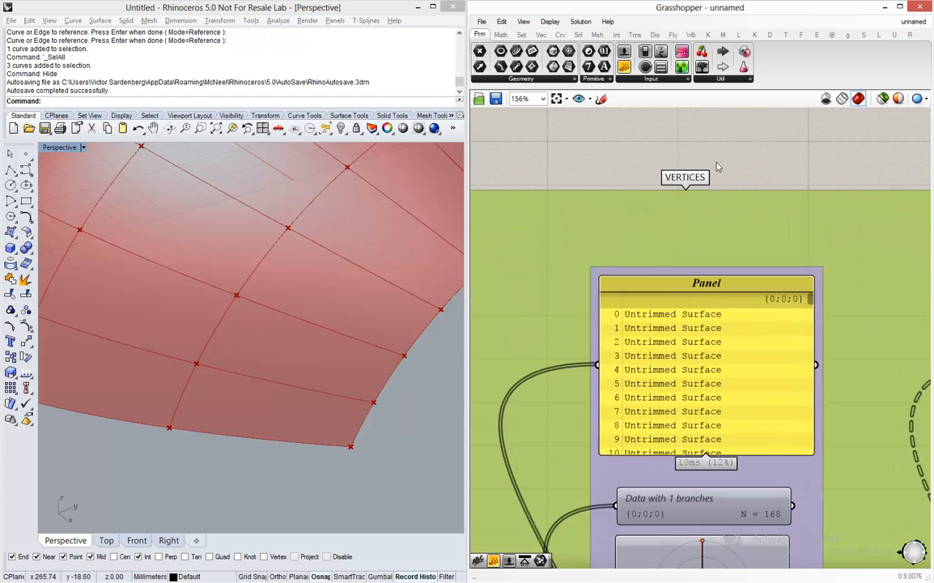
scroll(717, 166, up, 1)
scroll(703, 198, down, 7)
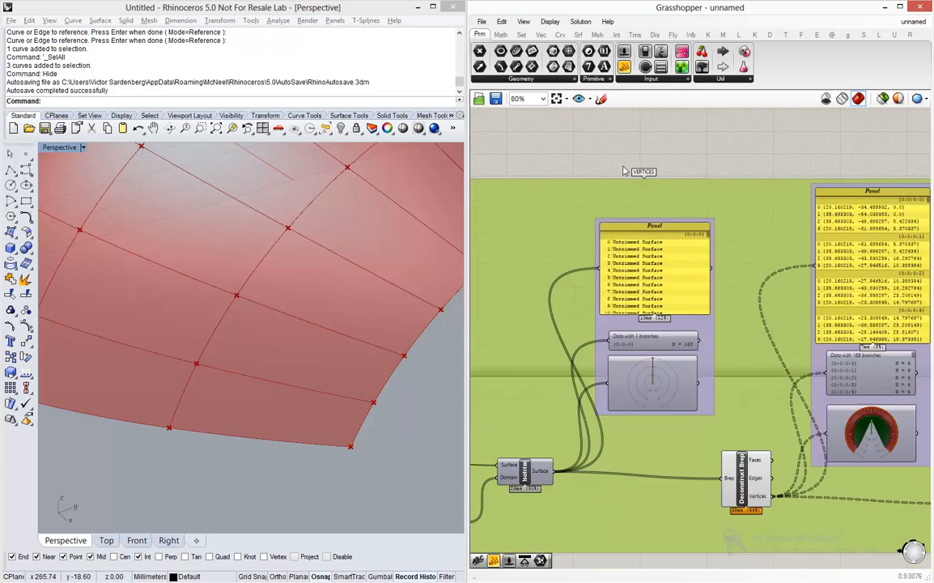
Step: Add a List Item component beyond the VERTICES group and connect the Point output to its List input
right_drag(837, 256, 674, 244)
scroll(656, 325, up, 4)
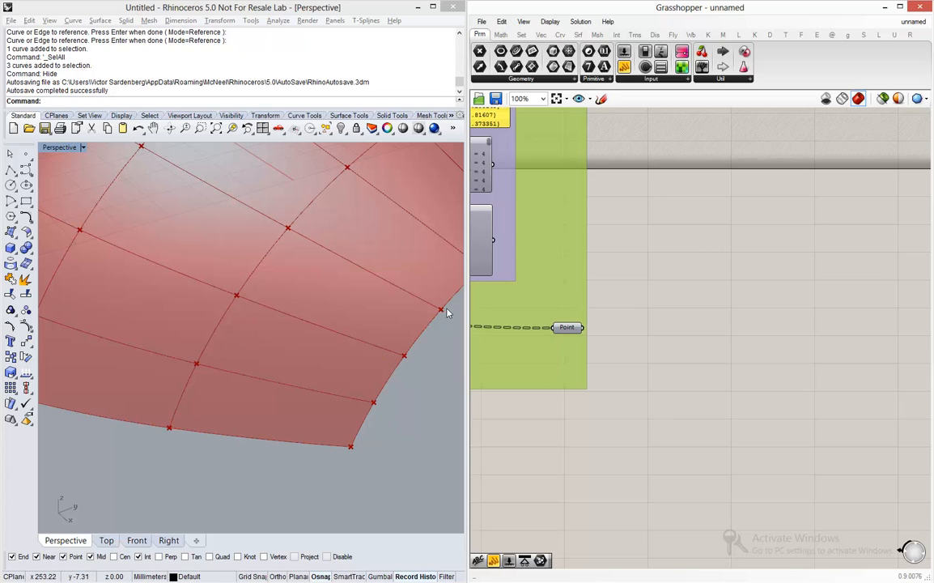
click(663, 364)
double_click(716, 332)
text(list item)
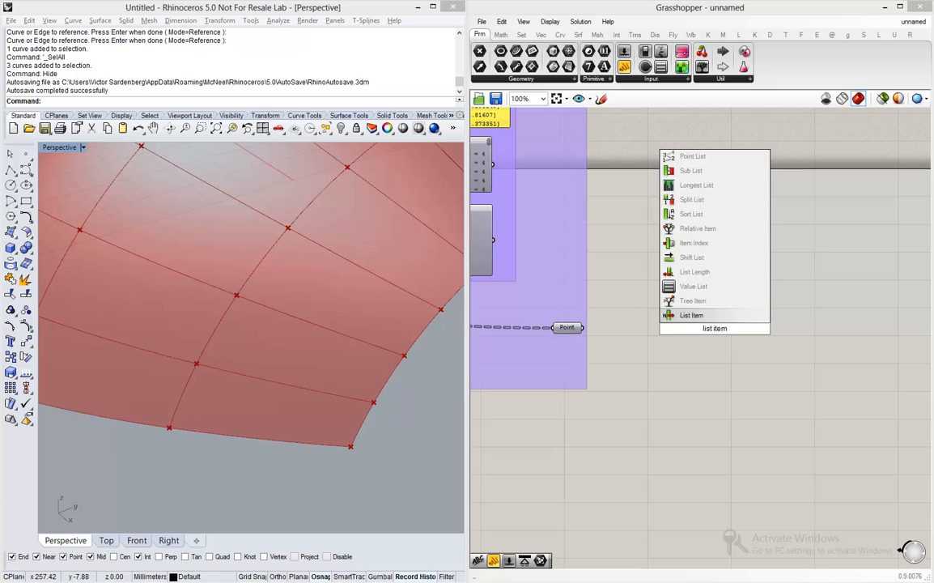
drag(690, 315, 712, 324)
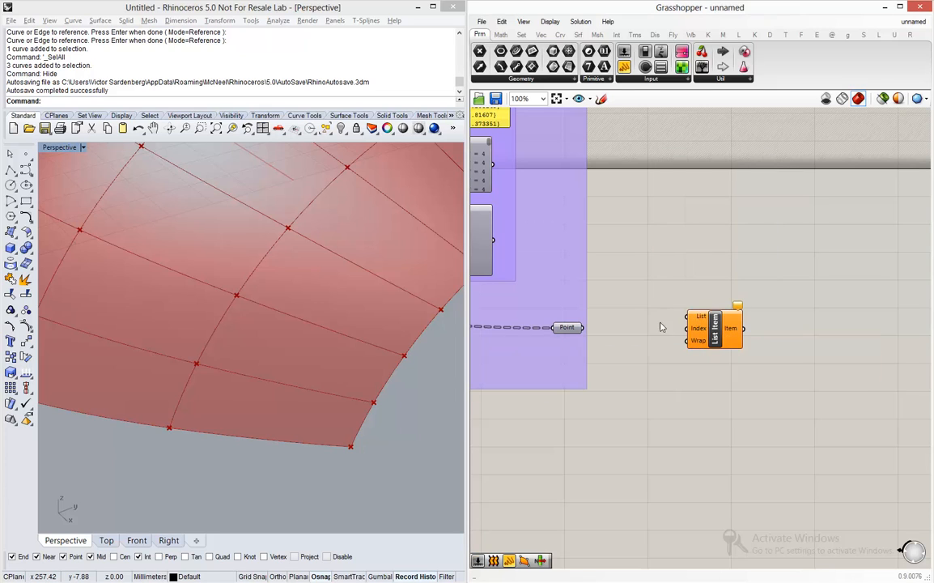
drag(583, 328, 699, 319)
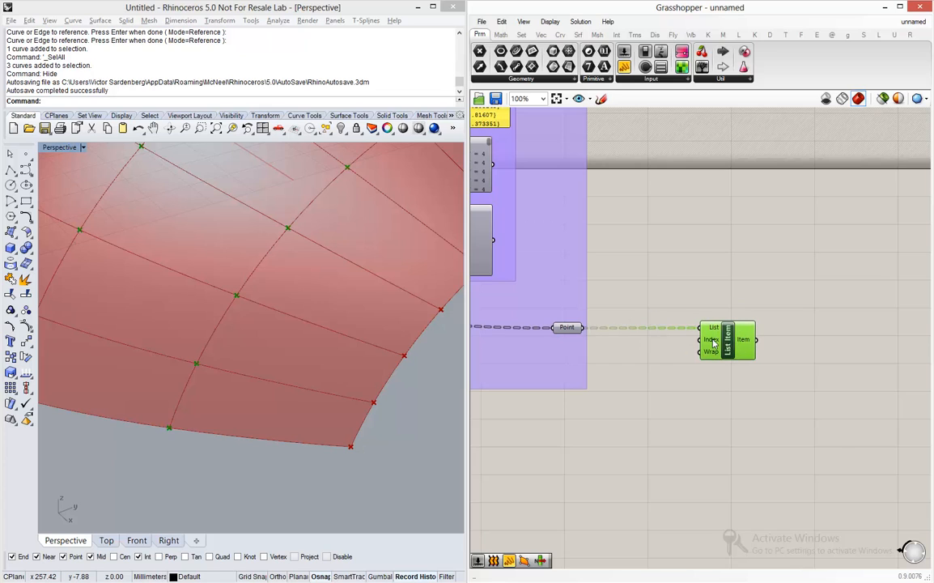
Step: Add a number slider with value 0 and connect it to the Index input of List Item
scroll(709, 332, up, 3)
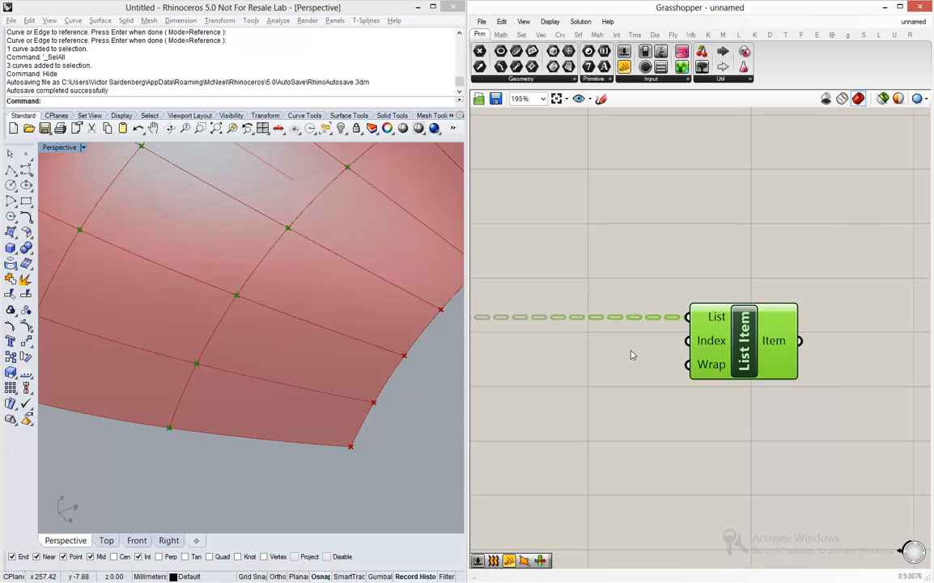
double_click(599, 344)
text(slider)
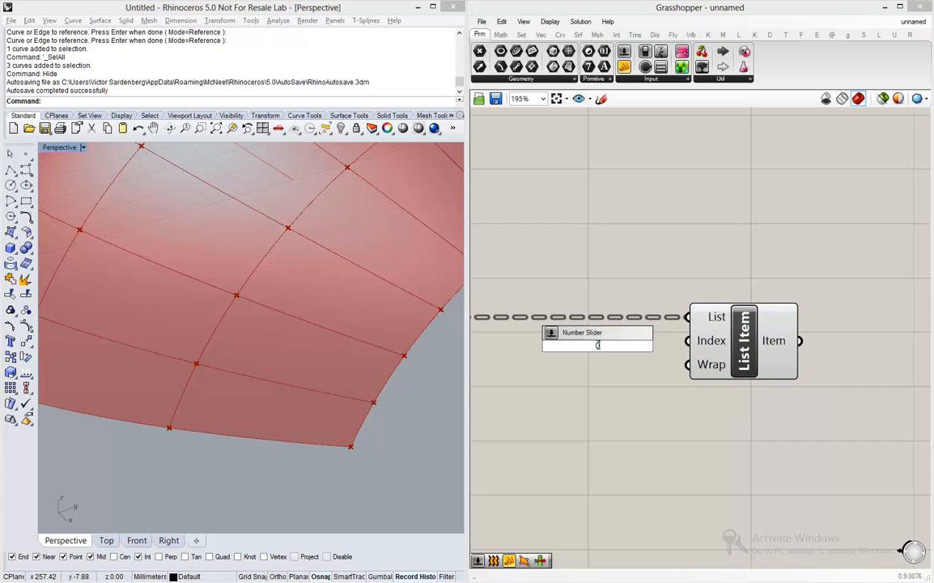
key(Return)
drag(640, 353, 693, 346)
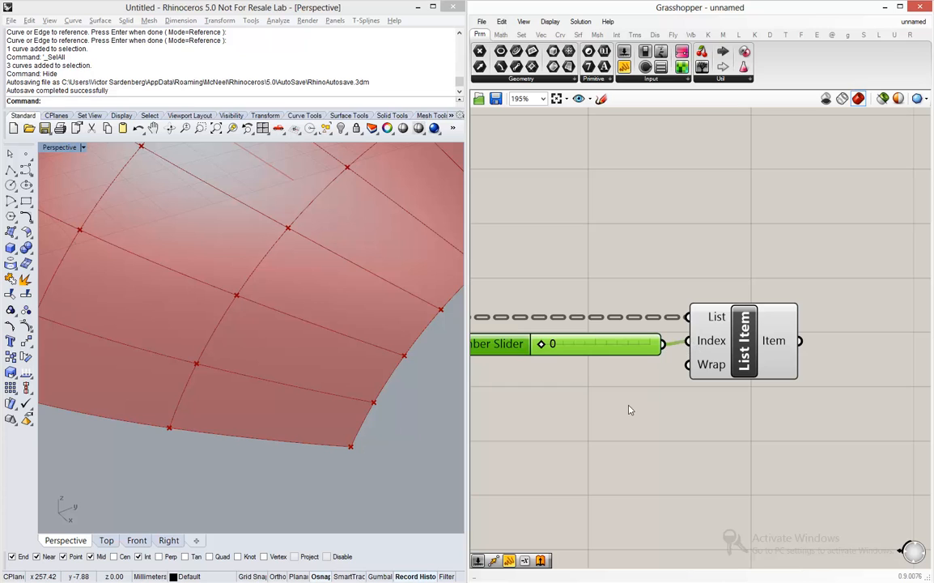
Step: Move the number slider and List Item together farther from the VERTICES group, leaving List Item selected
scroll(628, 410, down, 5)
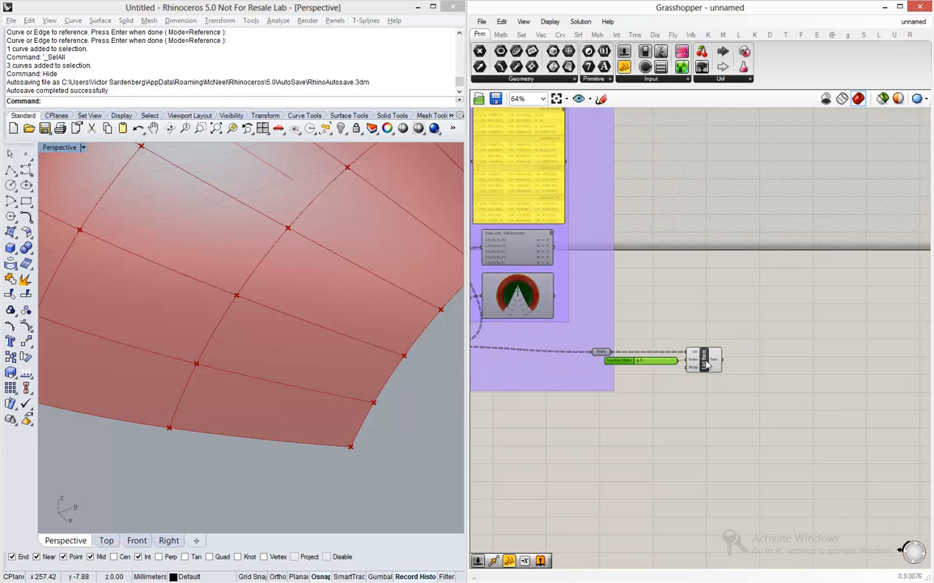
click(707, 363)
drag(718, 321, 650, 373)
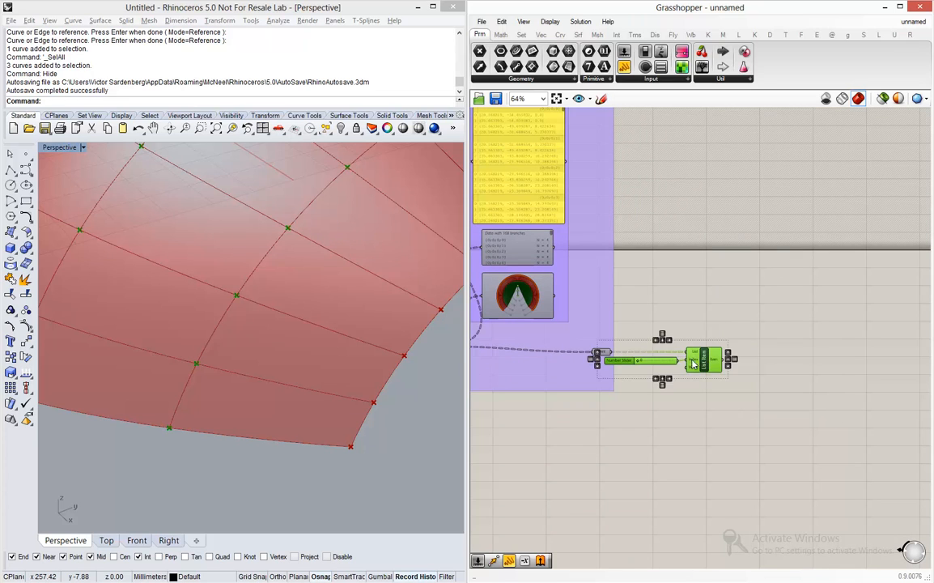
drag(711, 363, 734, 354)
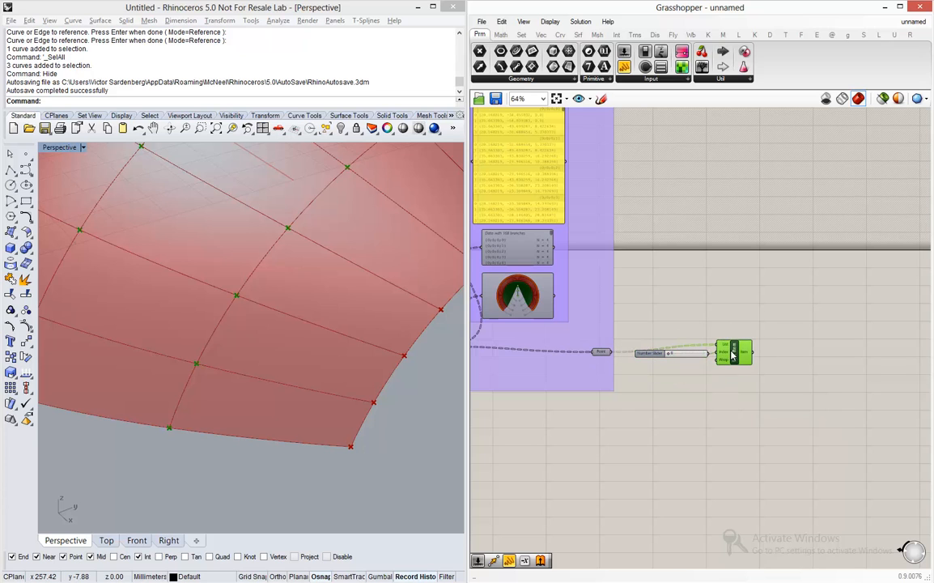
Step: Examine which surface points List Item picks at index 0 and compare them with the numbered panel sketch
scroll(376, 416, down, 6)
right_drag(225, 359, 296, 364)
scroll(372, 351, down, 6)
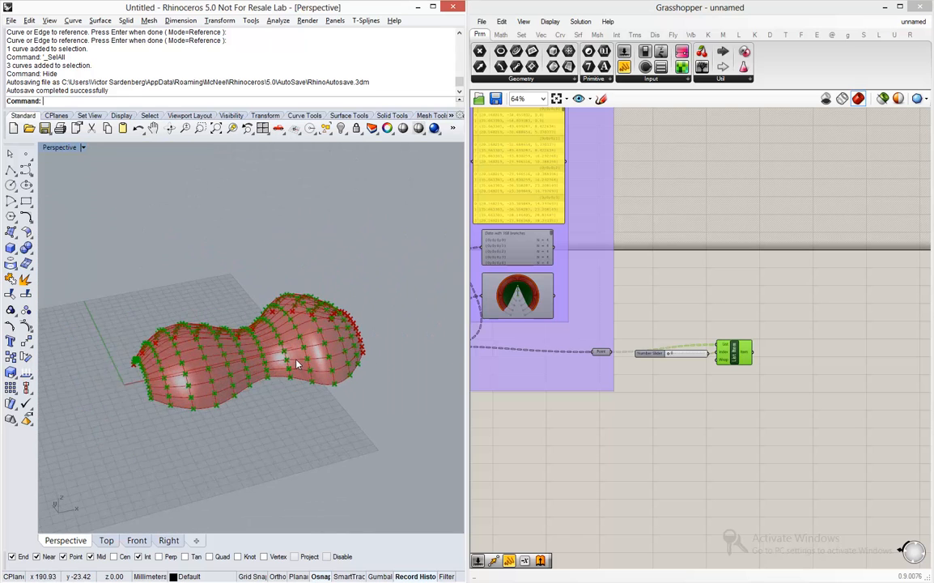
scroll(296, 365, up, 4)
right_drag(362, 365, 250, 359)
scroll(338, 396, up, 8)
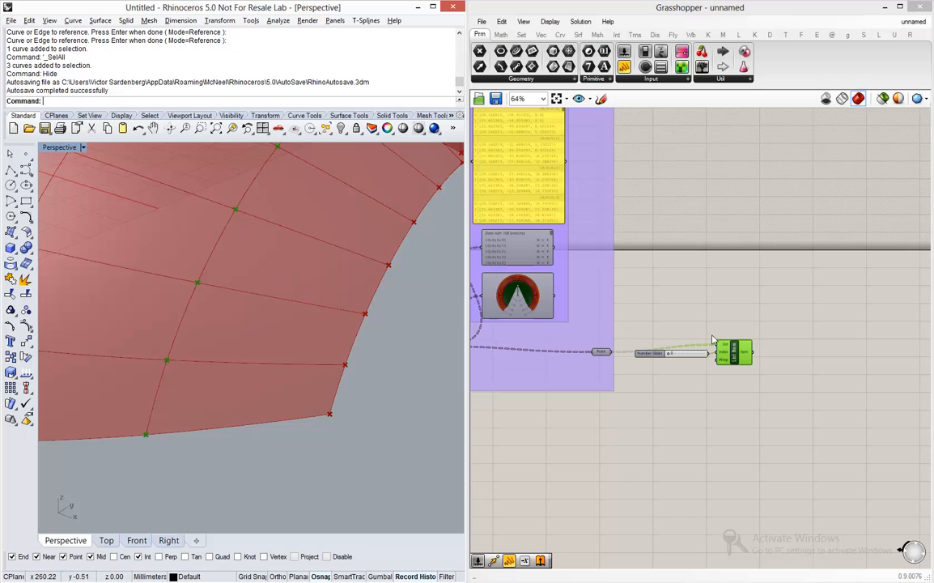
click(723, 414)
scroll(725, 413, down, 5)
scroll(629, 248, up, 6)
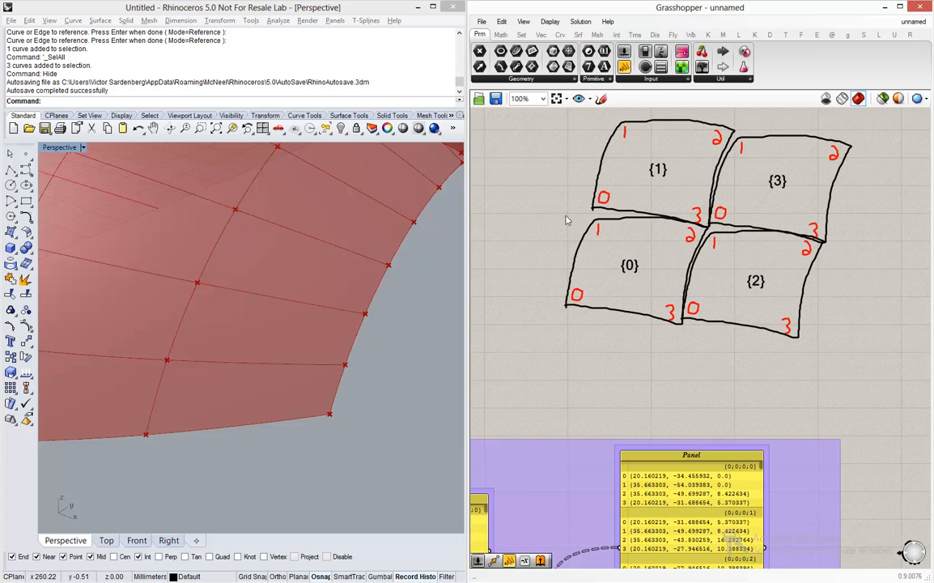
scroll(566, 220, down, 5)
Step: Place the number slider below the Point wire and shift List Item slightly farther away from it
scroll(713, 453, up, 3)
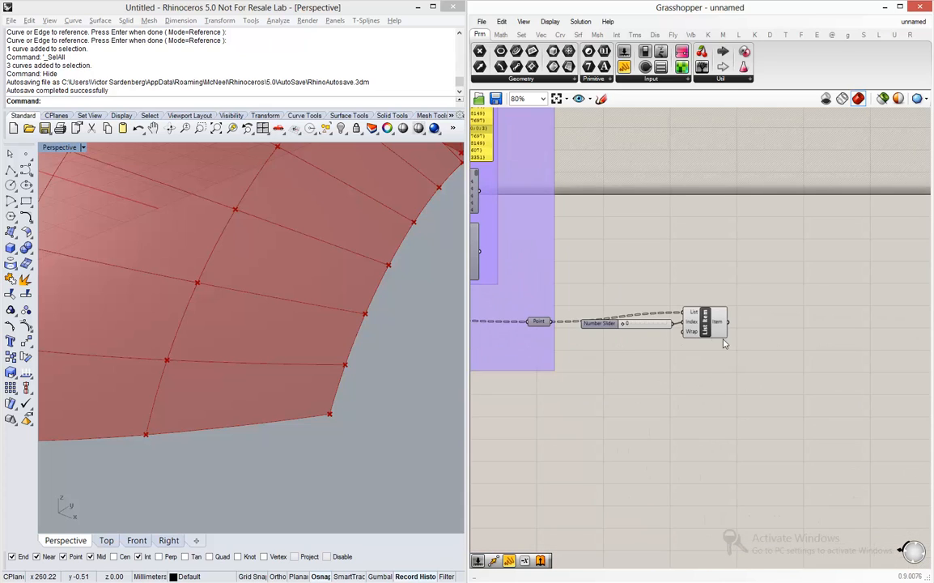
click(709, 326)
drag(657, 324, 654, 337)
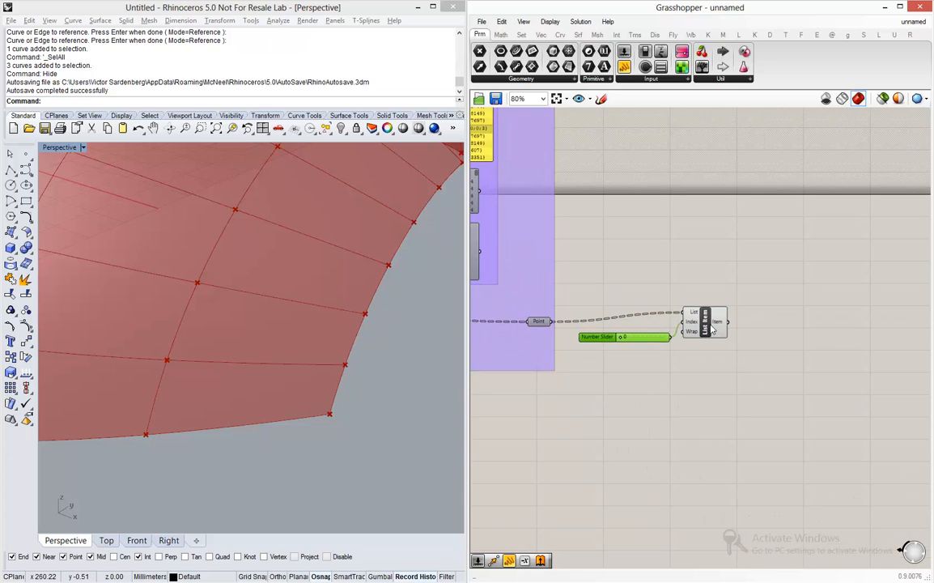
drag(711, 328, 721, 329)
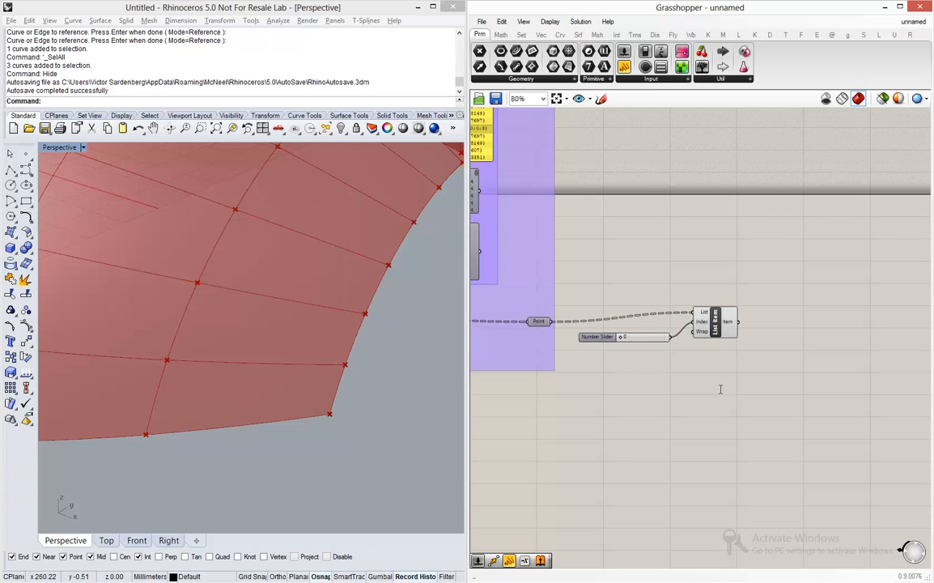
Step: Add a second List Item component below the first and connect the Point output to its List input
double_click(661, 388)
text(list ite)
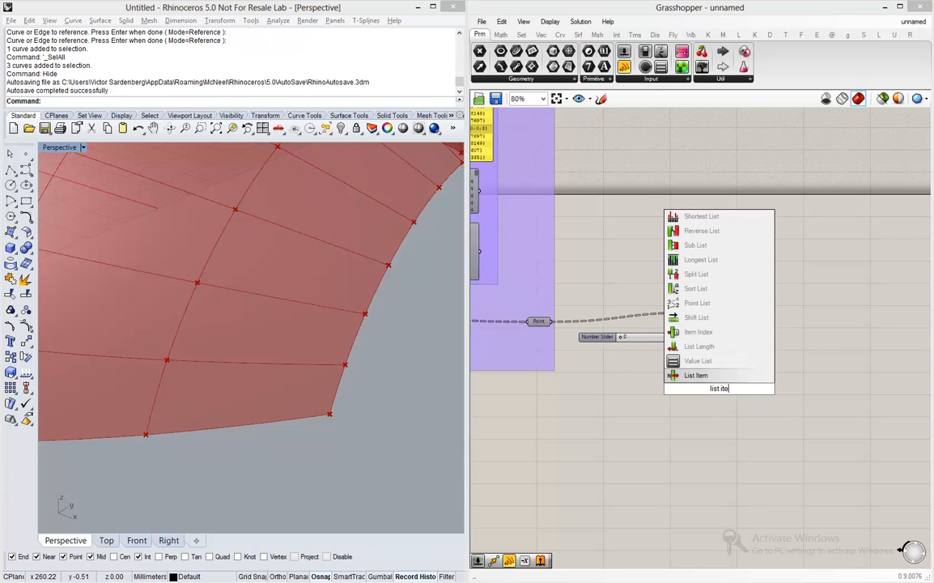
text(m)
key(Return)
scroll(687, 386, up, 2)
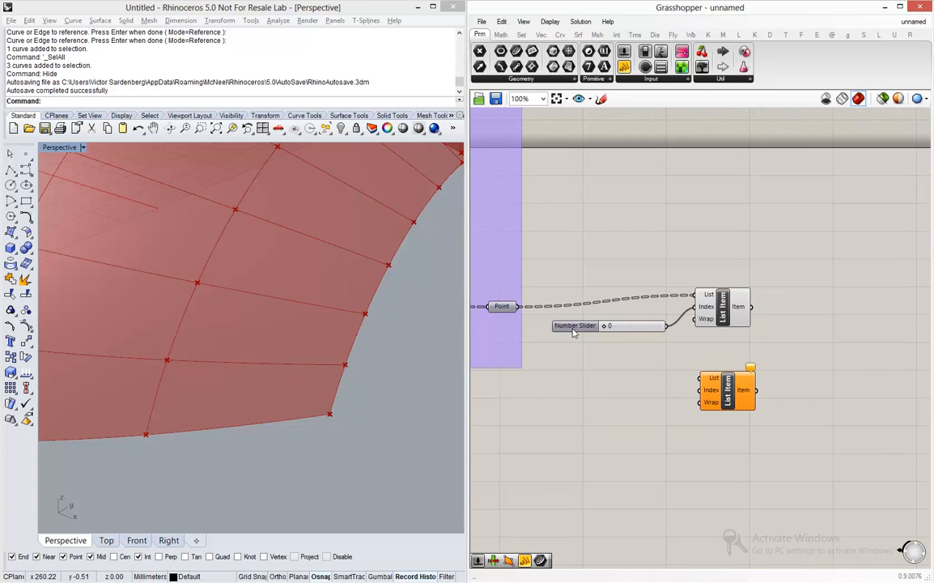
drag(519, 307, 679, 378)
Step: Add a number slider with value 1 and connect it to the second List Item's Index input
double_click(618, 403)
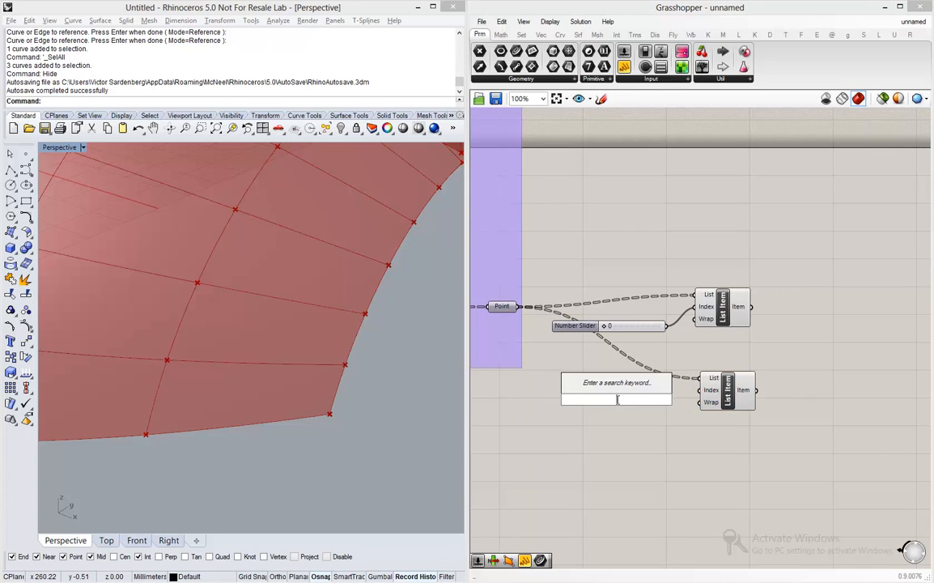
text(number slider)
key(Return)
drag(680, 400, 699, 390)
drag(641, 402, 636, 393)
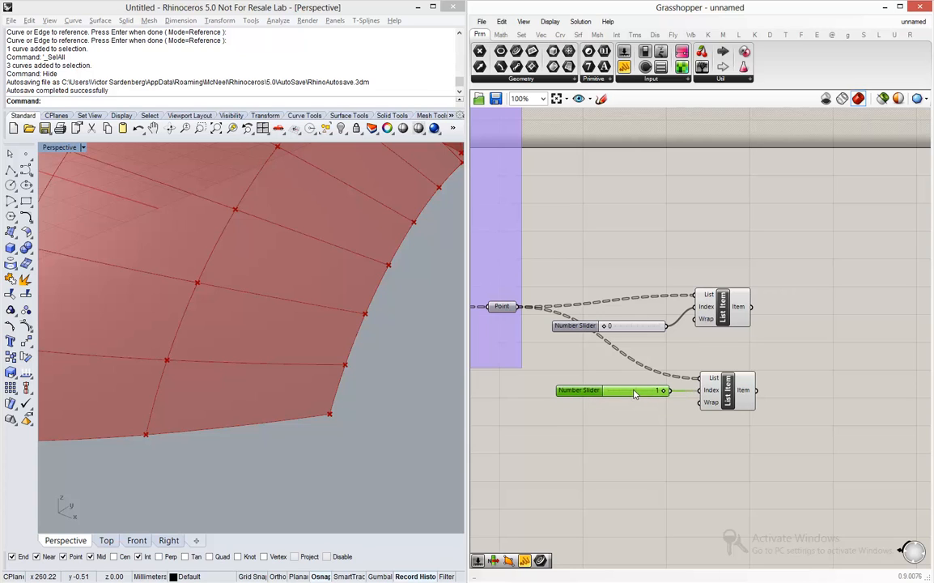
Step: Add a third List Item fed by the Point component, with a number slider of value 2 connected to its Index
double_click(730, 446)
text(list item)
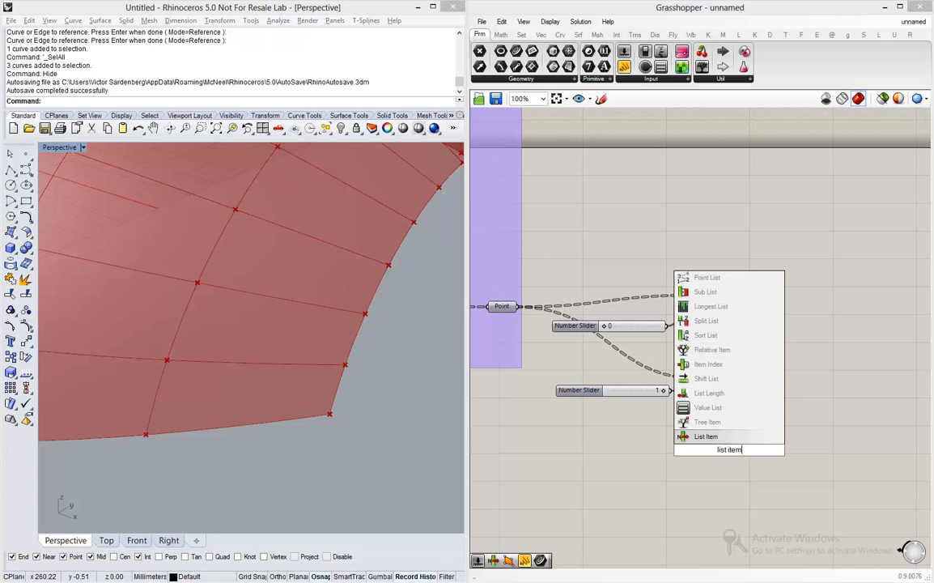
key(Return)
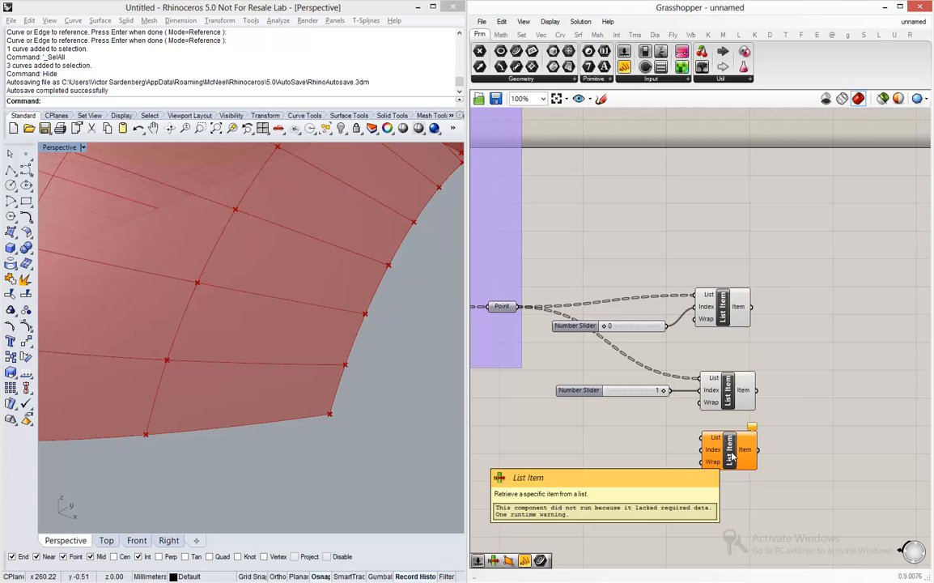
drag(589, 404, 665, 454)
double_click(623, 448)
key(Return)
Step: Add a fourth List Item fed by the Point component, with a number slider of value 3 connected to its Index
double_click(730, 508)
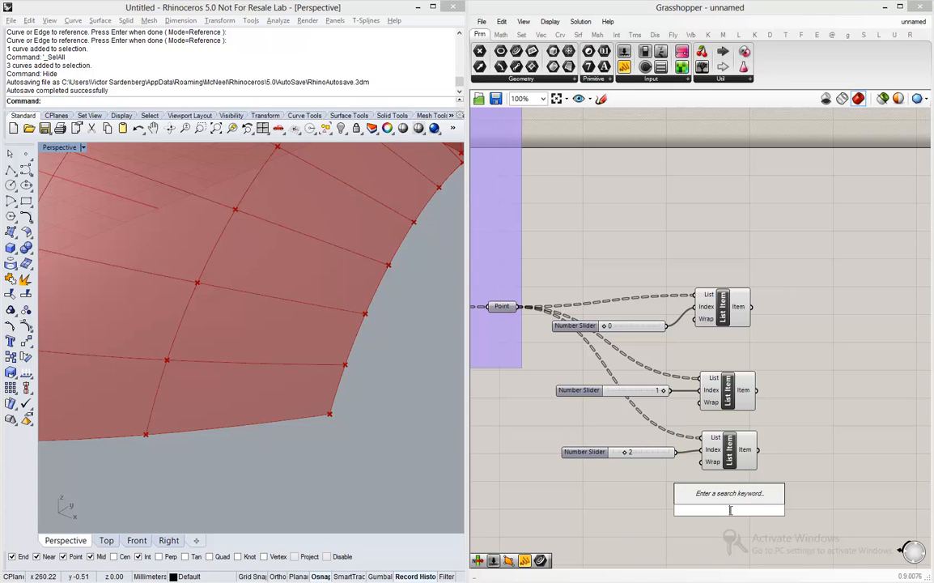
text(list item)
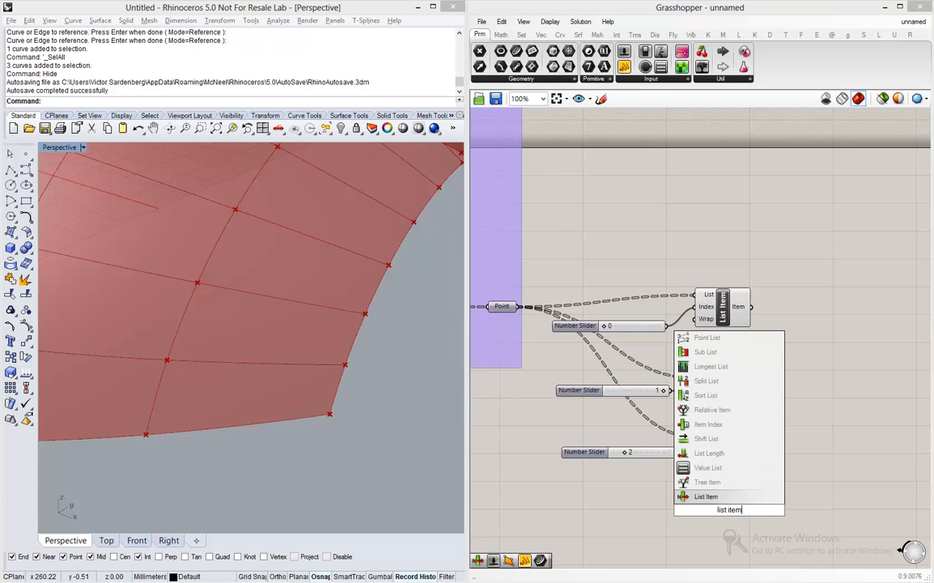
key(Return)
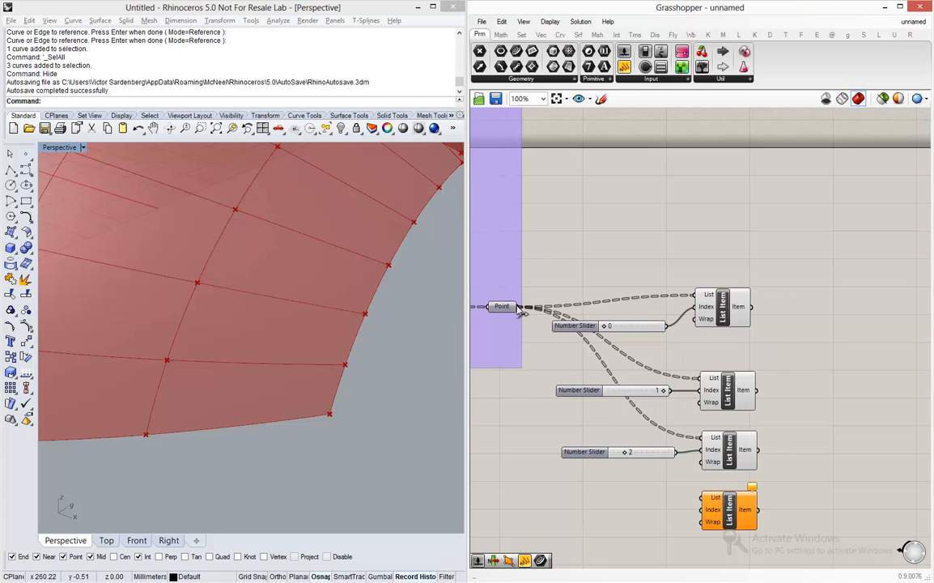
drag(519, 307, 701, 512)
double_click(614, 513)
text(3)
key(Return)
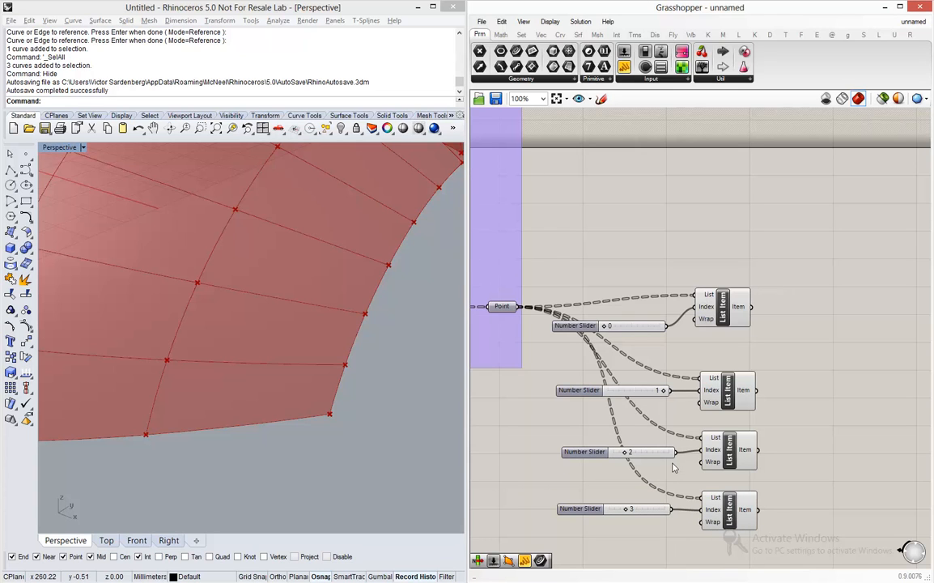
Step: Sketch a blue triangle through vertices 0, 1 and 2 of panel {0} in the numbered panel sketch, using hue 222°
scroll(664, 464, down, 5)
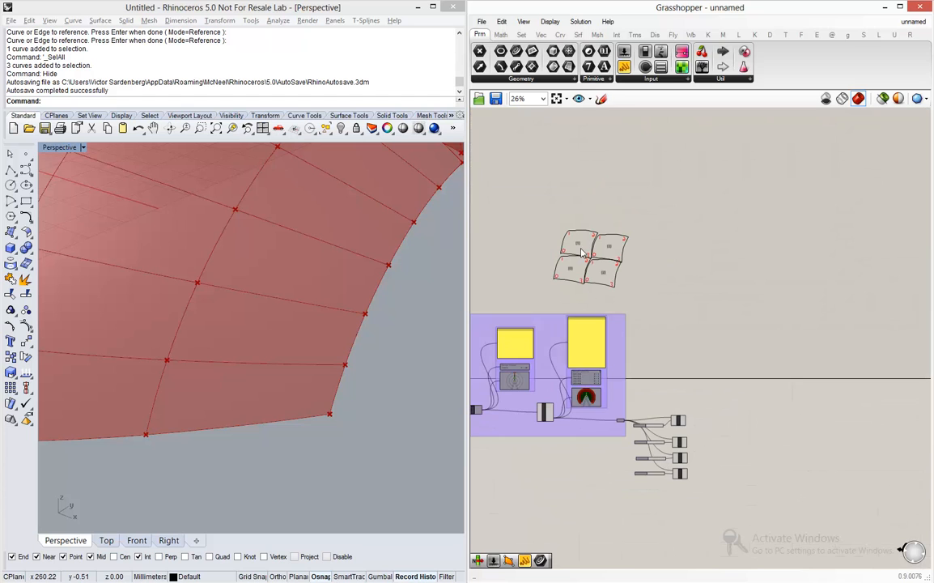
scroll(567, 249, up, 5)
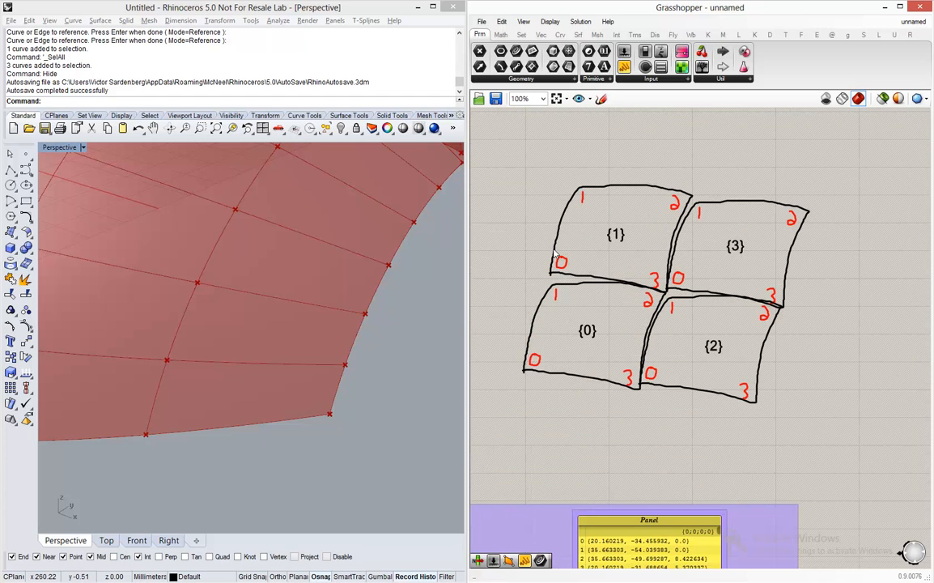
click(601, 99)
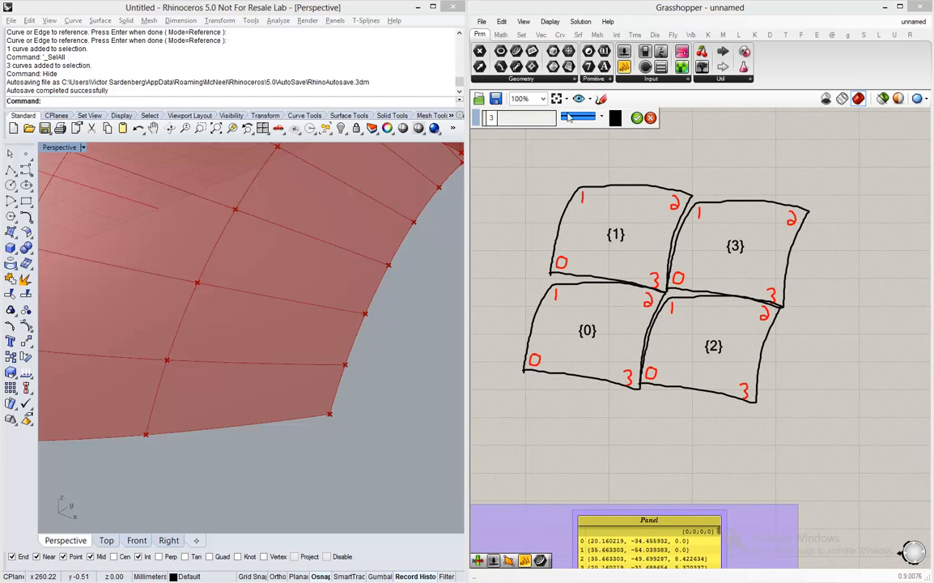
click(616, 118)
mouse_move(656, 205)
mouse_down()
mouse_move(583, 136)
mouse_move(589, 143)
mouse_up()
drag(650, 242, 685, 241)
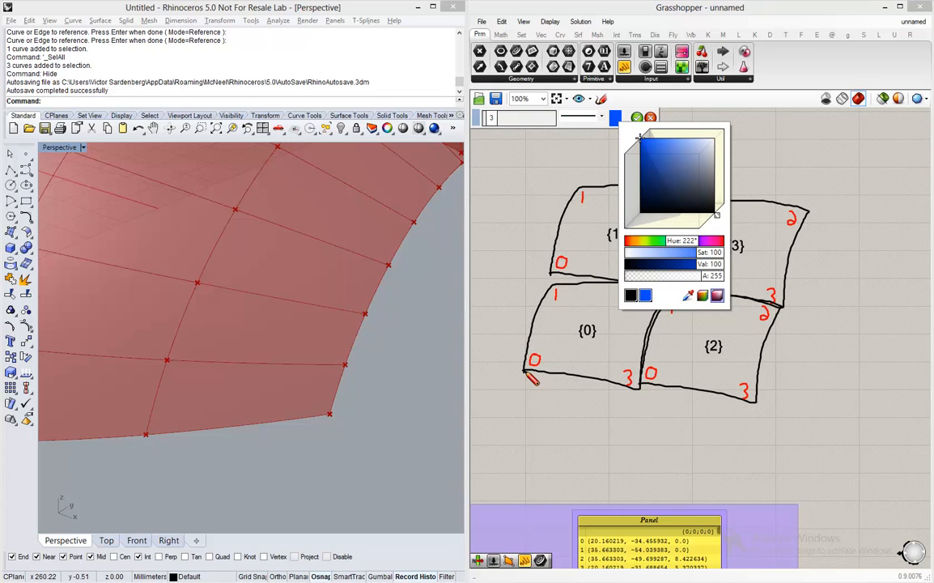
mouse_move(526, 369)
mouse_down()
mouse_move(555, 288)
mouse_move(667, 295)
mouse_move(527, 371)
mouse_up()
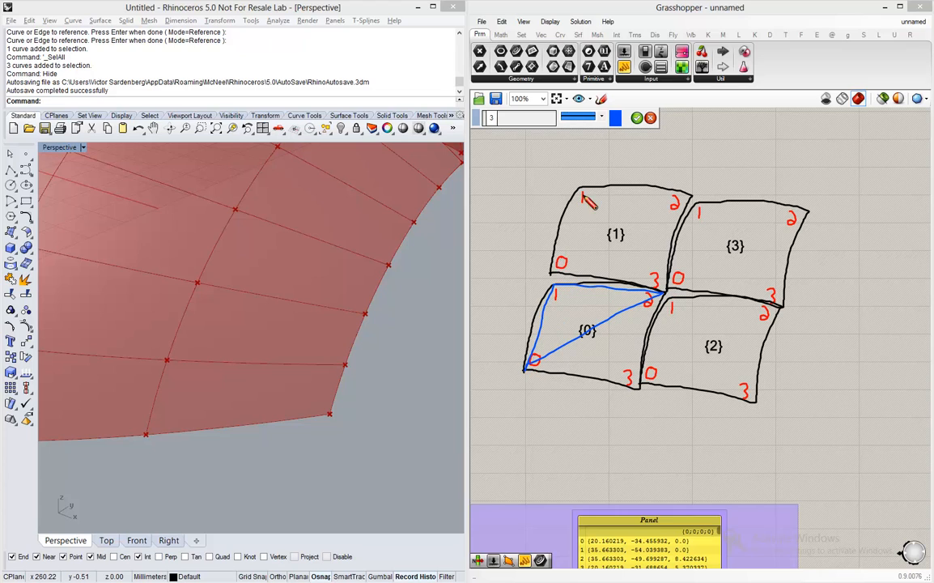
click(637, 119)
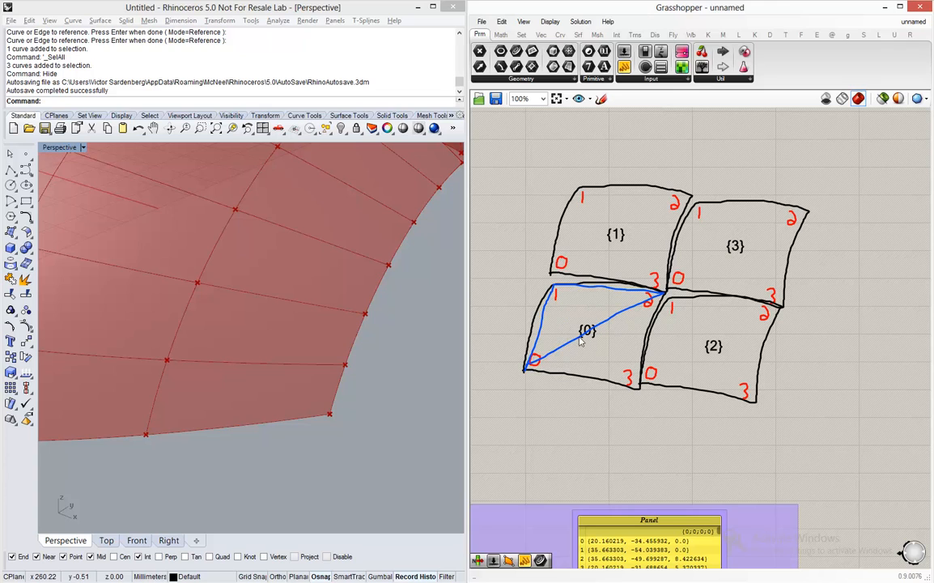
Step: Copy the blue triangle onto vertices 0, 1 and 2 of panels {1}, {2} and {3}
click(558, 353)
key(ctrl+v)
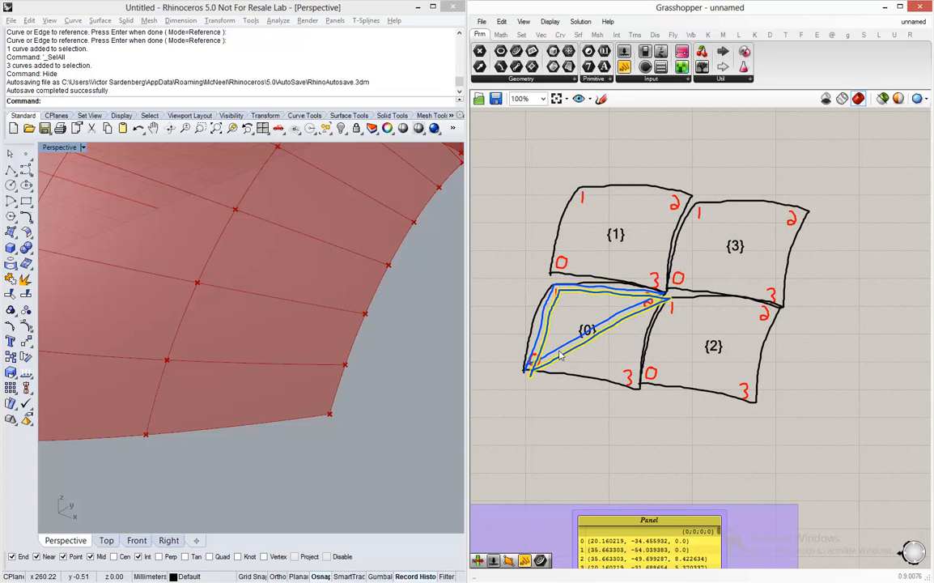
drag(561, 358, 706, 268)
key(ctrl+v)
key(ctrl+v)
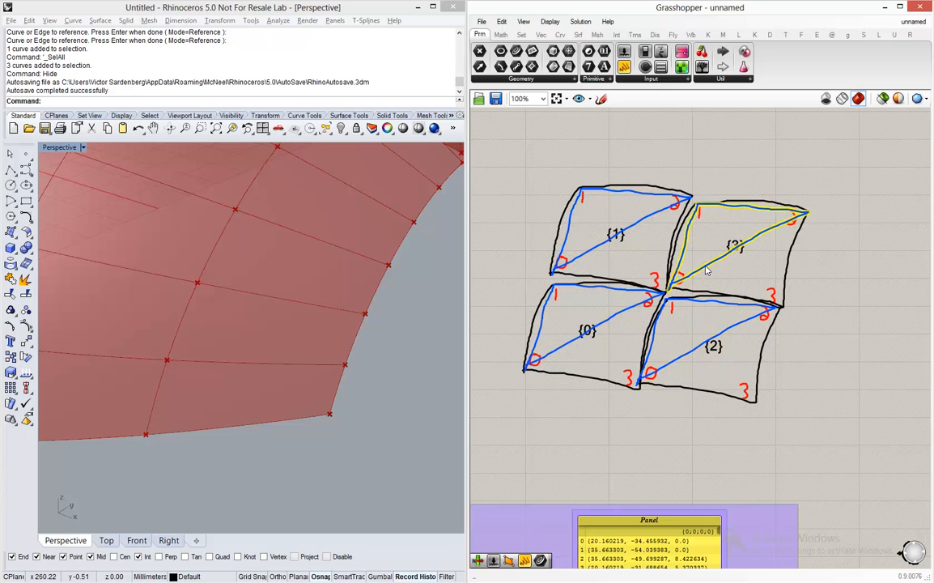
click(709, 158)
Step: Add a 4Point Surface component beyond the outputs of the four List Item components
right_drag(707, 156, 676, 220)
scroll(597, 230, down, 4)
scroll(618, 248, down, 2)
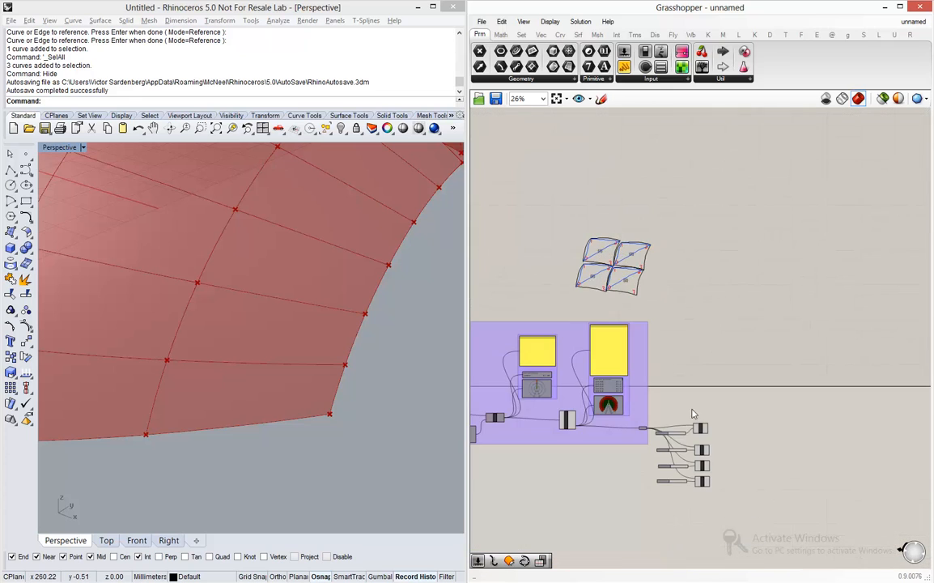
scroll(751, 485, up, 4)
right_drag(659, 412, 667, 399)
scroll(698, 391, up, 4)
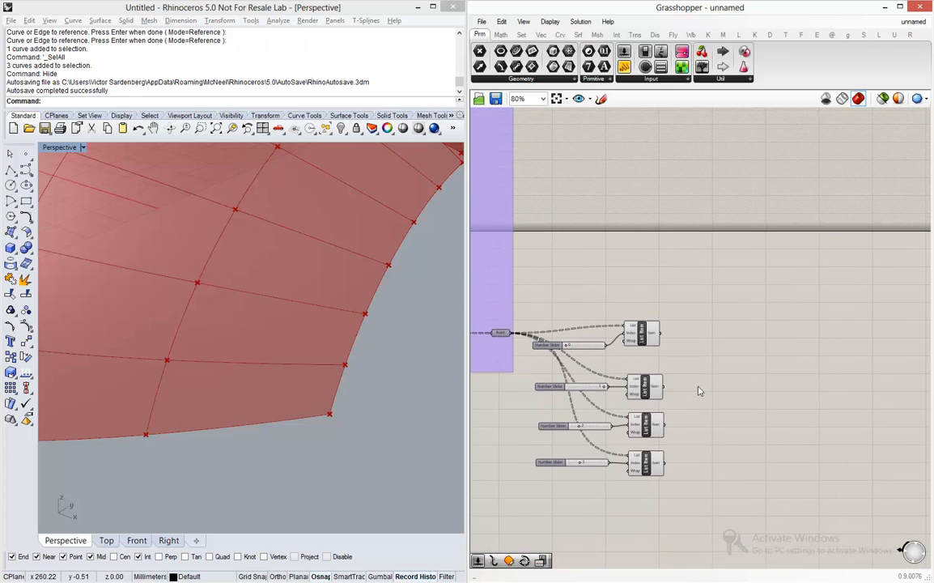
right_drag(721, 378, 753, 377)
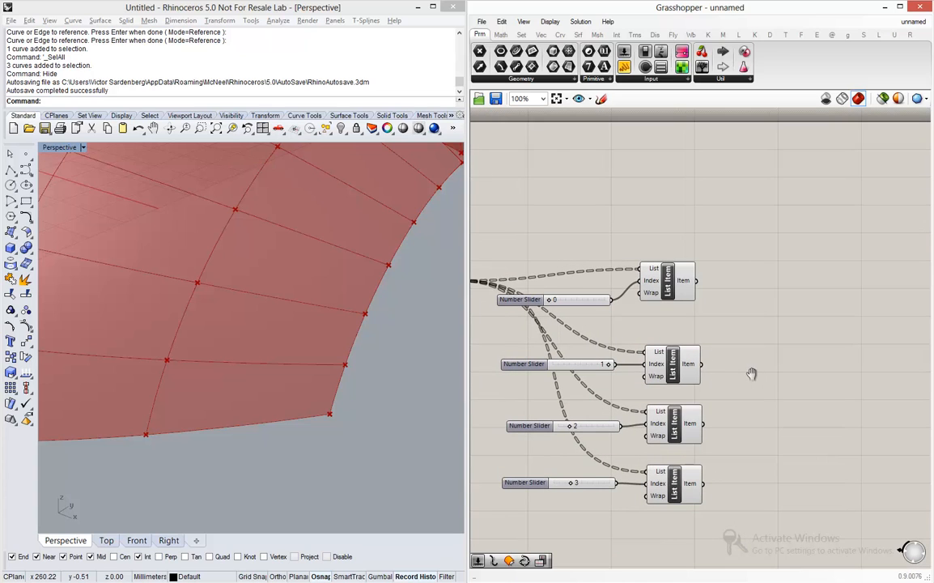
double_click(823, 358)
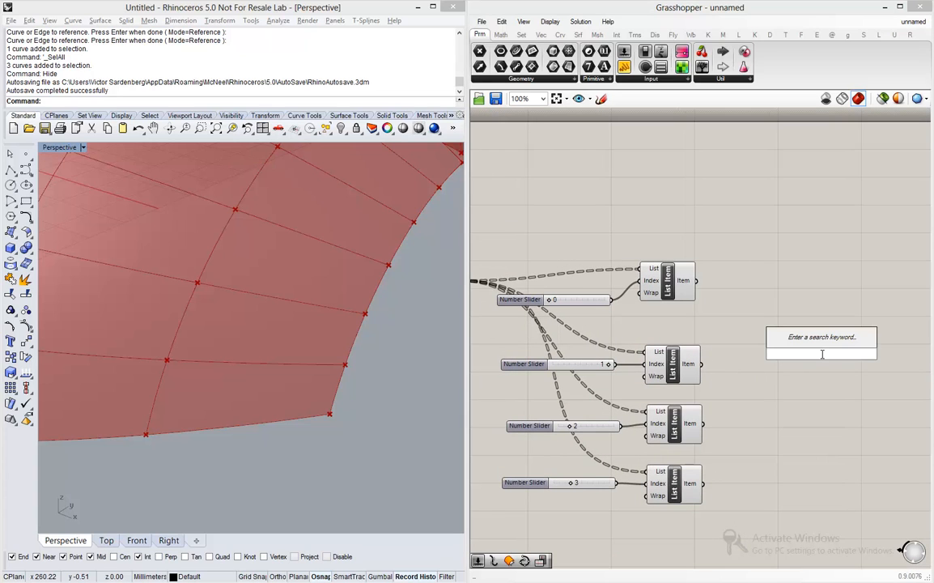
key(Escape)
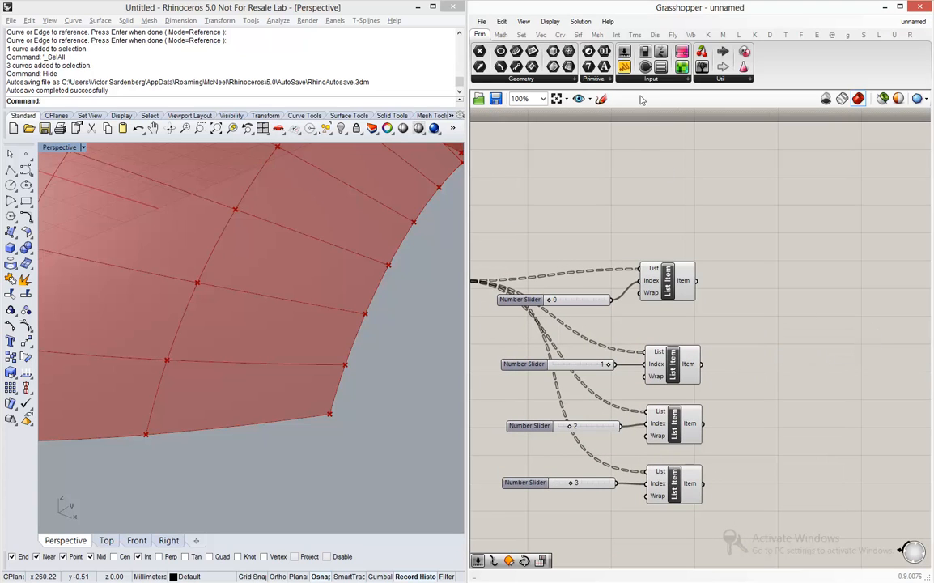
click(579, 36)
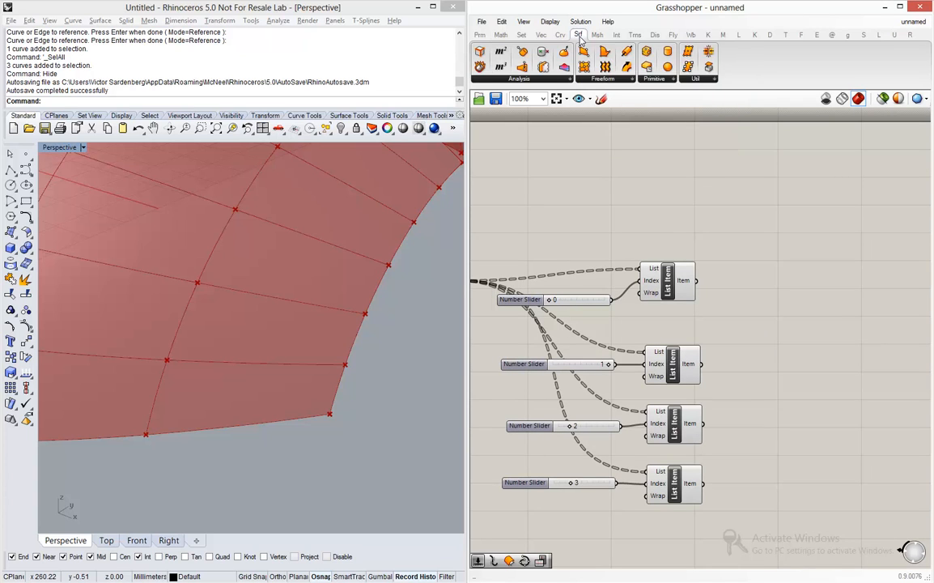
click(608, 80)
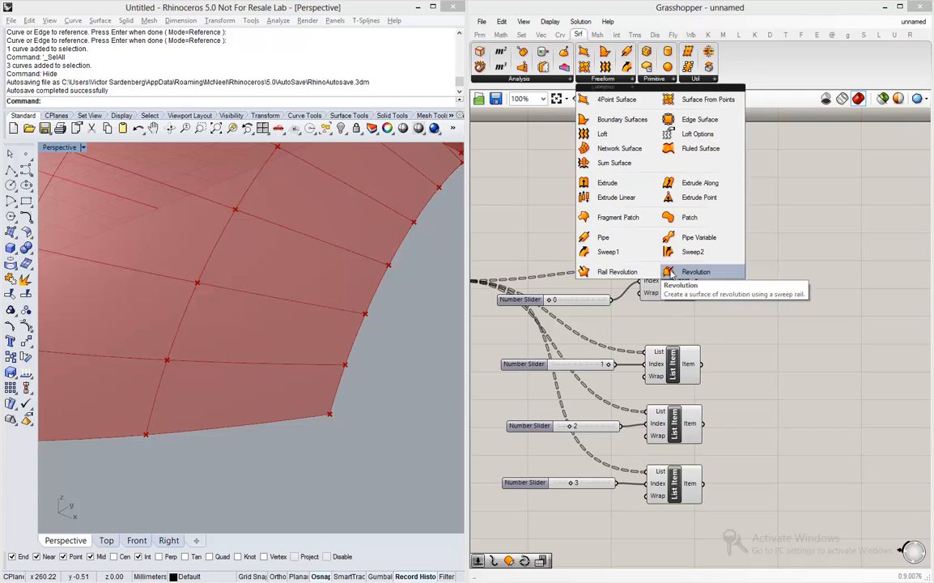
click(624, 99)
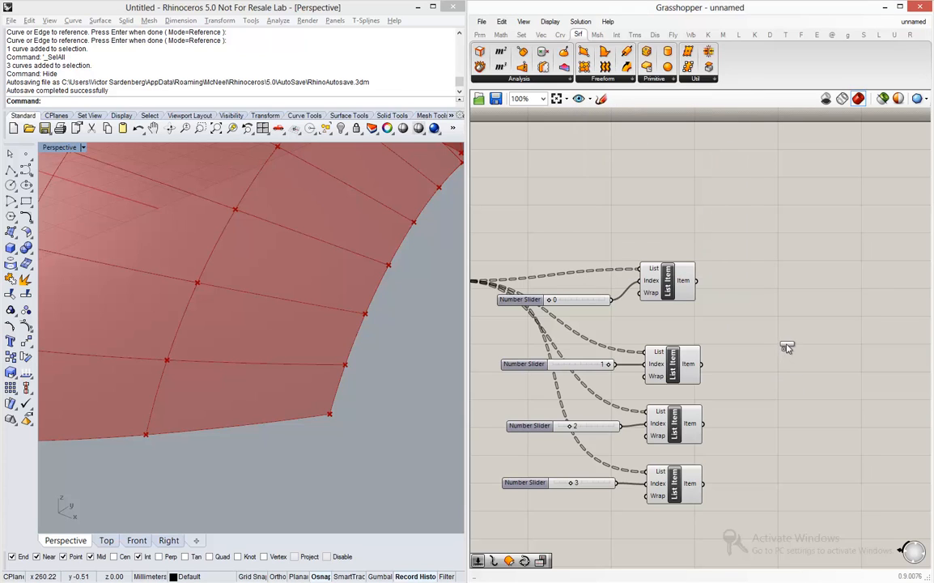
click(784, 346)
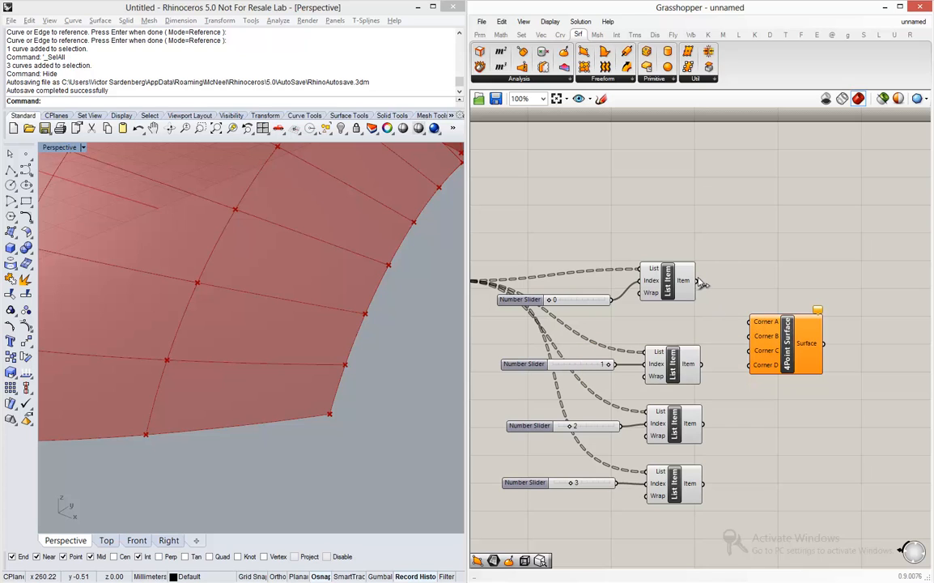
Step: Connect the List Item outputs for indices 0, 1 and 2 to Corners A, B and C, and highlight the 4Point Surface result
drag(701, 282, 748, 322)
drag(702, 364, 748, 335)
drag(703, 423, 750, 365)
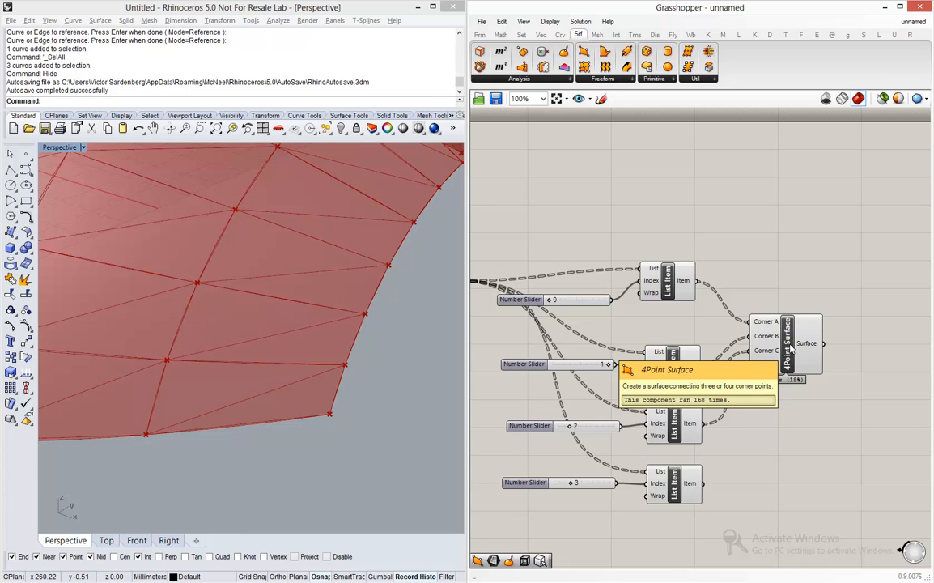
click(791, 348)
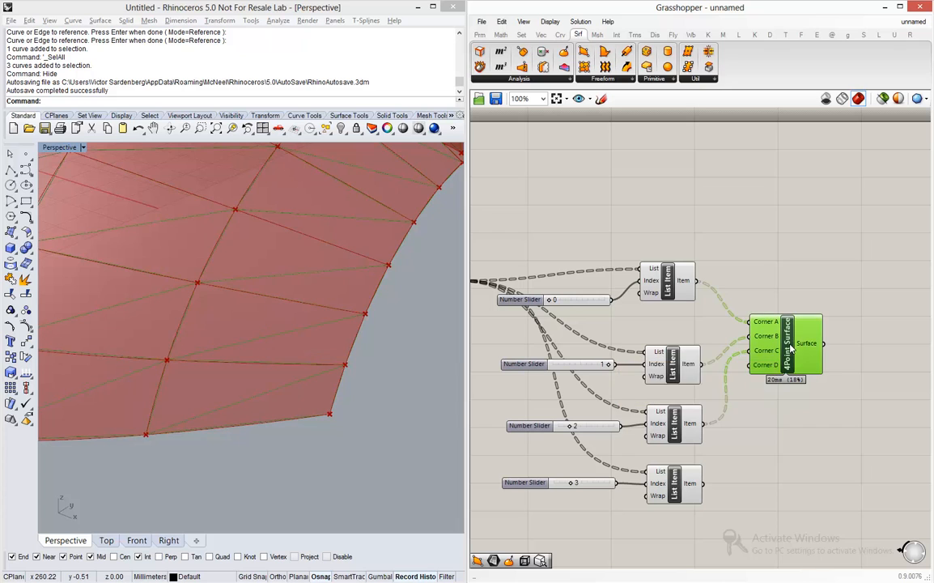
Step: Turn off the preview of all components preceding the 4Point Surface, leaving only its surfaces displayed
scroll(789, 346, down, 6)
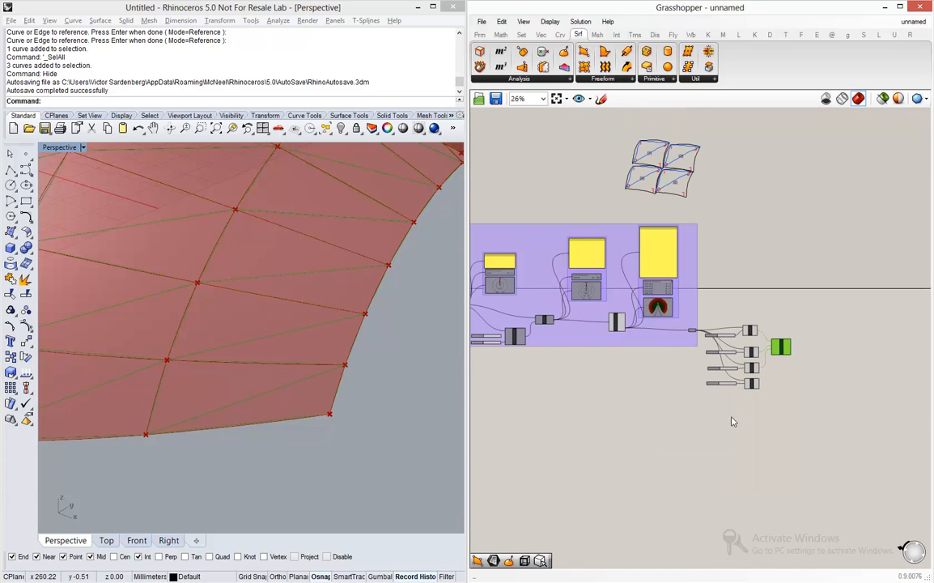
drag(752, 413, 496, 251)
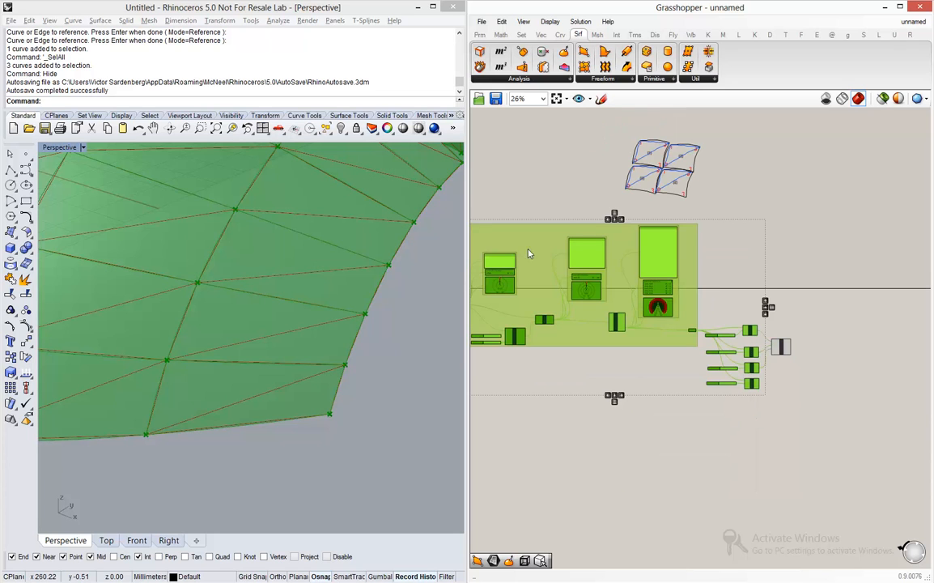
middle_click(555, 256)
click(591, 223)
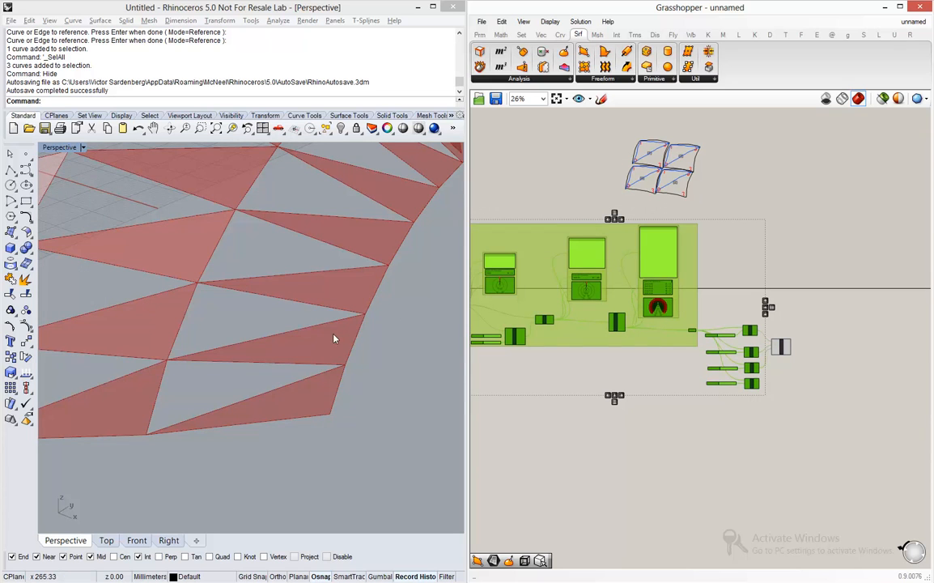
Step: Examine the triangular surfaces across the whole vaulted form from several angles and up close
scroll(333, 420, down, 3)
scroll(334, 416, down, 3)
scroll(262, 340, down, 3)
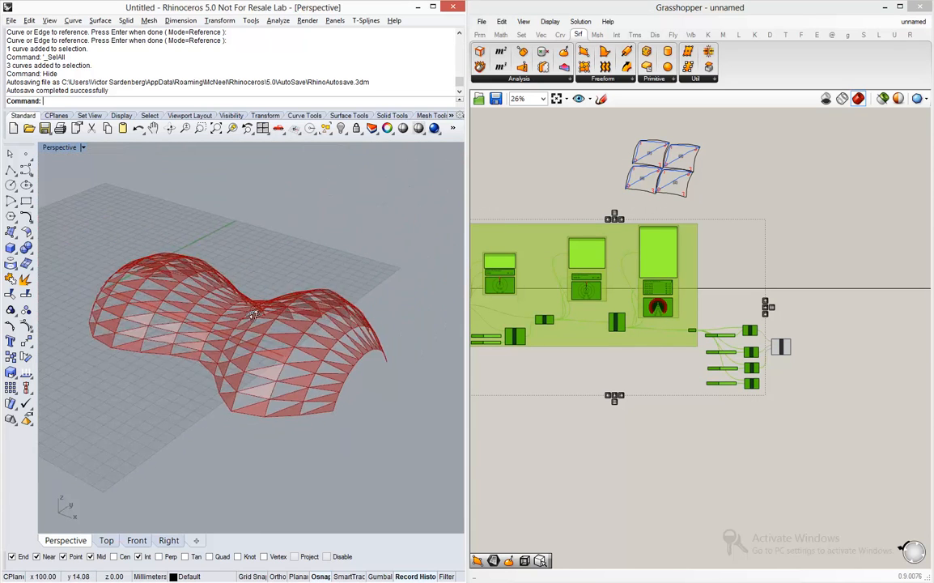
right_drag(261, 340, 195, 340)
scroll(111, 349, up, 3)
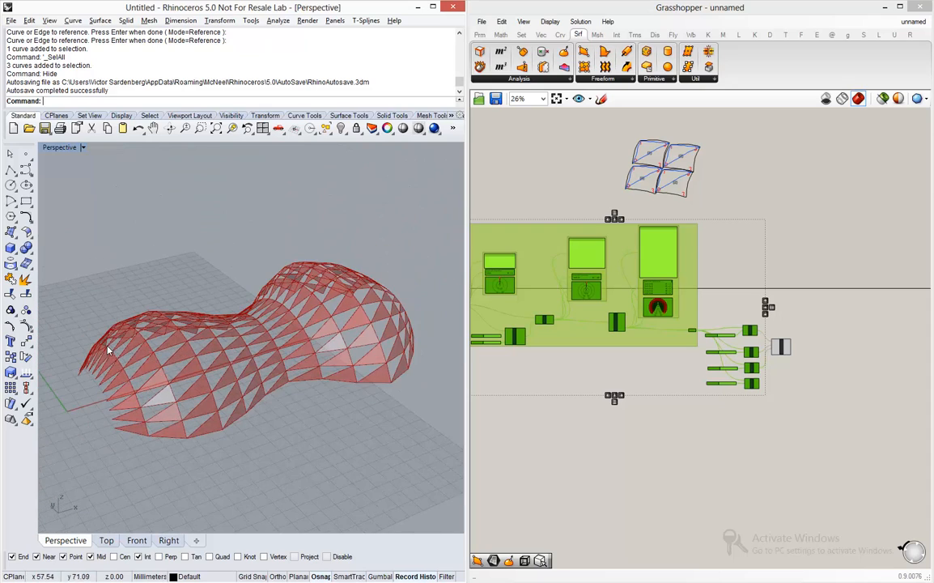
right_drag(259, 366, 369, 386)
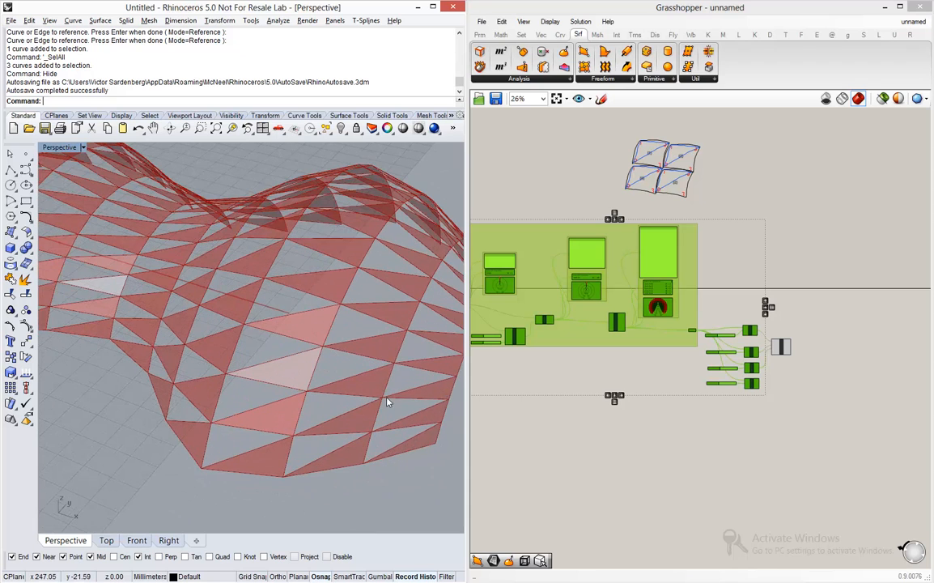
Step: Sketch a green triangle connecting vertices 0, 2 and 3 of panel {0} in the panel drawing
scroll(312, 390, up, 5)
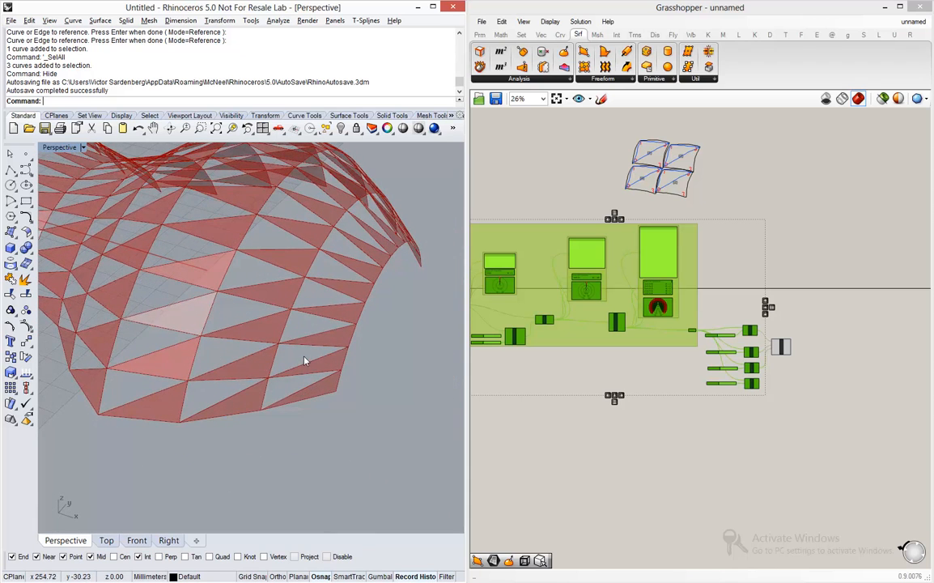
click(826, 228)
scroll(680, 151, up, 7)
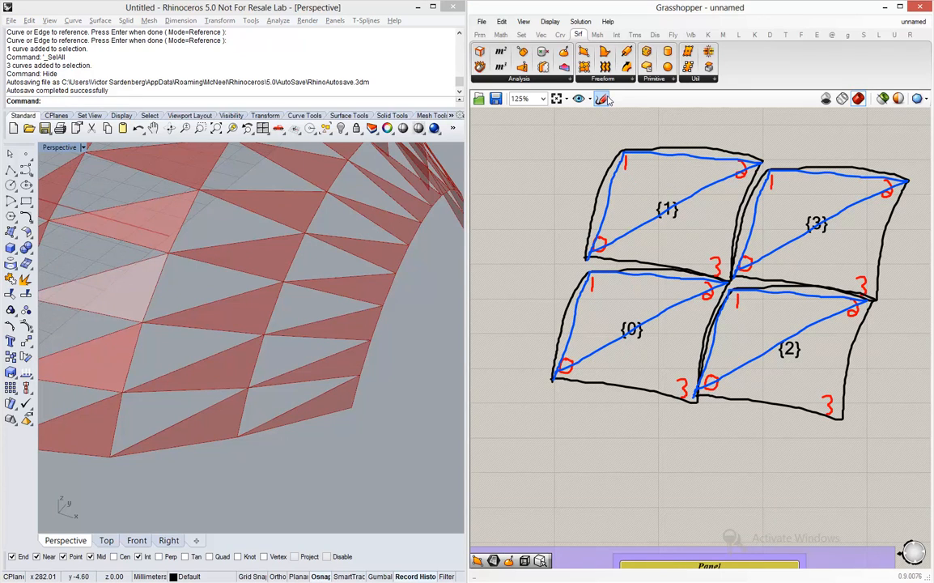
click(601, 99)
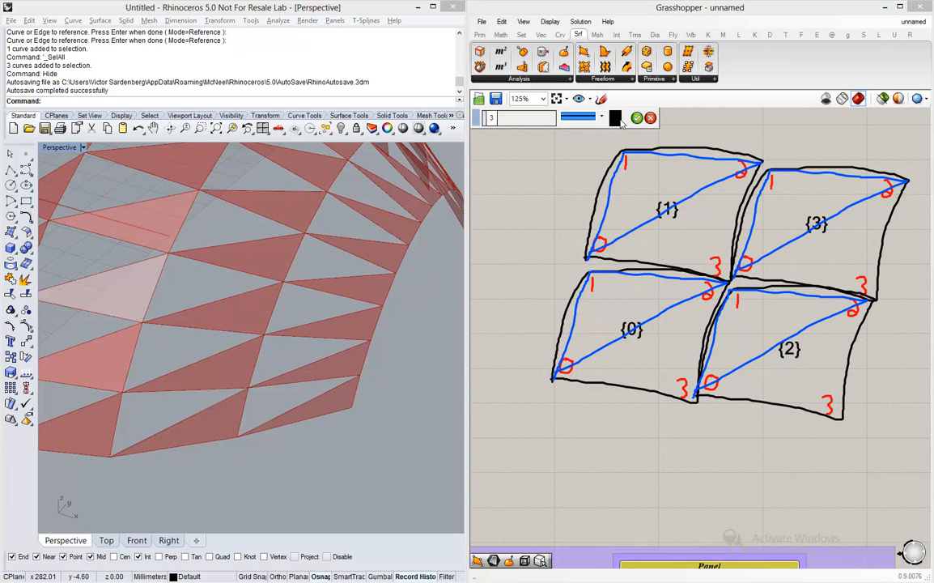
click(621, 120)
drag(669, 209, 594, 126)
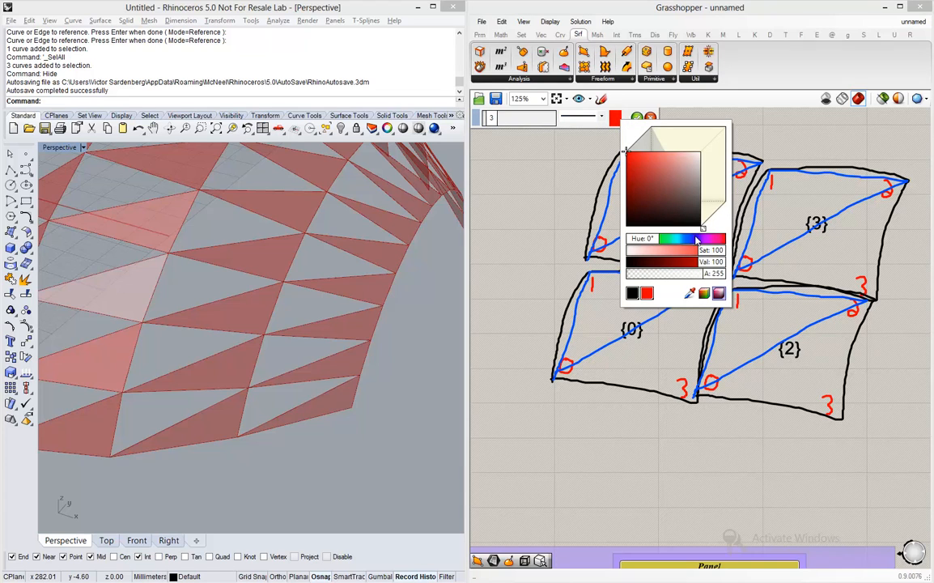
drag(649, 242, 658, 239)
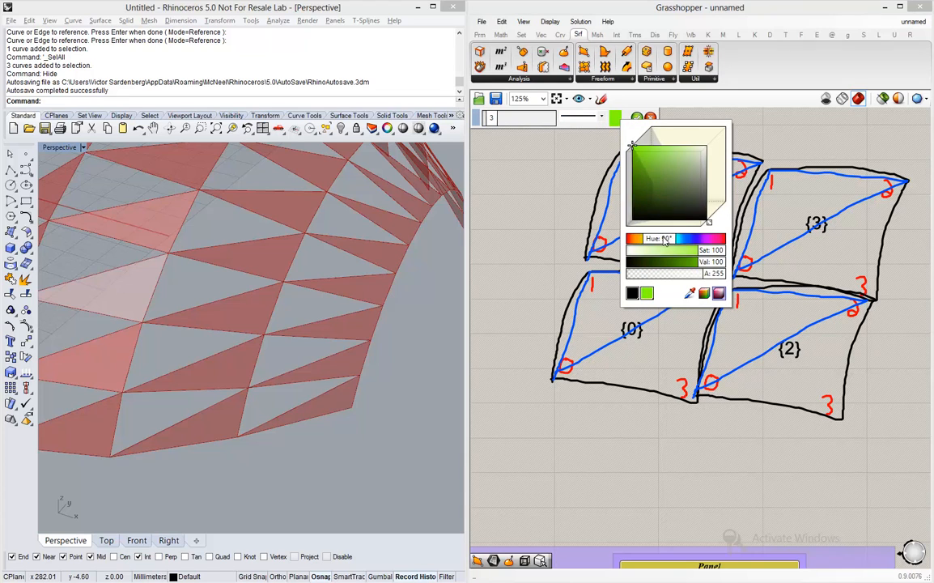
click(564, 384)
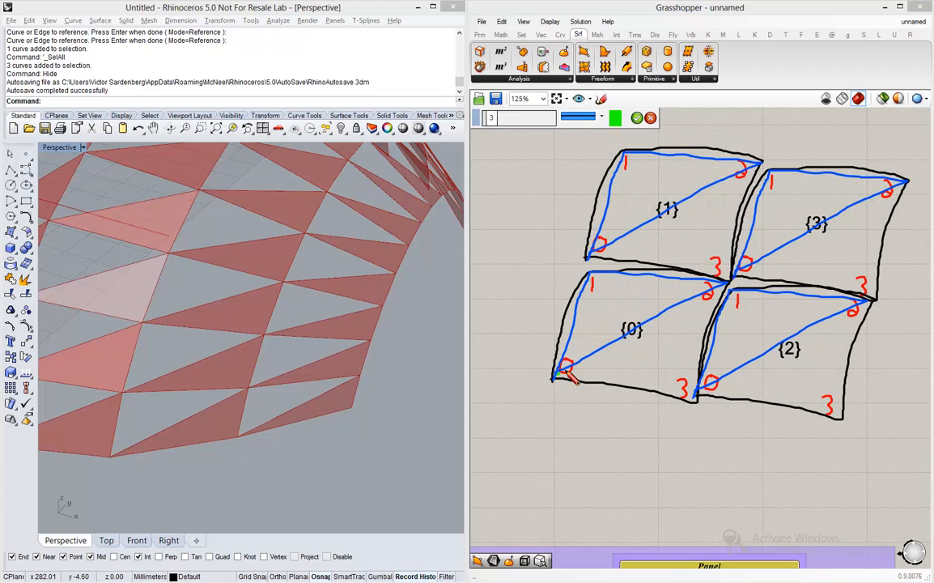
mouse_move(559, 371)
mouse_down()
mouse_move(724, 285)
mouse_move(698, 399)
mouse_move(557, 376)
mouse_up()
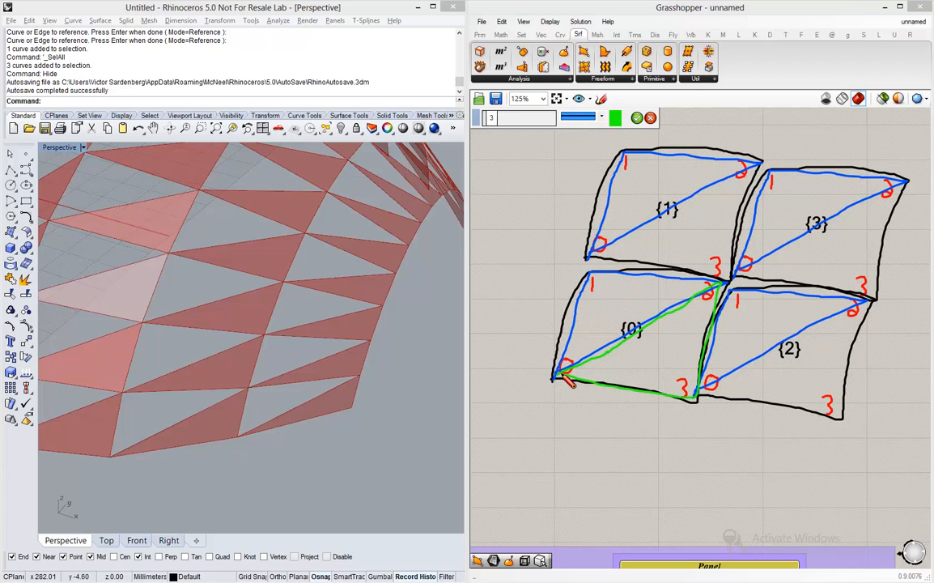
click(637, 117)
Step: Copy the green triangle onto vertices 0, 2 and 3 of panels {1}, {2} and {3}
click(679, 306)
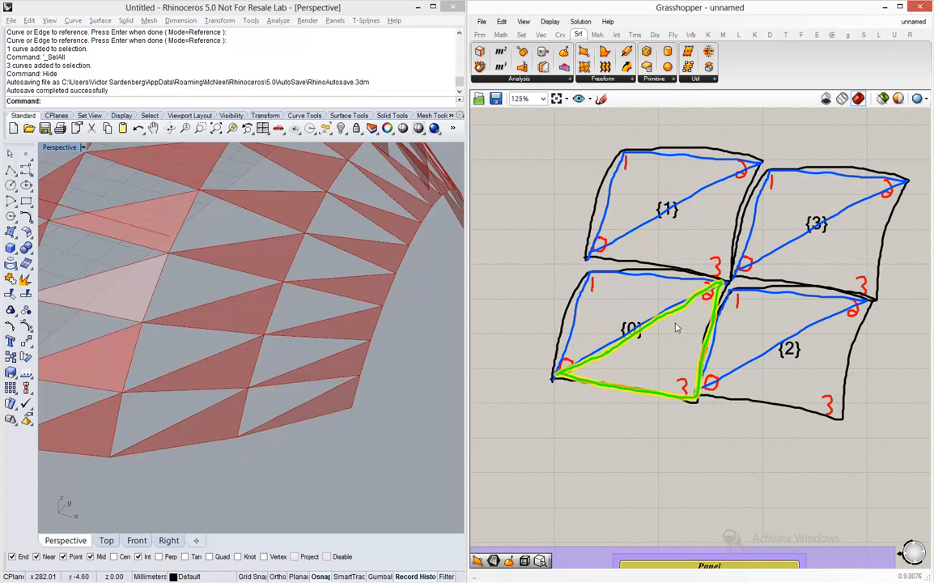
mouse_move(662, 396)
alt+mouse_down()
mouse_move(694, 272)
mouse_move(688, 278)
mouse_move(880, 297)
mouse_move(842, 423)
alt+mouse_up()
key(ctrl+c)
key(ctrl+v)
click(878, 392)
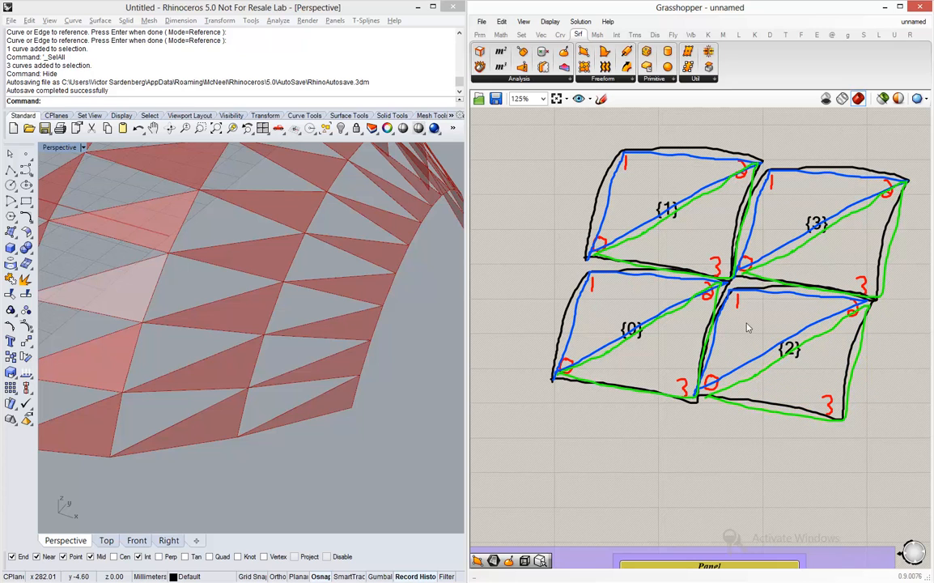
Step: Open the component search on the empty canvas below the 4Point Surface component
scroll(582, 244, down, 5)
scroll(668, 478, up, 4)
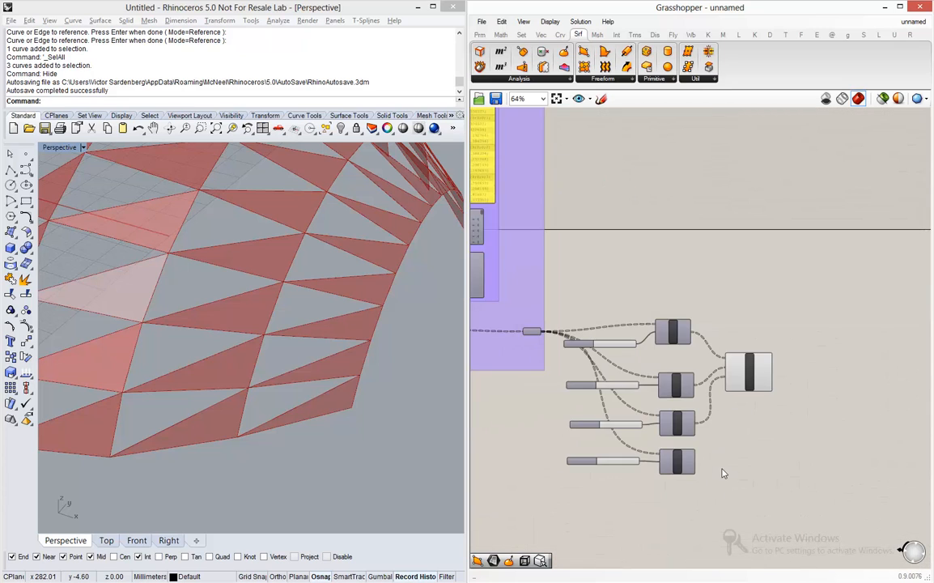
double_click(777, 442)
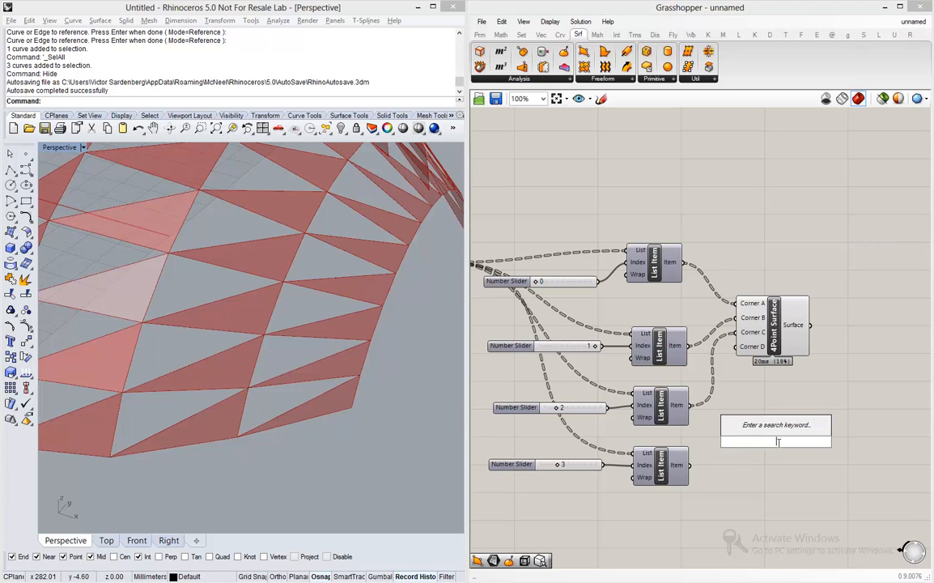
Step: Add a second 4Point Surface and wire the index 0, 2 and 3 List Items to its Corners A, B and C
text(4poi)
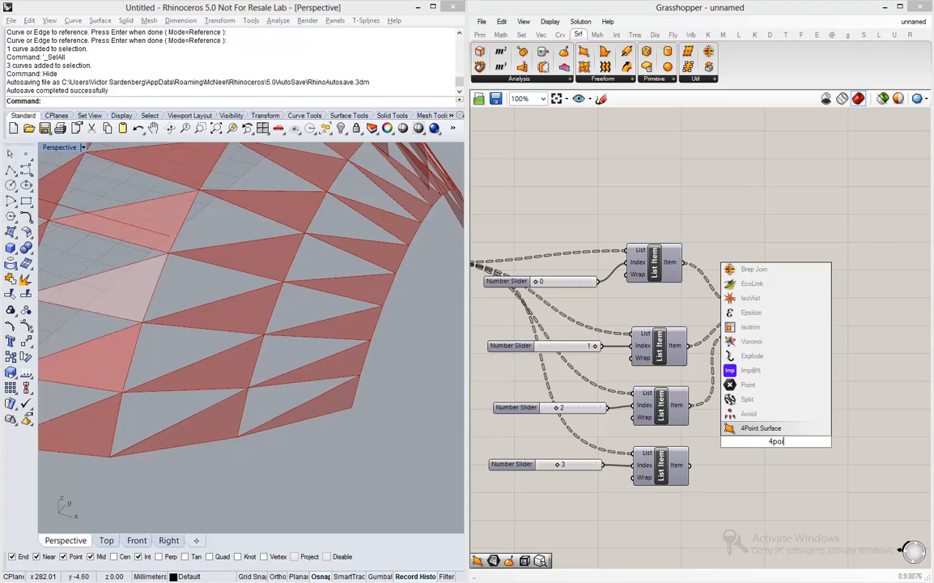
key(Return)
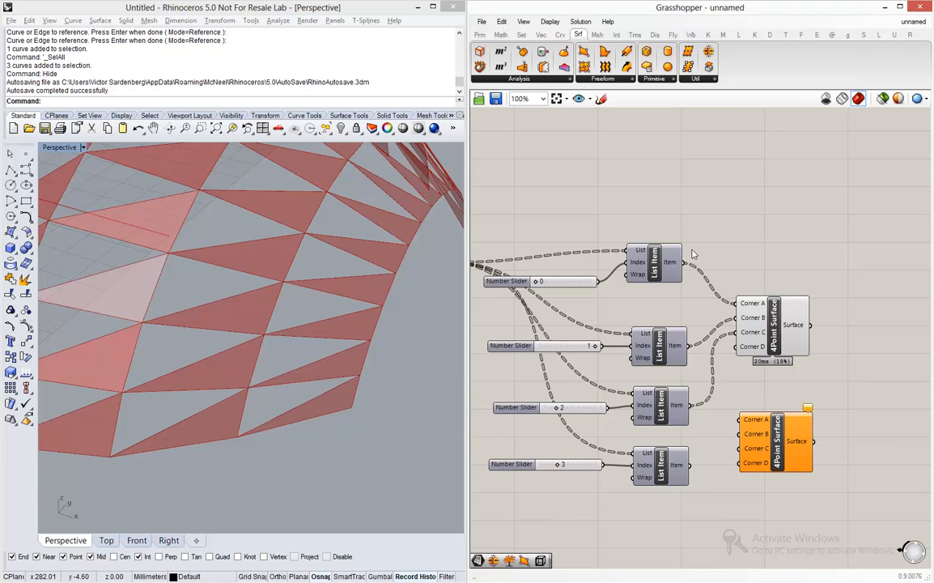
drag(683, 263, 785, 437)
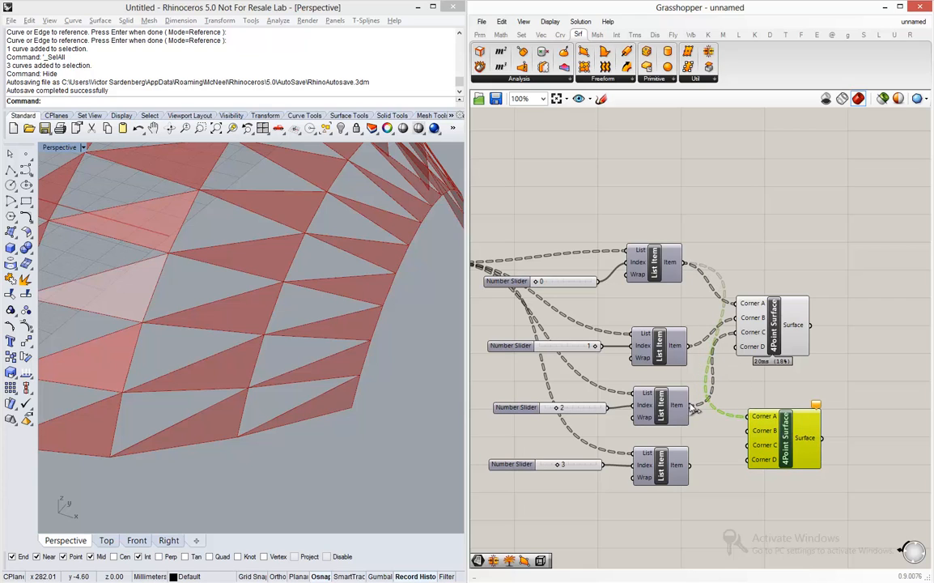
drag(687, 405, 748, 436)
drag(689, 465, 757, 445)
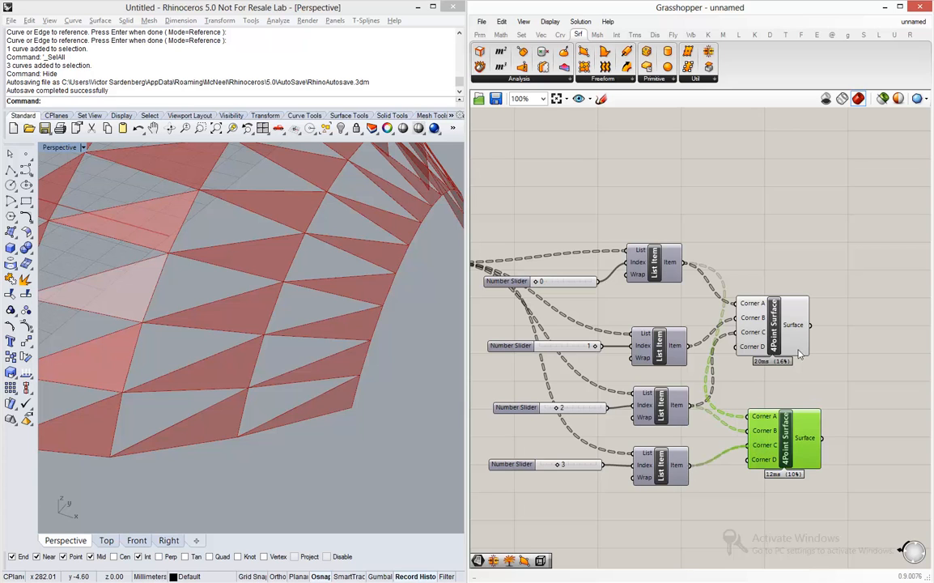
Step: Move both 4Point Surface components farther from the List Items and line them up above each other
drag(773, 332, 797, 305)
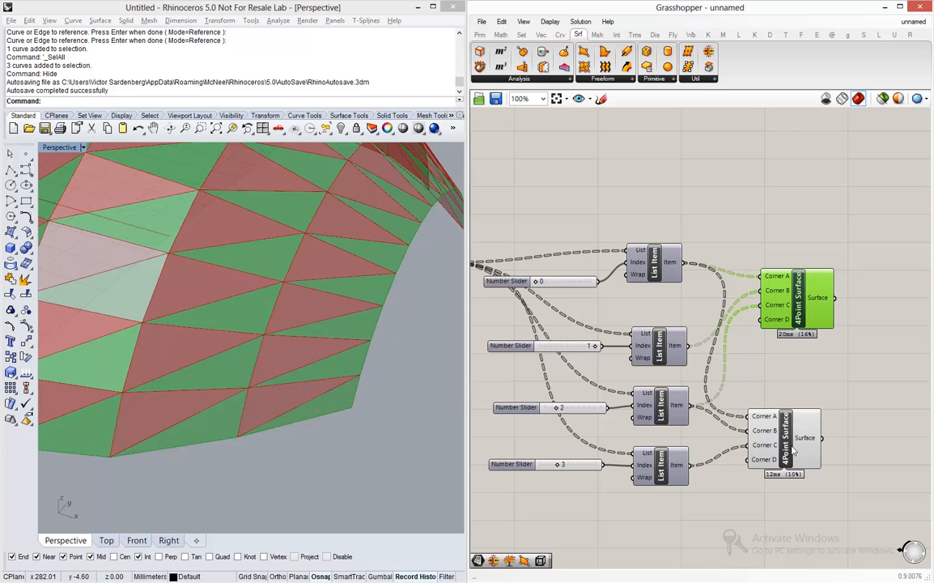
drag(790, 451, 827, 448)
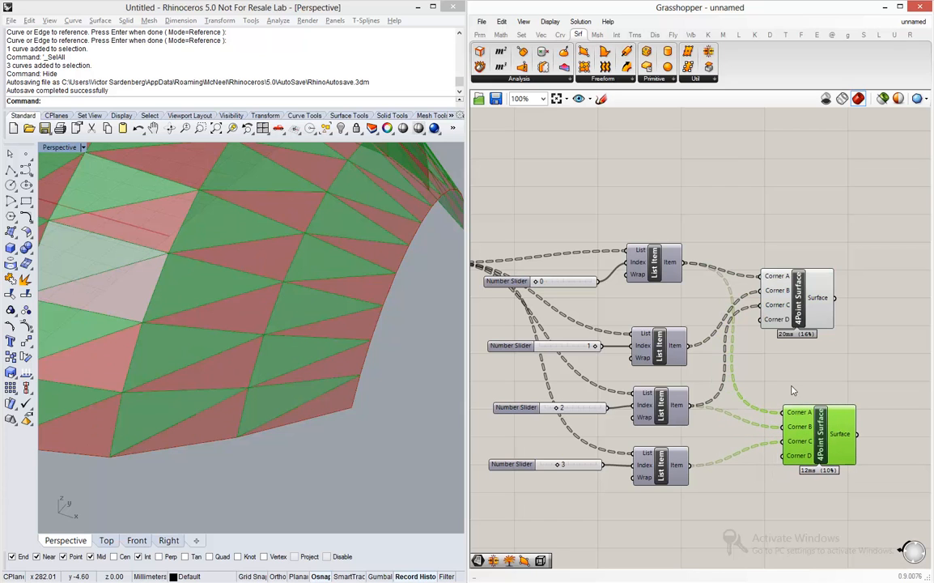
scroll(392, 392, down, 5)
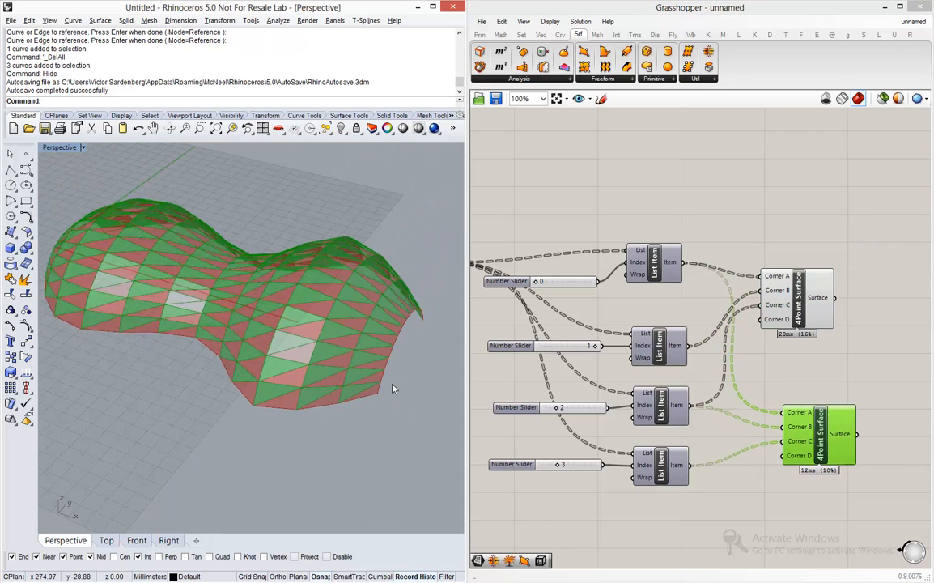
right_drag(392, 390, 411, 278)
scroll(300, 298, down, 7)
scroll(323, 302, up, 4)
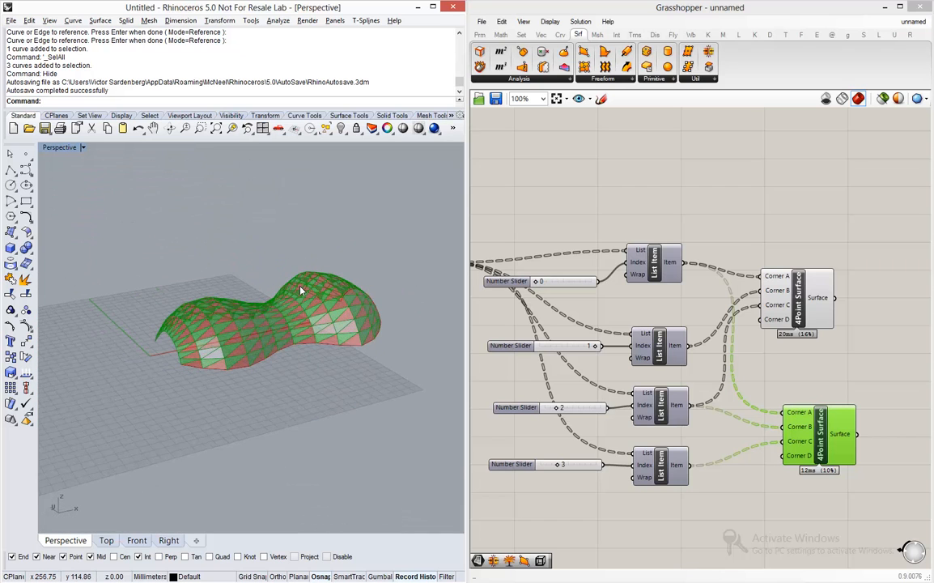
scroll(300, 290, up, 4)
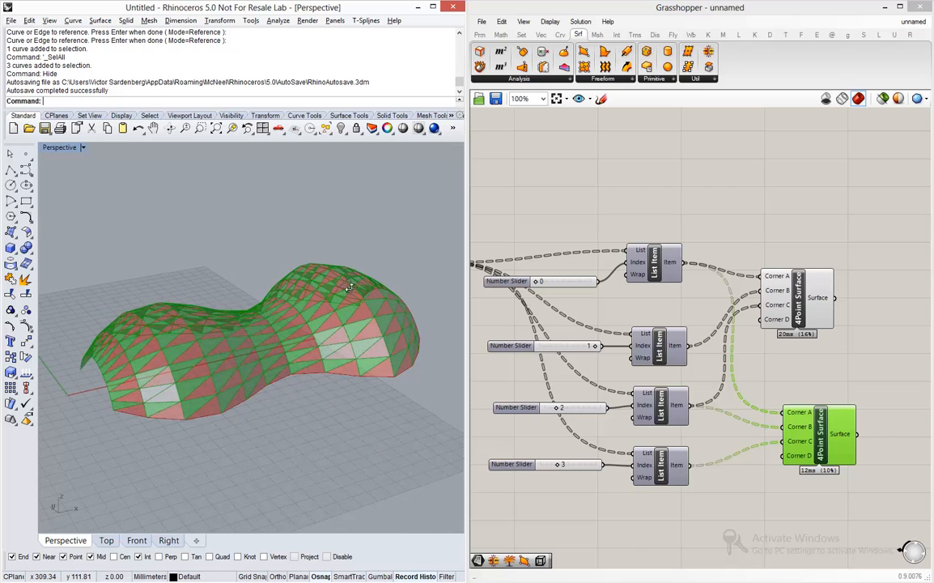
right_drag(348, 287, 346, 327)
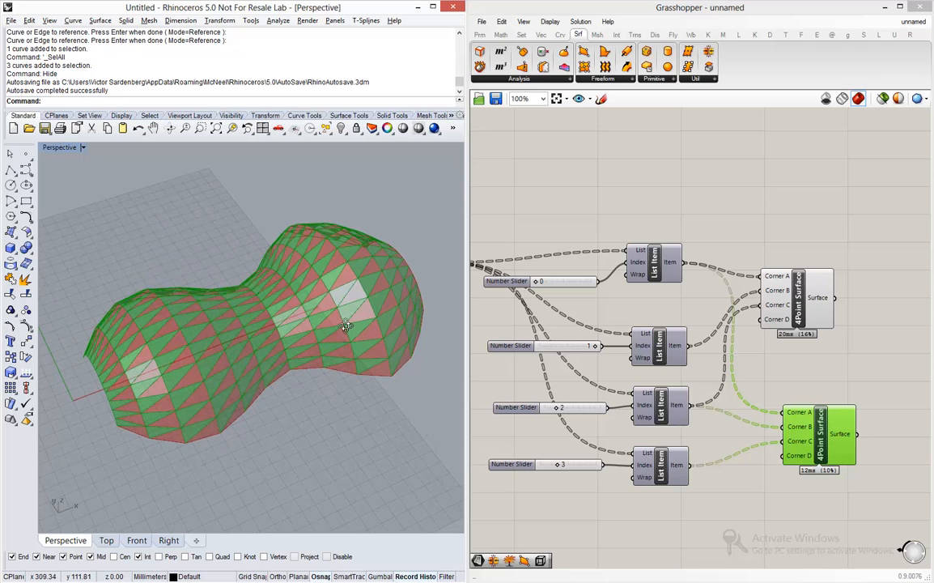
drag(801, 300, 822, 292)
click(825, 392)
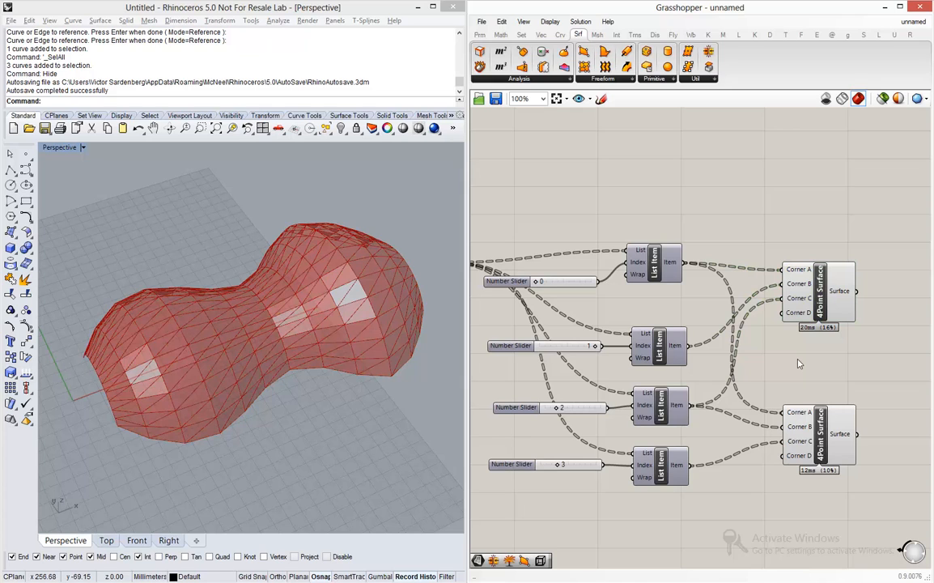
Step: Highlight the upper 4Point Surface's triangles and examine the triangulated shell from several angles
click(793, 306)
mouse_move(792, 310)
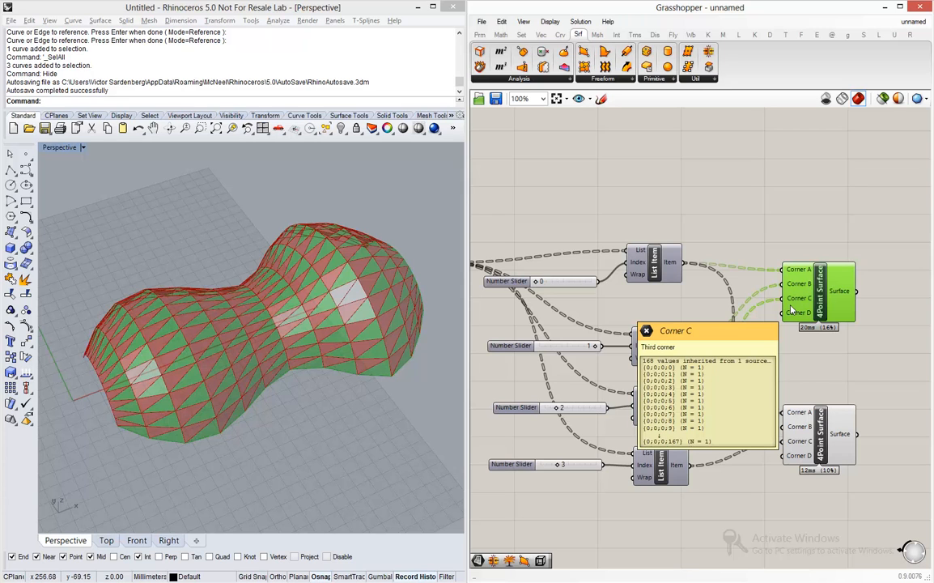
right_drag(252, 381, 272, 307)
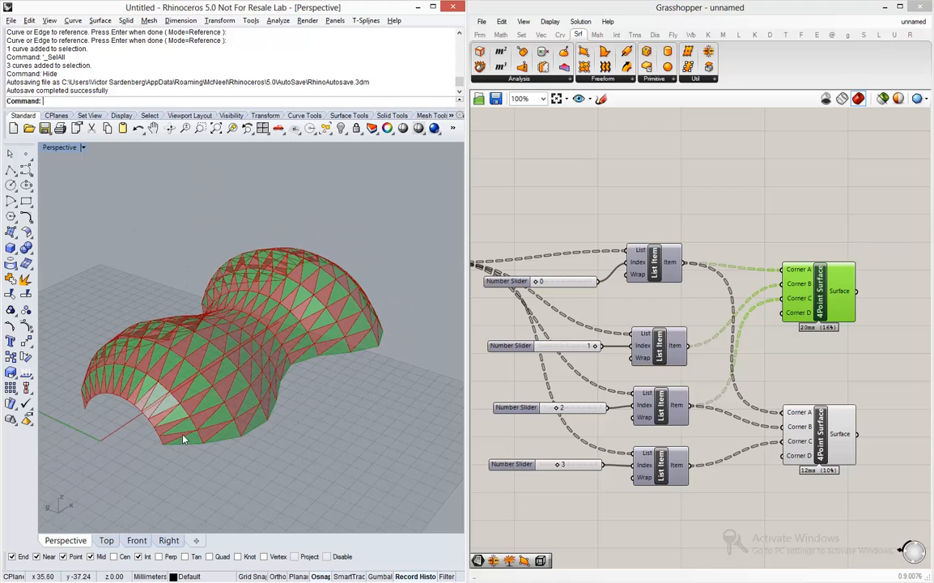
scroll(132, 313, up, 2)
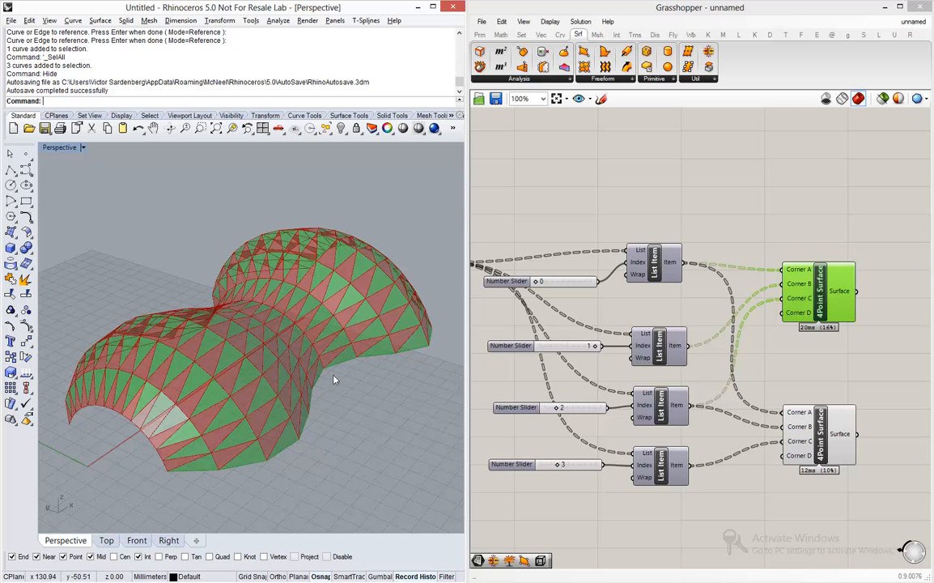
right_drag(427, 311, 258, 369)
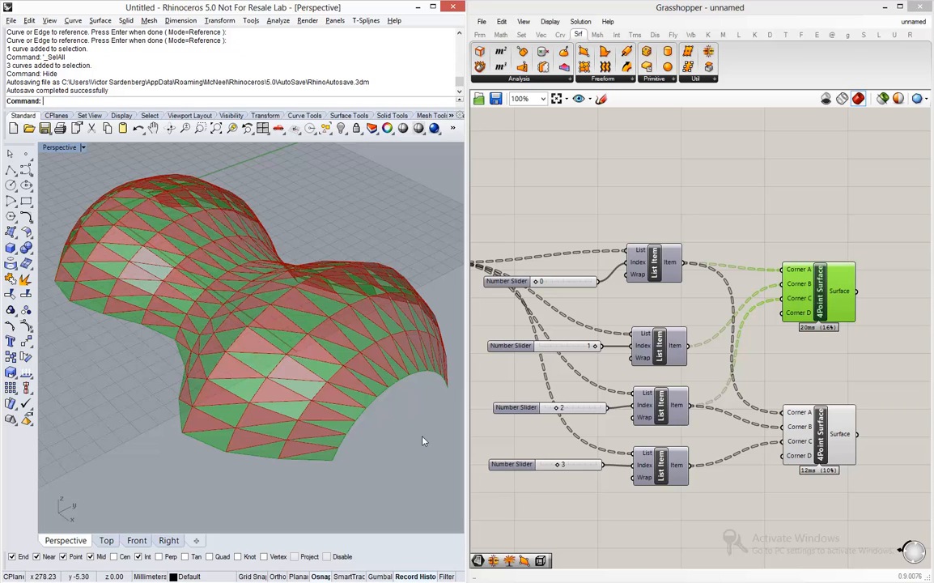
Step: Add a Surface parameter in the free canvas area beyond the two 4Point Surface components
right_drag(807, 410, 586, 407)
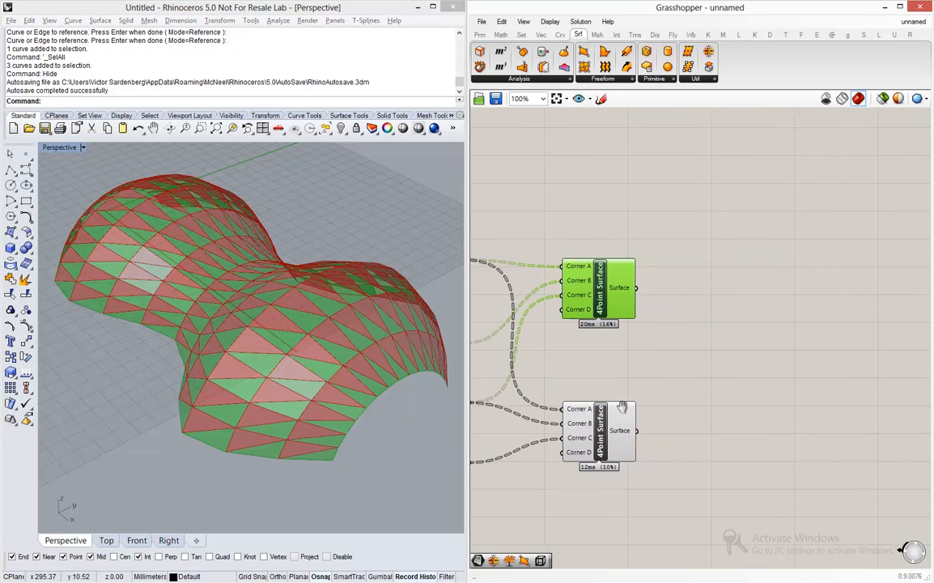
double_click(701, 353)
key(Escape)
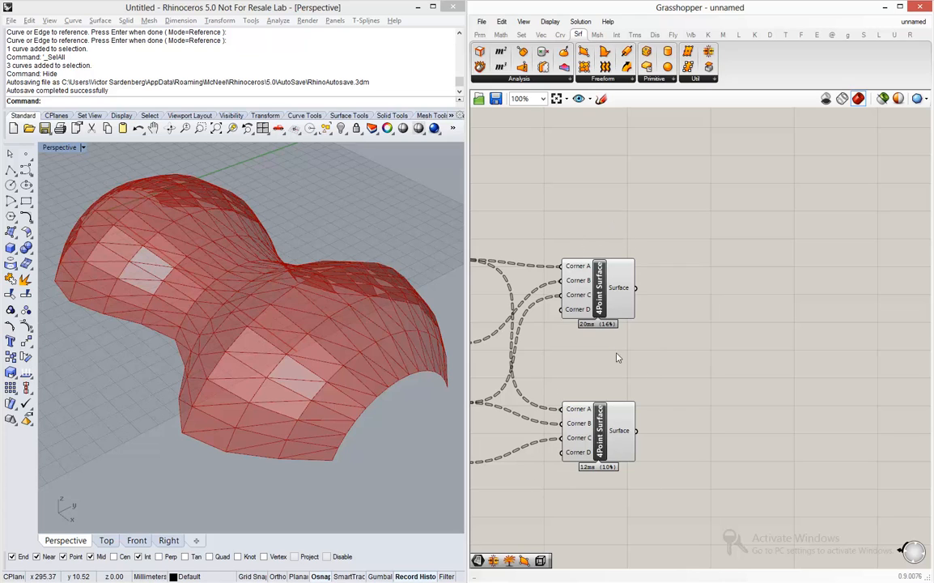
double_click(710, 363)
text(surface)
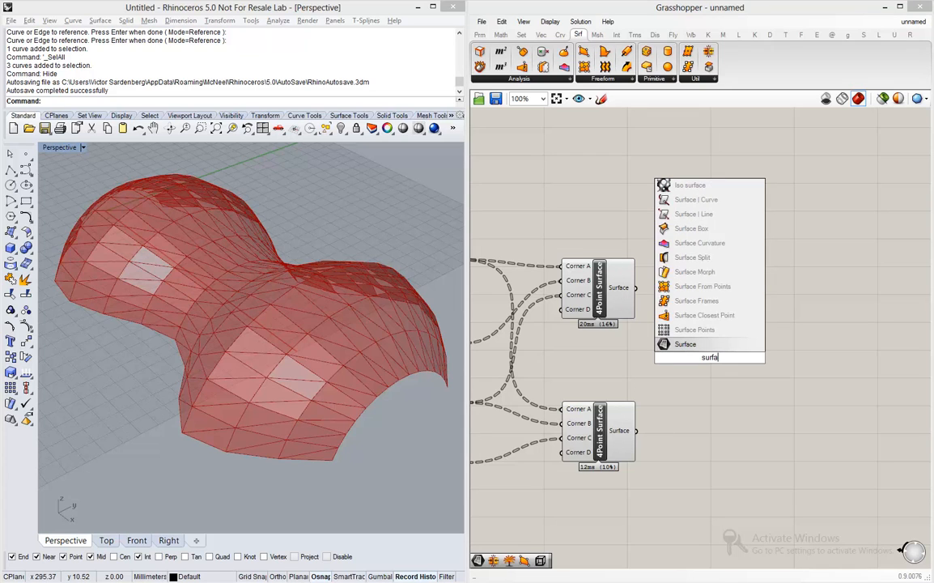
click(709, 349)
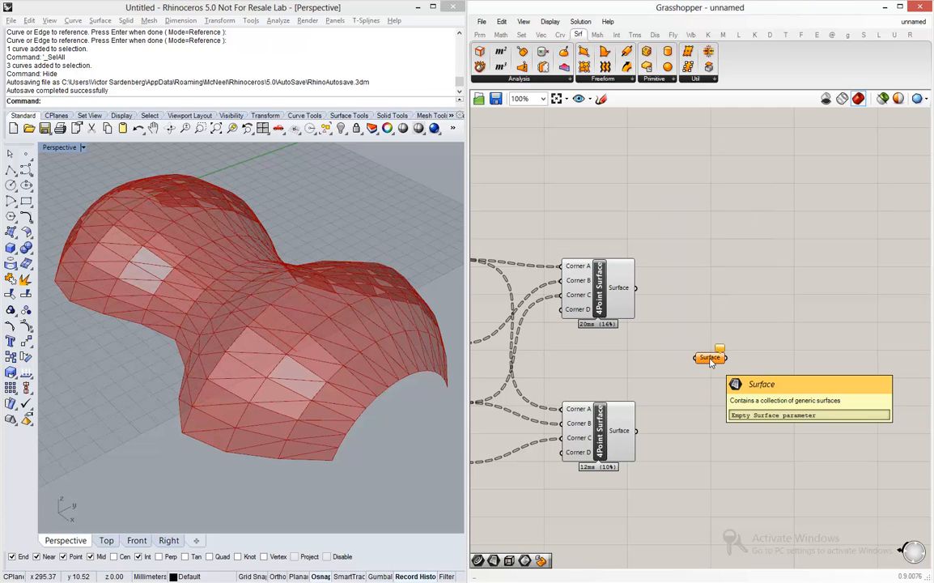
Step: Connect the outputs of both 4Point Surface components together into the single Surface parameter
drag(637, 288, 695, 357)
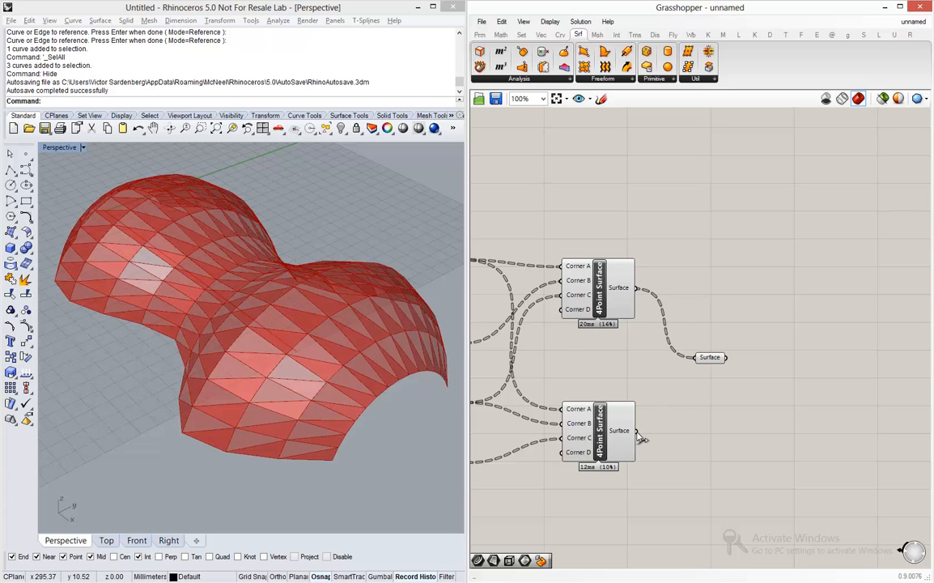
drag(637, 429, 699, 360)
drag(637, 432, 702, 358)
drag(636, 287, 698, 361)
mouse_move(637, 430)
mouse_down()
mouse_move(648, 438)
mouse_move(682, 366)
mouse_move(698, 360)
mouse_up()
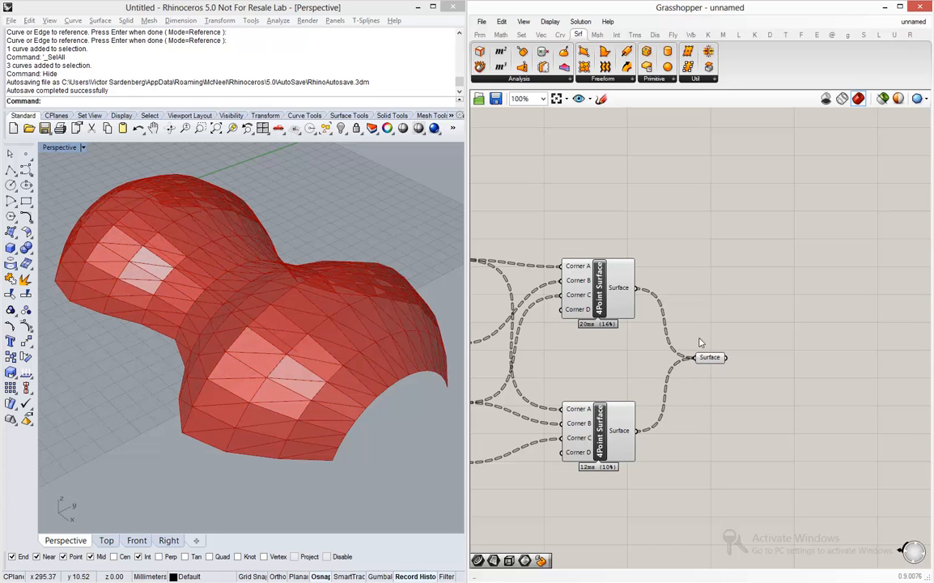
right_drag(754, 349, 697, 346)
click(652, 356)
click(688, 350)
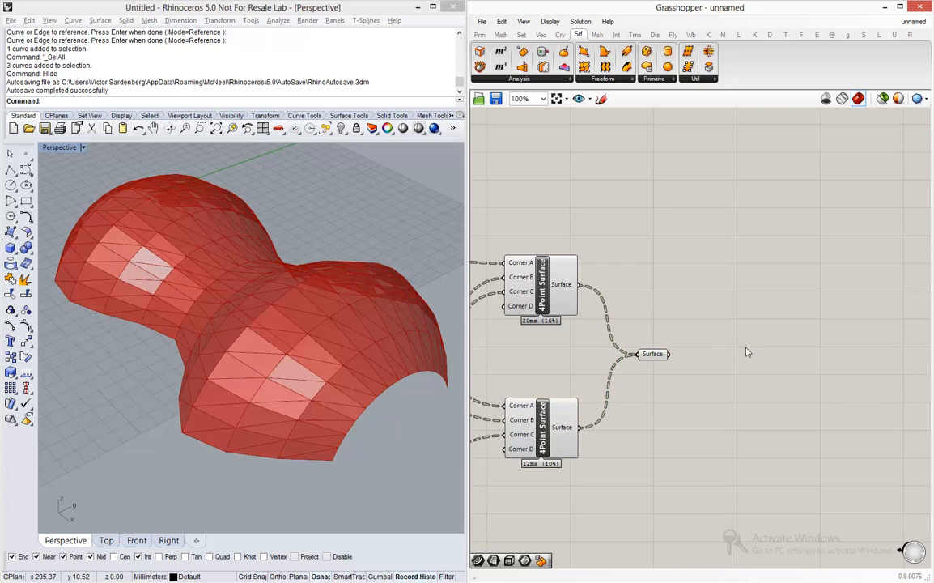
Step: Group the four List Items with their sliders, both 4Point Surfaces and the Surface parameter
scroll(704, 351, down, 6)
drag(753, 306, 652, 394)
scroll(698, 350, up, 3)
scroll(714, 340, up, 2)
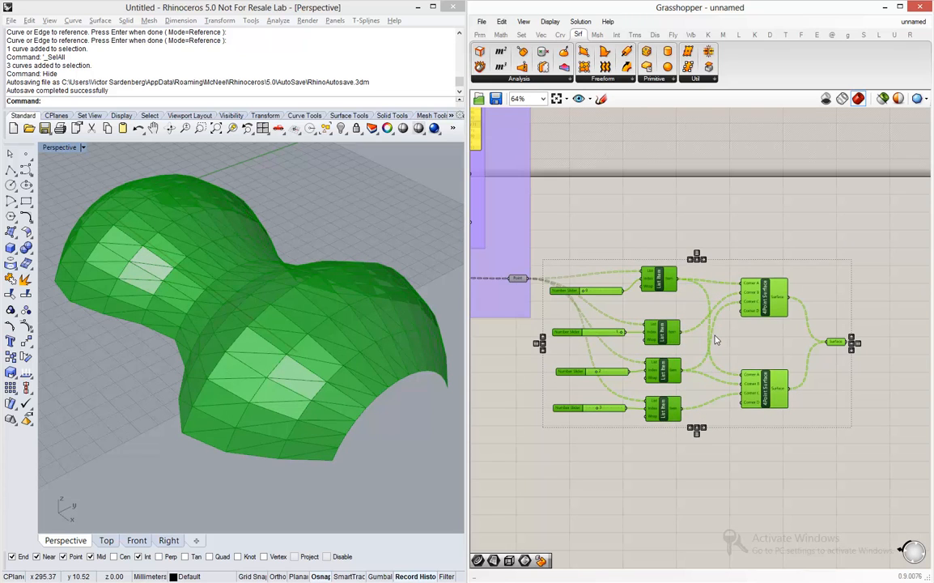
middle_click(714, 335)
click(715, 304)
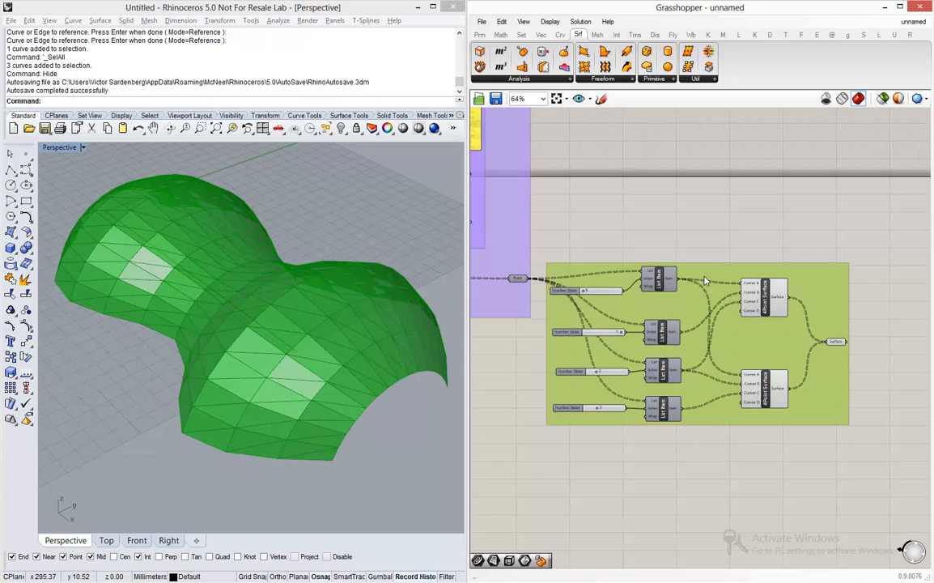
Step: Name the new component group TRIANGULOS
right_click(709, 293)
text(TR)
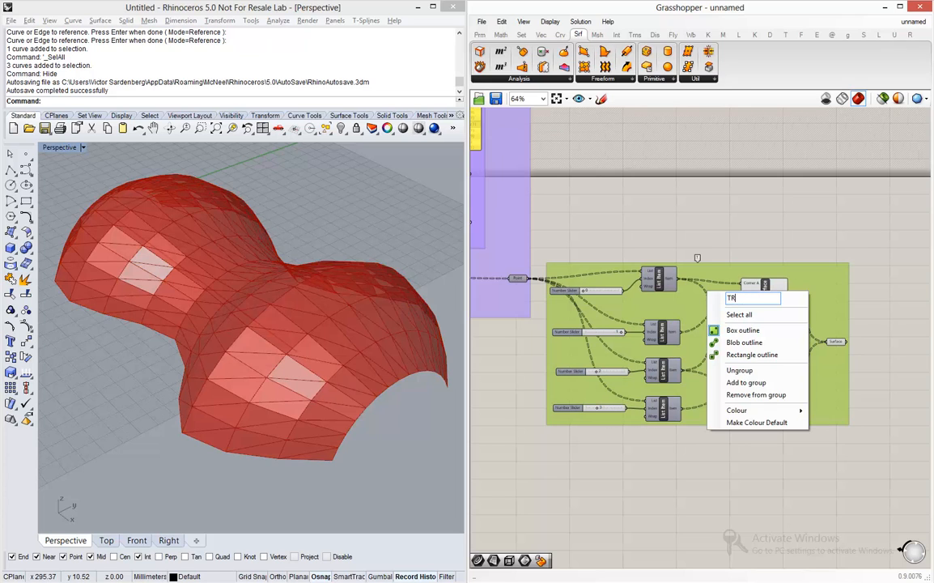
text(IANGLULOS)
key(Return)
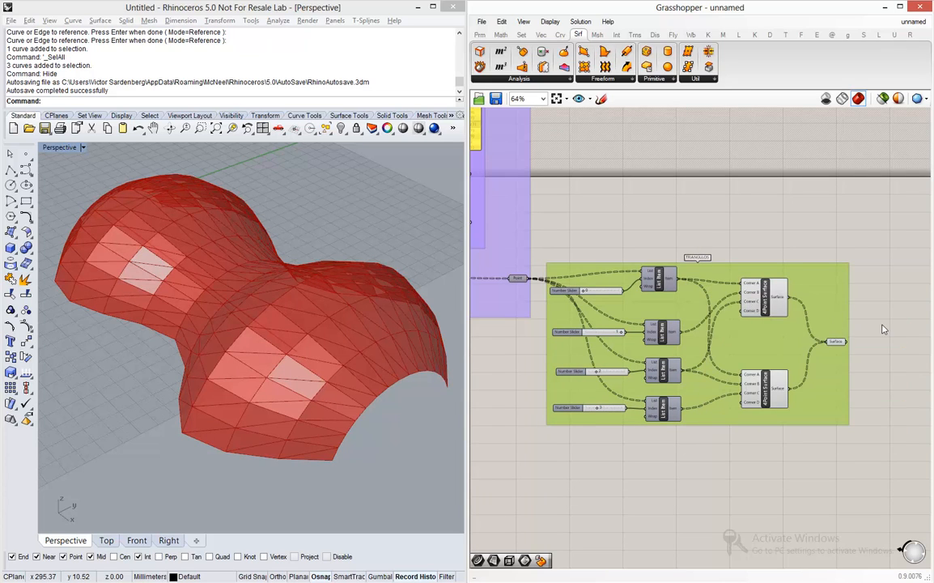
Step: Add a Text Tag component on the empty canvas beyond the TRIANGULOS group
scroll(884, 329, up, 3)
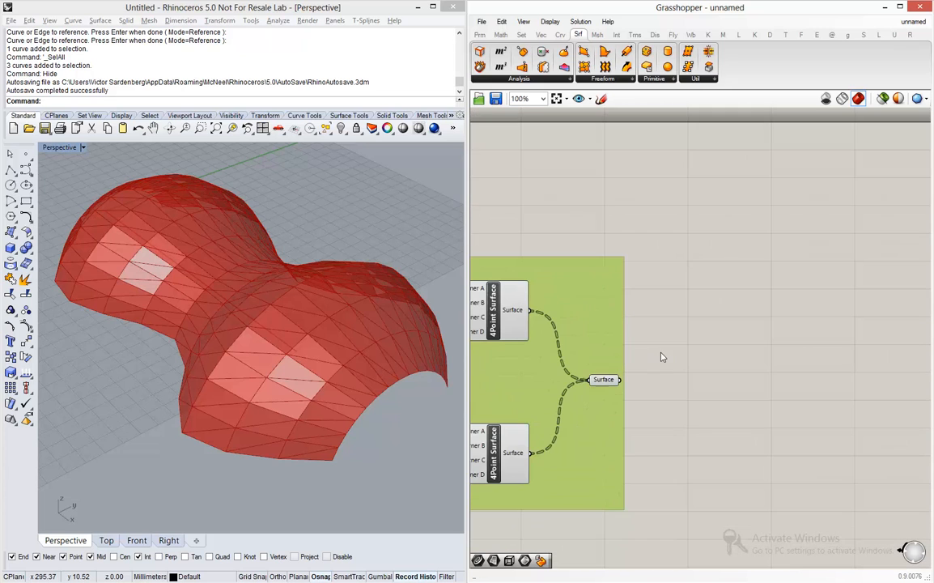
right_drag(720, 372, 698, 348)
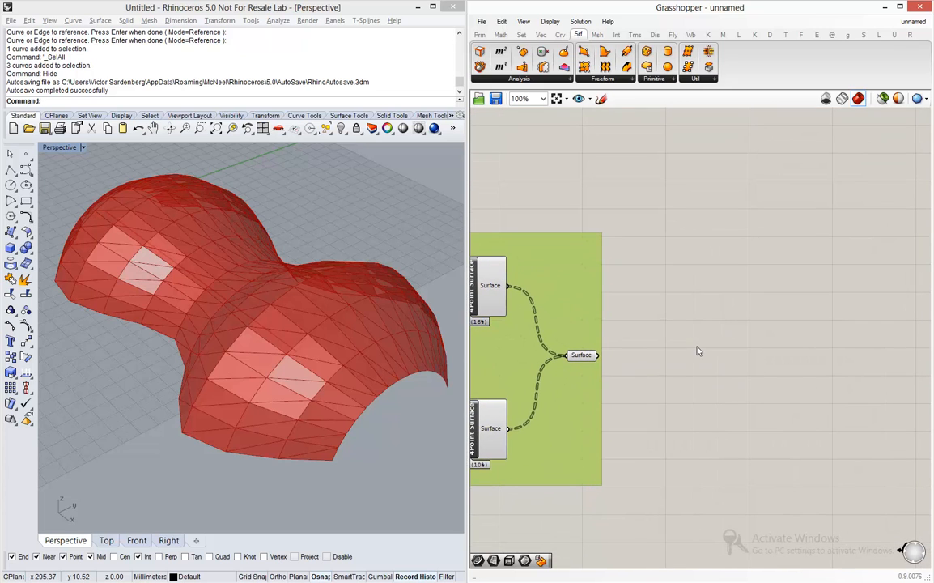
double_click(838, 244)
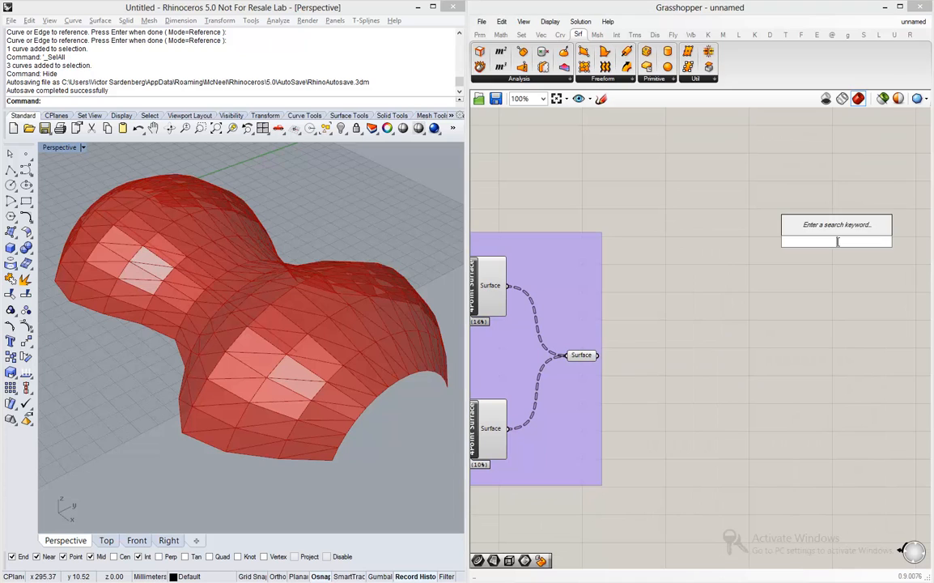
text(text ta)
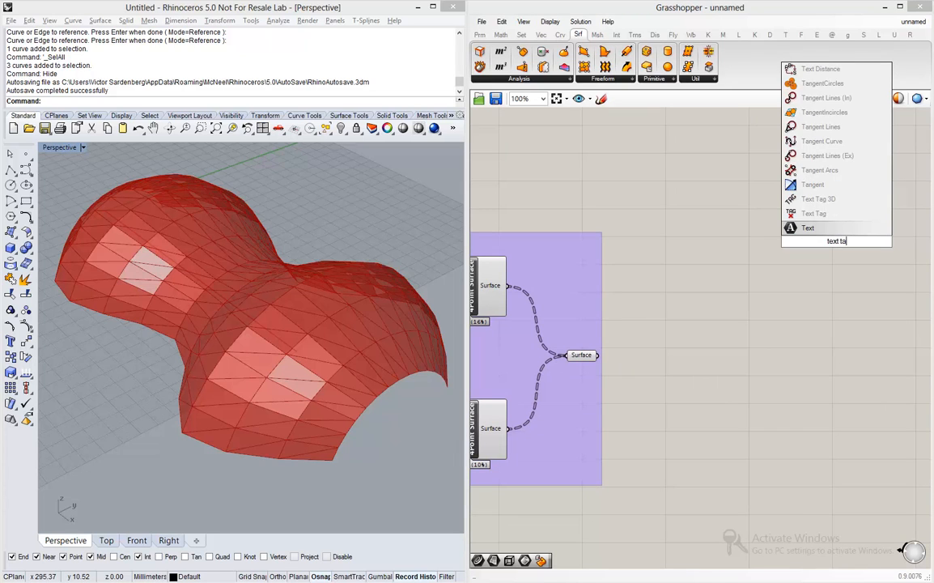
text(g)
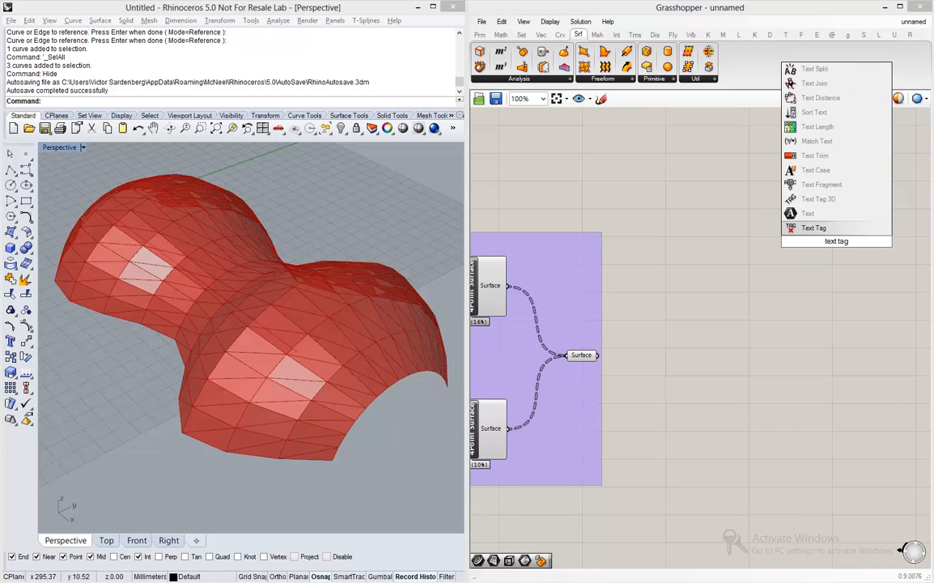
key(Return)
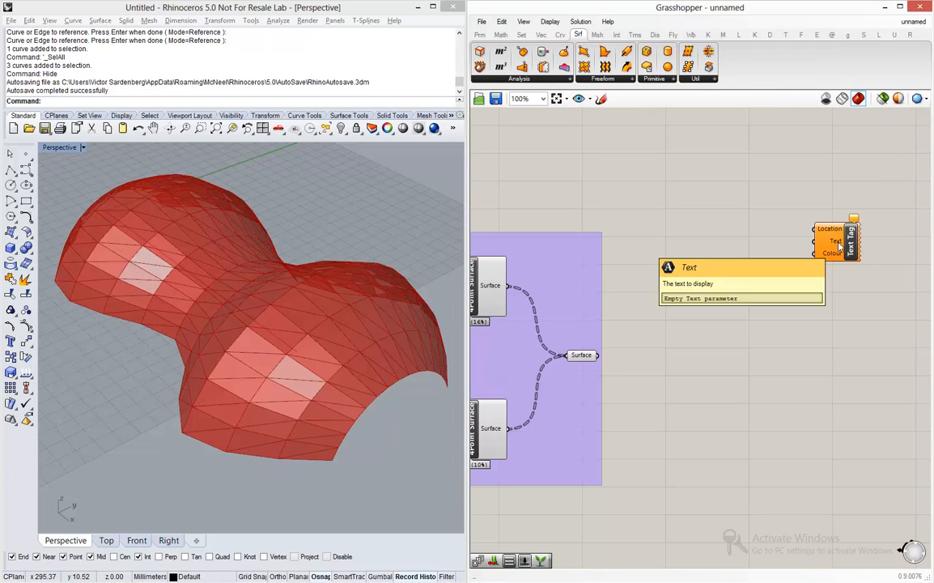
mouse_move(834, 232)
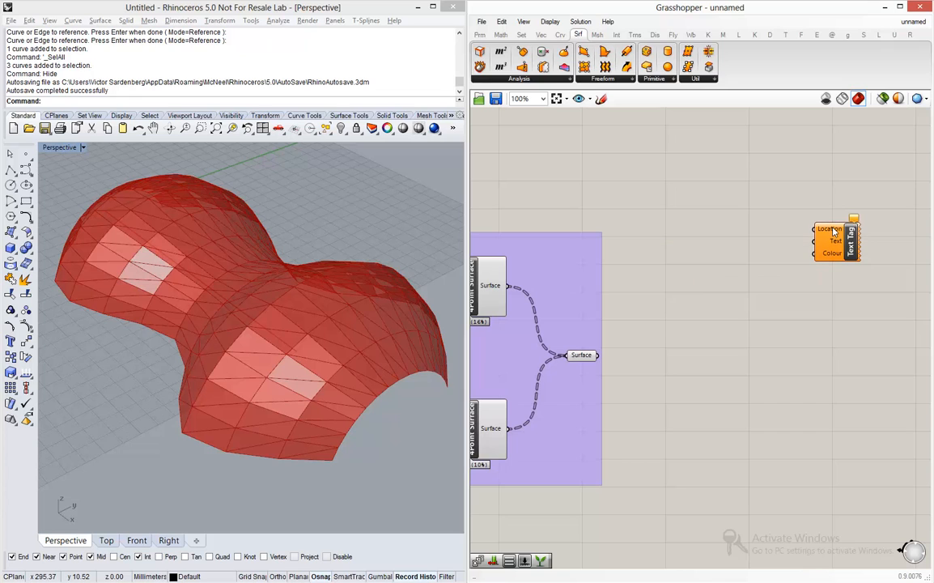
Step: Add an Evaluate Surface component beyond the TRIANGULOS group and feed its Surface input from the group's Surface parameter
click(582, 355)
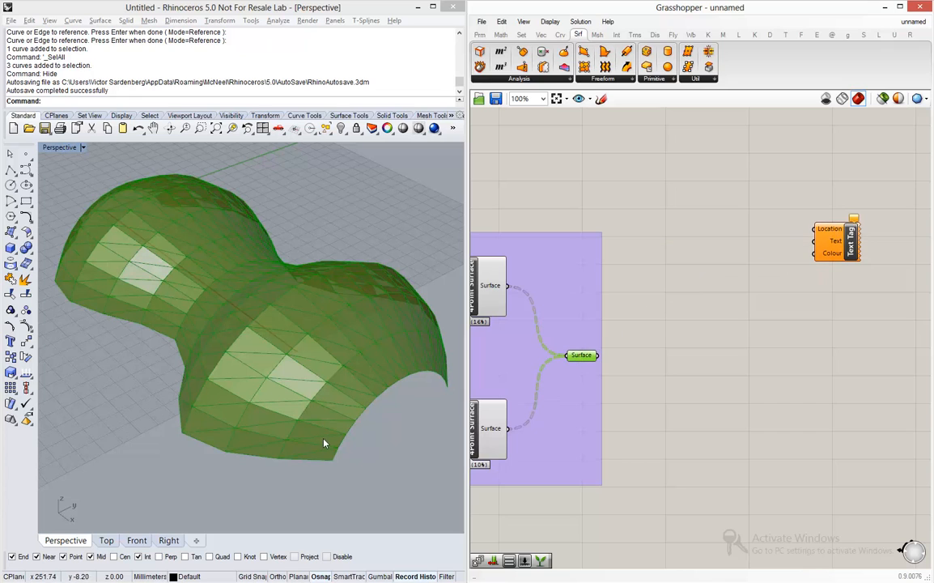
scroll(331, 446, up, 5)
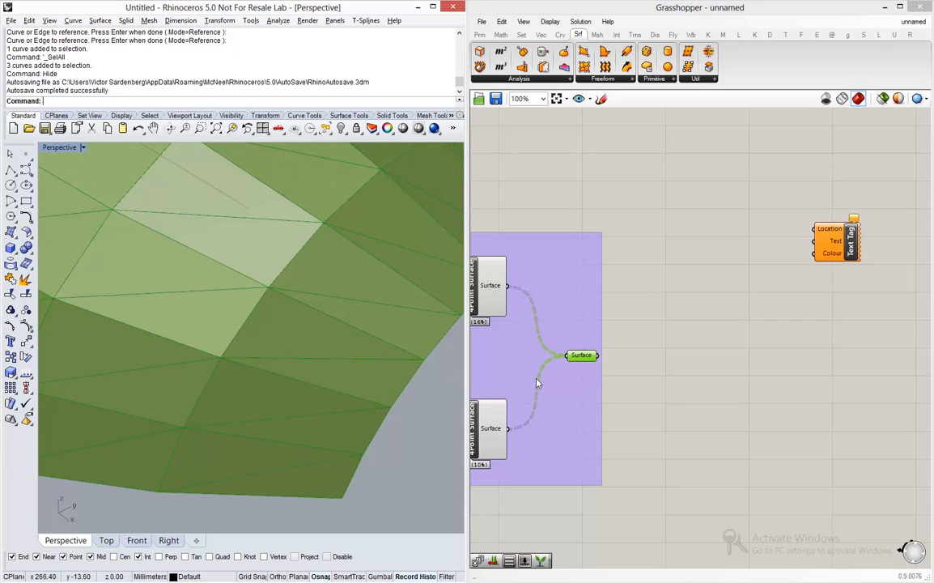
right_drag(641, 329, 613, 338)
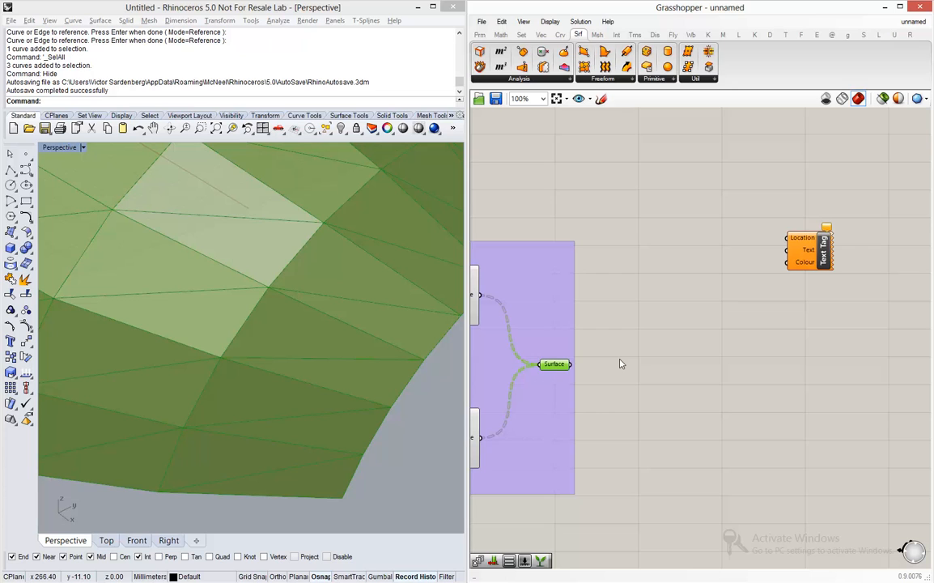
double_click(692, 258)
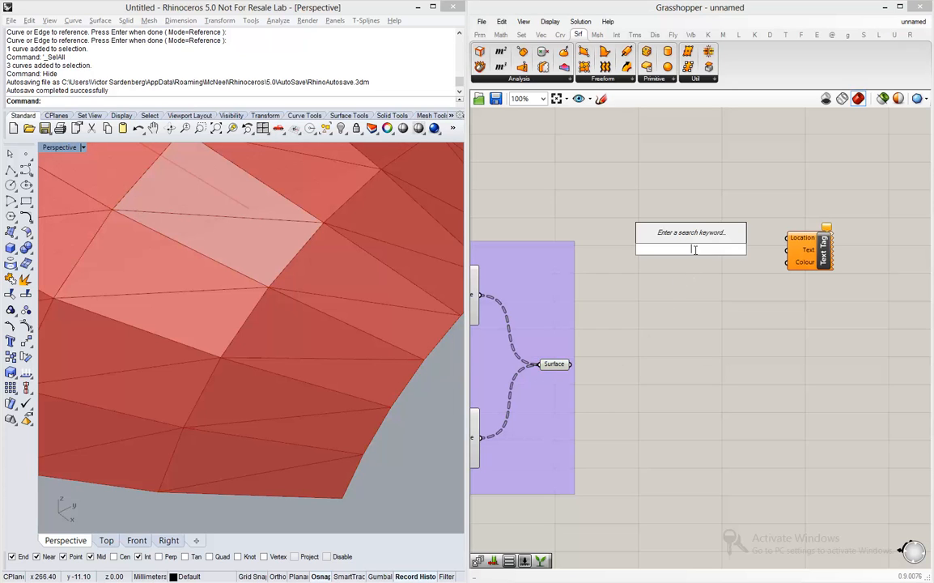
text(evaluate)
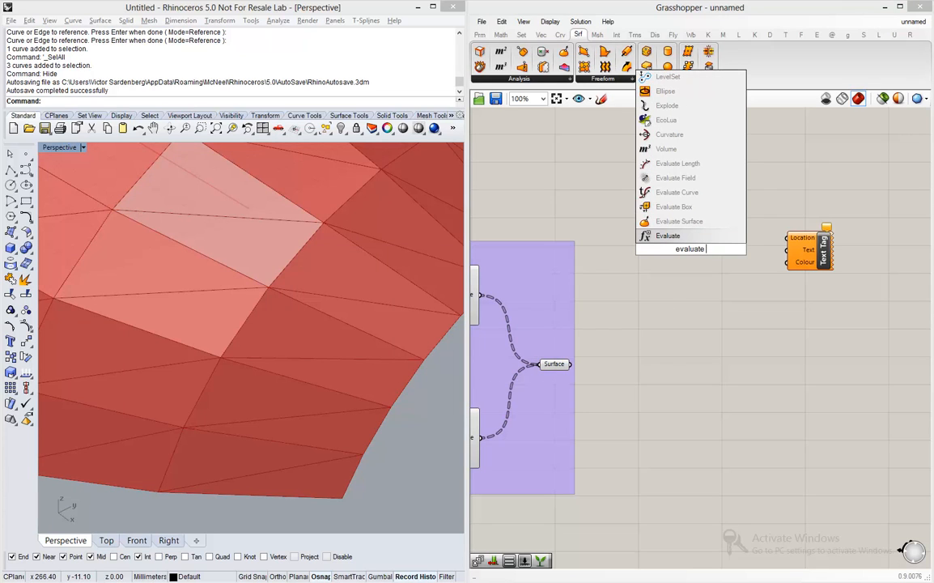
text( sur)
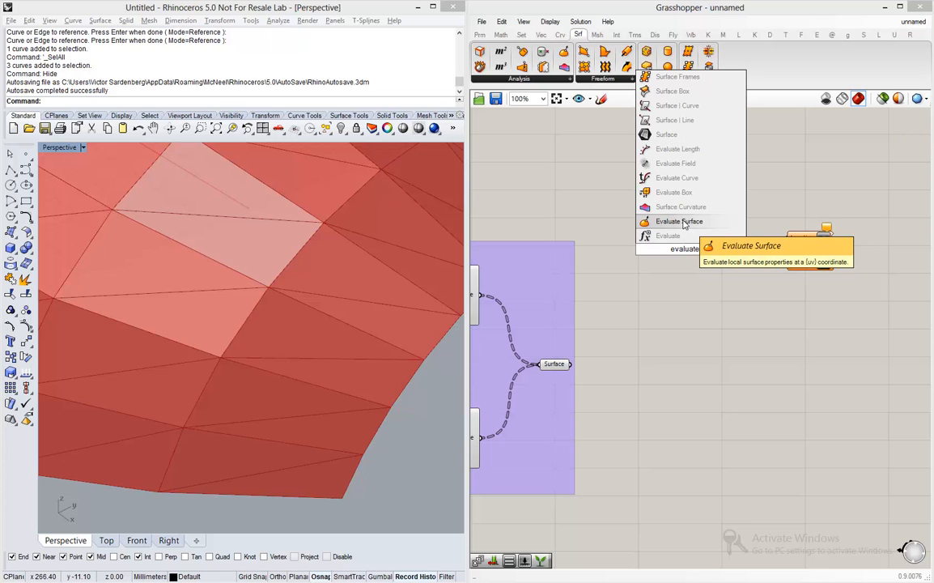
click(681, 222)
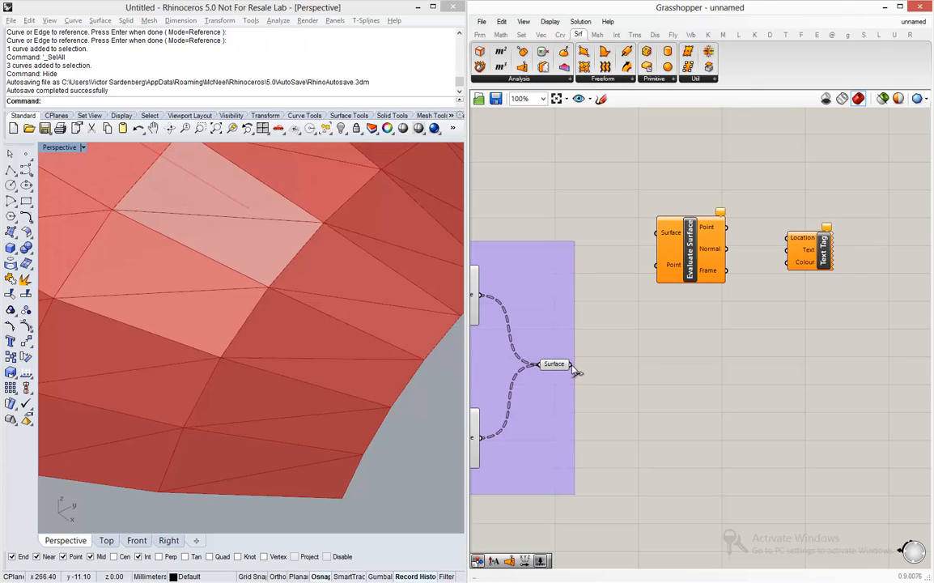
drag(571, 365, 656, 234)
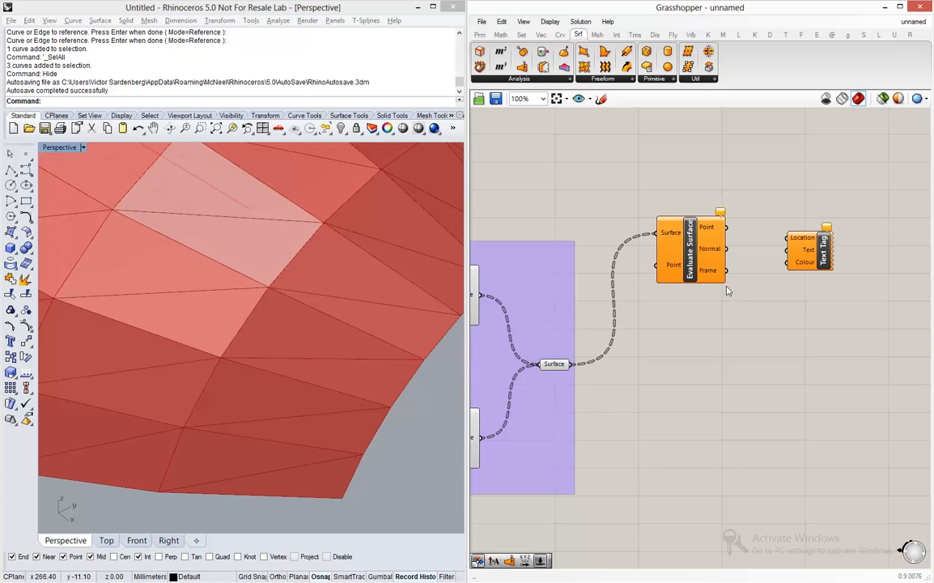
Step: Shift the Text Tag and Evaluate Surface components farther from the TRIANGULOS group to free up canvas space
drag(819, 236, 862, 248)
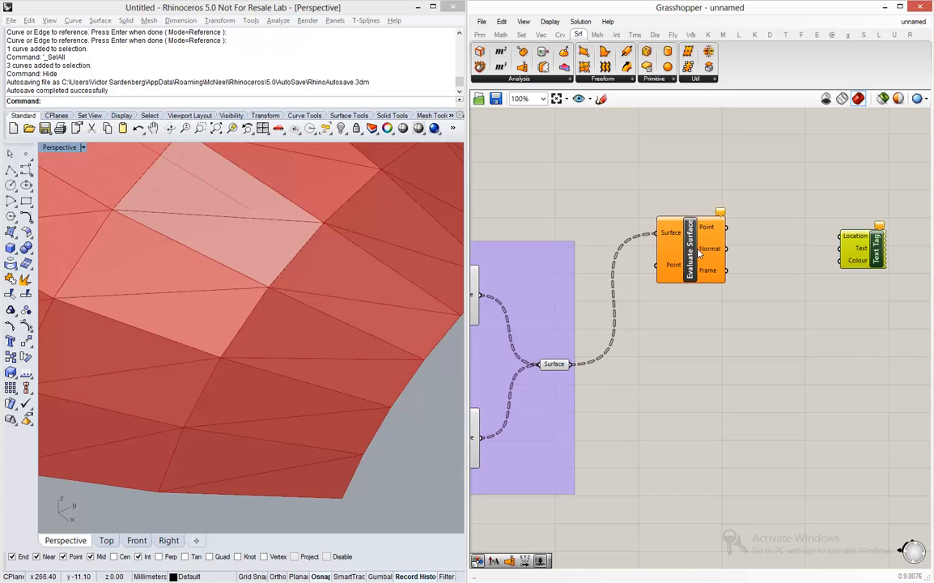
drag(698, 253, 733, 248)
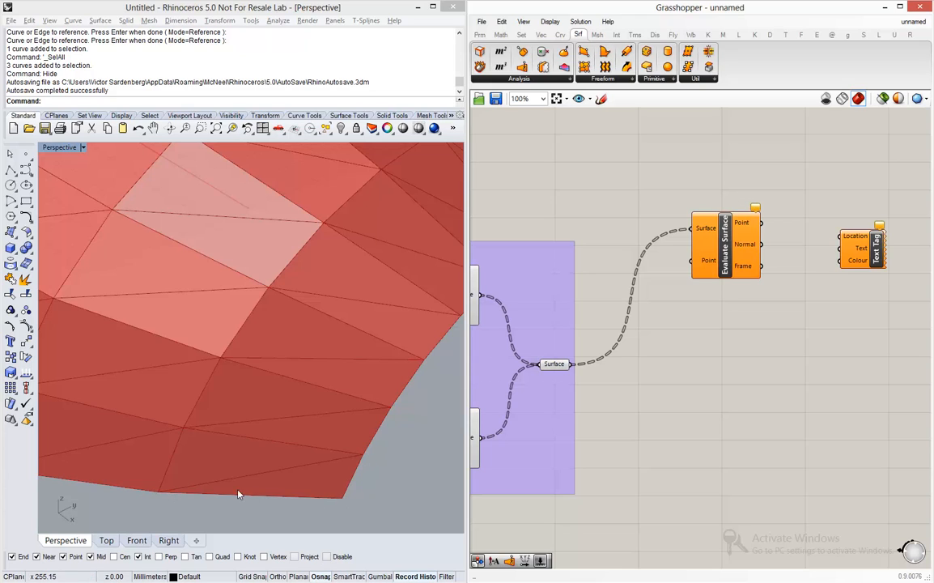
drag(724, 251, 750, 252)
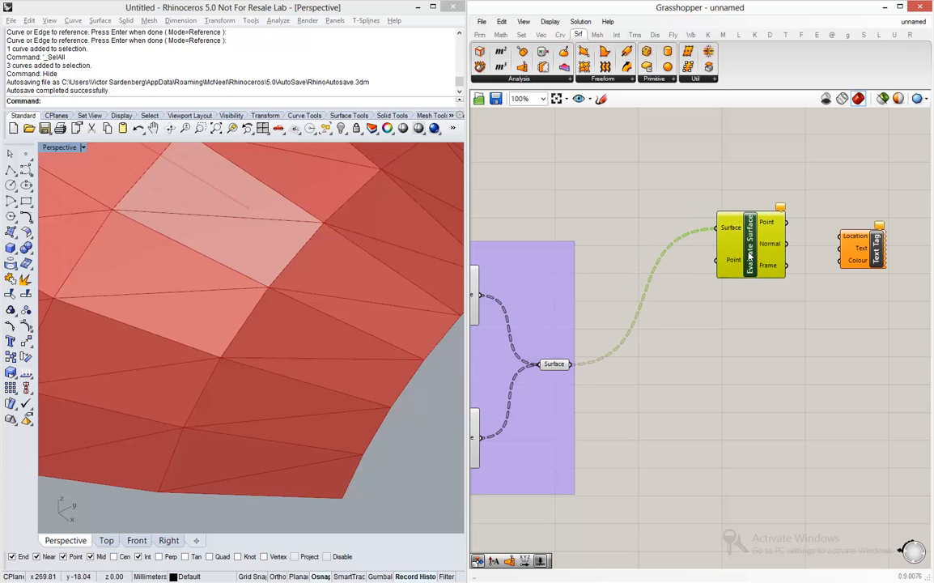
click(659, 289)
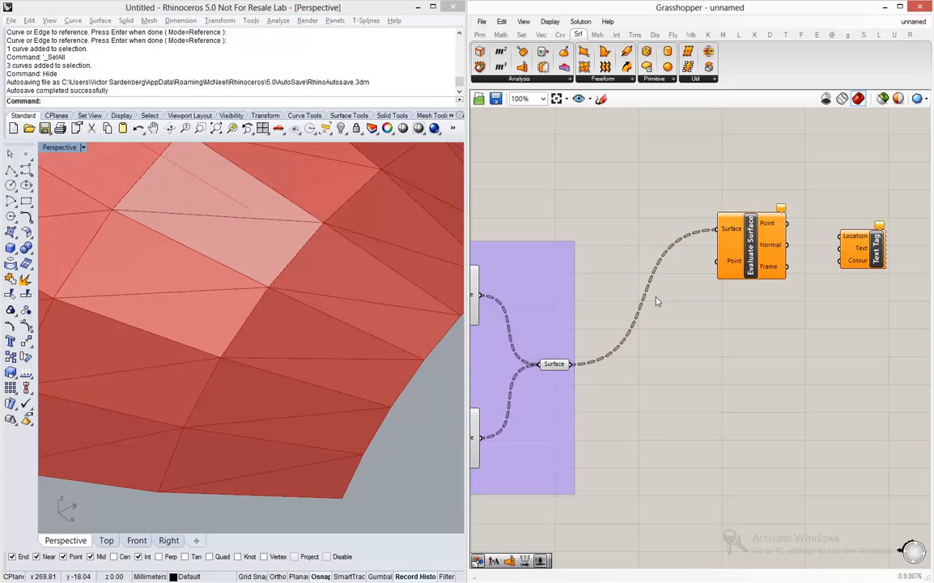
Step: Add an MD Slider, set its point to about 0.35, 0.38 and connect it to Evaluate Surface's Point input
double_click(657, 299)
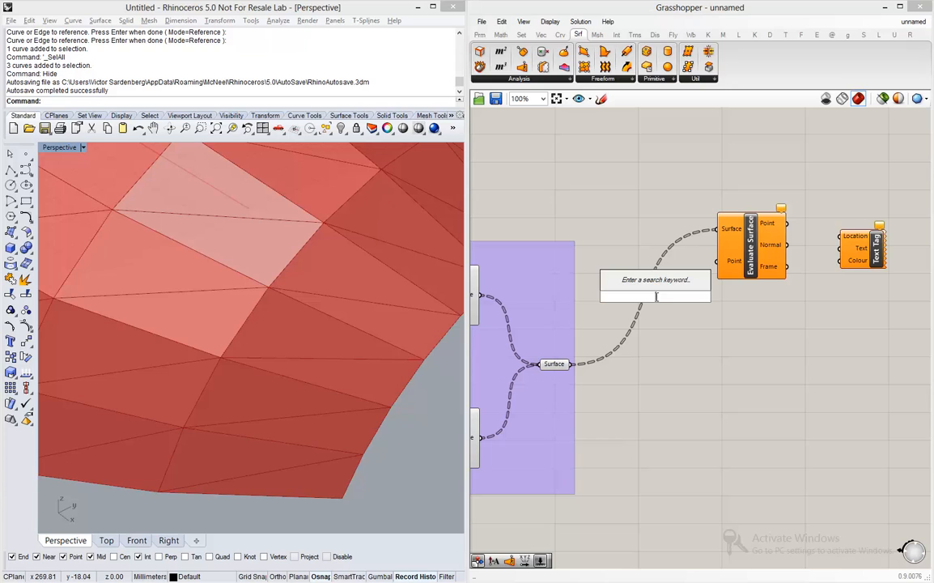
text(md)
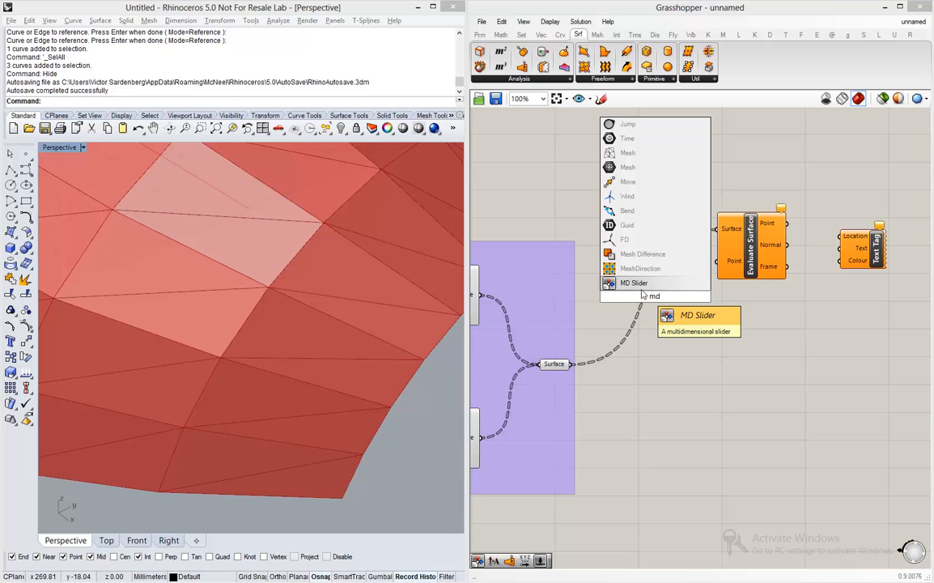
key(Return)
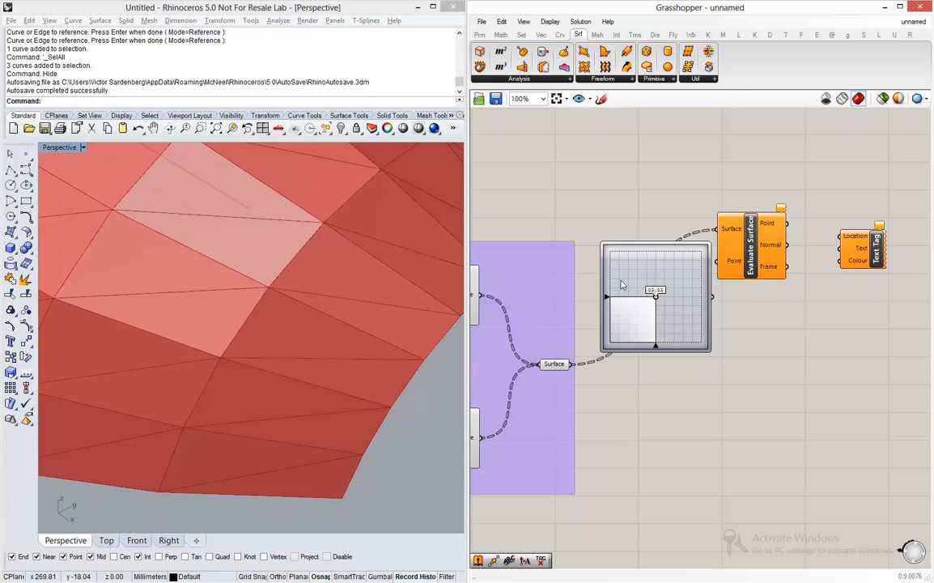
drag(657, 301, 610, 252)
drag(585, 318, 645, 314)
drag(713, 297, 726, 260)
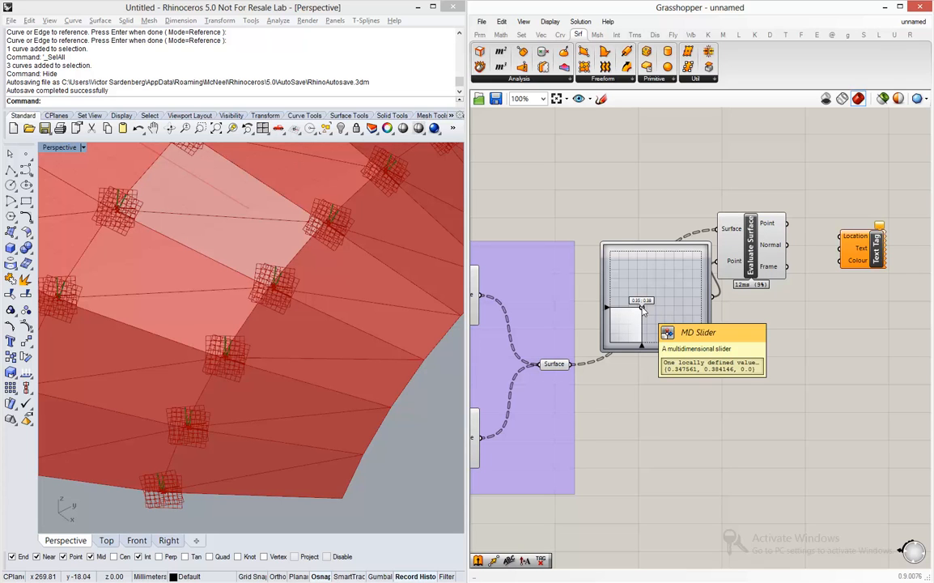
key(alt+Tab)
key(alt+Tab)
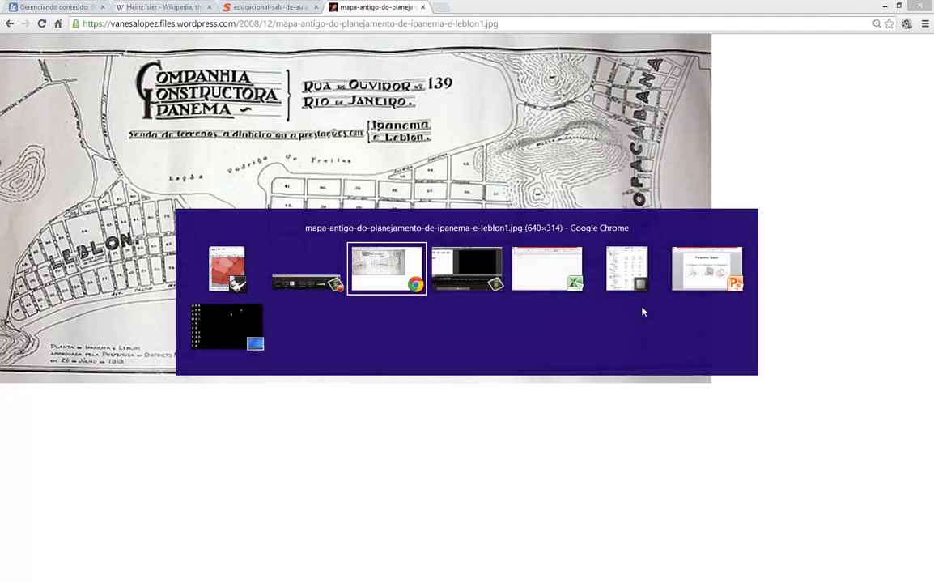
key(alt+Tab)
key(alt+Tab)
key(alt+Tab)
key(alt+Tab)
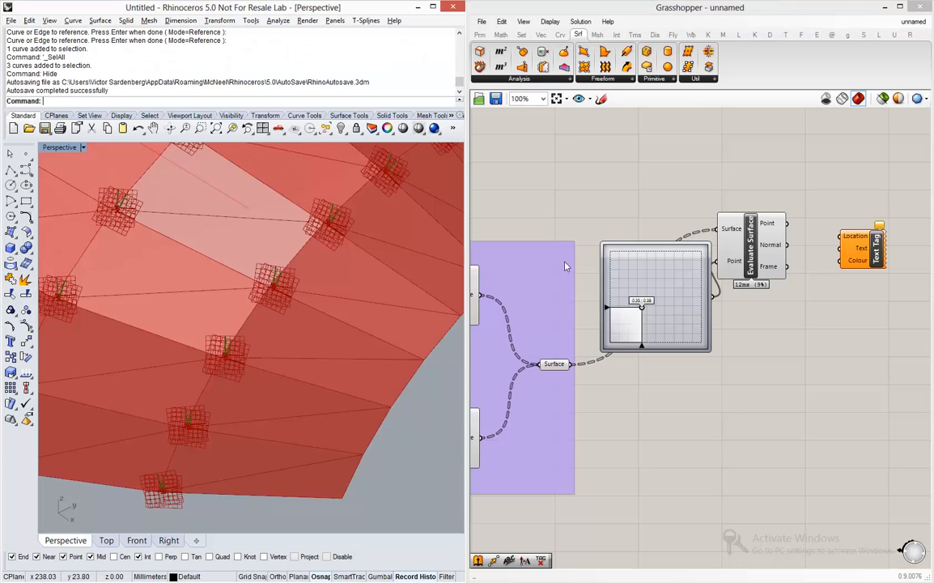
Step: Move Evaluate Surface clear of the MD Slider and set the slider's point to 0.57, 0.57
drag(753, 252, 766, 243)
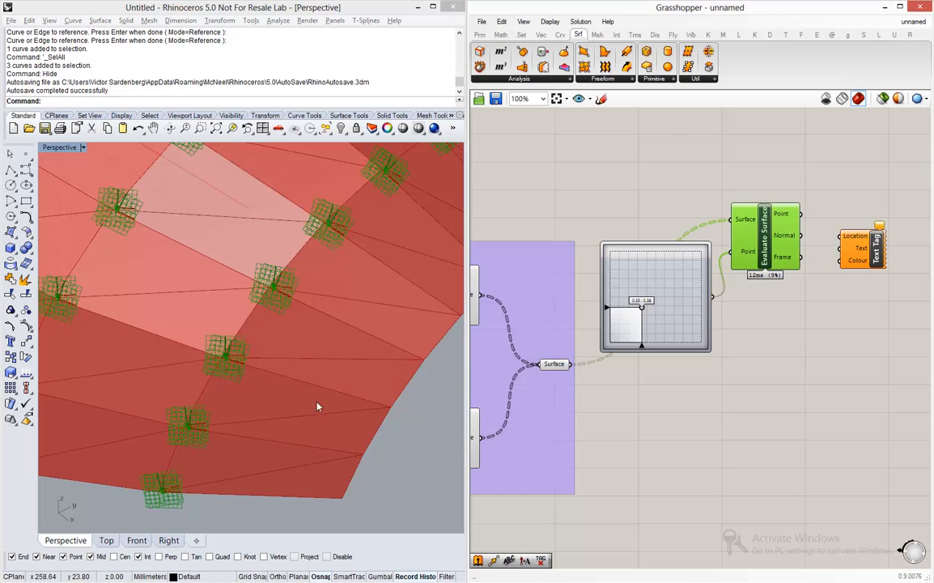
scroll(166, 485, up, 5)
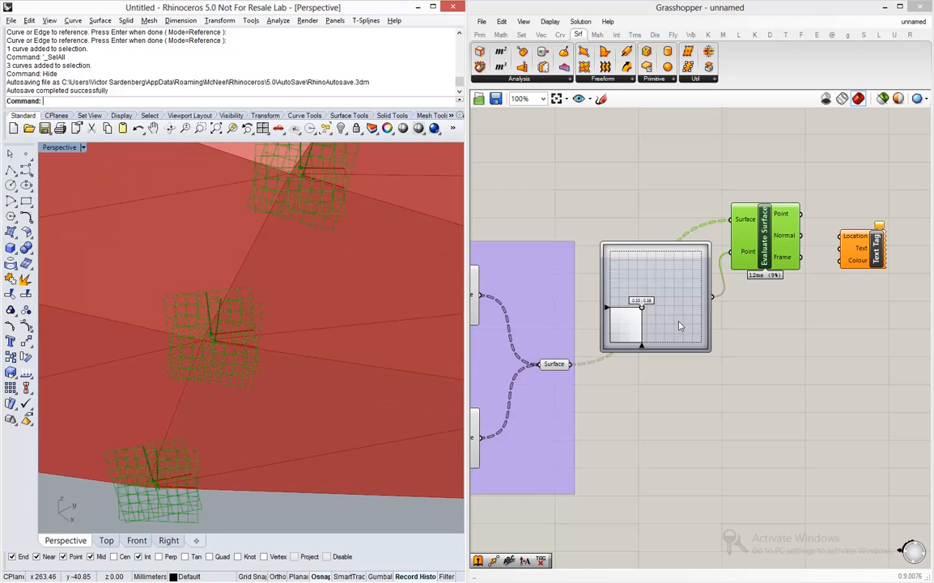
drag(642, 310, 661, 290)
click(628, 179)
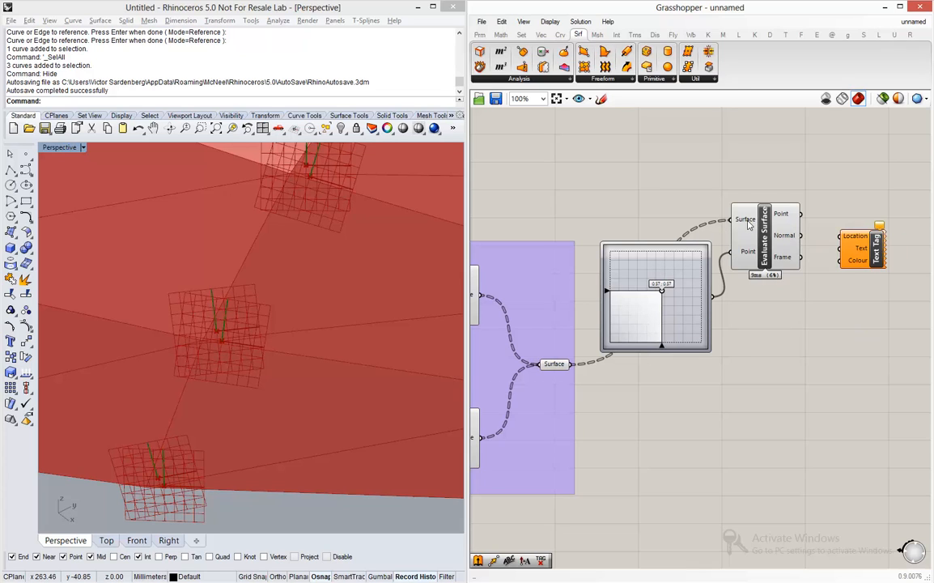
Step: Reparameterize the Surface input of the Evaluate Surface component
mouse_move(749, 225)
right_click(748, 225)
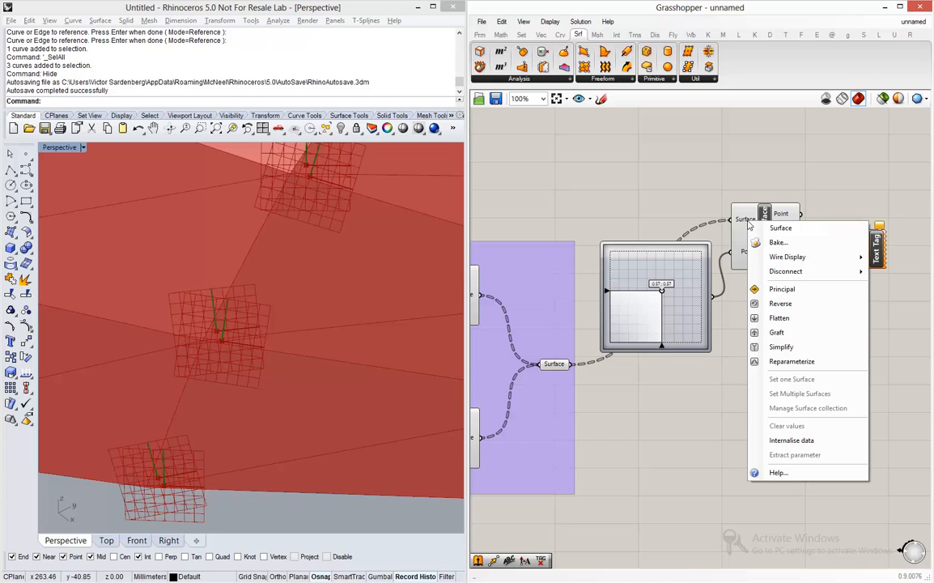
click(791, 362)
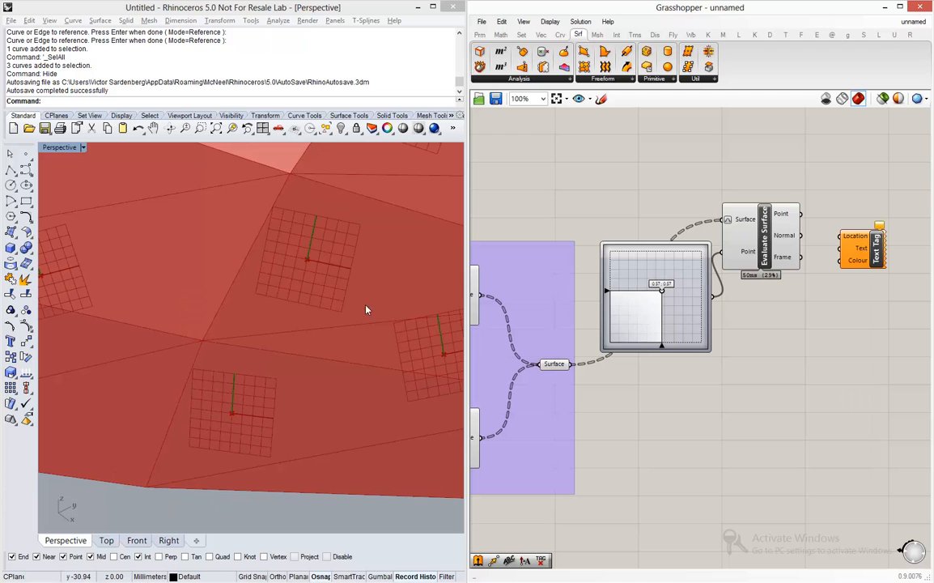
Step: Test the MD Slider at its maximum corner and set its point to about 0.41, 0.27
scroll(279, 331, down, 5)
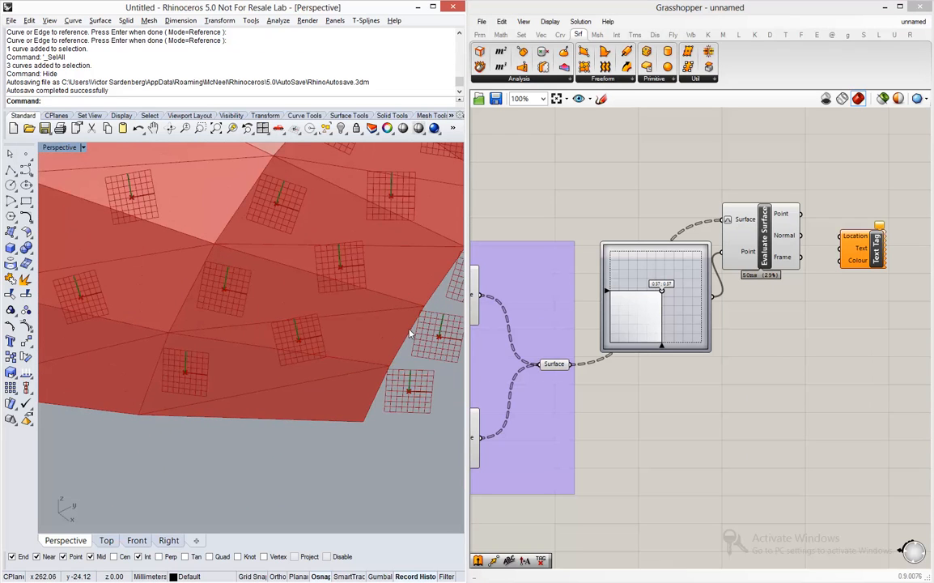
drag(664, 295, 701, 253)
right_drag(298, 322, 304, 345)
drag(701, 254, 650, 323)
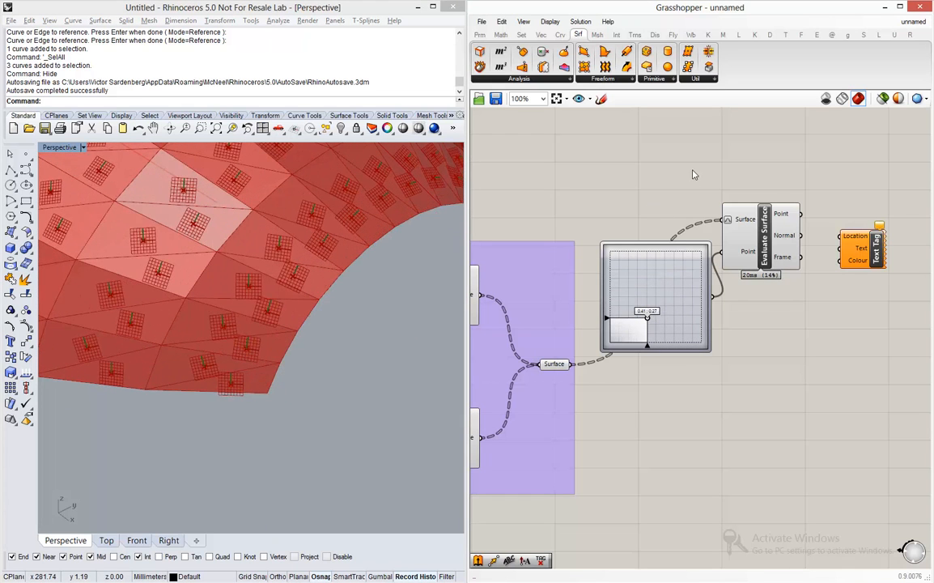
Step: Sketch a closed, wavy four-sided surface outline in black on the canvas above the Evaluate Surface component
right_drag(693, 174, 669, 323)
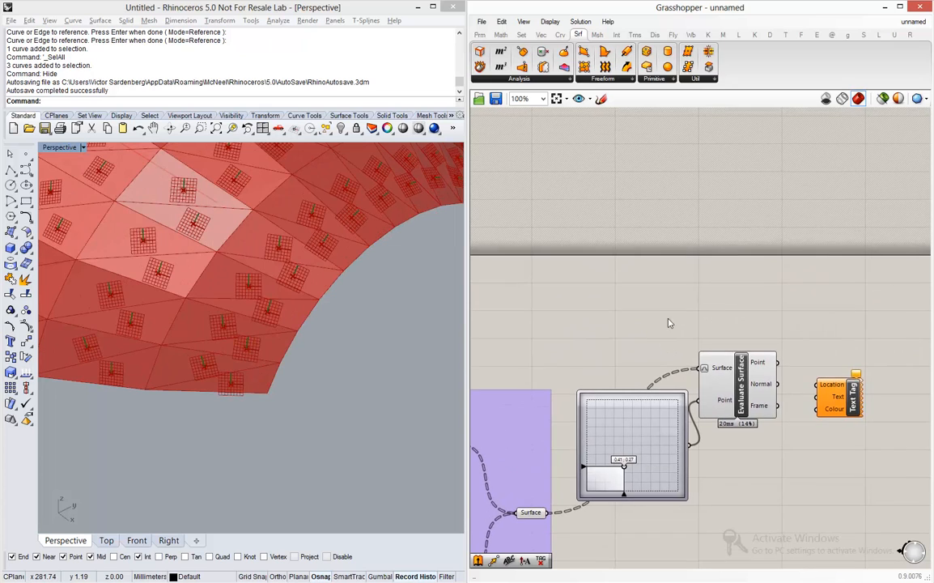
click(601, 99)
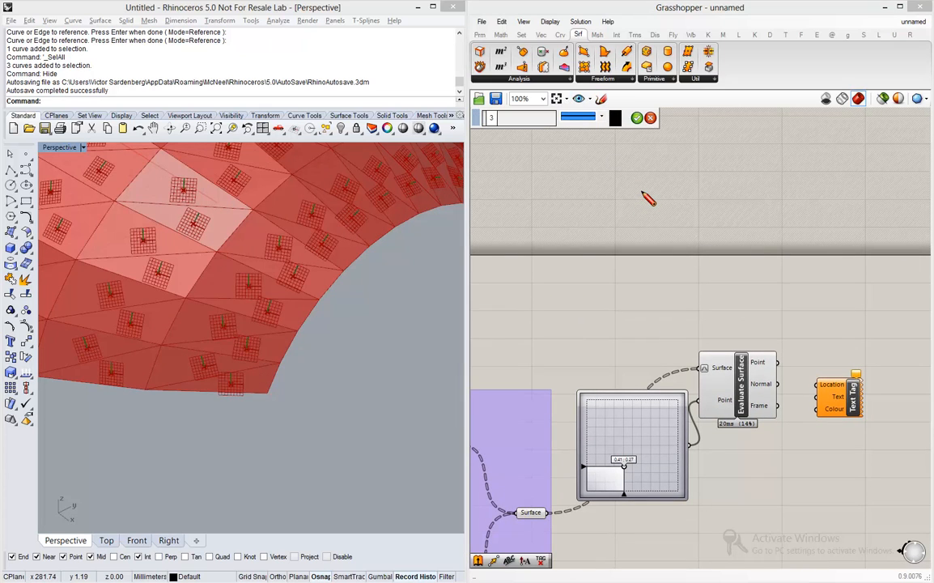
mouse_move(642, 192)
mouse_down()
mouse_move(636, 293)
mouse_move(662, 301)
mouse_move(715, 289)
mouse_move(733, 304)
mouse_up()
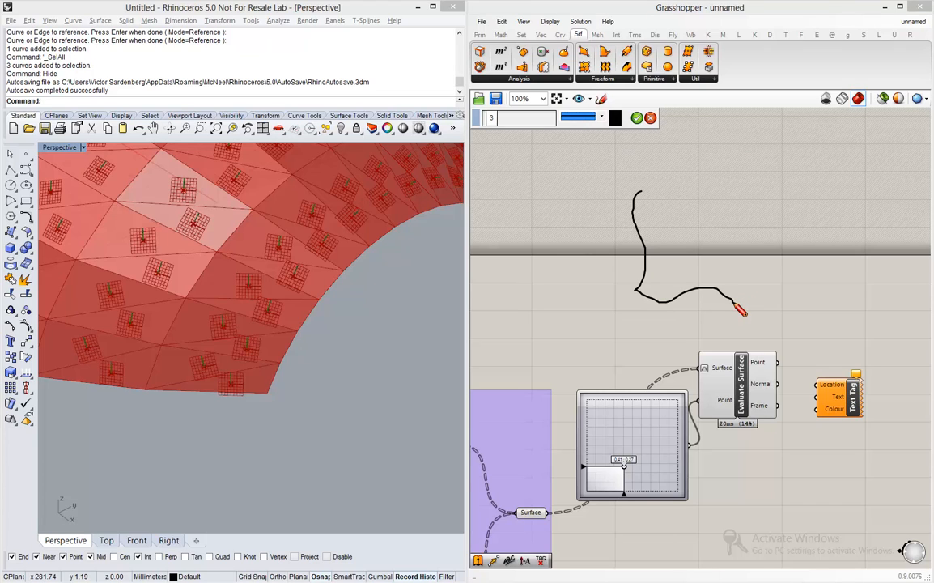
drag(736, 305, 732, 191)
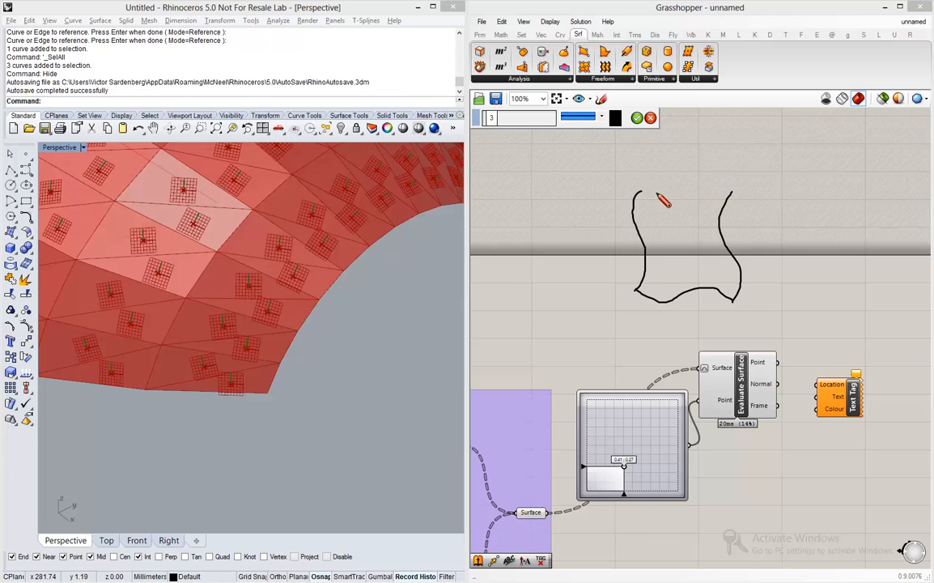
drag(642, 193, 729, 194)
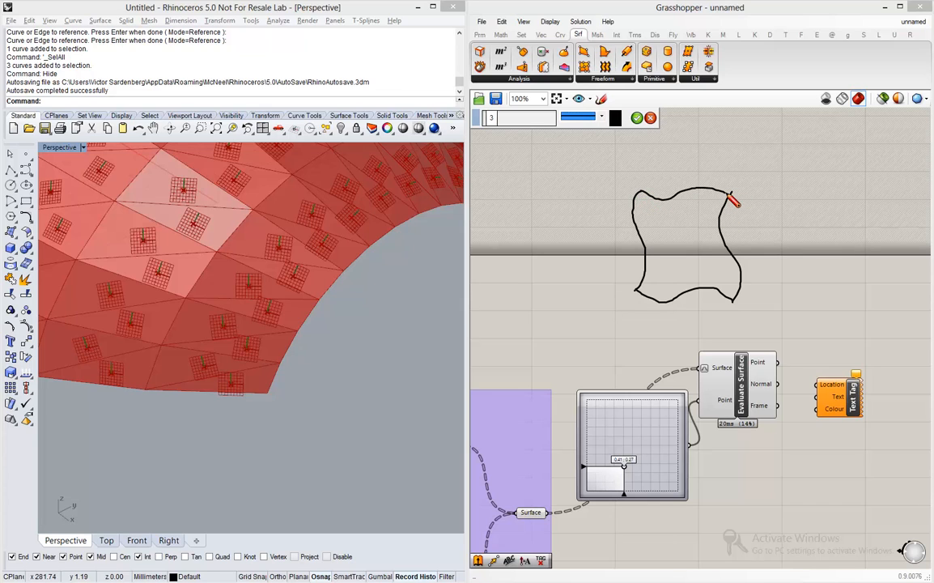
click(638, 120)
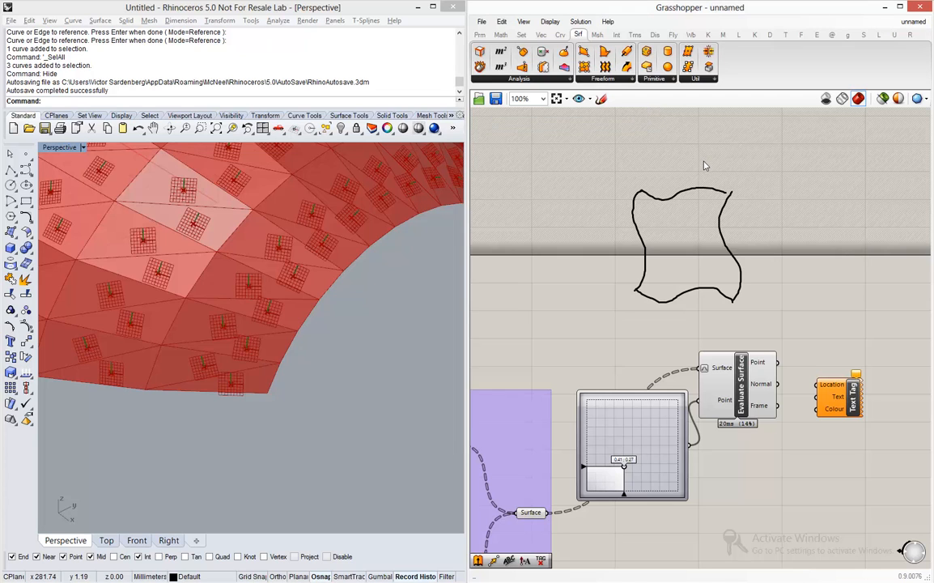
Step: Annotate the sketched surface with U and V, a 0 at their shared corner, a 1 at each far end, and a diagonal from the 0 corner
scroll(632, 149, up, 3)
click(600, 98)
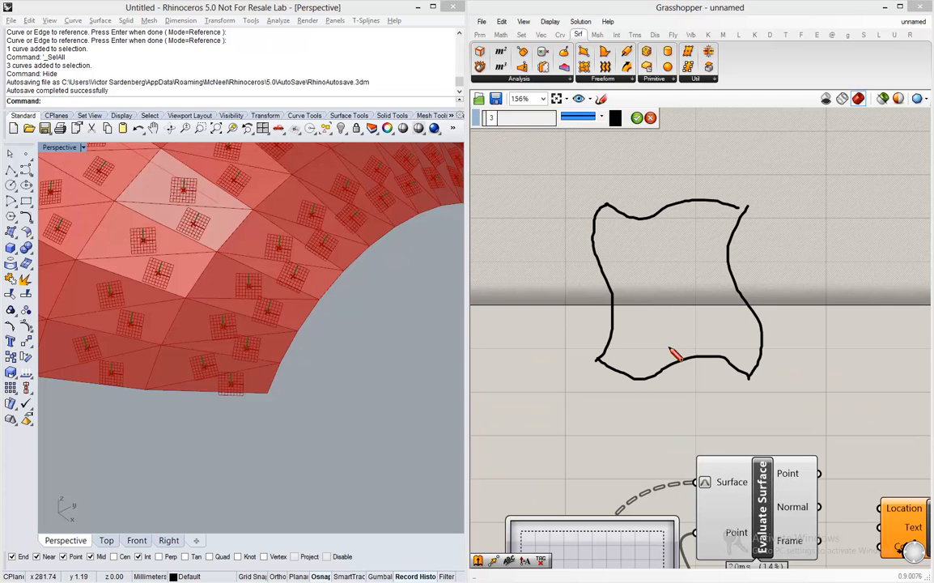
mouse_move(670, 397)
mouse_down()
mouse_move(673, 419)
mouse_move(687, 408)
mouse_up()
mouse_move(558, 275)
mouse_down()
mouse_move(566, 300)
mouse_move(576, 278)
mouse_up()
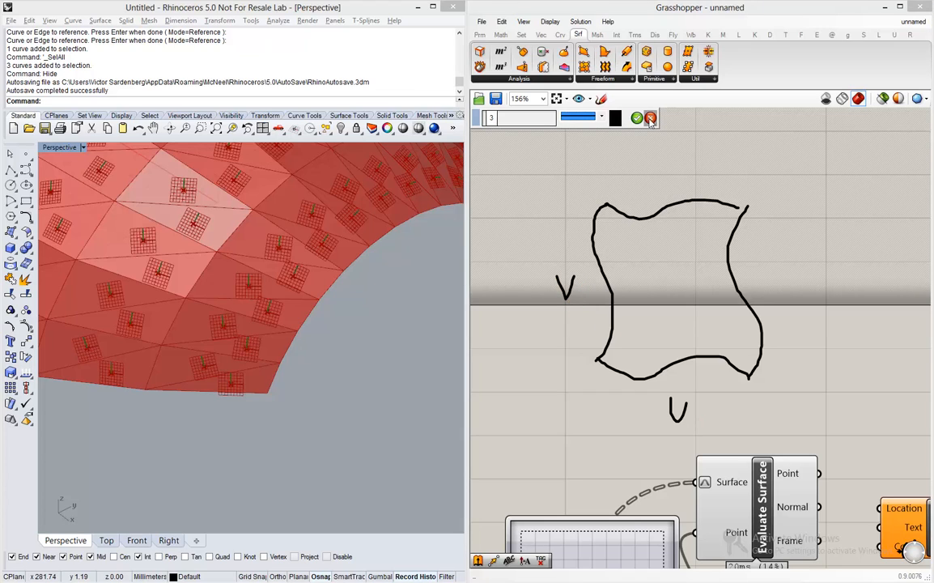
mouse_move(578, 375)
mouse_down()
mouse_move(571, 386)
mouse_move(577, 375)
mouse_up()
click(760, 386)
drag(761, 397, 760, 401)
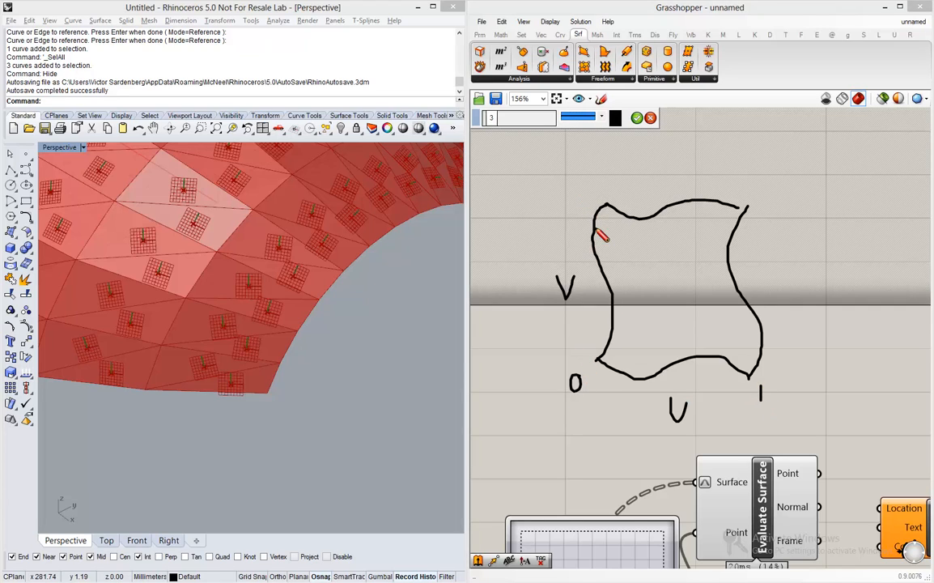
drag(569, 187, 571, 214)
drag(597, 360, 746, 210)
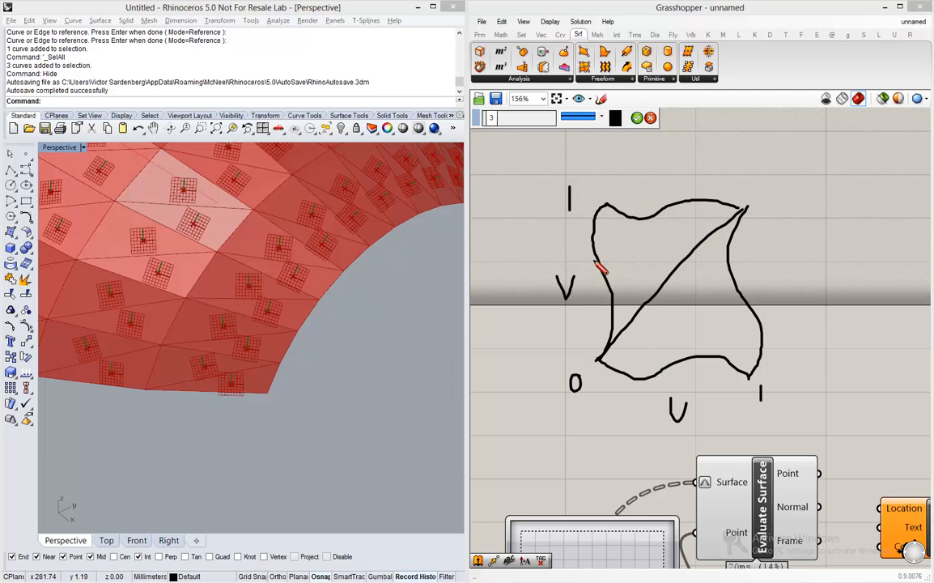
Step: Finish the UV sketch and set the MD Slider's point to about 0.48, 0.22
click(636, 119)
scroll(646, 217, down, 3)
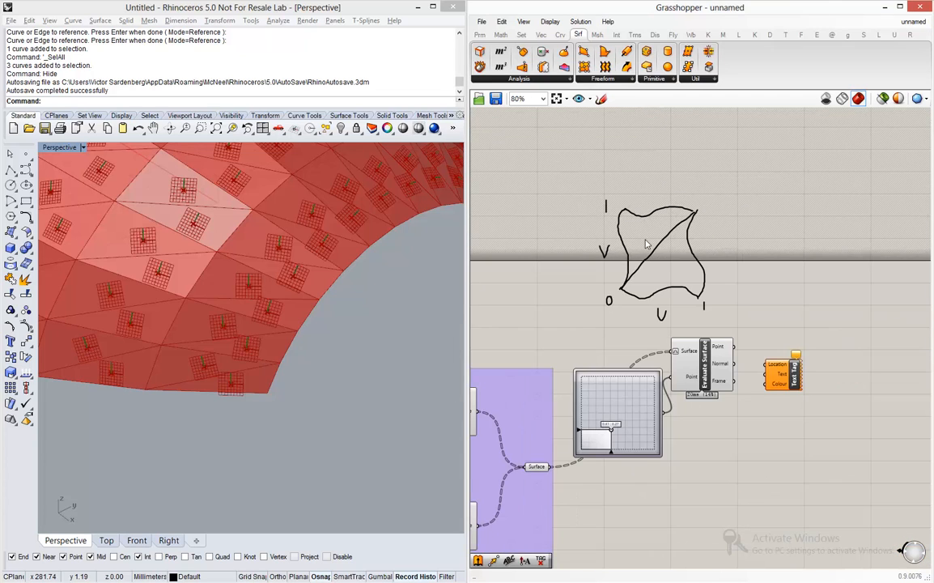
scroll(608, 444, up, 4)
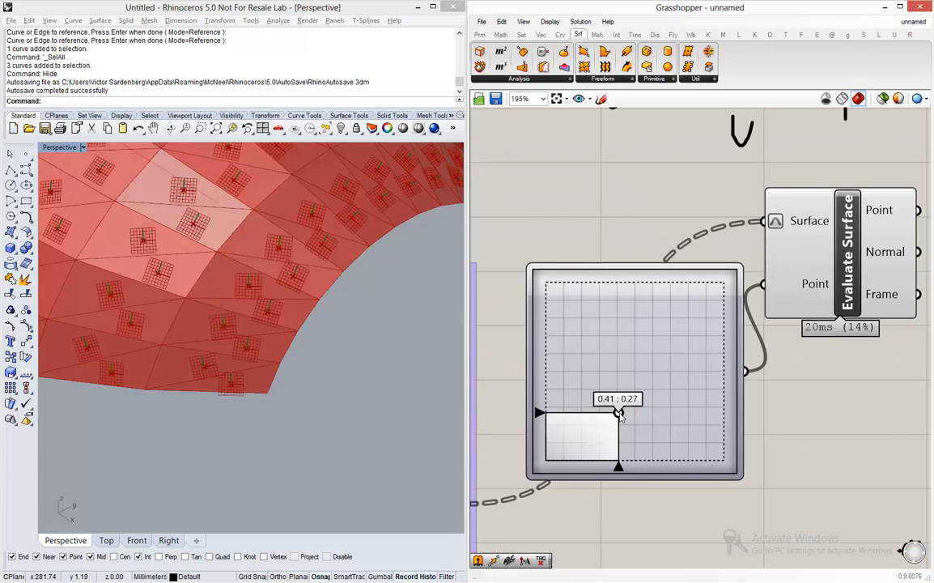
drag(618, 412, 617, 420)
mouse_move(618, 410)
mouse_down()
mouse_move(644, 412)
mouse_move(643, 402)
mouse_move(649, 411)
mouse_move(632, 421)
mouse_up()
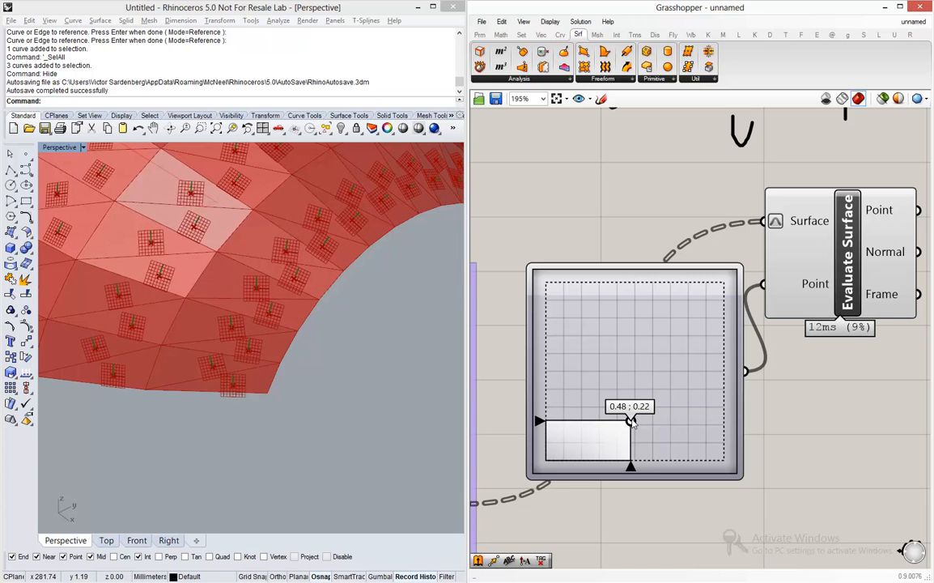
Step: Move the Text Tag component farther from Evaluate Surface and connect the Point output to its Location input
scroll(571, 259, down, 5)
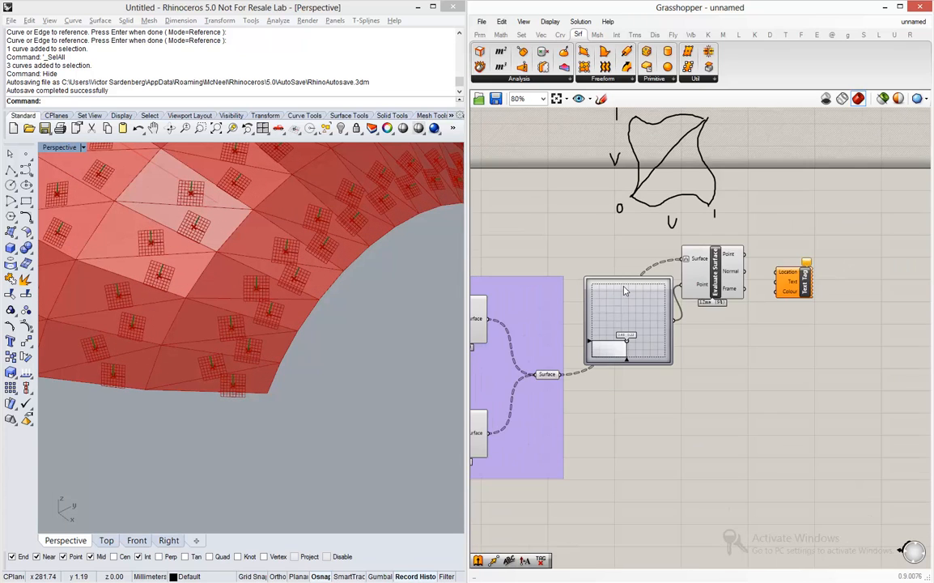
drag(809, 283, 896, 283)
scroll(688, 316, down, 3)
scroll(751, 303, up, 4)
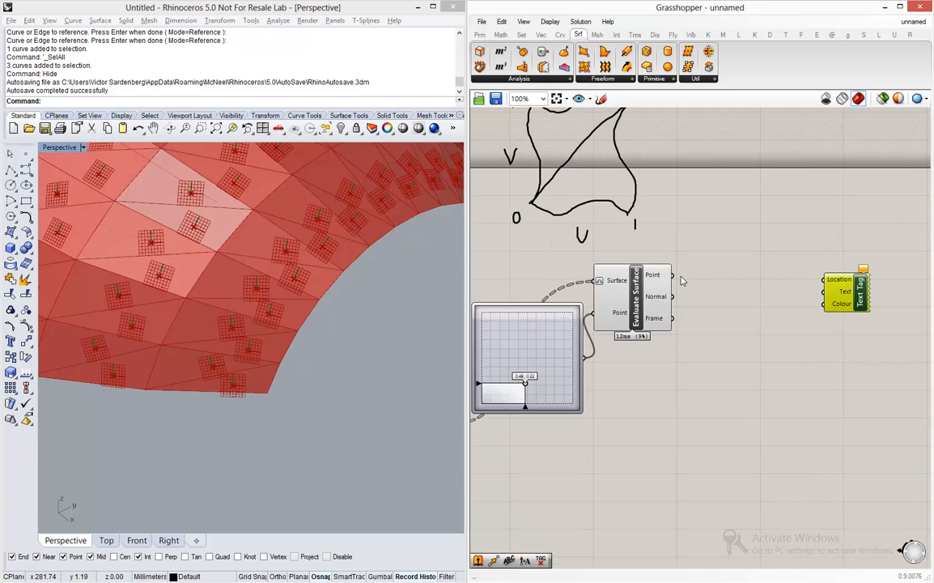
drag(684, 280, 823, 280)
scroll(801, 291, up, 3)
scroll(812, 302, down, 2)
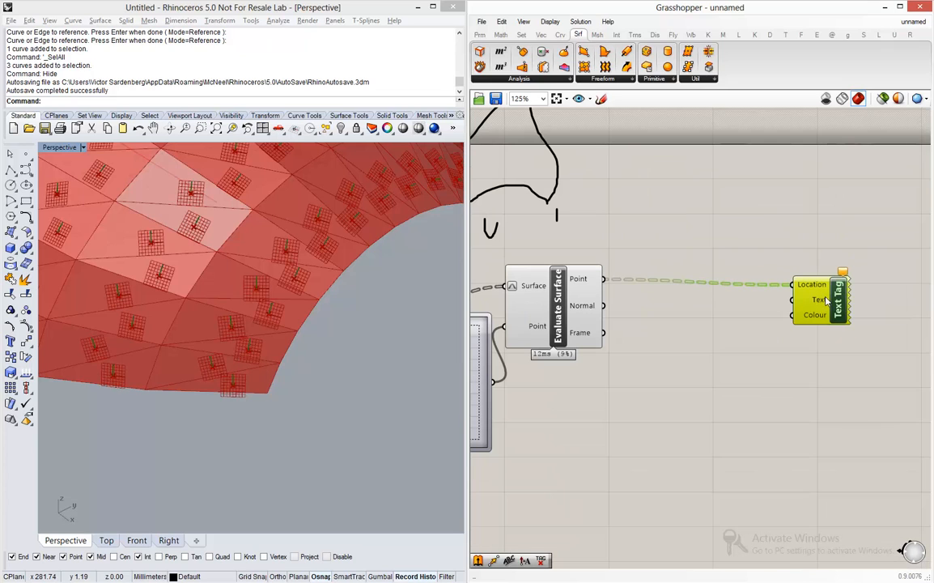
click(745, 302)
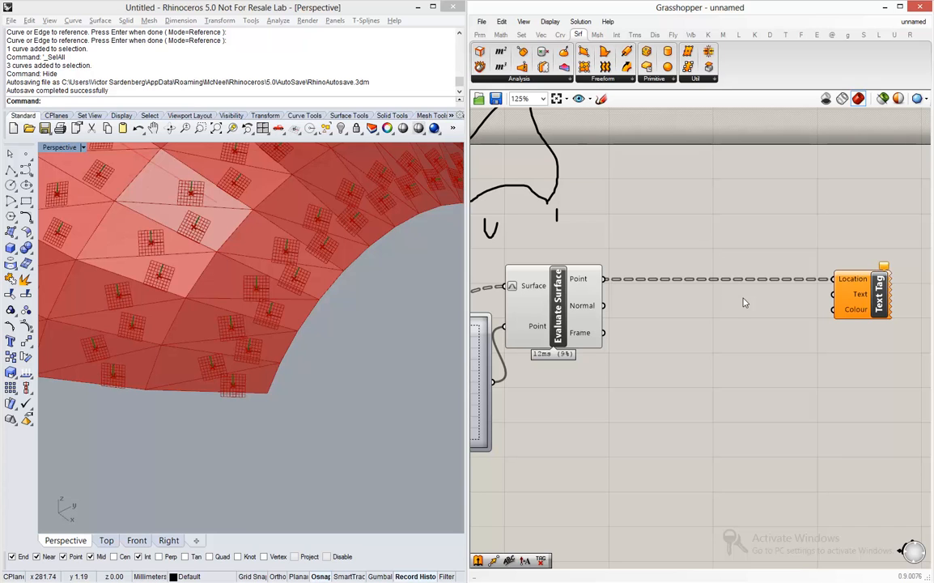
Step: Examine the evaluated points across the shell's triangles, close up and from several angles
scroll(261, 372, down, 5)
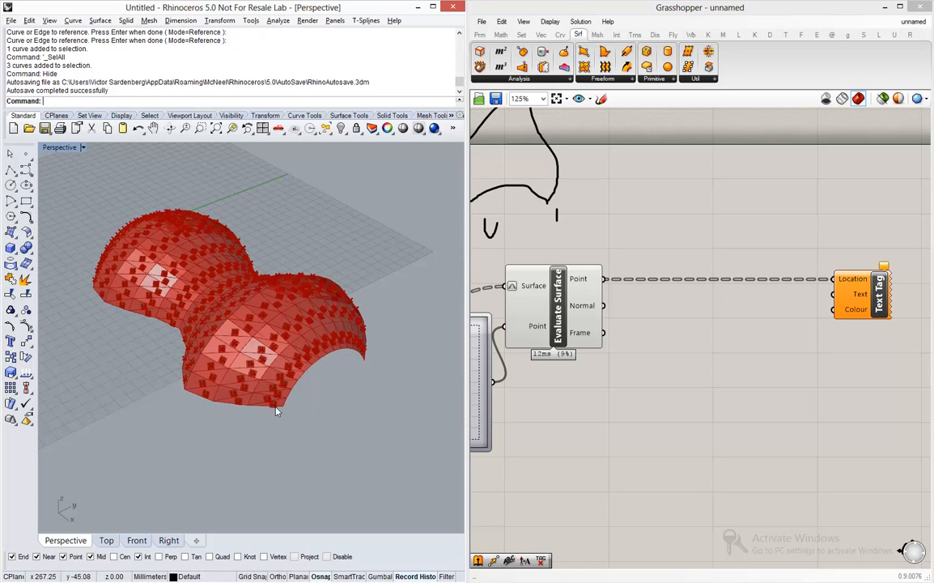
scroll(275, 409, up, 5)
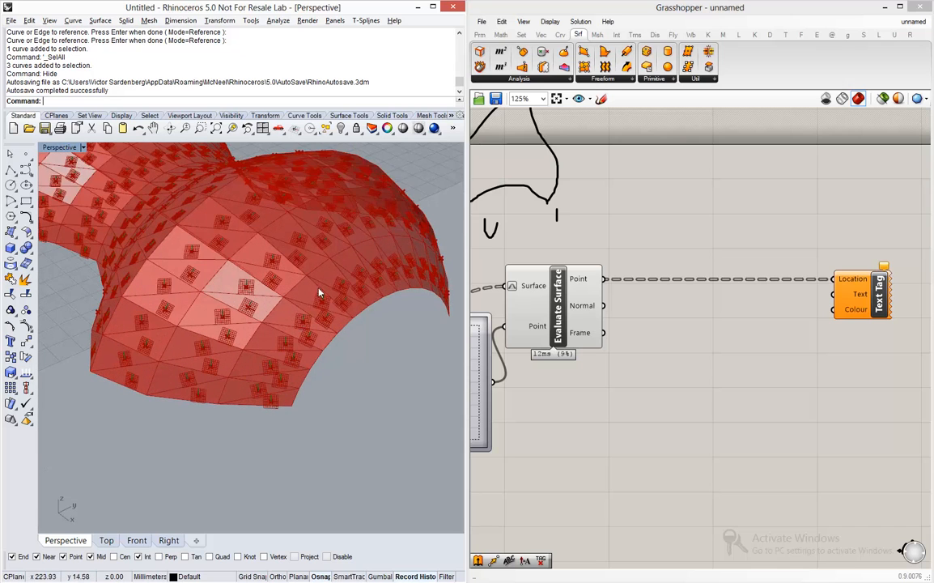
scroll(270, 272, down, 5)
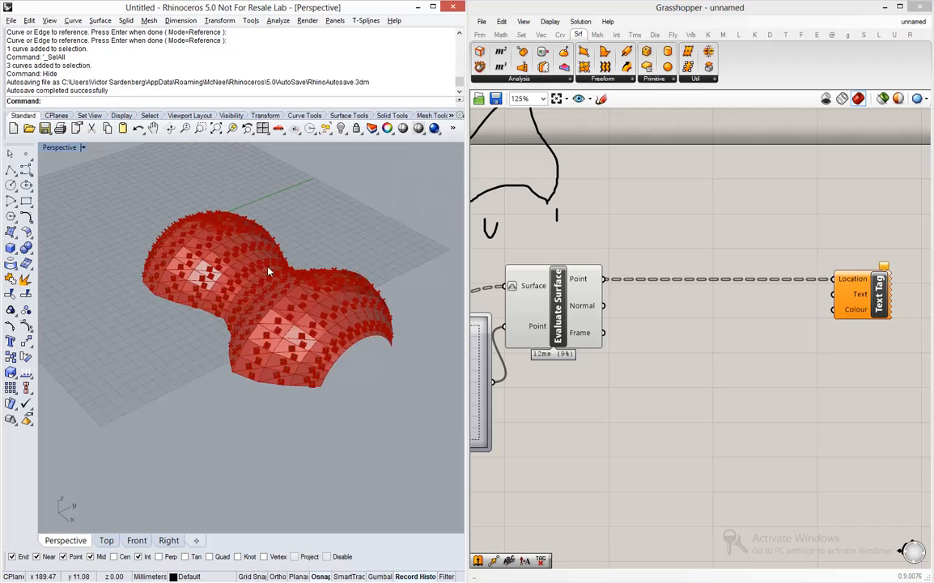
mouse_move(270, 272)
right_down()
mouse_move(258, 377)
mouse_move(262, 285)
right_up()
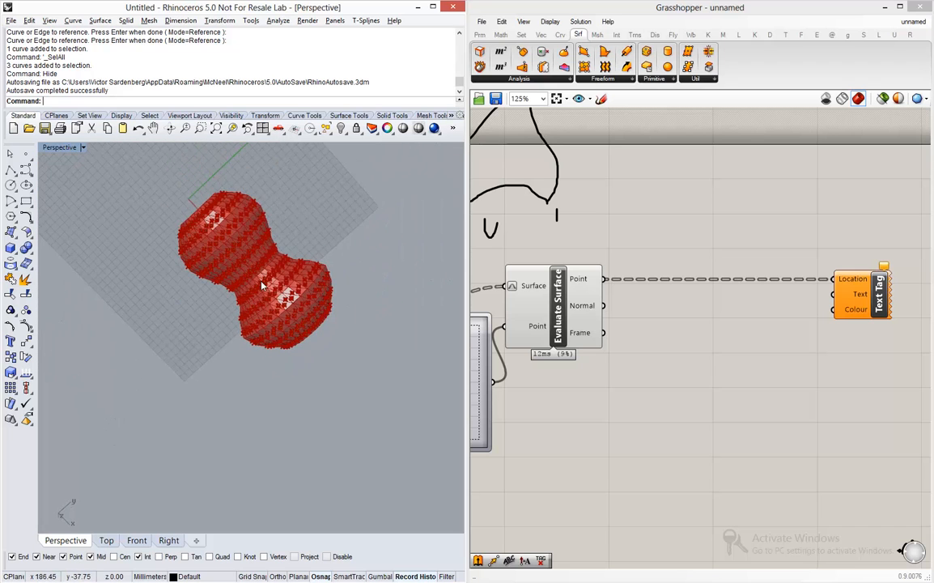
scroll(228, 191, up, 8)
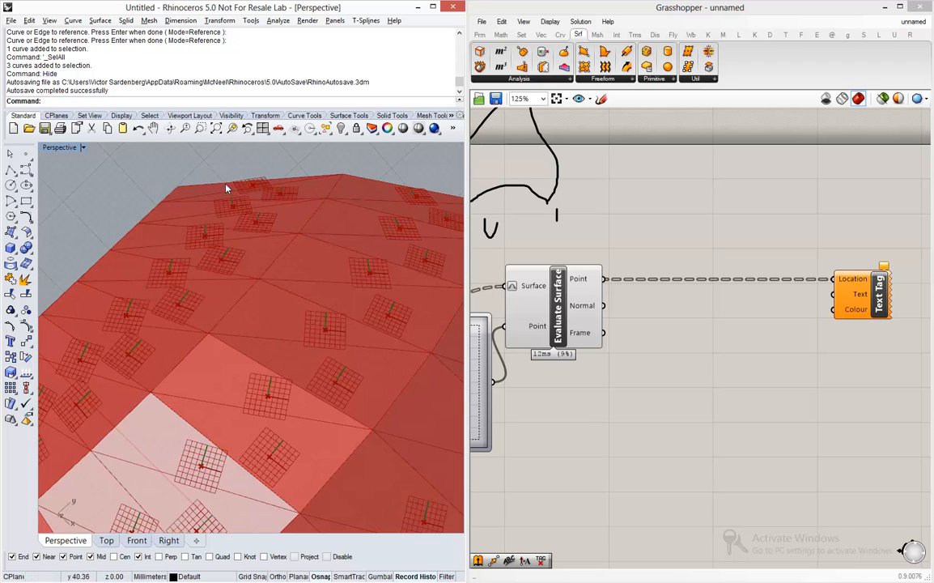
scroll(204, 173, down, 10)
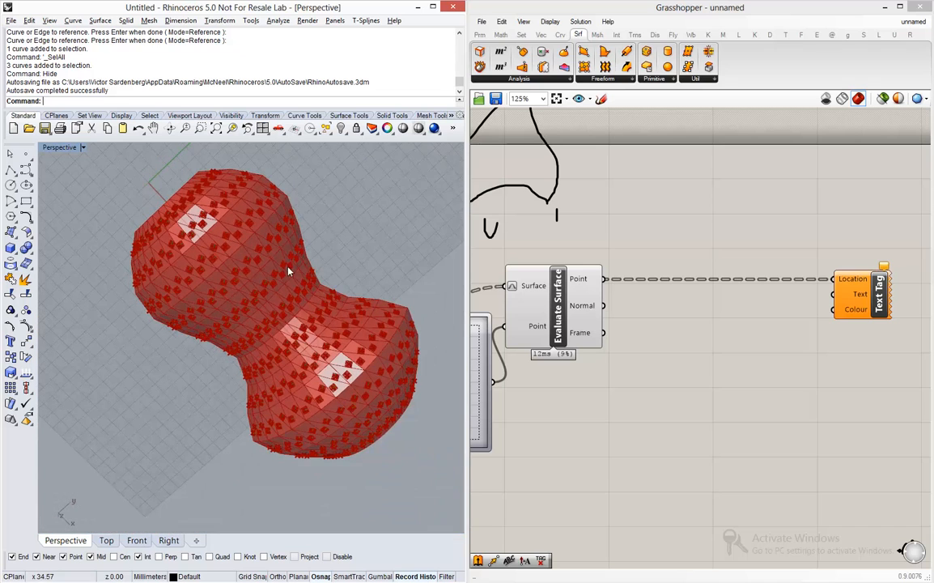
right_drag(288, 272, 368, 288)
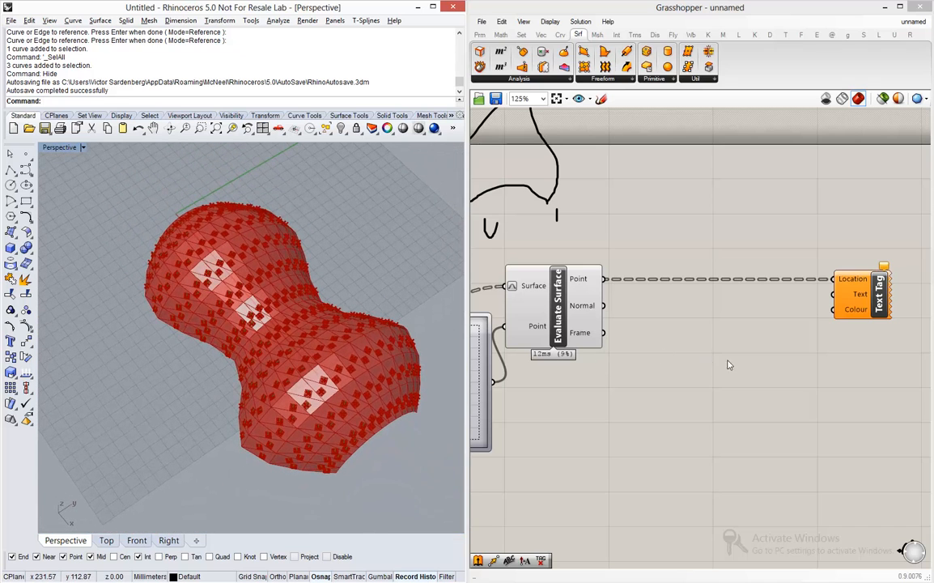
Step: Add a Series component between Evaluate Surface and Text Tag, below the wire joining them
double_click(752, 364)
text(se)
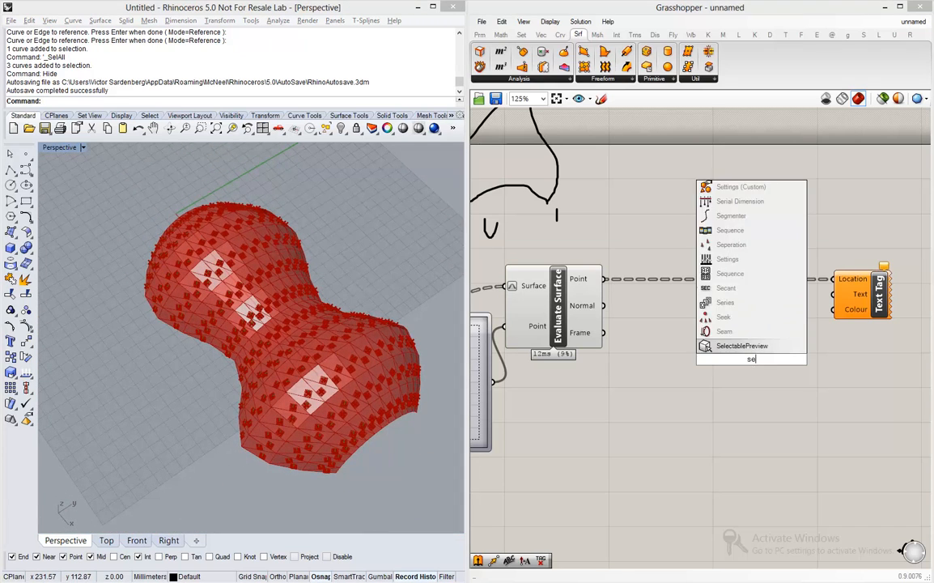
text(ries)
key(Return)
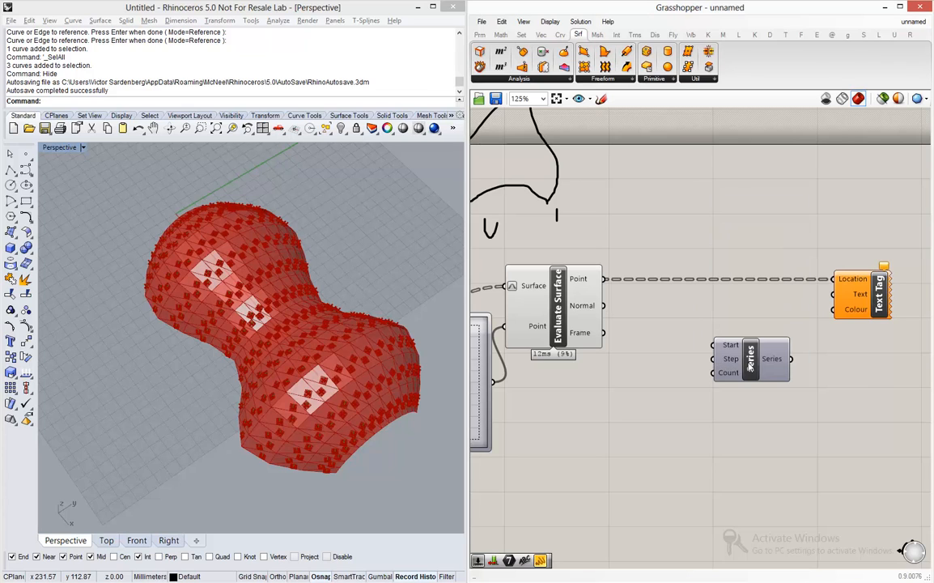
drag(752, 364, 733, 354)
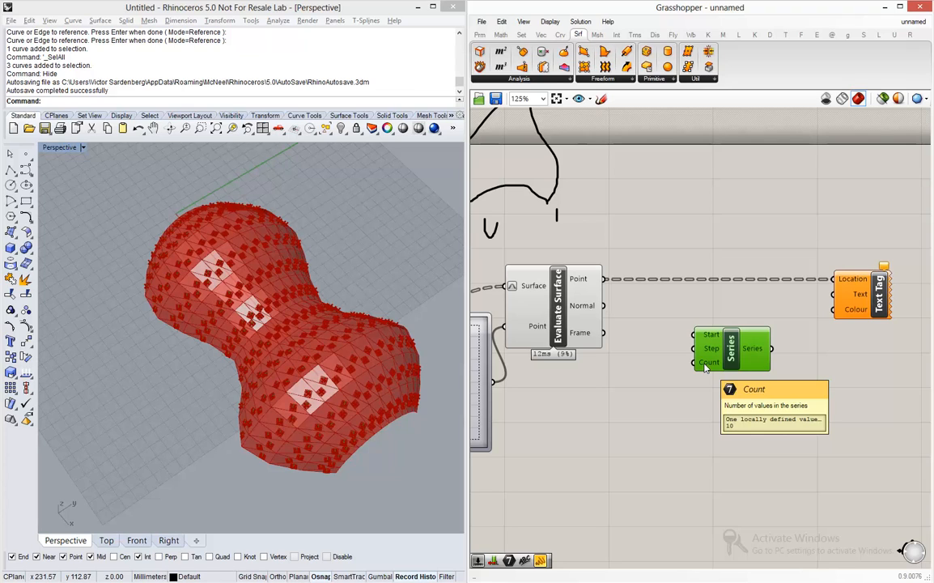
click(646, 383)
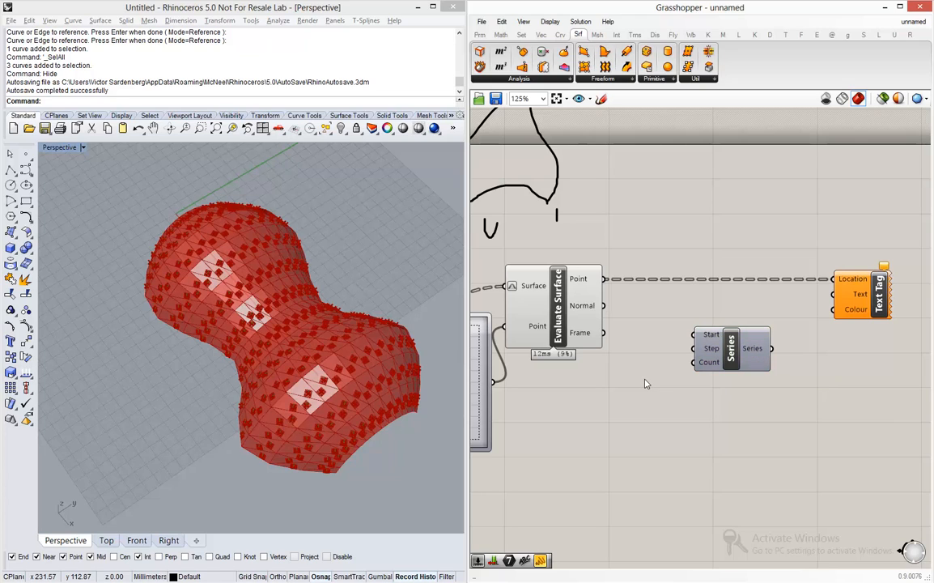
mouse_move(580, 282)
drag(732, 354, 759, 353)
Step: Add a List Length component before the Series and feed its List input from Evaluate Surface's Point output
double_click(665, 363)
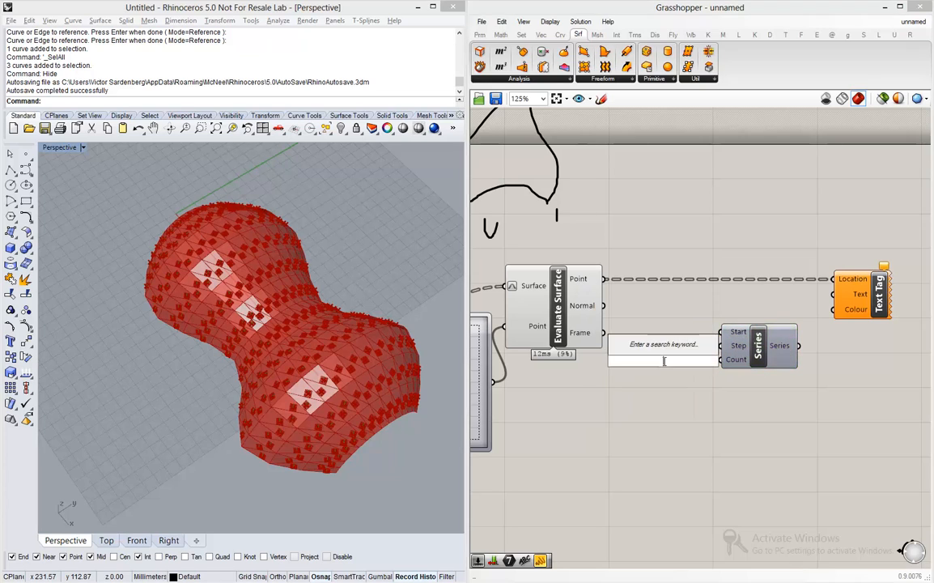
text(list le)
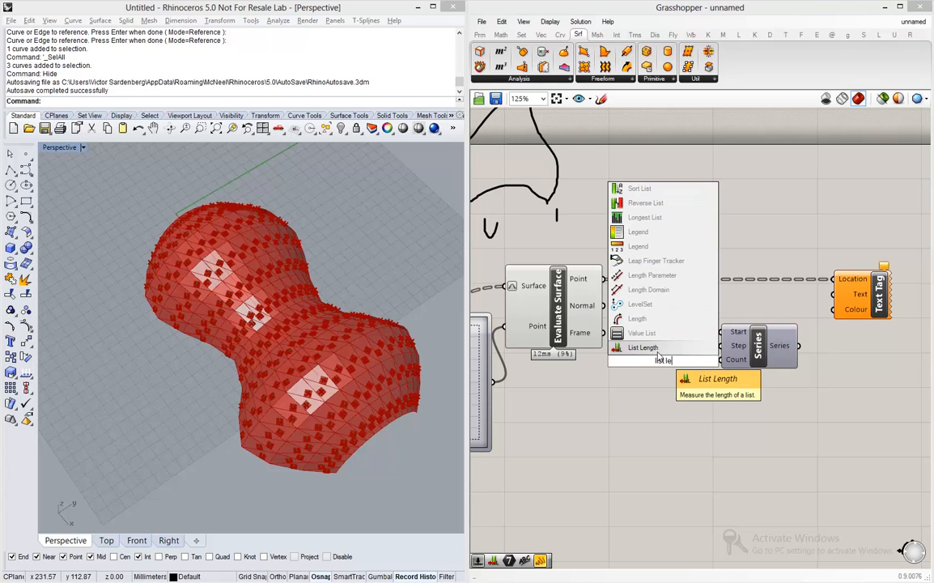
click(657, 350)
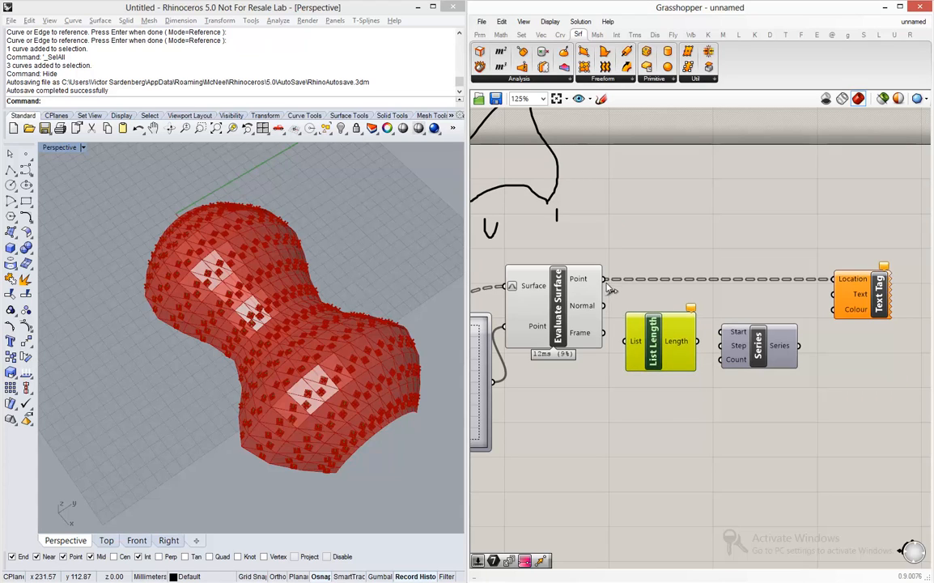
drag(603, 279, 628, 340)
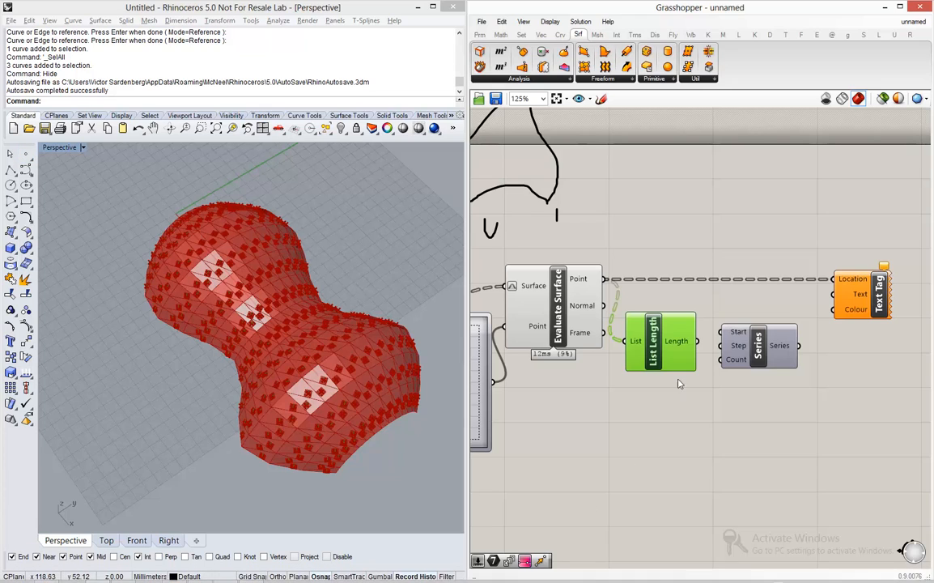
Step: Wire the List Length output into the Series Count and the Series output into Text Tag's Text input
drag(688, 344, 726, 365)
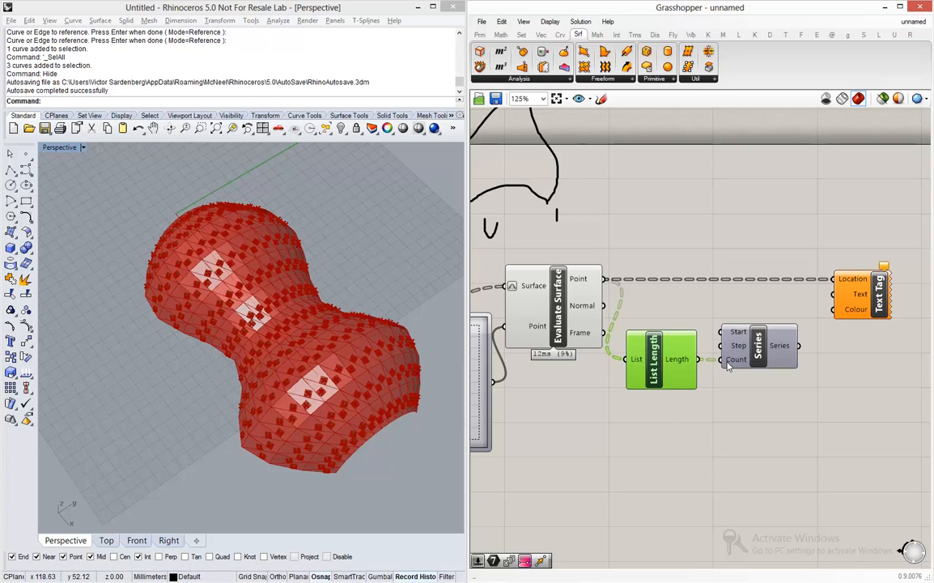
drag(800, 347, 840, 297)
click(687, 263)
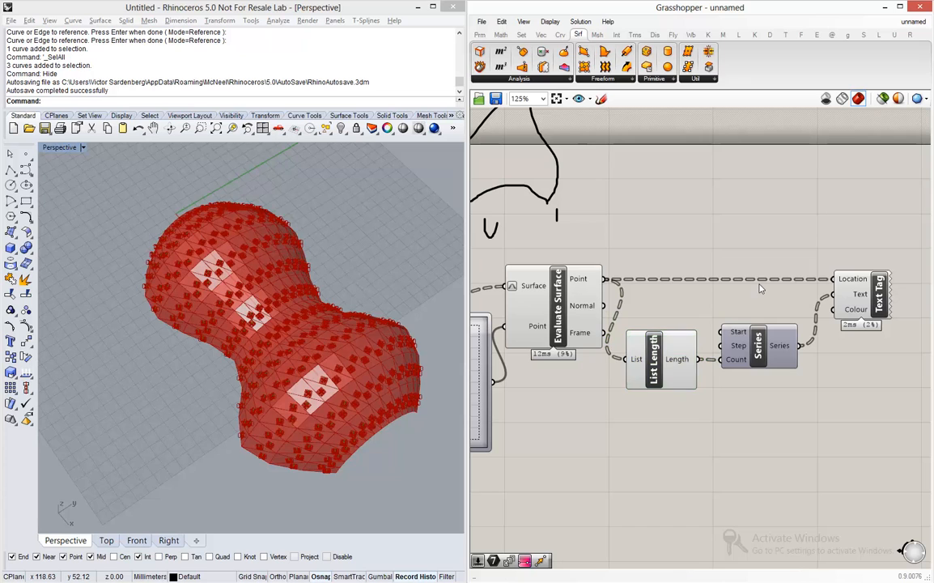
Step: Turn off the preview of the selected MD Slider, Evaluate Surface, List Length and Series components
scroll(772, 376, down, 3)
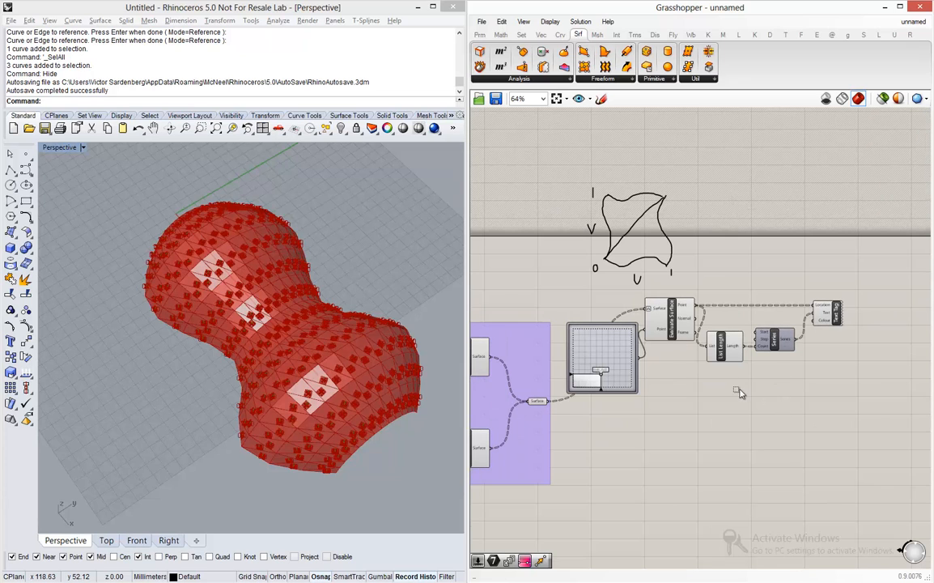
drag(782, 408, 591, 297)
middle_click(612, 298)
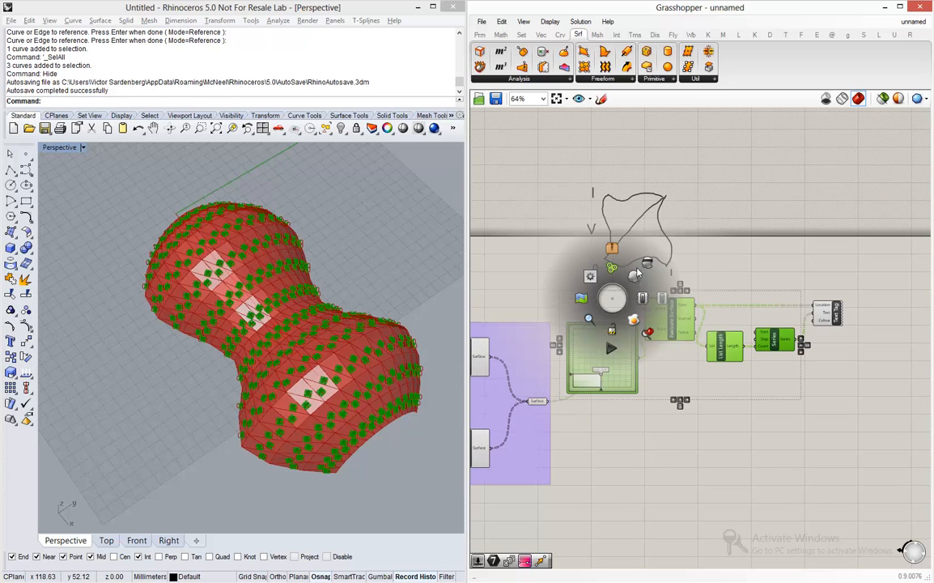
click(653, 266)
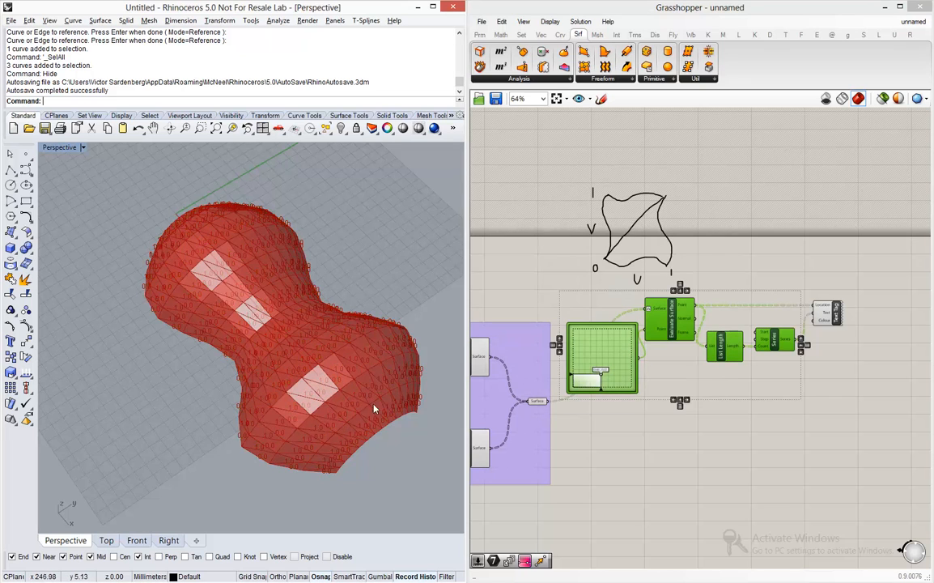
Step: Inspect the Text Tag labels on the triangles close up along the shell's edge
right_drag(337, 363, 380, 438)
scroll(381, 438, up, 8)
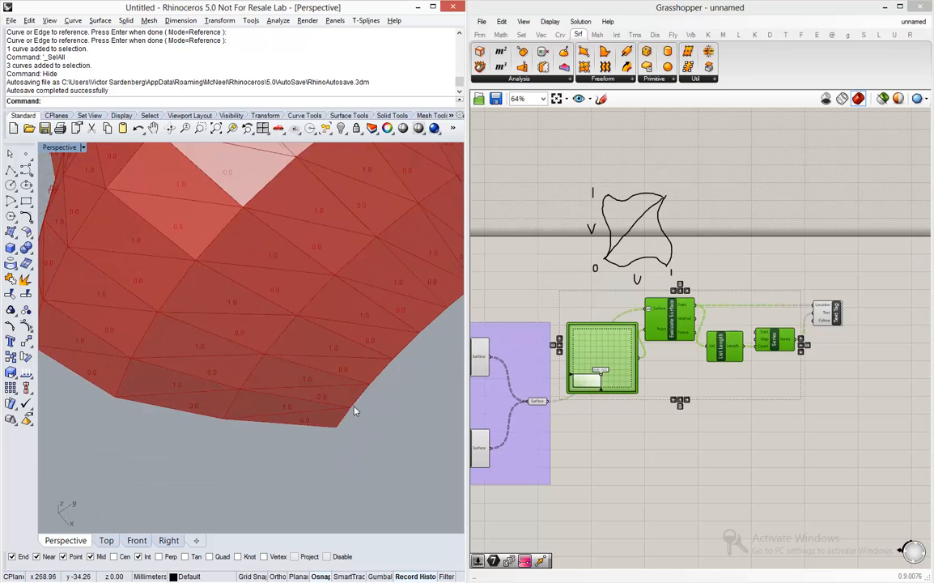
right_drag(338, 410, 330, 303)
click(834, 314)
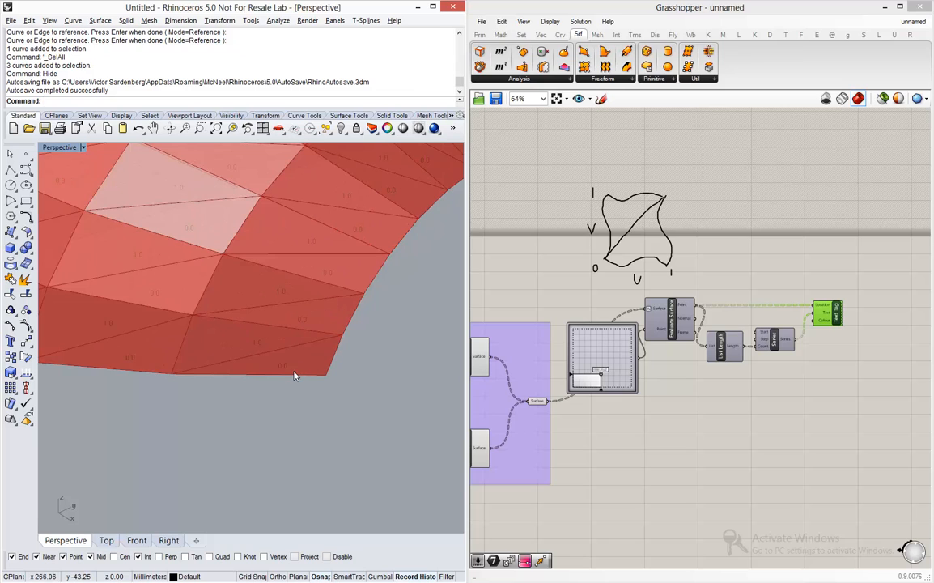
right_drag(296, 375, 265, 333)
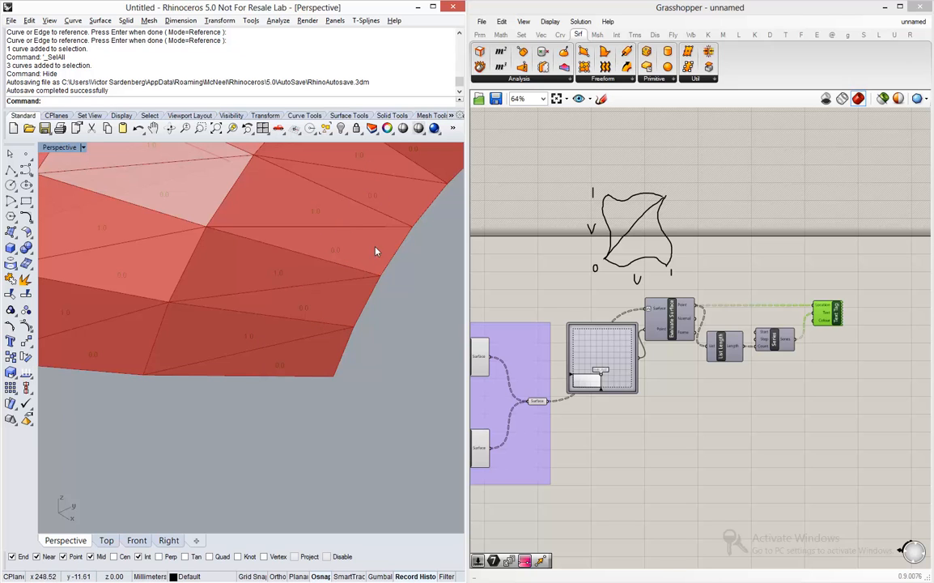
shift+right_drag(383, 237, 340, 326)
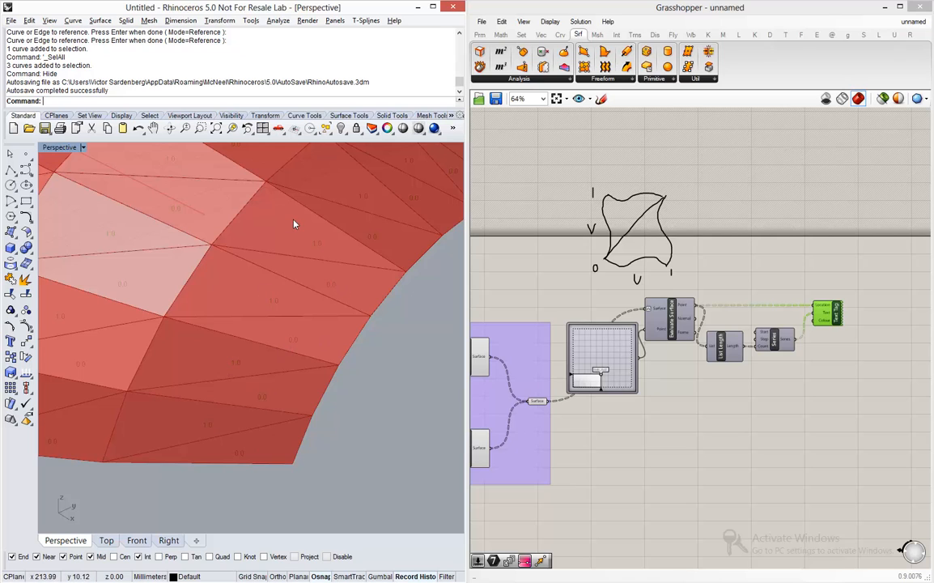
Step: Shift List Length, Series and Text Tag away from Evaluate Surface, and flatten the Surface parameter that merges both triangle sets
drag(847, 267, 759, 348)
click(678, 390)
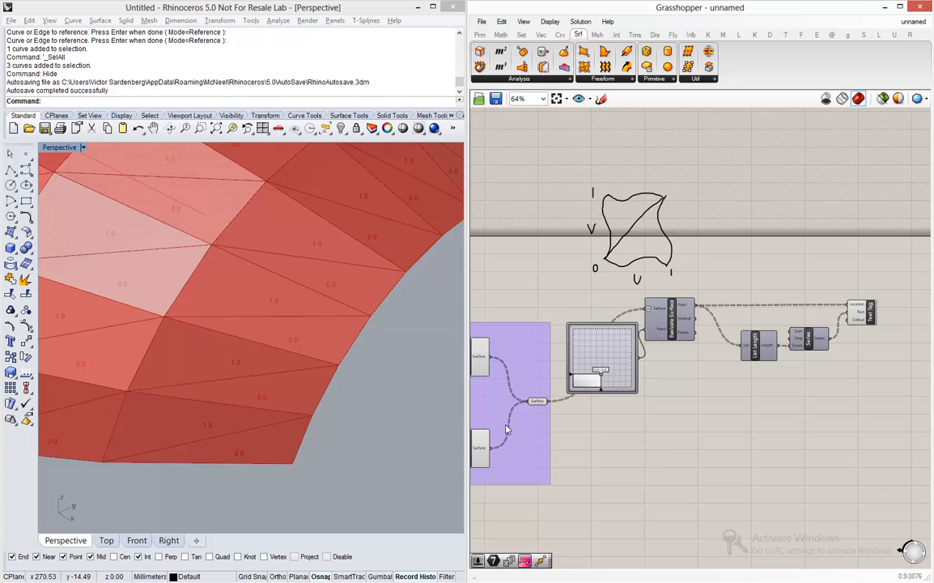
scroll(506, 424, up, 3)
scroll(506, 426, up, 1)
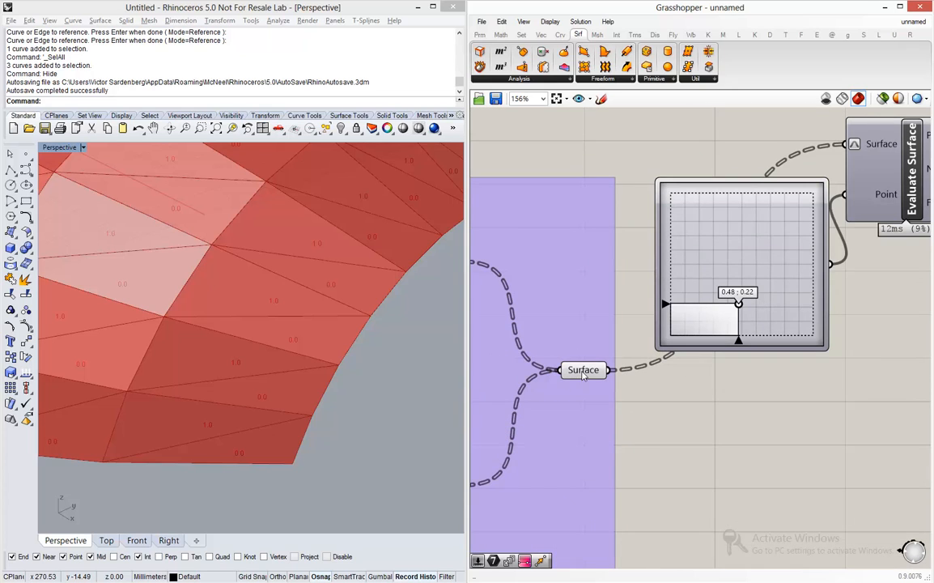
right_click(583, 374)
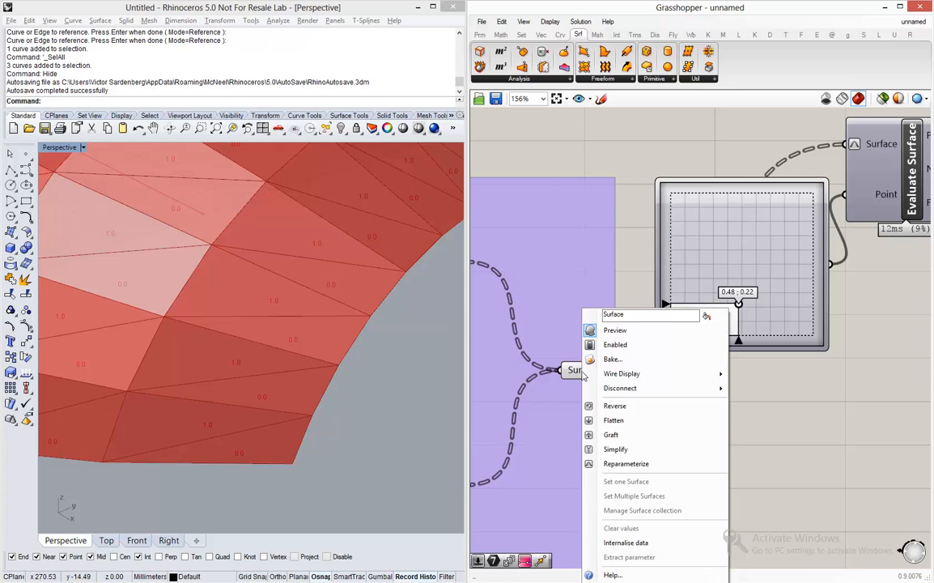
click(631, 425)
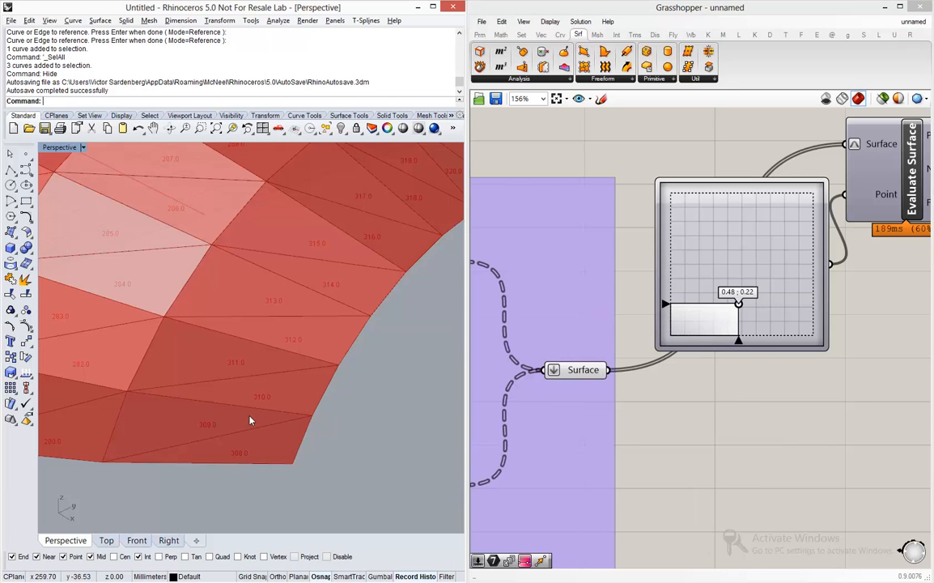
Step: Examine the triangle number labels along the shell's open edge from several angles, following the sequence back to its first triangles
scroll(249, 444, up, 2)
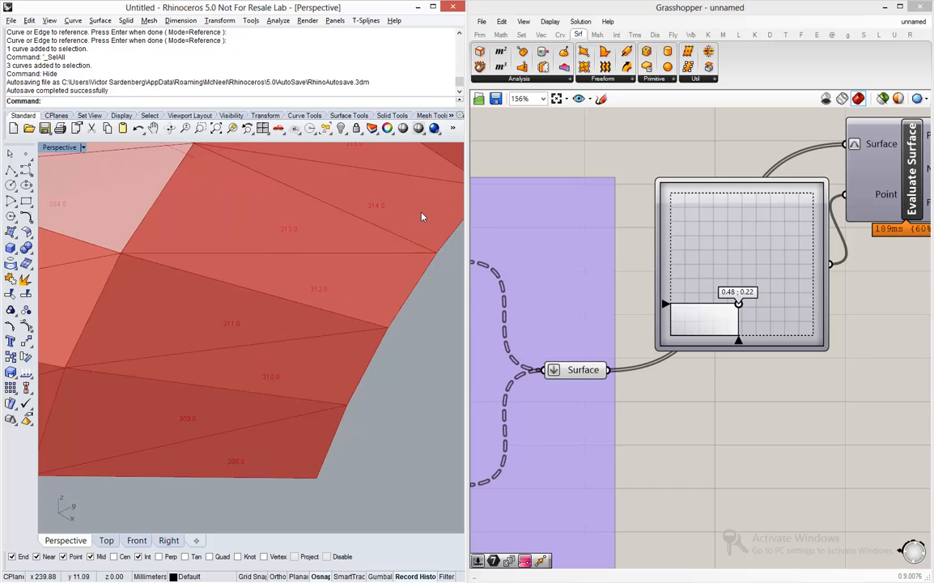
scroll(315, 271, down, 2)
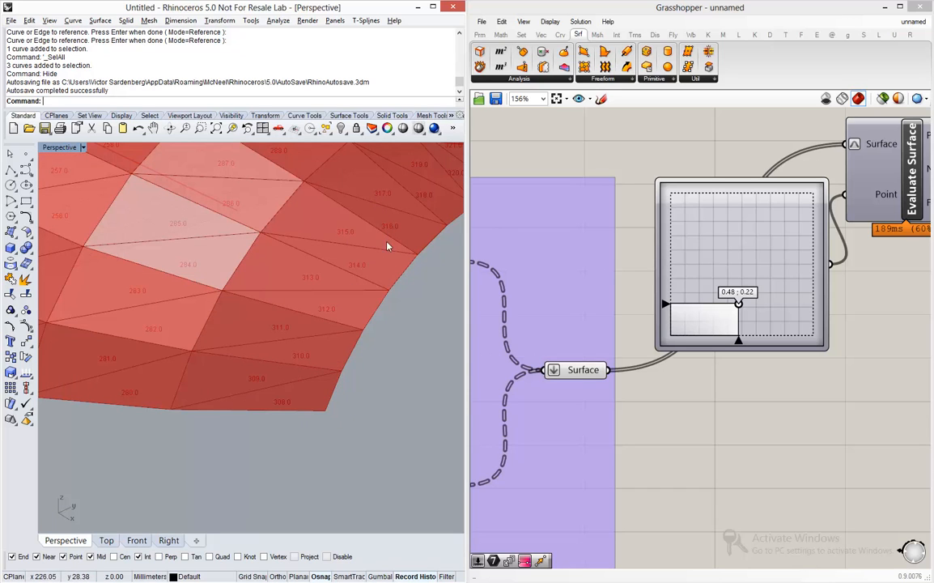
right_drag(178, 297, 411, 293)
scroll(407, 287, down, 1)
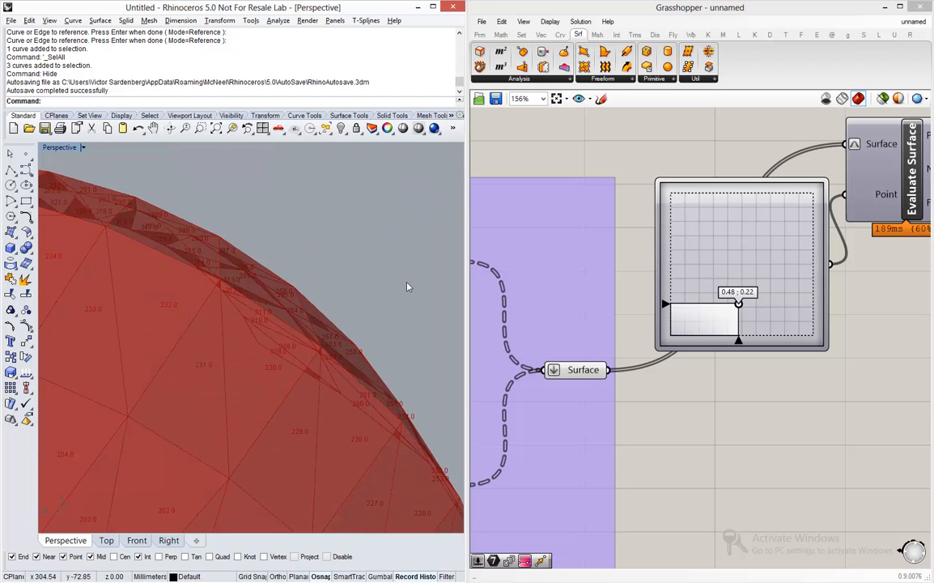
scroll(407, 287, down, 5)
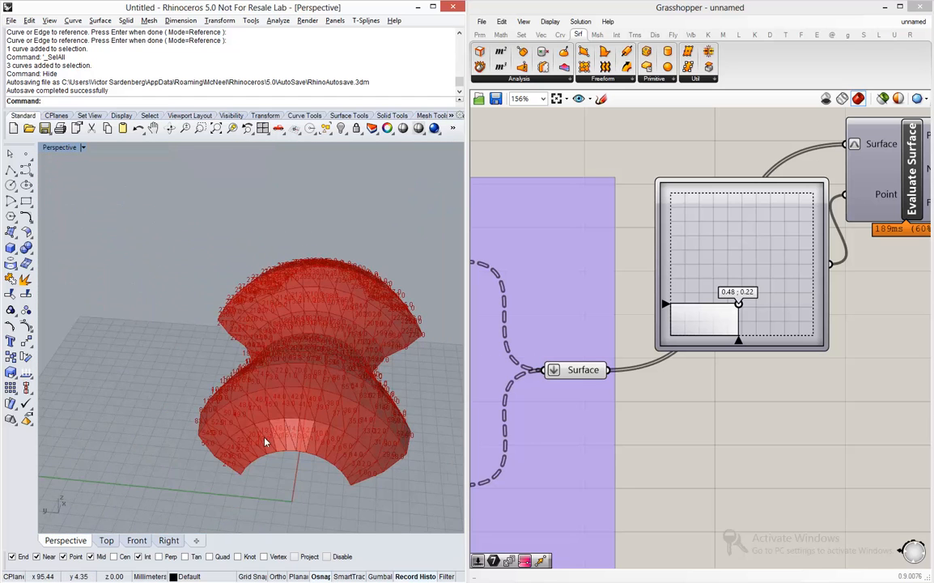
scroll(231, 453, up, 3)
scroll(305, 445, down, 5)
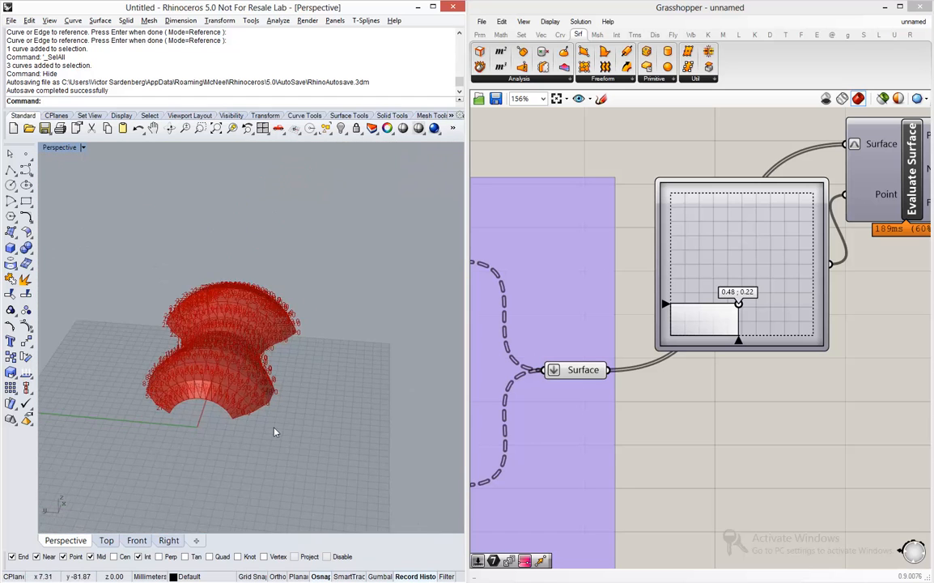
scroll(198, 395, up, 4)
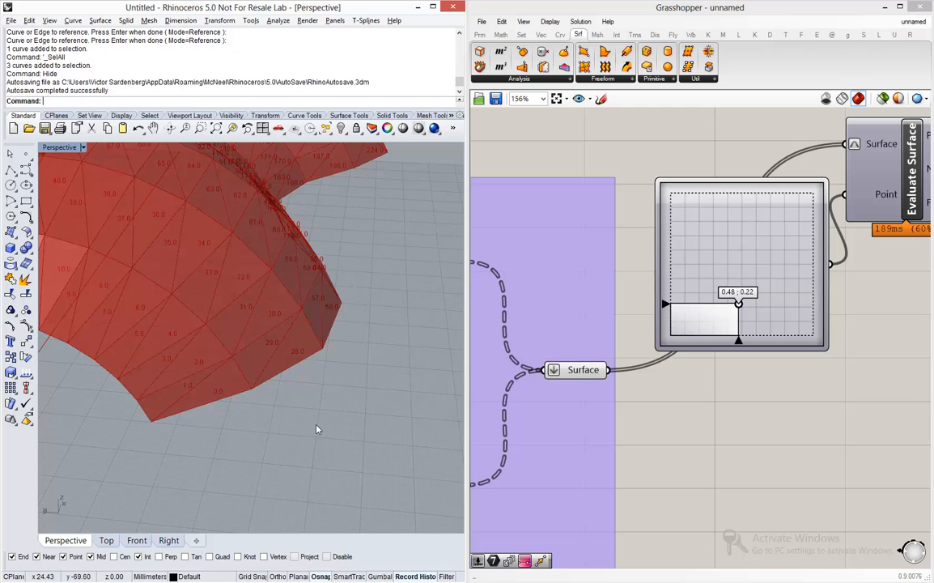
right_drag(138, 318, 183, 362)
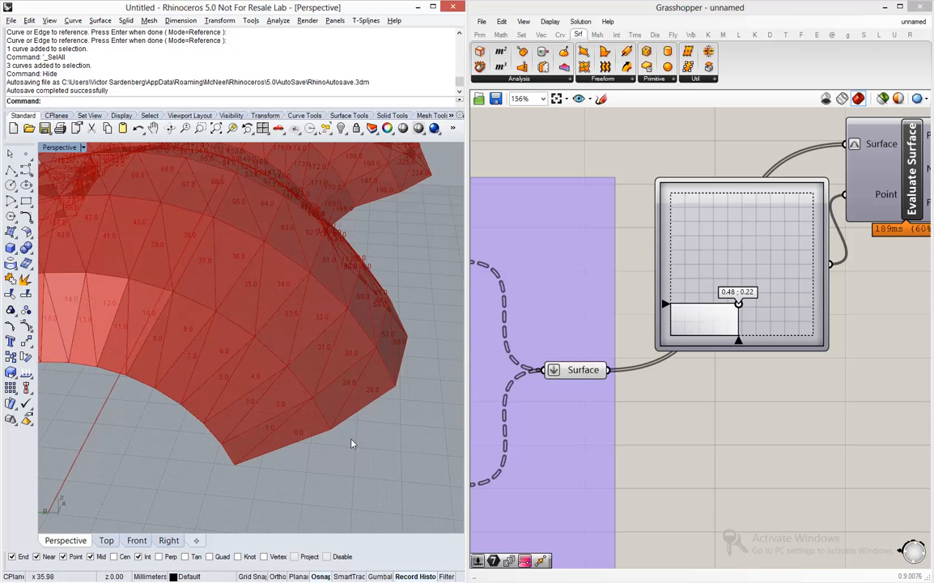
Step: Move Text Tag farther away from Series and add a Colour Picker to the canvas below Series
scroll(597, 311, down, 7)
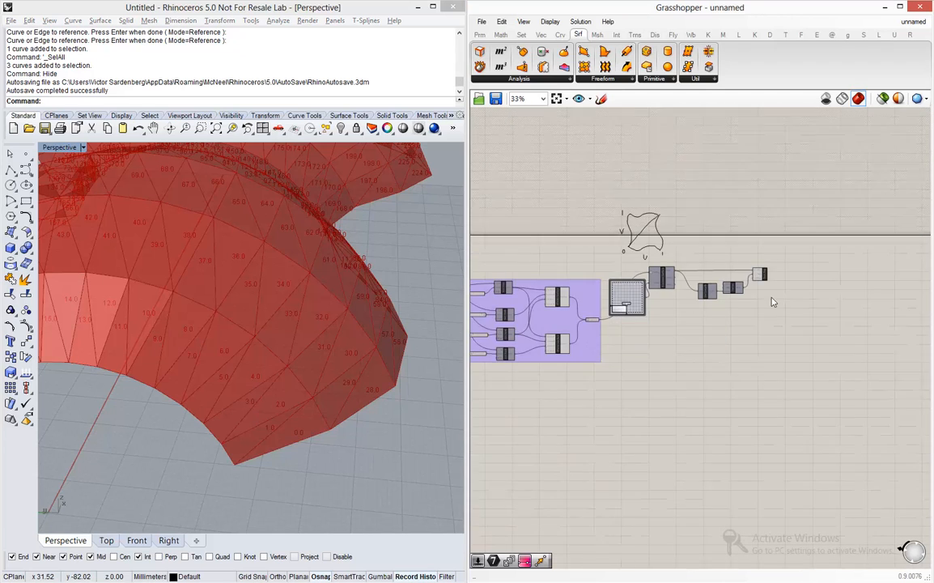
scroll(765, 280, up, 5)
drag(761, 280, 827, 289)
mouse_move(827, 289)
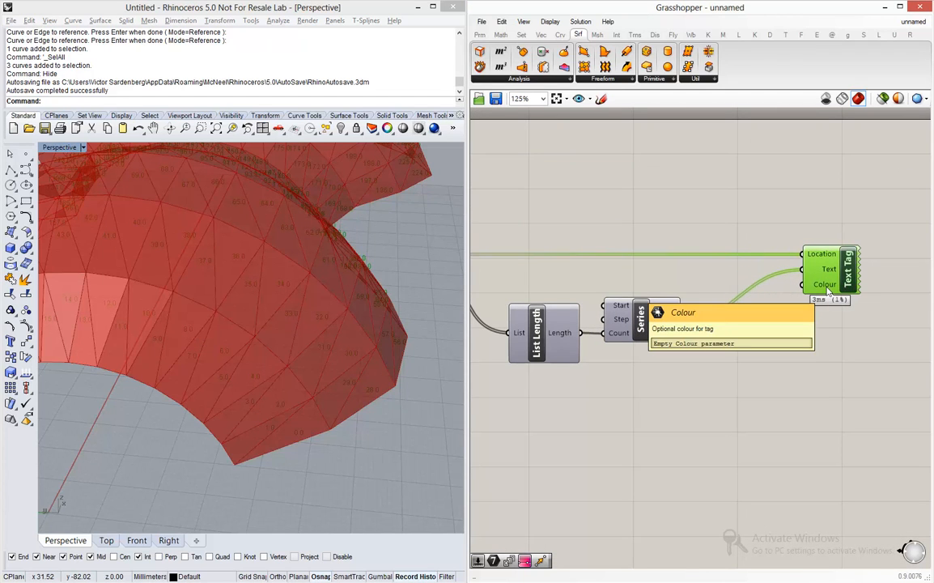
double_click(706, 420)
text(colou)
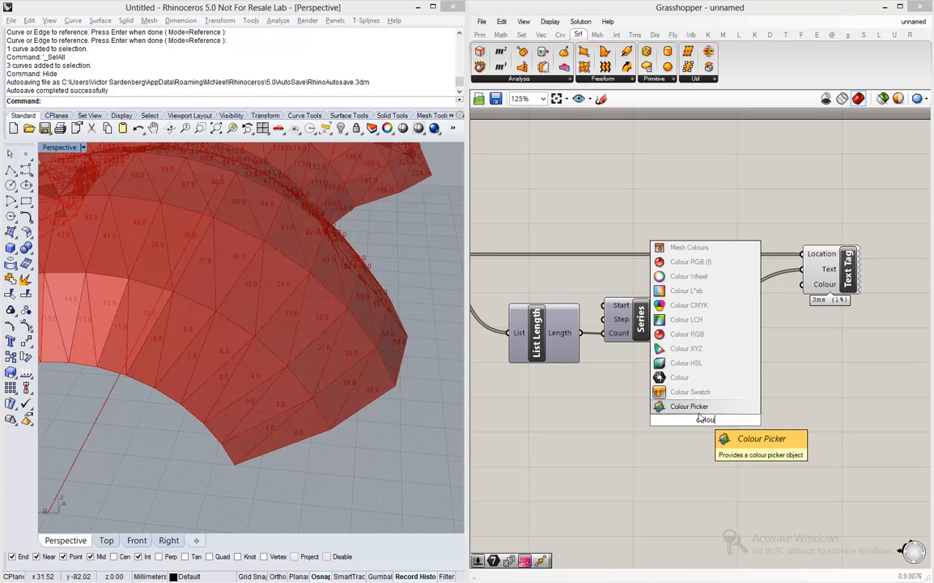
click(701, 411)
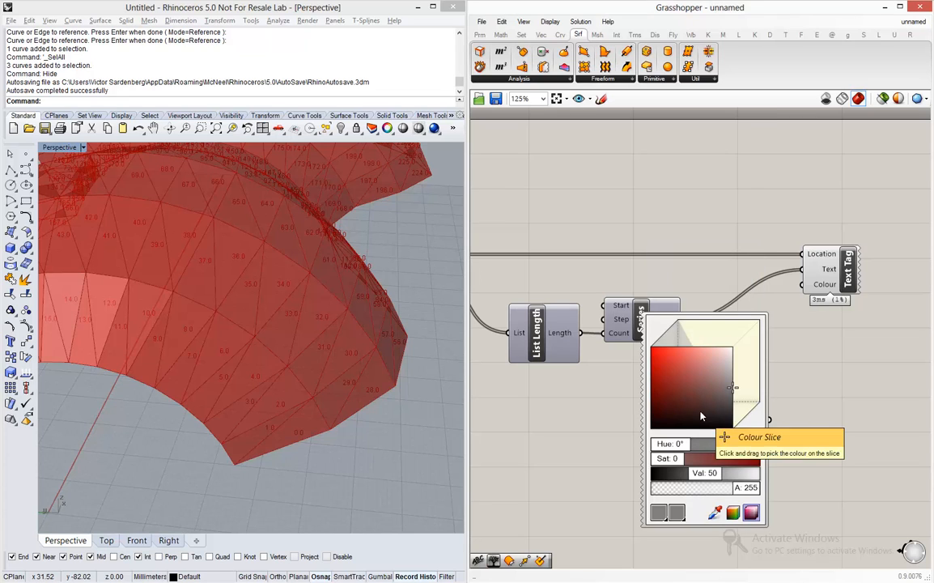
Step: Wire the Colour Picker into Text Tag's Colour input and pick a near-white colour with hue 188°, saturation 6 and value 100
mouse_move(765, 423)
mouse_down()
mouse_move(763, 476)
mouse_move(807, 295)
mouse_move(760, 315)
mouse_move(752, 358)
mouse_up()
scroll(764, 293, down, 2)
scroll(761, 317, up, 1)
drag(729, 405, 665, 370)
drag(691, 450, 718, 455)
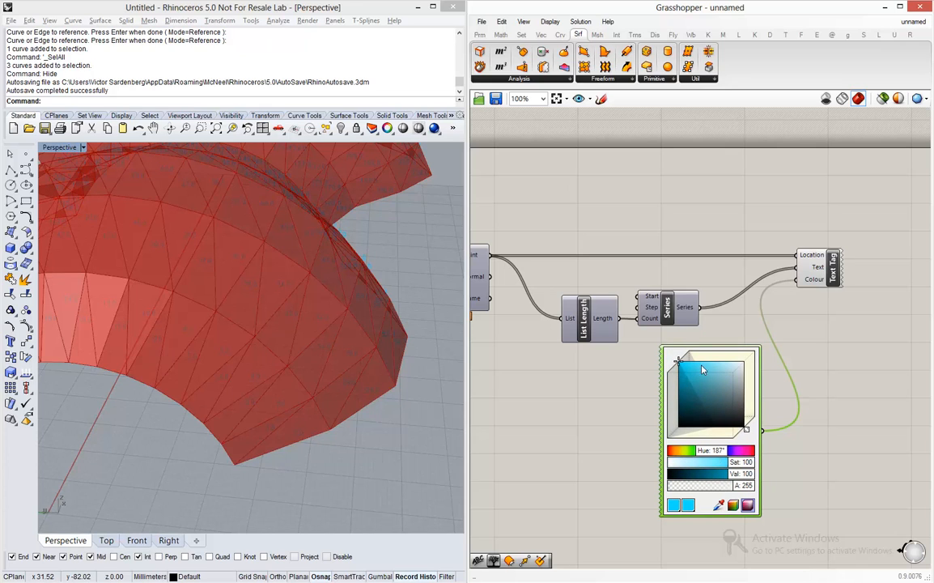
drag(680, 369, 741, 364)
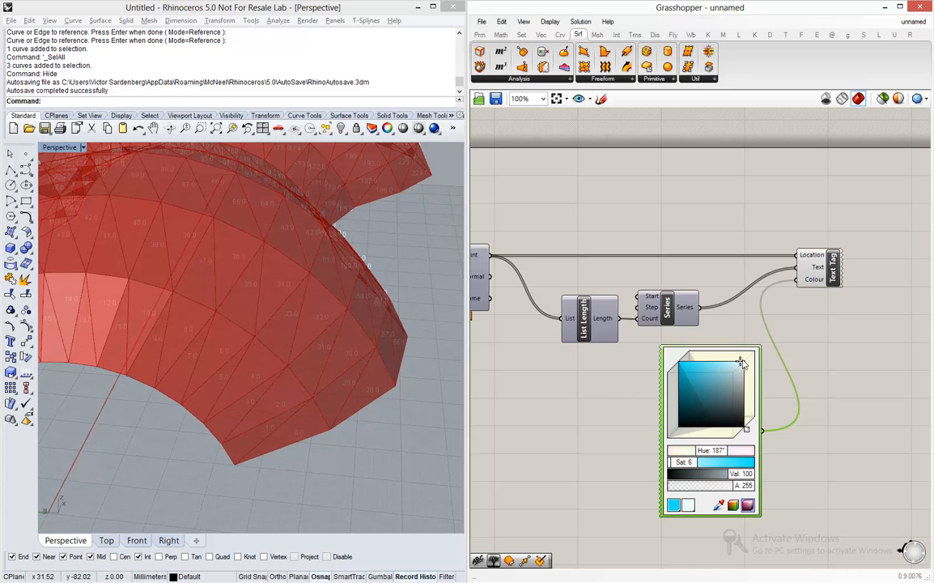
Step: Add an Integer parameter beside Series and feed the Series output into it
right_drag(413, 350, 181, 323)
scroll(182, 323, down, 10)
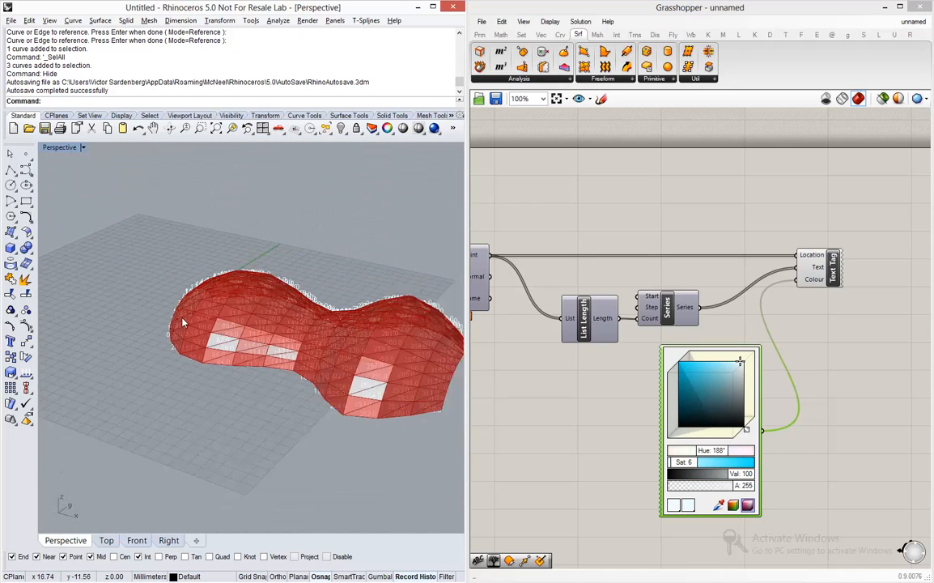
scroll(329, 345, up, 12)
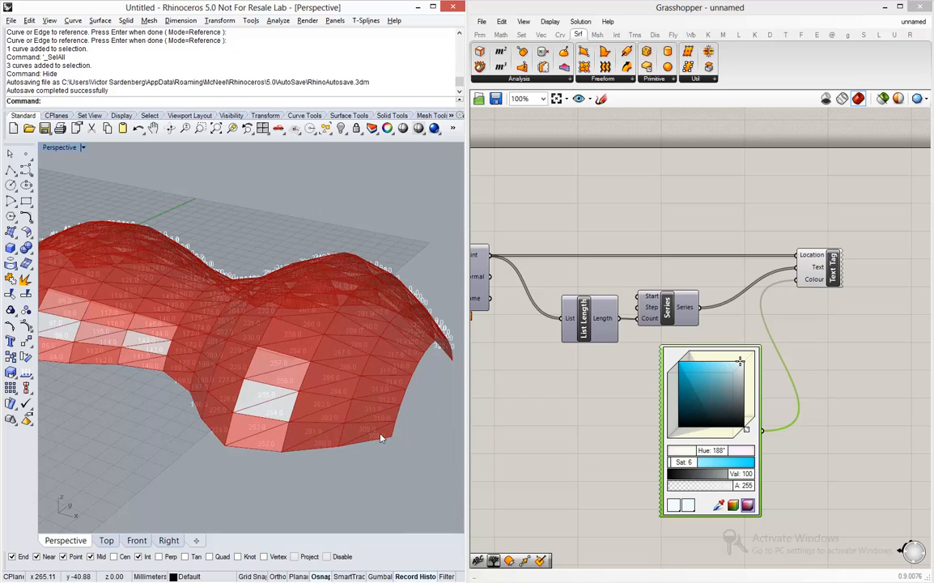
scroll(386, 442, up, 3)
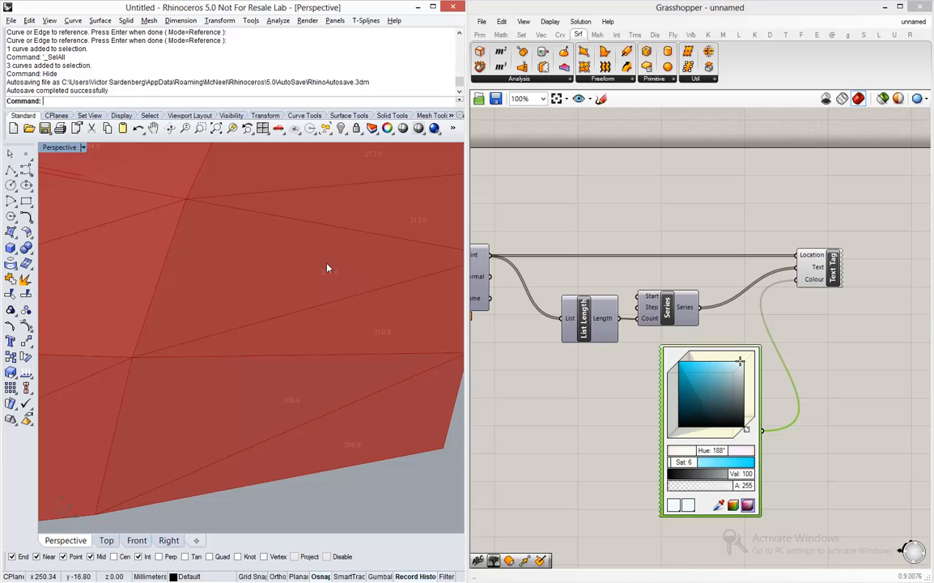
mouse_move(684, 311)
double_click(753, 316)
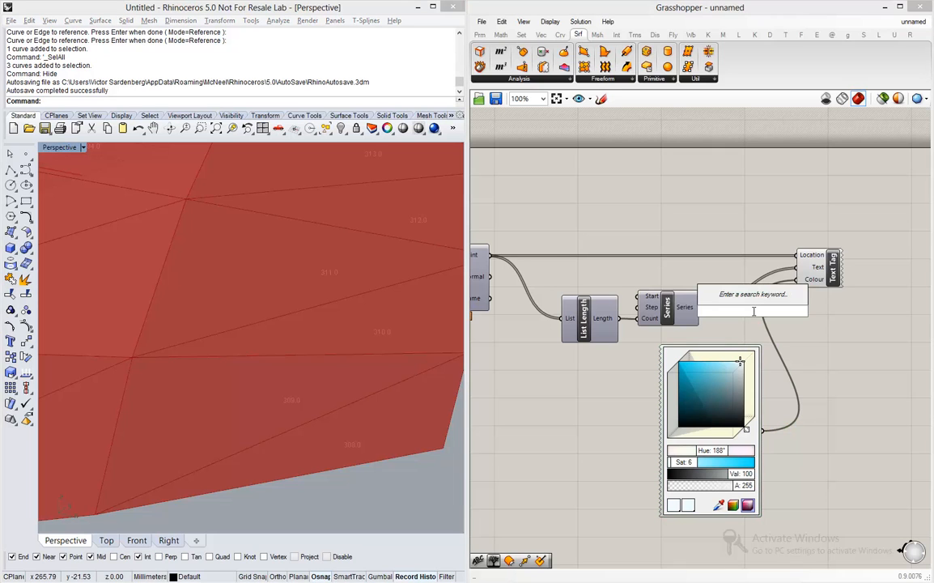
text(integer)
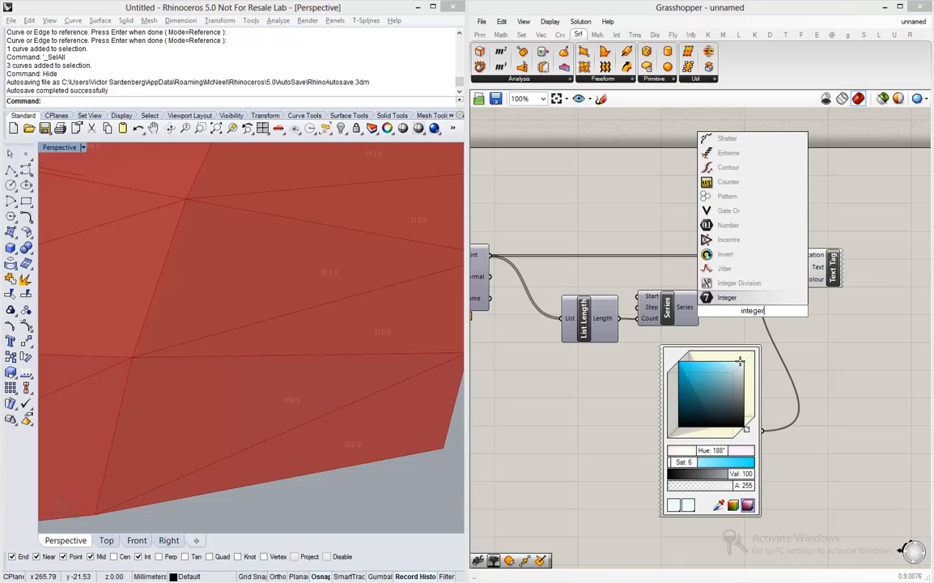
click(716, 298)
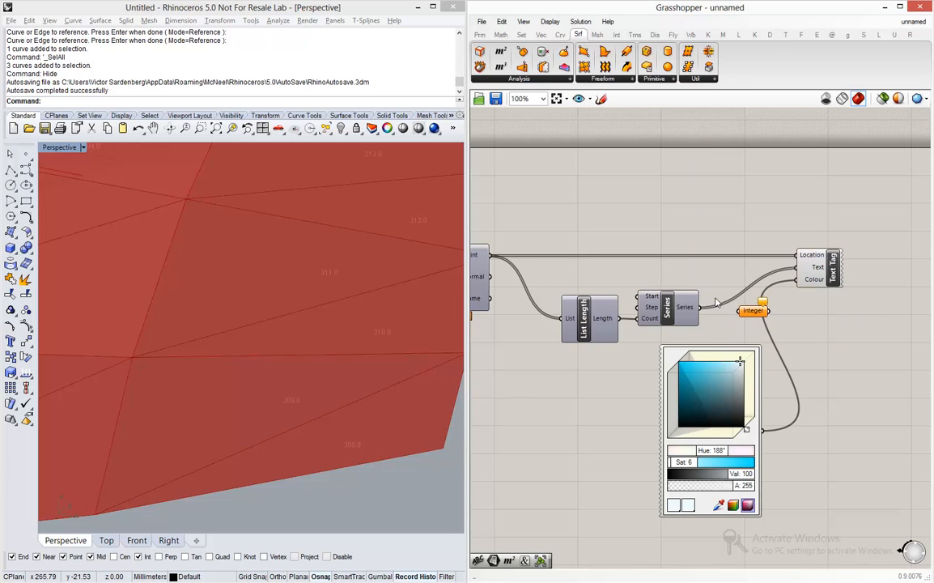
drag(700, 307, 751, 321)
mouse_move(752, 319)
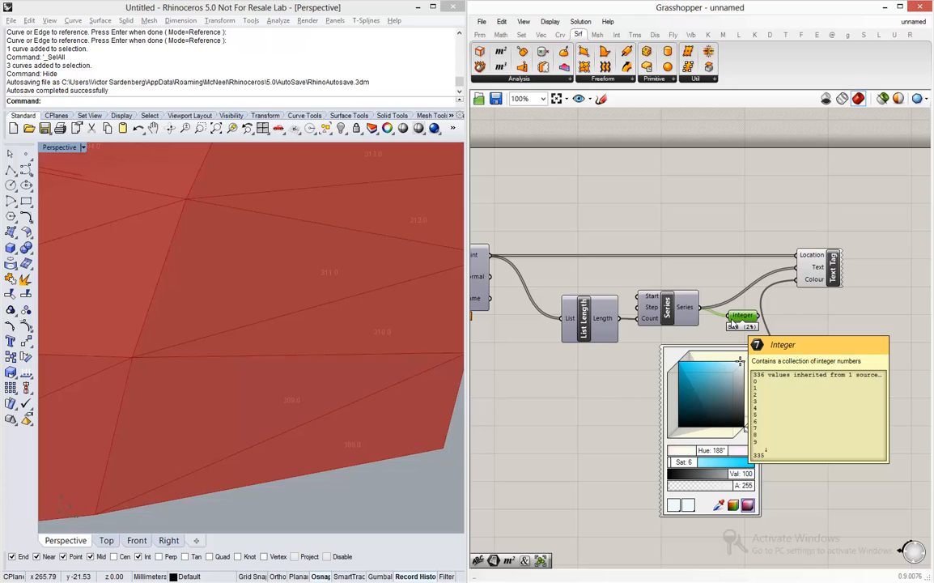
Step: Wire the Integer output into Text Tag's Text input in place of Series, and position Integer between the two components
drag(759, 316, 797, 278)
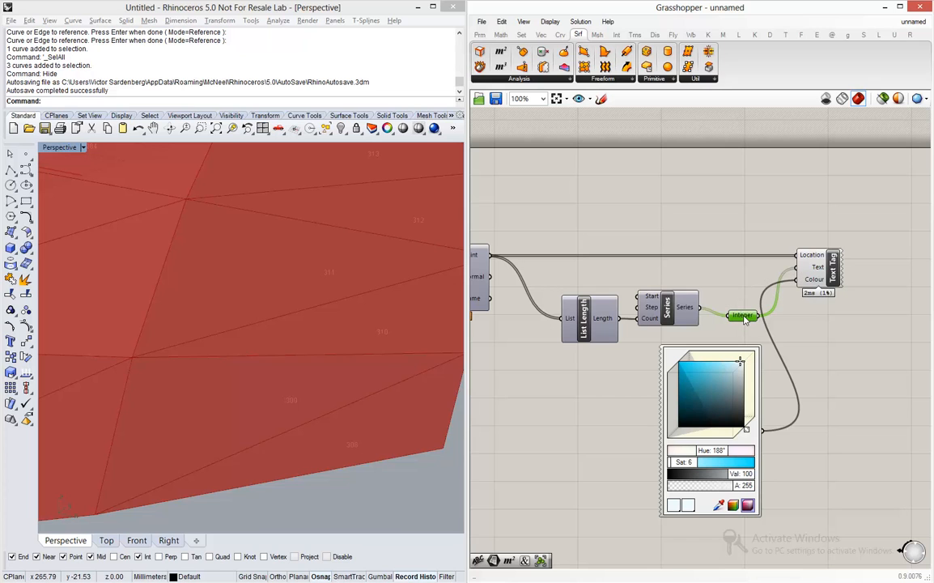
drag(745, 320, 738, 279)
click(802, 240)
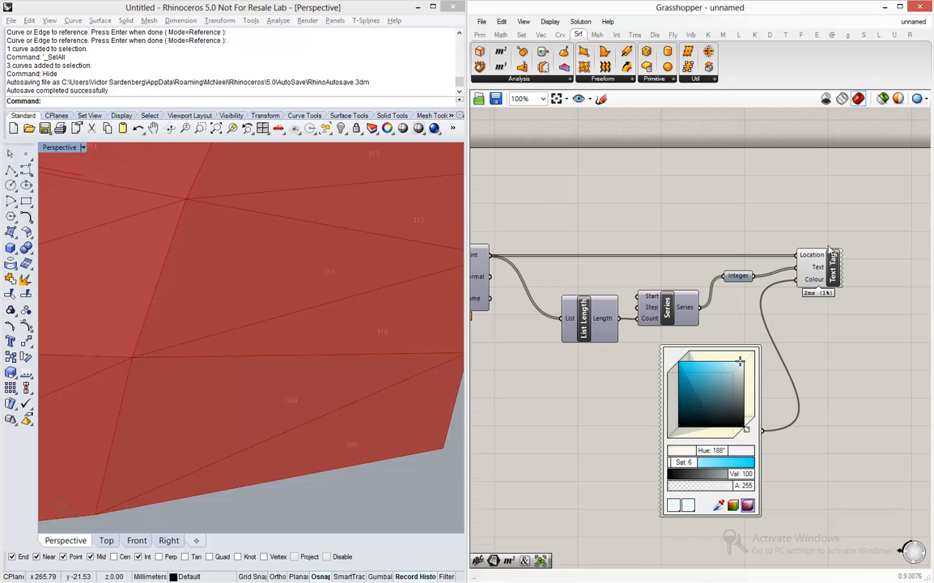
Step: Group the UV sketch, MD Slider, Evaluate Surface, List Length, Series, Integer, Colour Picker and Text Tag
scroll(829, 249, down, 3)
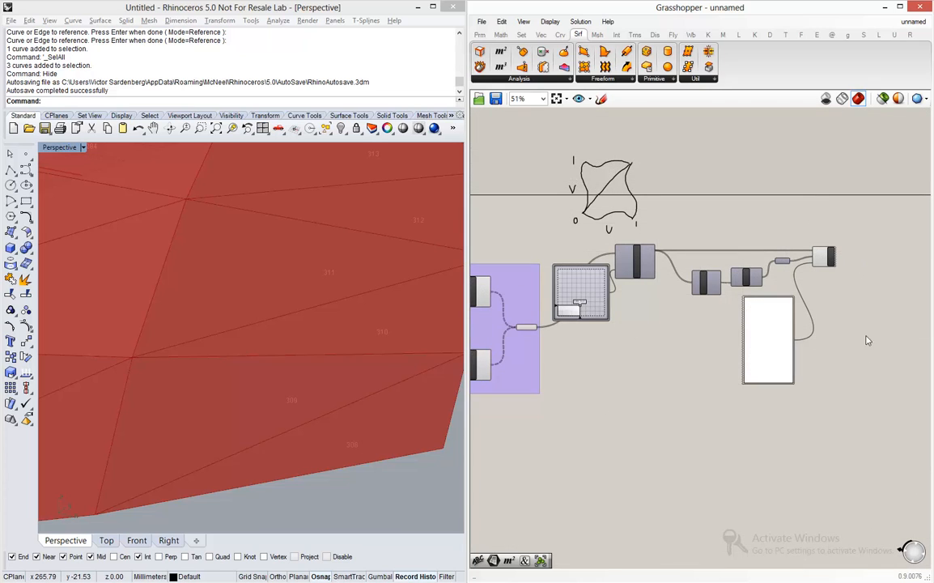
drag(873, 418, 571, 140)
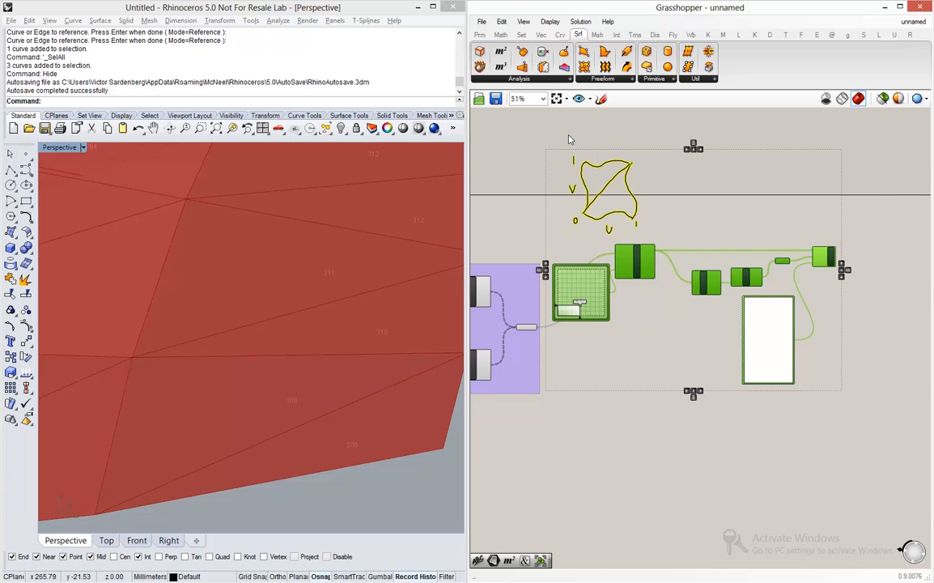
middle_click(684, 241)
click(683, 212)
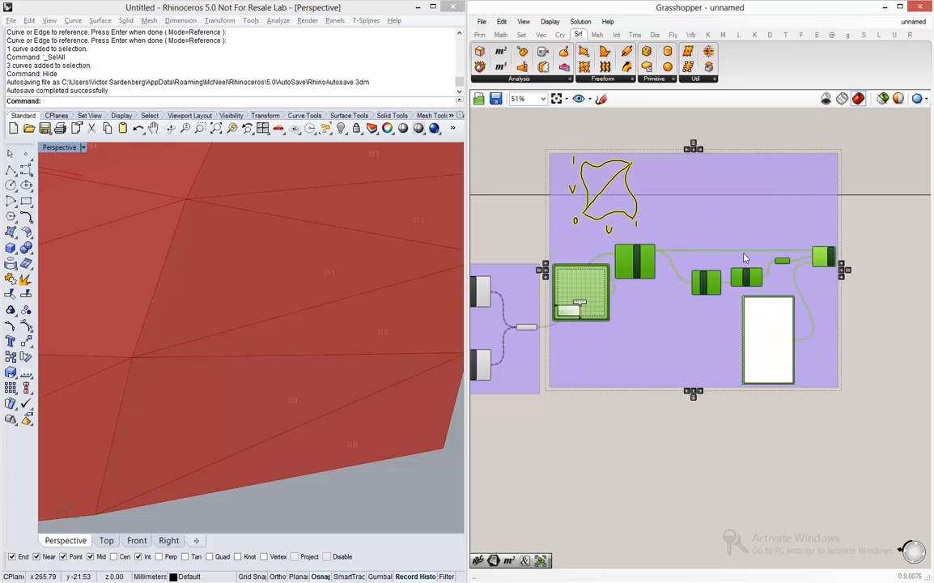
click(662, 434)
Step: Name the new group NUMERACAO EM 3D and move it up and away from the triangulation group
scroll(662, 434, down, 3)
scroll(677, 298, up, 5)
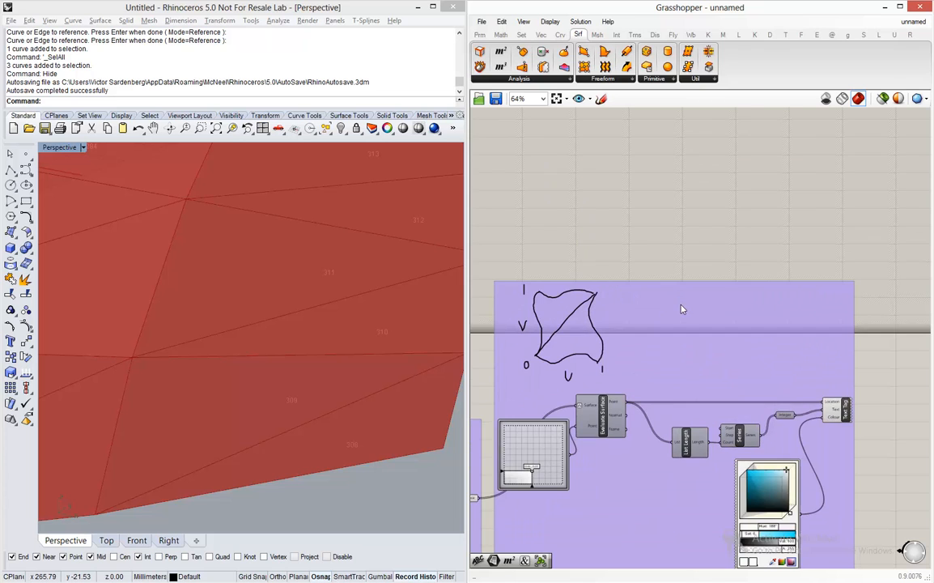
scroll(683, 309, up, 1)
right_click(682, 308)
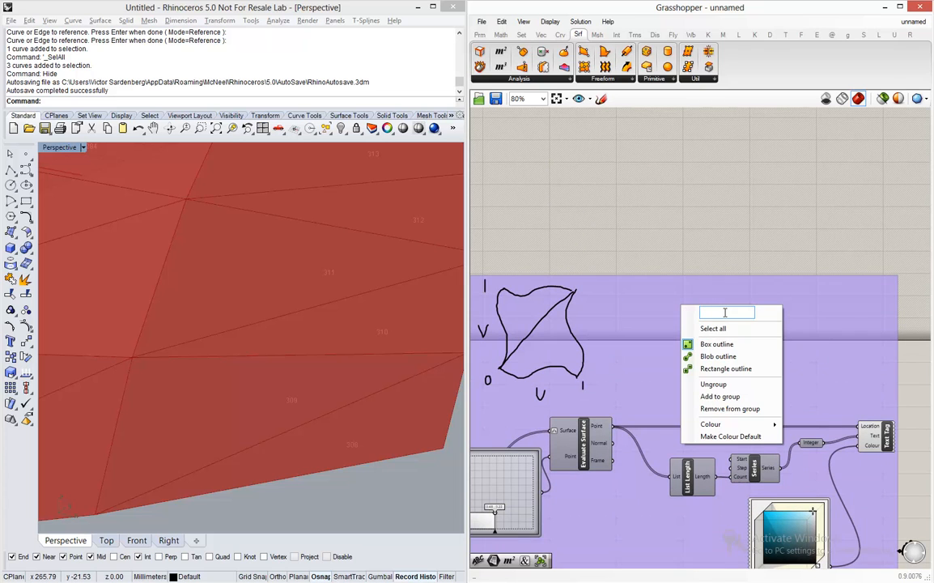
text(NUMERACAO EM 3D)
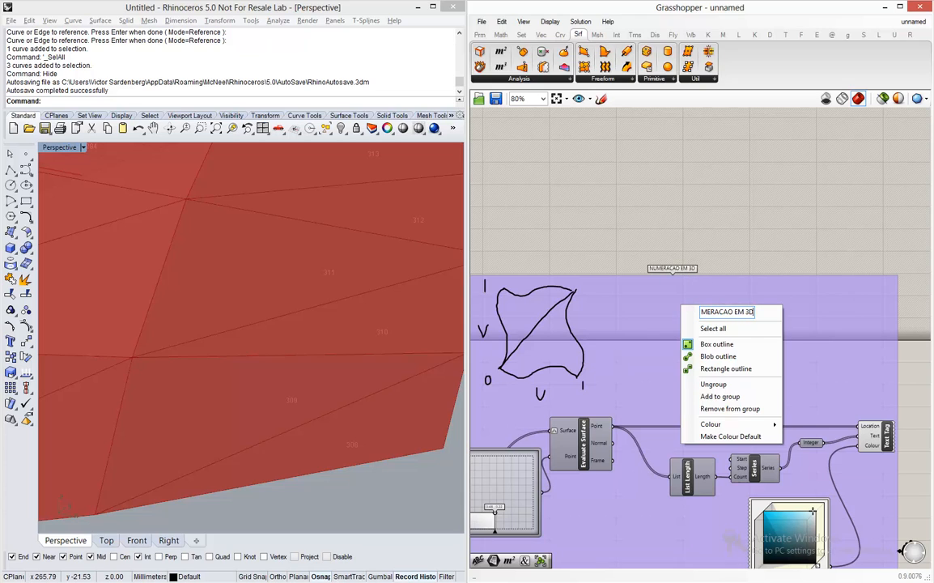
key(Return)
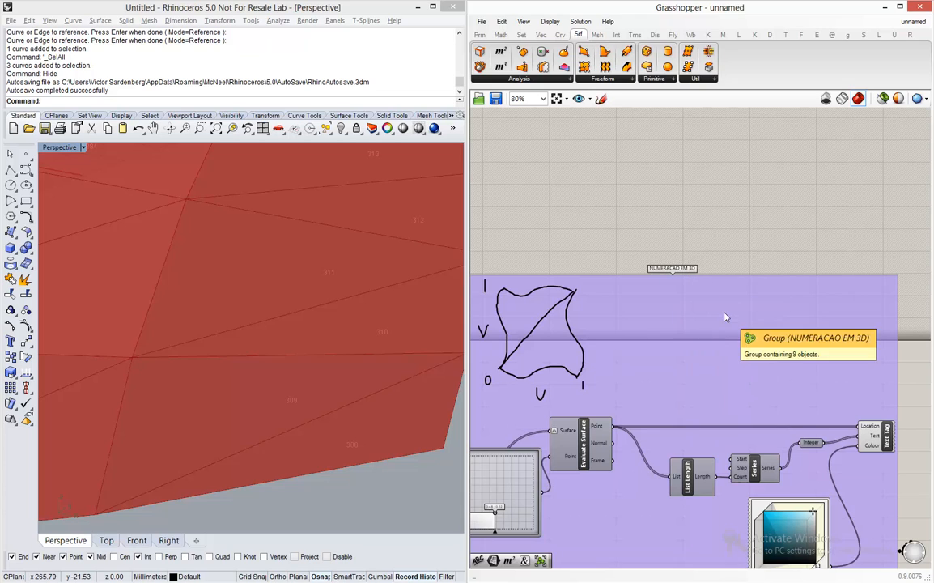
scroll(729, 240, down, 4)
drag(820, 212, 730, 367)
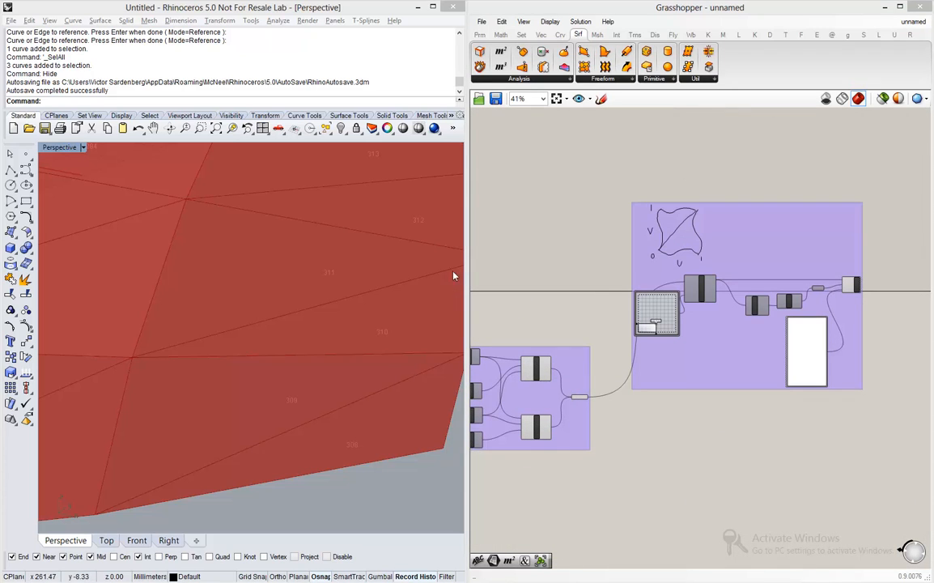
Step: Examine the whole-number labels across the shell, from the overall form to close-ups of the triangles at its ends
right_drag(398, 280, 375, 322)
scroll(375, 321, down, 8)
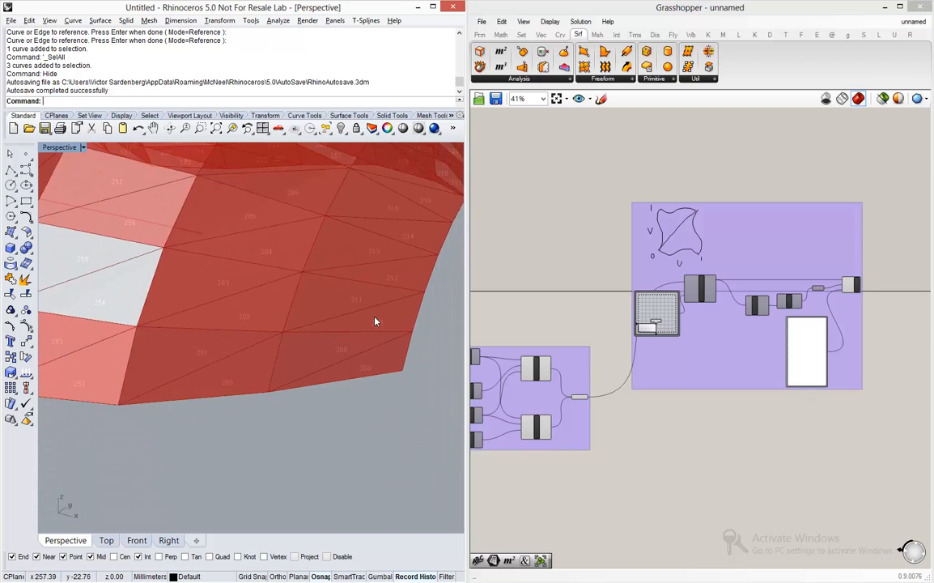
right_drag(141, 202, 367, 235)
scroll(407, 290, down, 10)
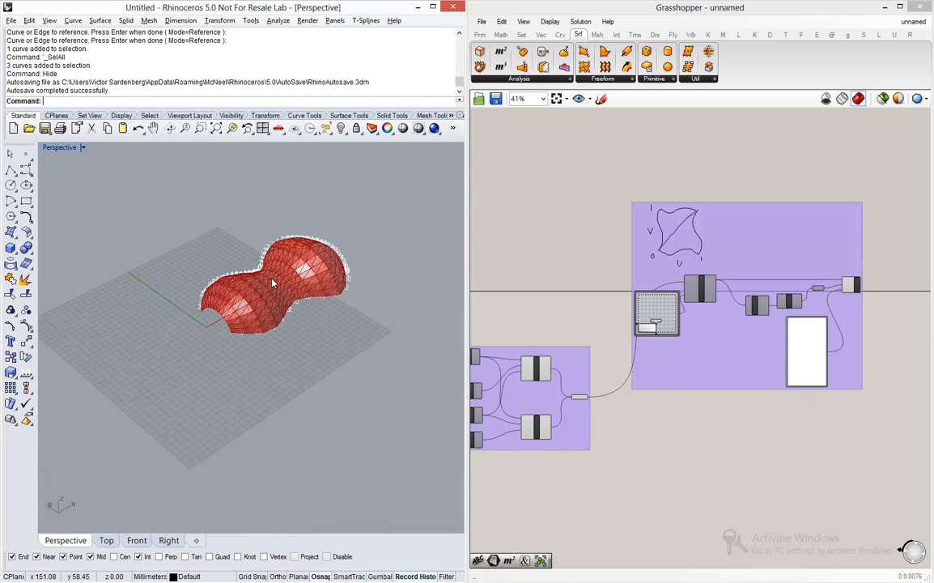
scroll(247, 253, up, 8)
right_drag(263, 288, 372, 256)
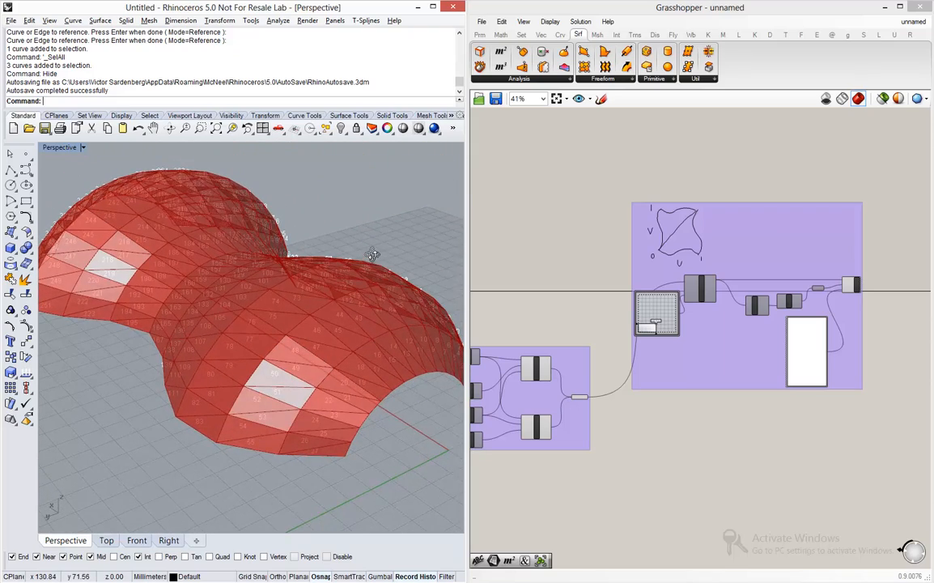
scroll(202, 287, down, 5)
scroll(287, 315, up, 6)
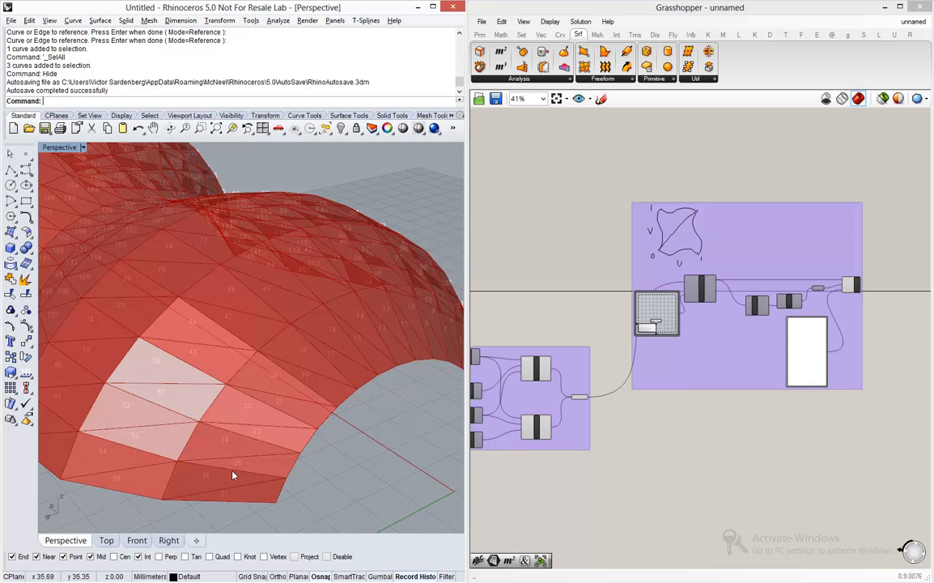
scroll(261, 499, down, 3)
scroll(259, 500, up, 5)
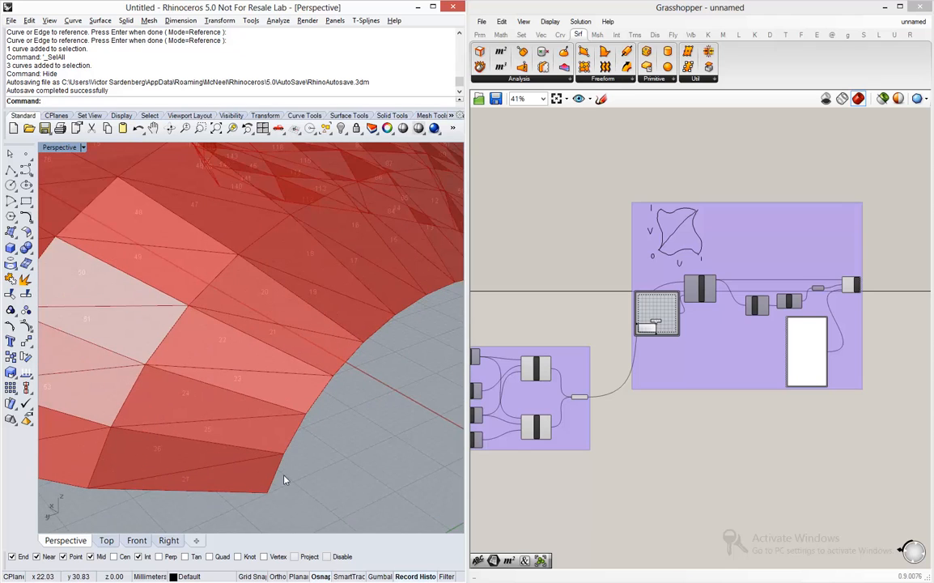
Step: Move the numbering group with its components slightly further up, away from the triangulation group
scroll(214, 489, down, 3)
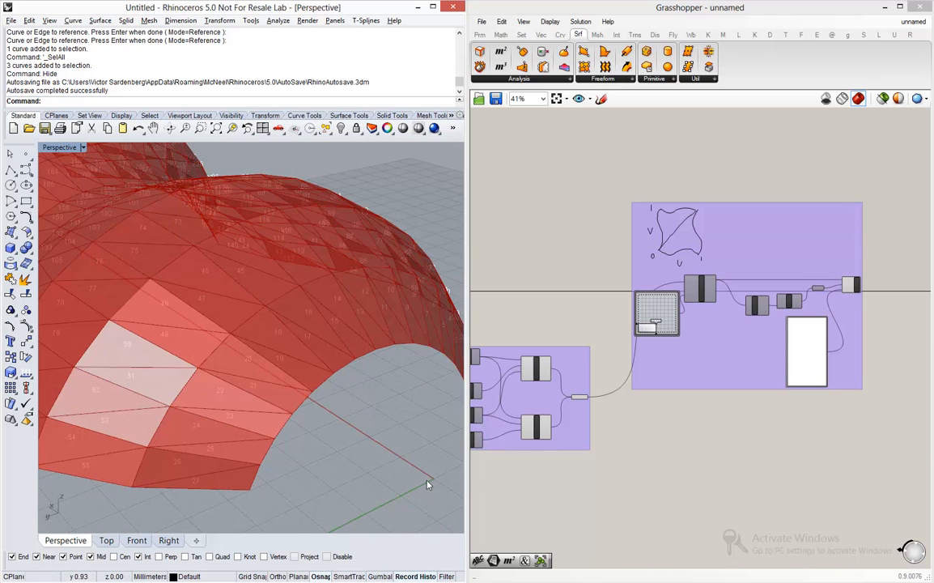
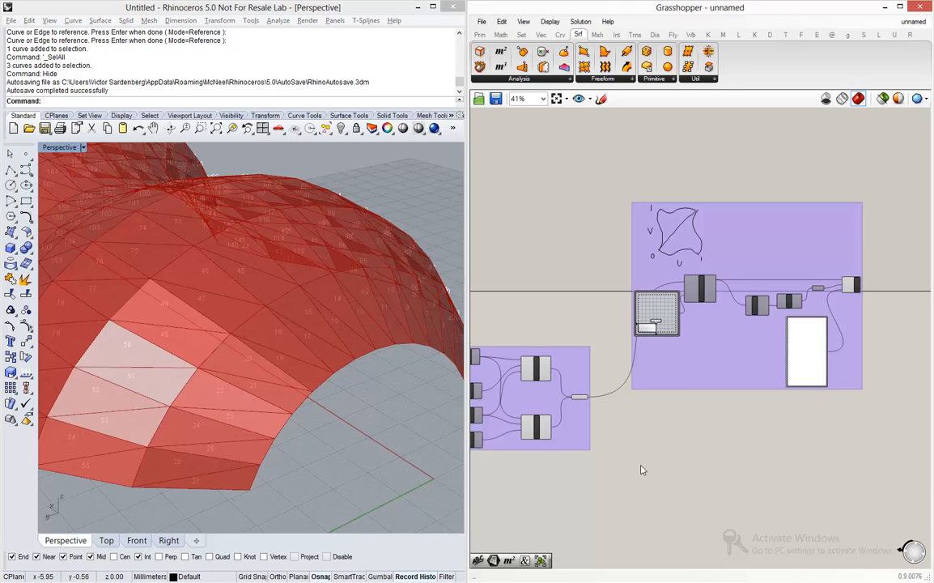
drag(622, 170, 873, 411)
drag(740, 376, 736, 344)
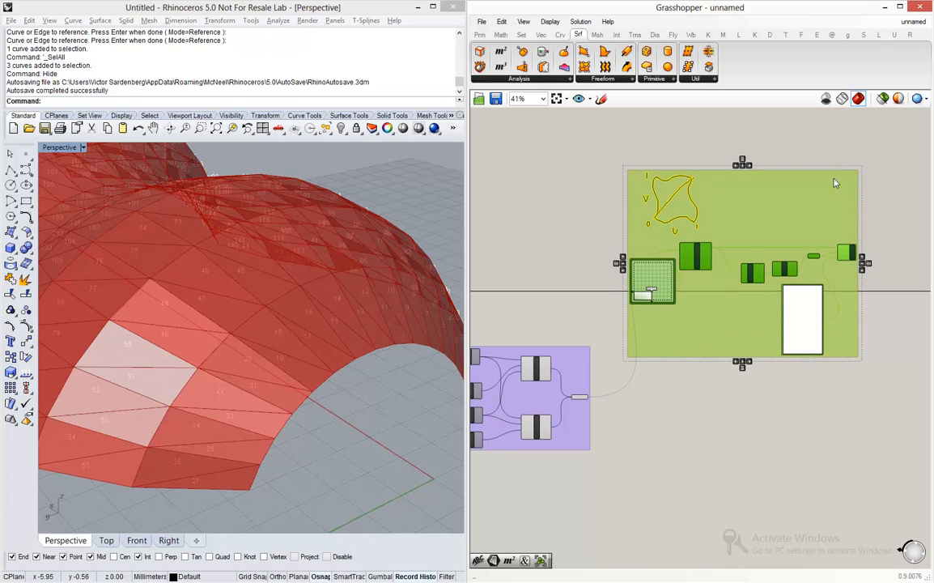
click(878, 265)
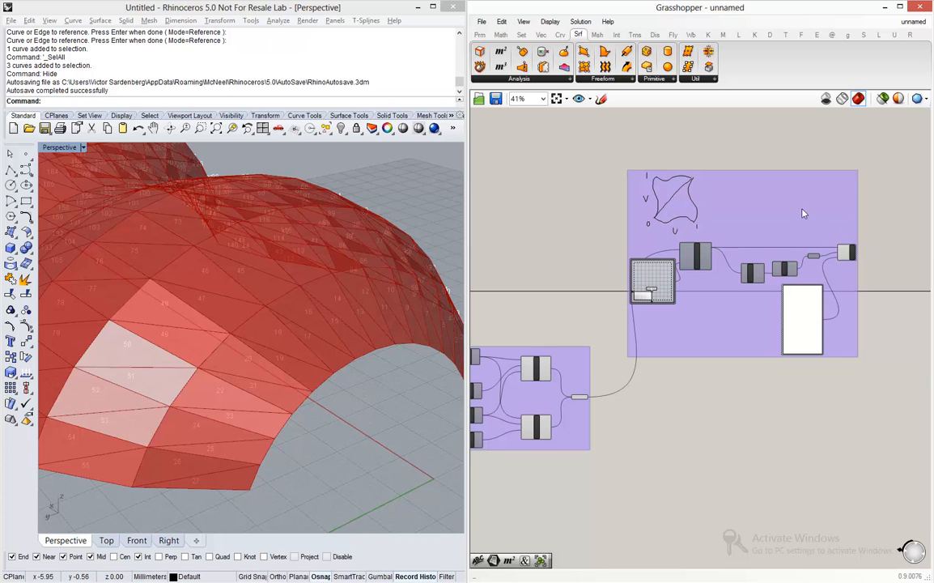
Step: Add an Orient component to the empty canvas beside the triangulation group's merged Surface parameter
scroll(564, 407, up, 5)
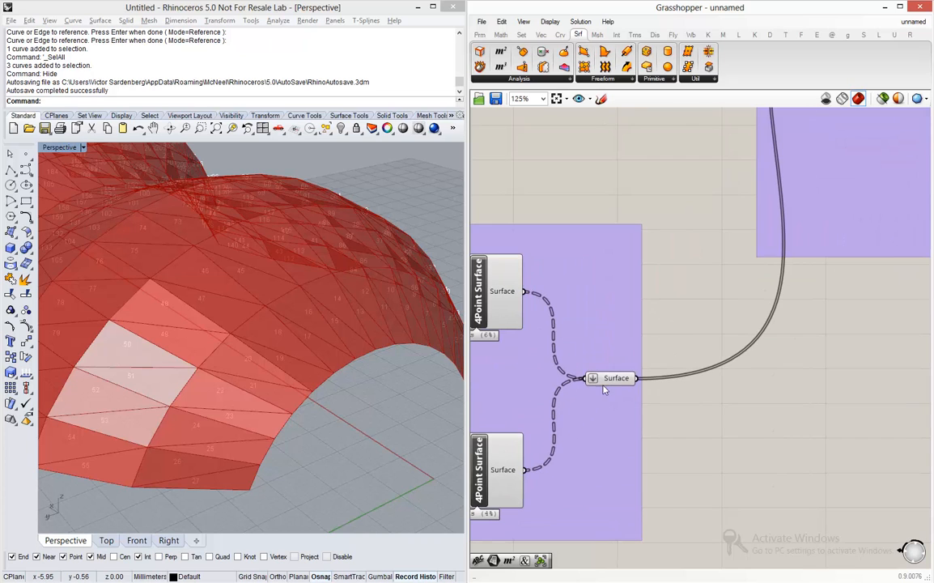
click(606, 382)
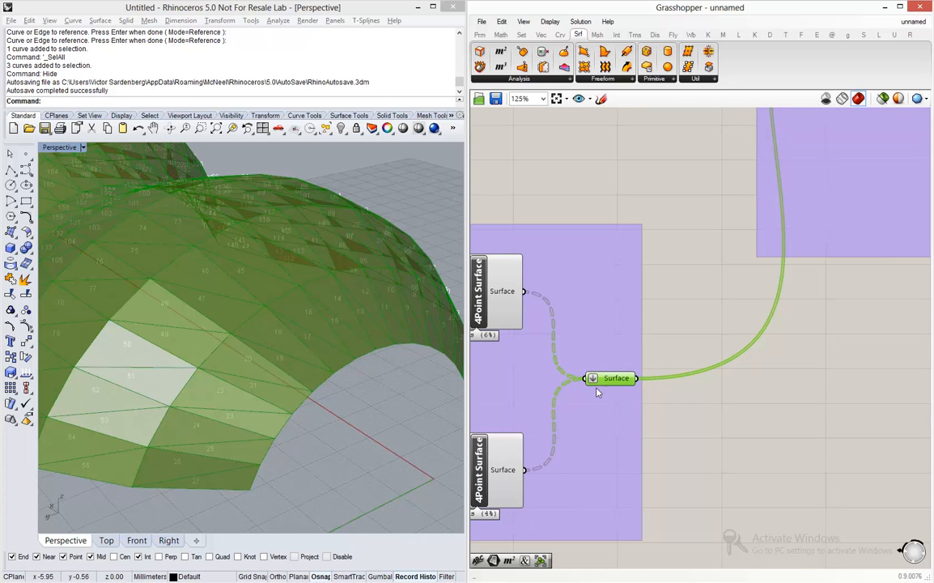
scroll(597, 393, down, 5)
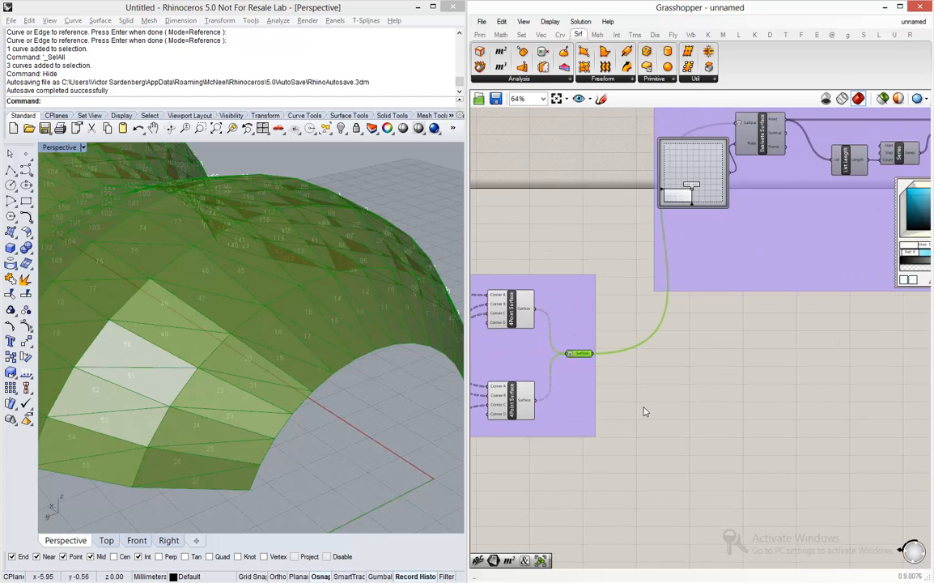
scroll(639, 409, up, 1)
click(710, 389)
double_click(693, 388)
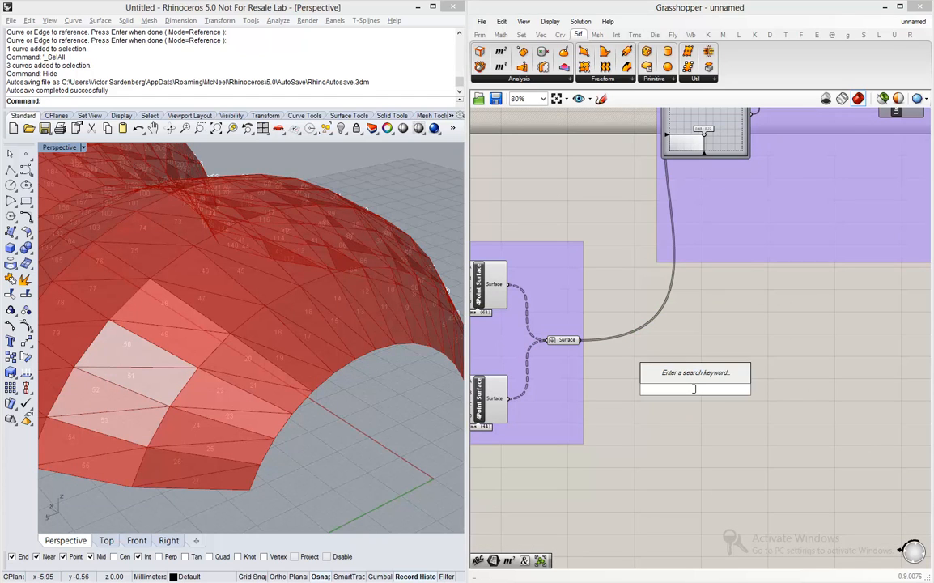
text(orient)
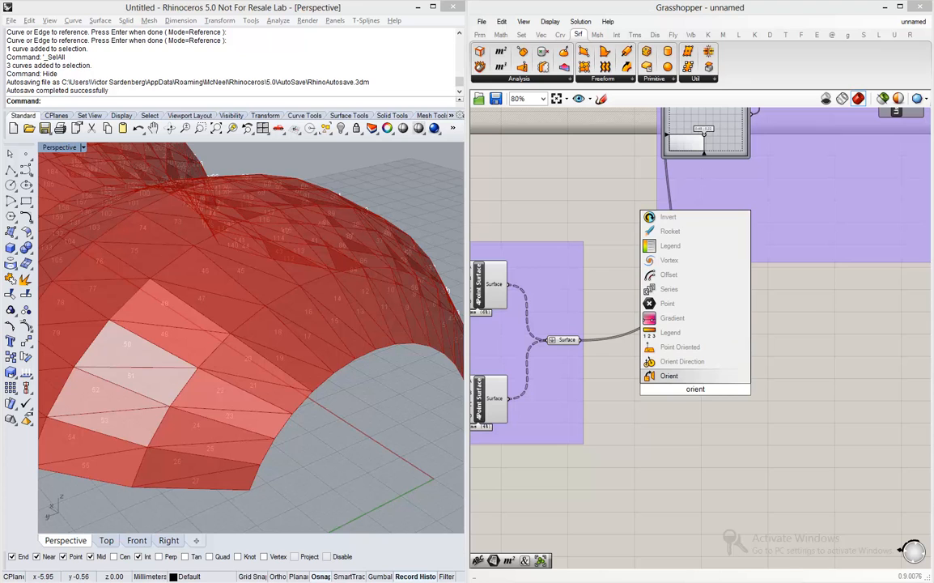
click(665, 378)
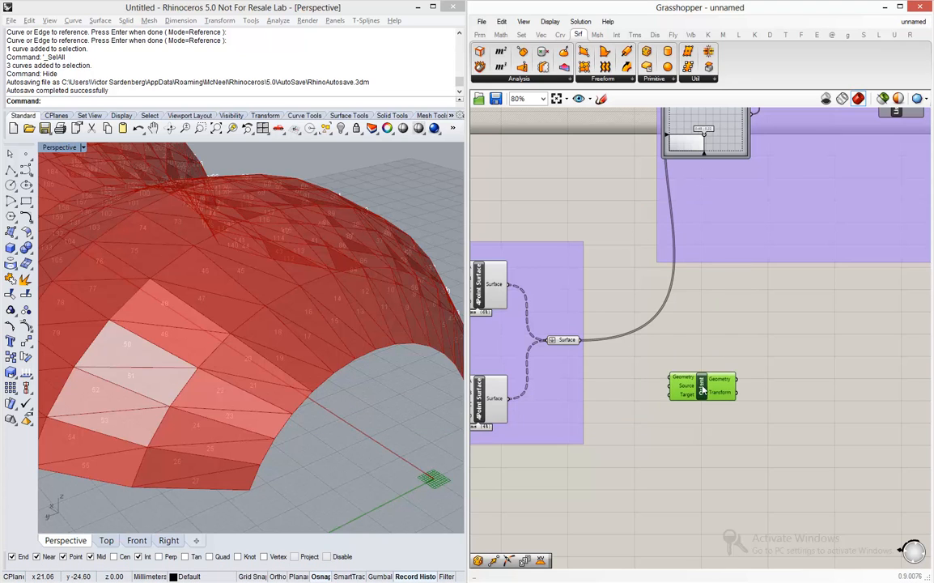
Step: Wire the merged Surface output into both the Geometry and Source inputs of Orient, leaving Target at World XY
scroll(700, 389, up, 3)
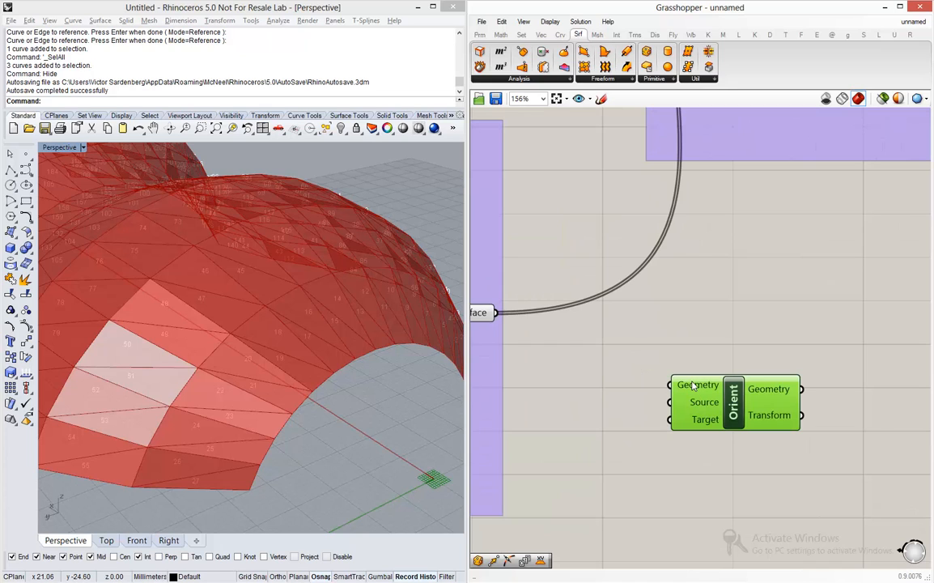
drag(496, 312, 670, 385)
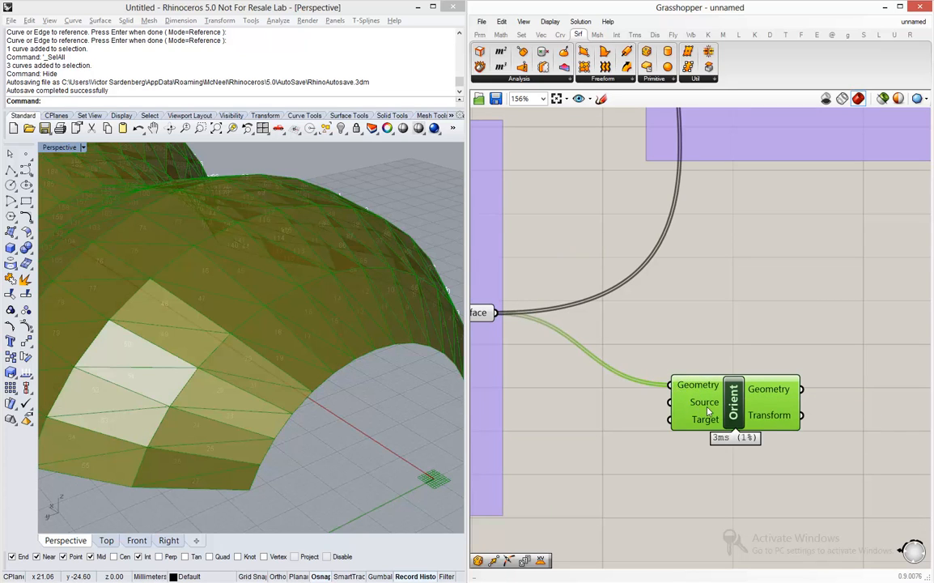
mouse_move(705, 405)
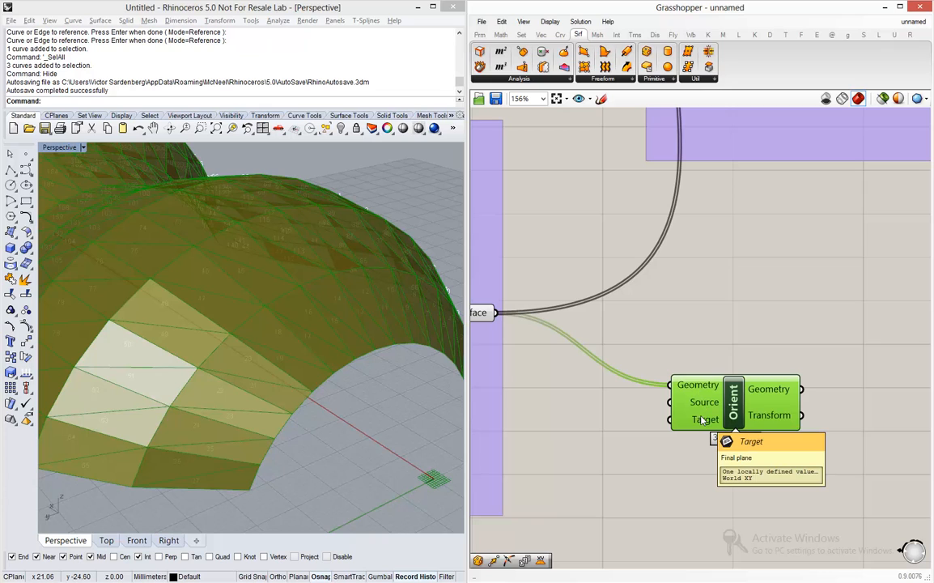
click(652, 329)
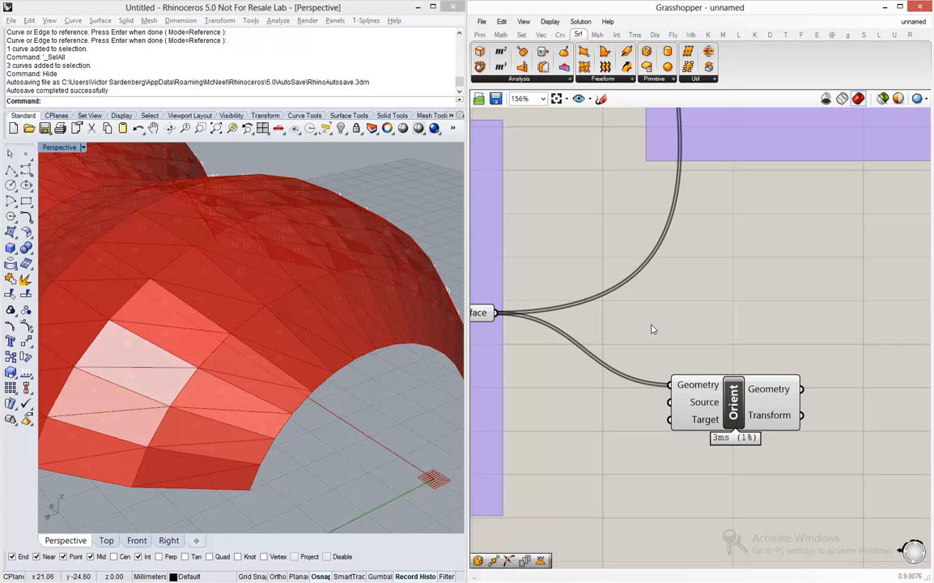
drag(496, 313, 679, 410)
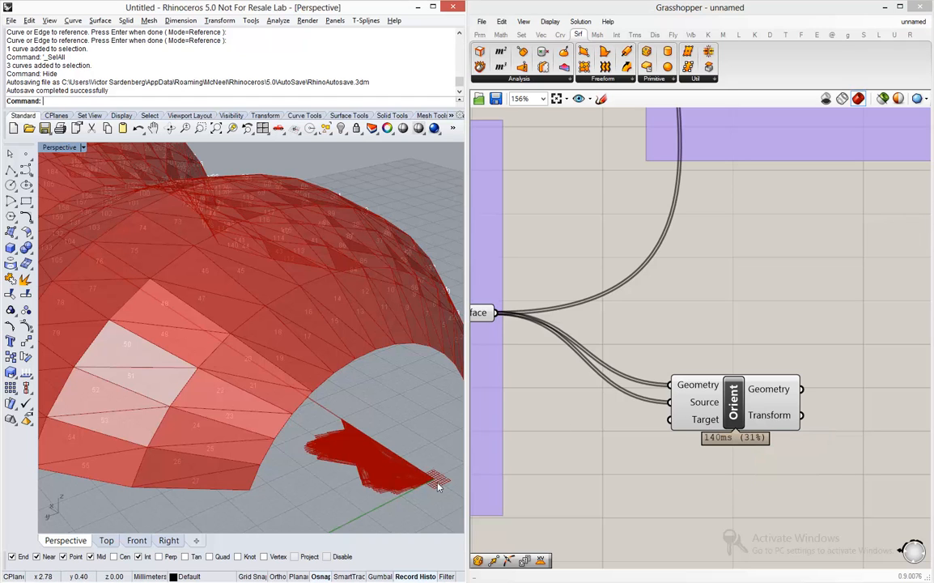
Step: Examine the oriented triangles around the world origin in the Perspective view
scroll(437, 484, up, 5)
scroll(437, 485, up, 2)
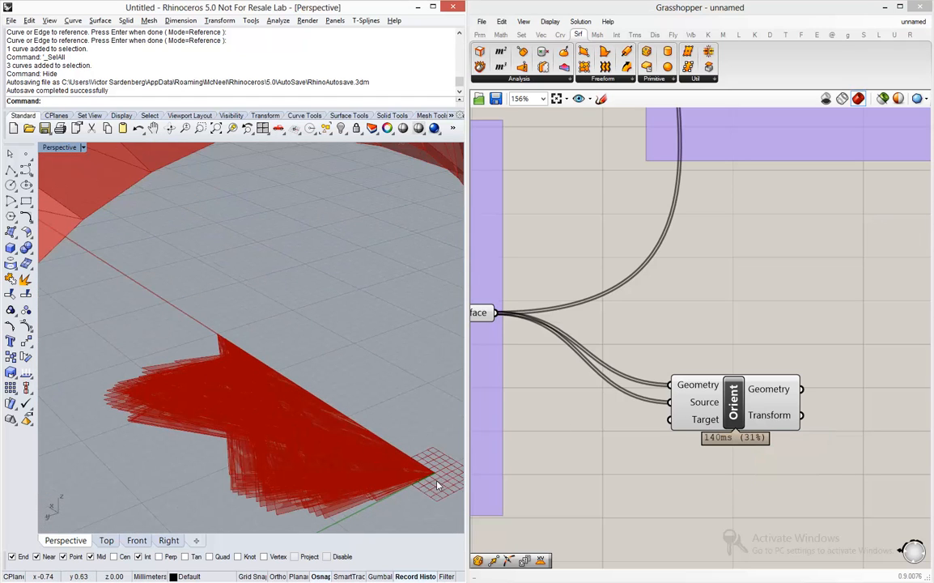
shift+right_drag(422, 493, 425, 461)
scroll(421, 455, up, 3)
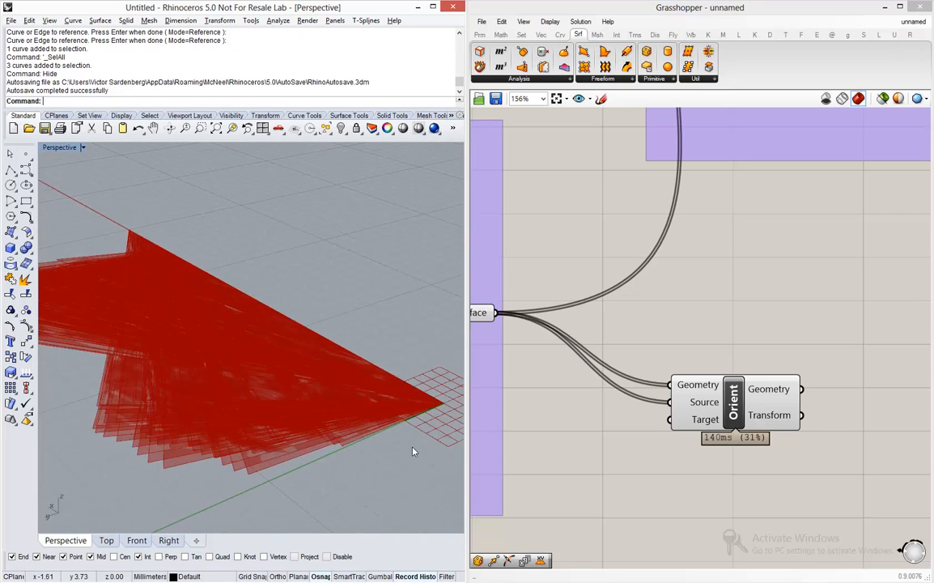
scroll(431, 435, down, 3)
shift+right_drag(388, 416, 387, 413)
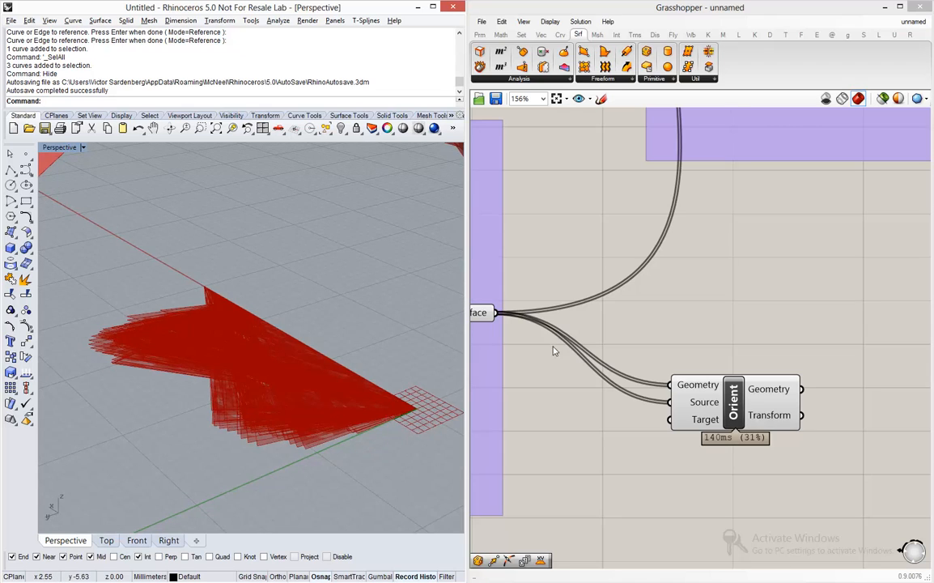
Step: Turn off the preview of all components, then turn it back on for Orient only
scroll(664, 325, down, 2)
key(ctrl+a)
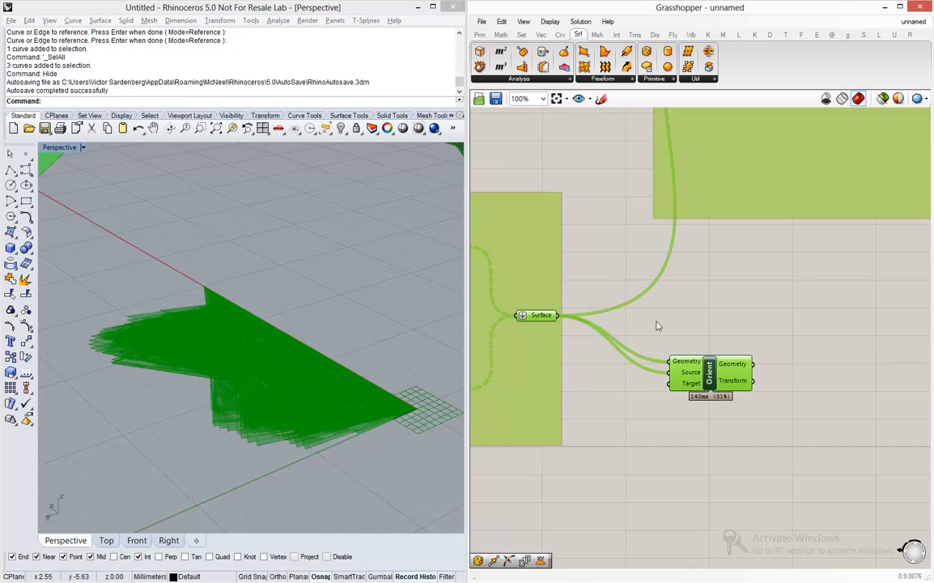
middle_click(654, 327)
click(688, 296)
click(782, 300)
click(710, 384)
middle_click(710, 384)
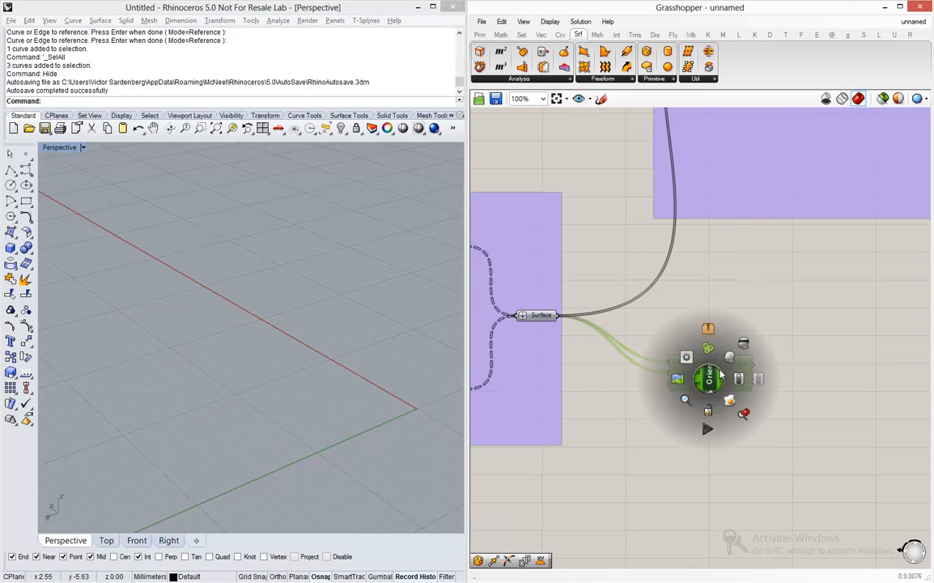
click(658, 322)
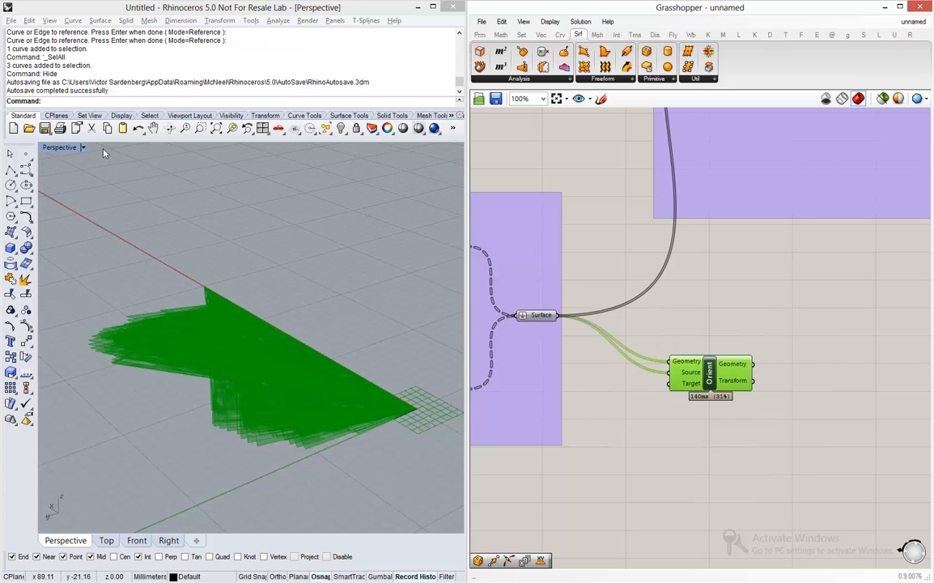
Step: Switch the Rhino viewport from Perspective to Top and examine how the oriented triangles lie at the origin
double_click(50, 148)
double_click(50, 149)
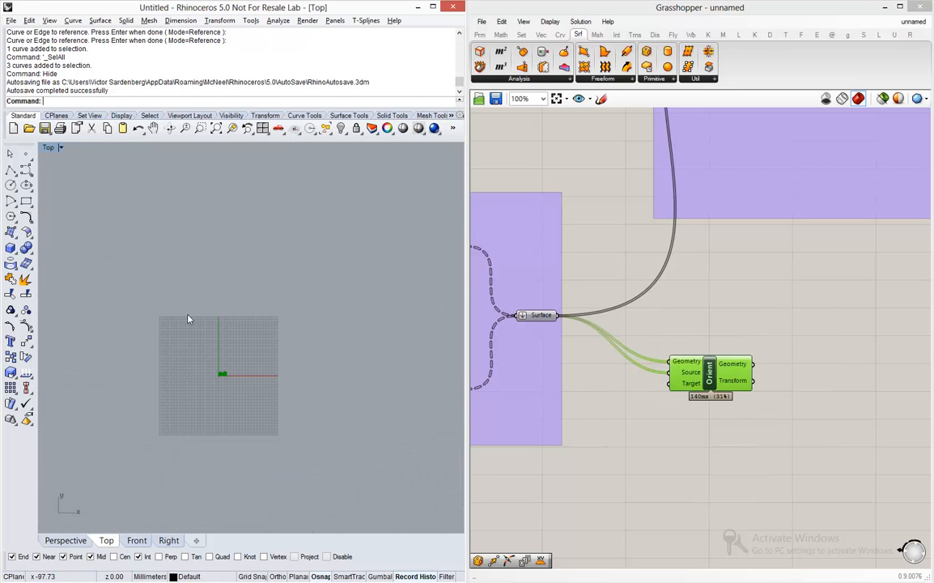
scroll(210, 389, up, 5)
scroll(194, 392, up, 8)
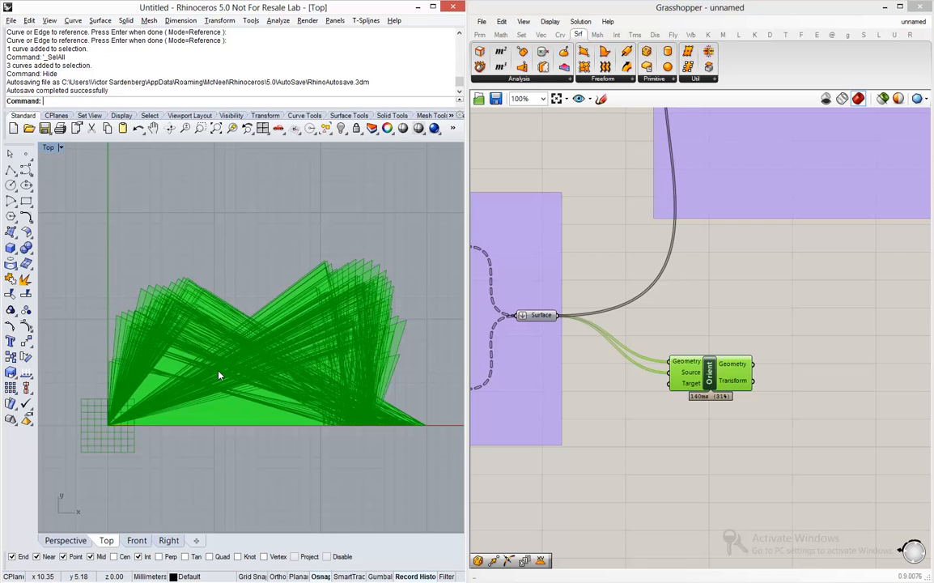
scroll(161, 381, down, 3)
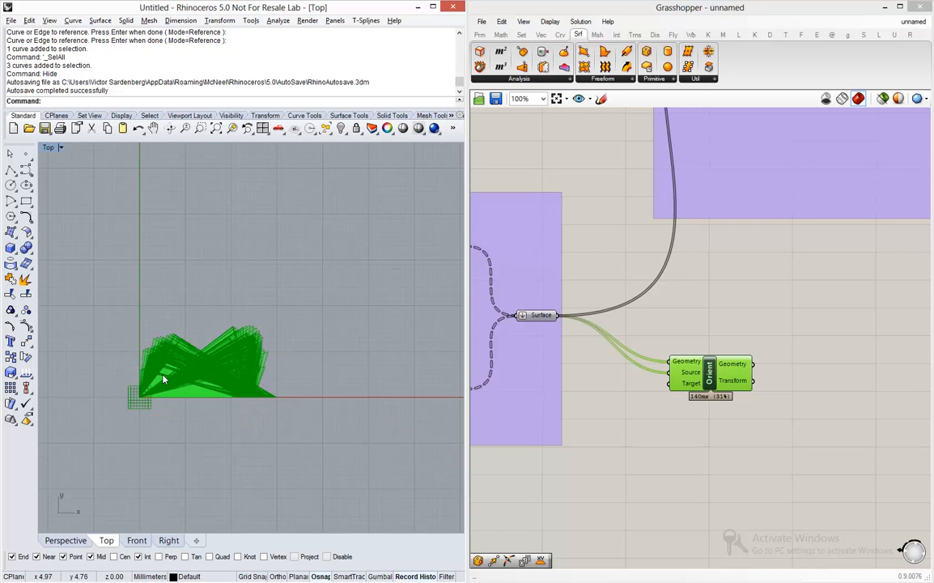
scroll(184, 356, up, 3)
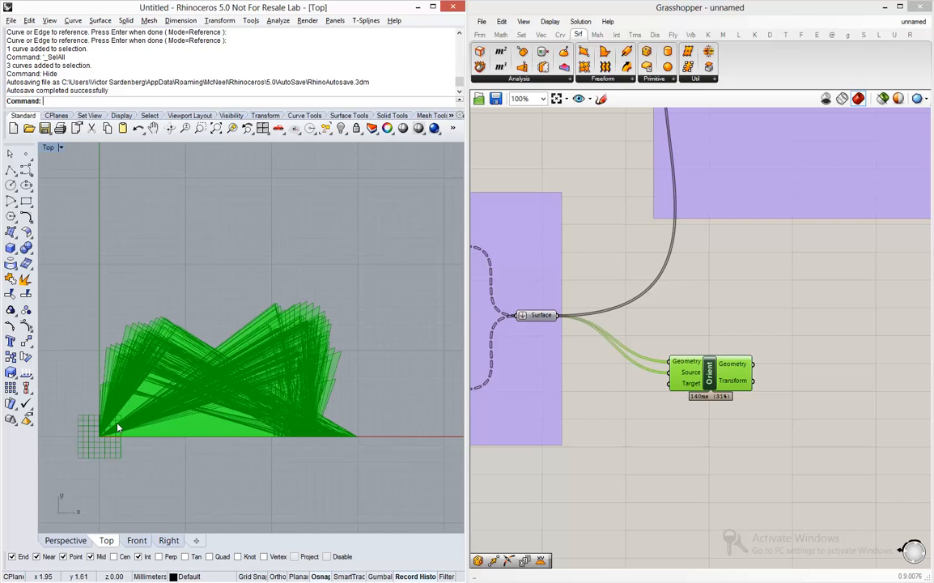
scroll(170, 391, down, 5)
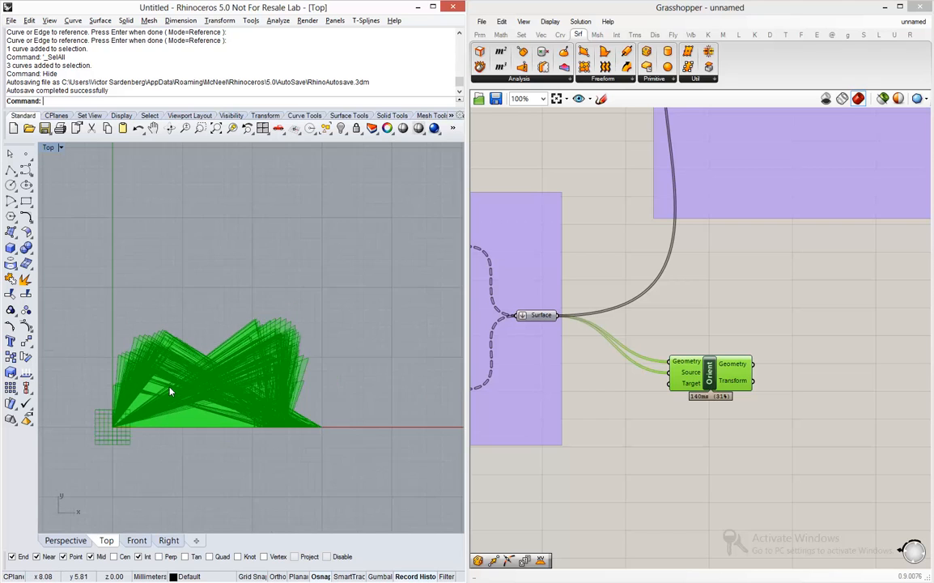
Step: Add a Move component after Orient and wire Orient's Geometry output into its Geometry input
click(712, 424)
scroll(582, 403, down, 4)
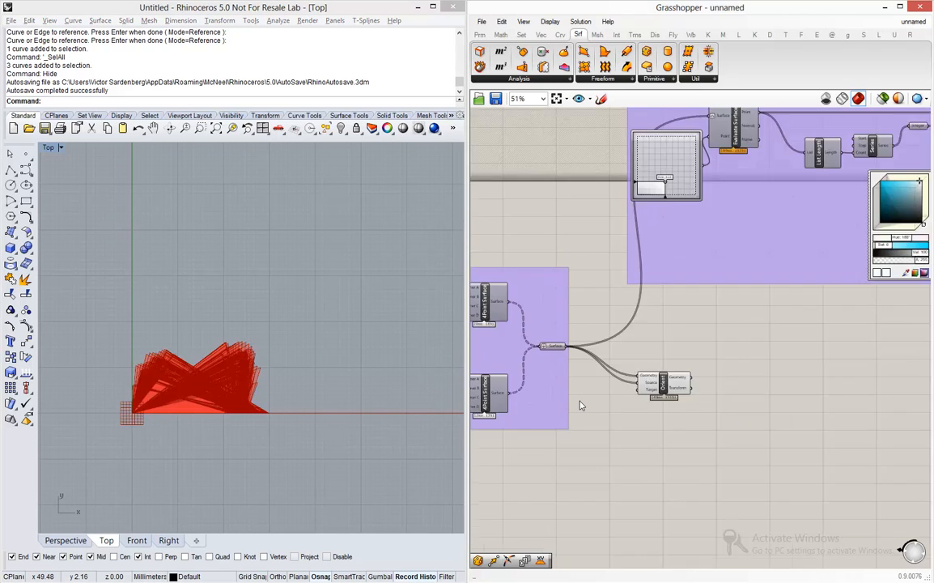
scroll(701, 401, up, 3)
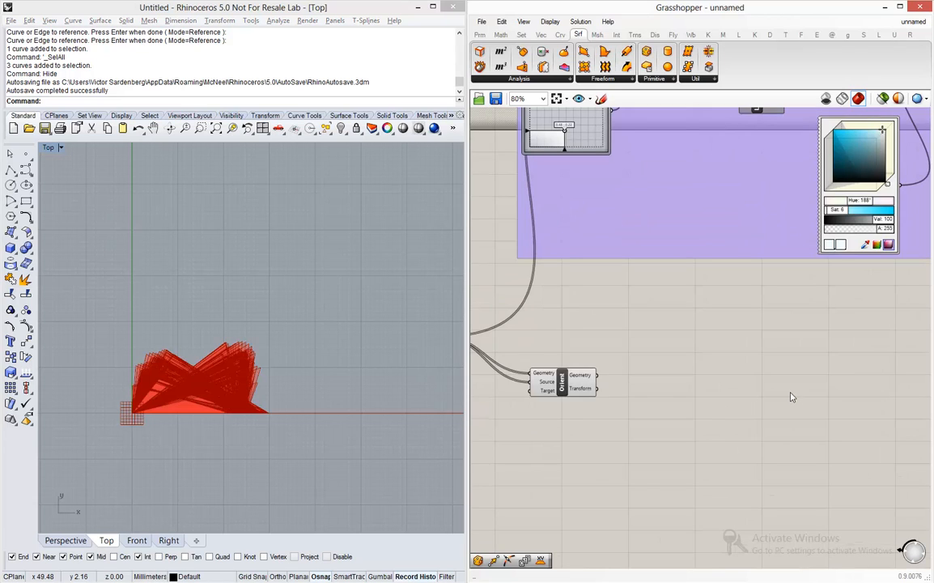
double_click(790, 393)
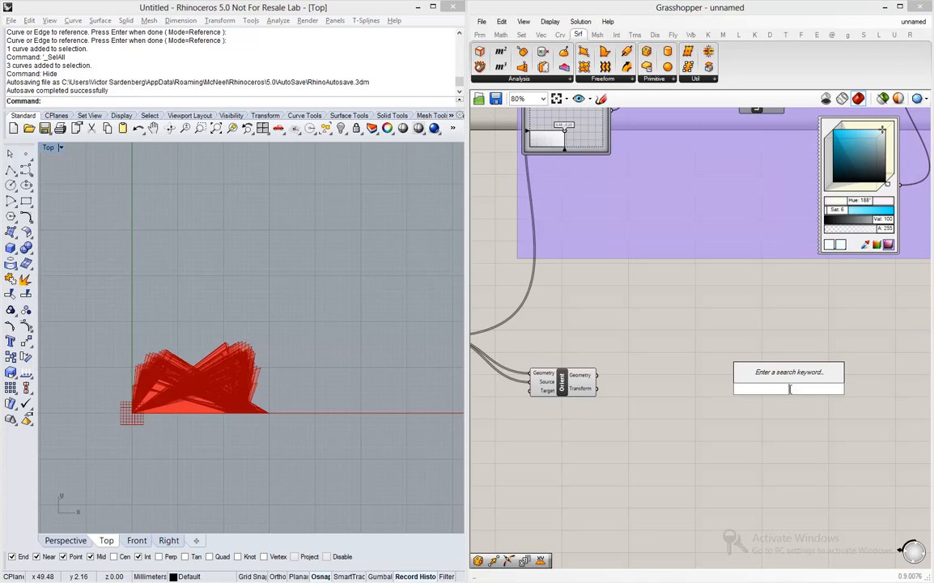
text(move)
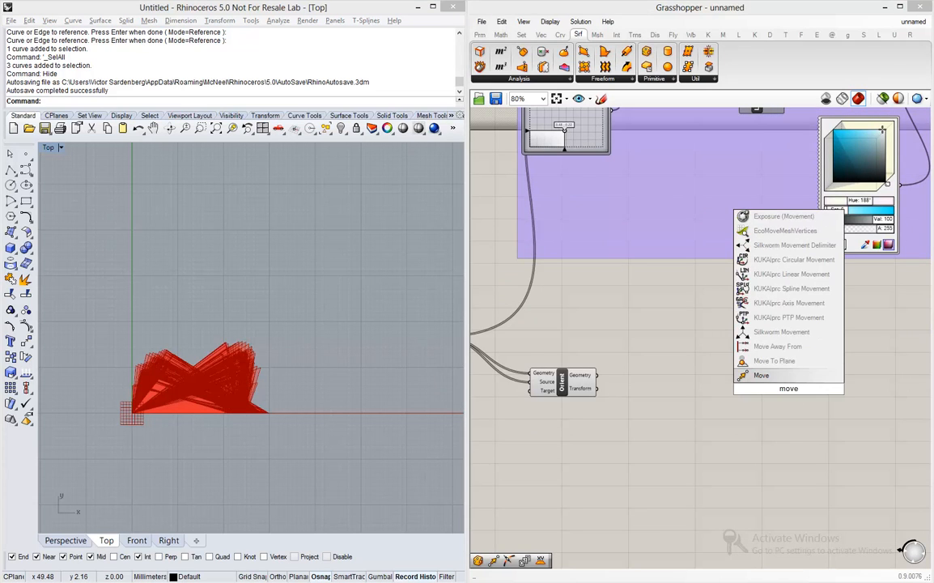
key(Return)
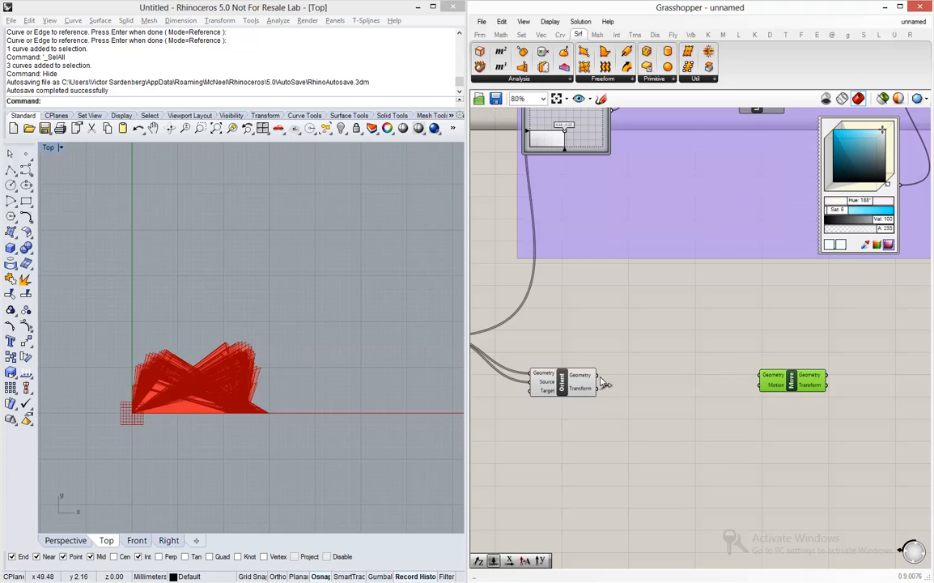
drag(602, 382, 803, 390)
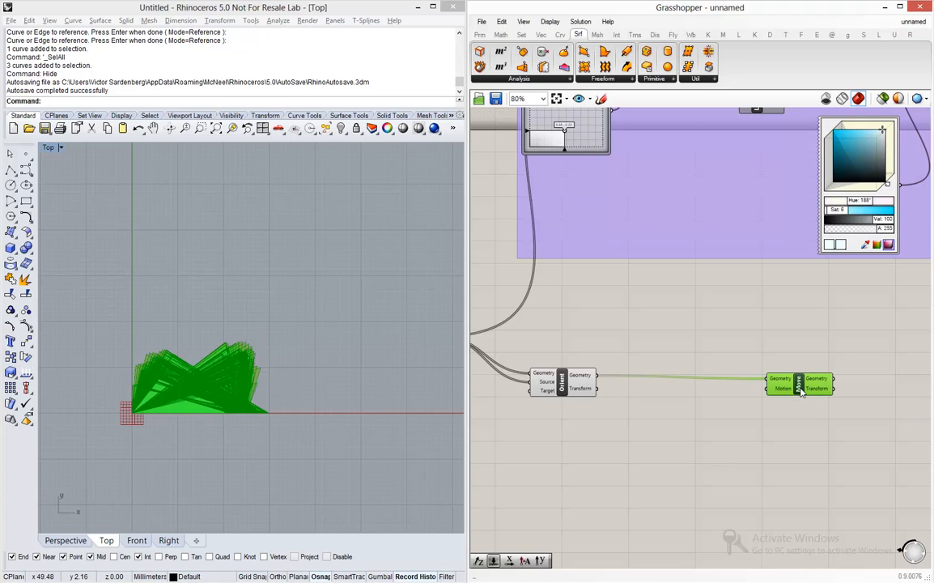
Step: Add a Unit X vector in front of Move and wire its Unit vector output into Move's Motion input
mouse_move(783, 395)
double_click(733, 404)
text(x)
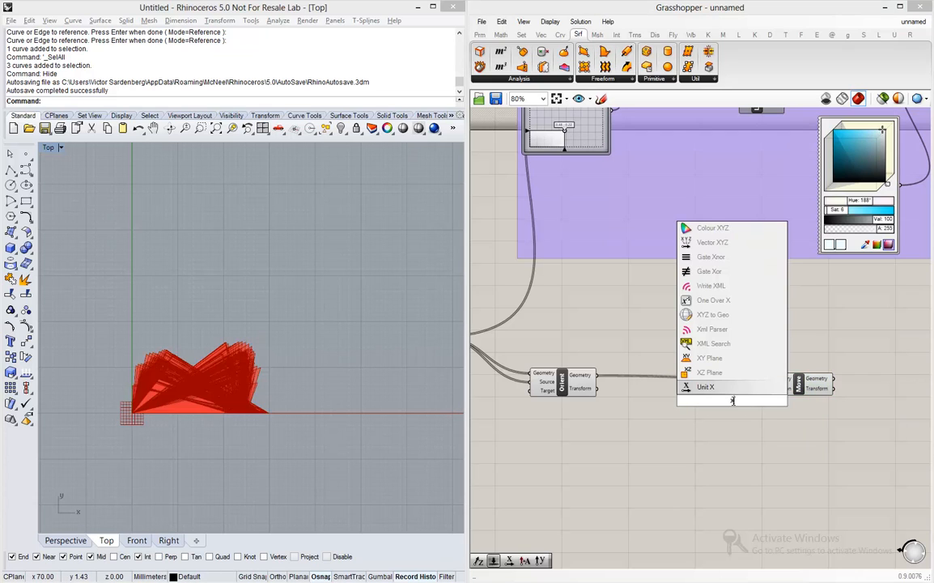
key(Return)
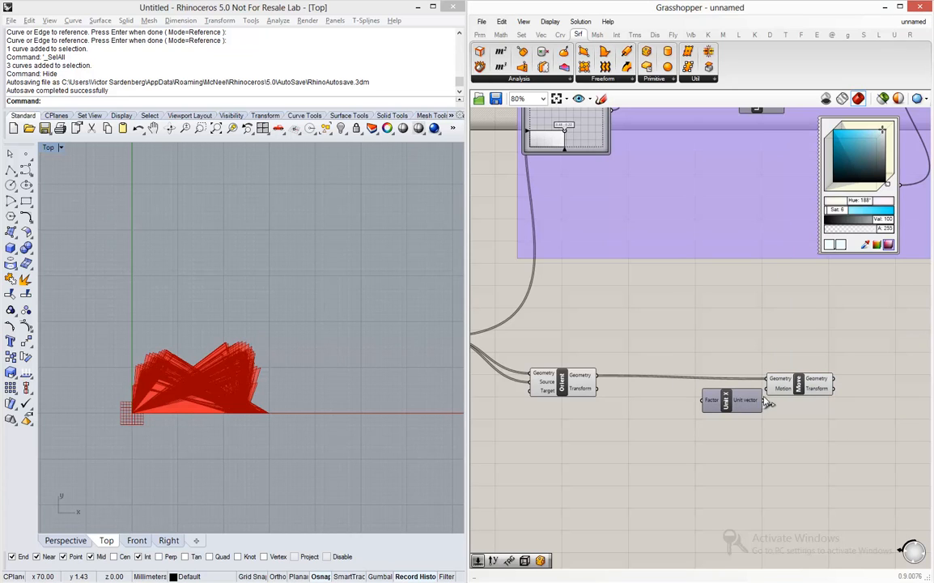
drag(731, 406, 726, 410)
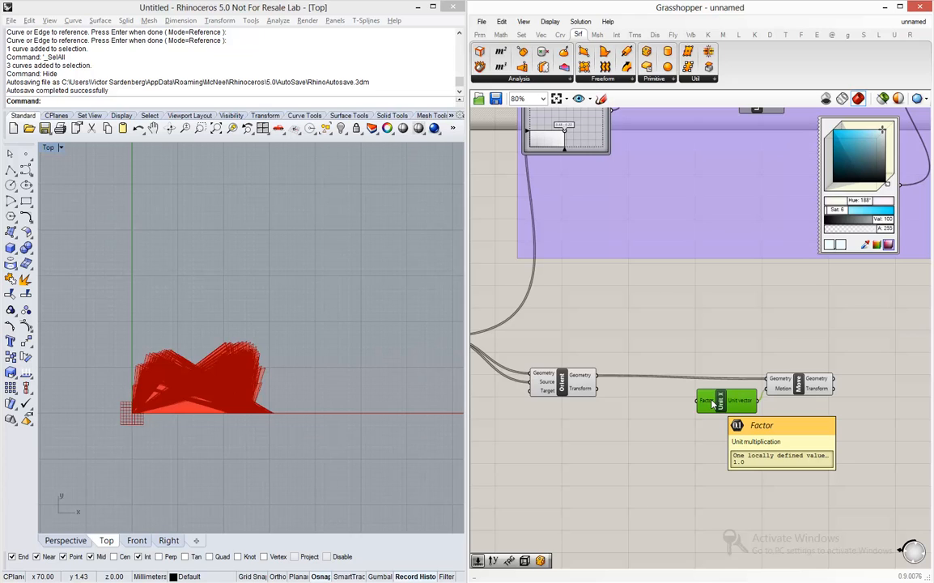
Step: Add a Series component in front of Unit X and shift Series, Unit X and Move further away from Orient
click(646, 412)
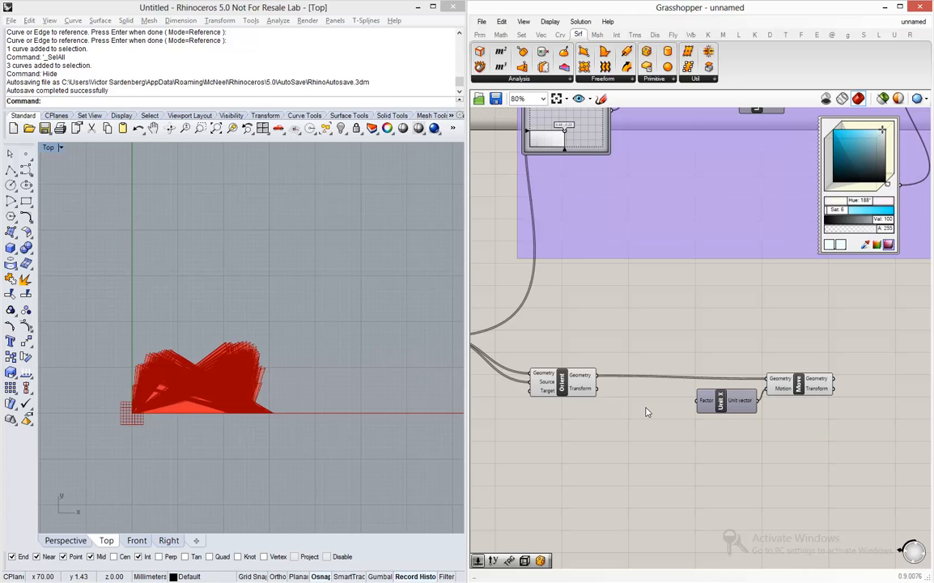
double_click(646, 412)
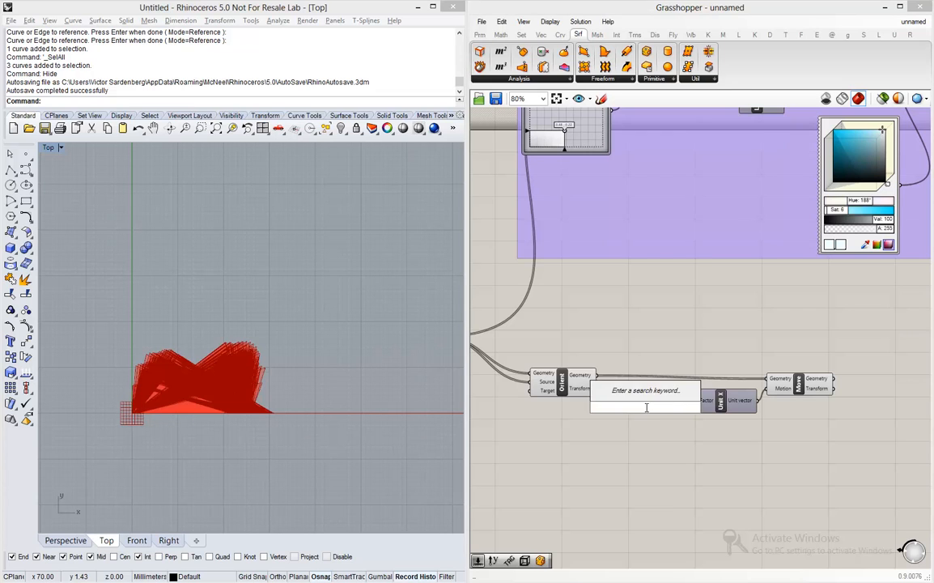
text(series)
key(Return)
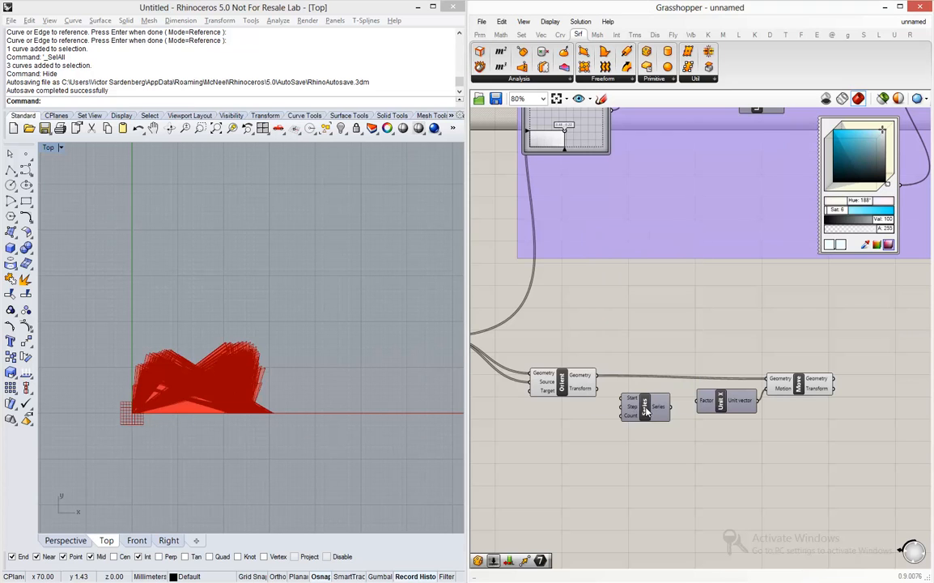
scroll(669, 387, up, 3)
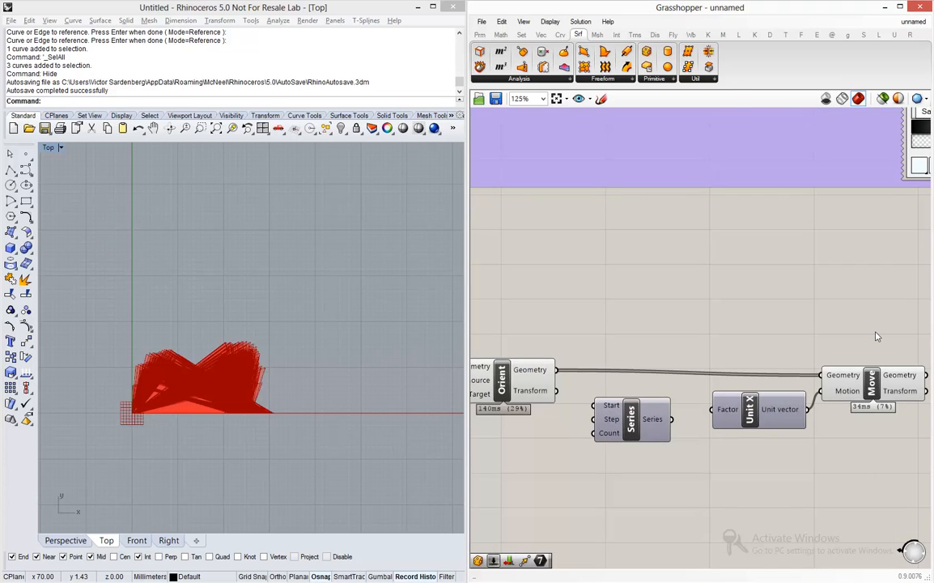
drag(876, 337, 623, 476)
drag(639, 398, 717, 395)
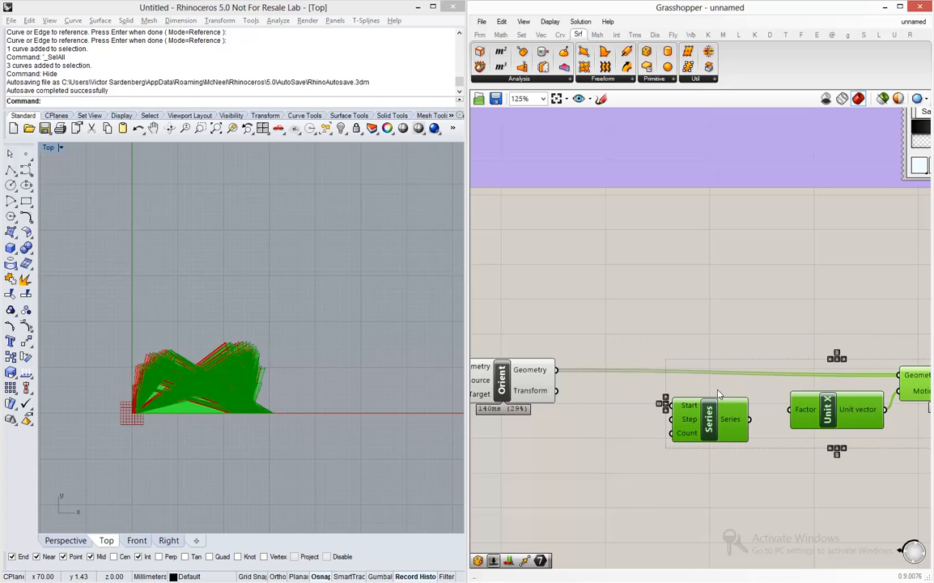
click(709, 392)
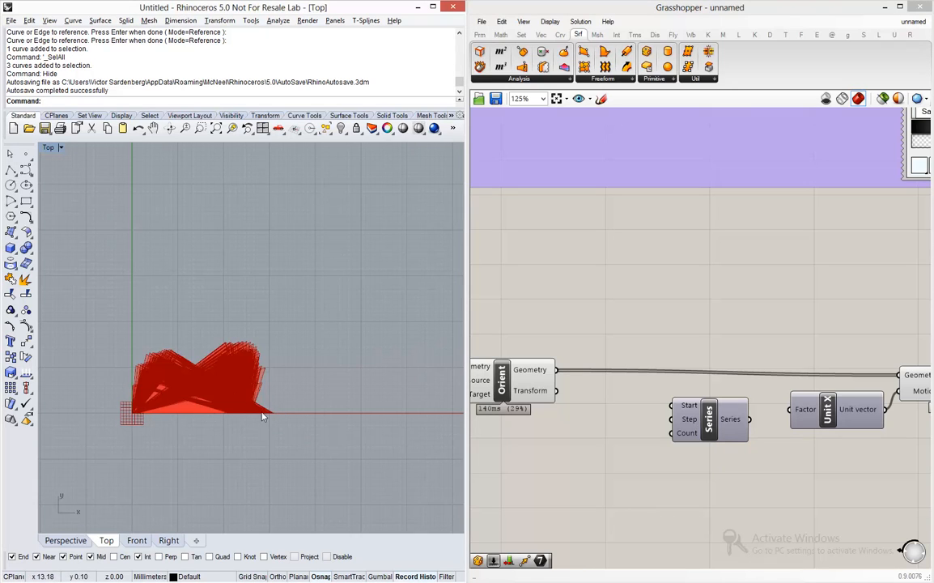
Step: Add a number slider set to 30 and wire it into the Step input of Series
double_click(608, 421)
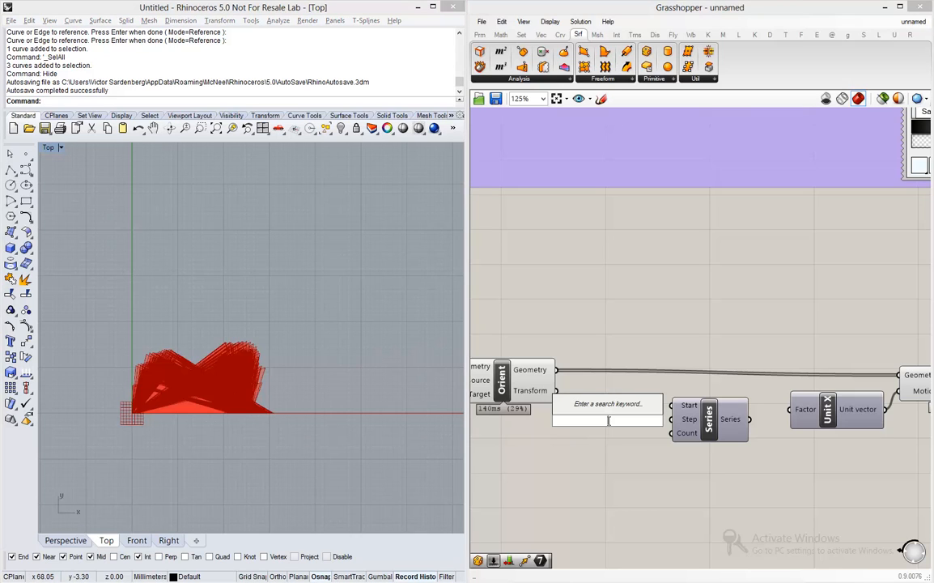
text(30)
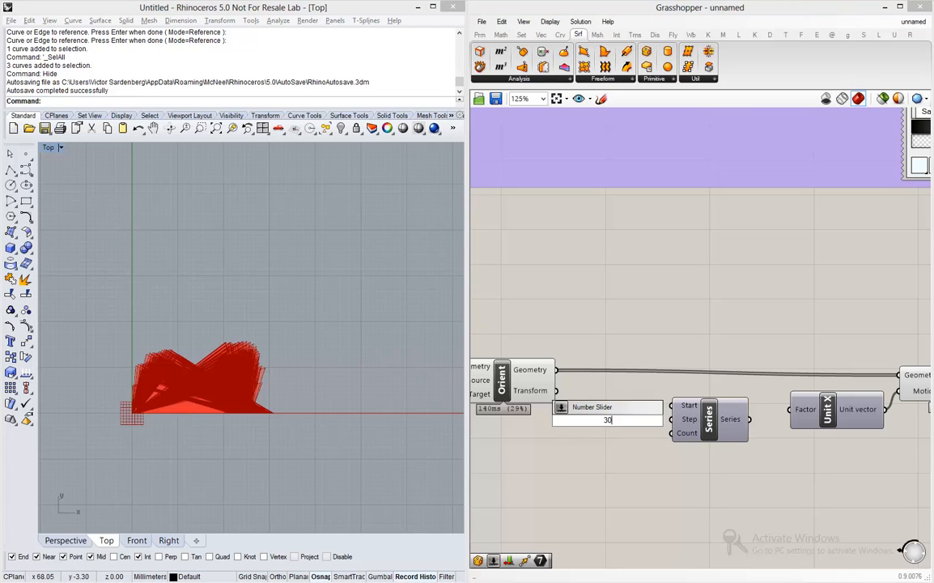
key(Return)
drag(659, 427, 682, 423)
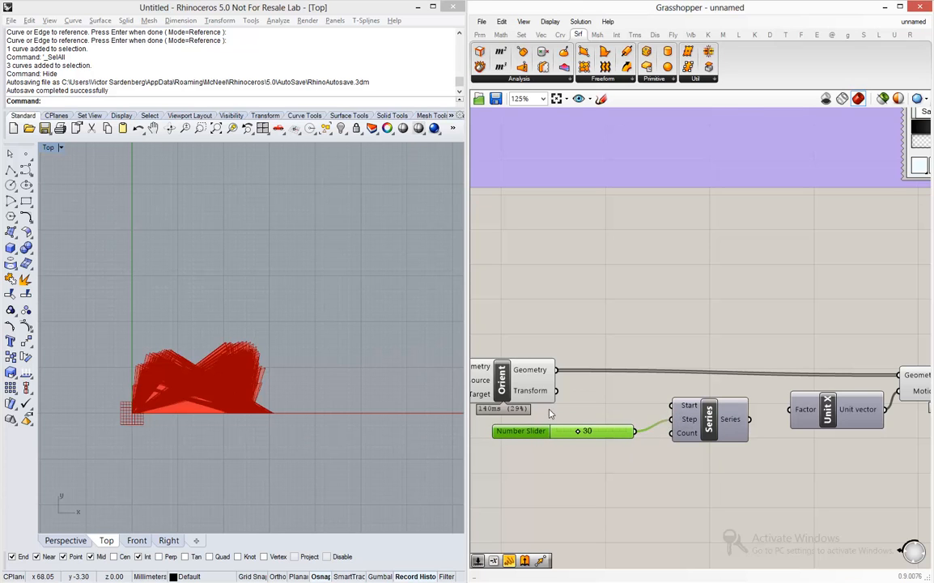
Step: Shift the slider, Series, Unit X and Move together away from Orient, then raise the slider slightly to make room beneath it
scroll(551, 410, down, 2)
drag(793, 352, 506, 437)
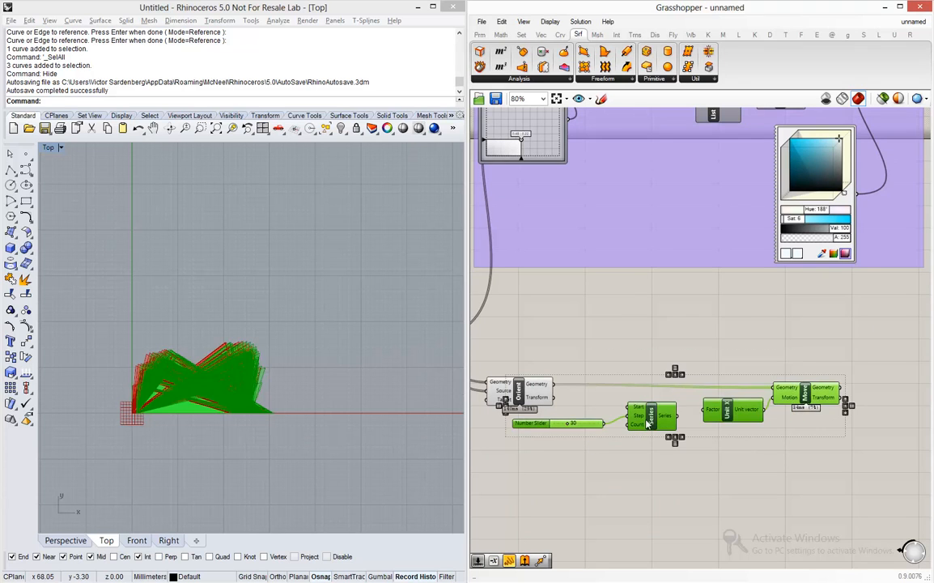
drag(657, 419, 720, 417)
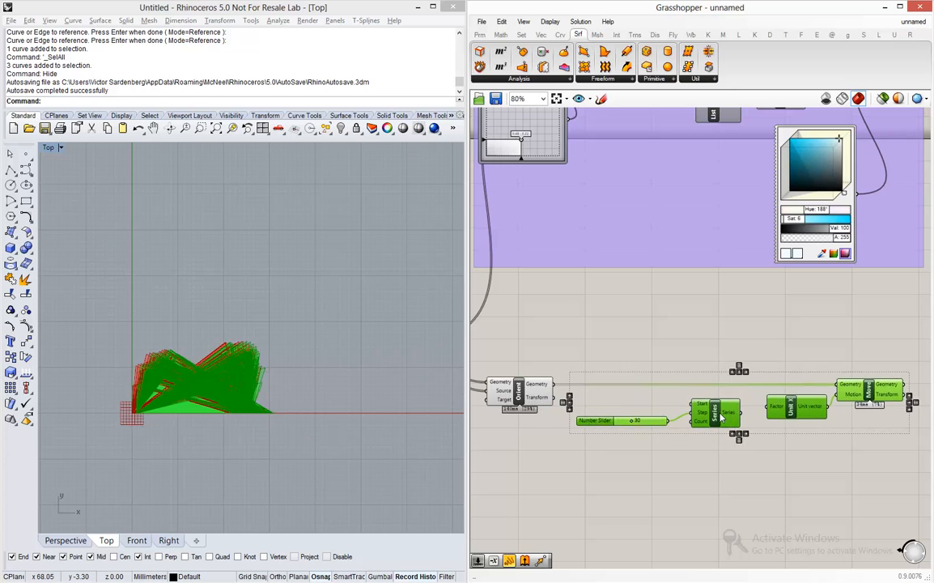
click(627, 356)
drag(620, 413, 620, 403)
click(561, 410)
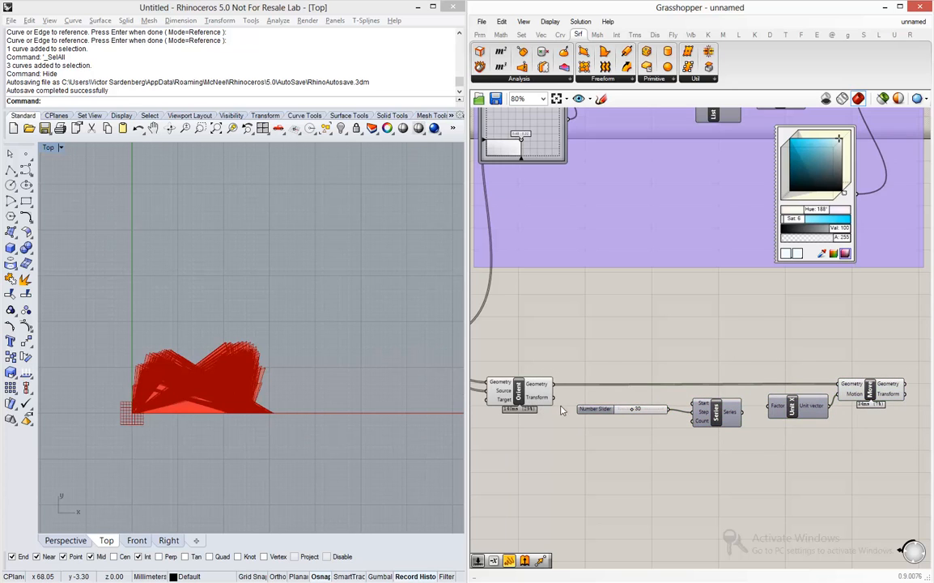
Step: Add a List Length component below the number slider and wire Orient's Geometry output into its List input
scroll(523, 420, up, 1)
right_drag(576, 431, 601, 431)
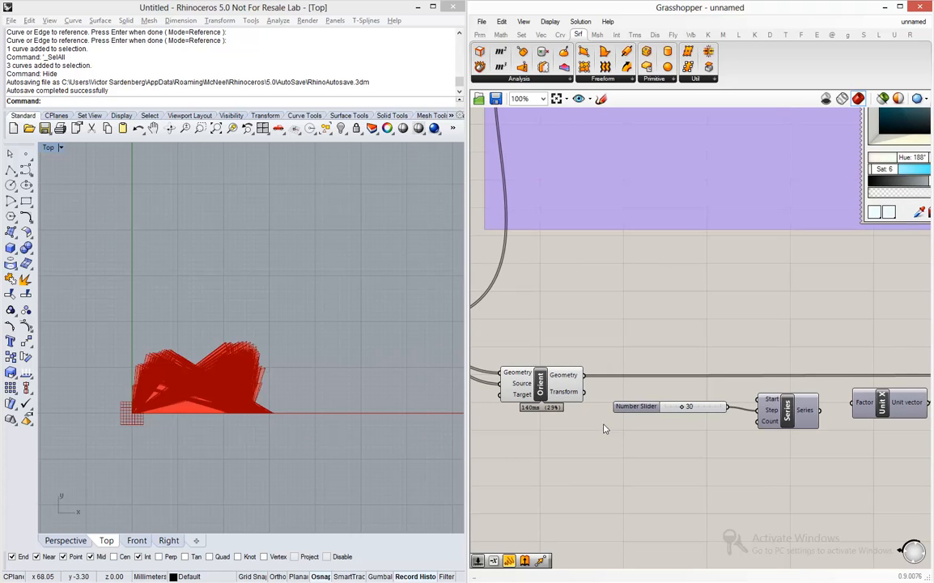
double_click(669, 445)
text(list l)
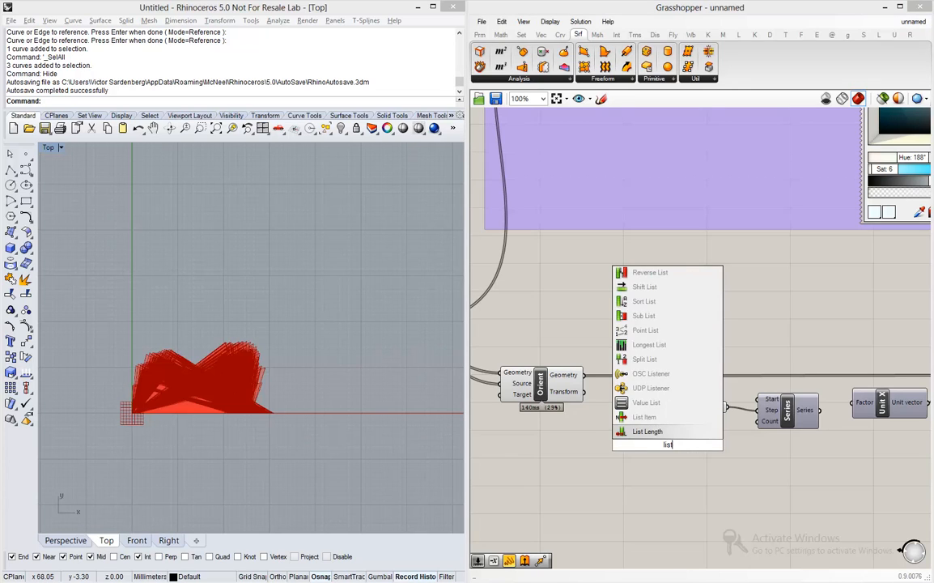
text(en)
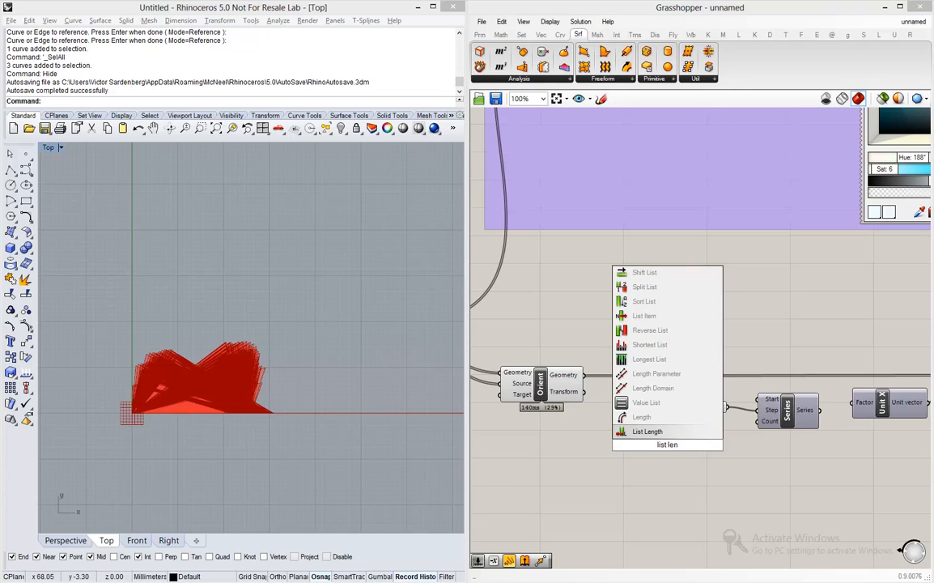
click(659, 432)
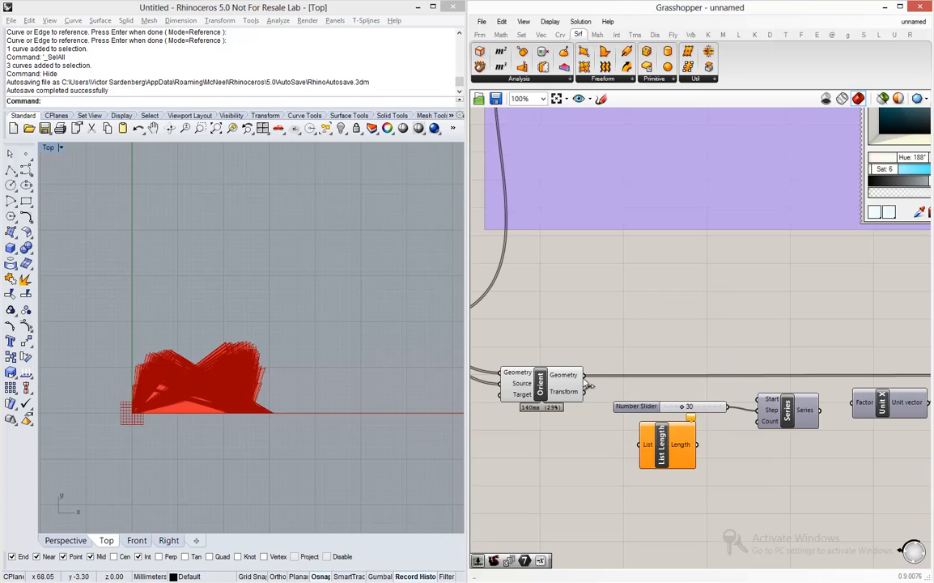
drag(616, 426, 647, 446)
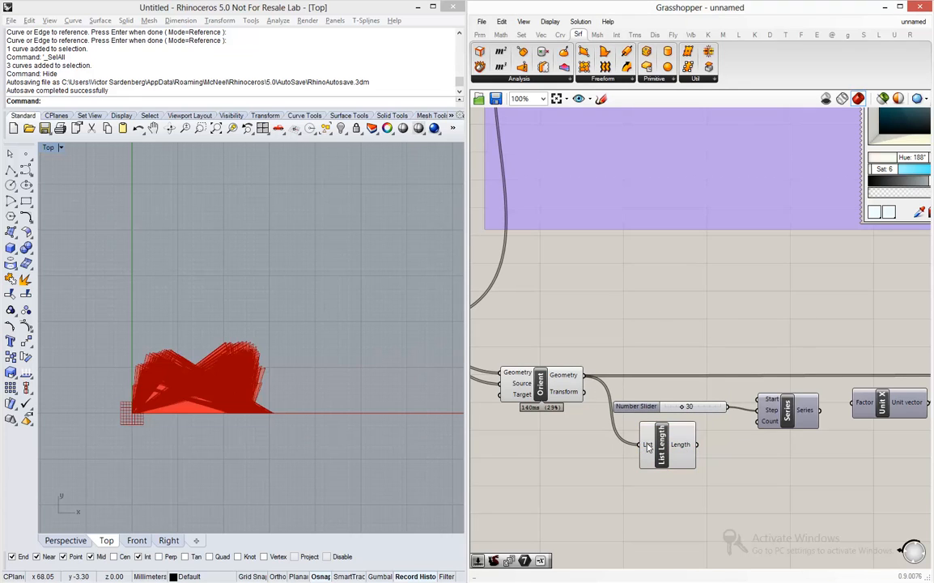
mouse_move(647, 446)
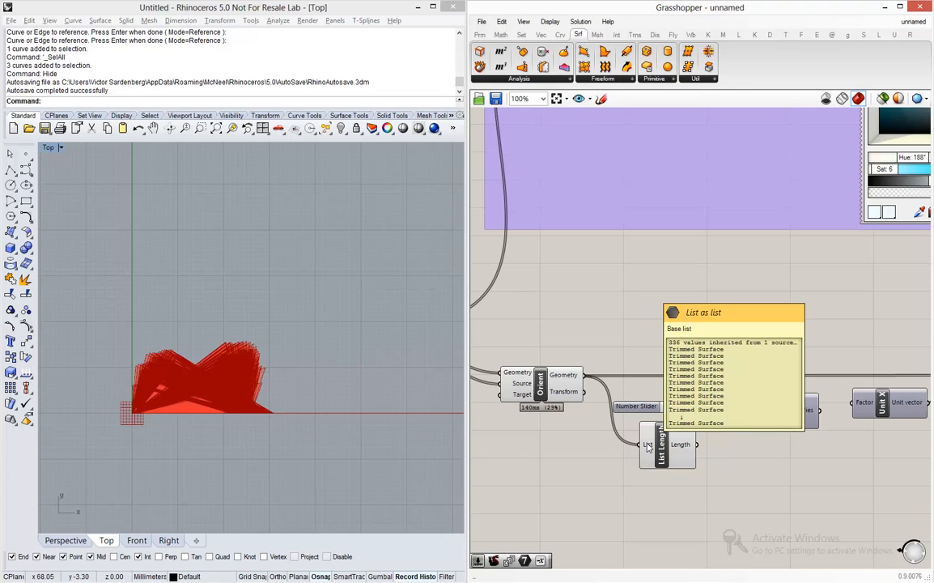
mouse_move(682, 446)
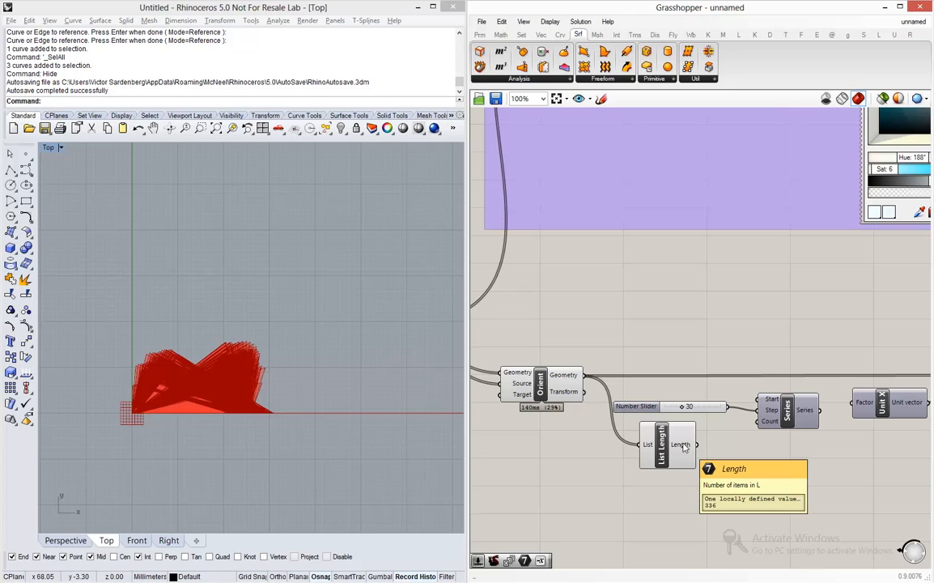
Step: Wire List Length's output into the Count input of Series, and the Series output into Unit X's Factor input
drag(697, 444, 765, 424)
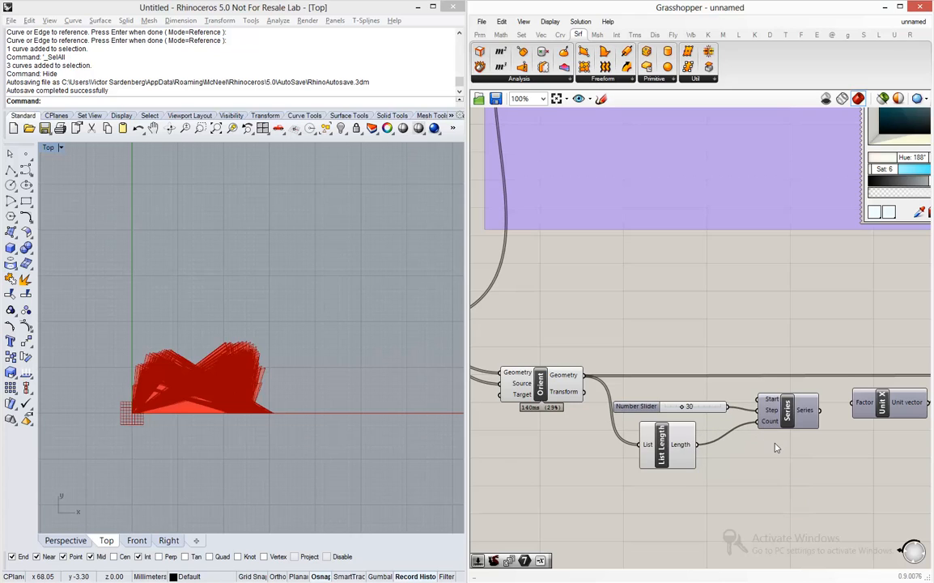
right_drag(848, 442, 734, 425)
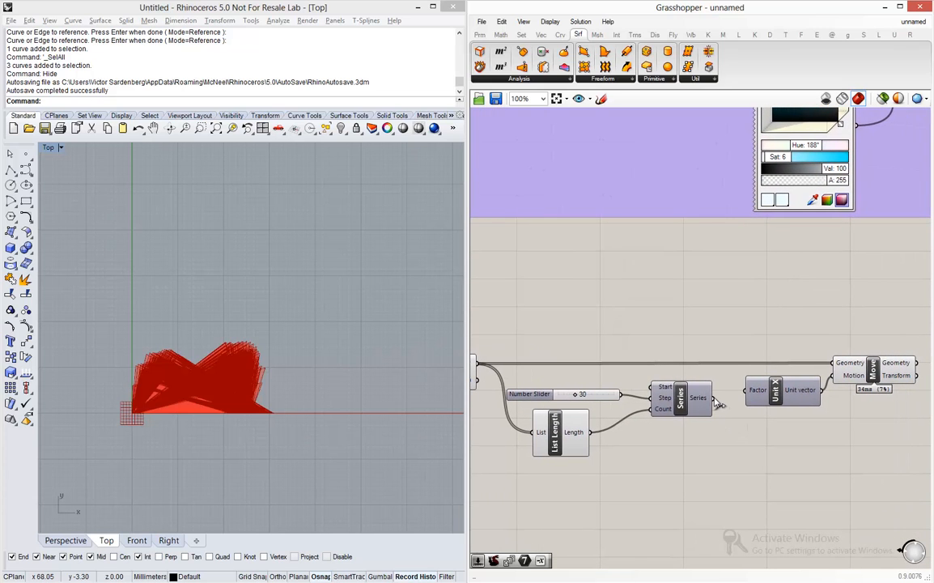
drag(713, 397, 751, 393)
Step: Turn off the preview of the Orient component so that only the moved triangles are displayed
scroll(241, 378, down, 8)
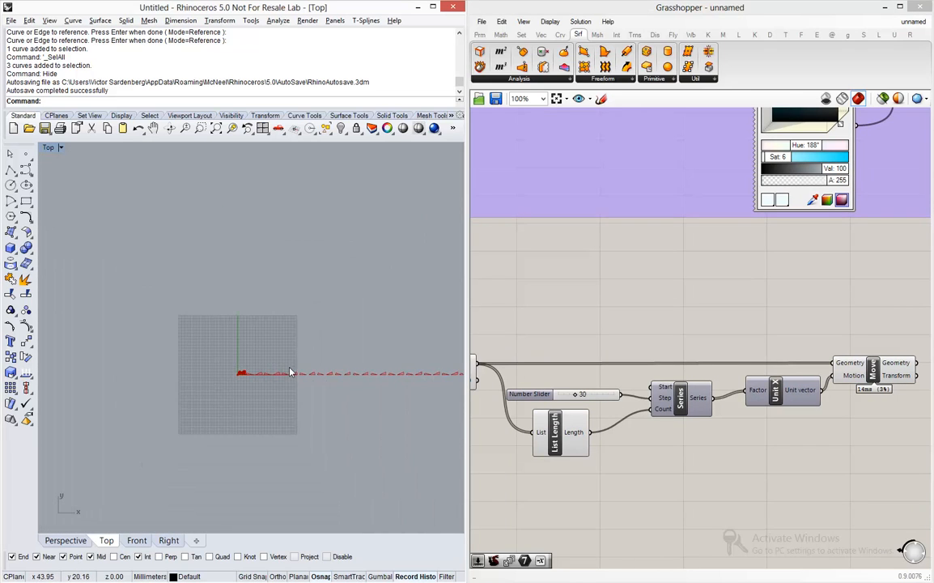
scroll(440, 389, up, 10)
scroll(440, 391, down, 6)
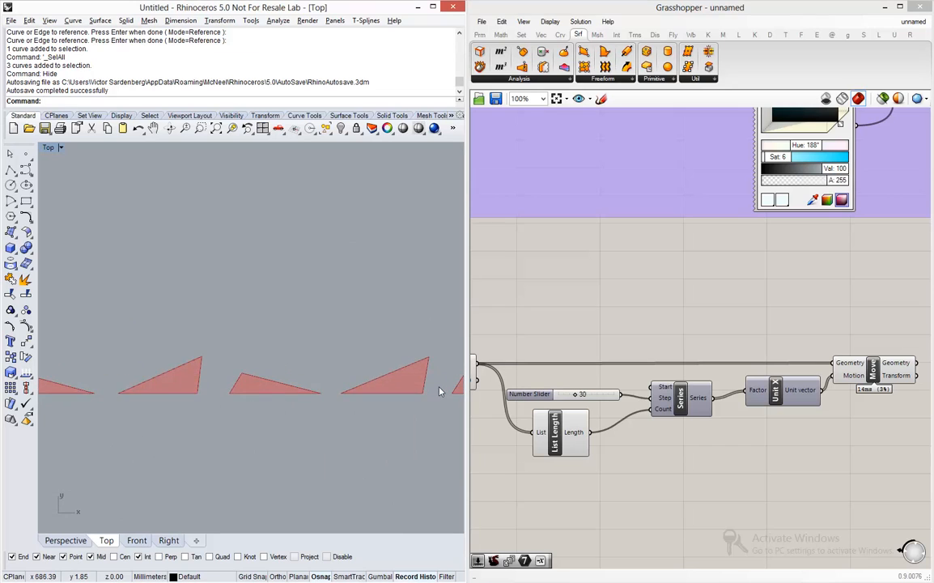
scroll(194, 387, up, 8)
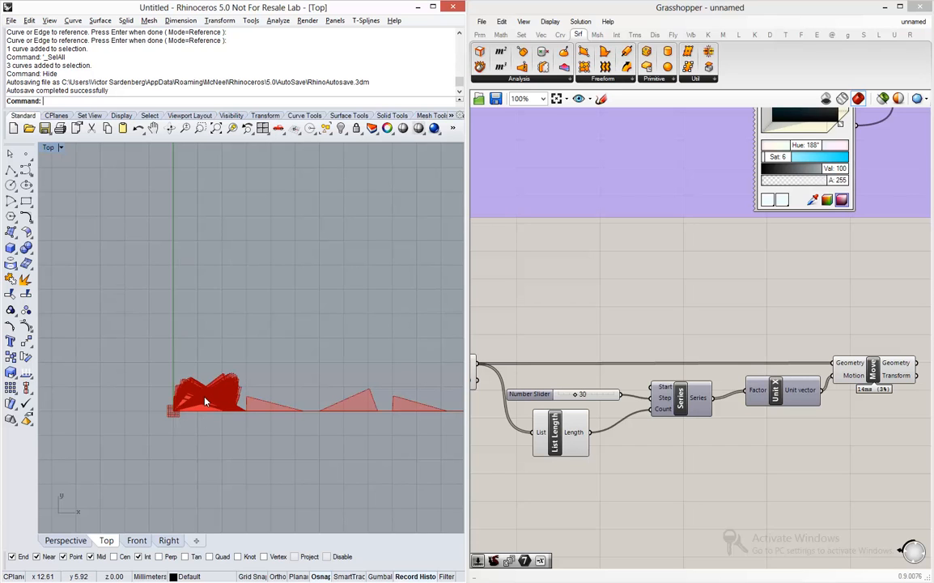
scroll(719, 305, down, 3)
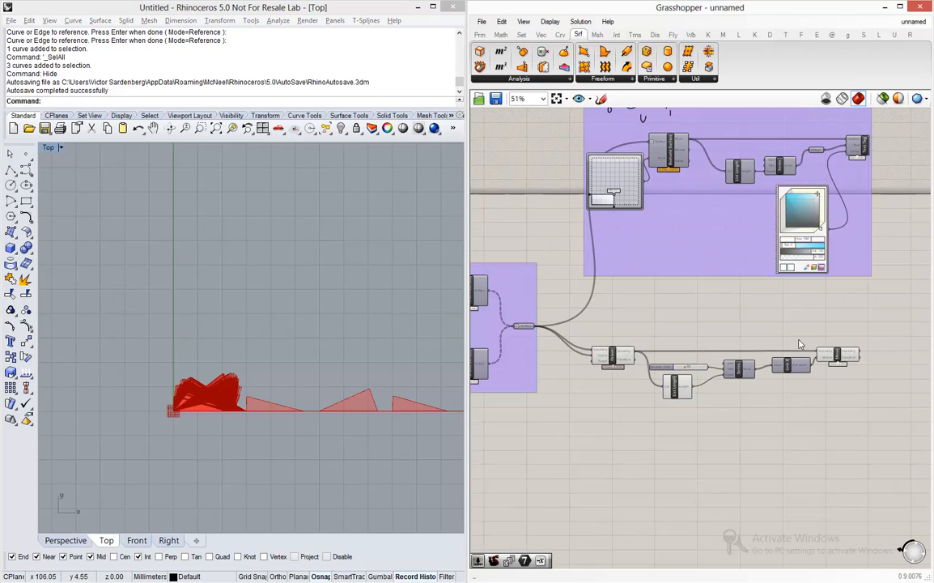
scroll(638, 400, up, 1)
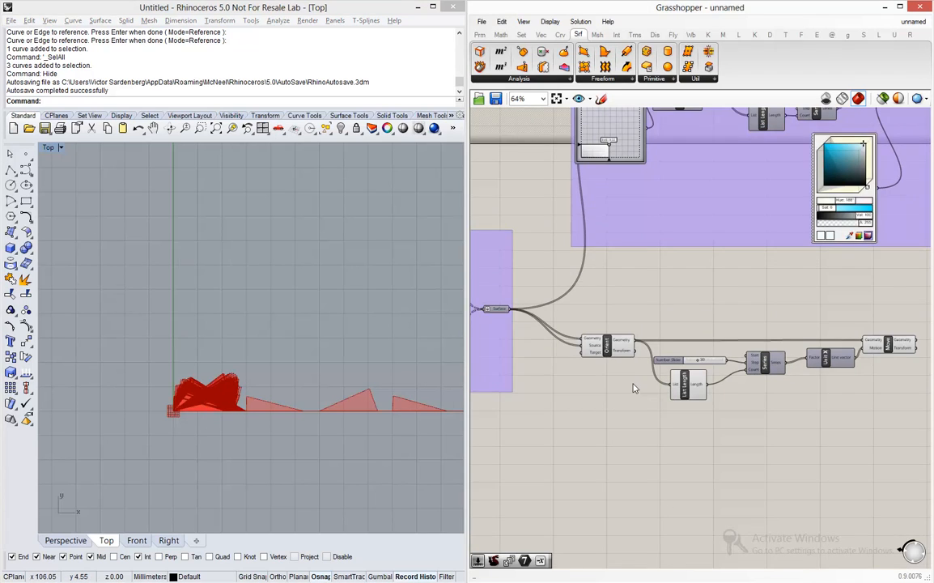
scroll(633, 388, up, 2)
click(594, 324)
middle_click(595, 324)
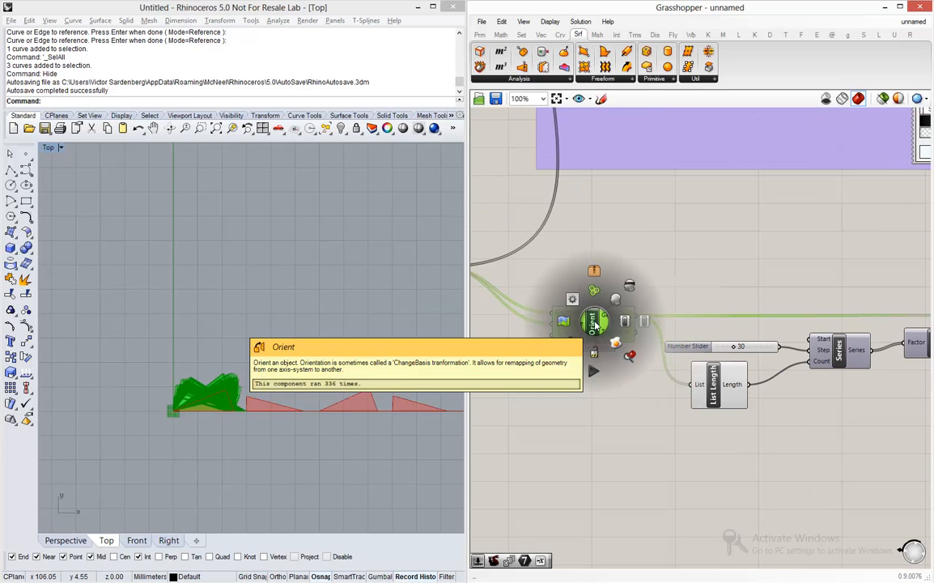
click(630, 292)
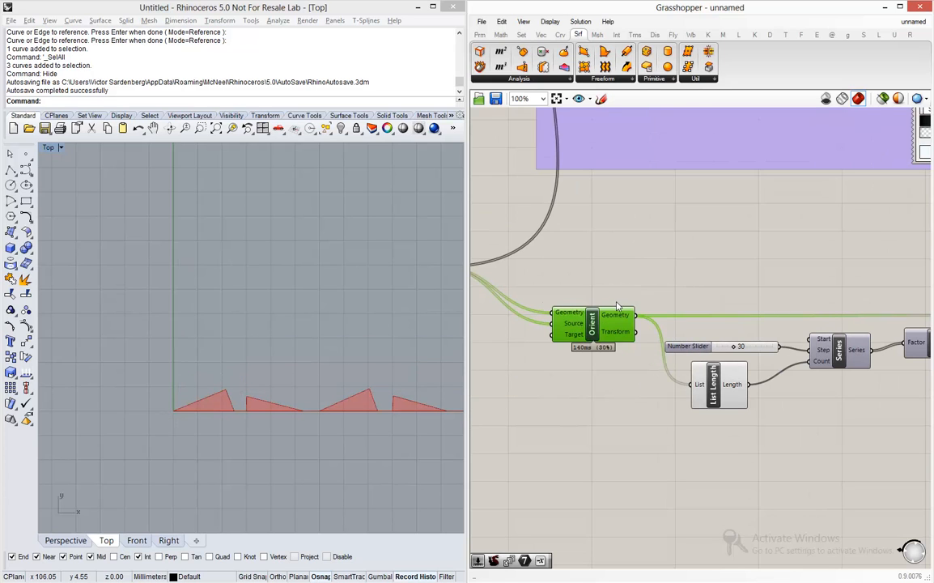
scroll(175, 400, down, 3)
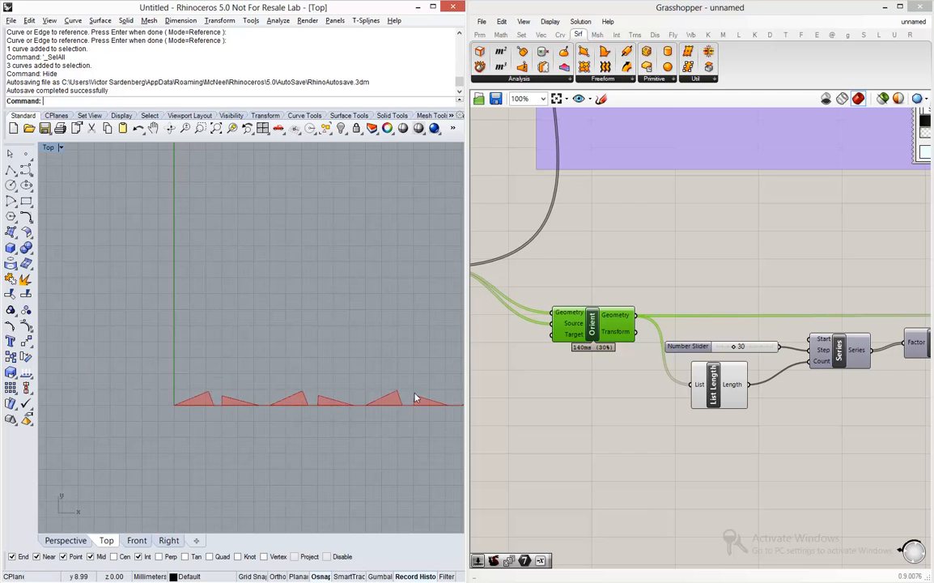
click(540, 407)
Step: Group the Orient, number slider, List Length, Series, Unit X and Move components
scroll(535, 405, down, 4)
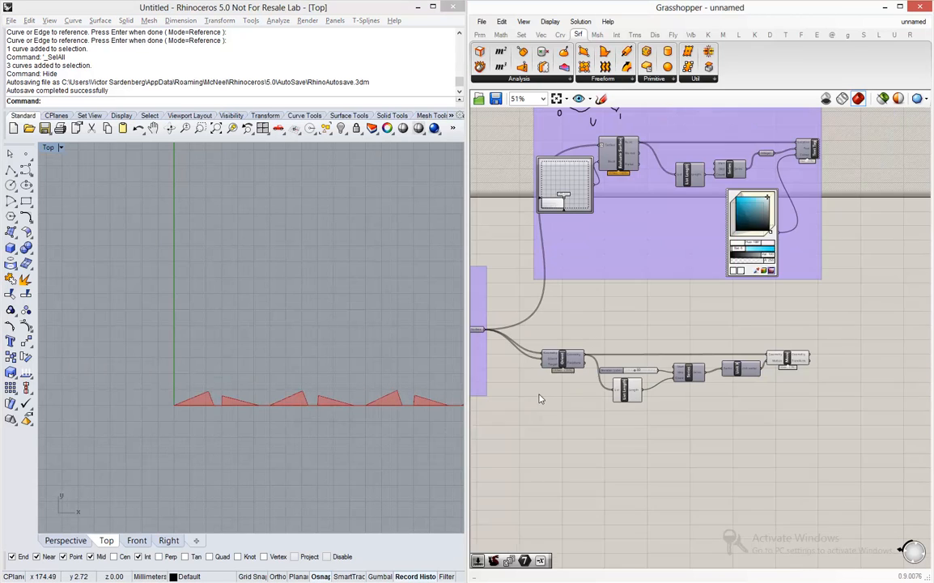
drag(834, 329, 523, 437)
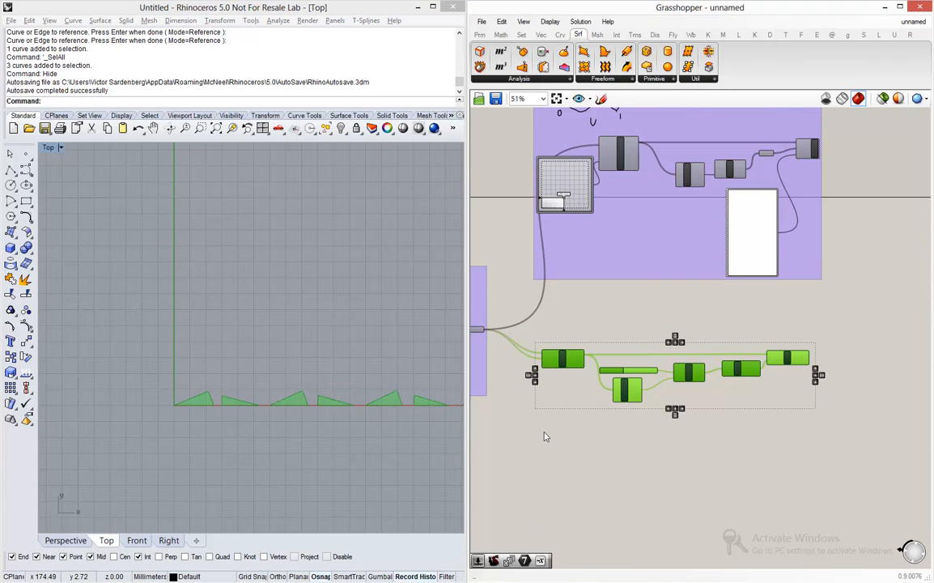
middle_click(545, 435)
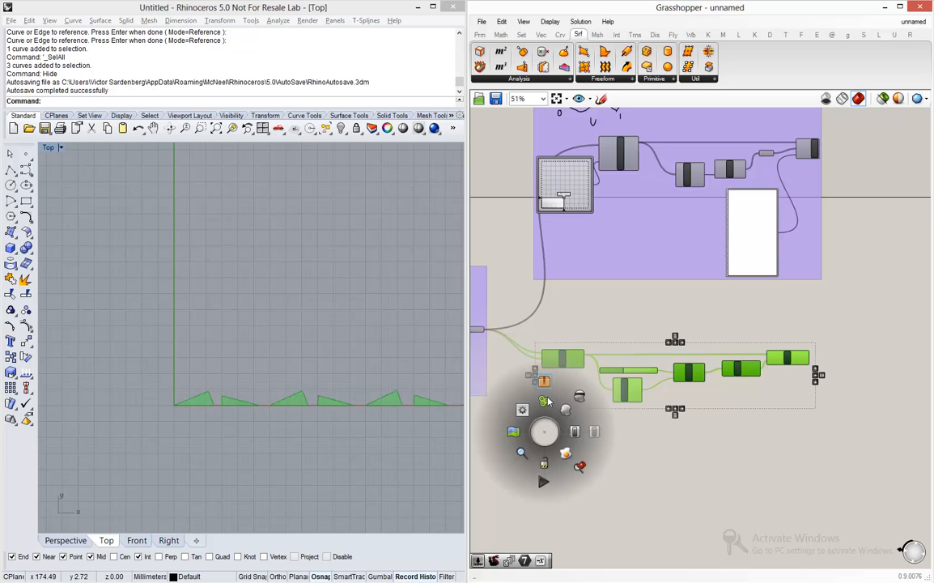
click(546, 400)
Step: Name the new component group "ORIENTAR E MOVER"
scroll(680, 366, up, 5)
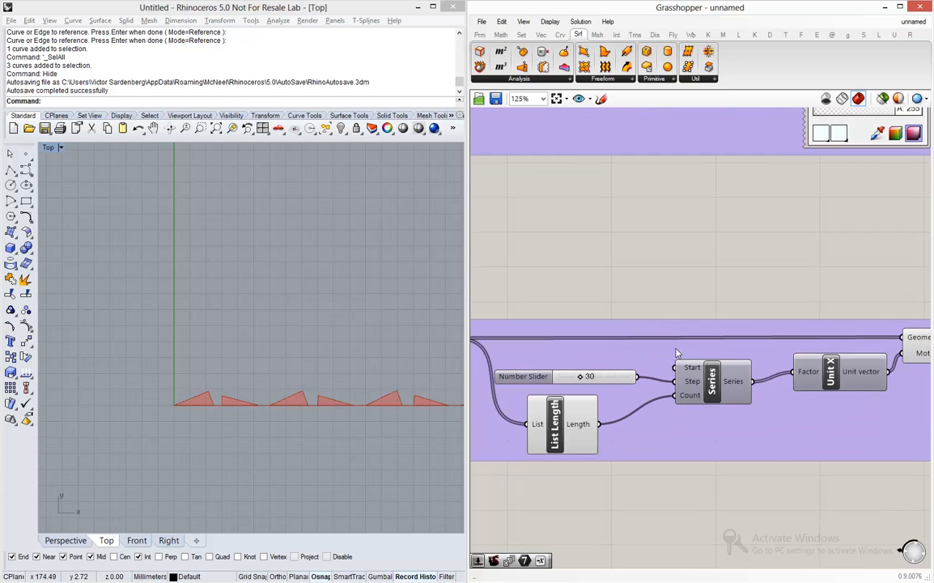
right_click(677, 350)
text(MOVER)
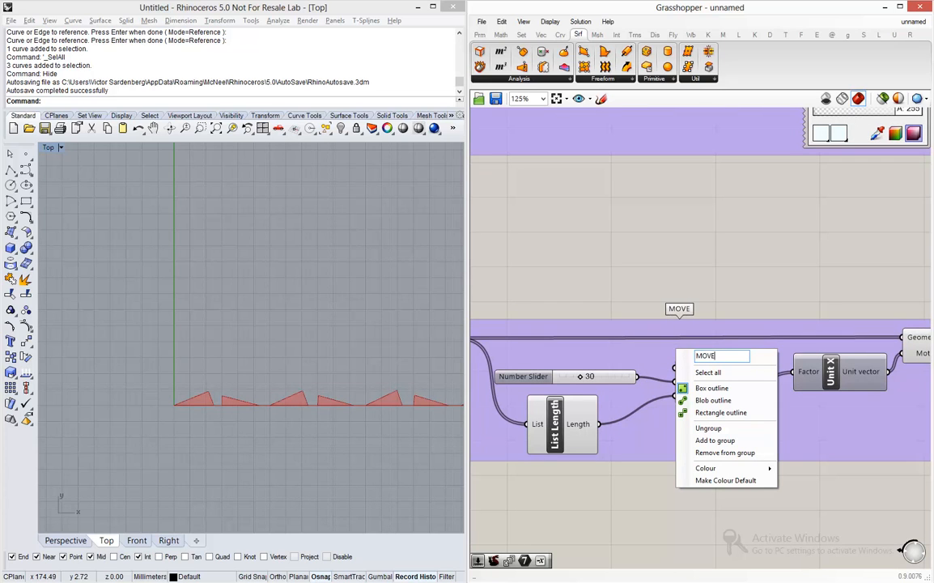
key(BackSpace)
key(BackSpace)
key(BackSpace)
key(BackSpace)
key(BackSpace)
text(ORIENTAR E MOVER)
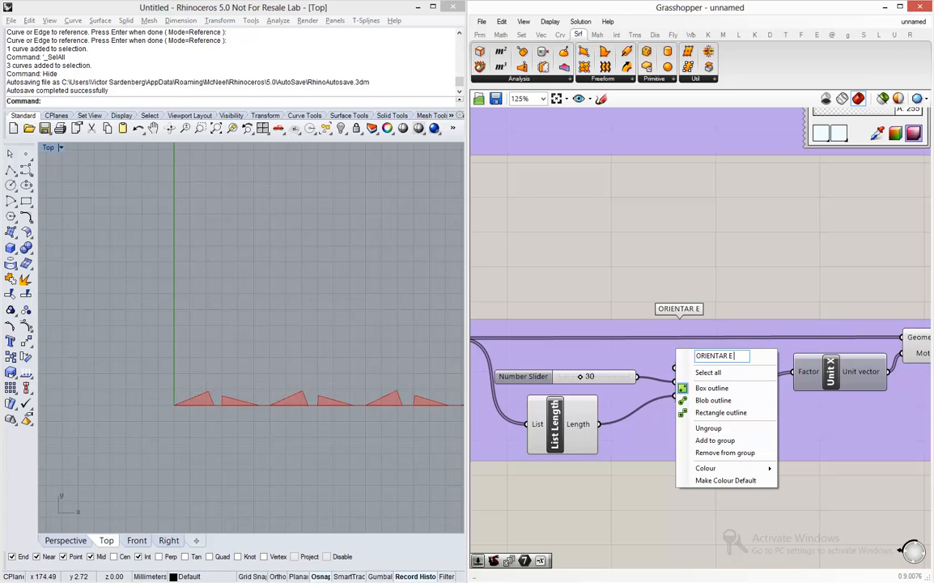
Step: Complete the component group's name so it reads "ORIENTAR E MOVER TRIANGULOS"
text( TRIANGULOS)
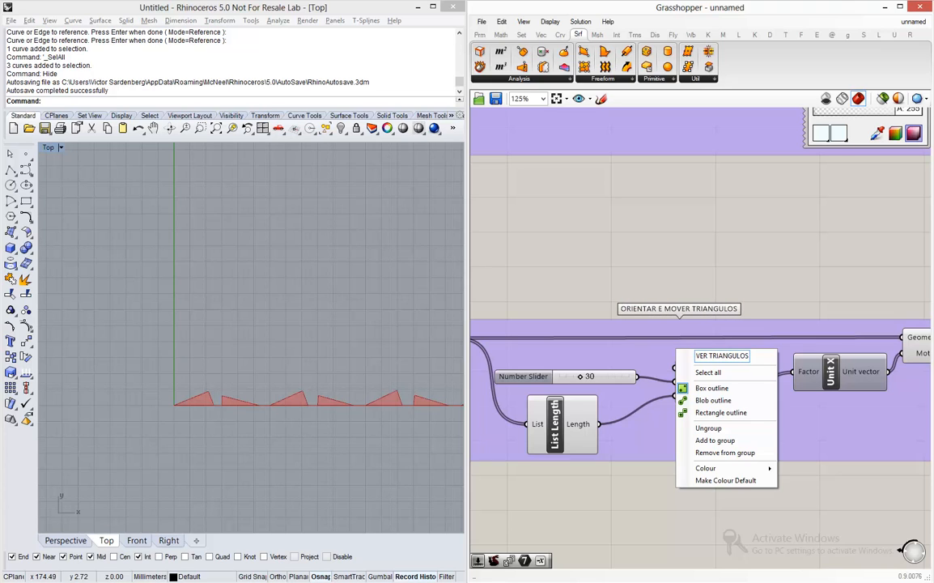
key(Return)
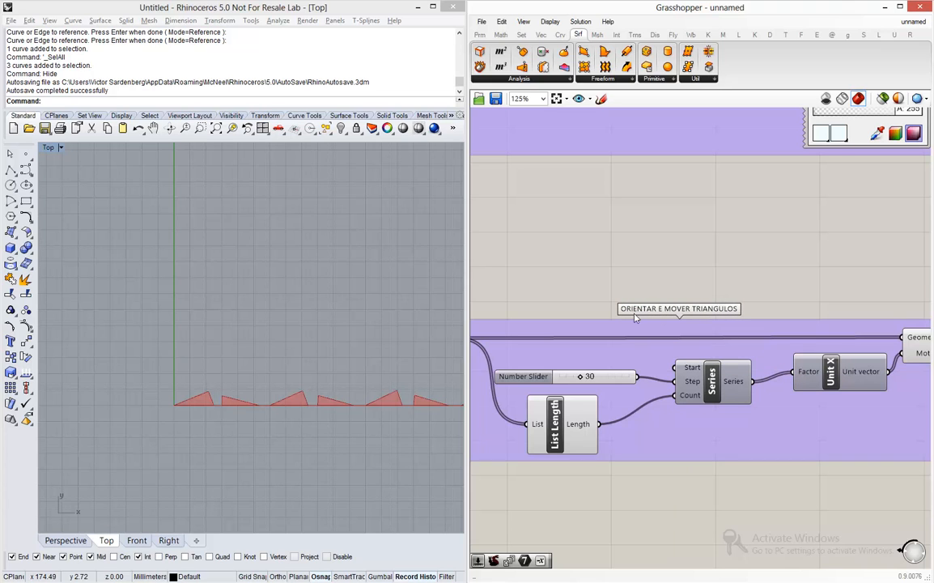
Step: Highlight the Move component's triangles and examine the first ones up close in the Top view
scroll(611, 322, down, 5)
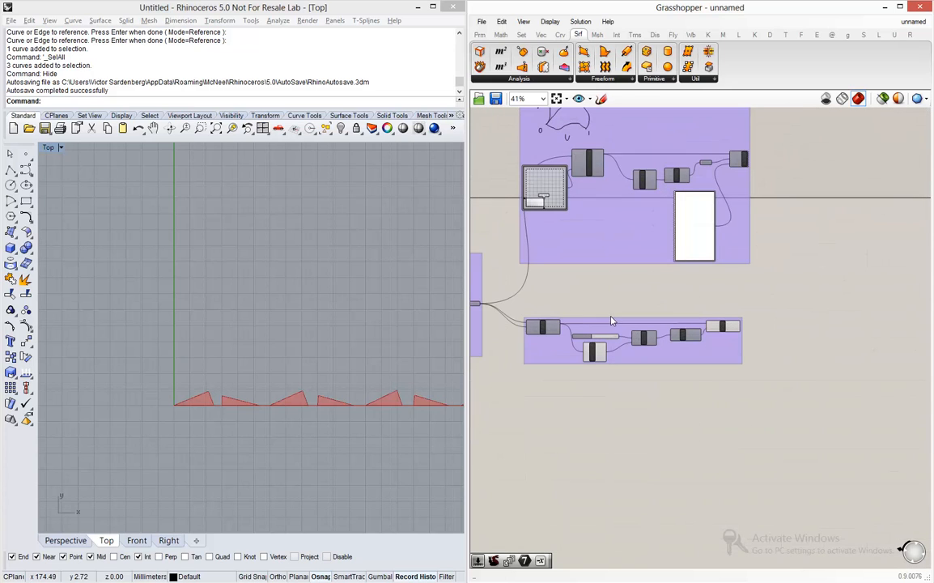
click(713, 331)
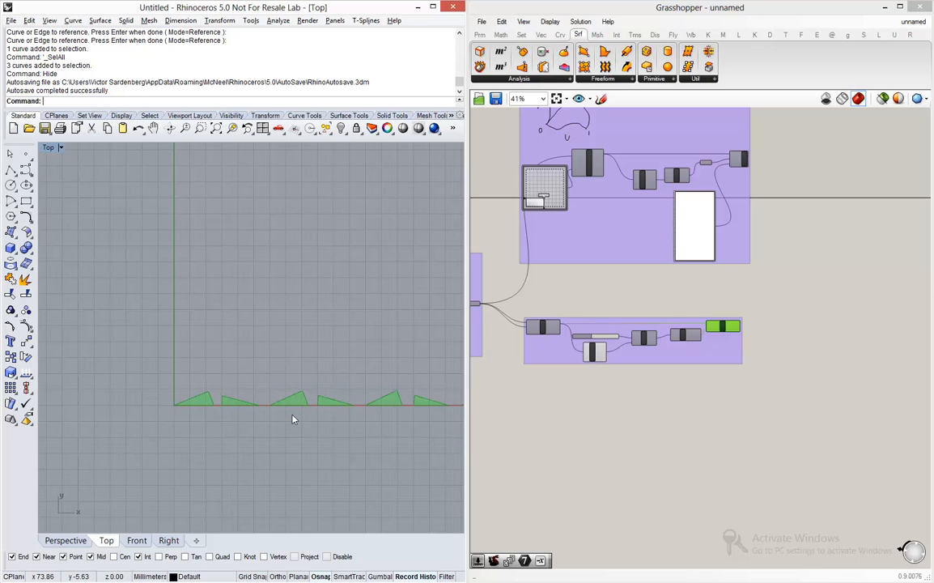
scroll(194, 403, up, 3)
scroll(192, 403, up, 4)
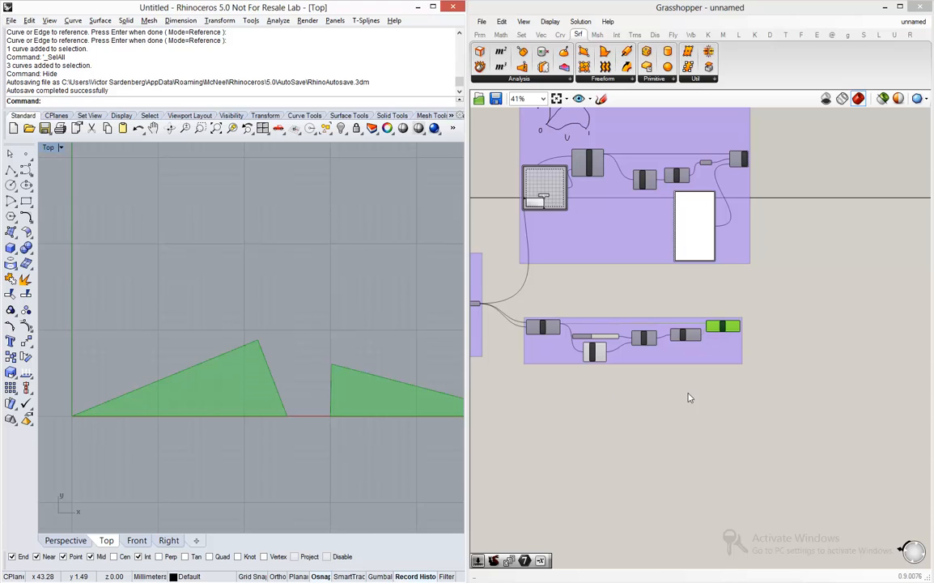
click(729, 356)
Step: Add a Brep Wireframe component beside the Move group and wire Move's Geometry output into its Brep input
scroll(770, 322, up, 3)
scroll(791, 319, up, 2)
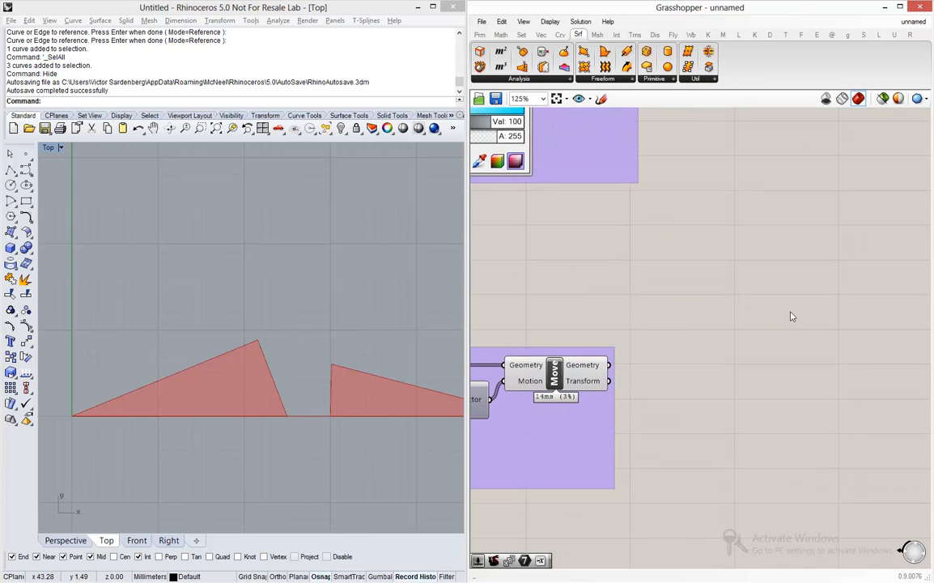
double_click(791, 317)
text(brep w)
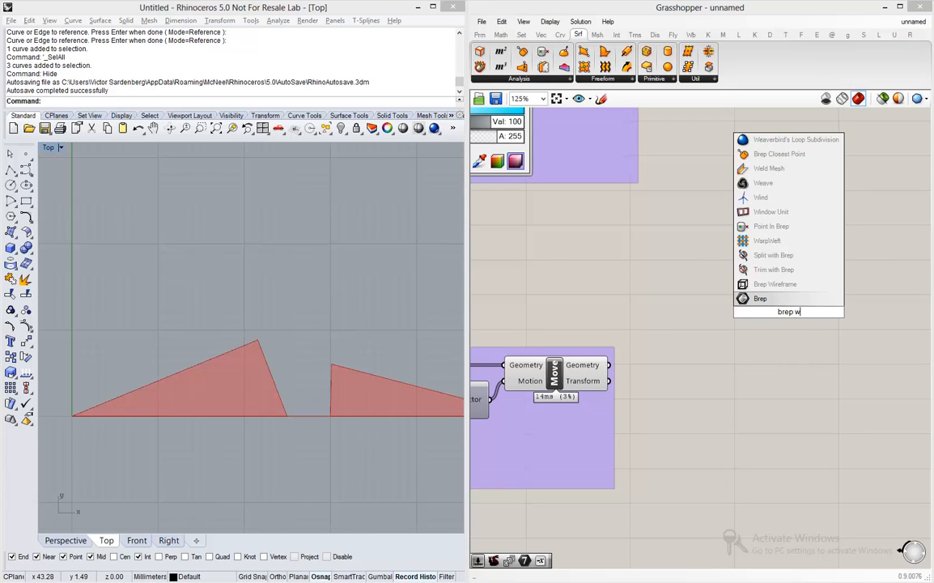
text(ire)
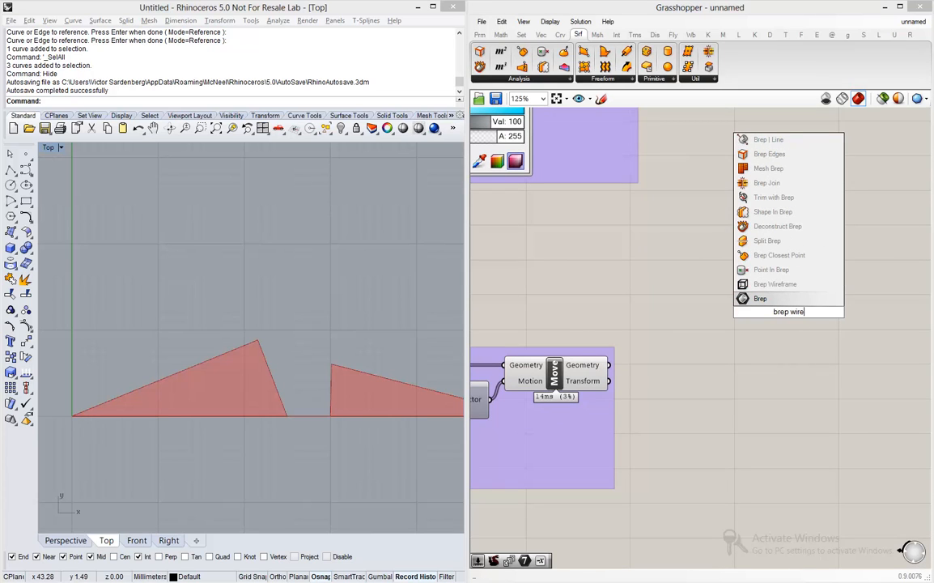
click(797, 291)
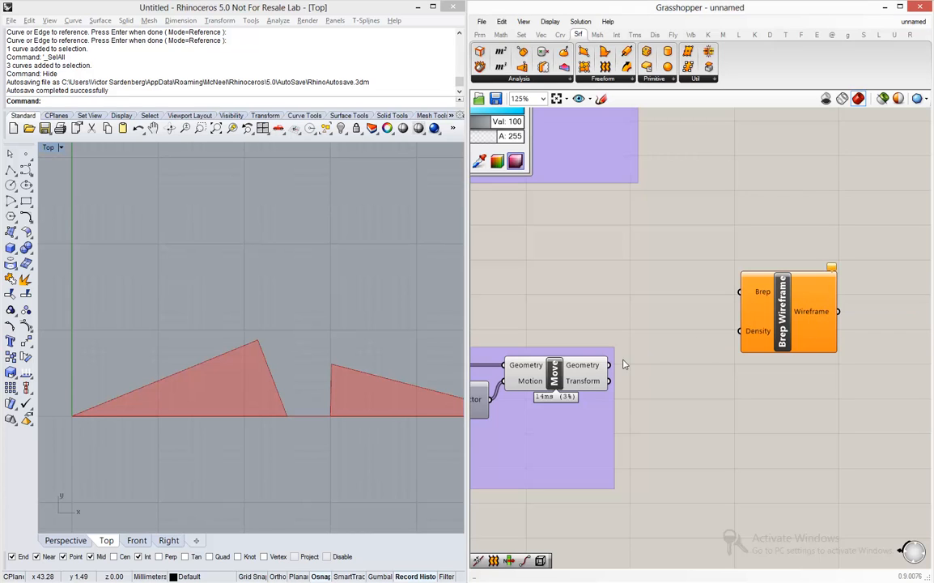
click(580, 377)
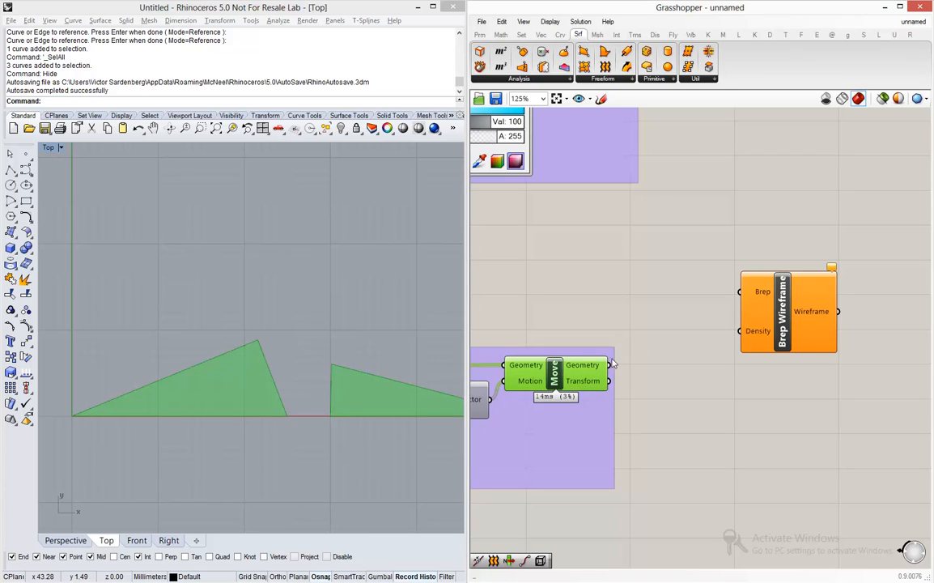
drag(609, 365, 740, 292)
click(757, 324)
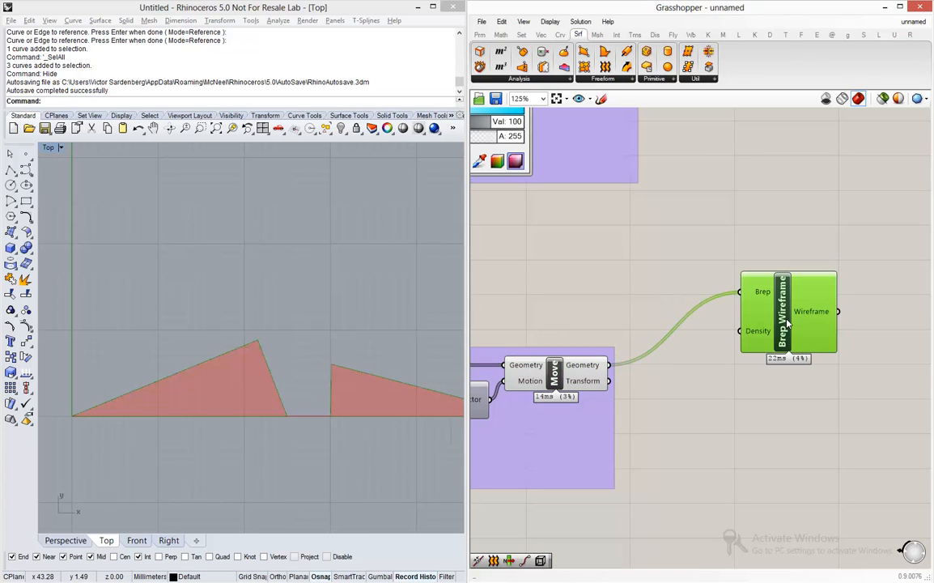
Step: Turn off the preview of the Move component so that only the triangle wireframes are displayed
click(547, 375)
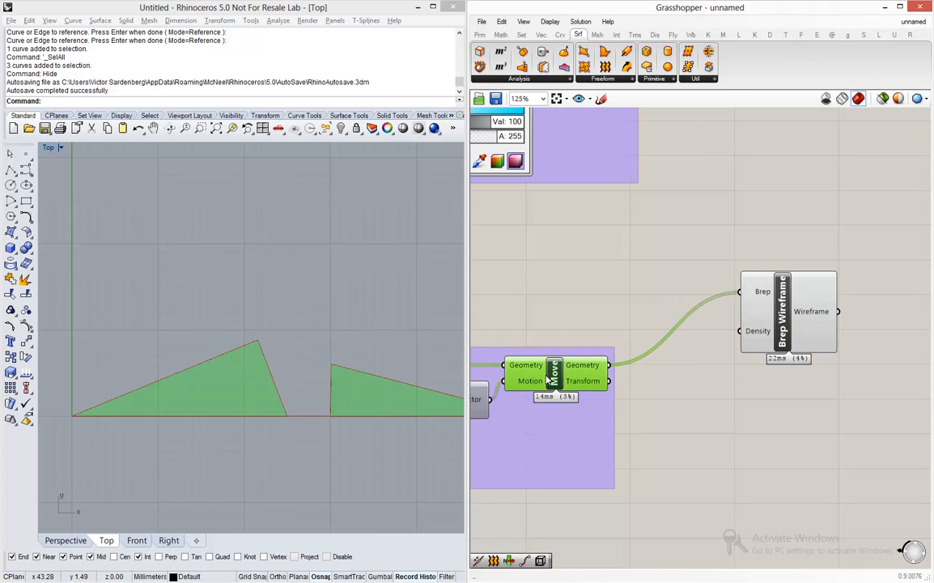
middle_click(545, 375)
click(587, 341)
click(694, 337)
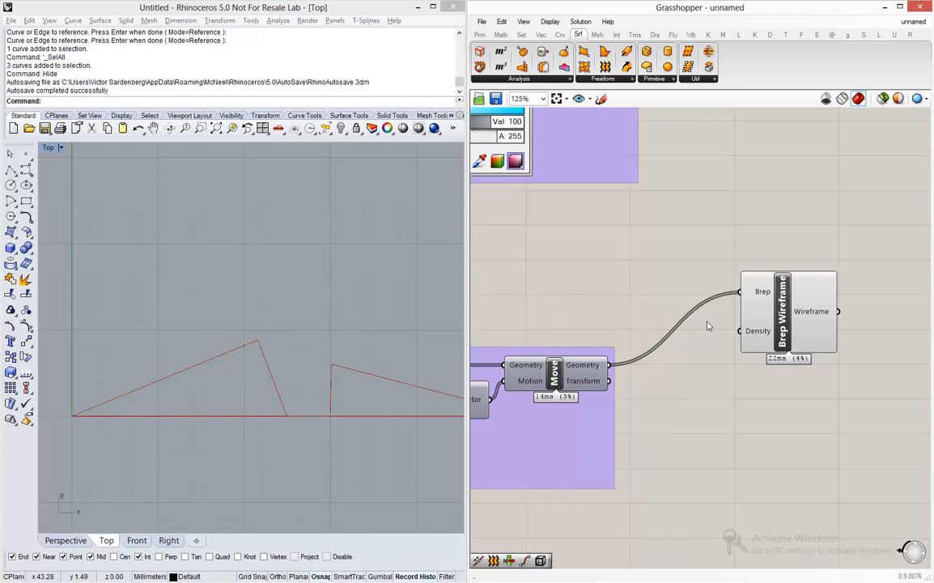
Step: Inspect Brep Wireframe's input and output data, and bake its wireframe curves into Rhino
mouse_move(757, 294)
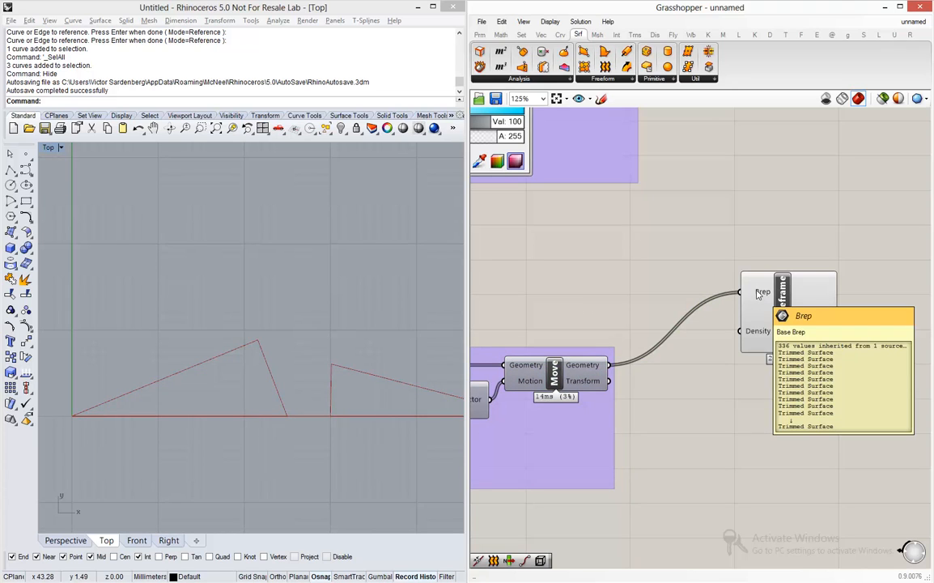
mouse_move(815, 312)
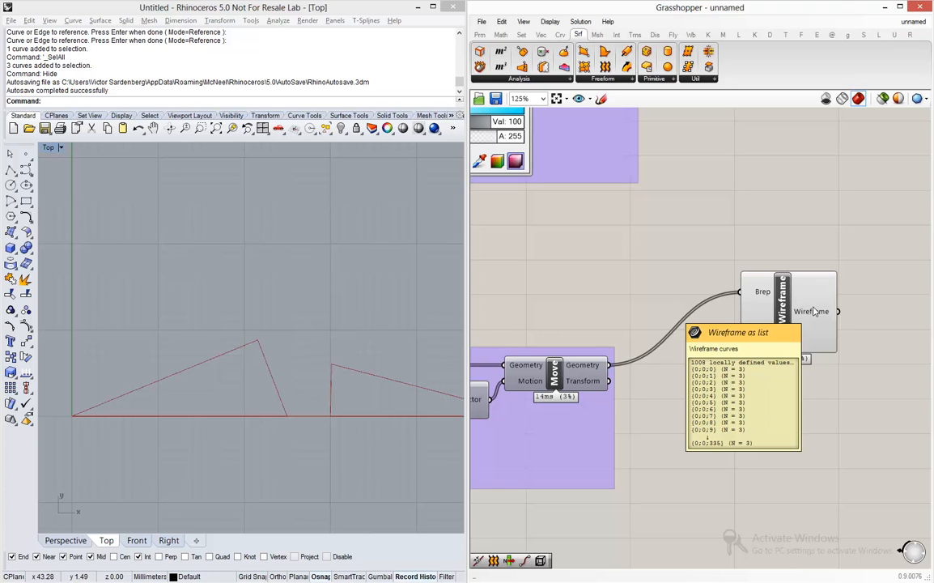
click(814, 312)
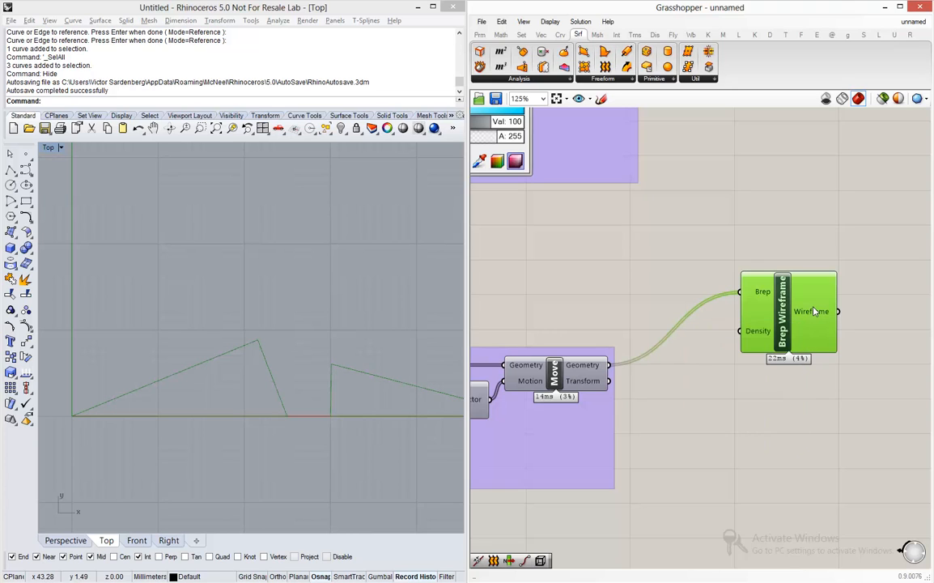
middle_click(812, 310)
Step: Select the first triangle's baked edges one by one to check whether they are joined, and undo the bake
click(247, 352)
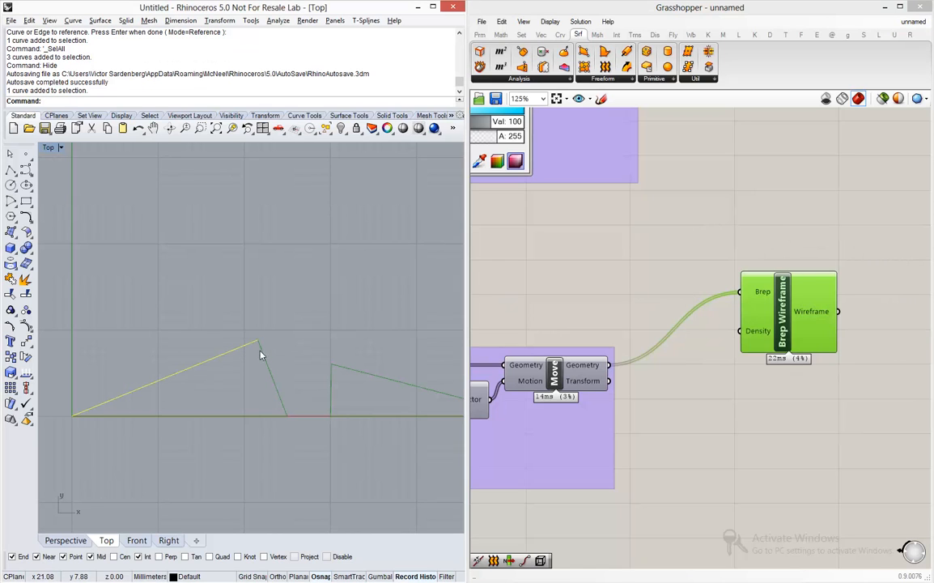
click(262, 357)
click(273, 416)
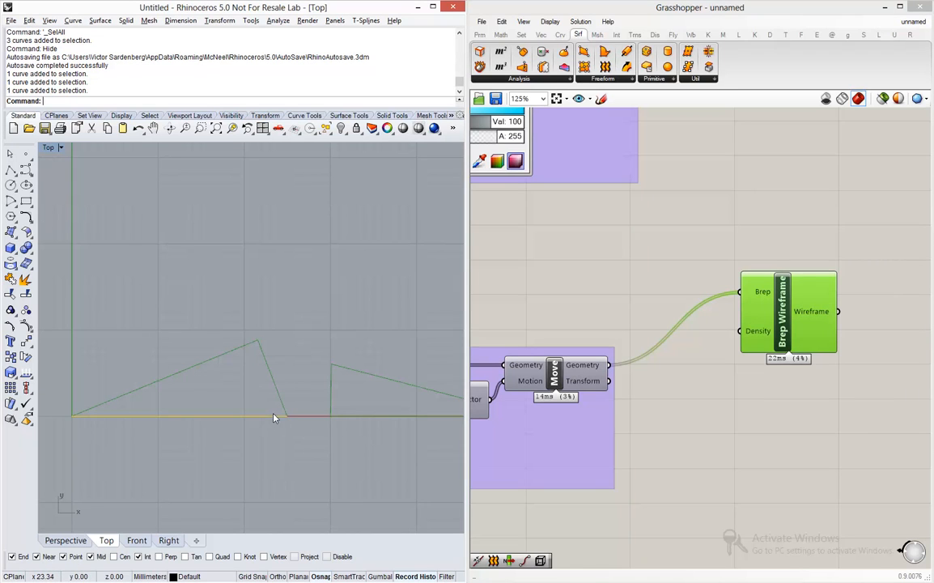
click(240, 349)
click(263, 354)
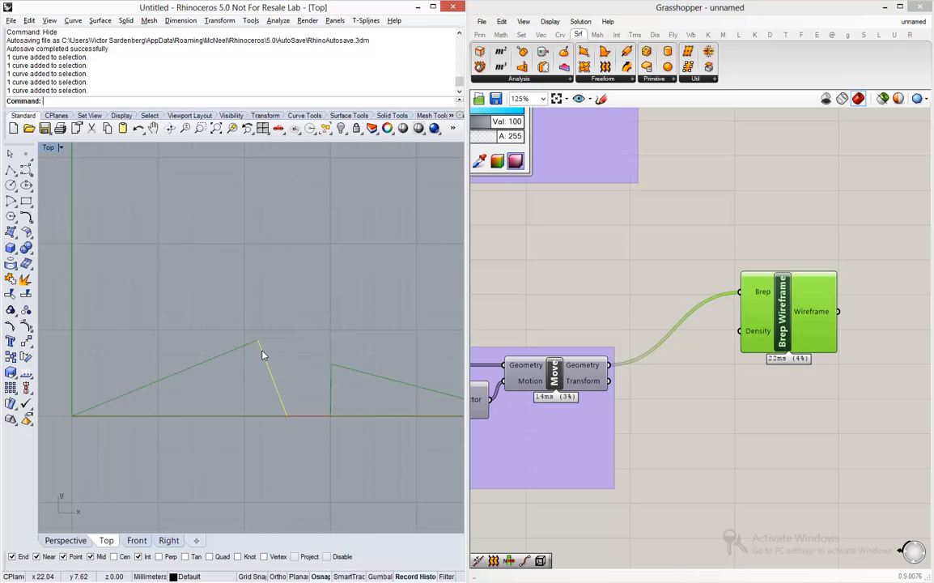
click(268, 418)
click(240, 349)
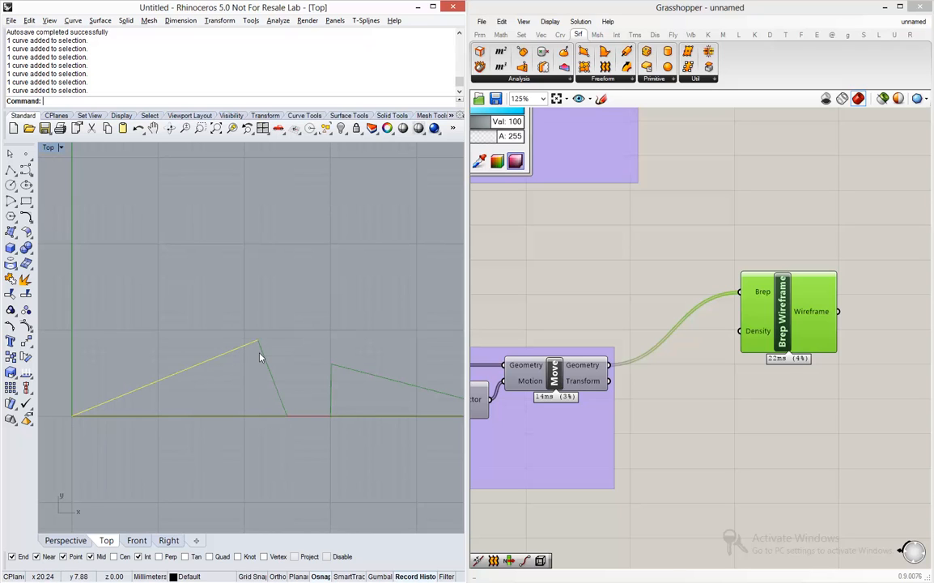
click(263, 360)
click(269, 417)
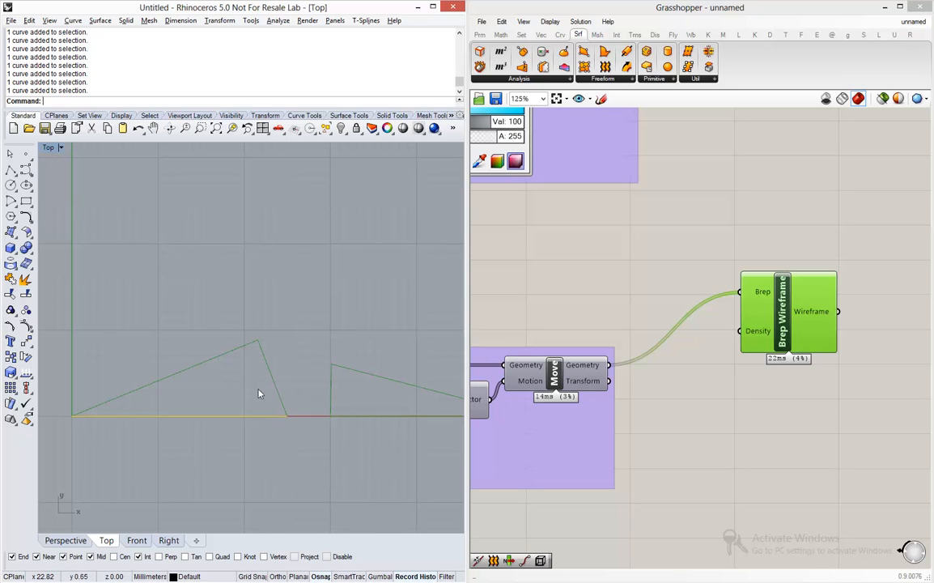
click(240, 350)
key(Escape)
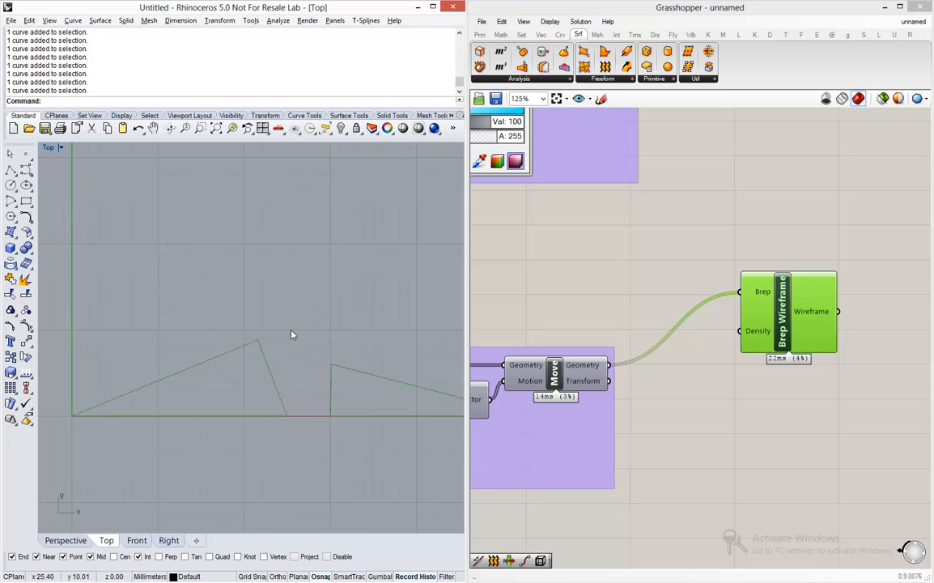
key(ctrl+z)
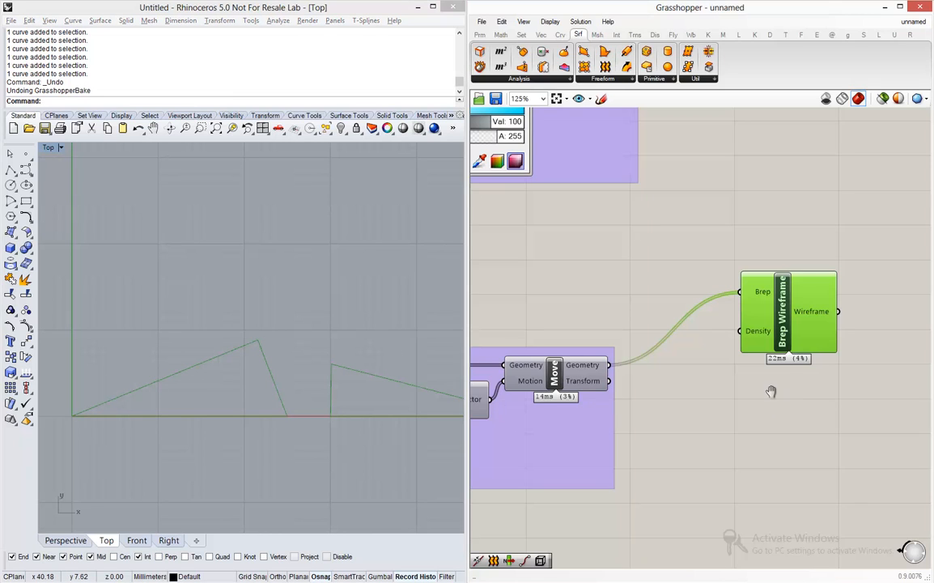
Step: Add a Join Curves component and wire Brep Wireframe's Wireframe output into its Curves input
right_drag(771, 389, 646, 410)
double_click(783, 331)
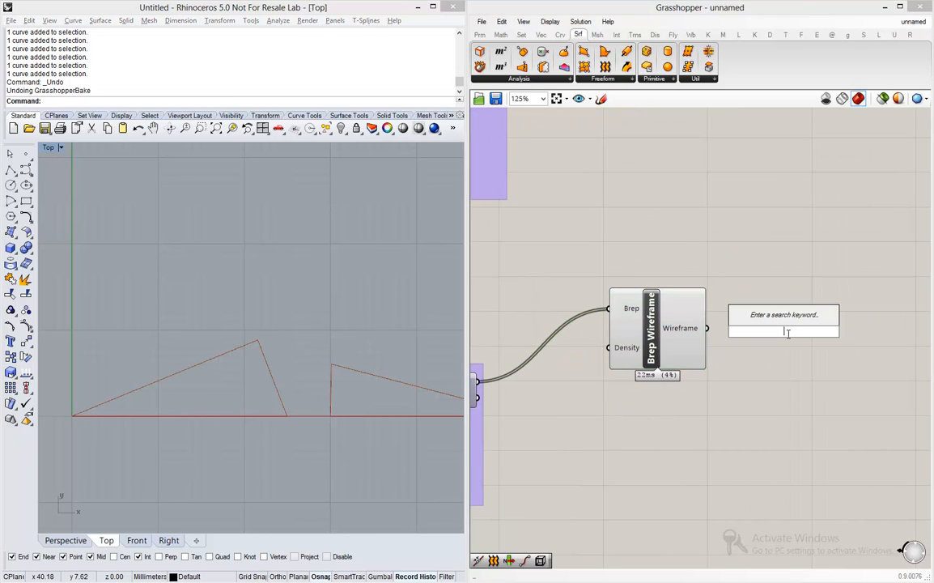
text(join cu)
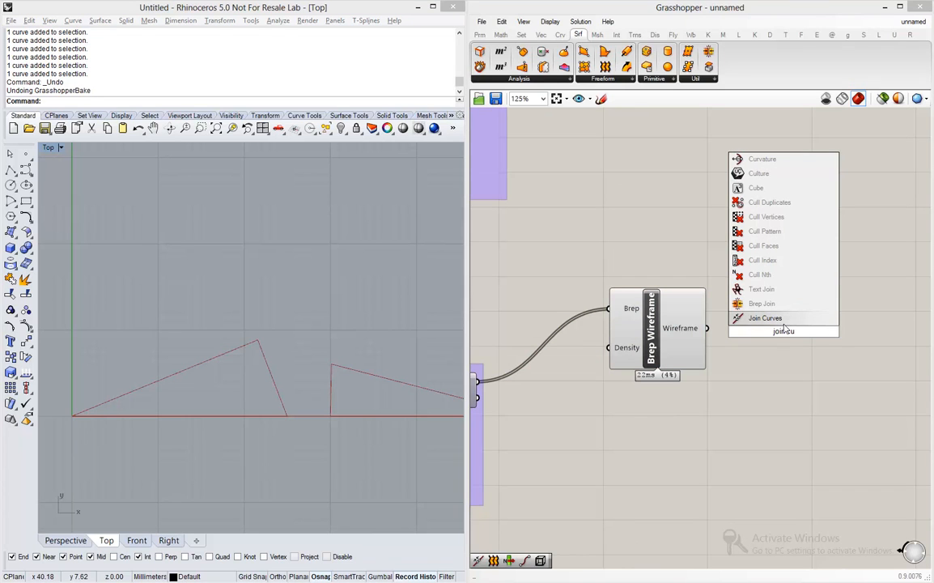
key(Return)
drag(706, 328, 741, 316)
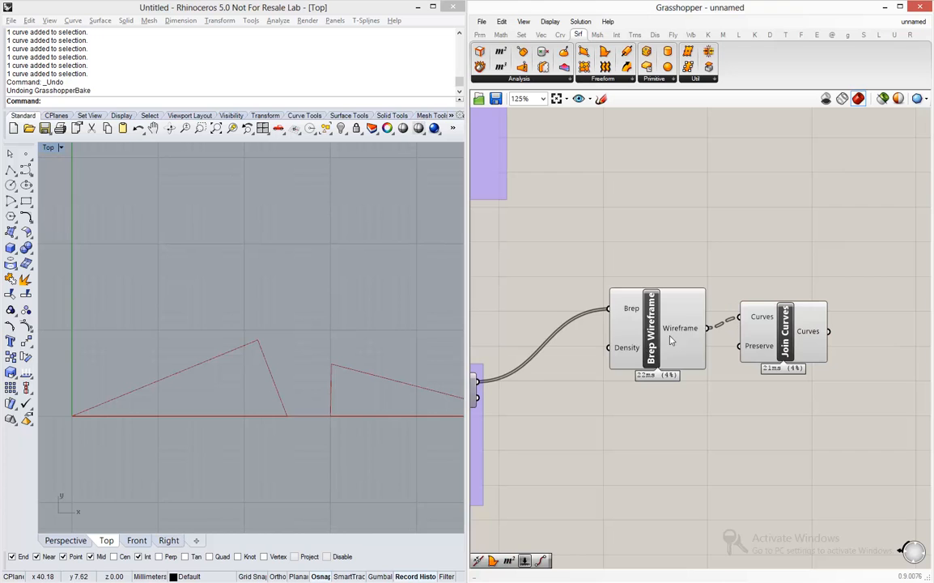
Step: Reposition Brep Wireframe and Join Curves so the wire between them runs straight, and examine the joined triangle outline
drag(607, 306, 594, 290)
click(323, 357)
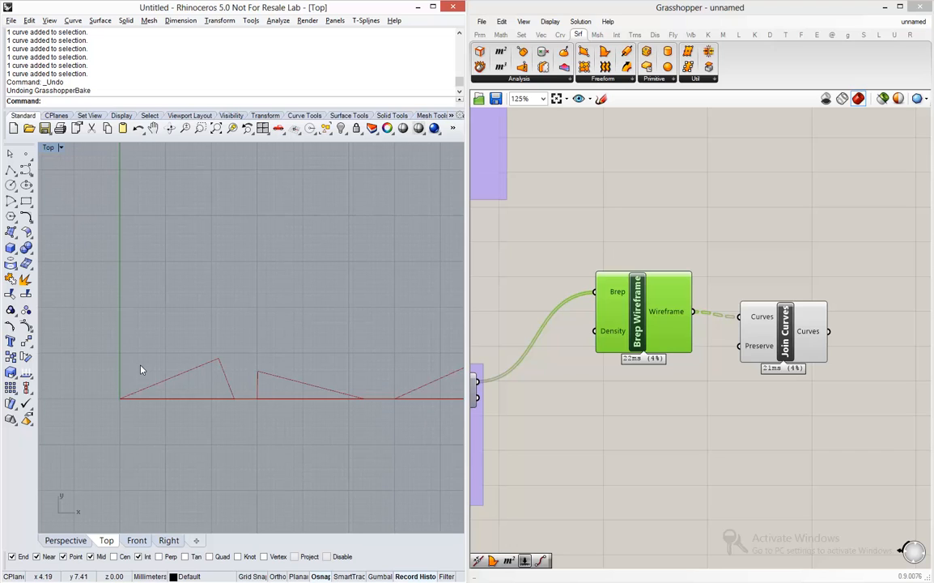
click(775, 336)
click(719, 407)
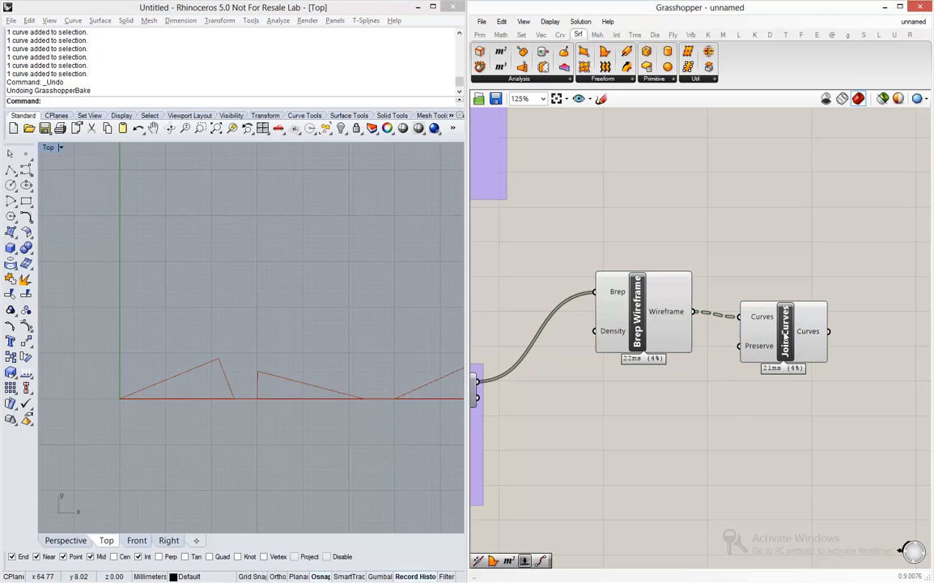
drag(784, 335, 790, 329)
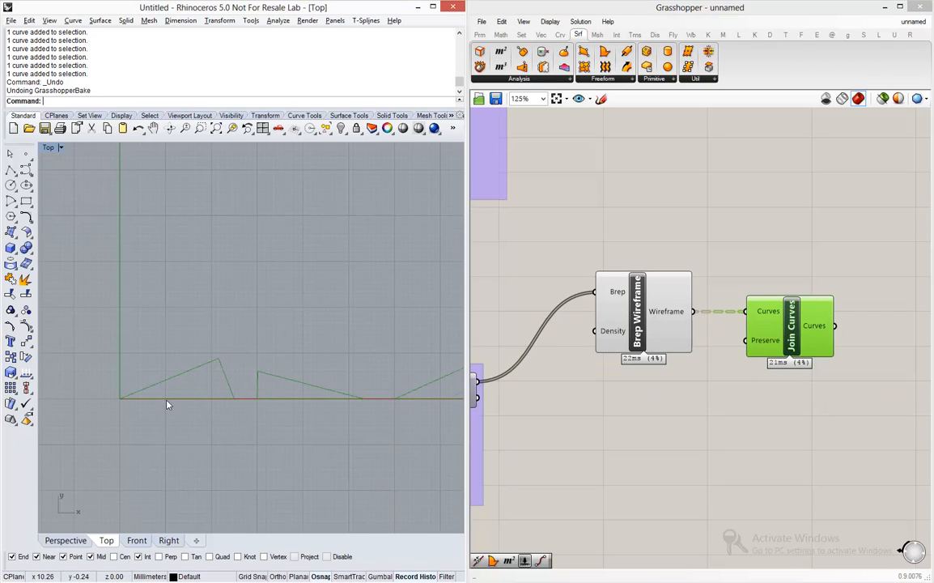
scroll(163, 387, up, 5)
scroll(162, 385, up, 2)
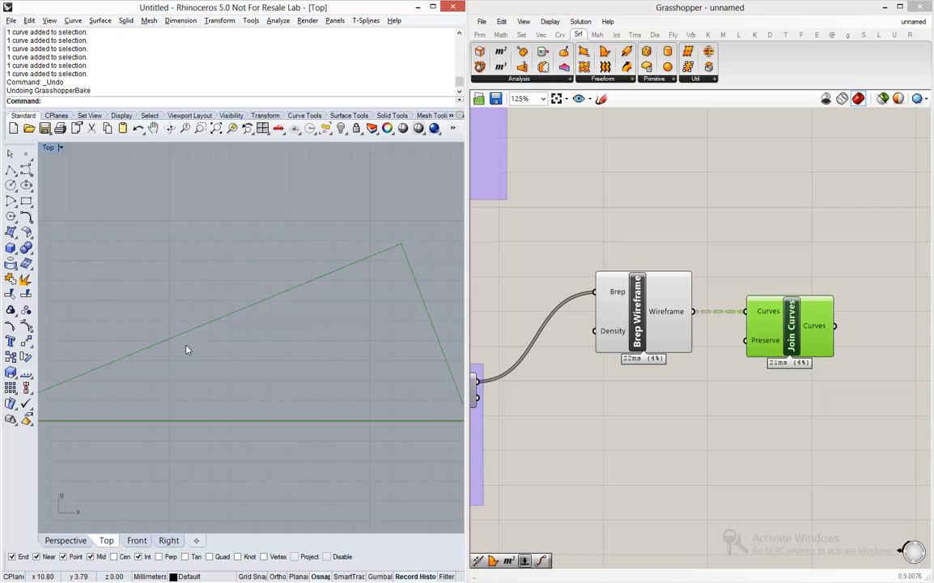
scroll(204, 354, down, 3)
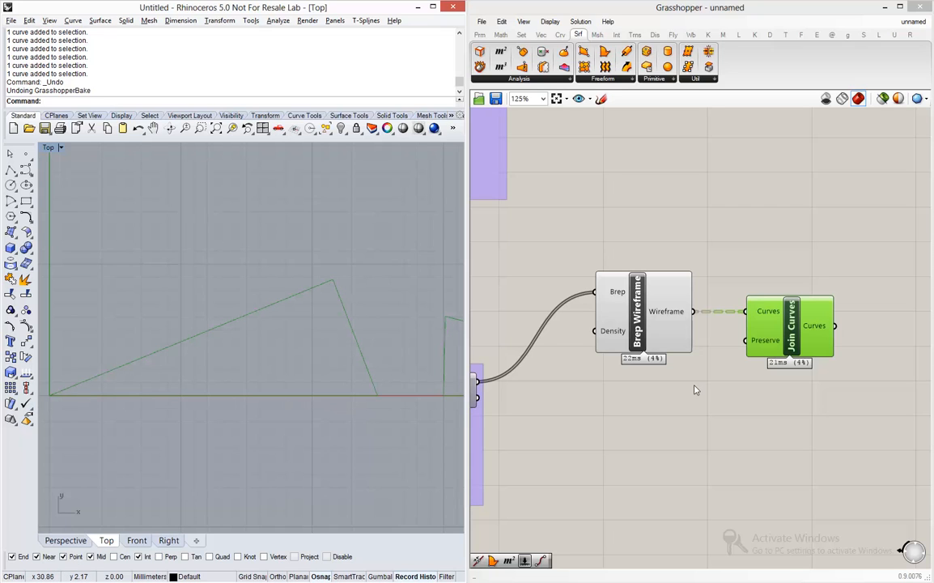
Step: Group the Brep Wireframe and Join Curves components and move the group slightly up, away from the Move group
drag(838, 256, 586, 385)
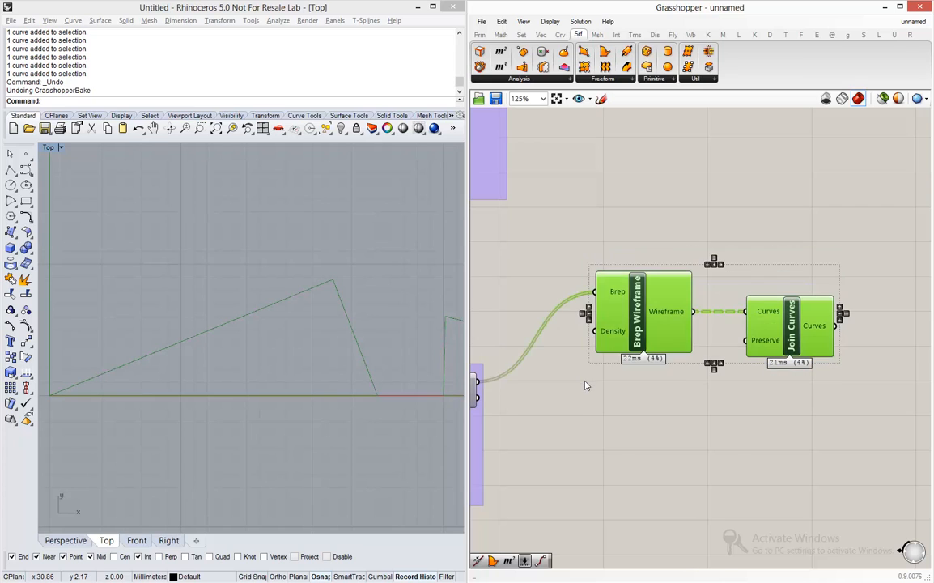
middle_click(586, 386)
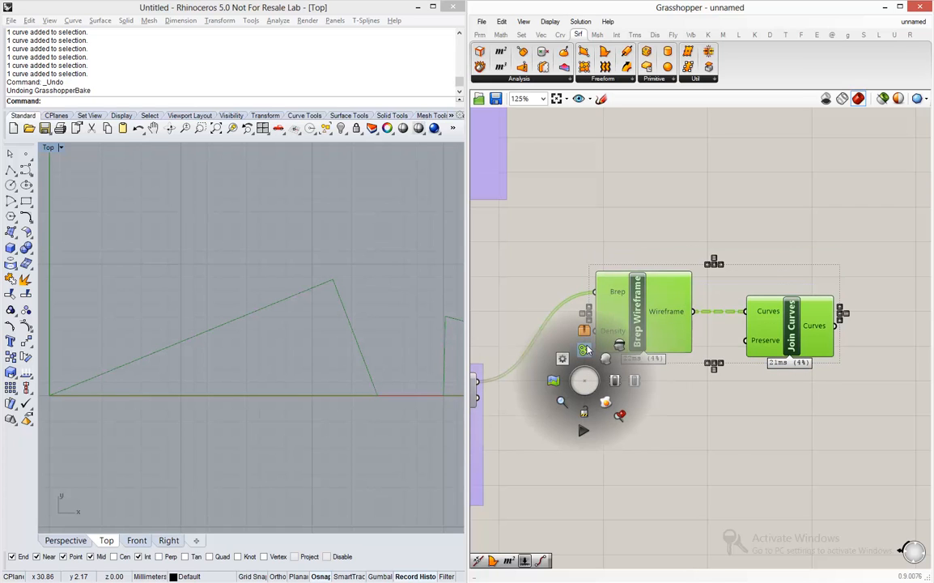
click(584, 348)
drag(749, 286, 773, 251)
click(819, 299)
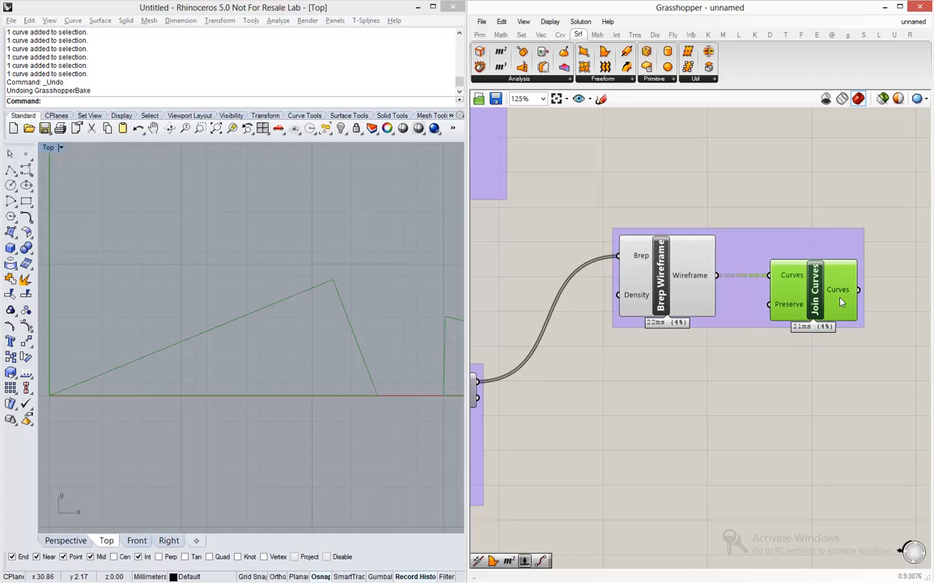
click(729, 219)
scroll(684, 312, down, 5)
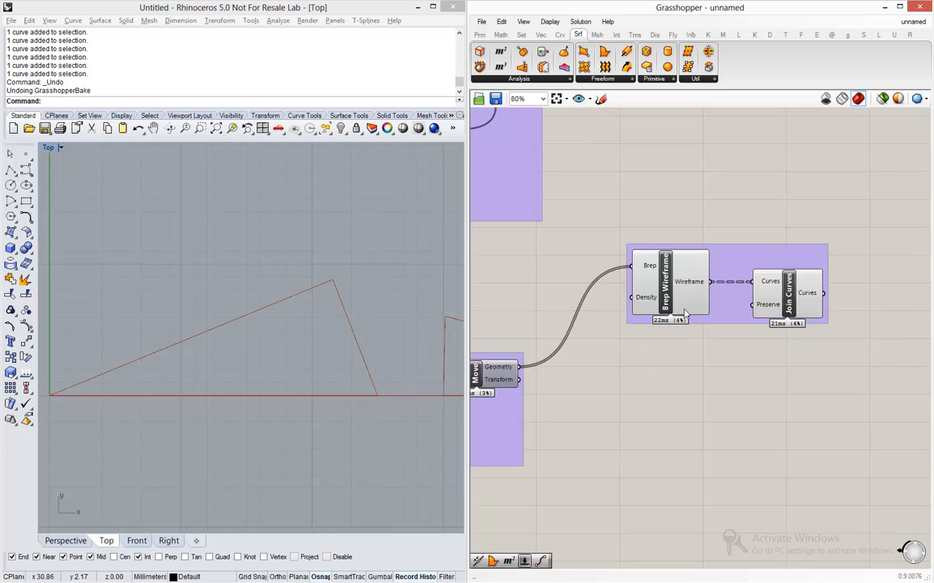
Step: Examine the row of flattened triangle outlines in the Top viewport, starting from the first triangle at the origin
scroll(274, 319, up, 1)
click(214, 372)
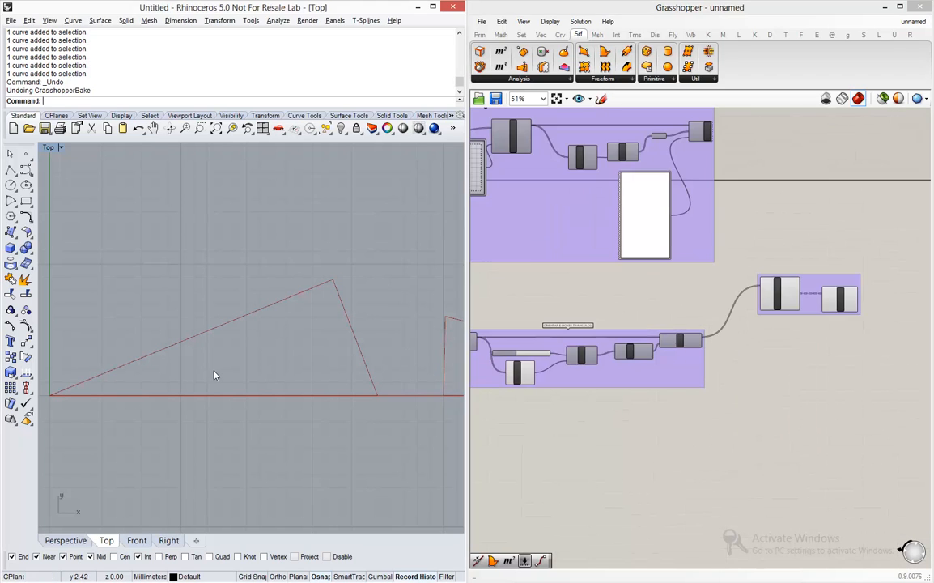
scroll(216, 371, down, 13)
right_drag(421, 363, 274, 357)
right_drag(375, 357, 396, 359)
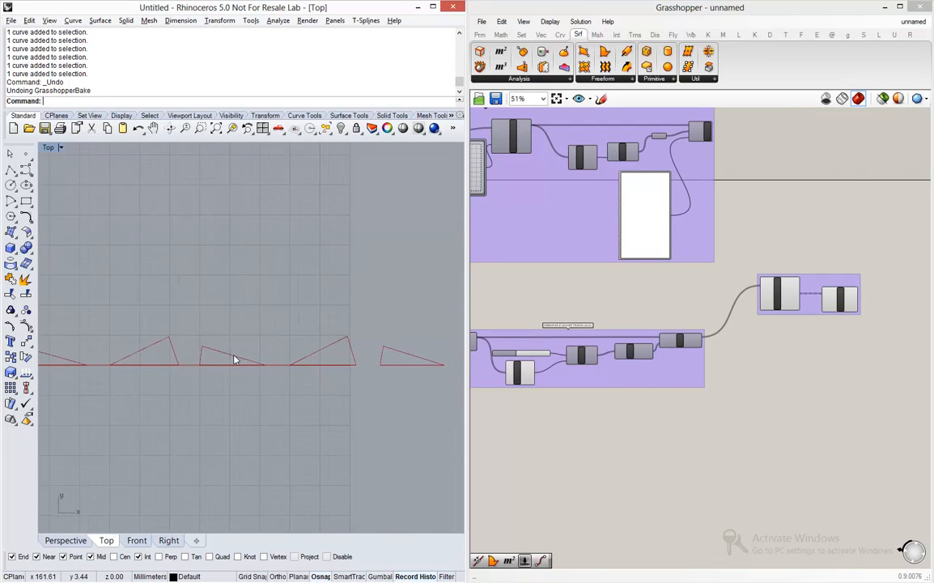
right_drag(214, 348, 385, 356)
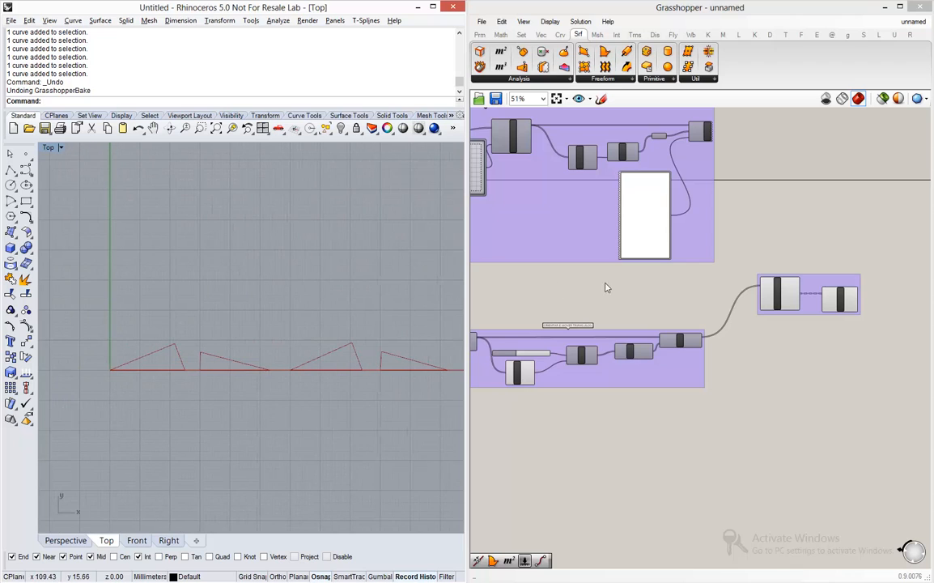
Step: Duplicate the whole NUMERACAO EM 3D group and place the copy below the Brep Wireframe and Join Curves group
scroll(704, 255, down, 3)
scroll(691, 188, up, 5)
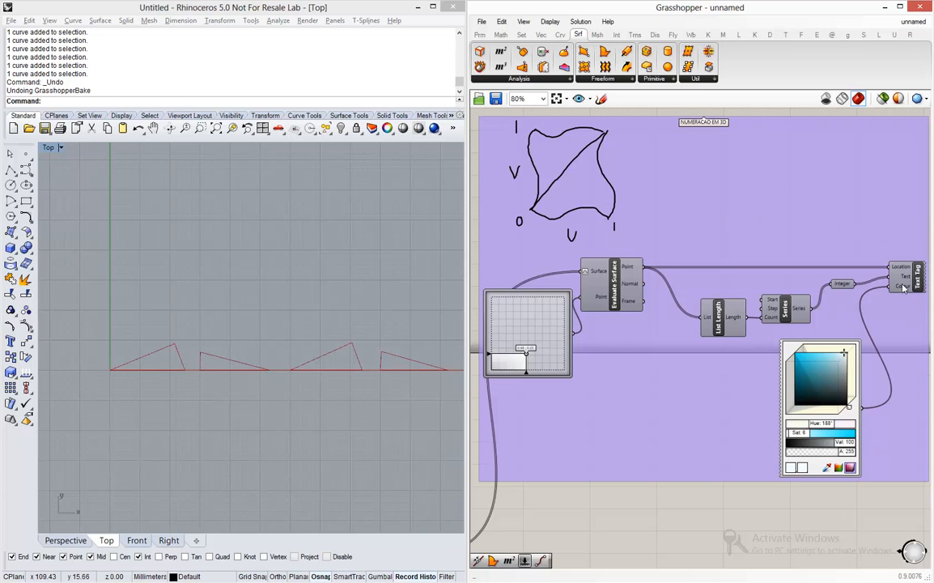
scroll(605, 337, down, 3)
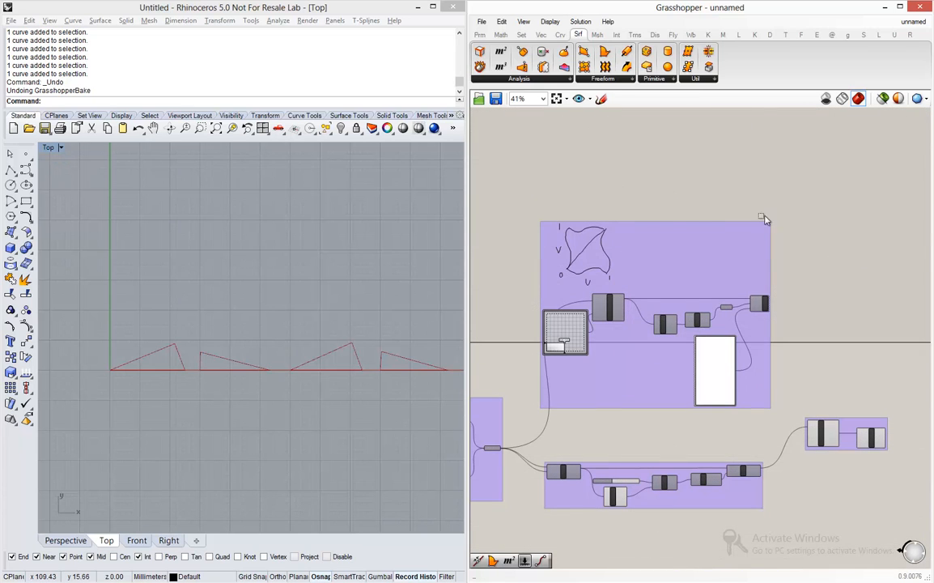
drag(764, 218, 536, 420)
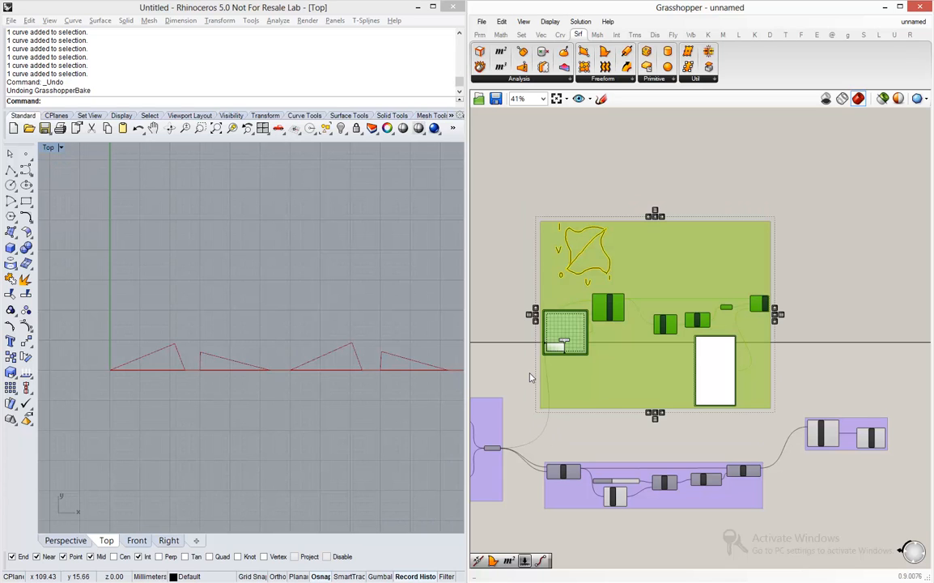
drag(654, 294, 758, 407)
scroll(599, 281, down, 3)
scroll(760, 409, up, 4)
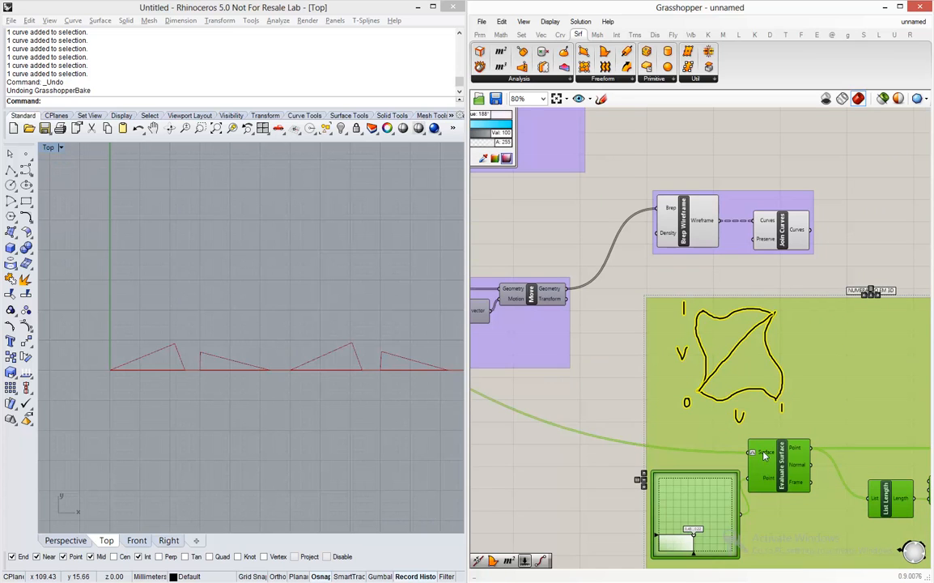
click(600, 419)
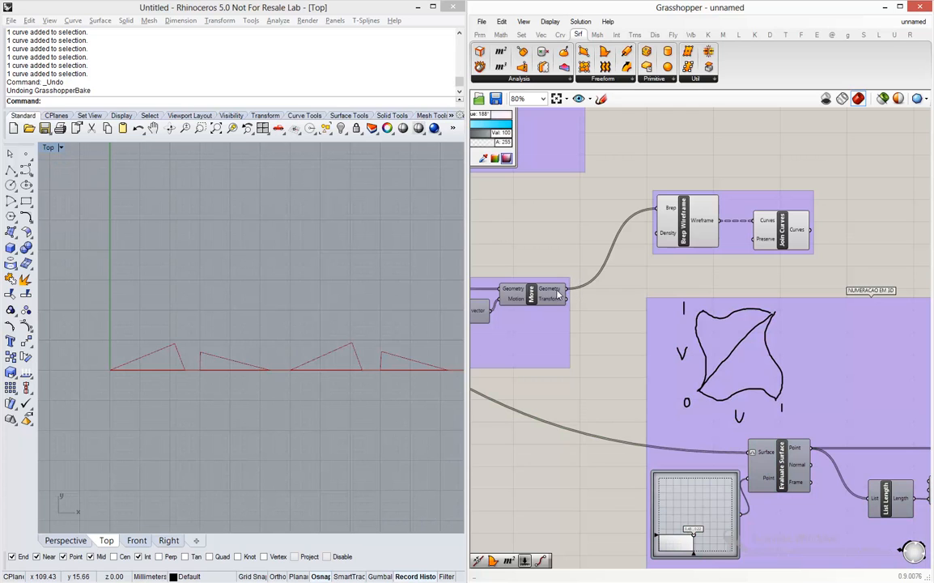
Step: Wire Move's Geometry output into the copied Evaluate Surface's Surface input and enable the preview of the copied Text Tag
drag(564, 290, 753, 455)
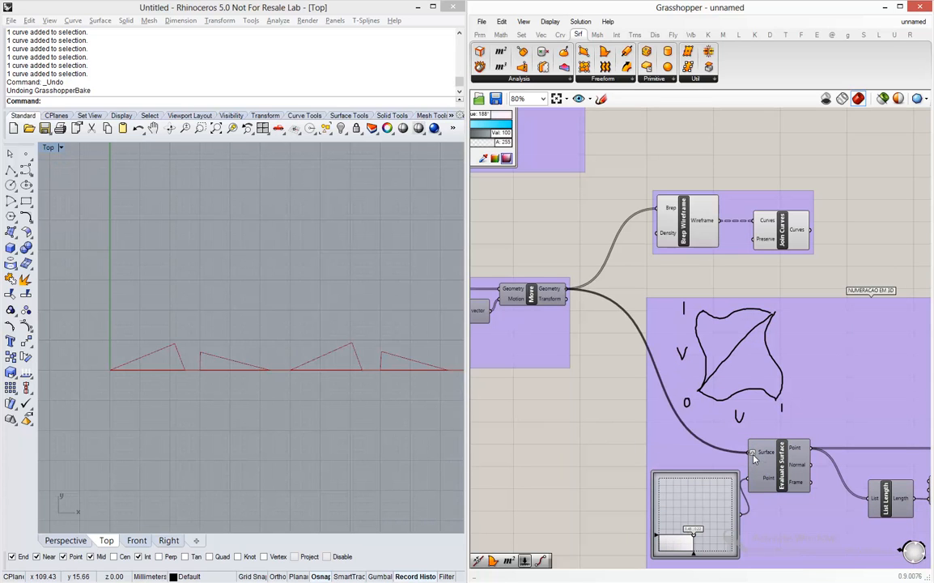
scroll(619, 377, down, 4)
scroll(792, 405, up, 4)
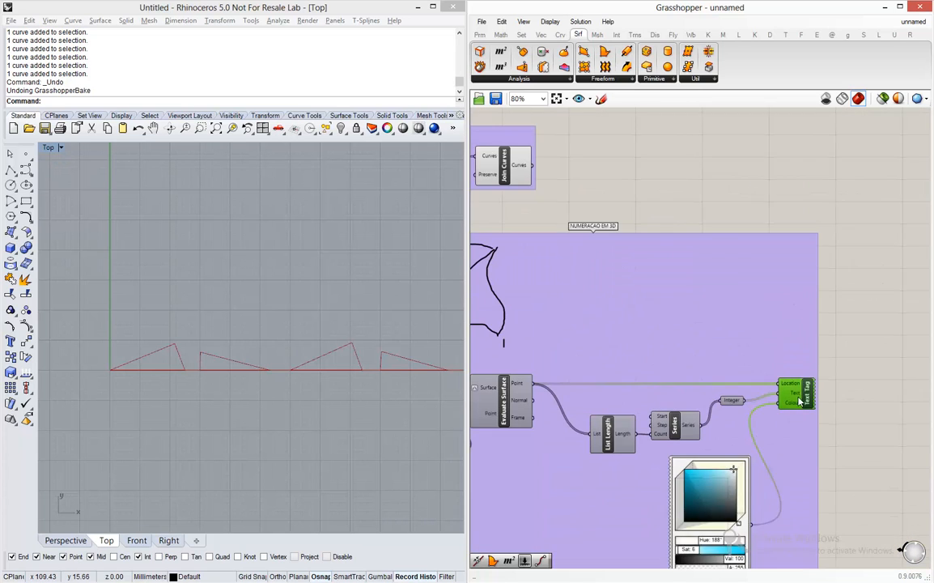
middle_click(799, 398)
click(820, 372)
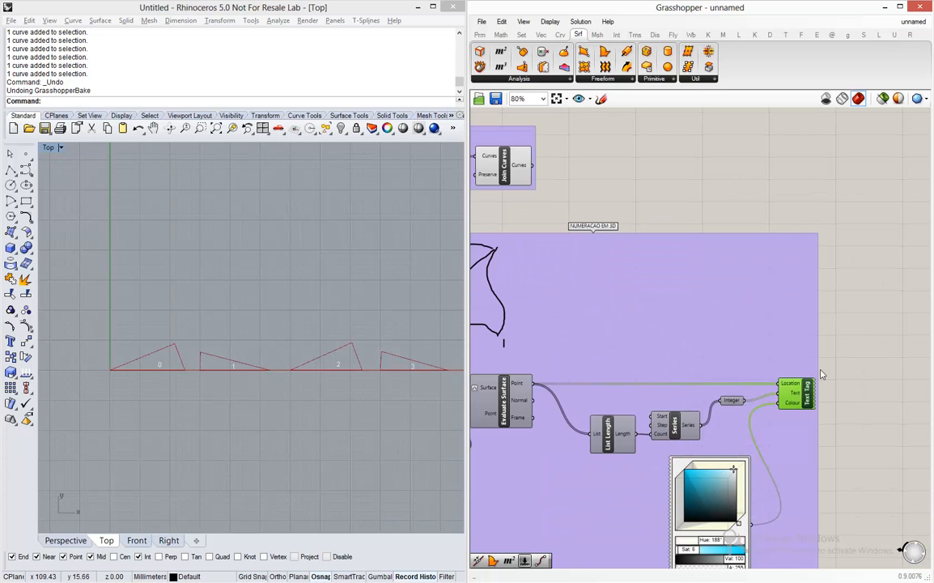
click(856, 346)
Step: Examine how the Text Tag numbers sit and scale on the flattened triangles at several zoom levels in the Top viewport
scroll(132, 381, down, 5)
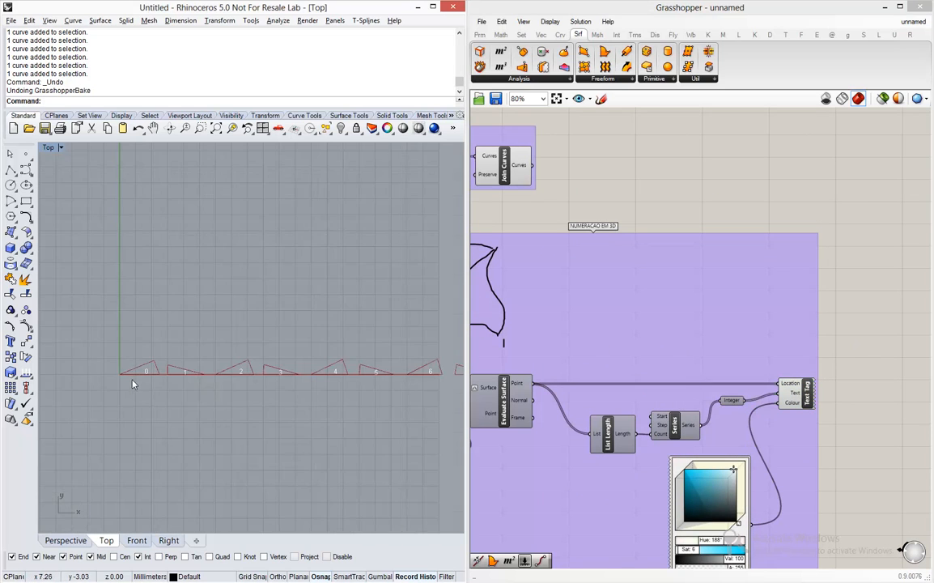
scroll(134, 383, down, 2)
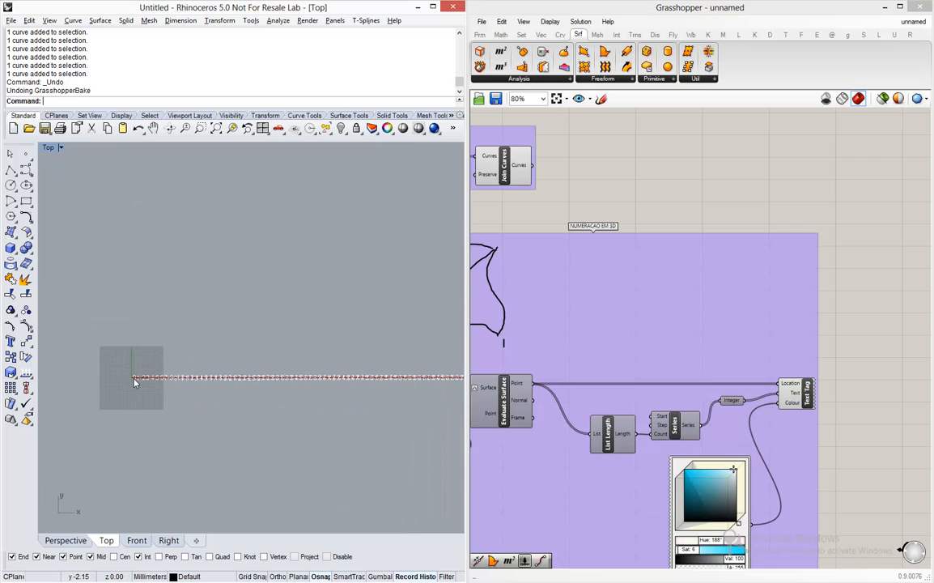
scroll(158, 356, up, 6)
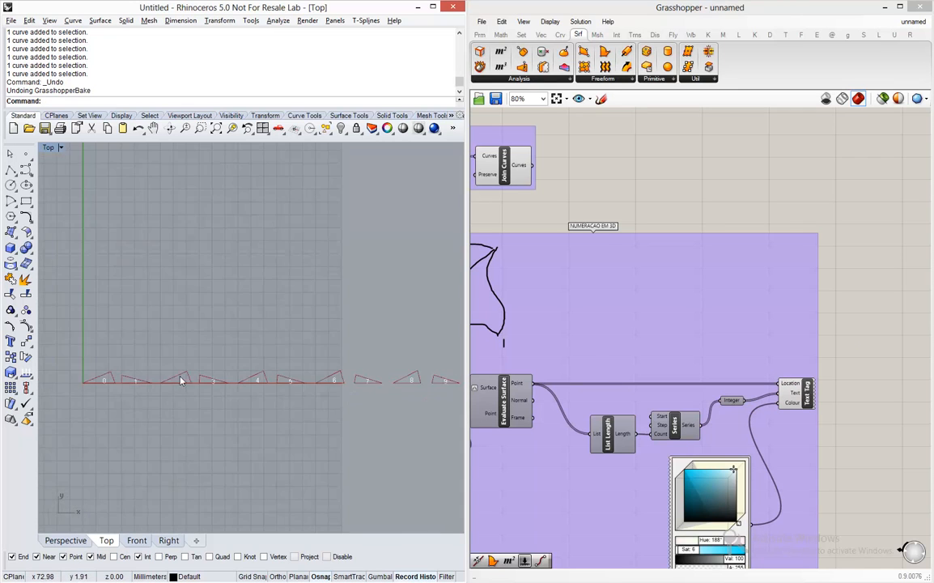
scroll(170, 373, up, 2)
scroll(271, 381, down, 8)
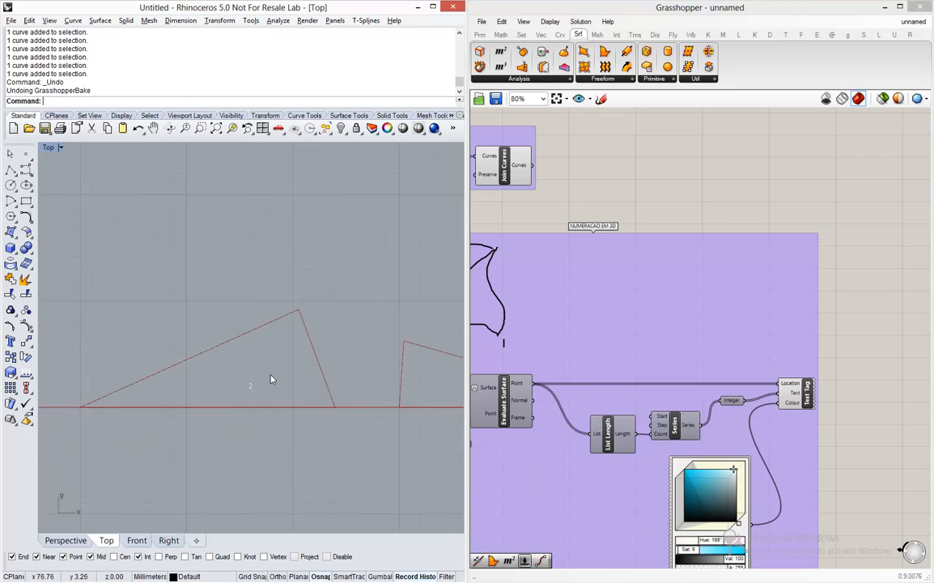
scroll(271, 379, down, 3)
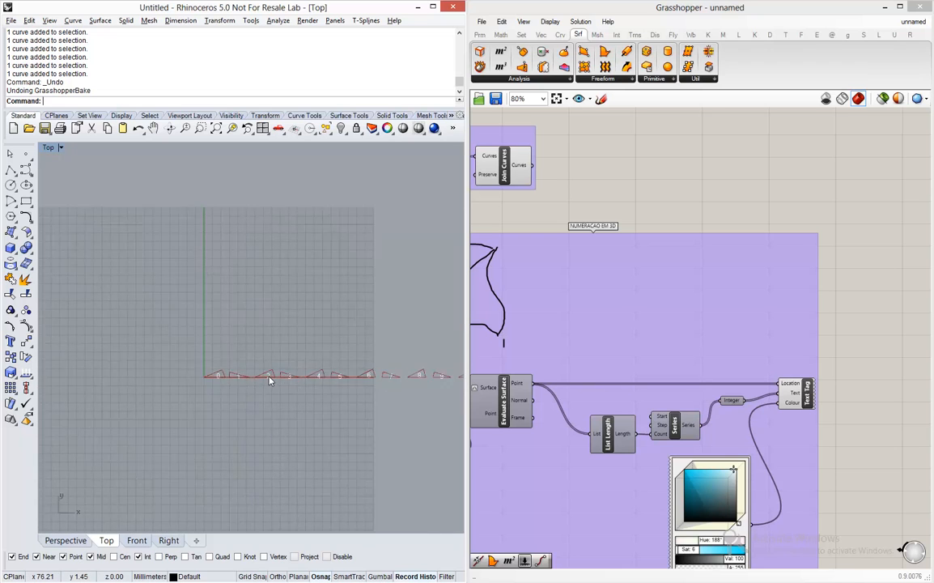
scroll(269, 378, up, 6)
scroll(267, 376, up, 3)
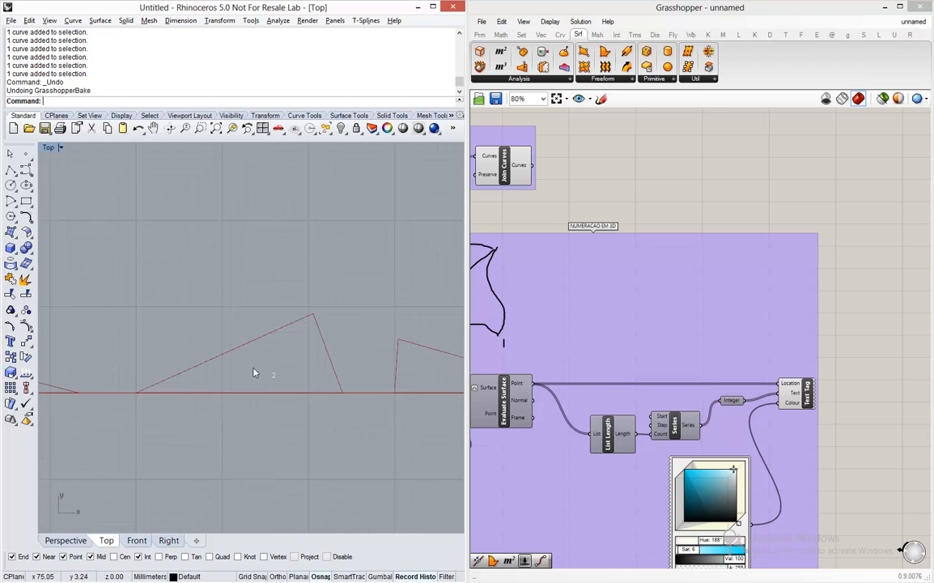
scroll(282, 376, up, 3)
scroll(279, 371, down, 6)
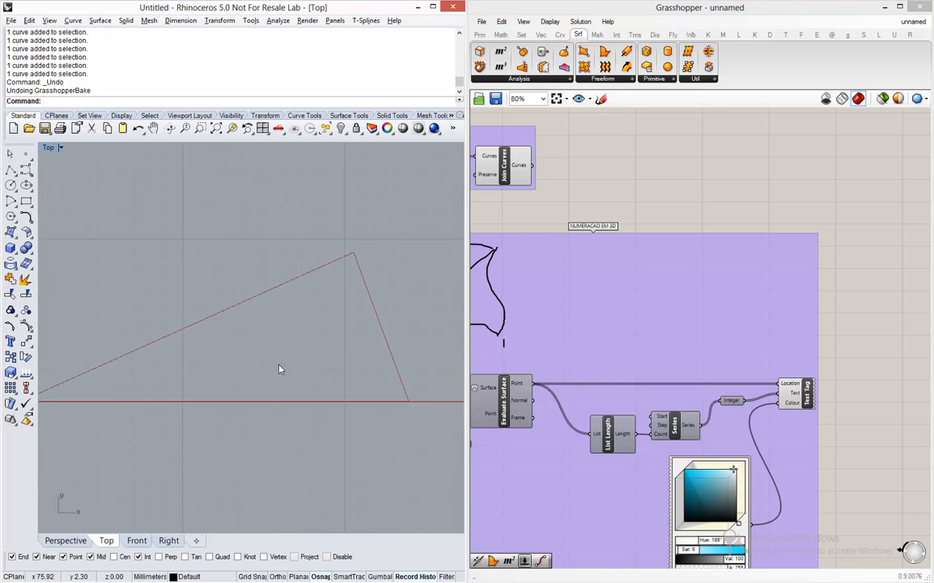
scroll(280, 368, down, 8)
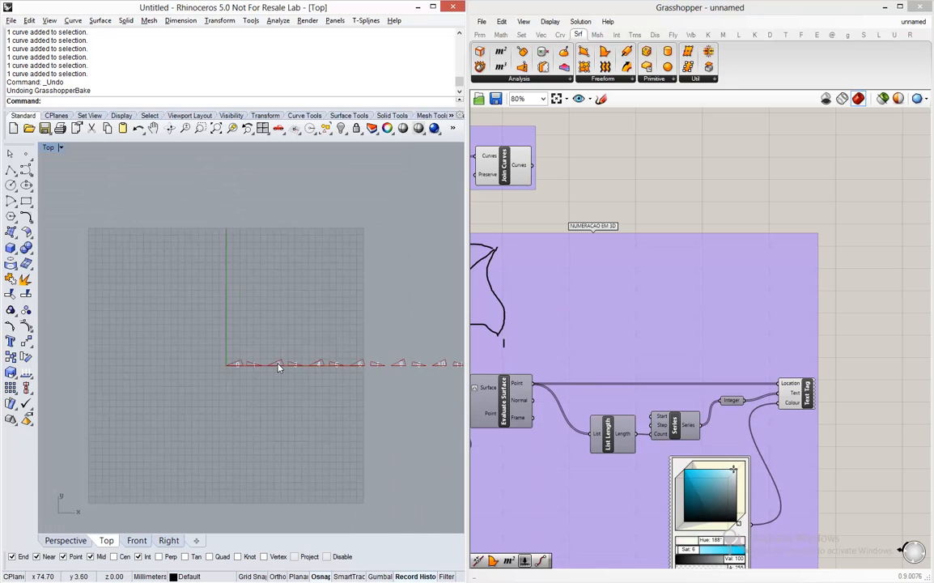
scroll(259, 370, up, 8)
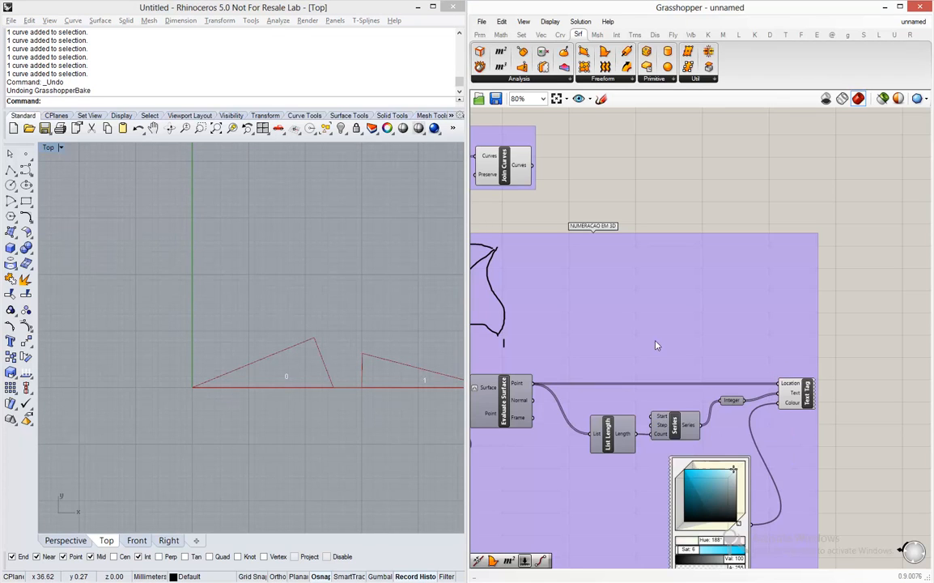
Step: Add a Text Tag 3D component below the copied Text Tag and shift the Text Tag so the two line up
scroll(655, 343, down, 3)
scroll(667, 348, up, 3)
scroll(738, 397, up, 2)
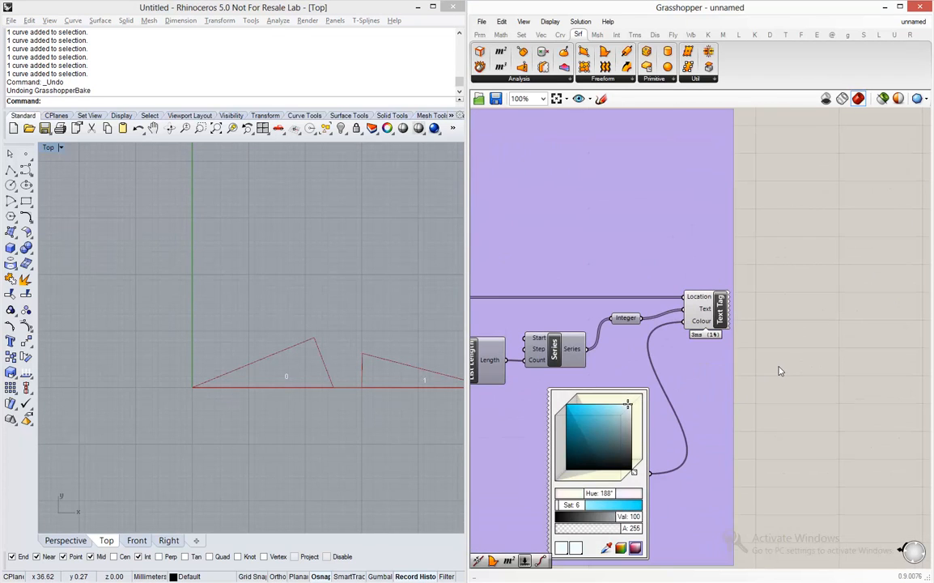
double_click(780, 367)
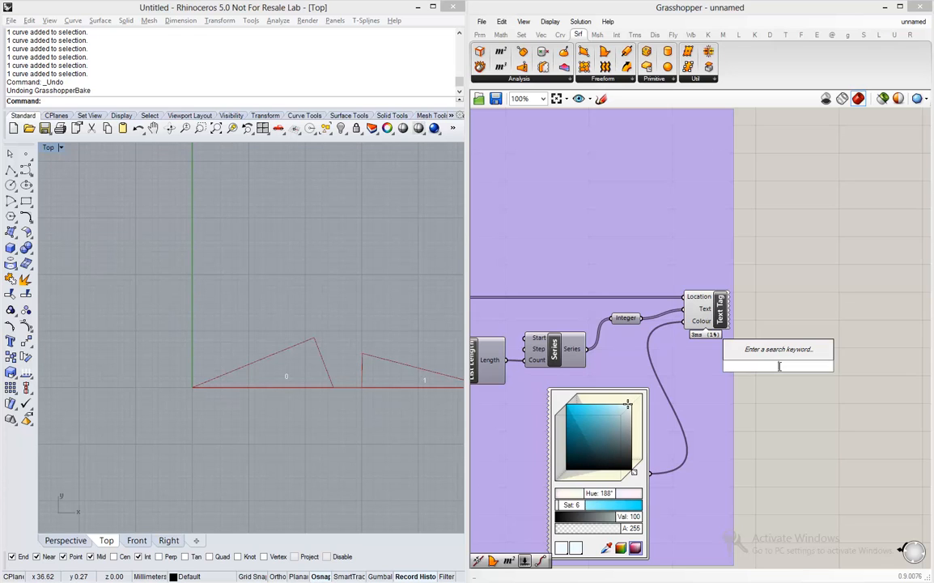
text(text)
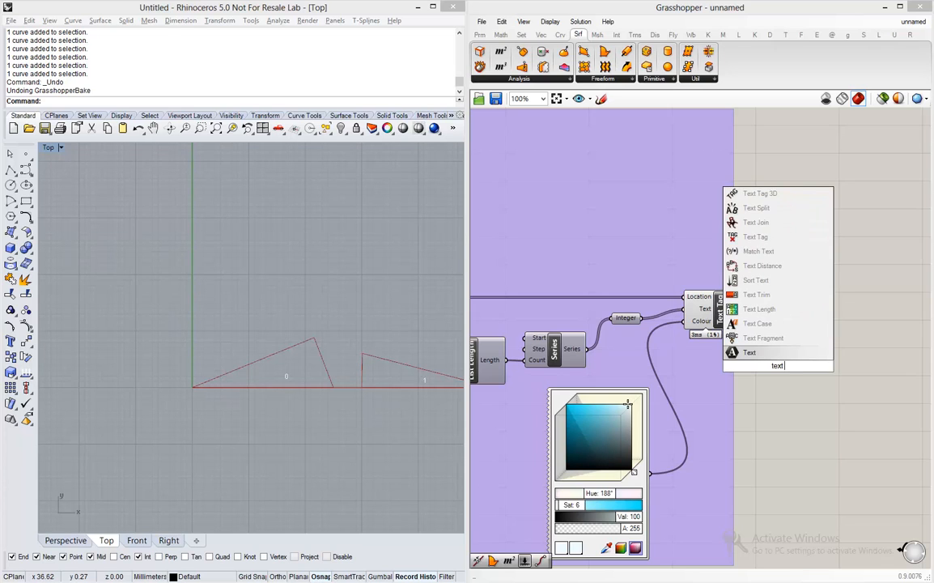
text( tag 3d)
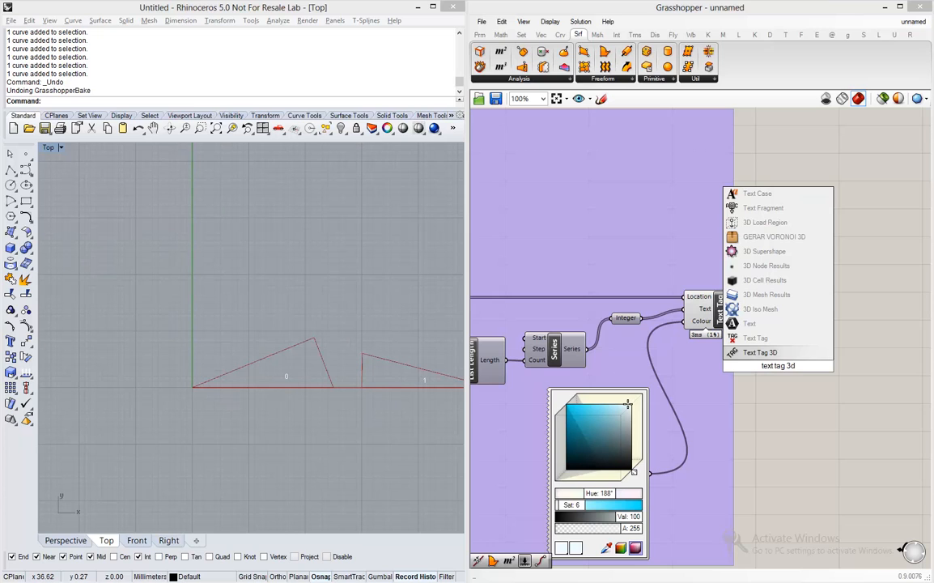
key(Return)
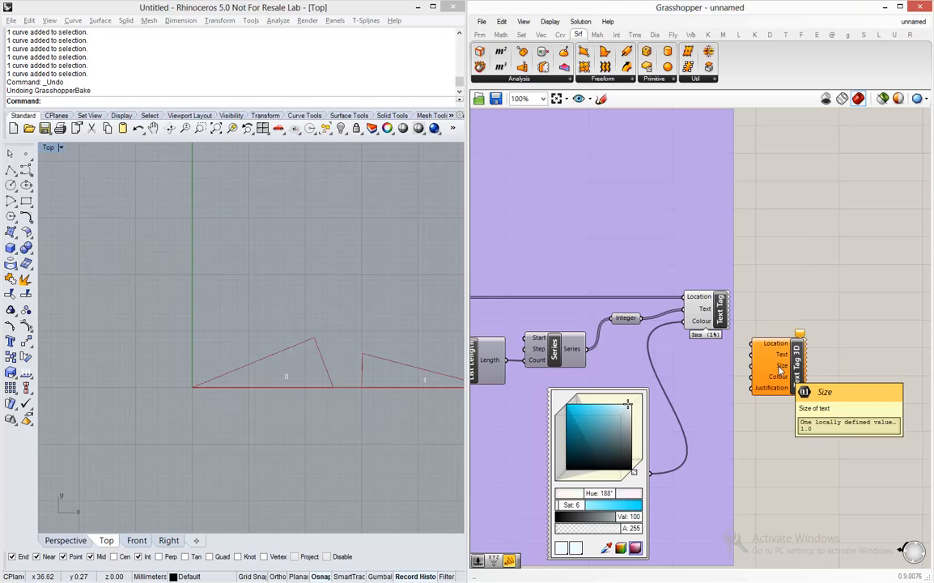
drag(789, 386, 772, 377)
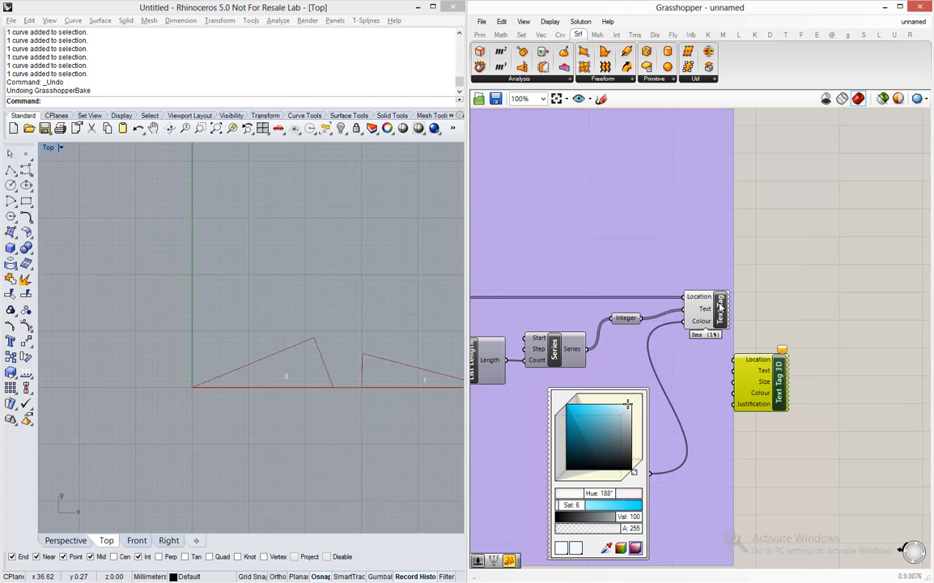
drag(719, 306, 776, 299)
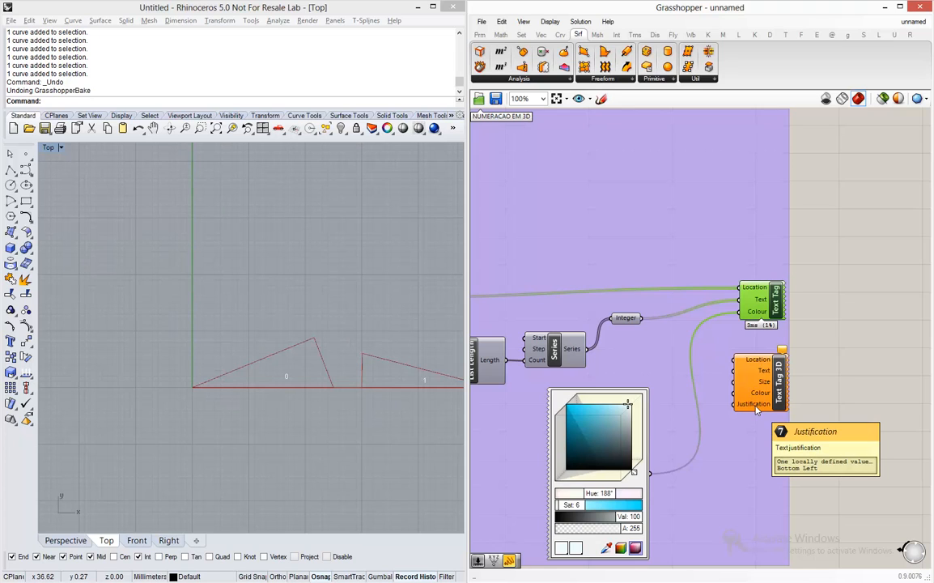
click(828, 327)
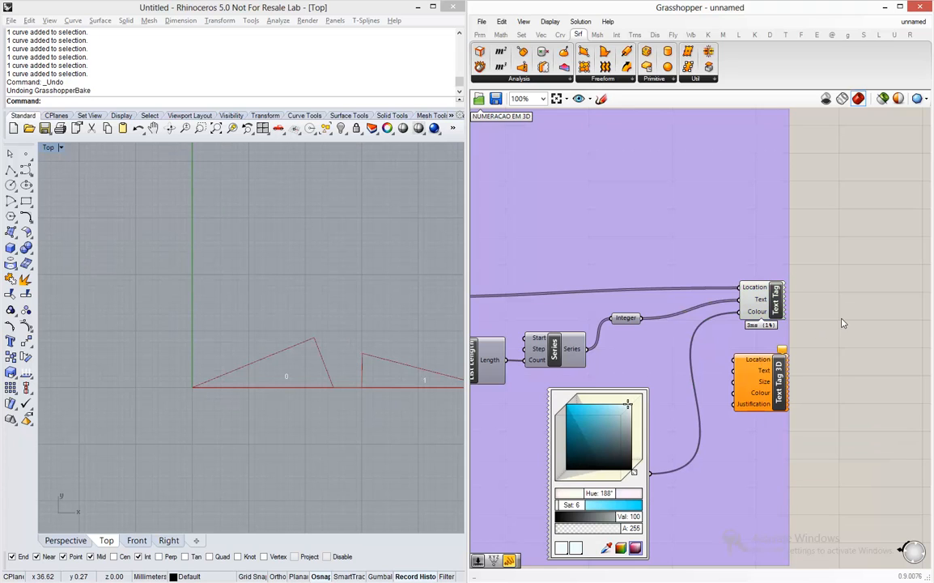
Step: Transfer the Location, Text and Colour wires from the copied Text Tag to the matching inputs of Text Tag 3D
scroll(843, 323, down, 3)
scroll(686, 311, up, 1)
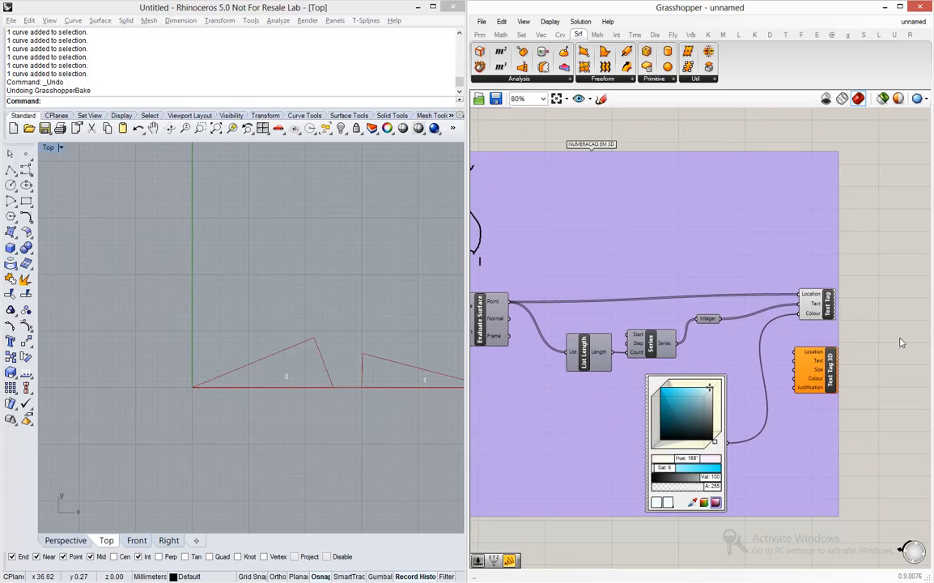
scroll(901, 343, up, 3)
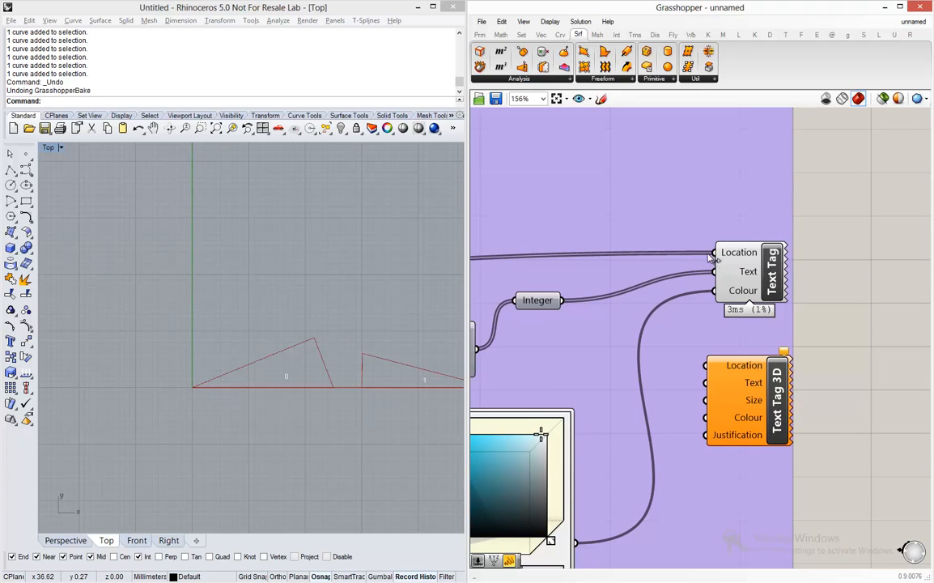
ctrl+shift+drag(713, 254, 712, 369)
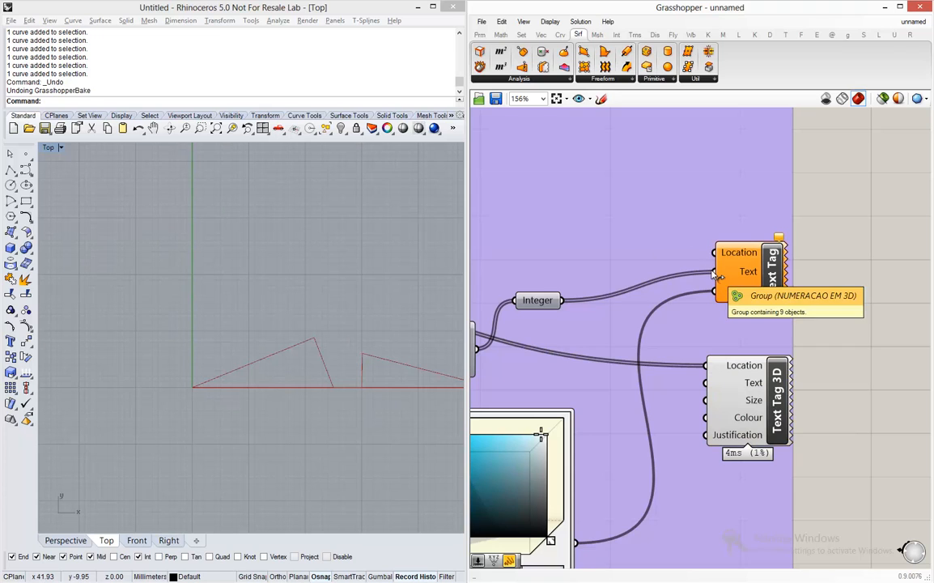
ctrl+shift+drag(711, 271, 704, 382)
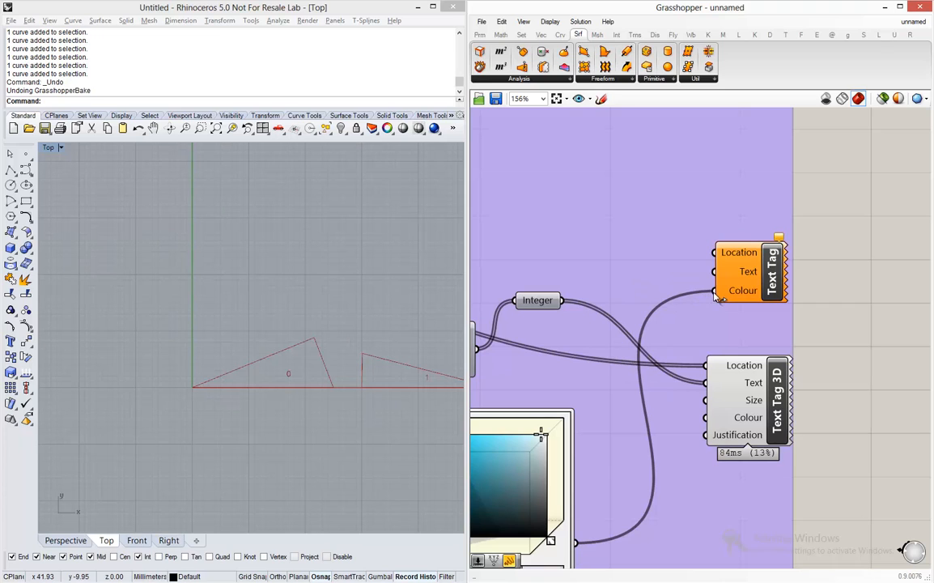
ctrl+shift+drag(718, 298, 716, 426)
Step: Delete the disconnected Text Tag and move Text Tag 3D slightly up and farther from the Integer component
click(756, 287)
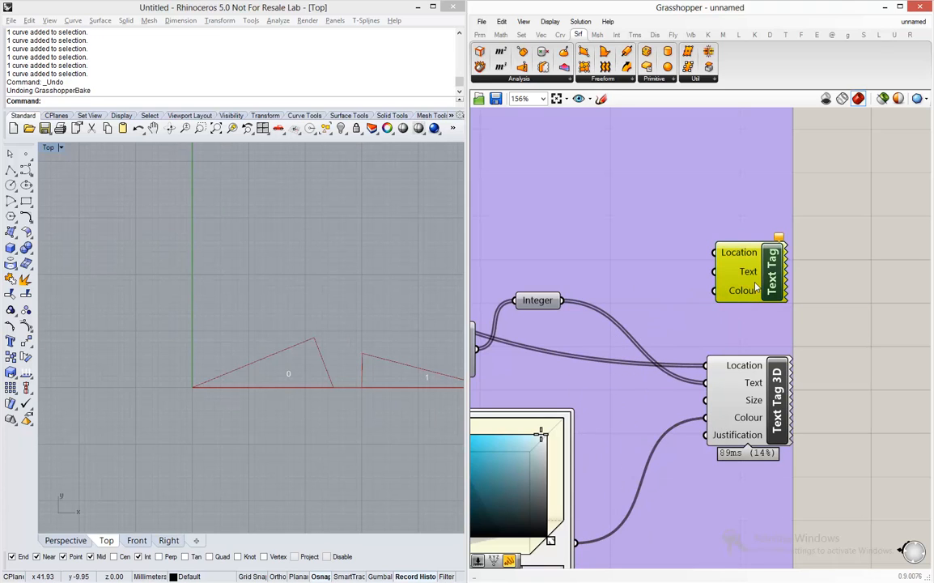
key(Delete)
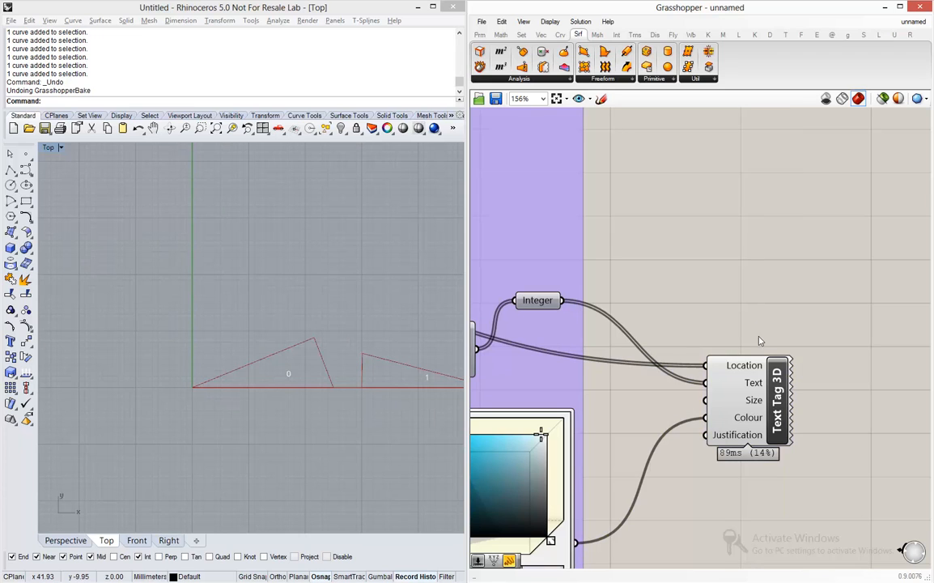
drag(769, 387, 830, 362)
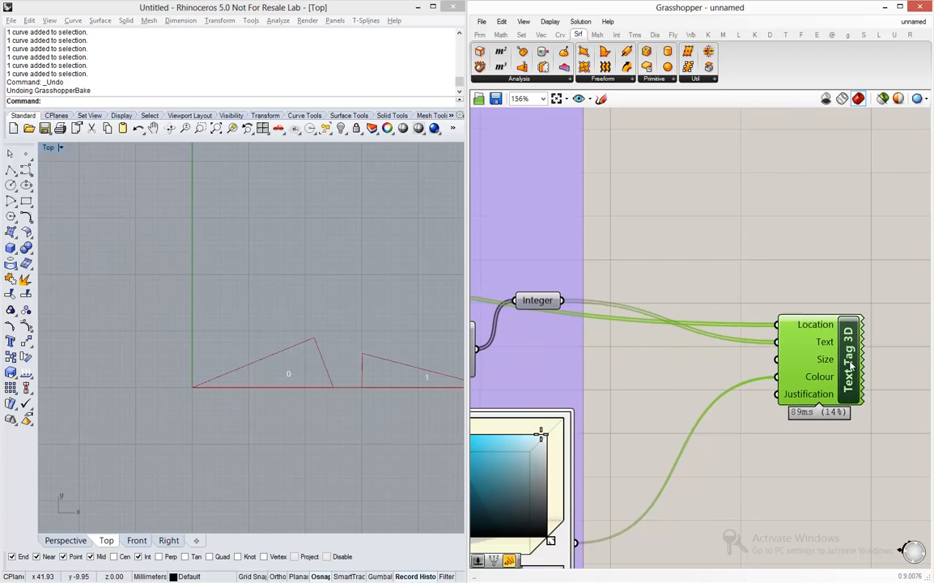
Step: Add a number slider with value 3 and connect it to the Size input of Text Tag 3D
double_click(676, 375)
text(3)
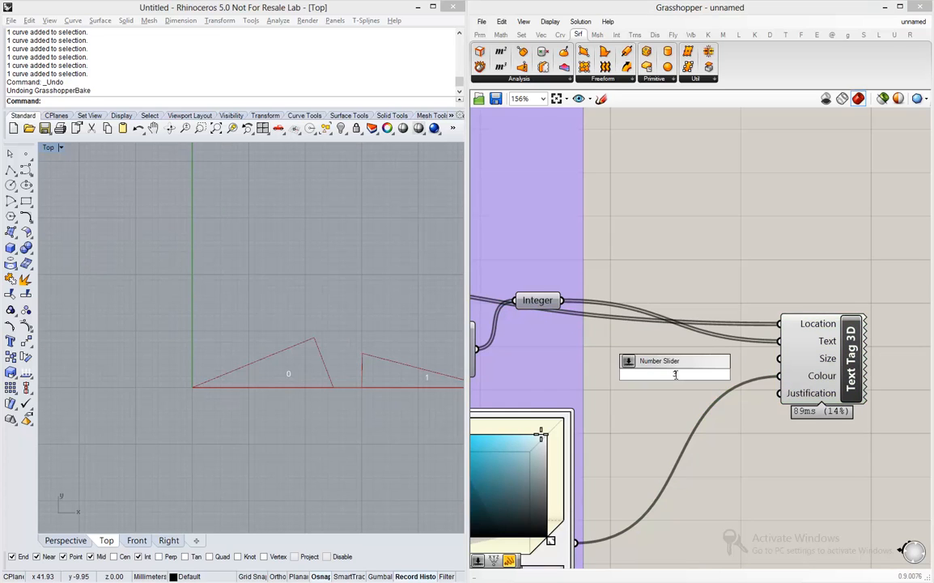
key(Return)
drag(764, 374, 732, 362)
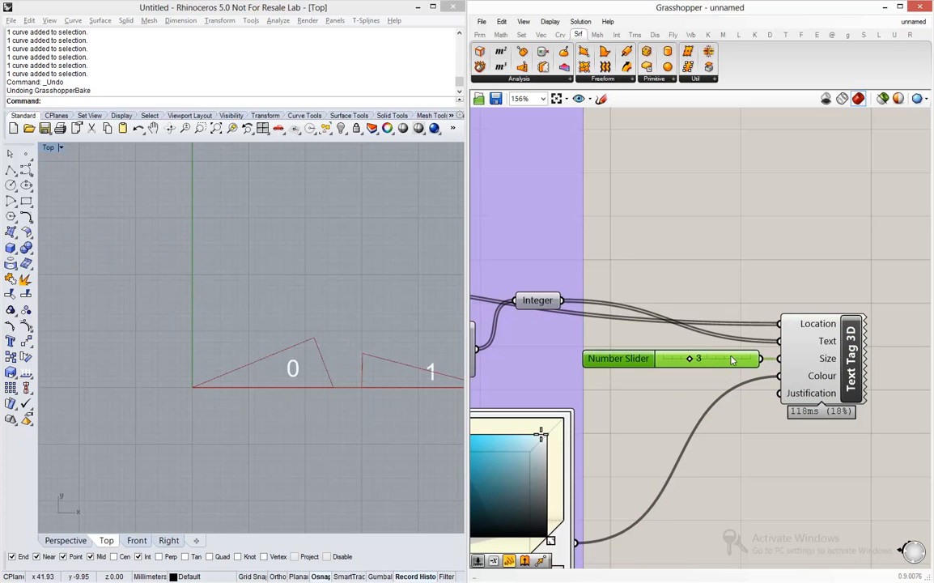
Step: Check the number size against the row of flattened triangles and reduce the Size slider to 2
scroll(213, 351, down, 3)
scroll(212, 350, down, 4)
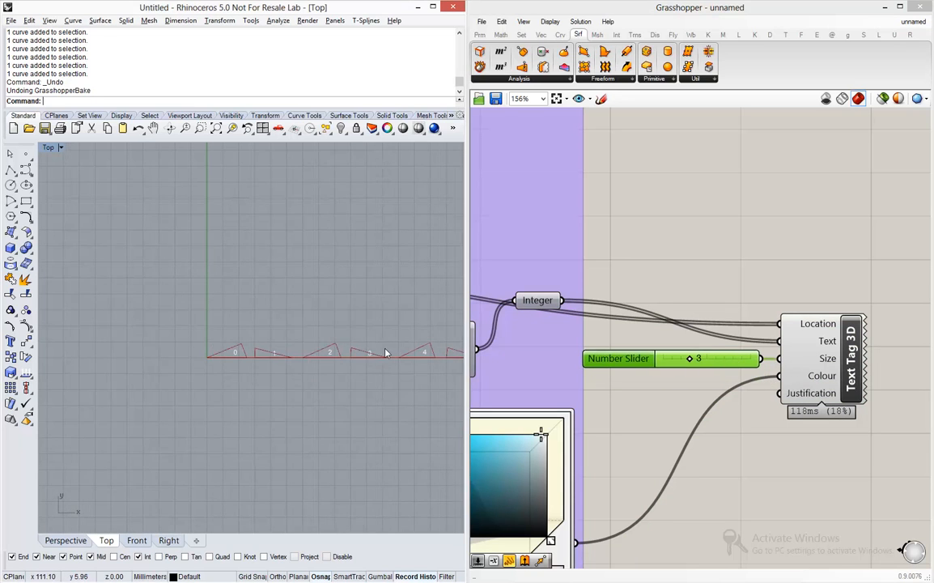
scroll(387, 352, up, 10)
drag(686, 359, 680, 361)
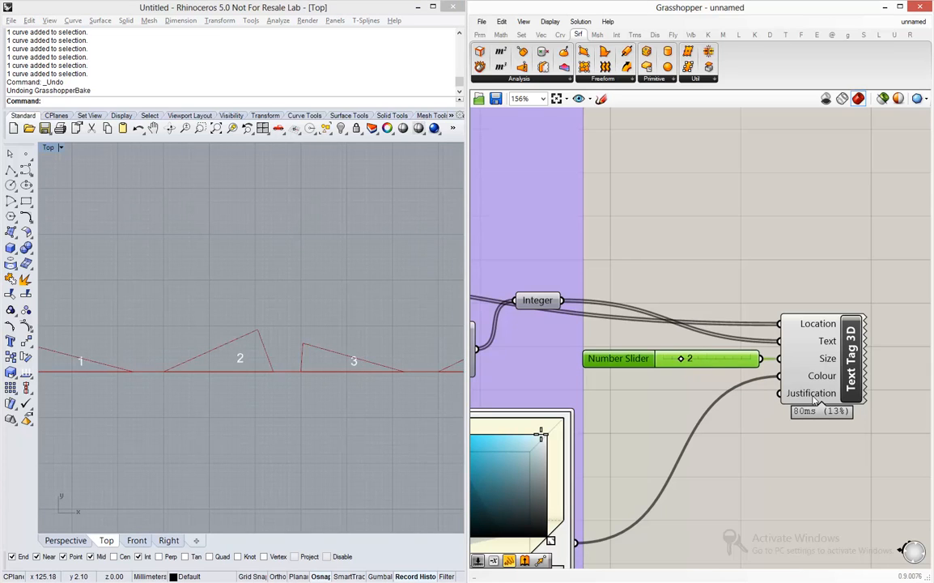
Step: Set the Justification of Text Tag 3D to Middle Center and inspect the numbers on the flattened triangles
mouse_move(815, 399)
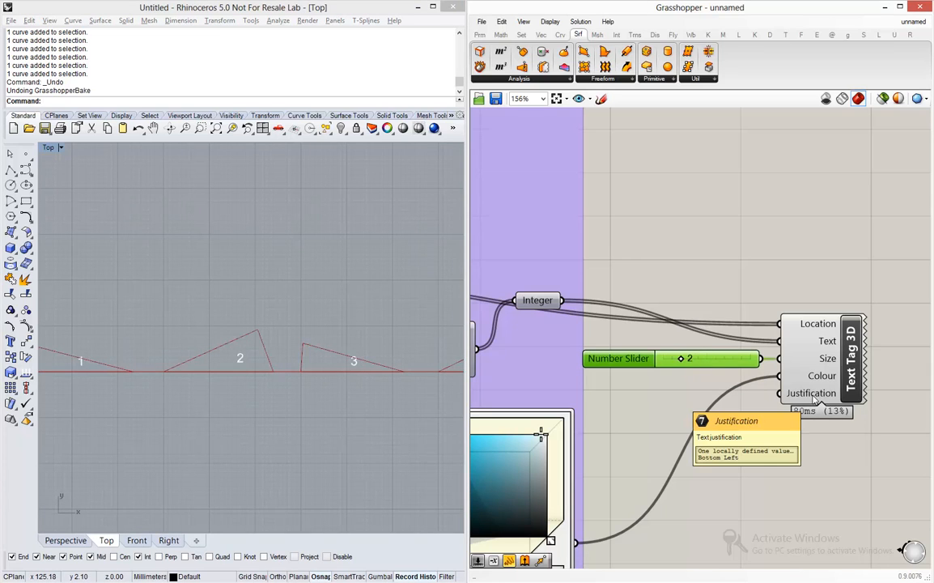
right_click(813, 396)
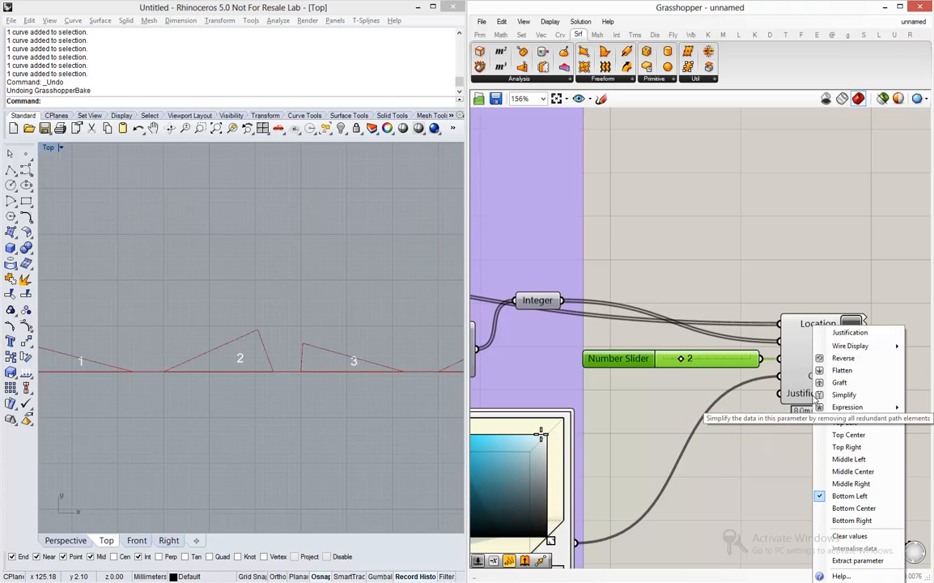
click(846, 472)
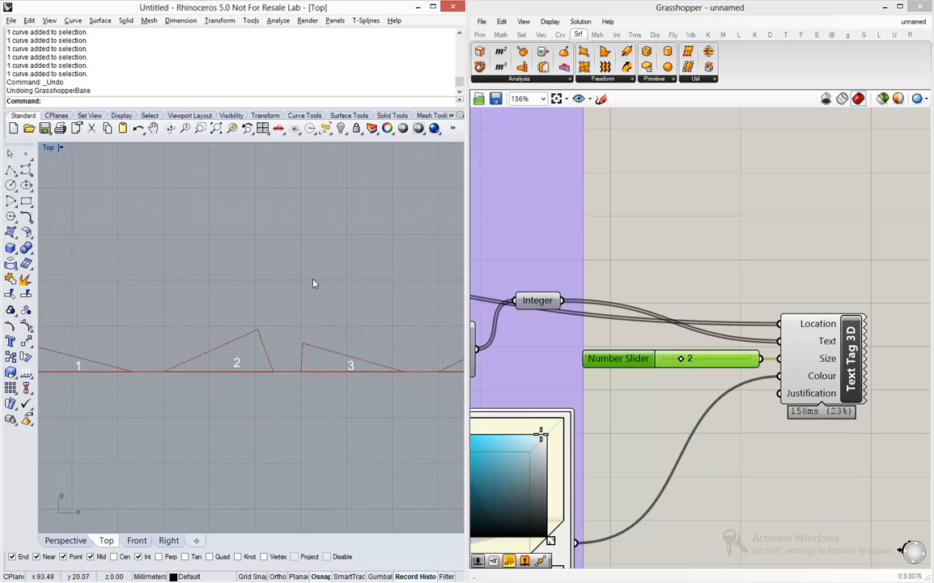
scroll(228, 299, down, 5)
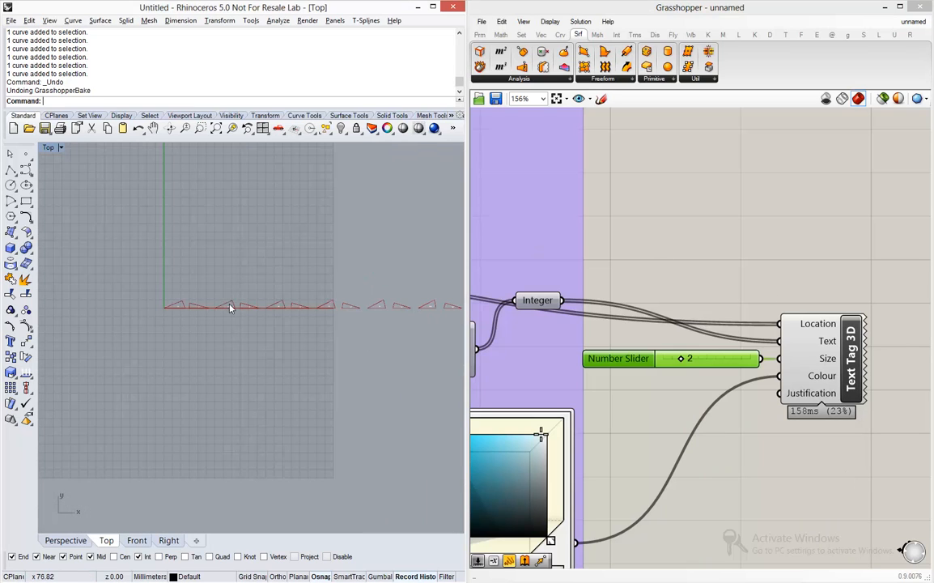
scroll(230, 302, up, 5)
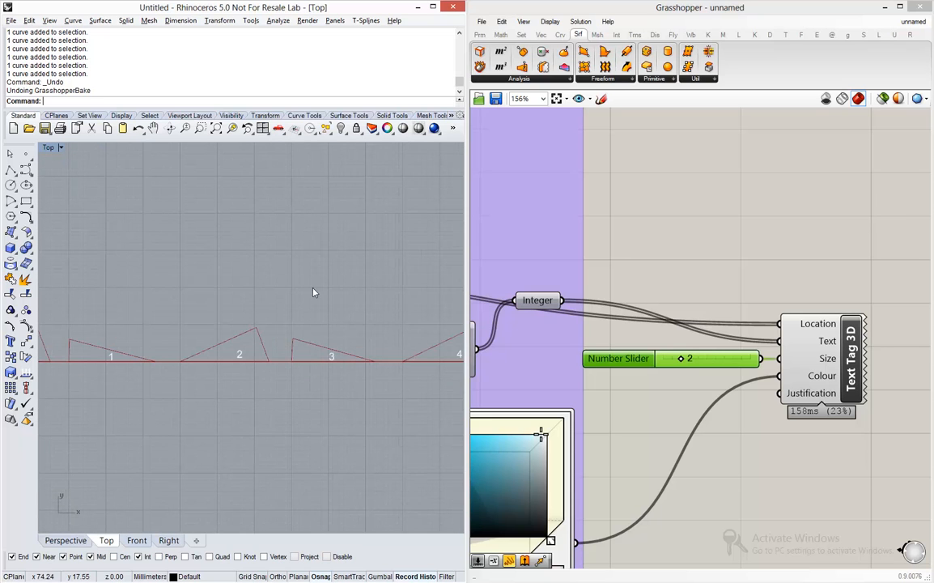
Step: Turn the preview back on for the original Text Tag that numbers the shell's triangles
click(813, 279)
scroll(813, 282, down, 6)
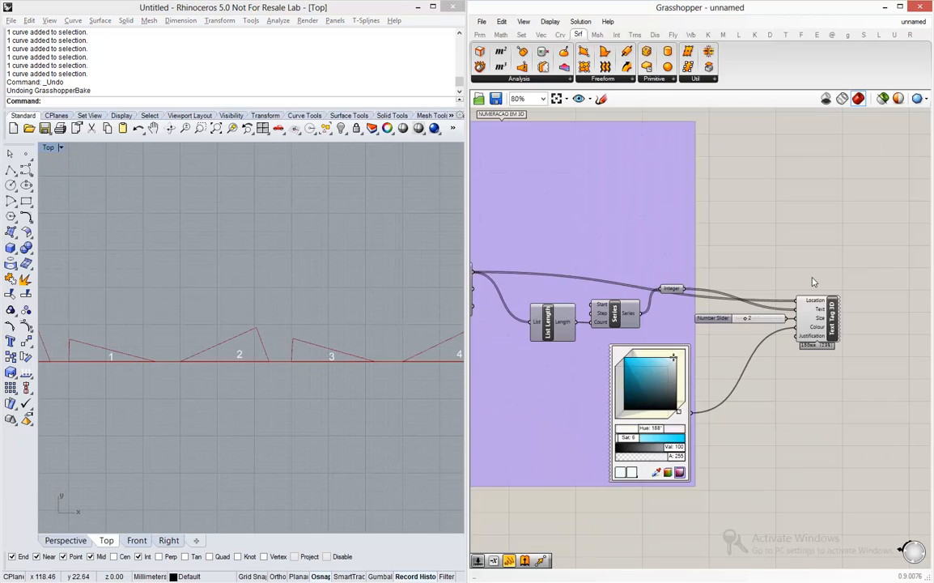
scroll(717, 219, up, 5)
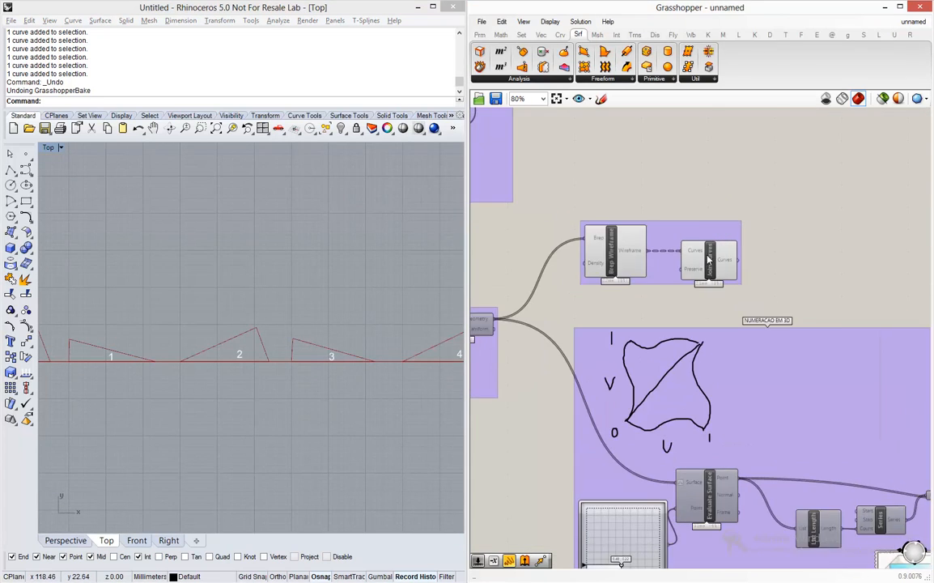
scroll(769, 255, down, 5)
scroll(670, 154, up, 4)
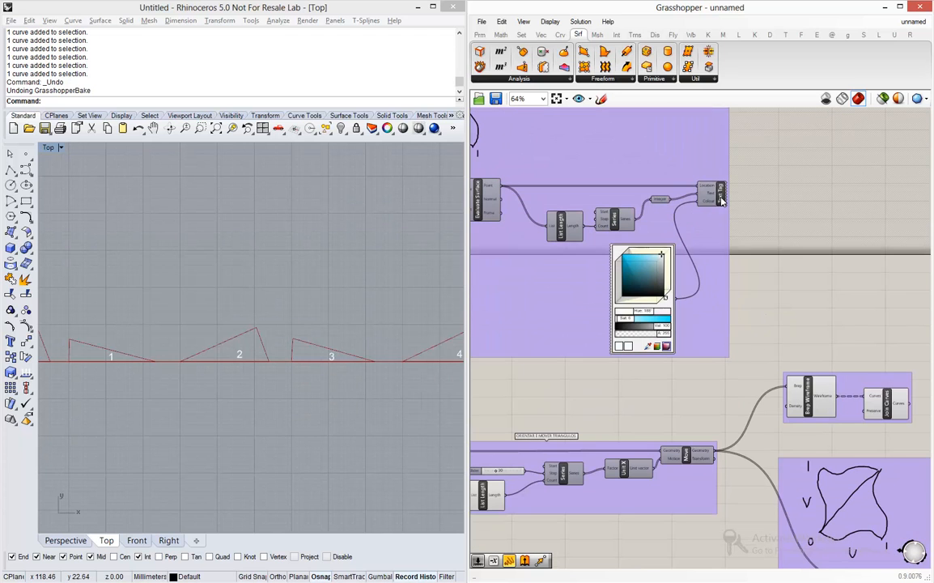
click(720, 198)
middle_click(722, 199)
click(744, 178)
click(785, 230)
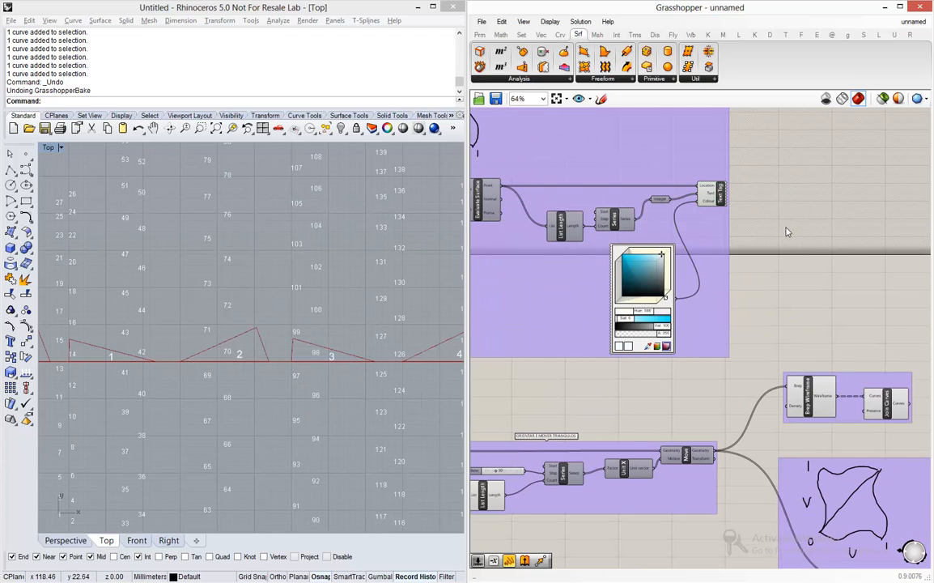
Step: Turn the preview back on for the Surface parameter that collects both 4Point Surface outputs
scroll(782, 232, down, 5)
scroll(541, 274, up, 7)
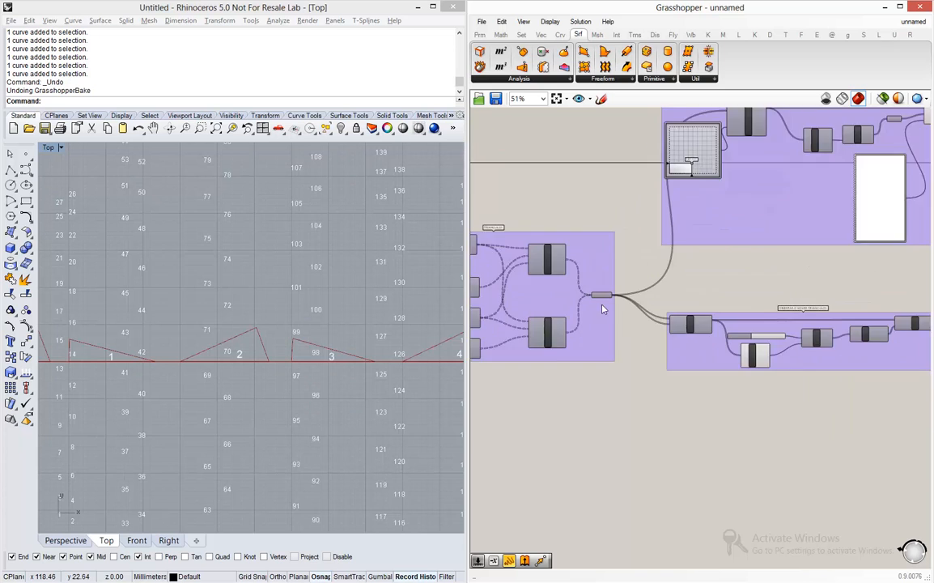
middle_click(593, 290)
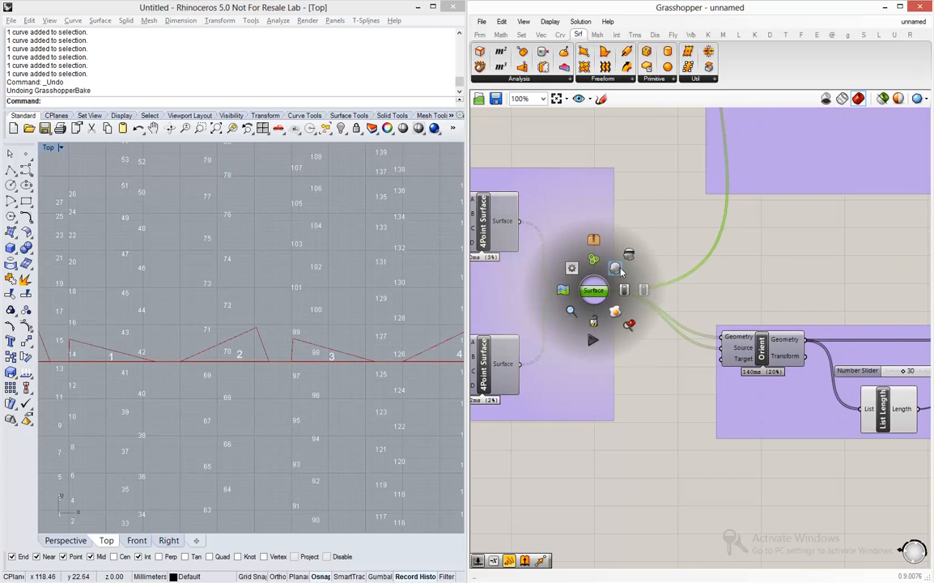
click(616, 268)
Step: Maximize the Perspective viewport and examine the whole numbered shell together with the flattened triangles
double_click(49, 148)
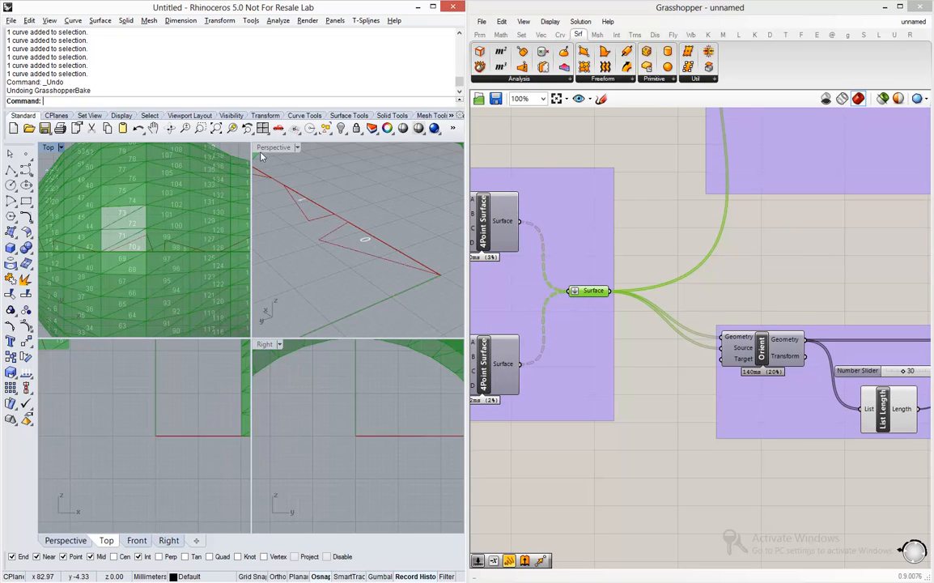
double_click(267, 148)
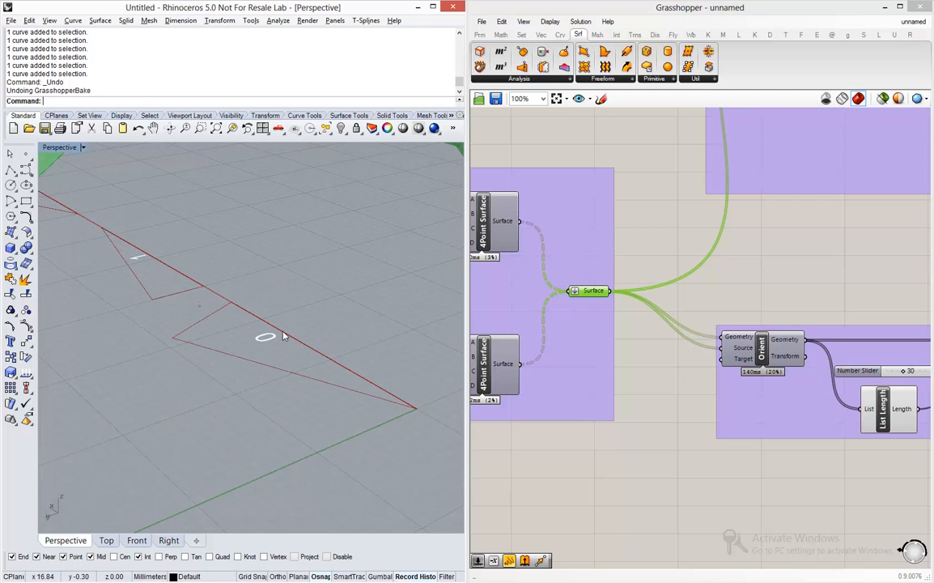
scroll(279, 334, down, 5)
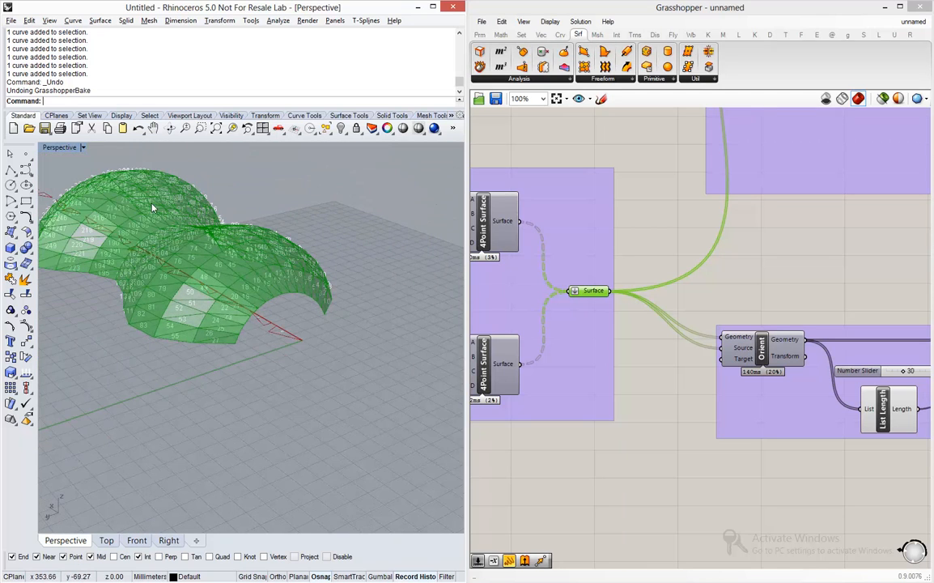
scroll(153, 209, up, 4)
right_drag(346, 240, 177, 234)
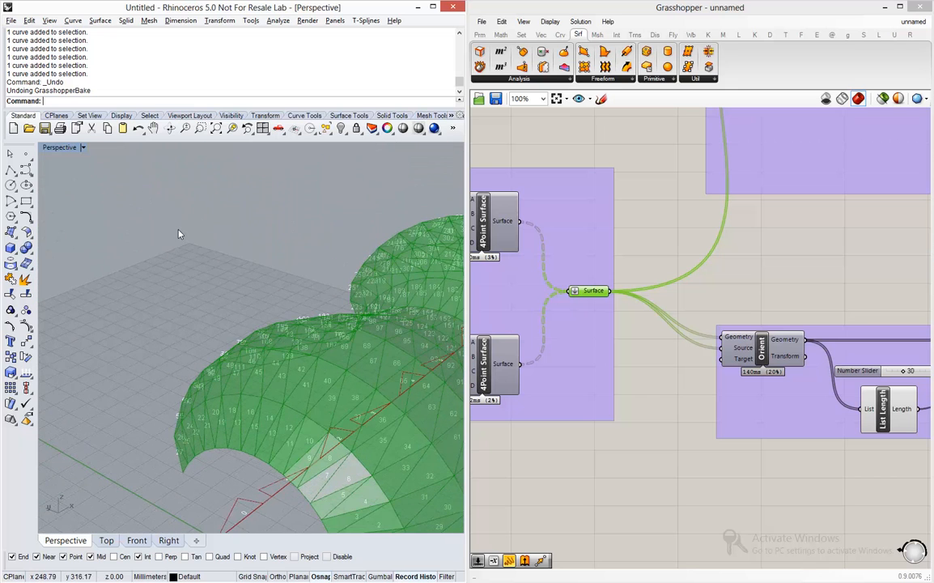
scroll(158, 213, down, 4)
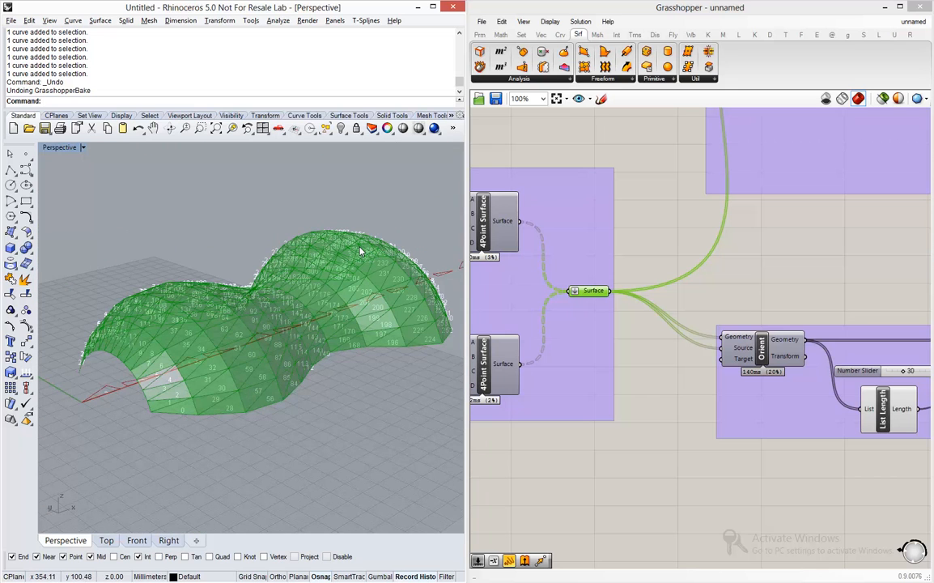
click(810, 313)
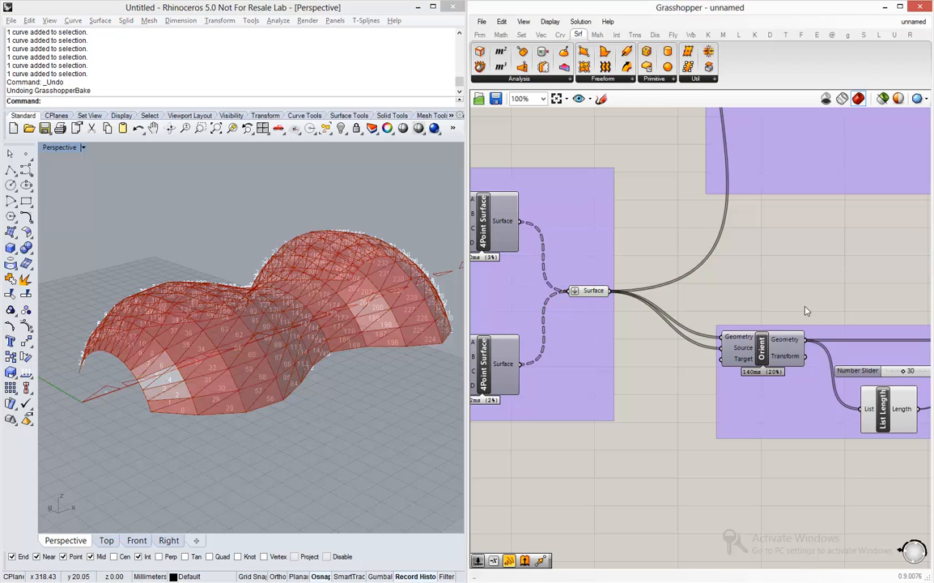
Step: Test the shell's height by setting the Division B slider in the SUPERFICIE group to 2, and restore it to 3
scroll(740, 329, down, 5)
scroll(740, 329, down, 8)
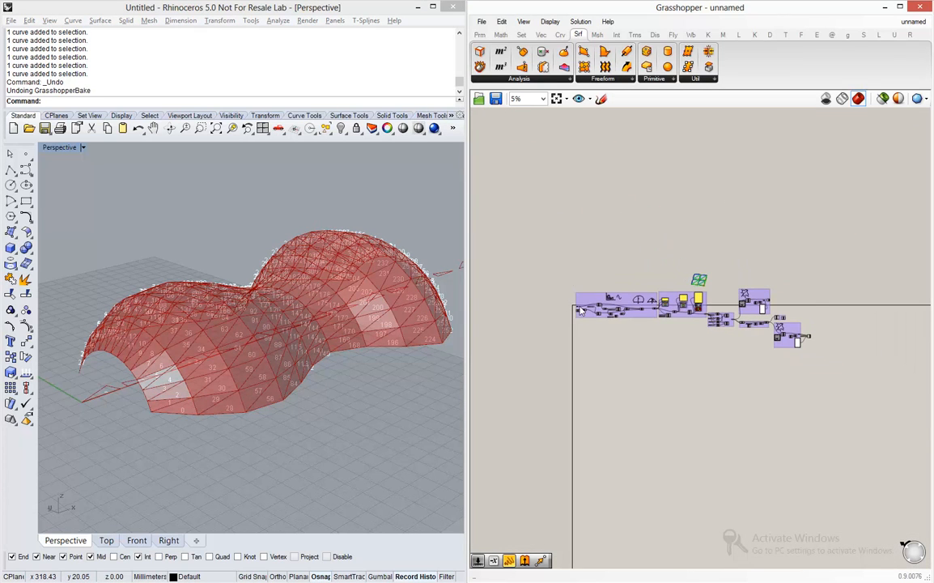
scroll(579, 312, up, 4)
scroll(622, 315, up, 6)
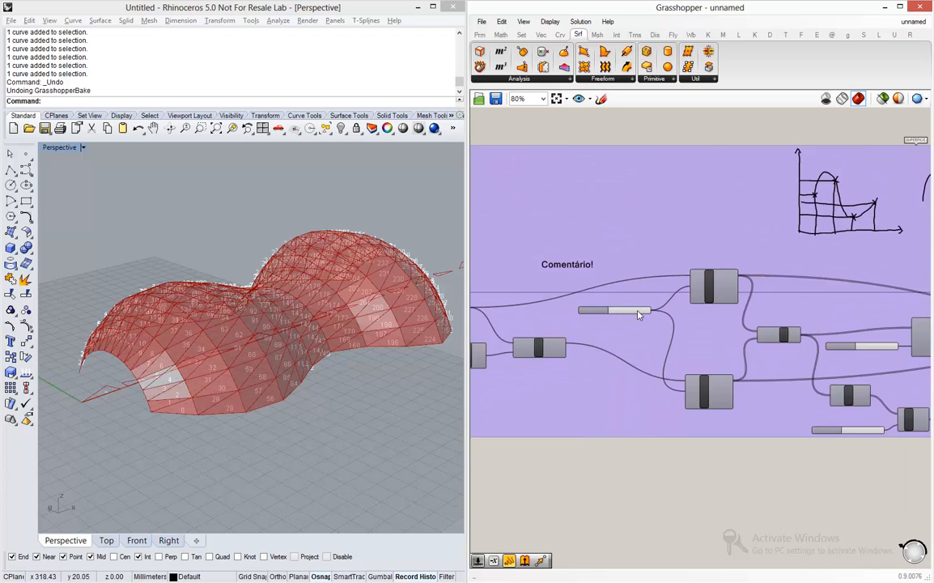
right_drag(597, 304, 553, 297)
scroll(597, 304, down, 3)
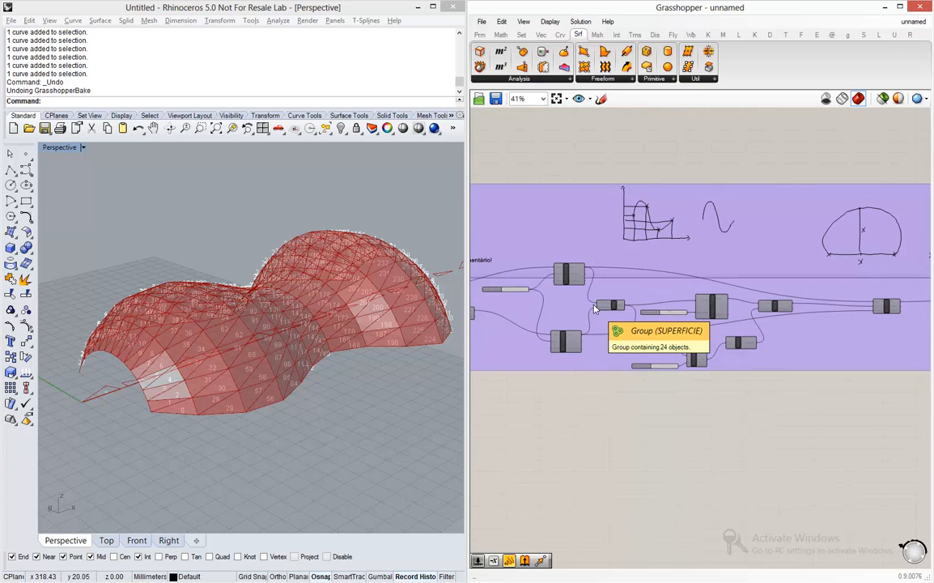
scroll(661, 368, up, 4)
scroll(662, 366, up, 2)
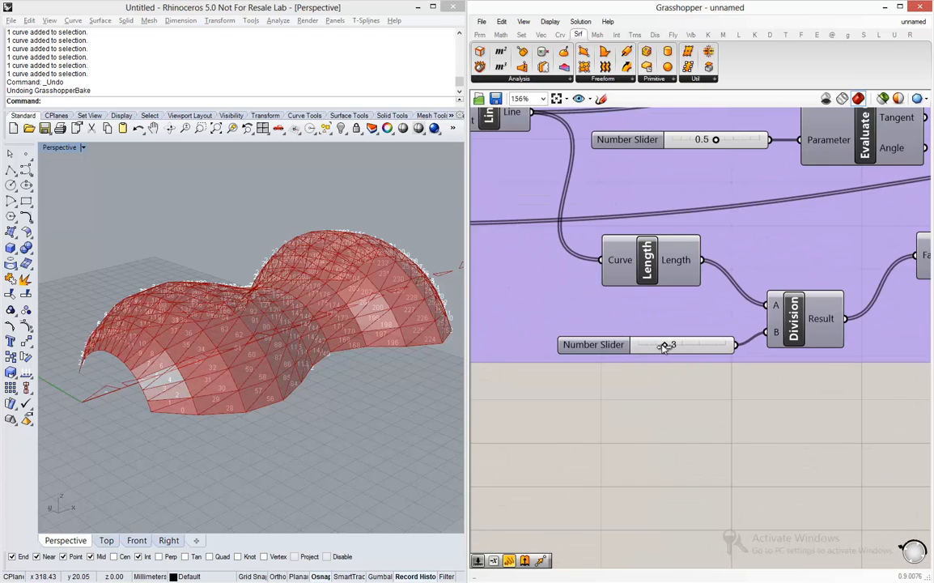
mouse_move(663, 347)
mouse_down()
mouse_move(649, 346)
mouse_move(656, 346)
mouse_up()
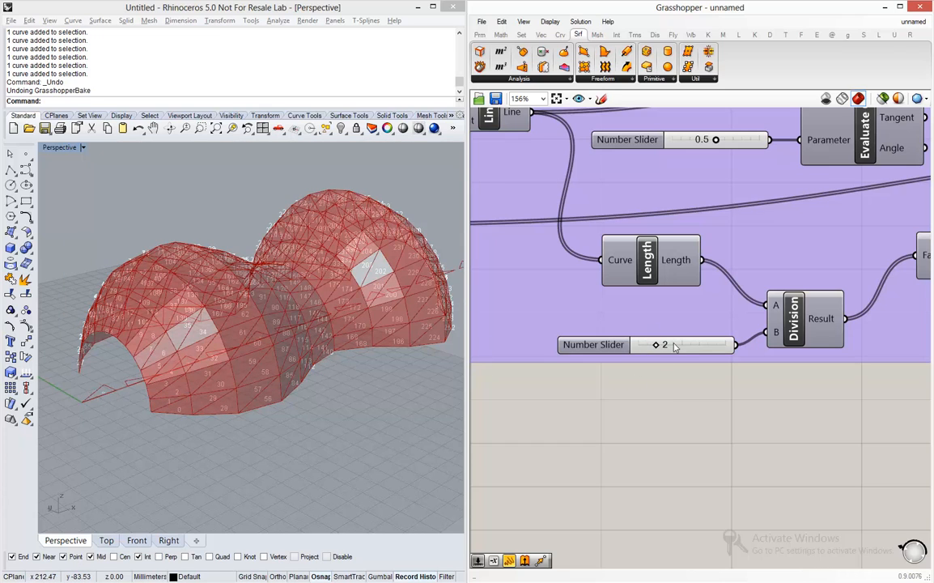
drag(654, 345, 665, 346)
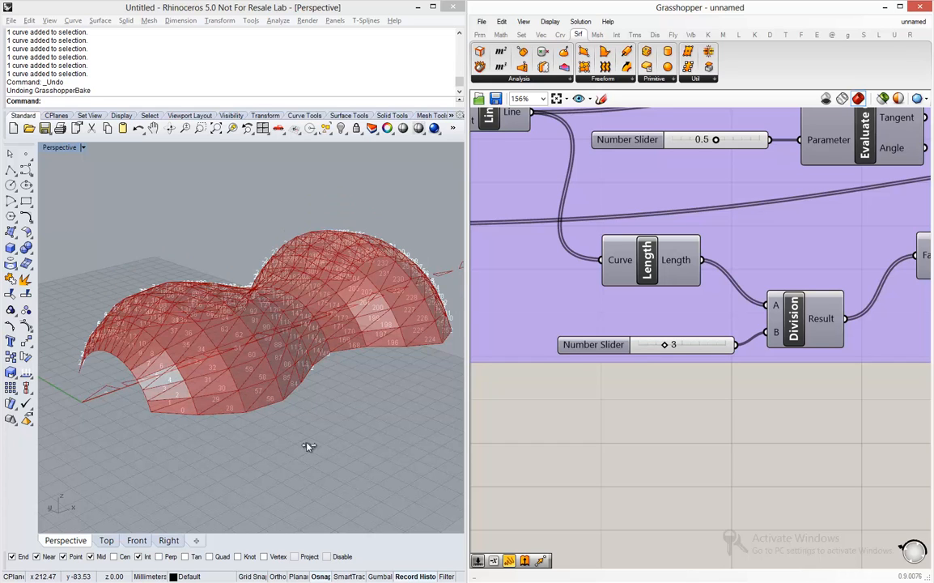
Step: Show the hidden Rhino objects and turn on the control points of the curve along the shell's front base edge
click(268, 394)
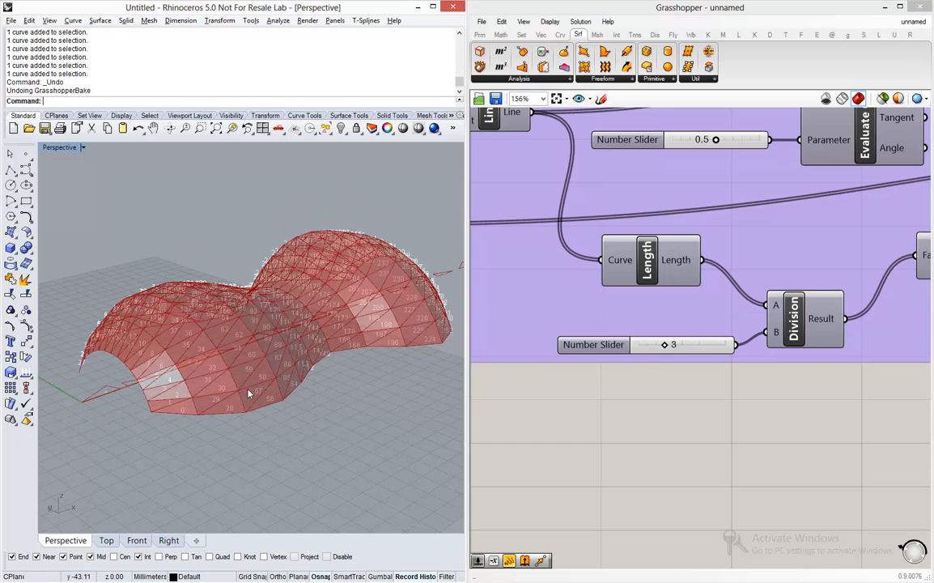
key(ctrl+alt+h)
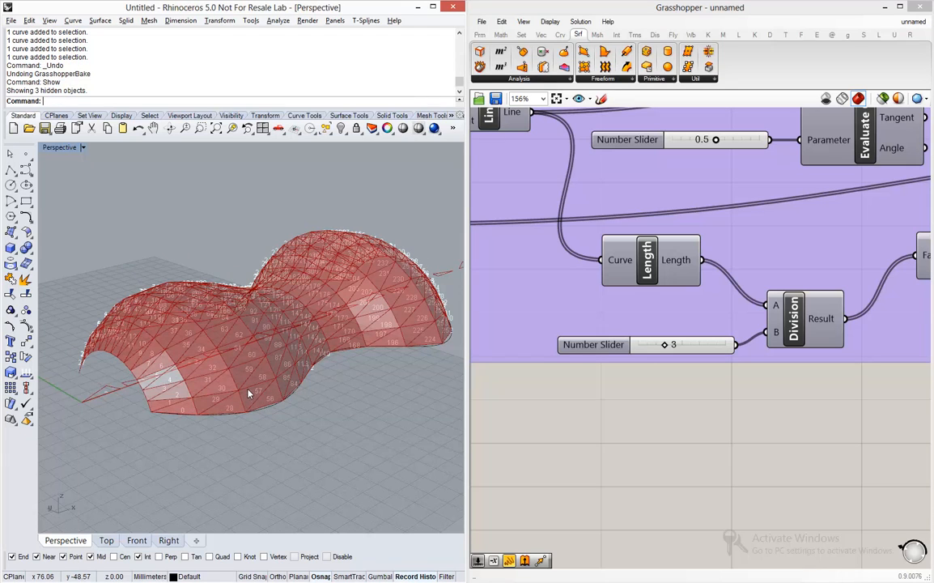
click(270, 408)
key(F10)
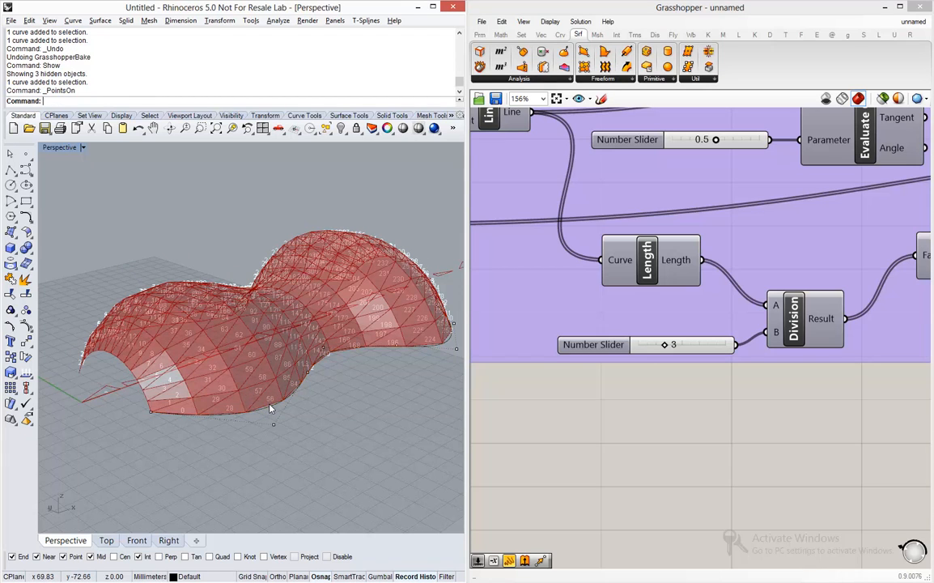
Step: Move the base curve's control point in front of the first vault outward, away from the shell
click(275, 427)
drag(274, 429, 292, 464)
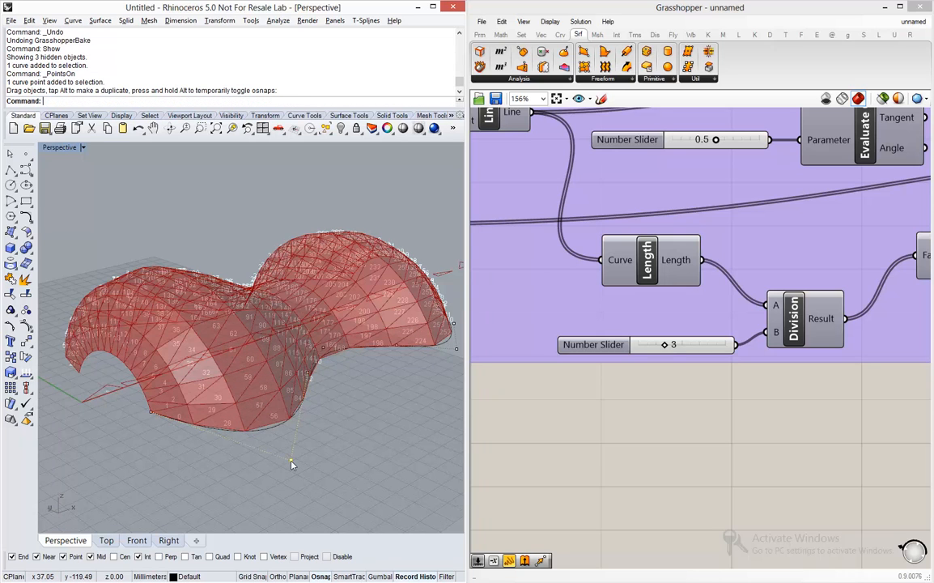
key(Escape)
Step: Set the U Count slider of the Divide Domain² component to 15
click(559, 426)
scroll(564, 426, down, 6)
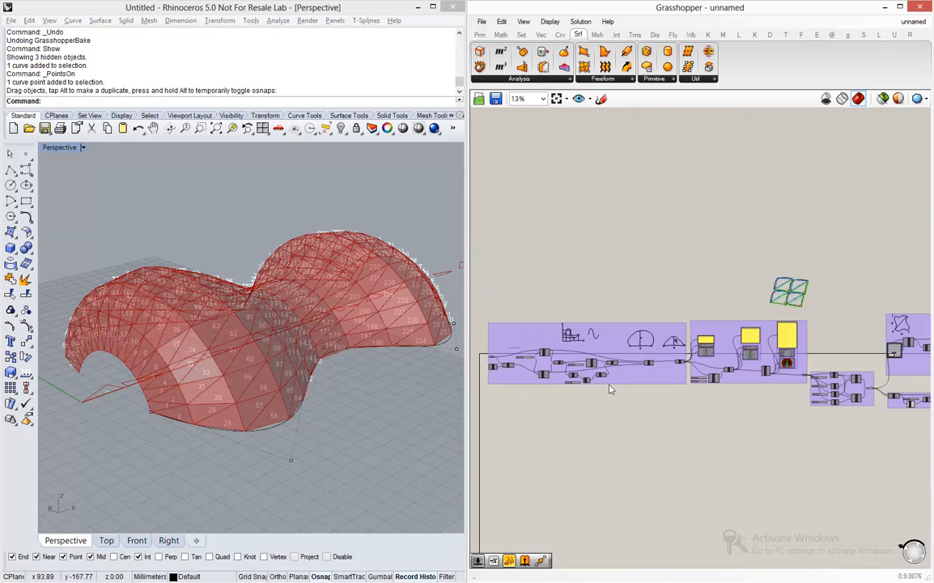
scroll(705, 379, up, 6)
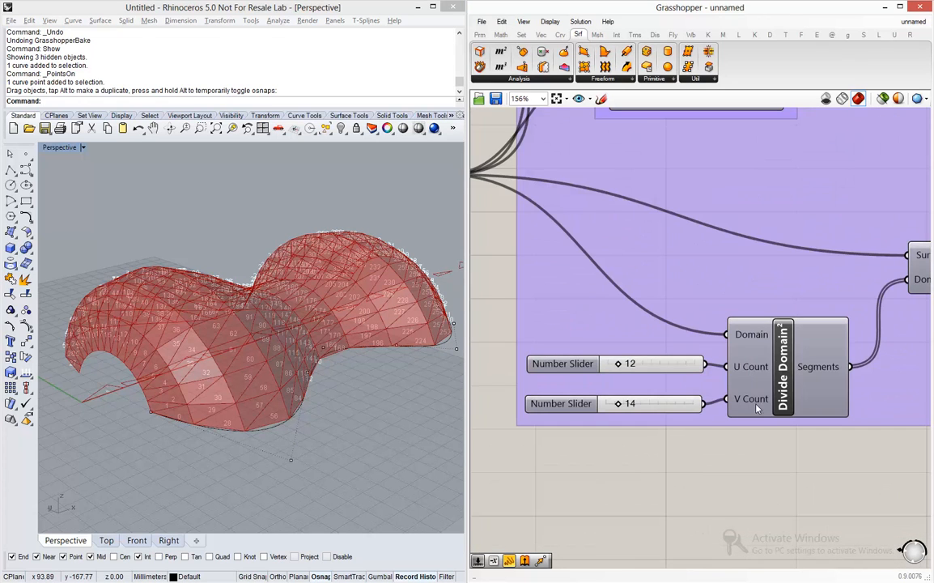
click(663, 364)
double_click(664, 364)
text(15)
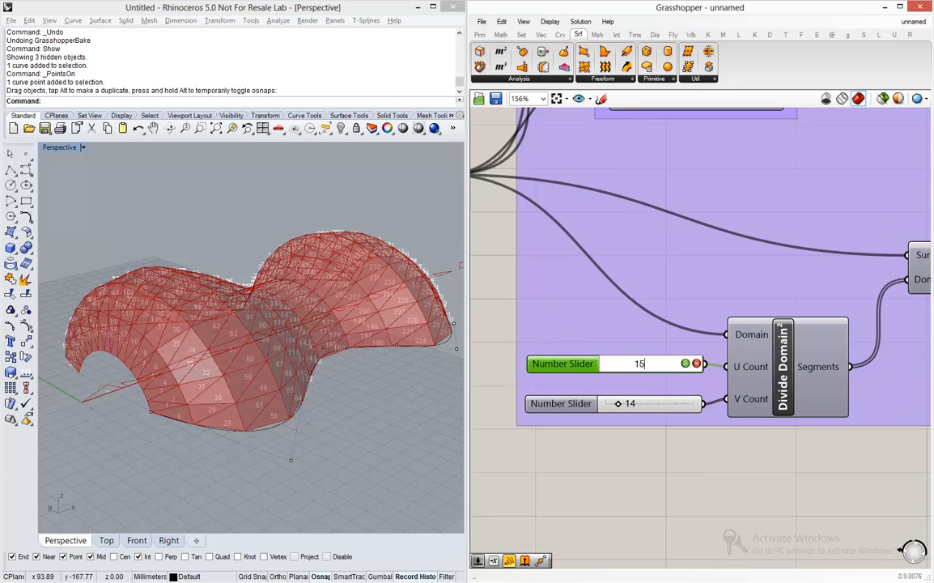
key(Return)
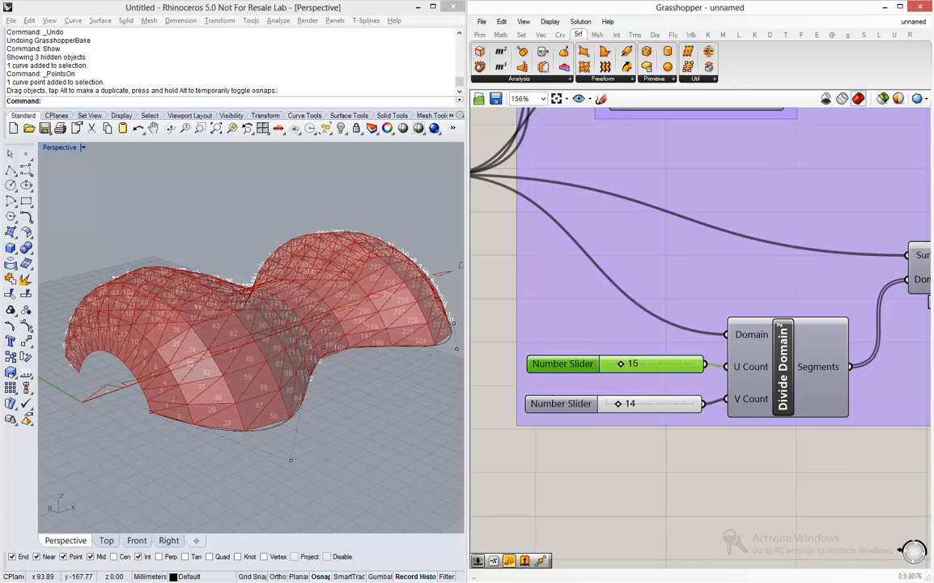